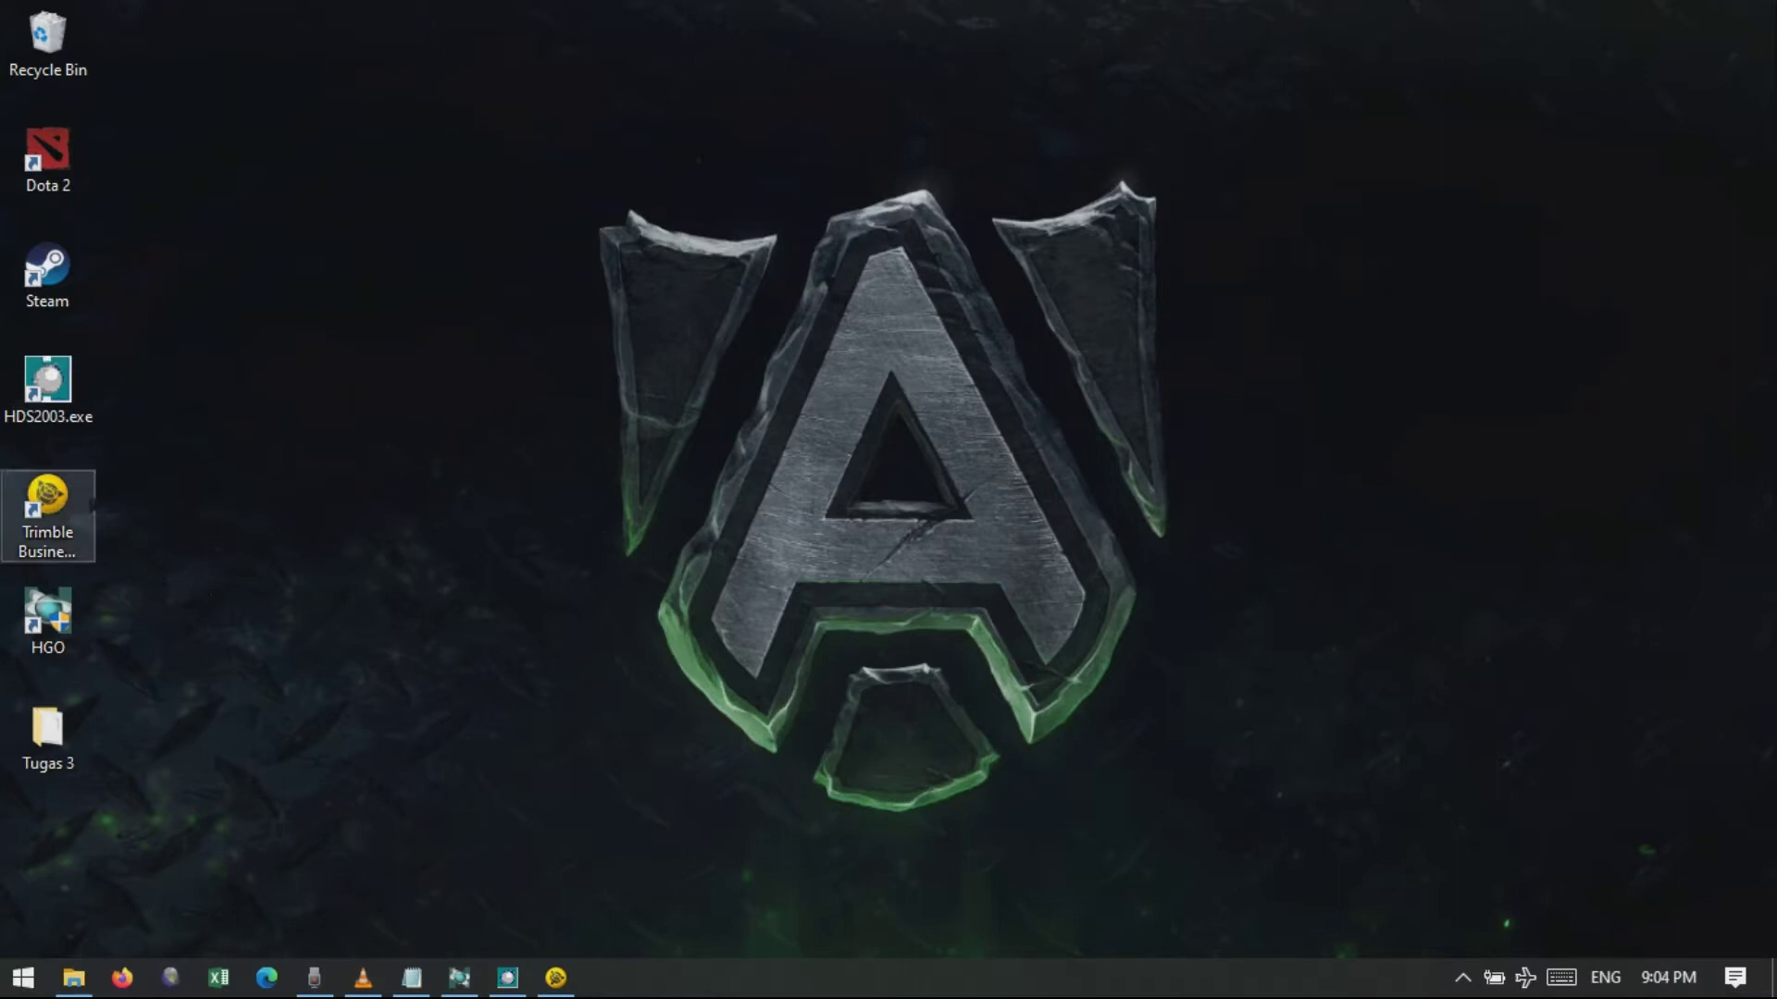
left_click(47, 504)
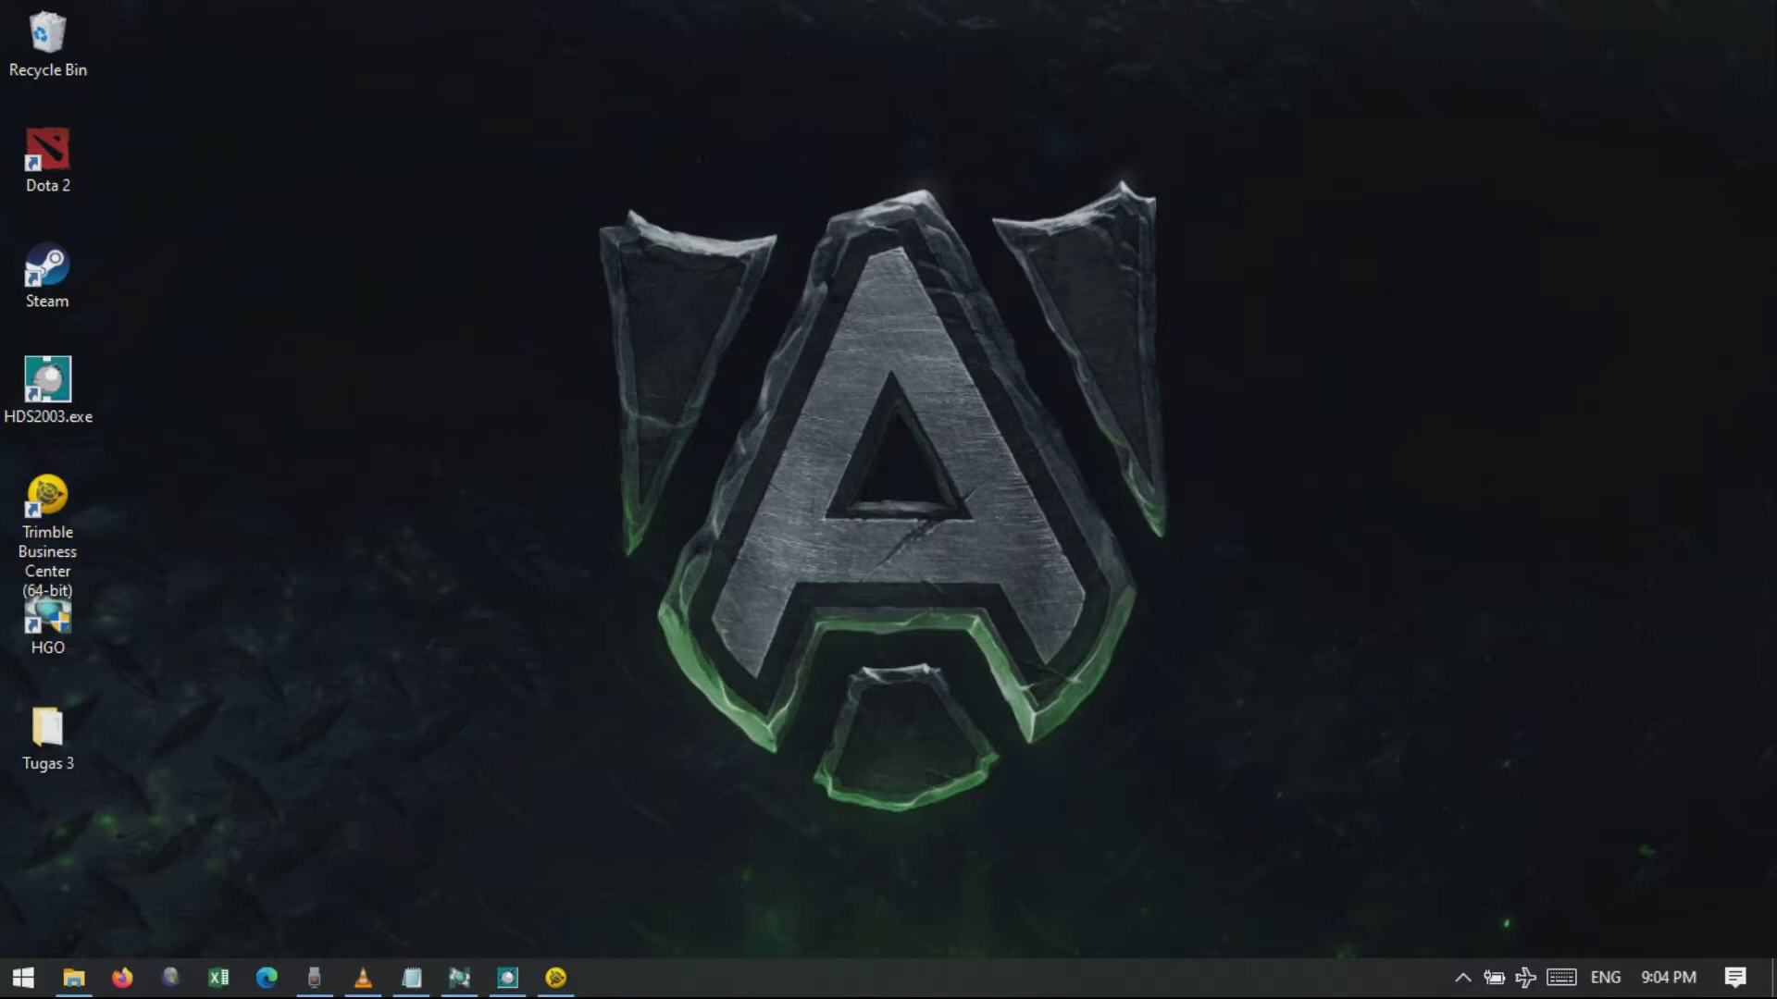
left_click(47, 620)
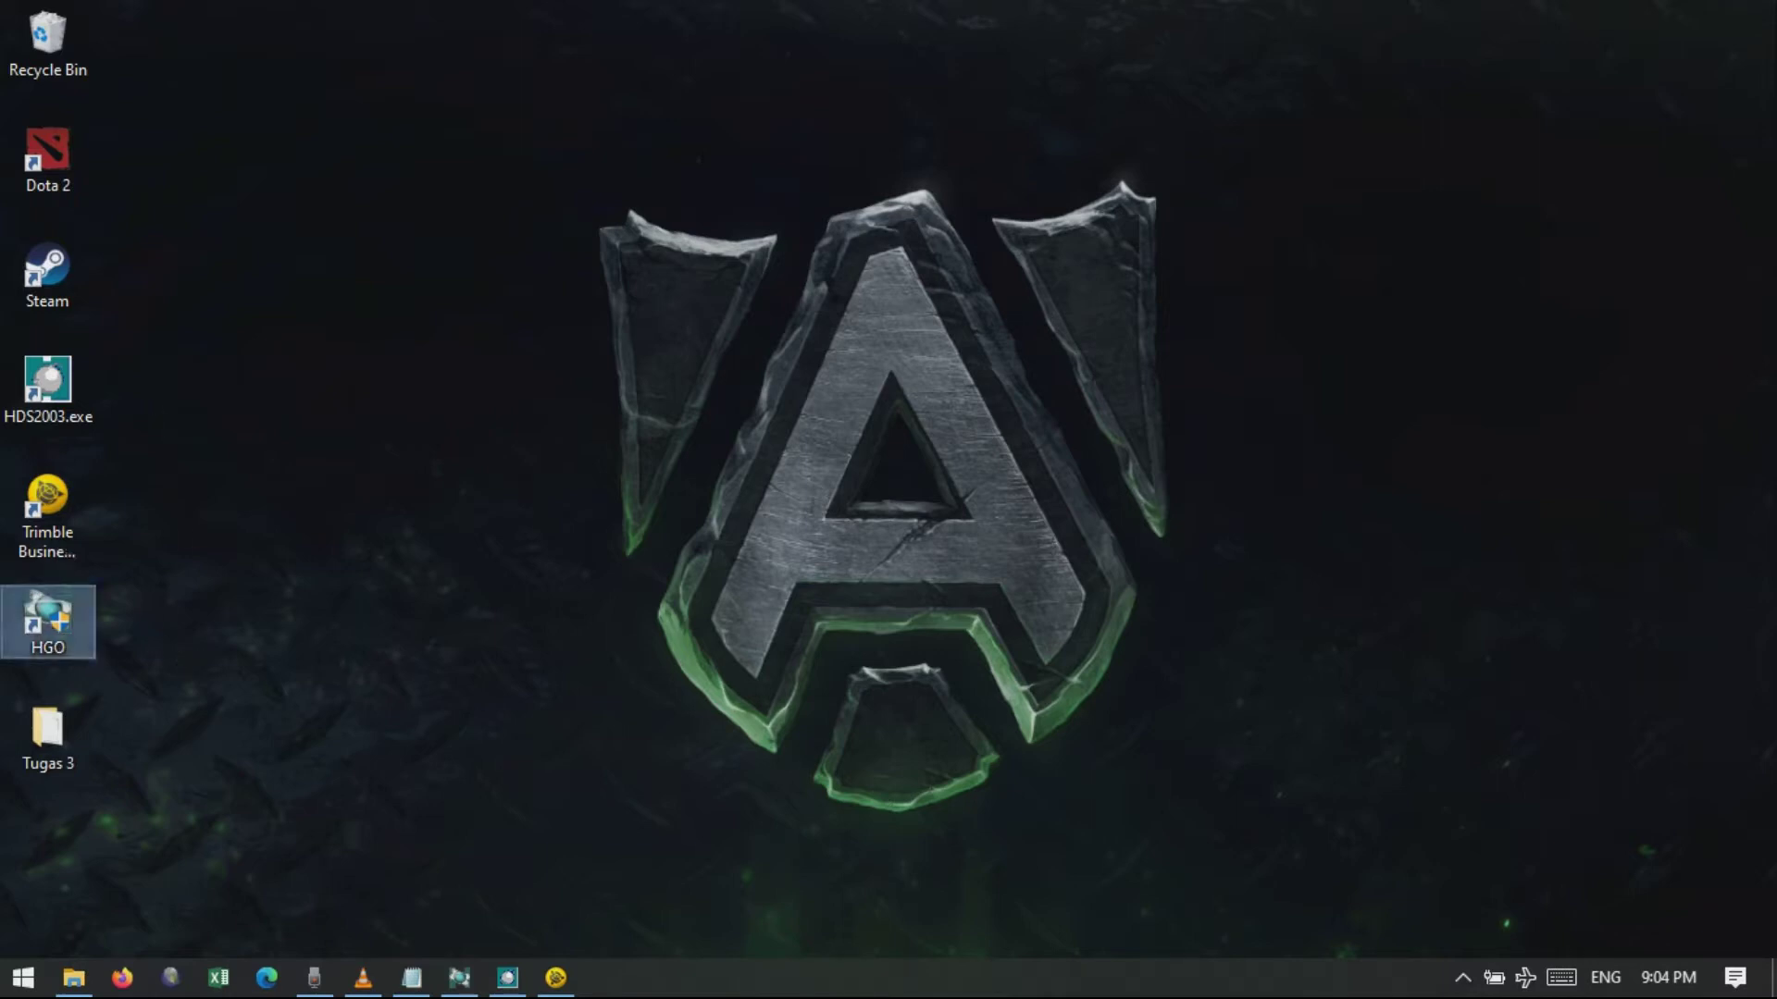
left_click(47, 384)
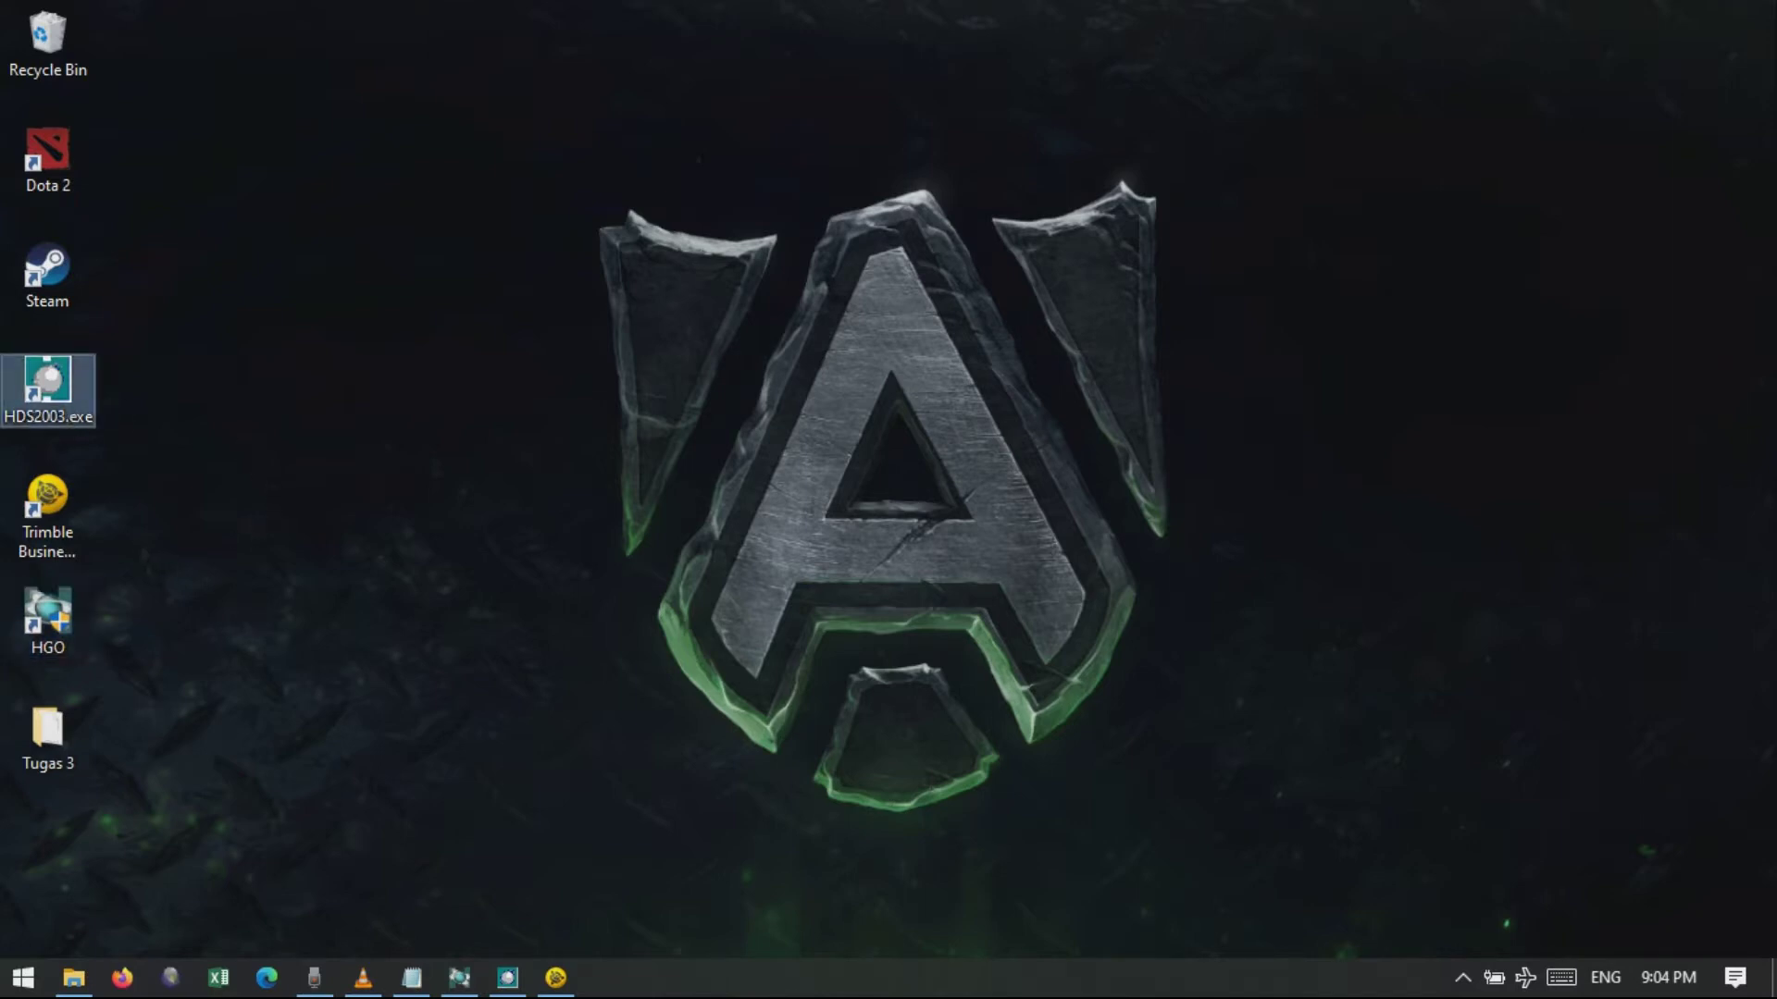
left_click(47, 500)
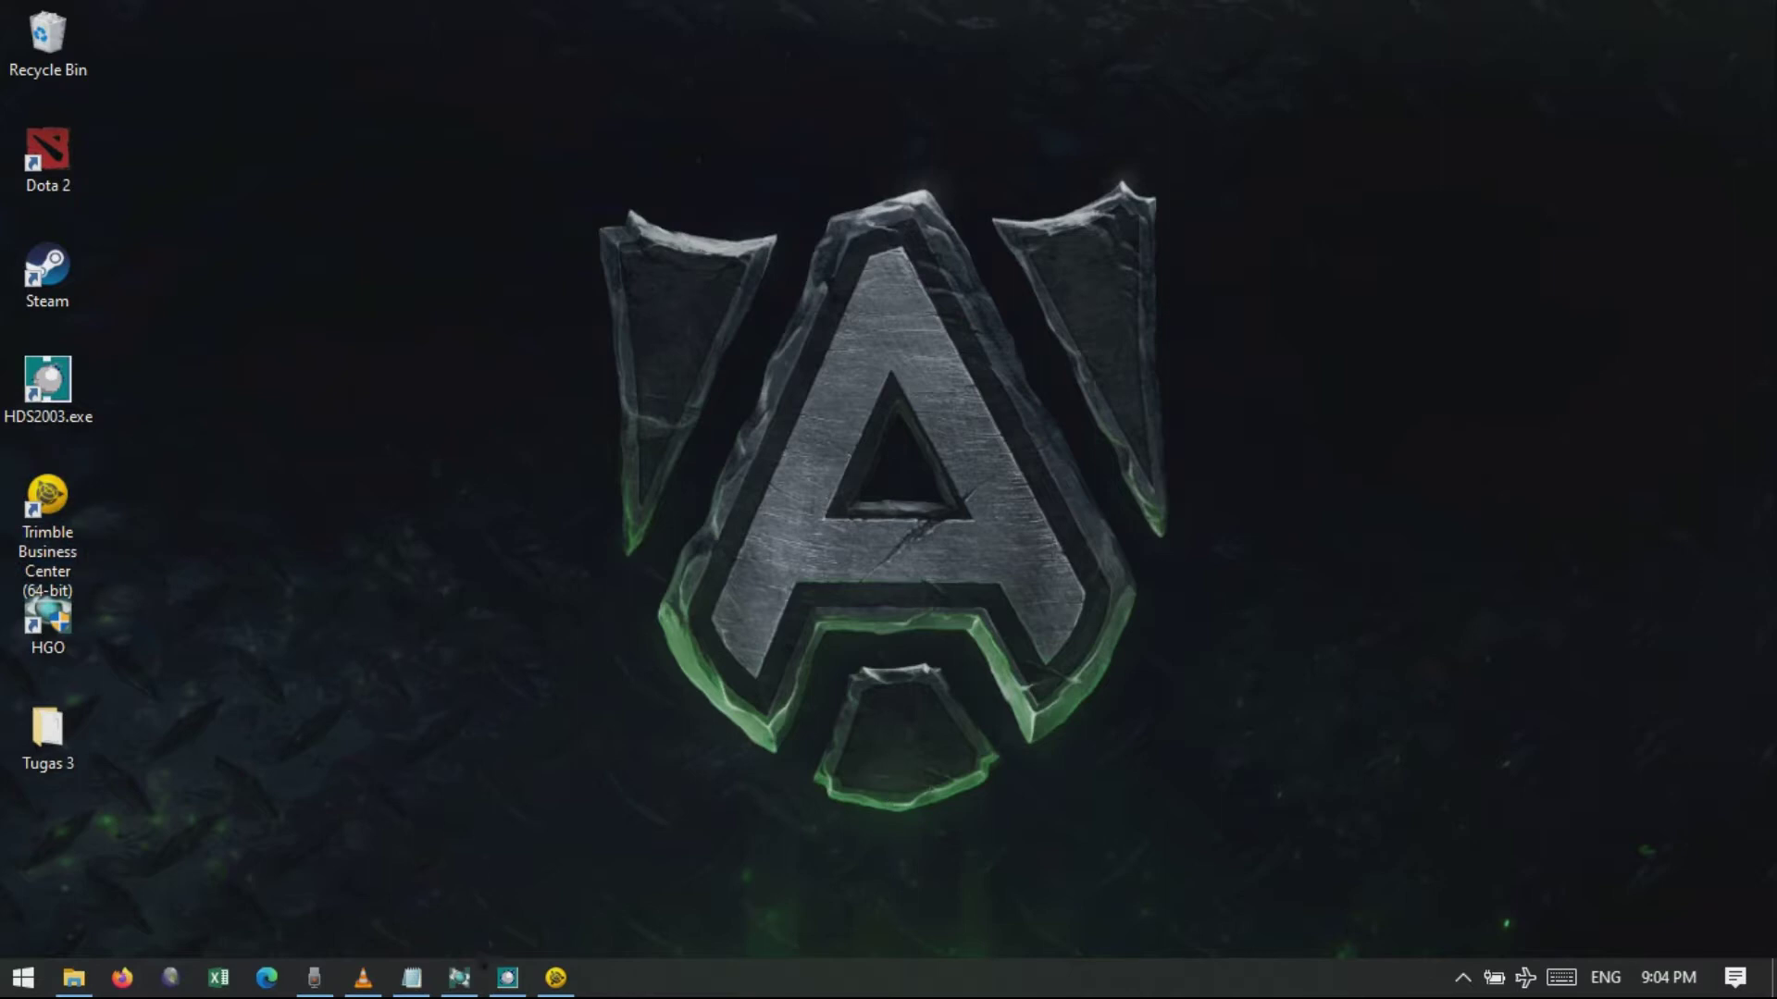
Switch to Hi-Target Geomatics Office and create a project named radial in the Desktop's Tugas 3 folder, leaving the project properties blank.
left_click(474, 979)
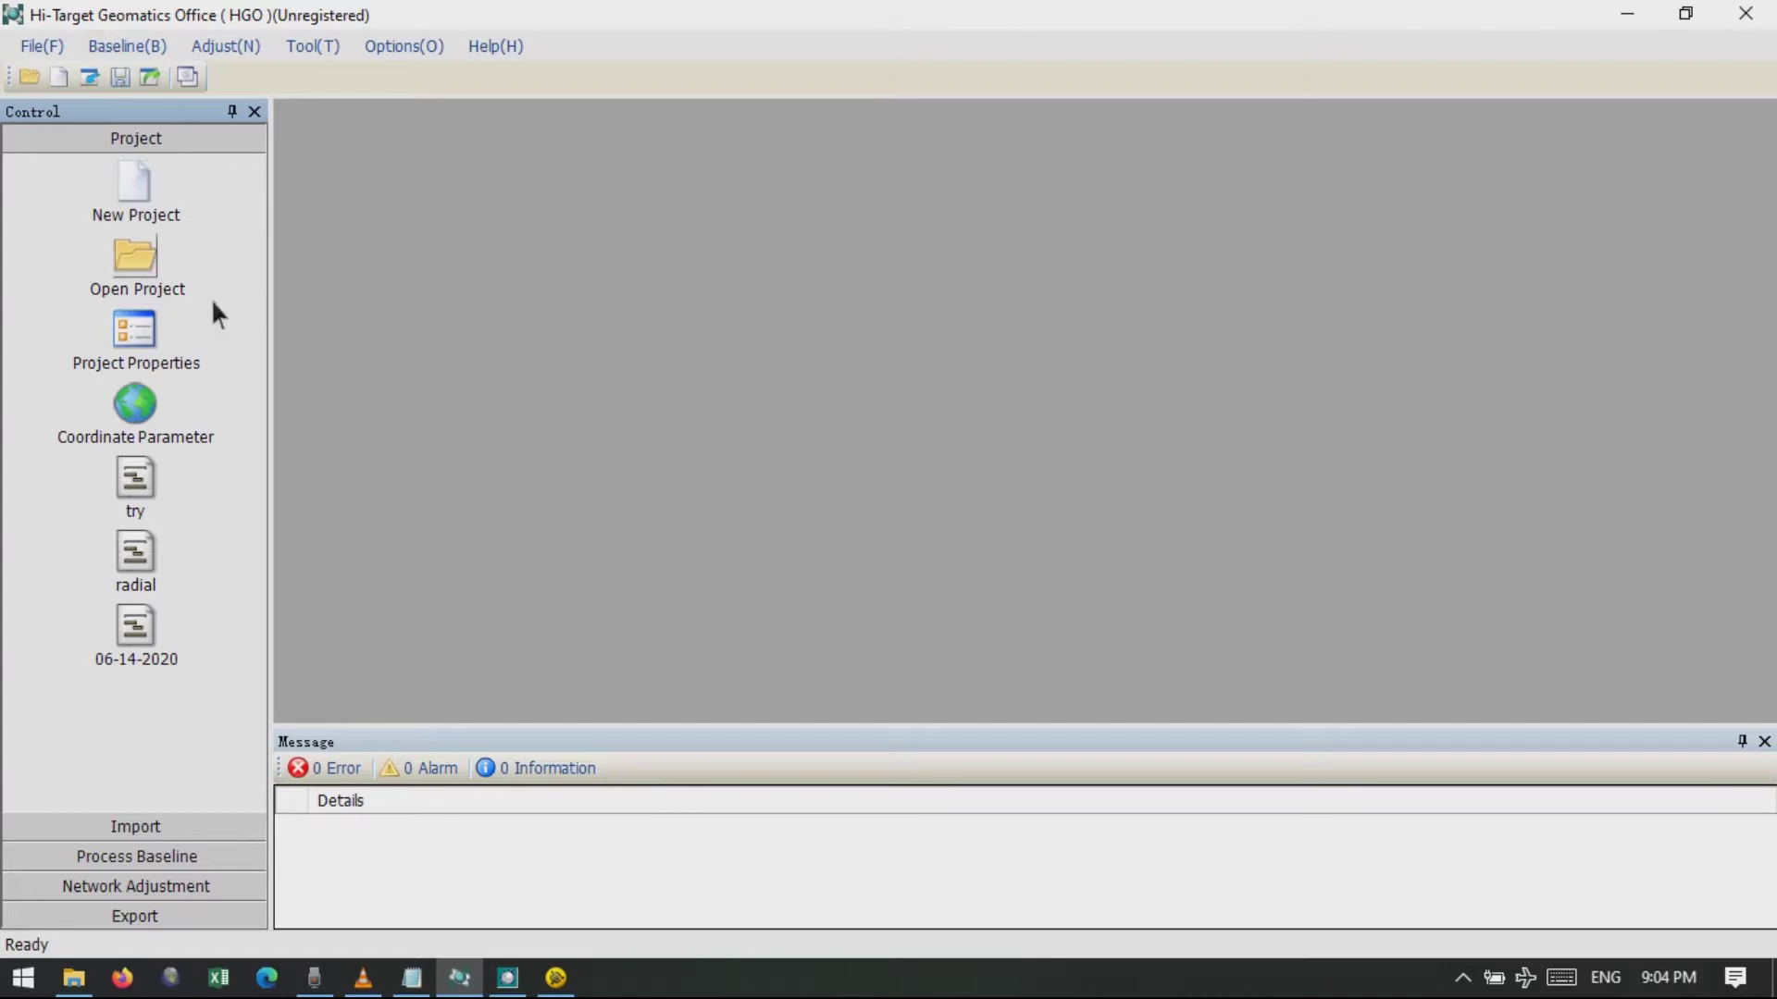
left_click(157, 202)
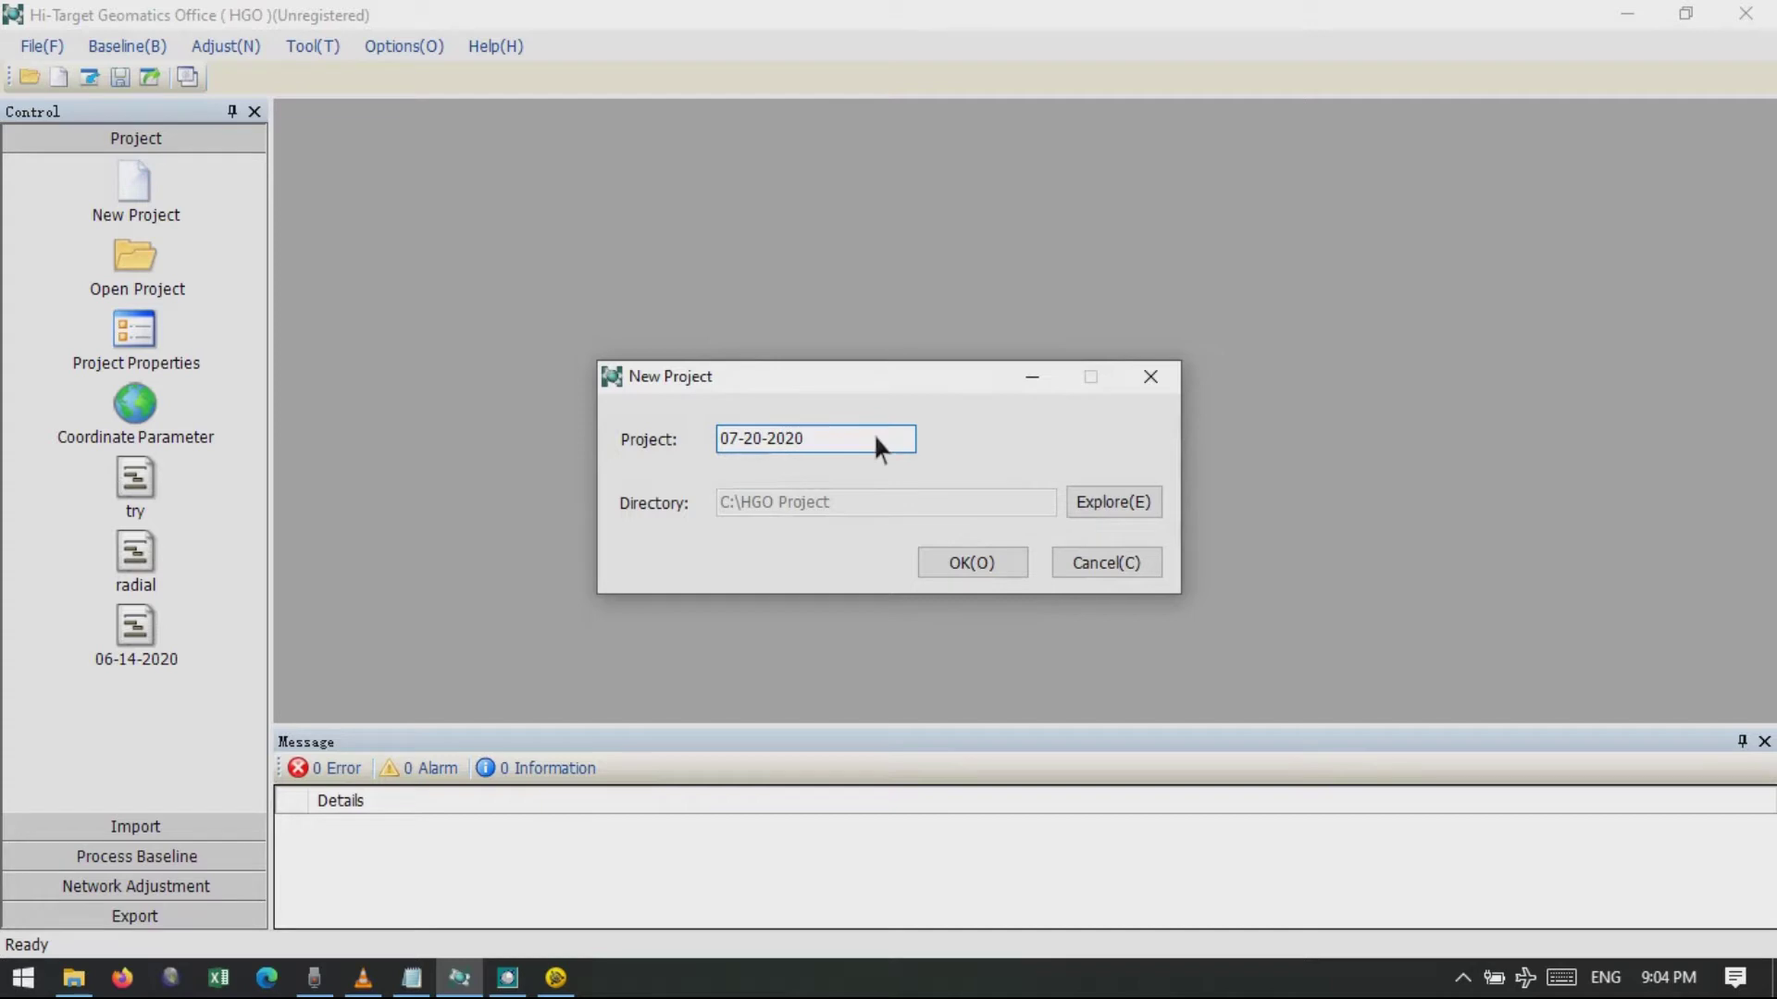
double_click(874, 433)
type("radial")
left_click(1114, 507)
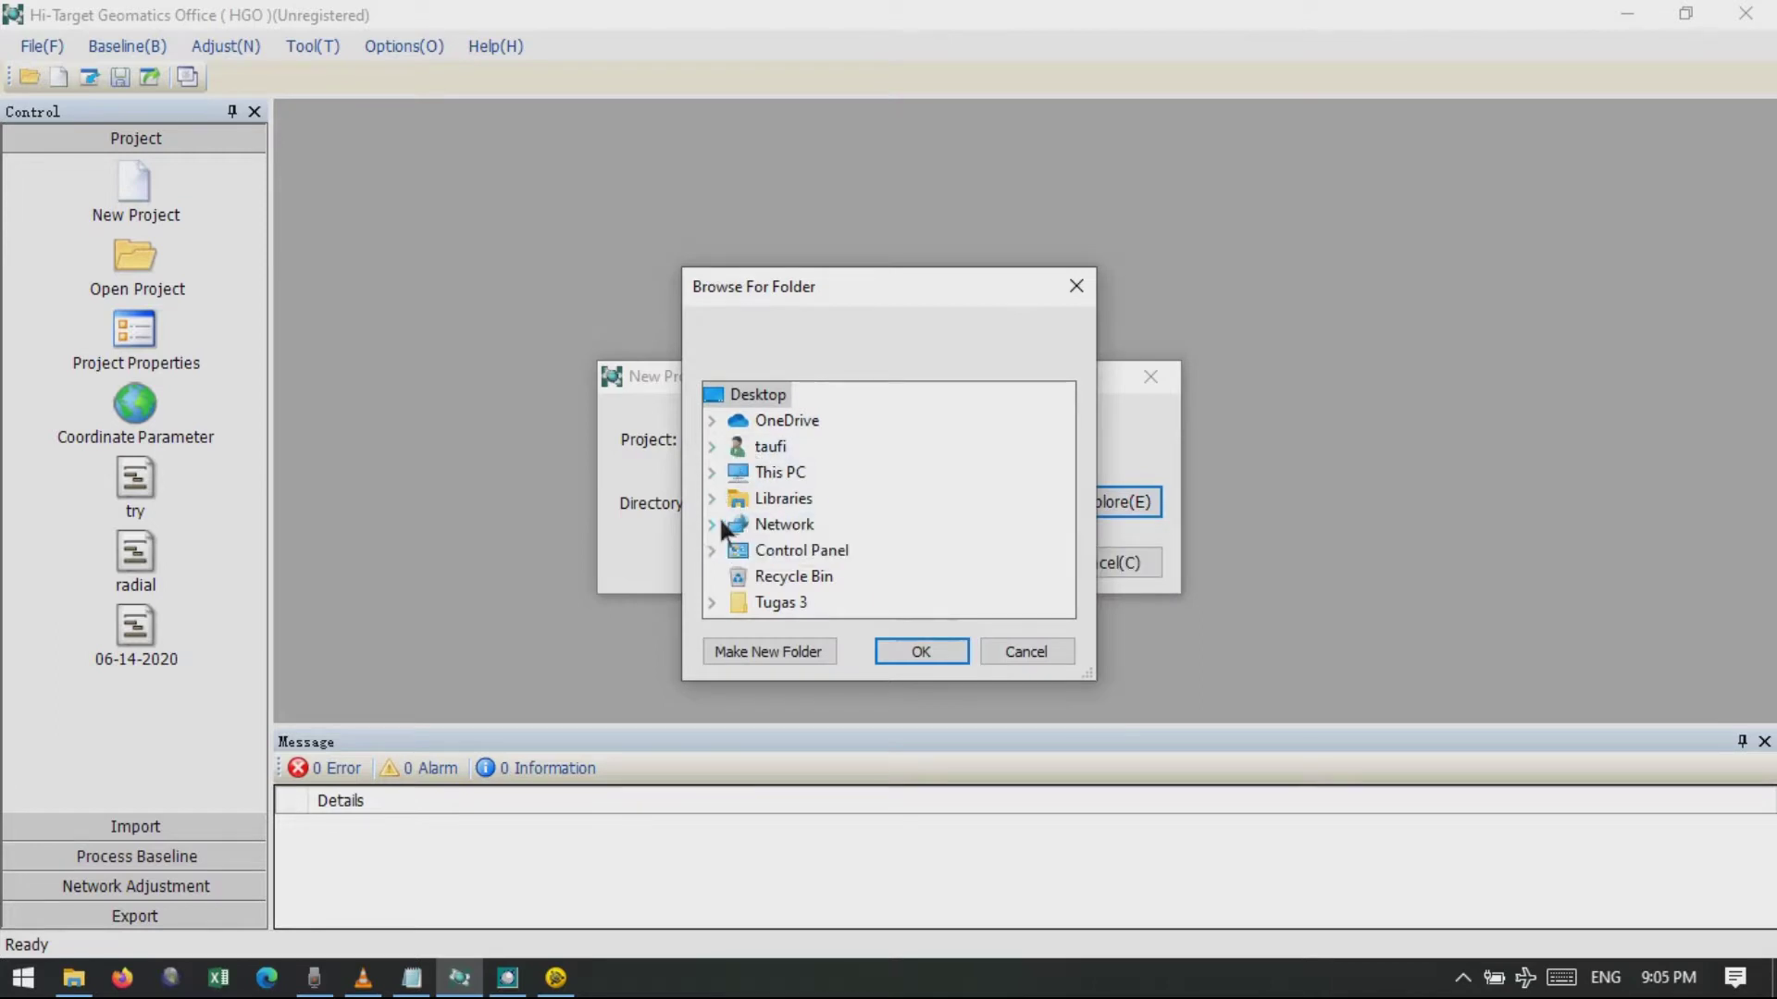
left_click(713, 471)
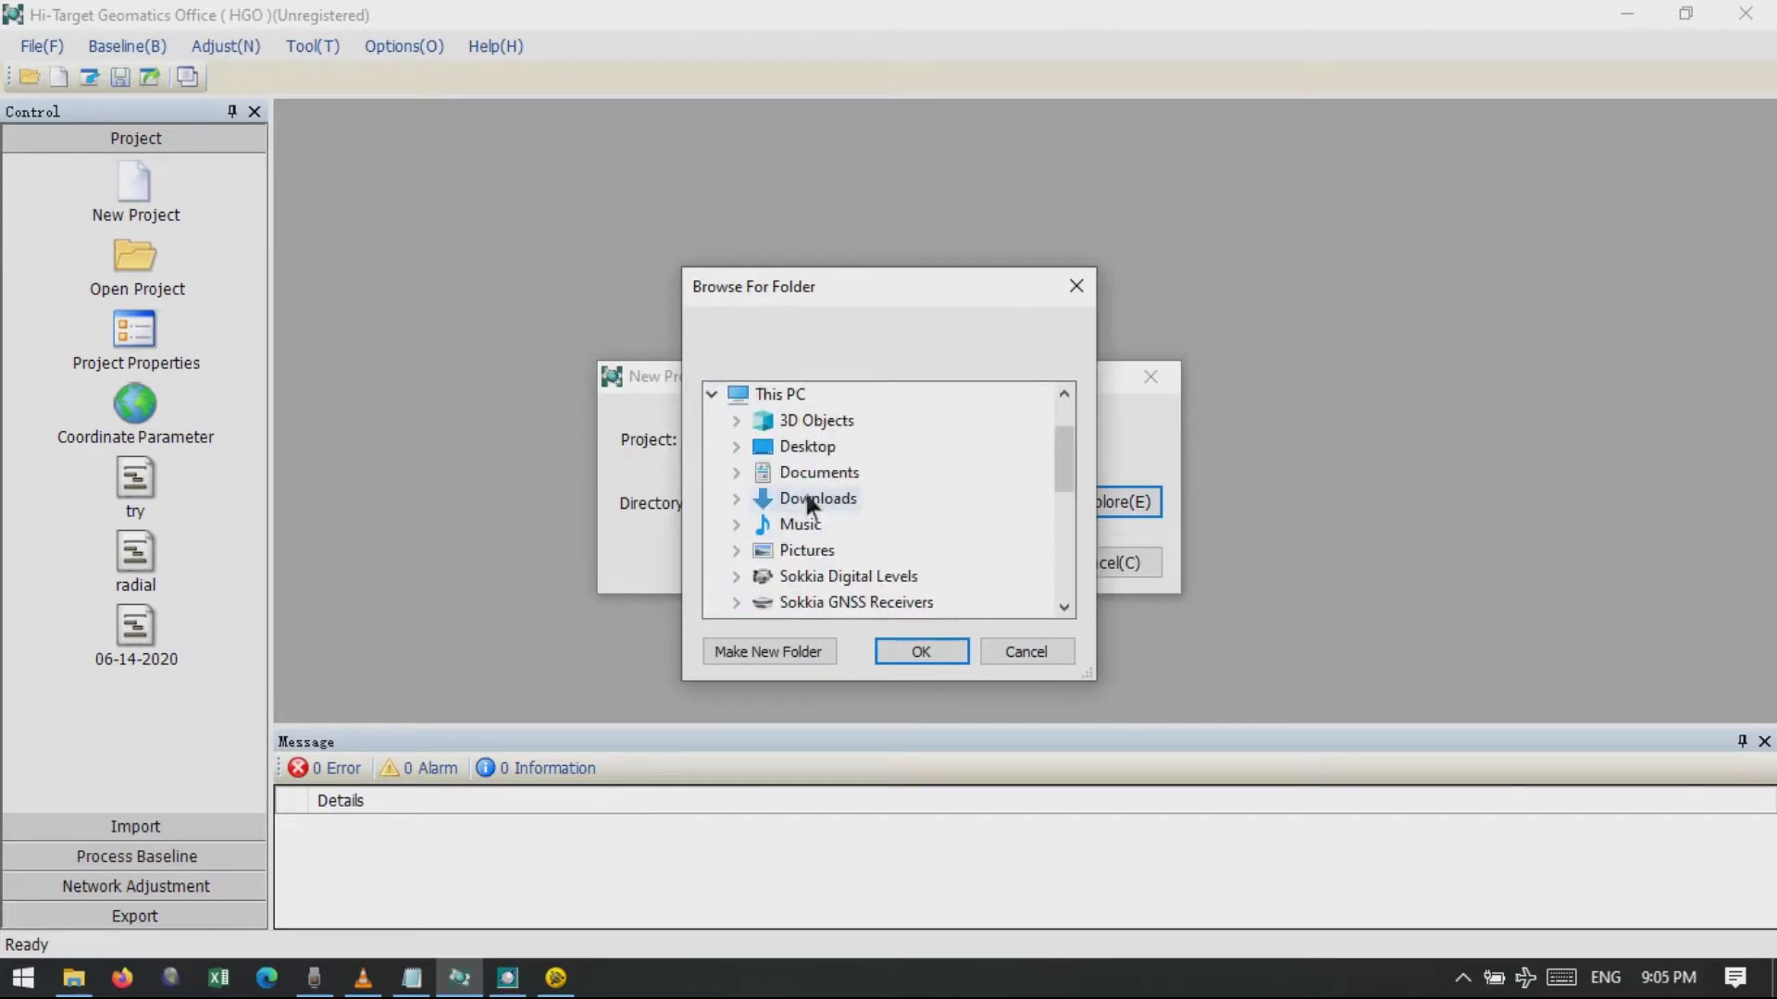
left_click(802, 448)
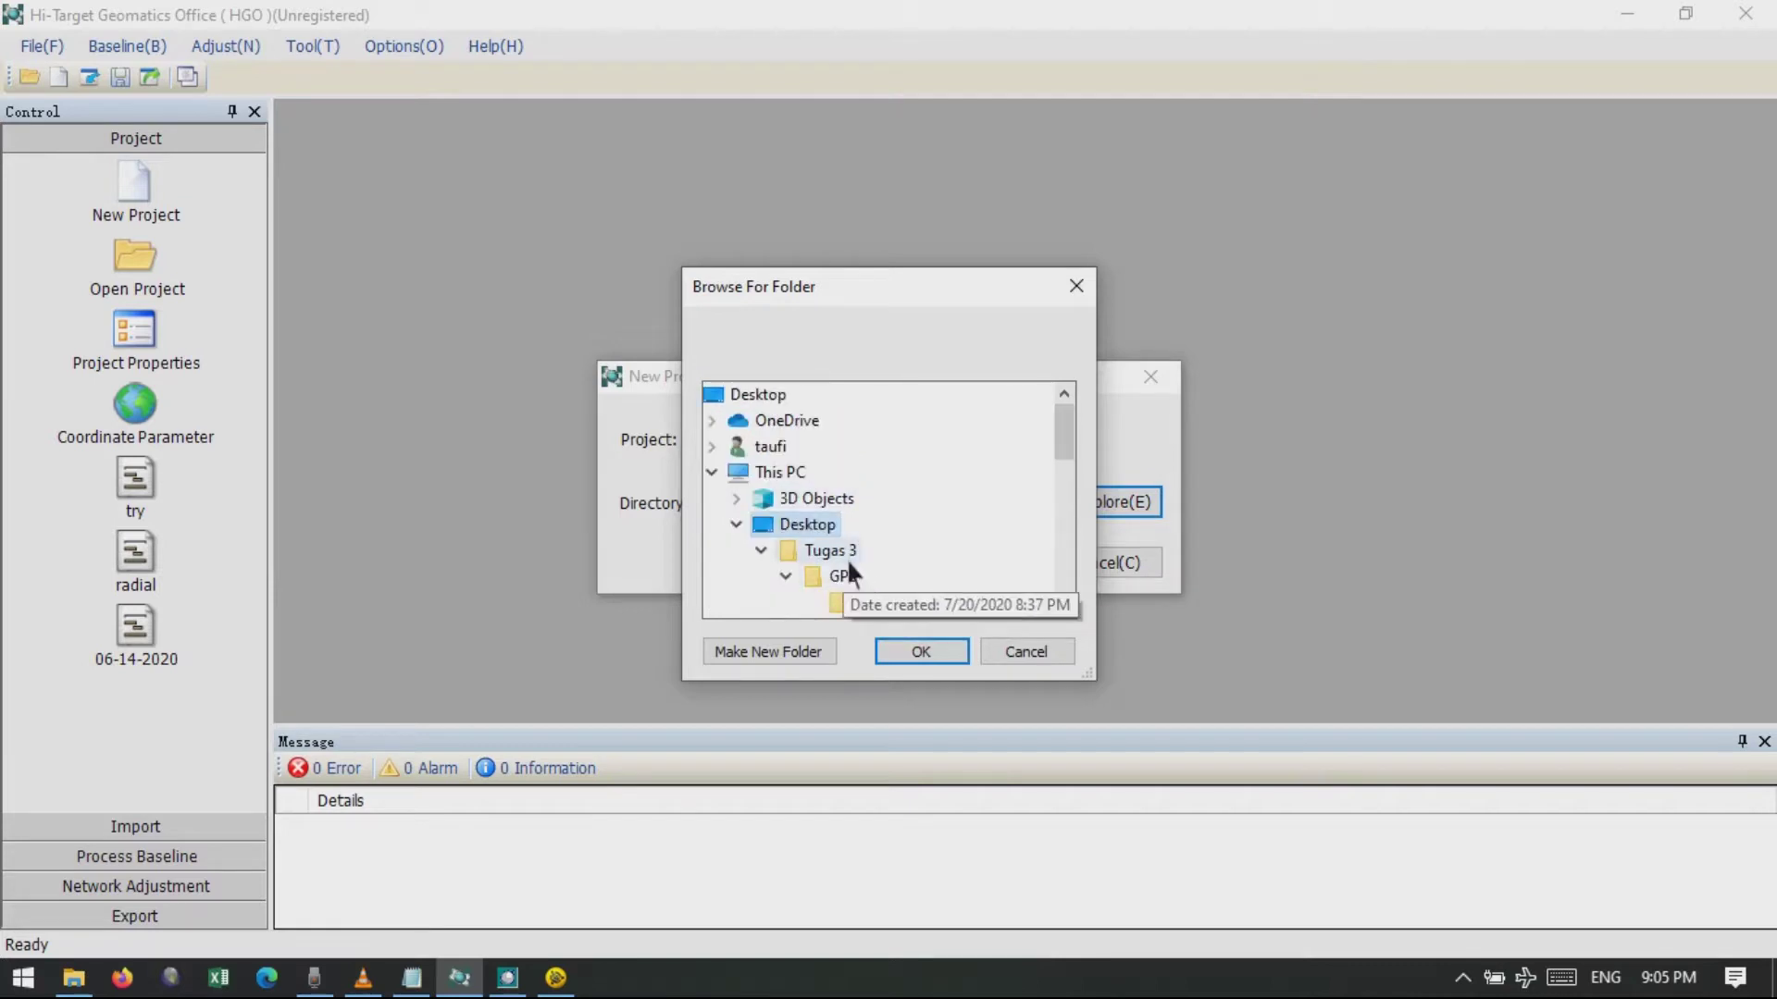
left_click(926, 652)
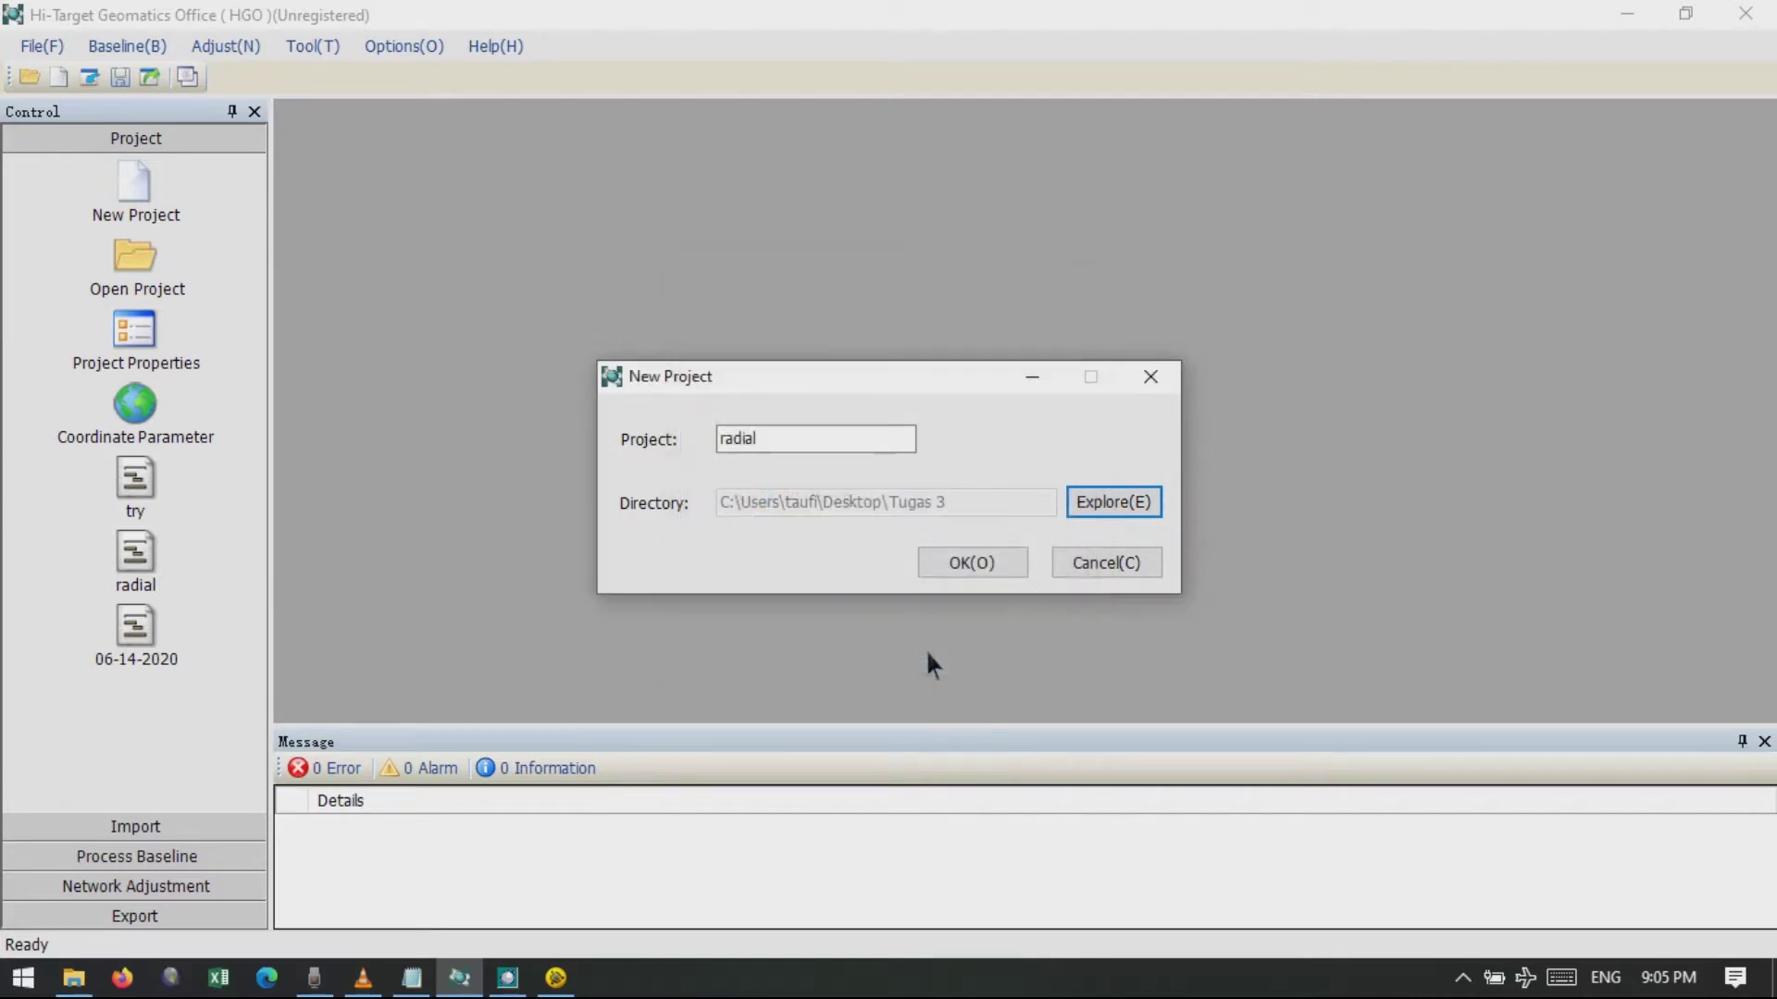
left_click(979, 558)
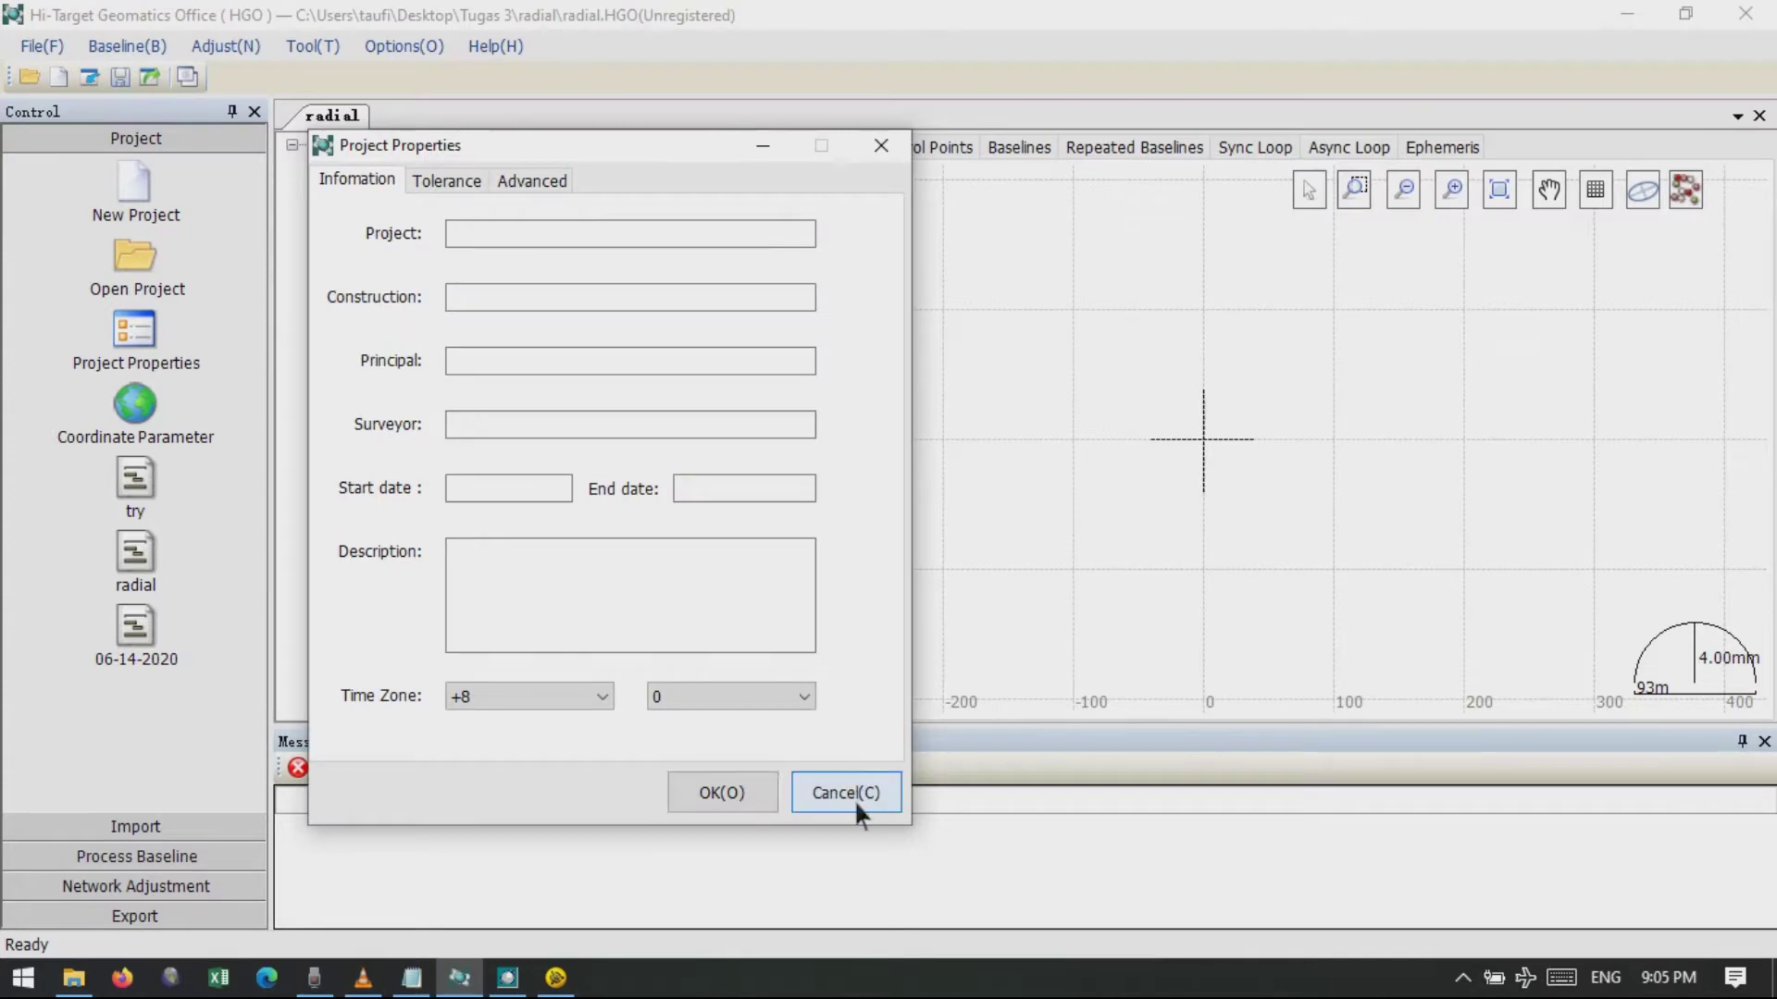
left_click(850, 794)
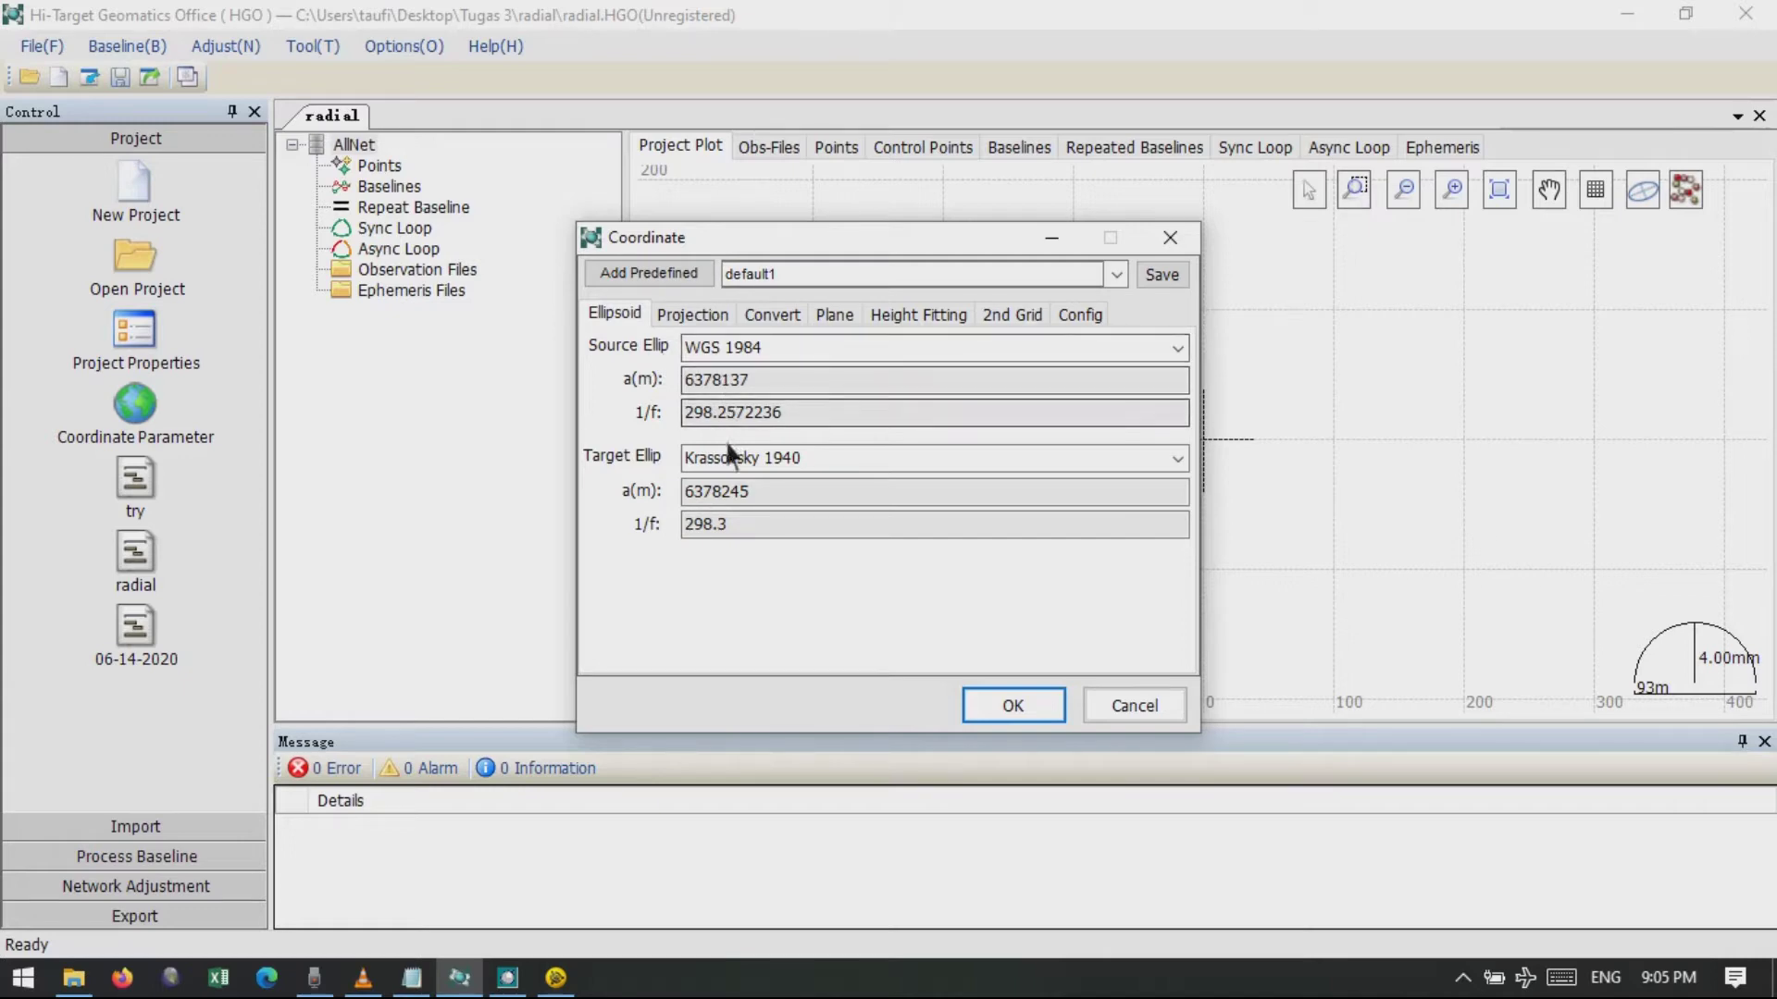
Set the project's target ellipsoid to WGS 1984 and its projection method to Transverse Mercator, and accept the coordinate parameters.
left_click(1186, 469)
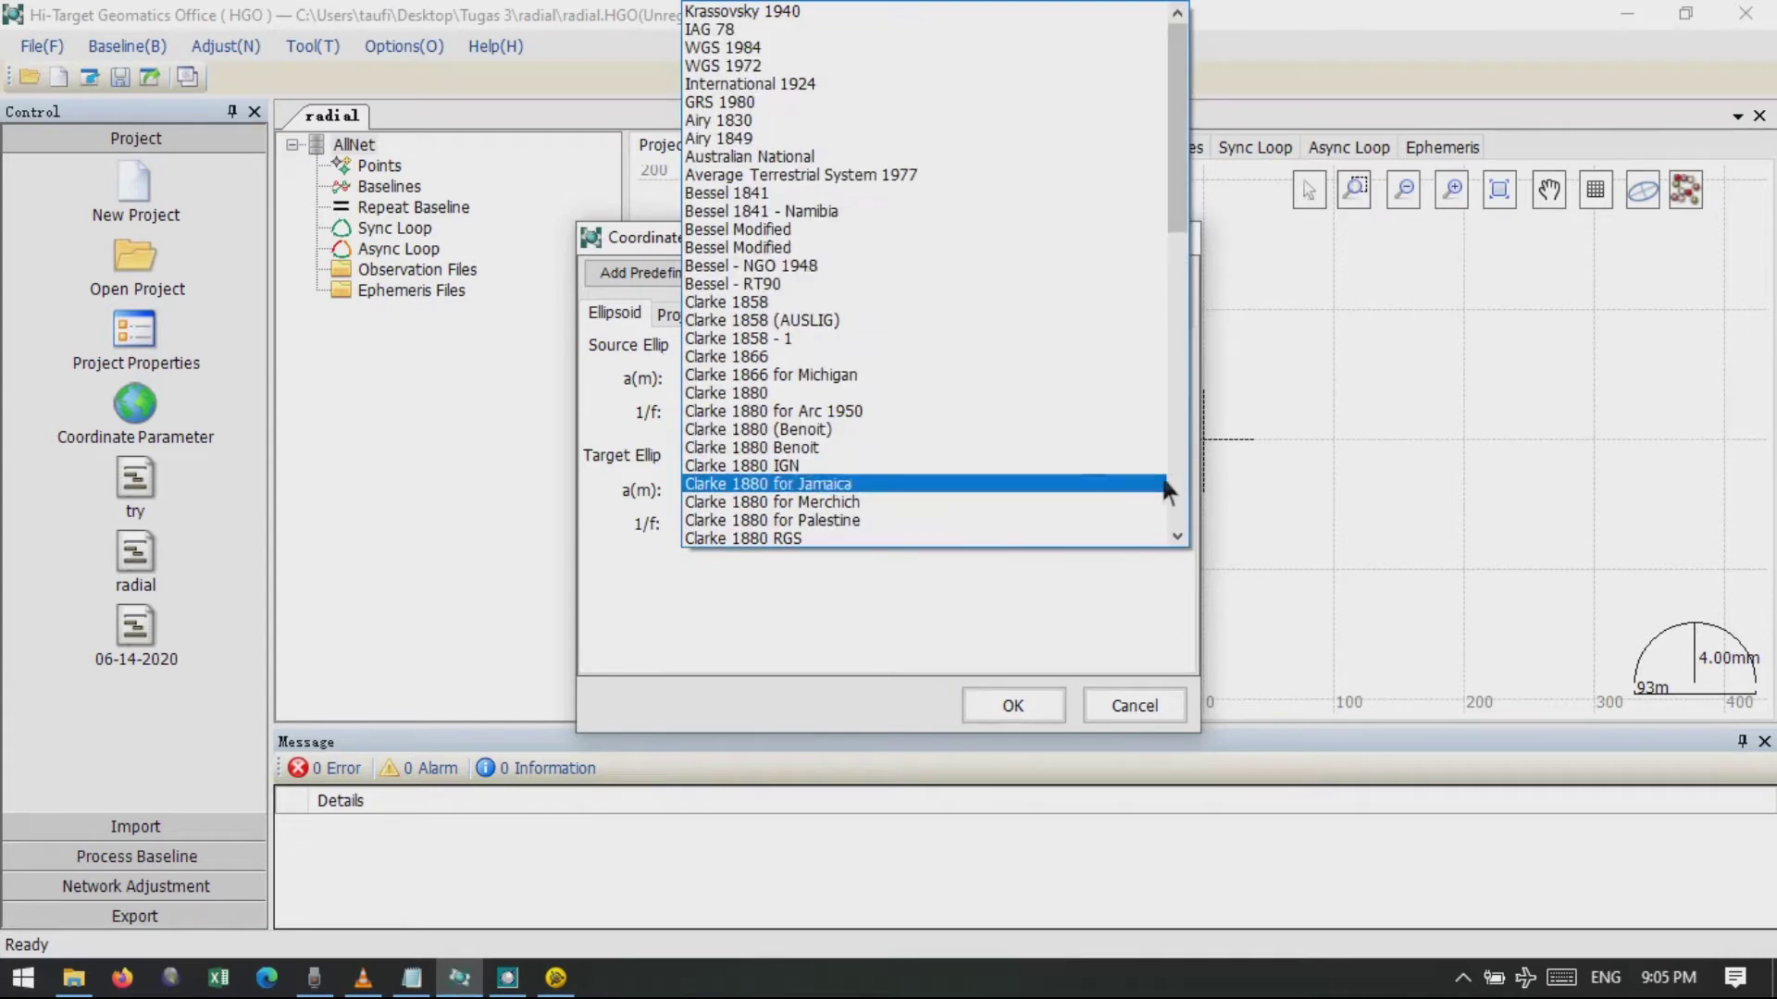
left_click(729, 50)
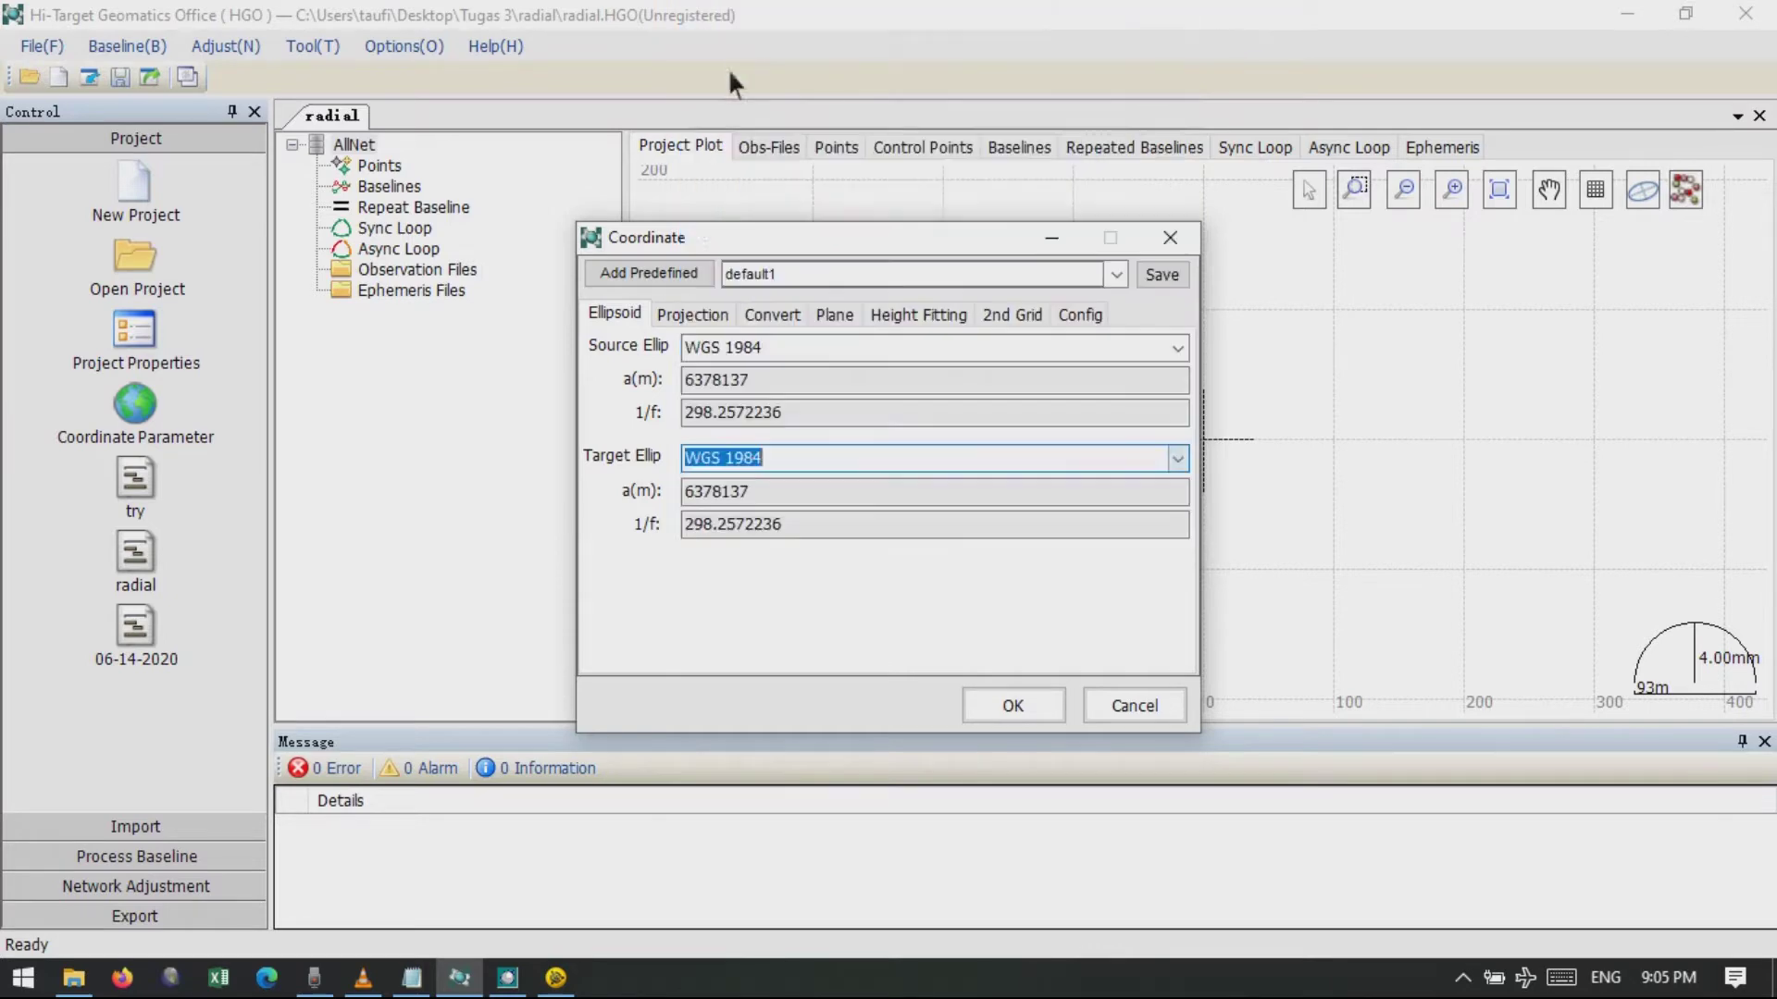
left_click(701, 318)
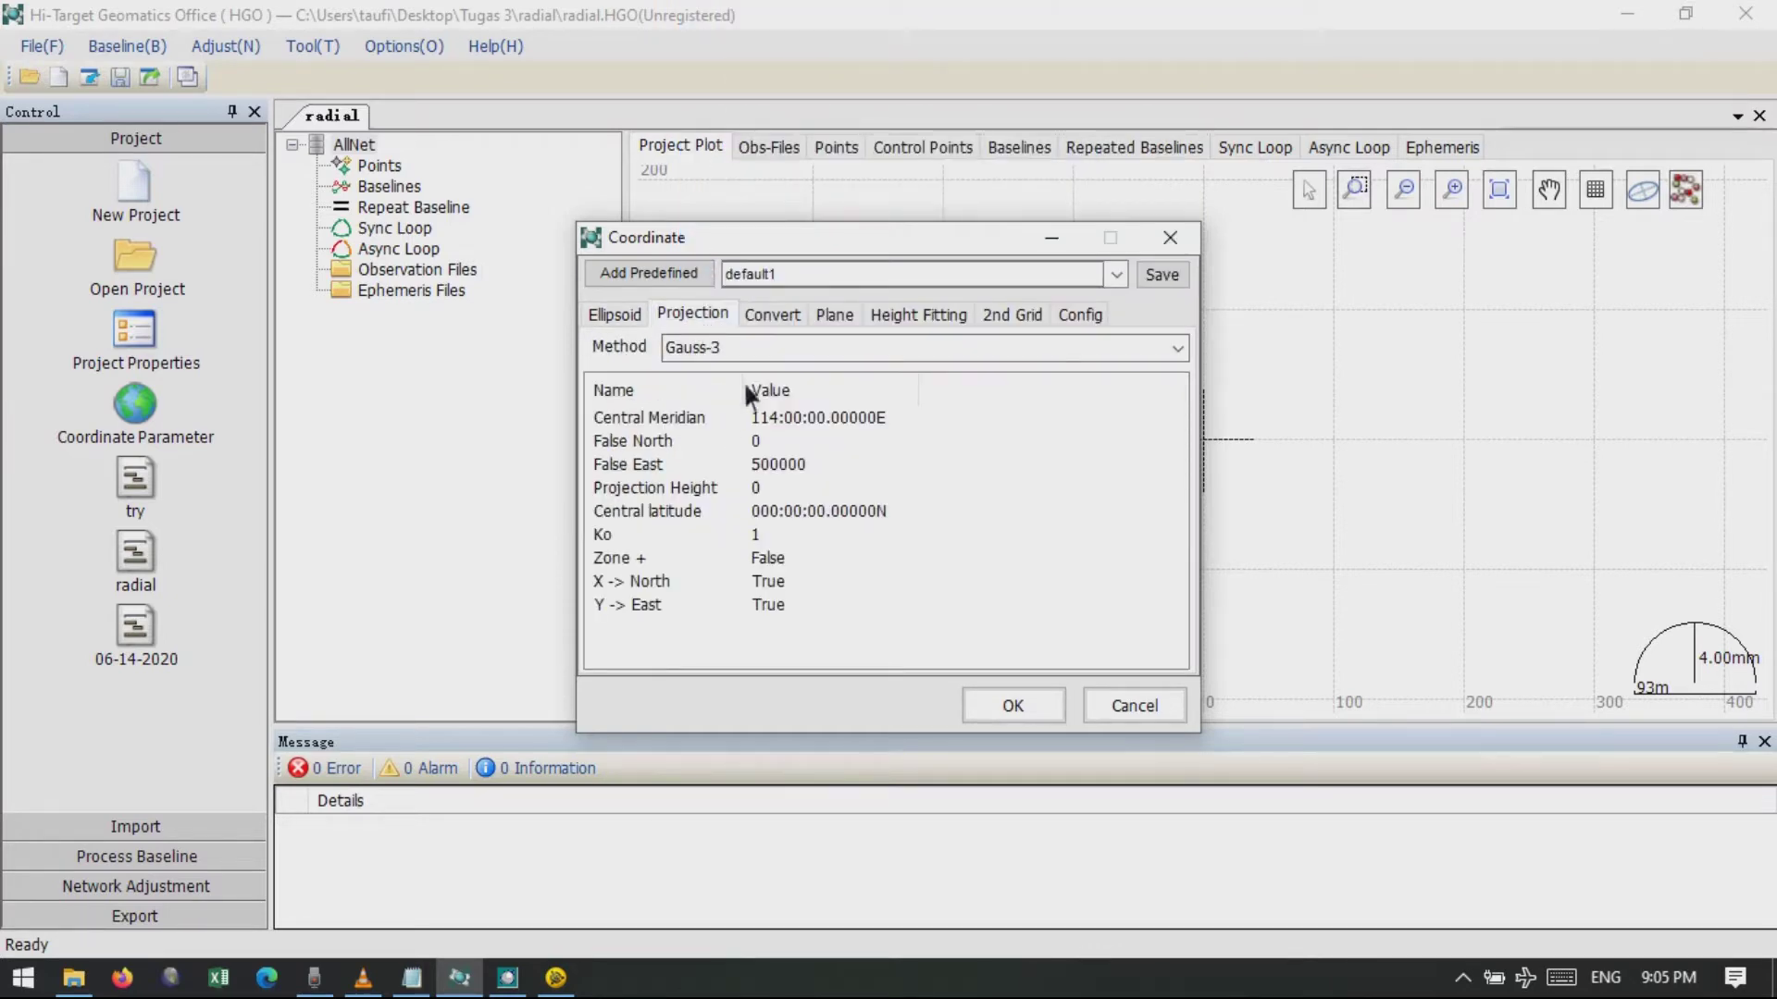
left_click(1178, 348)
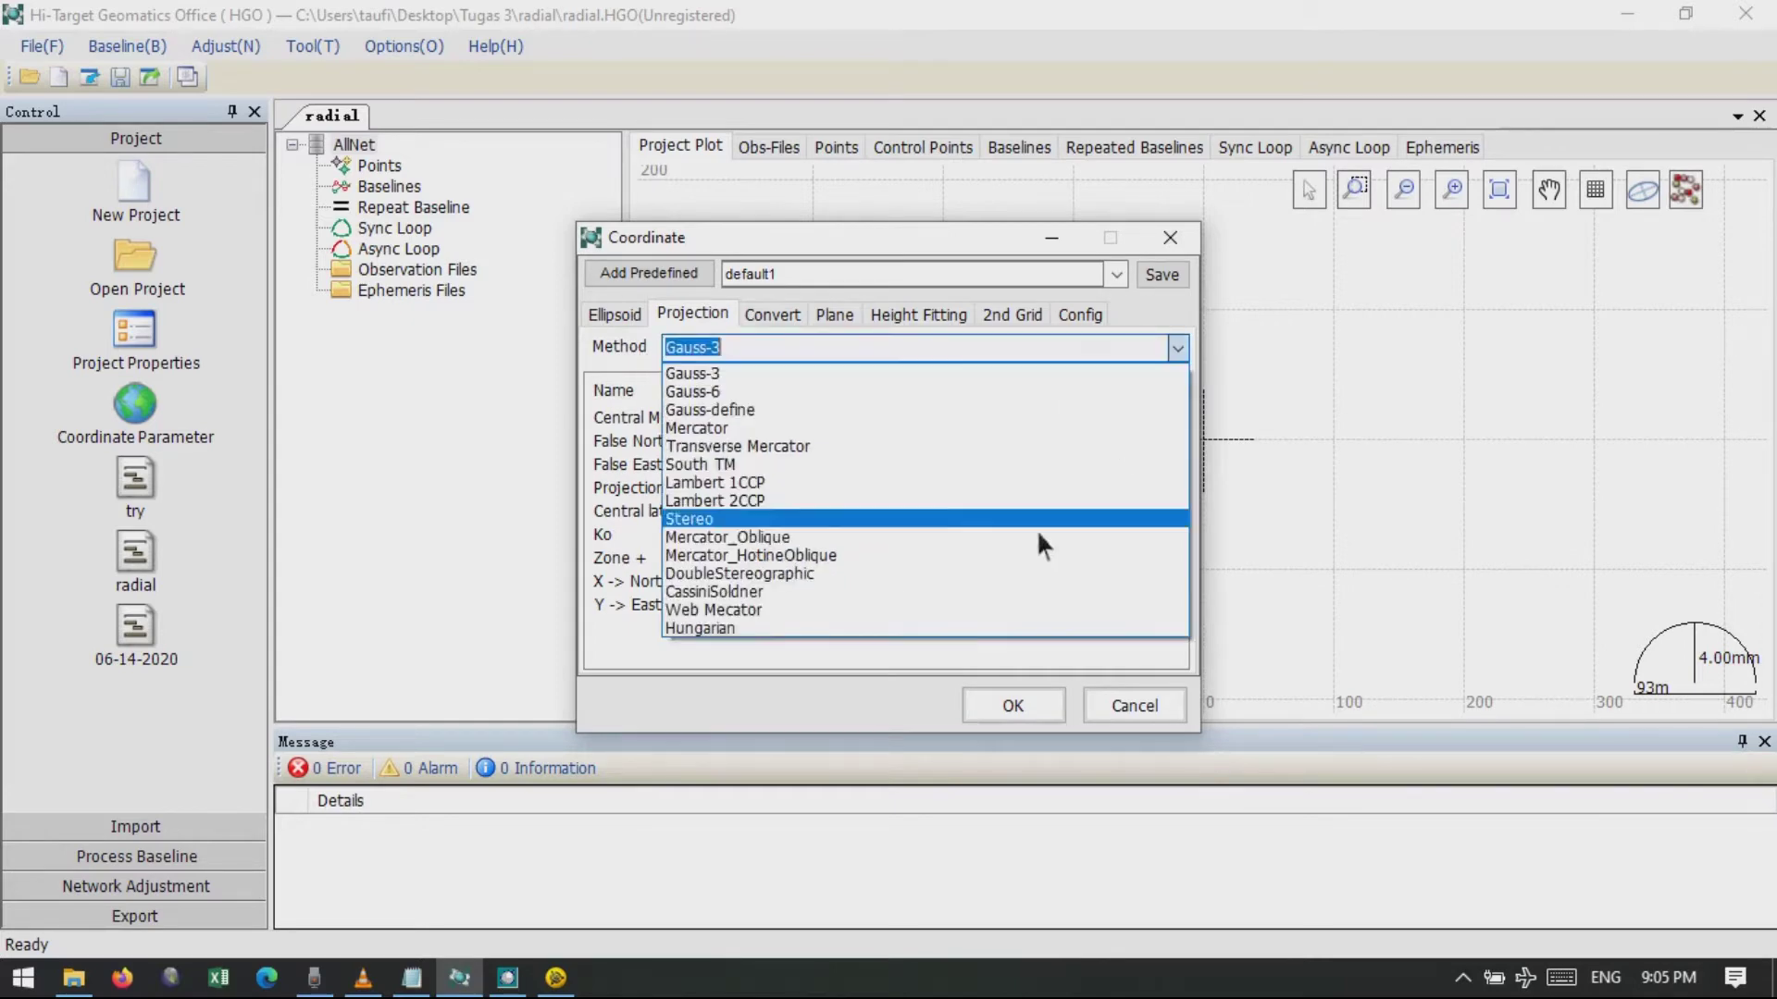
left_click(858, 447)
left_click(1013, 706)
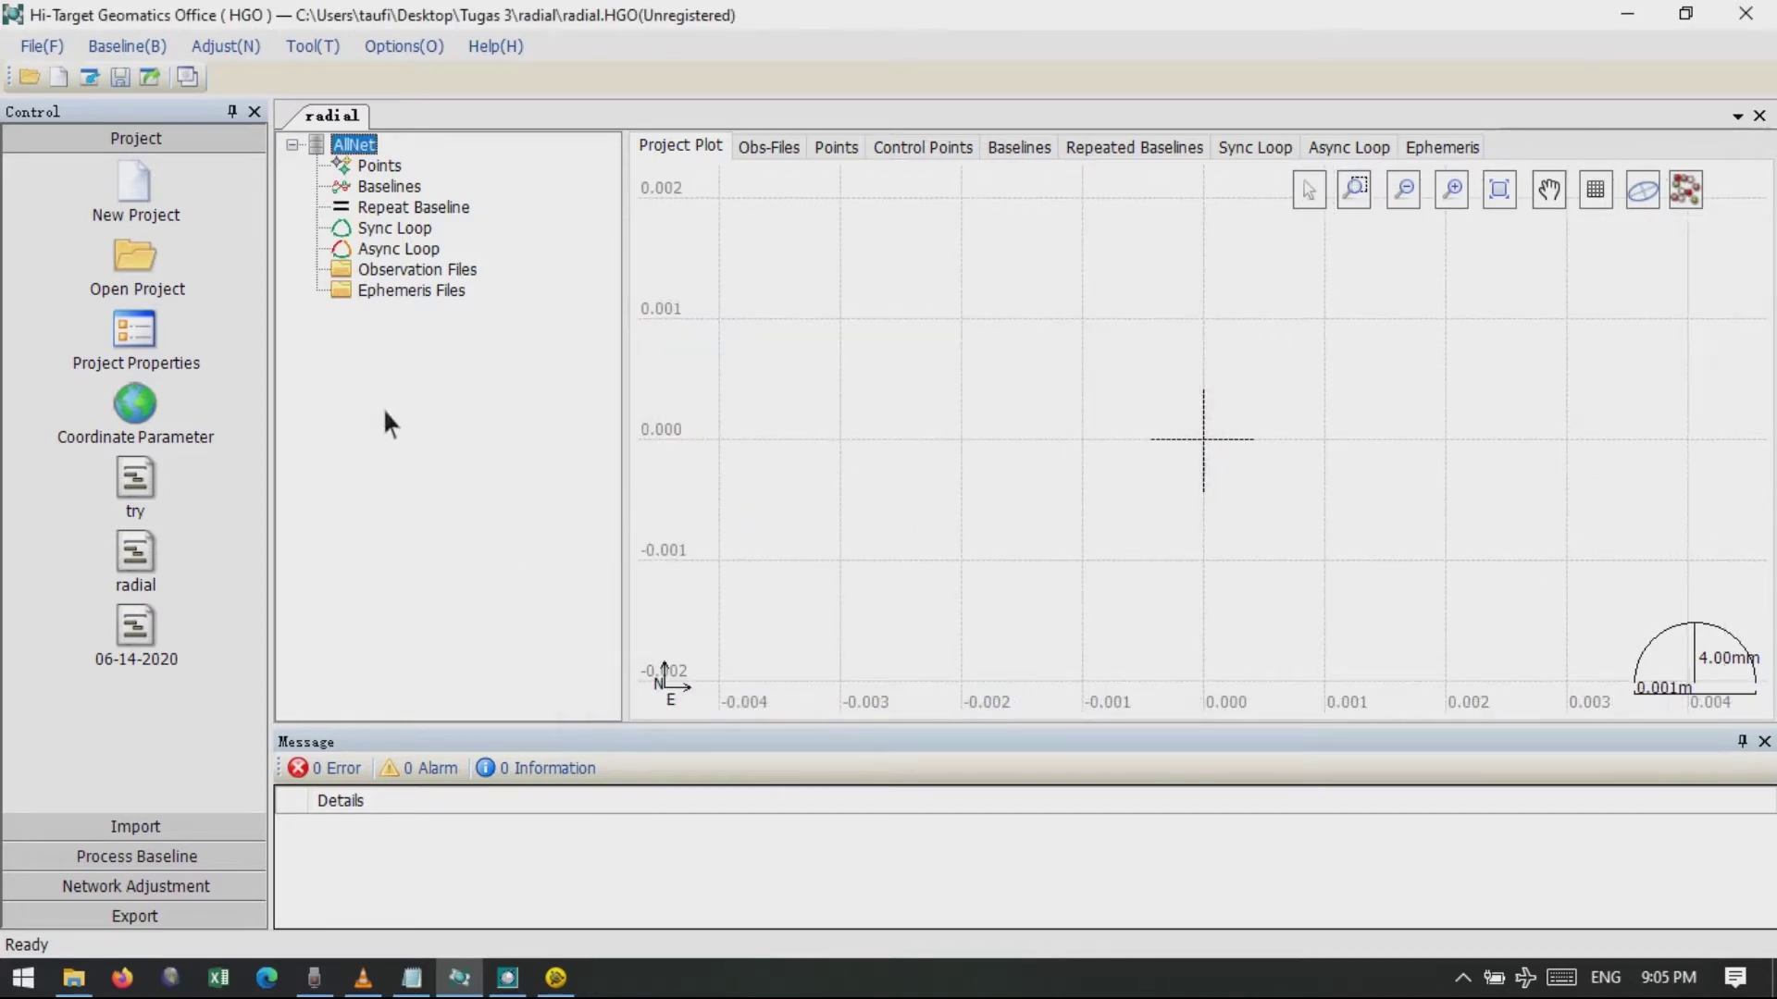
left_click(304, 44)
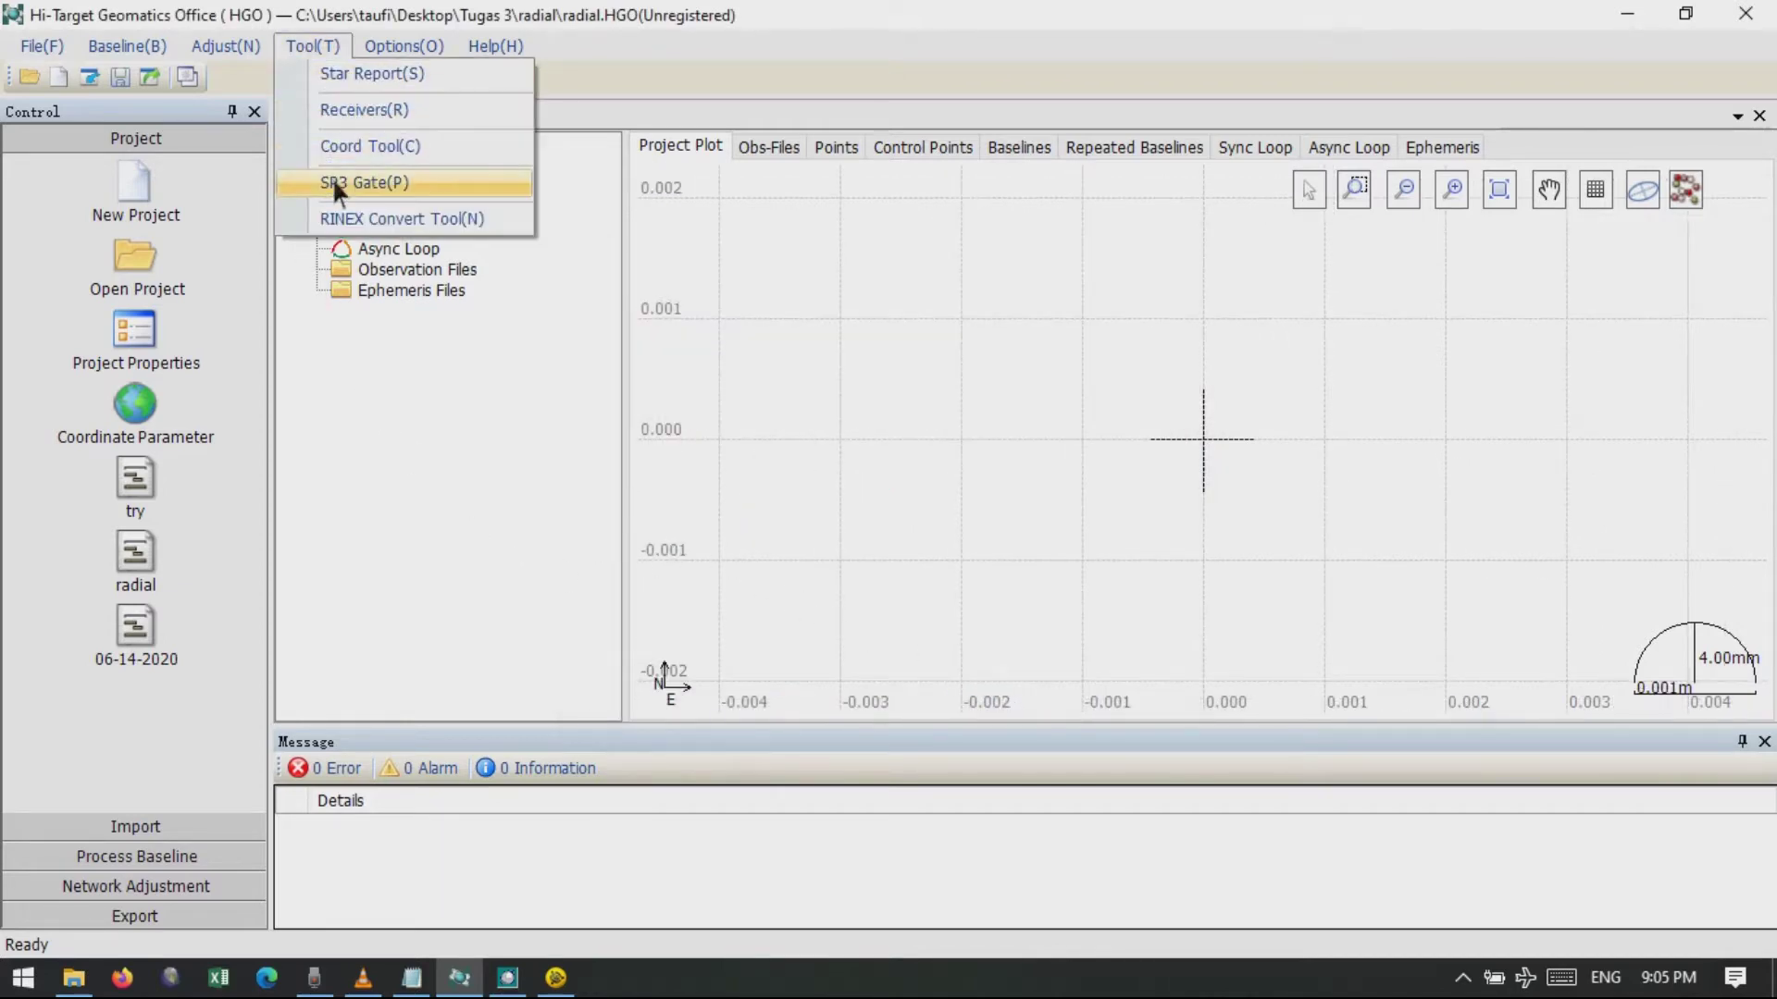
left_click(469, 183)
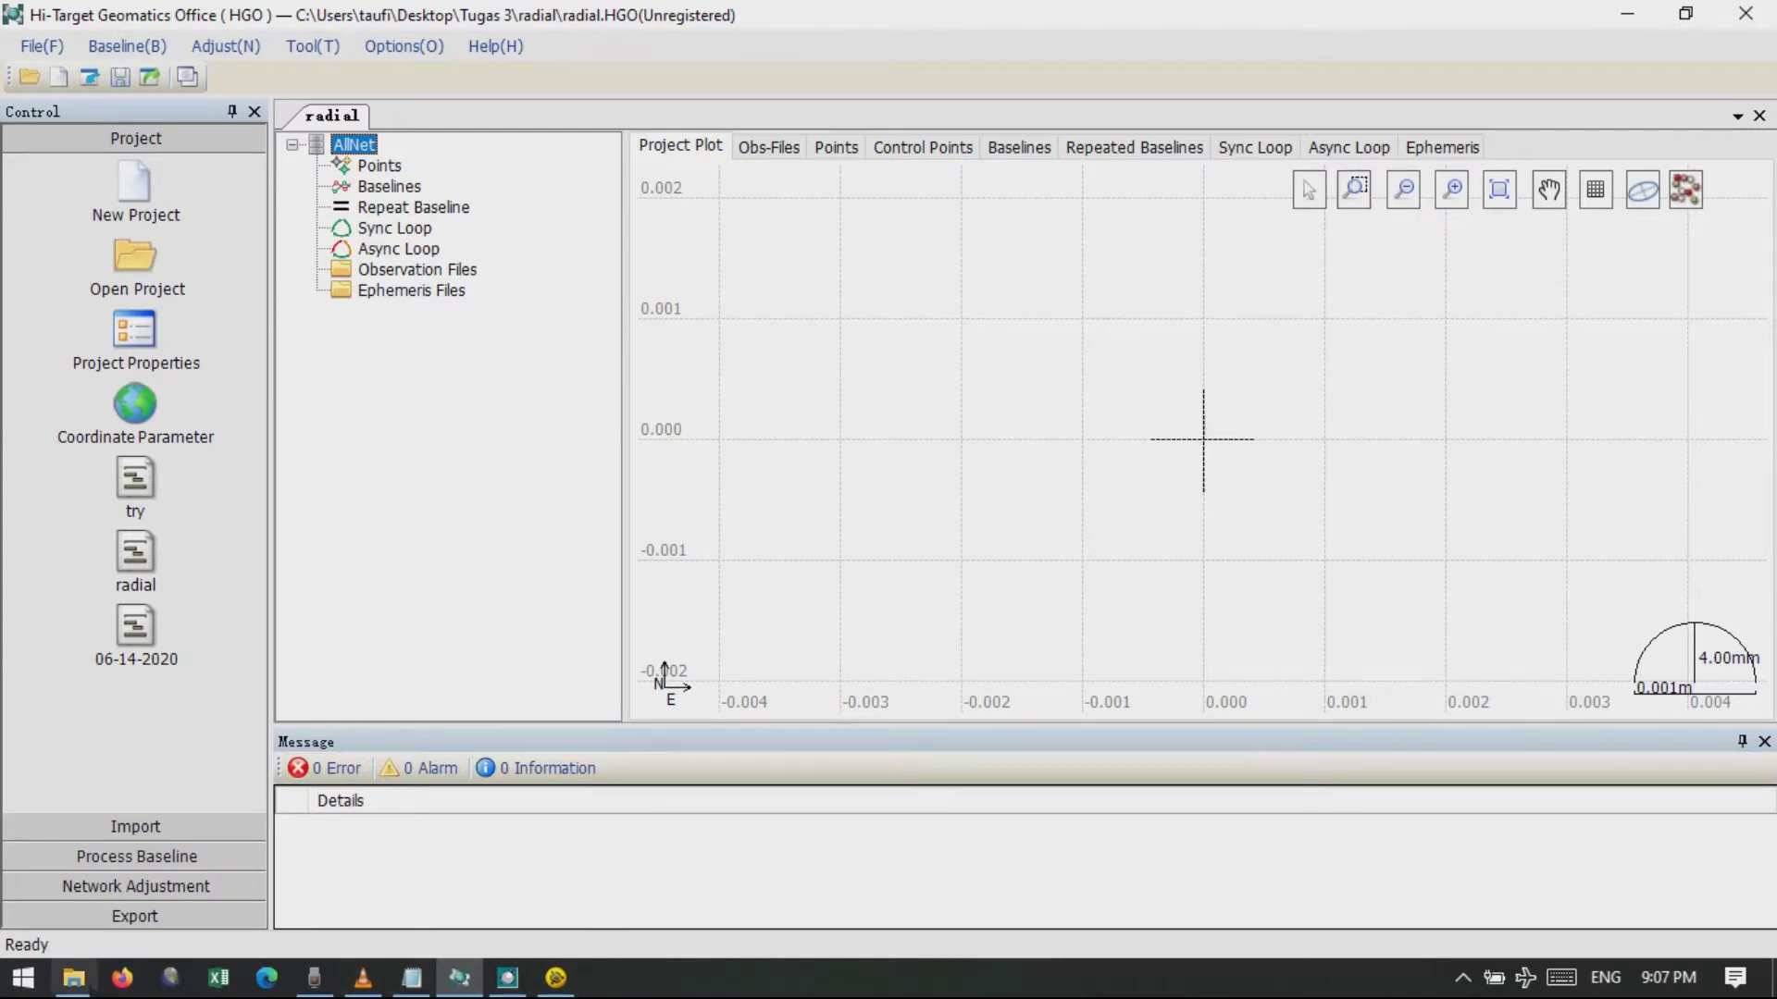
Switch to File Explorer and check the brdc0740.20n ephemeris file in the Desktop's Tugas 3 folder.
left_click(75, 978)
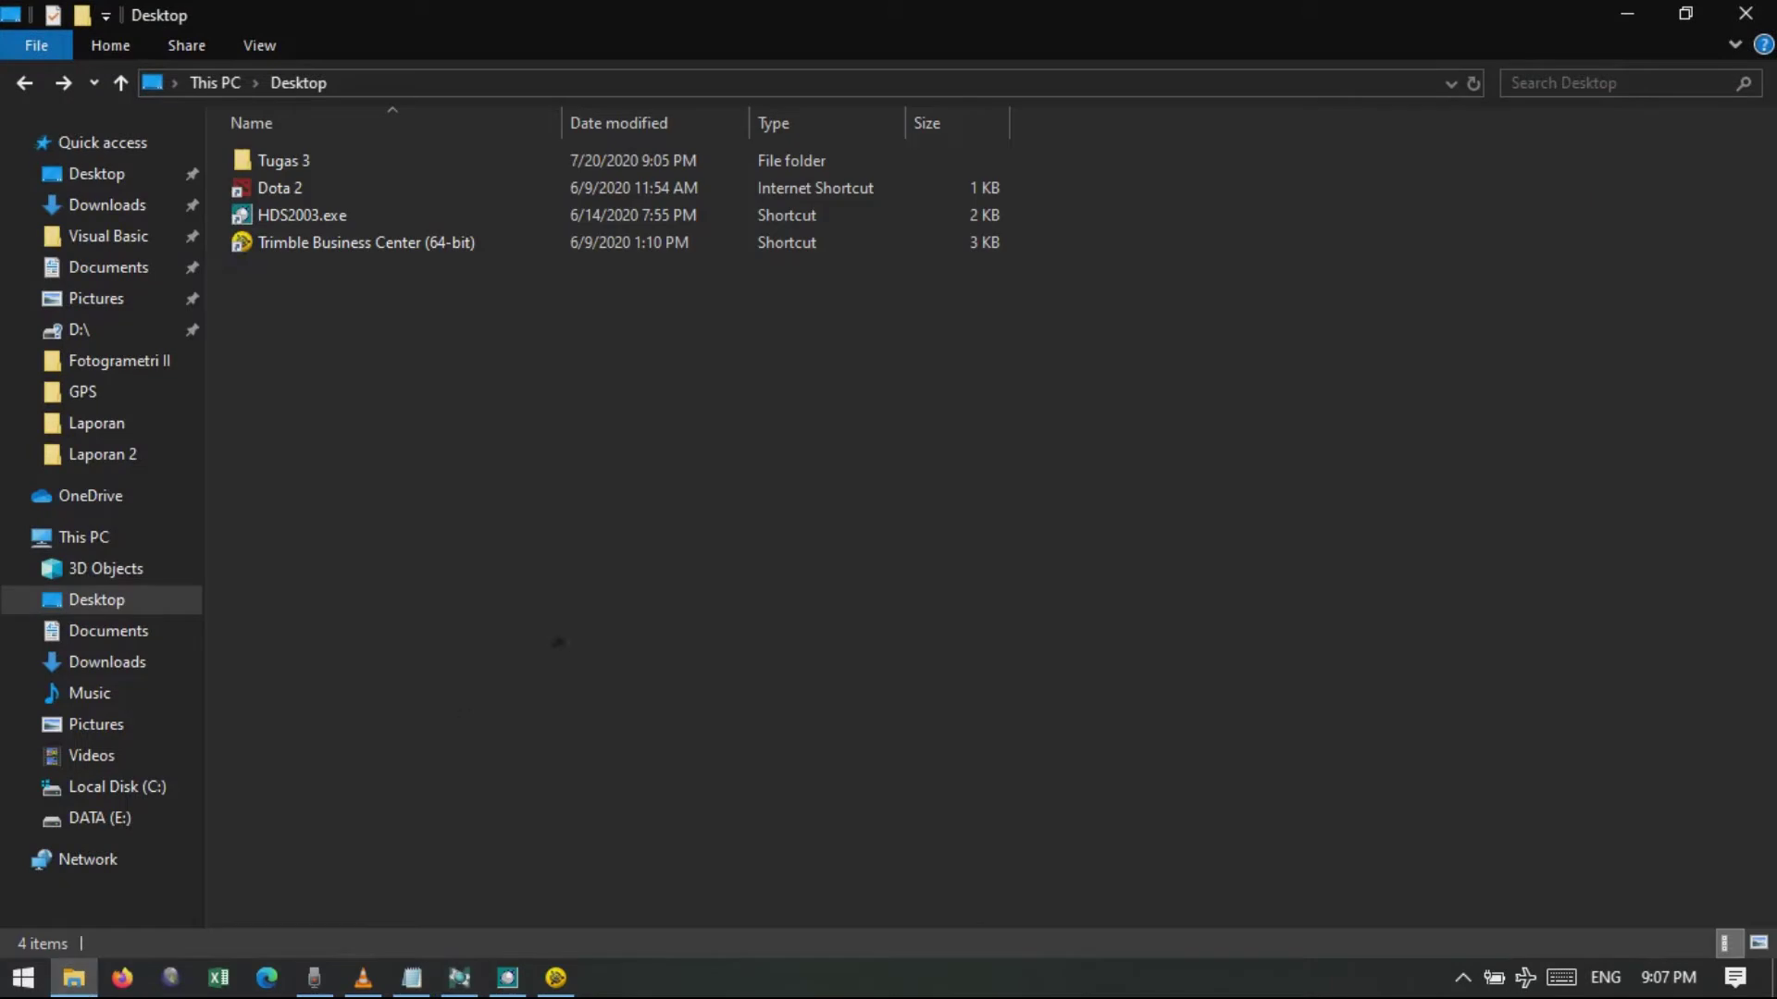
double_click(278, 161)
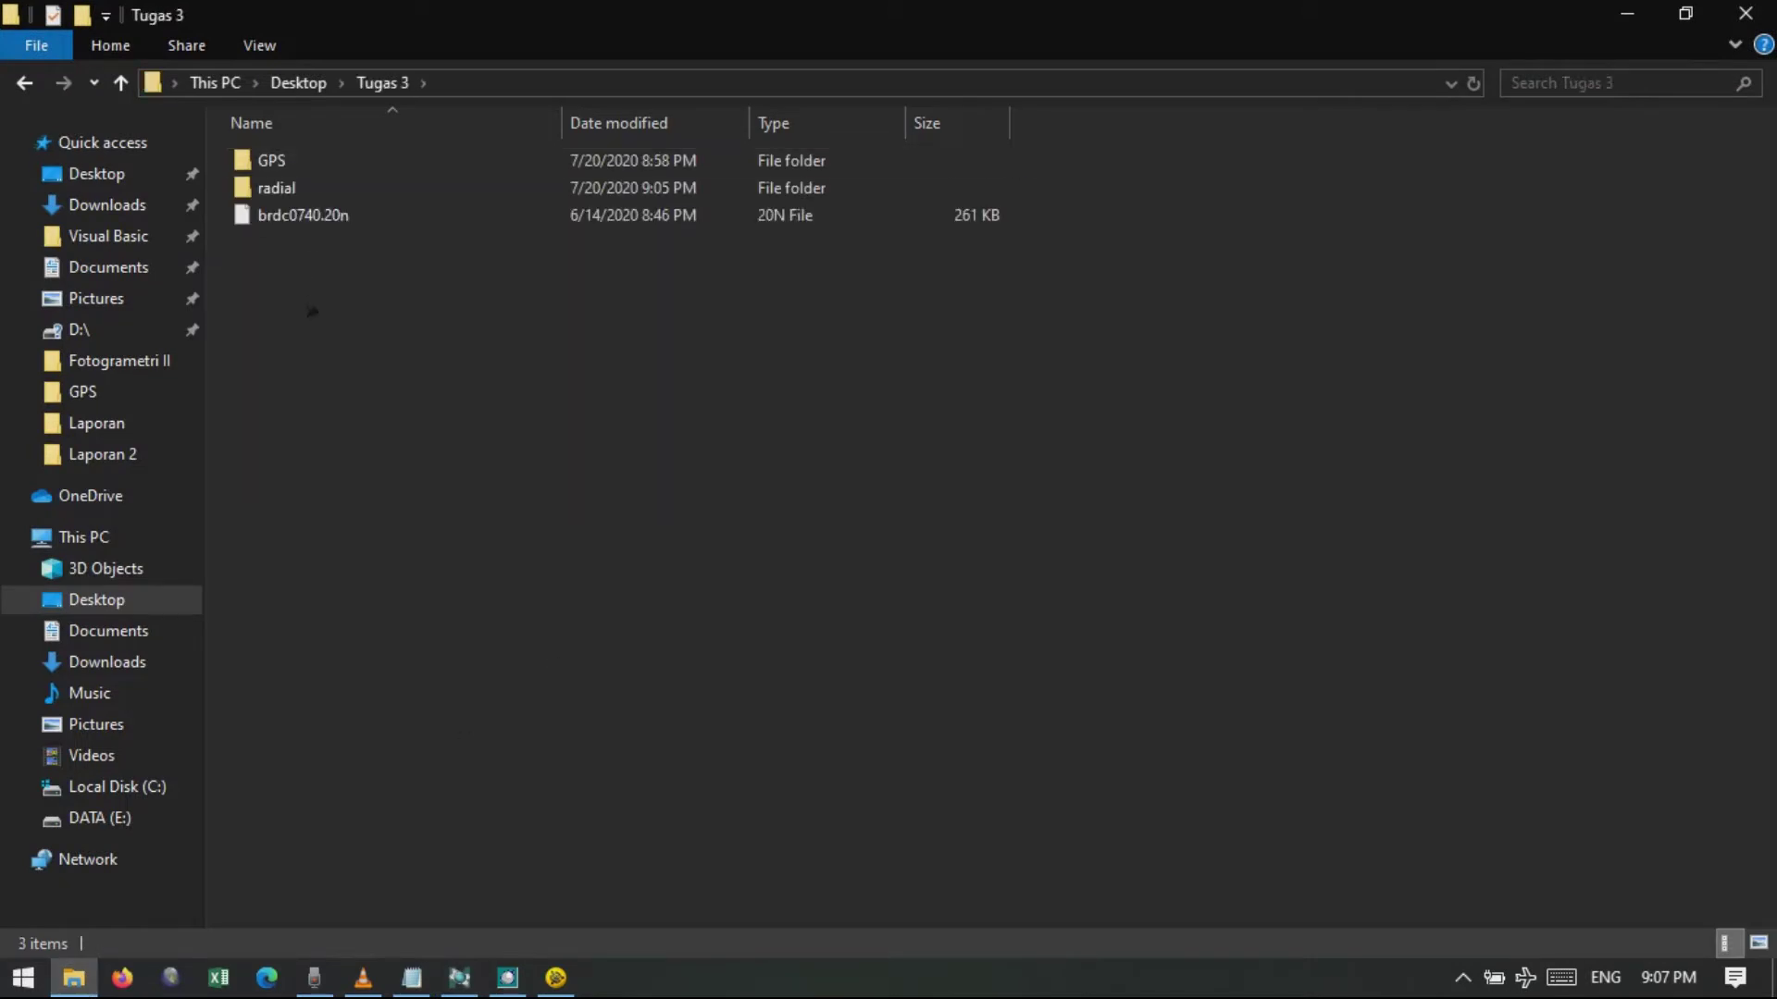
left_click(453, 220)
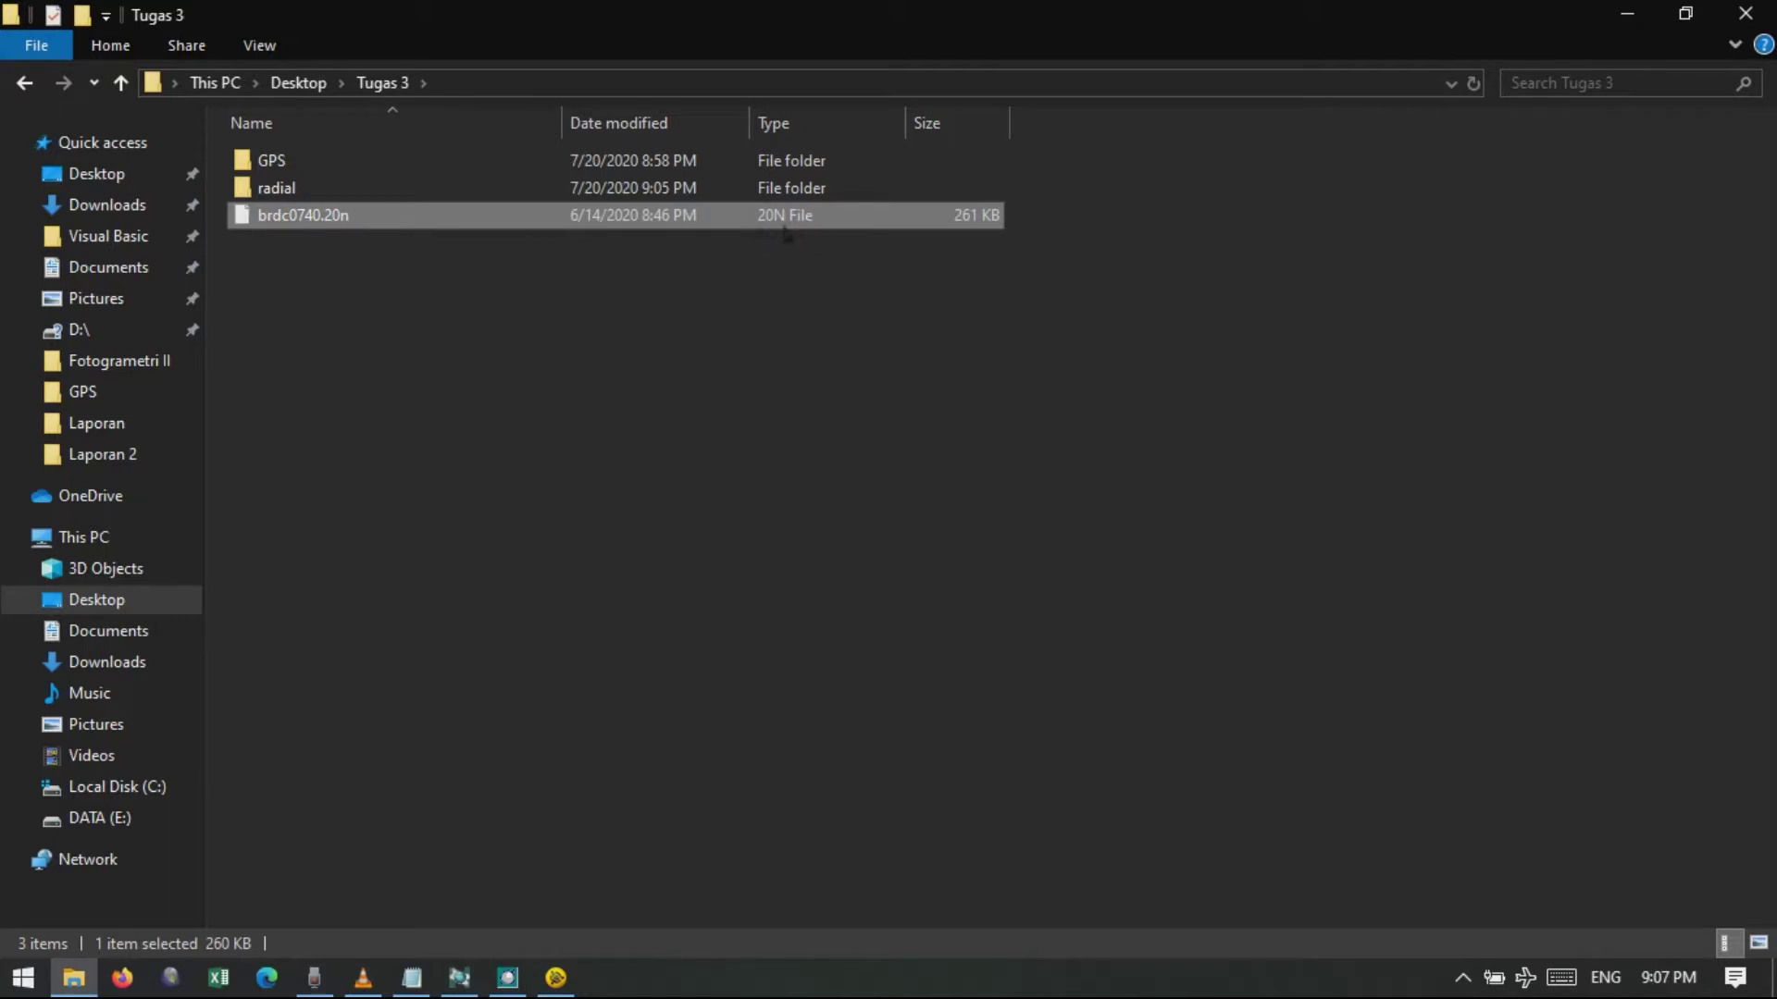
left_click(696, 477)
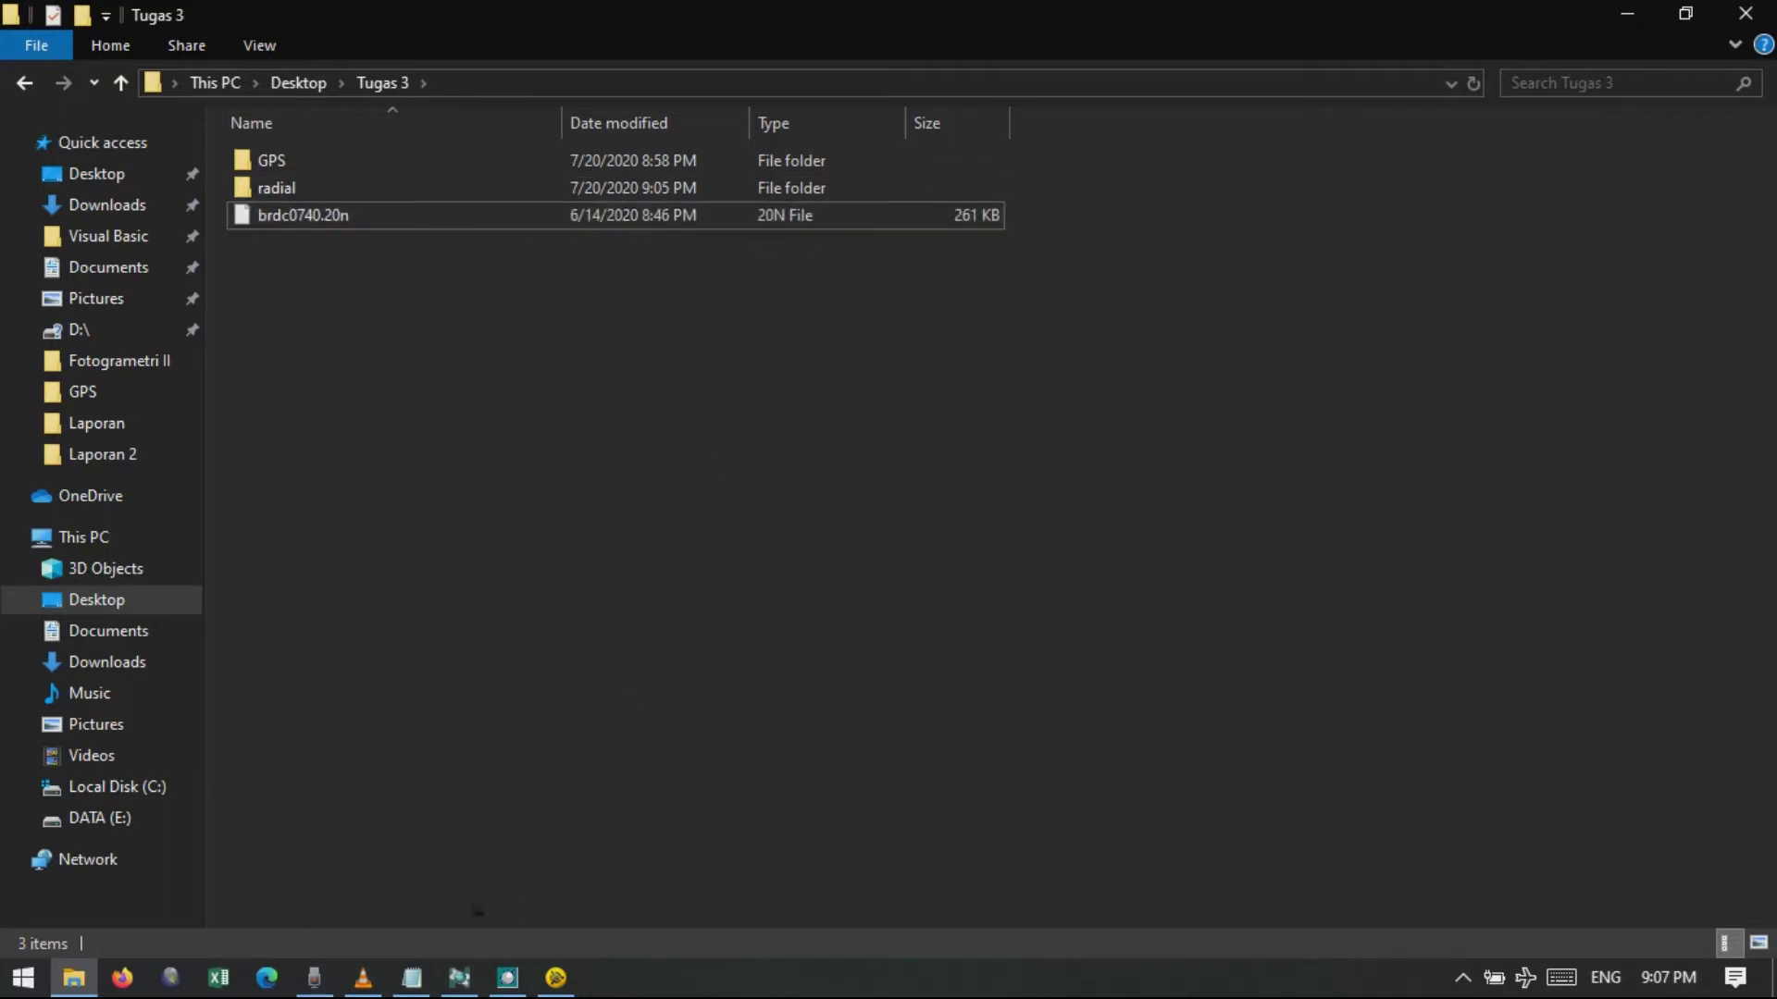
left_click(470, 981)
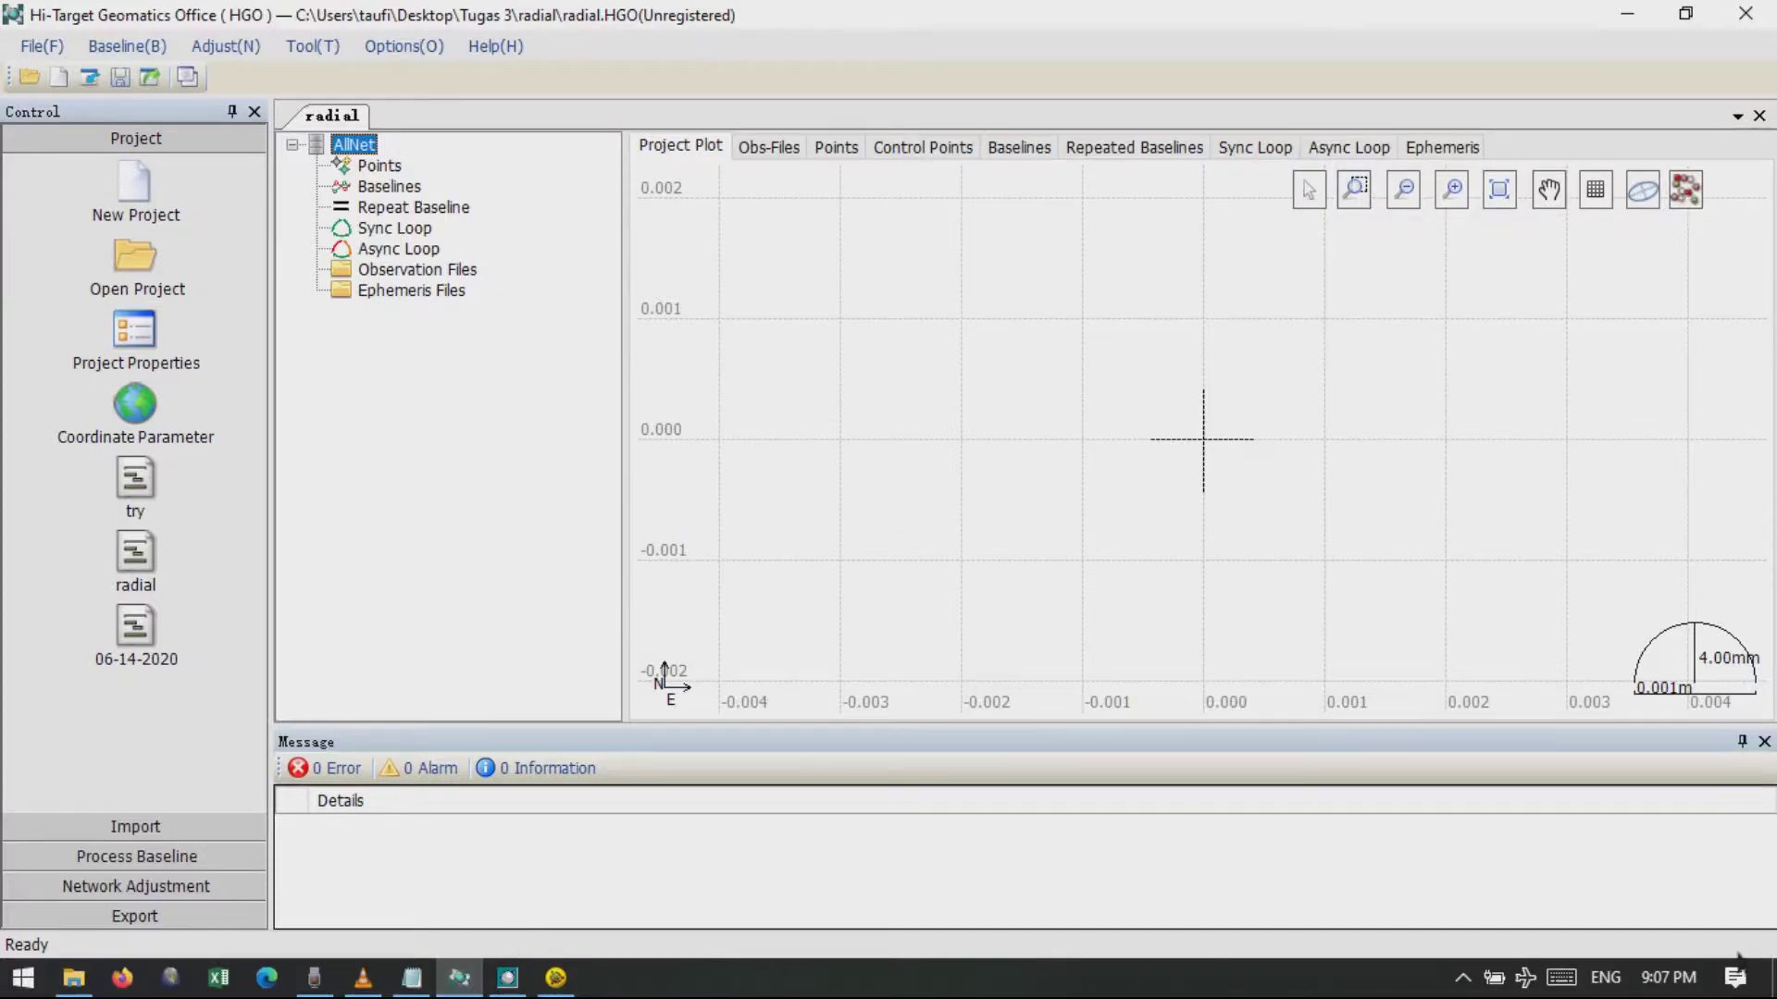
key("alt+Tab")
key("super+d")
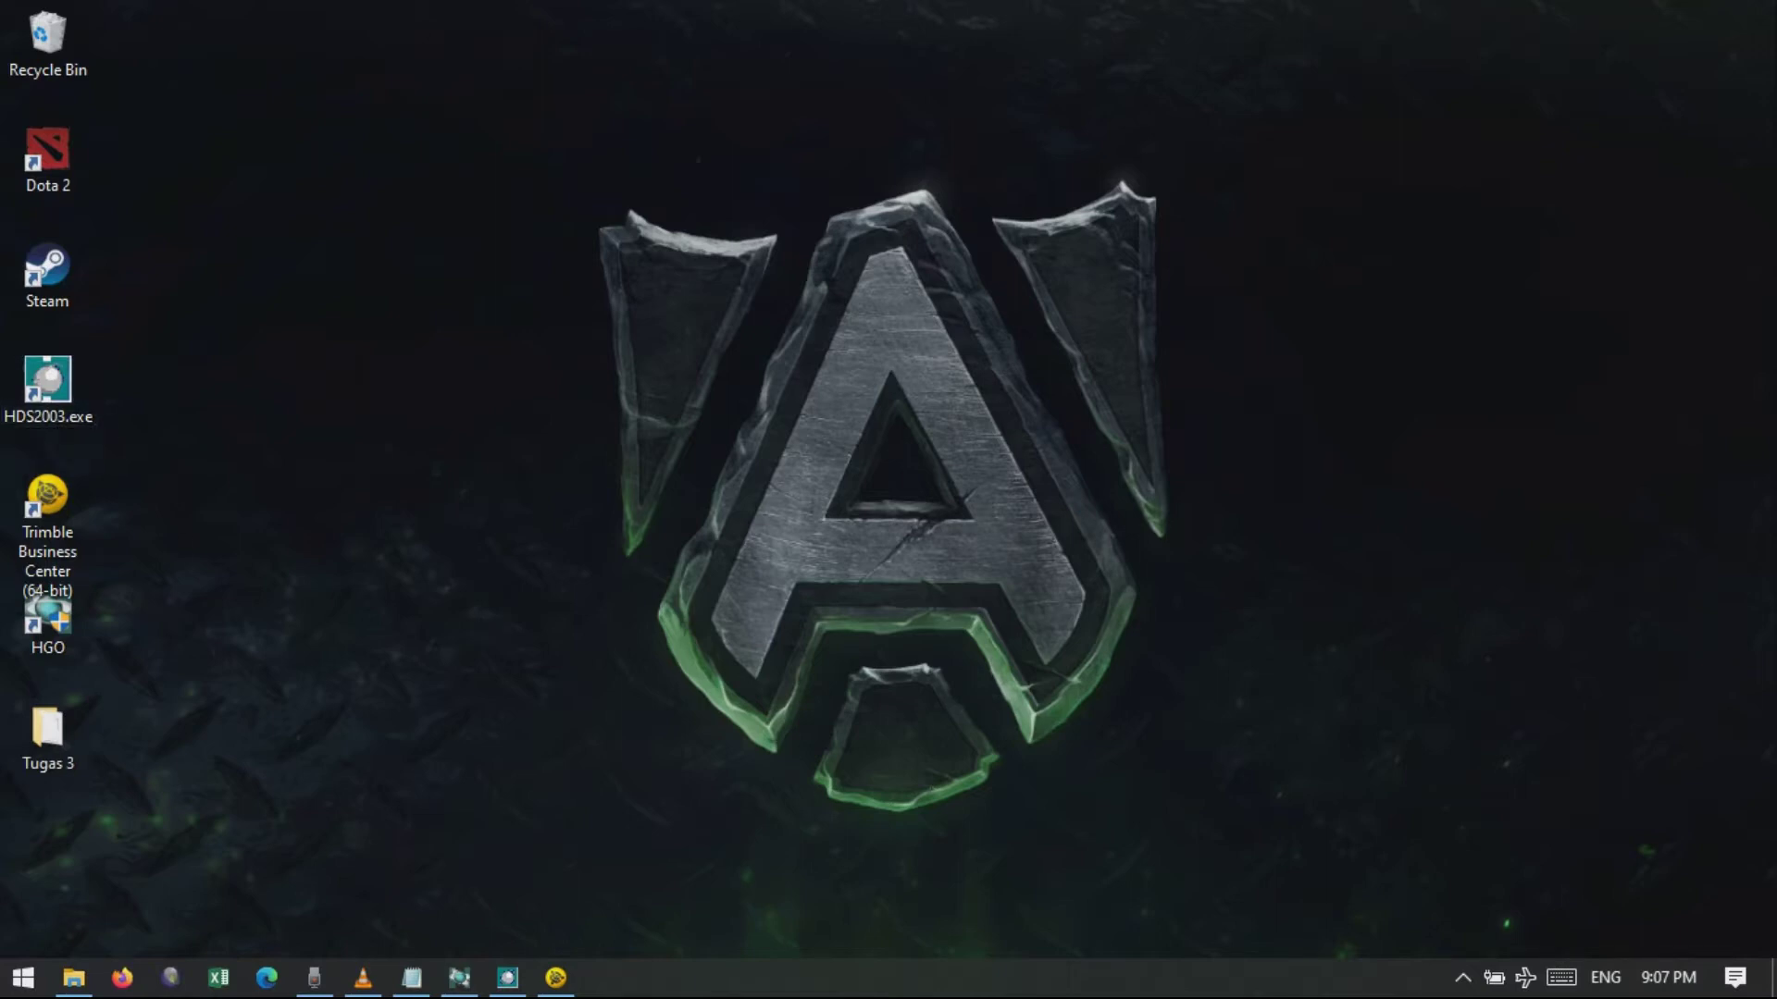
Switch to HDS2003 and start a new project named "Raw to Rinnex".
left_click(507, 977)
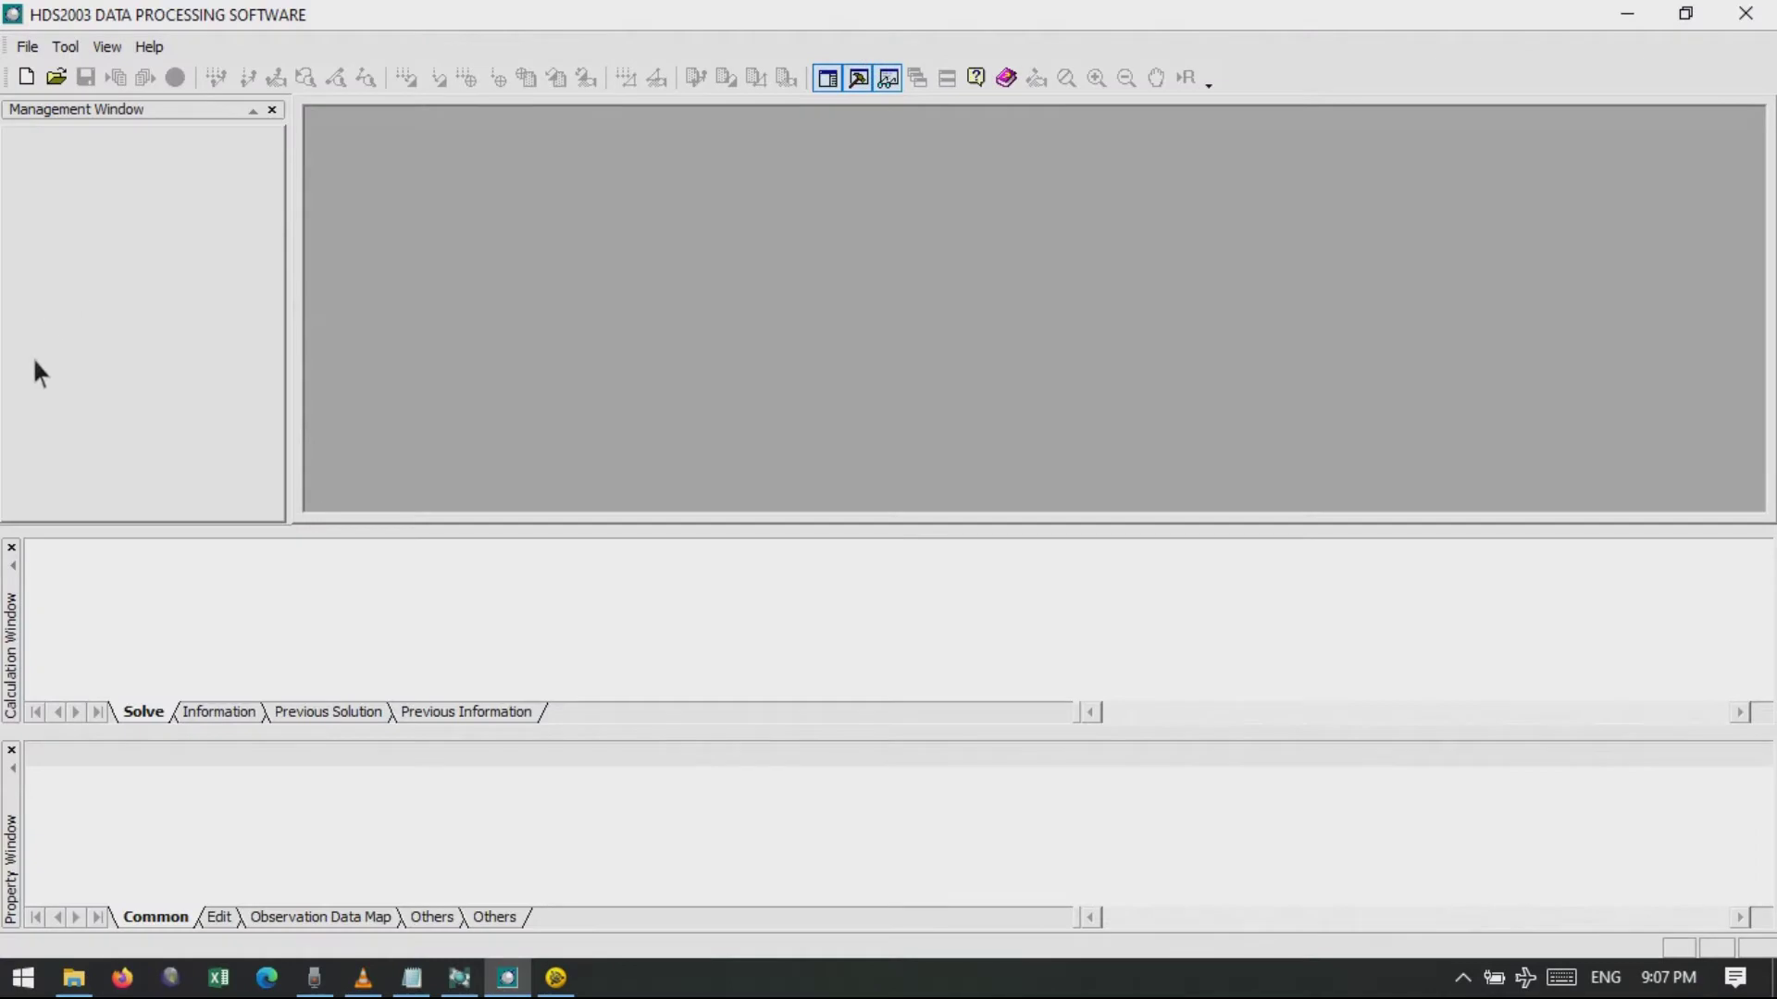
left_click(102, 205)
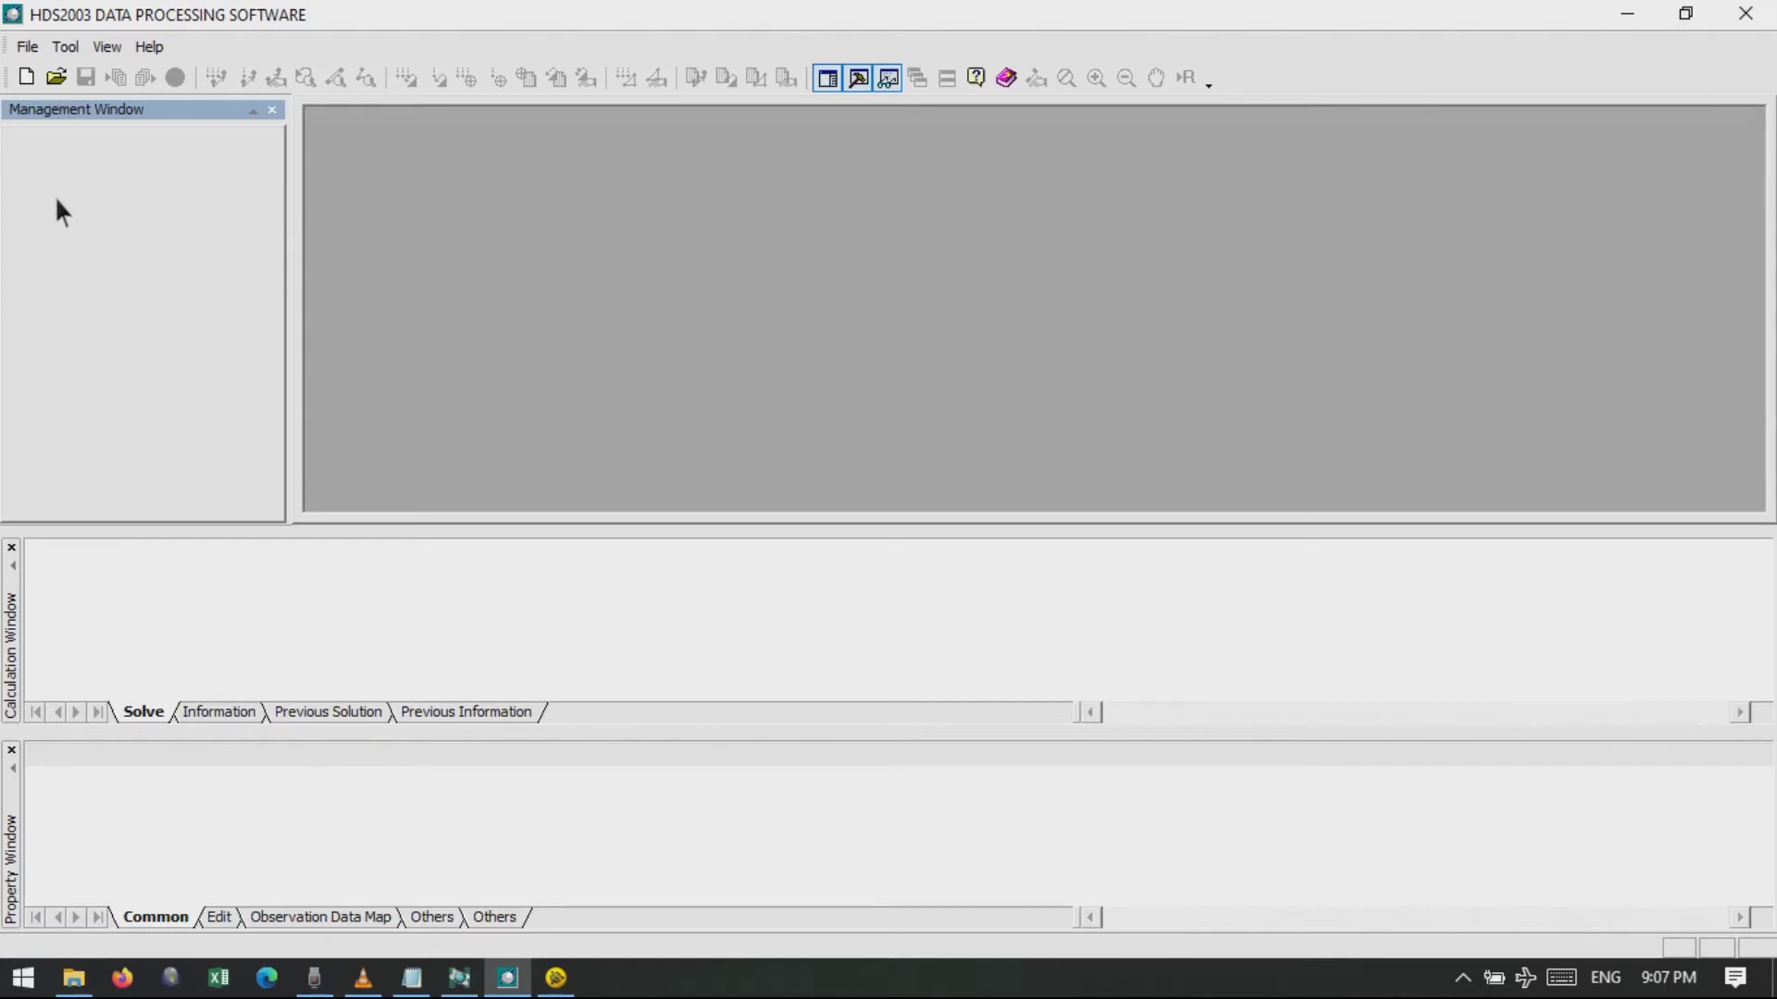
left_click(27, 48)
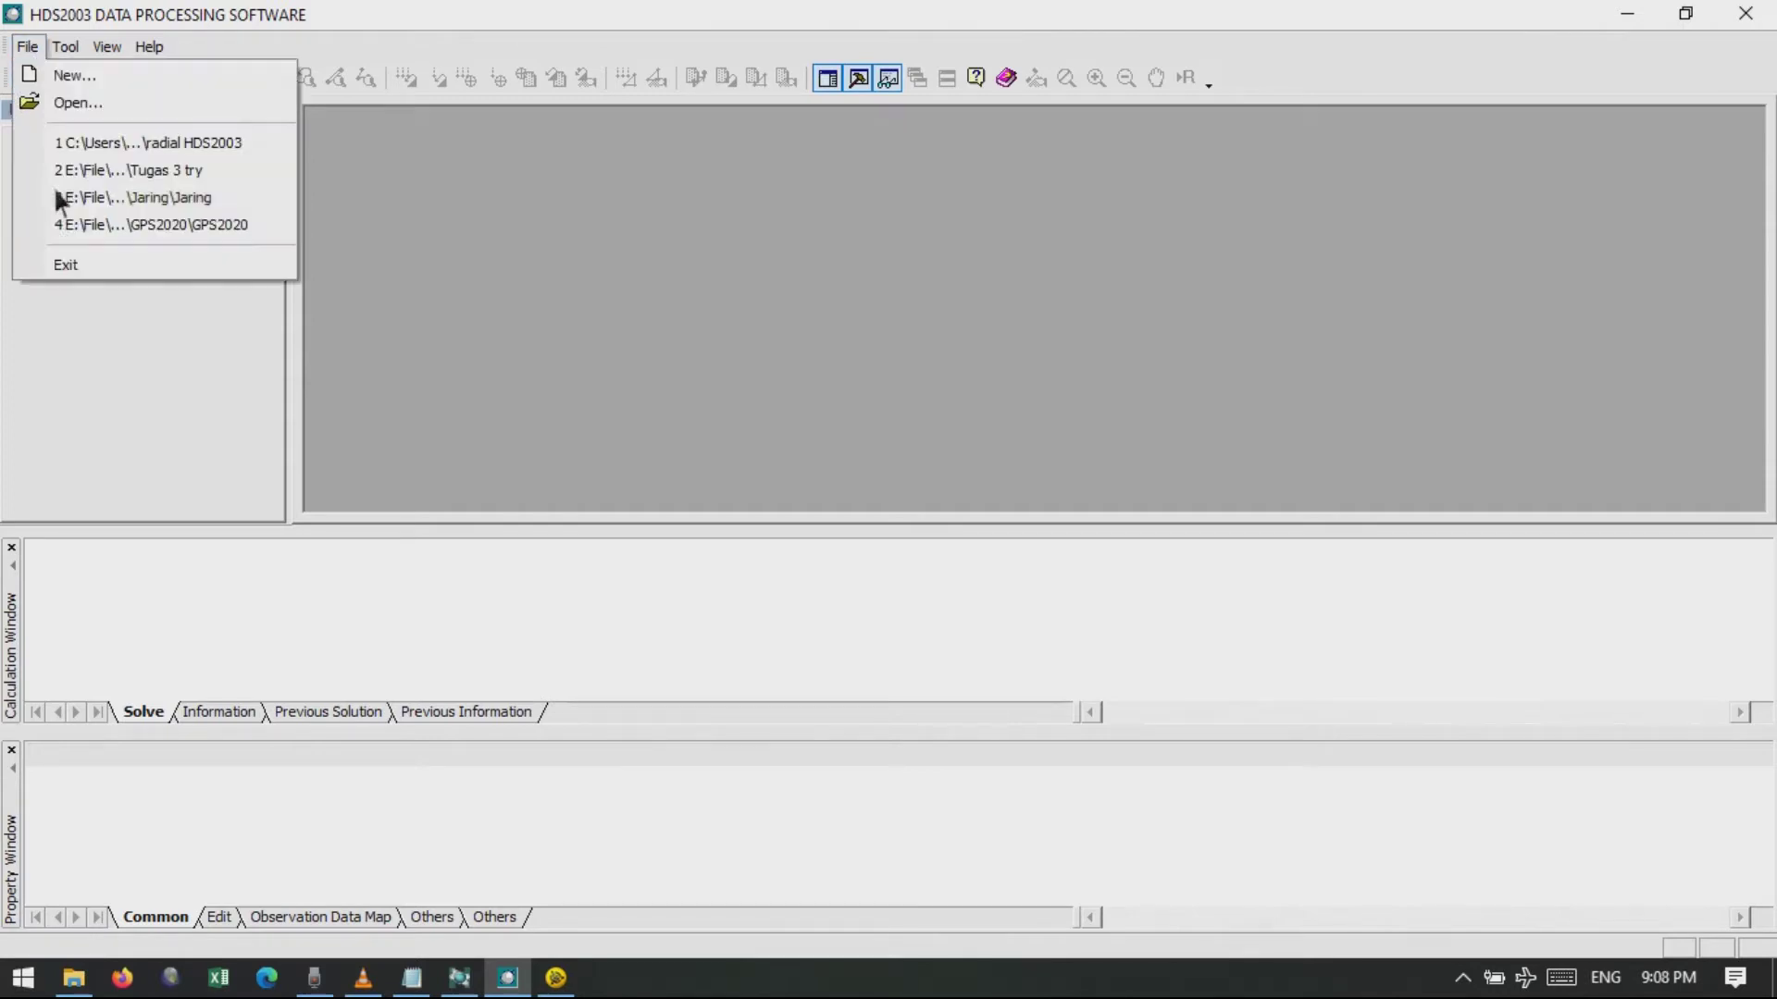
left_click(93, 82)
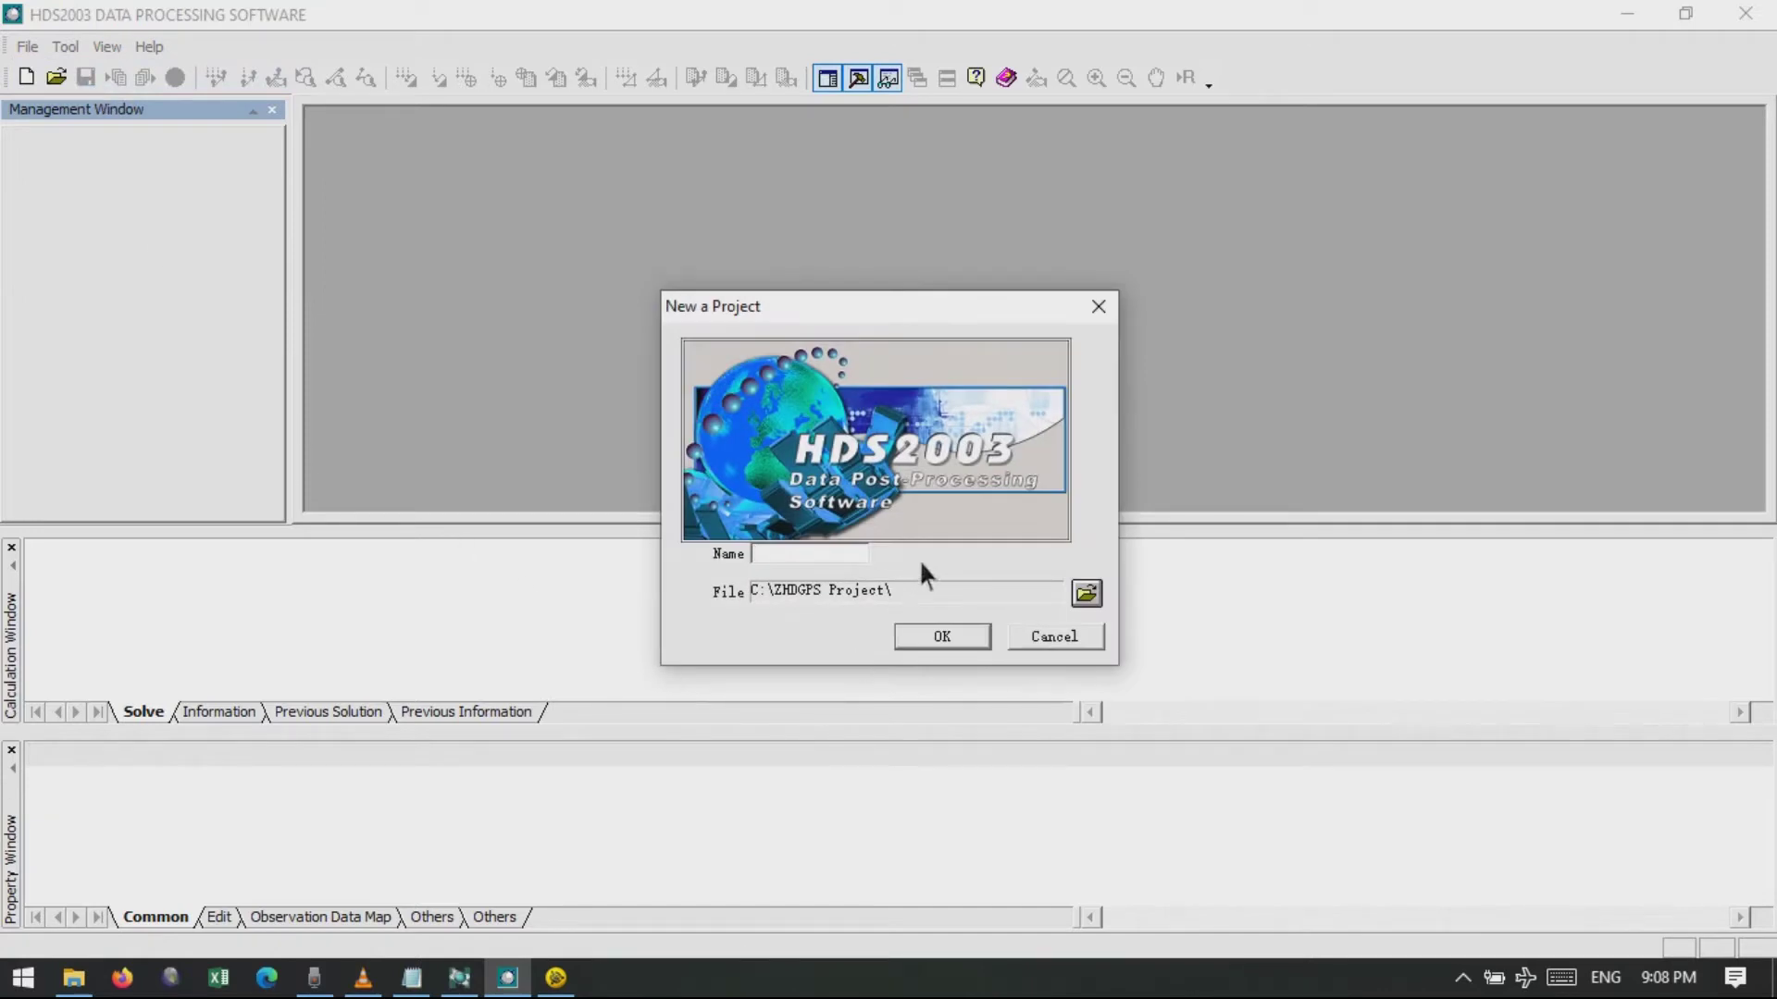
type("Raw to Rinnex")
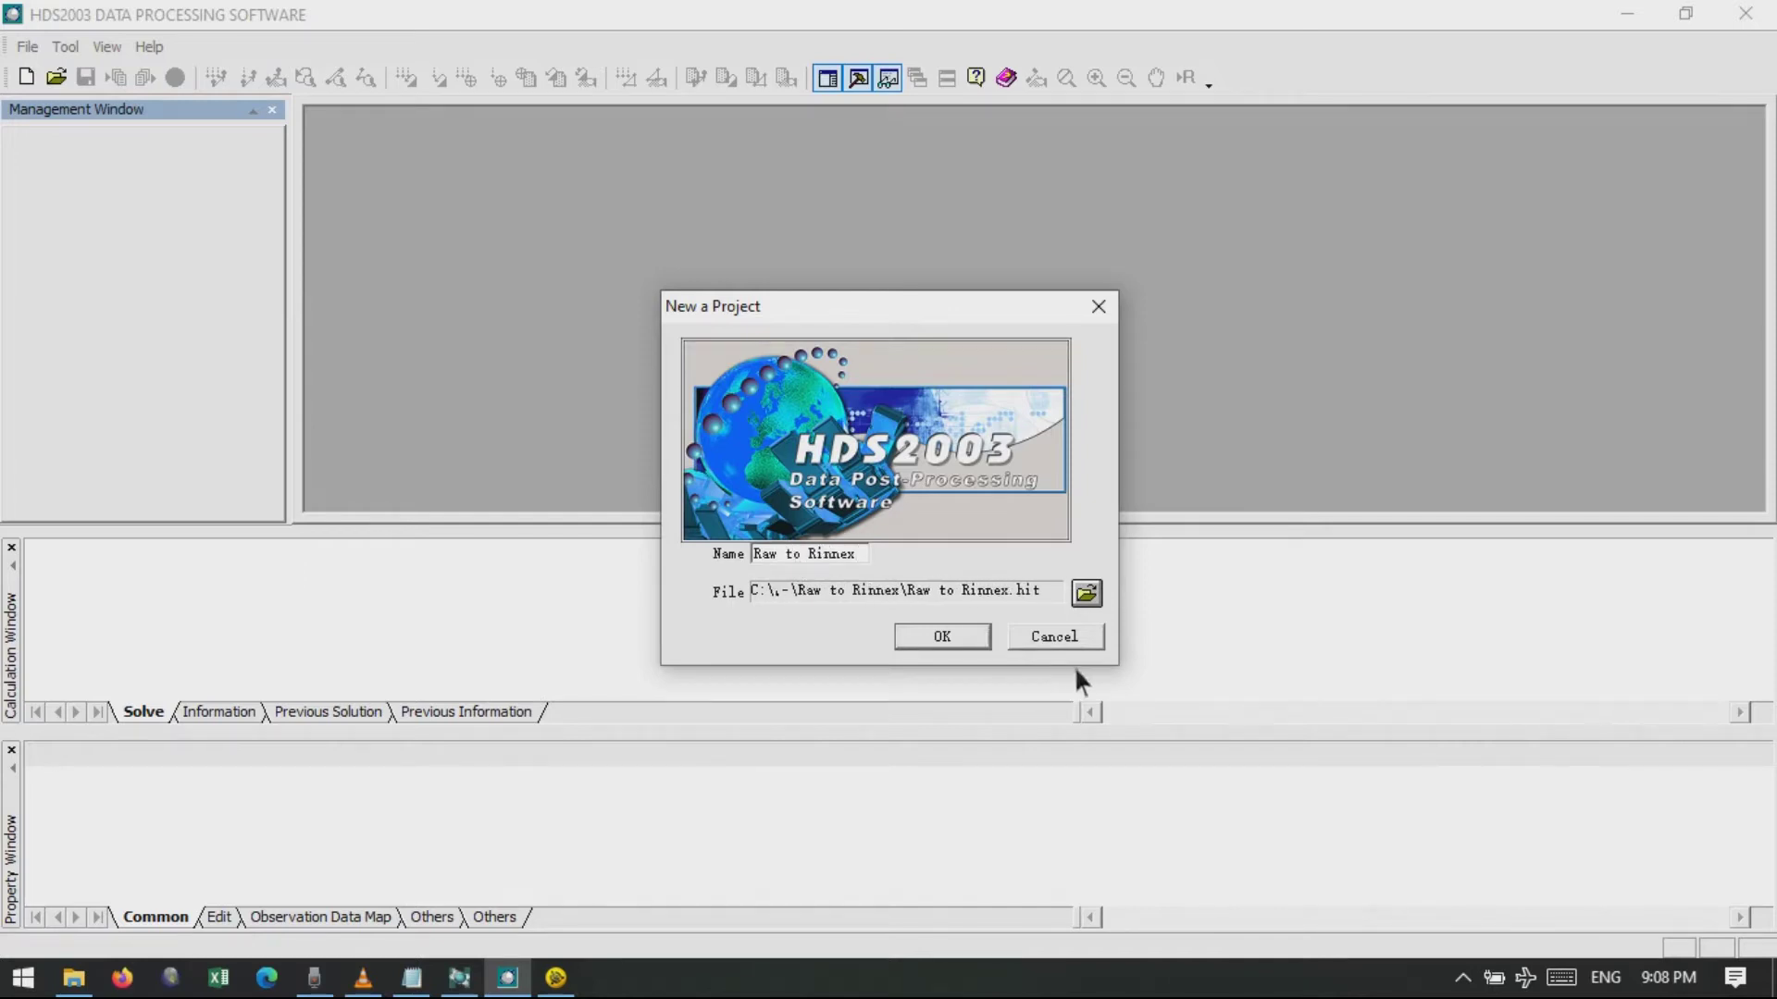
Choose the Desktop's Tugas 3 folder as the new project's save location and create the project.
left_click(1101, 595)
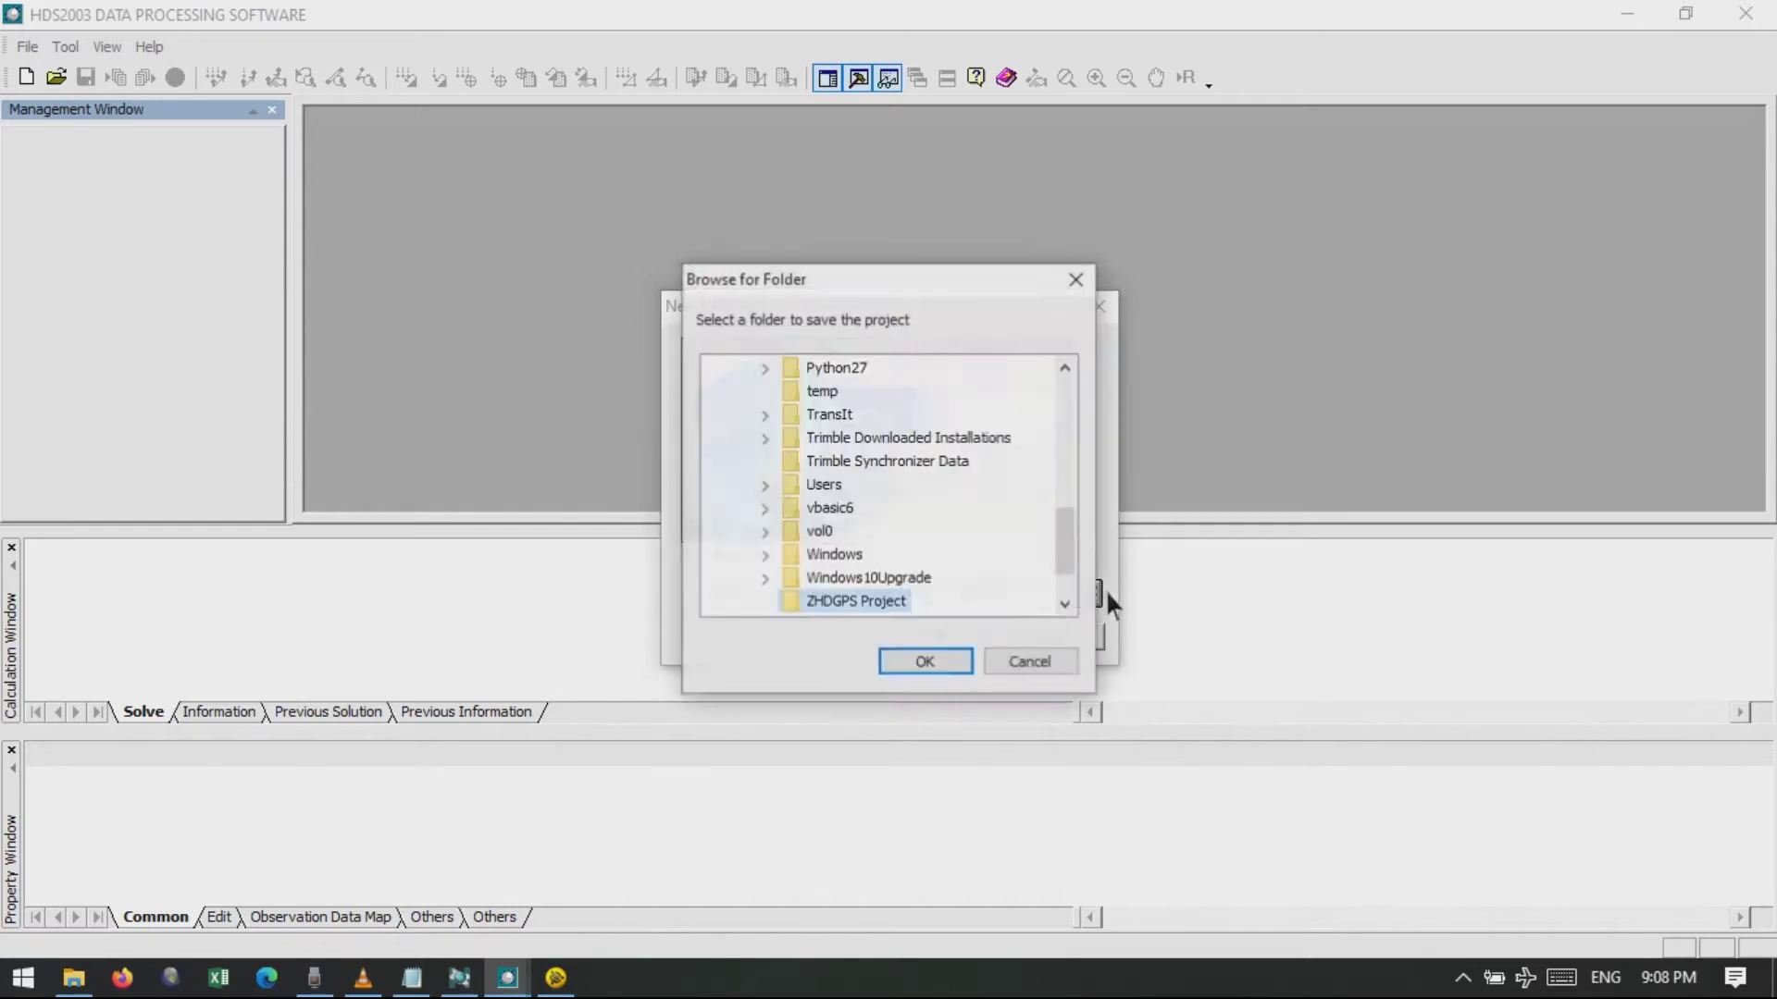
scroll(861, 507, "up", 2)
scroll(842, 491, "up", 5)
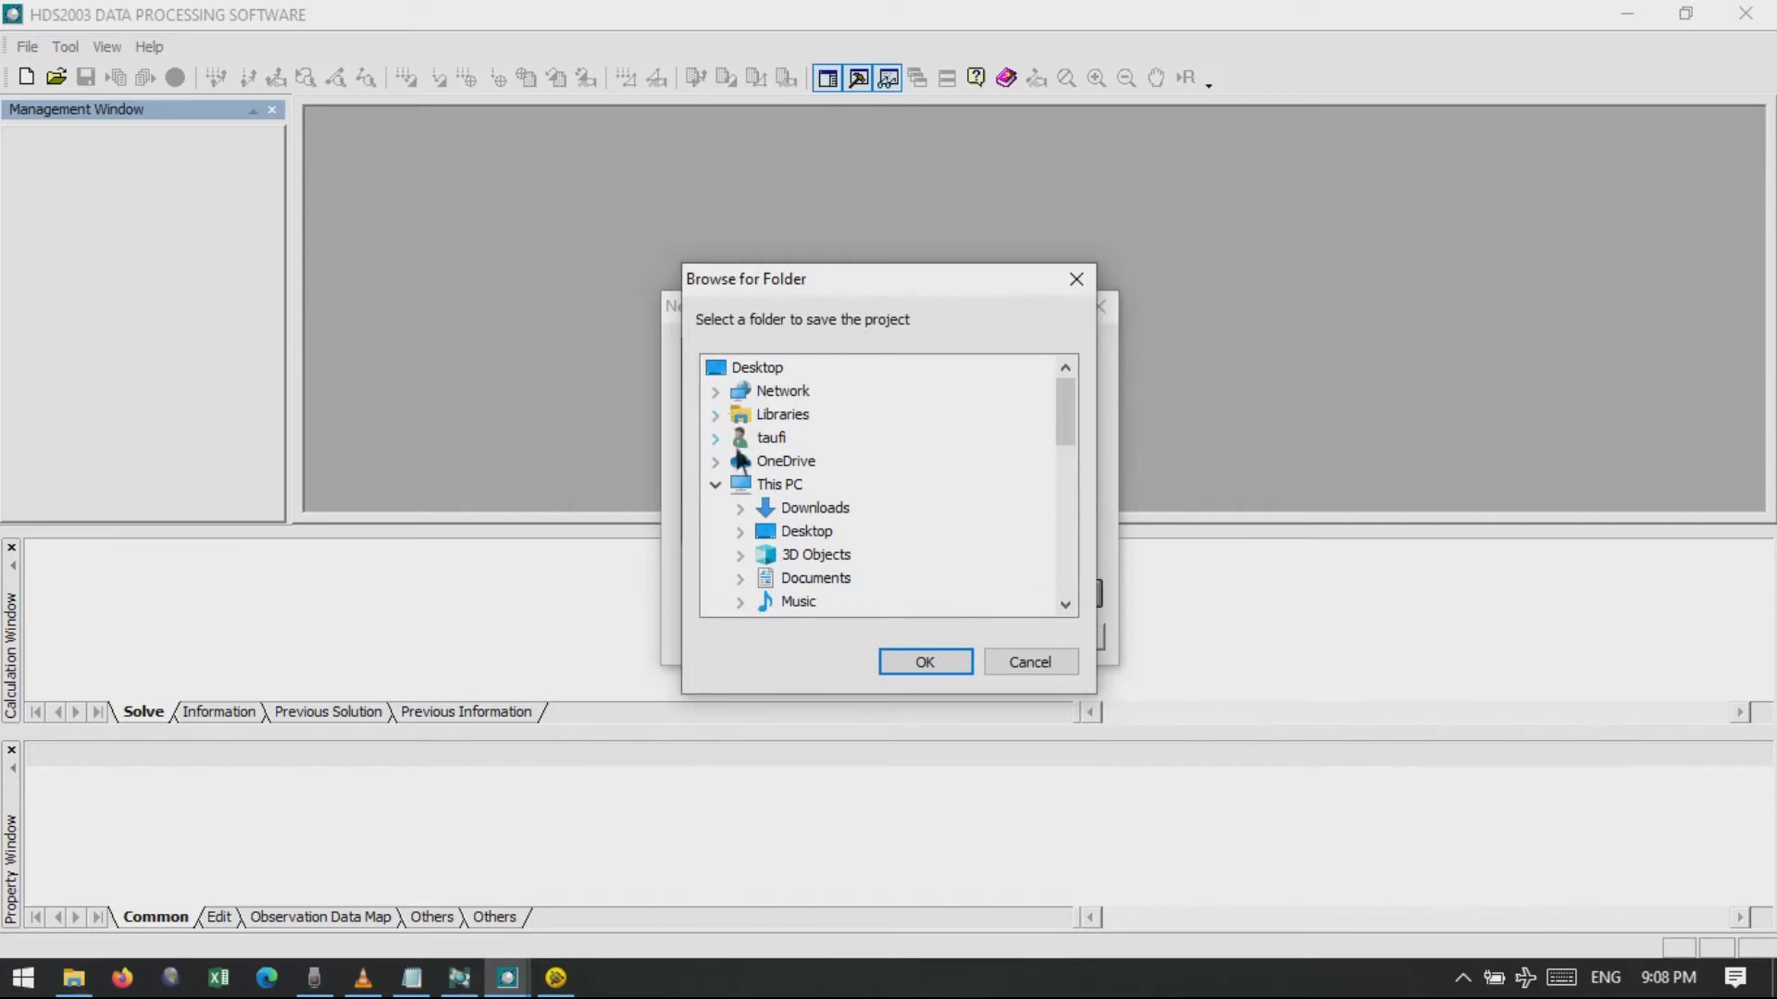
left_click(740, 532)
left_click(805, 557)
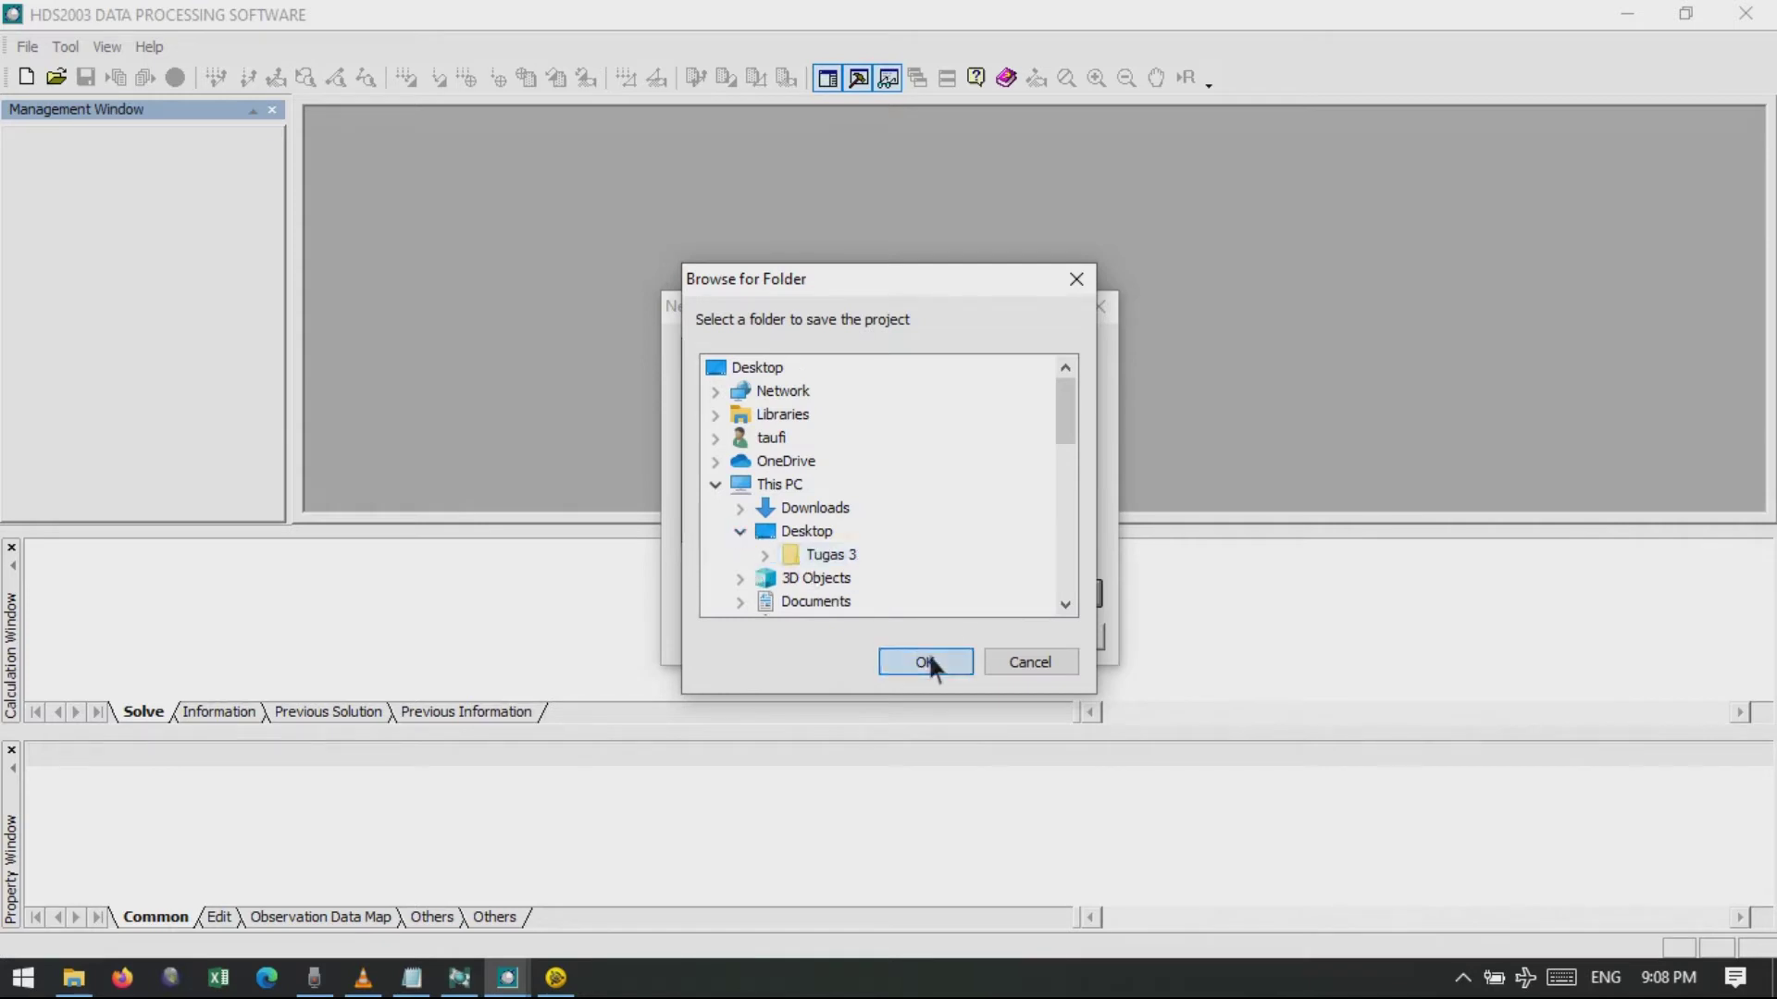
left_click(924, 662)
left_click(944, 636)
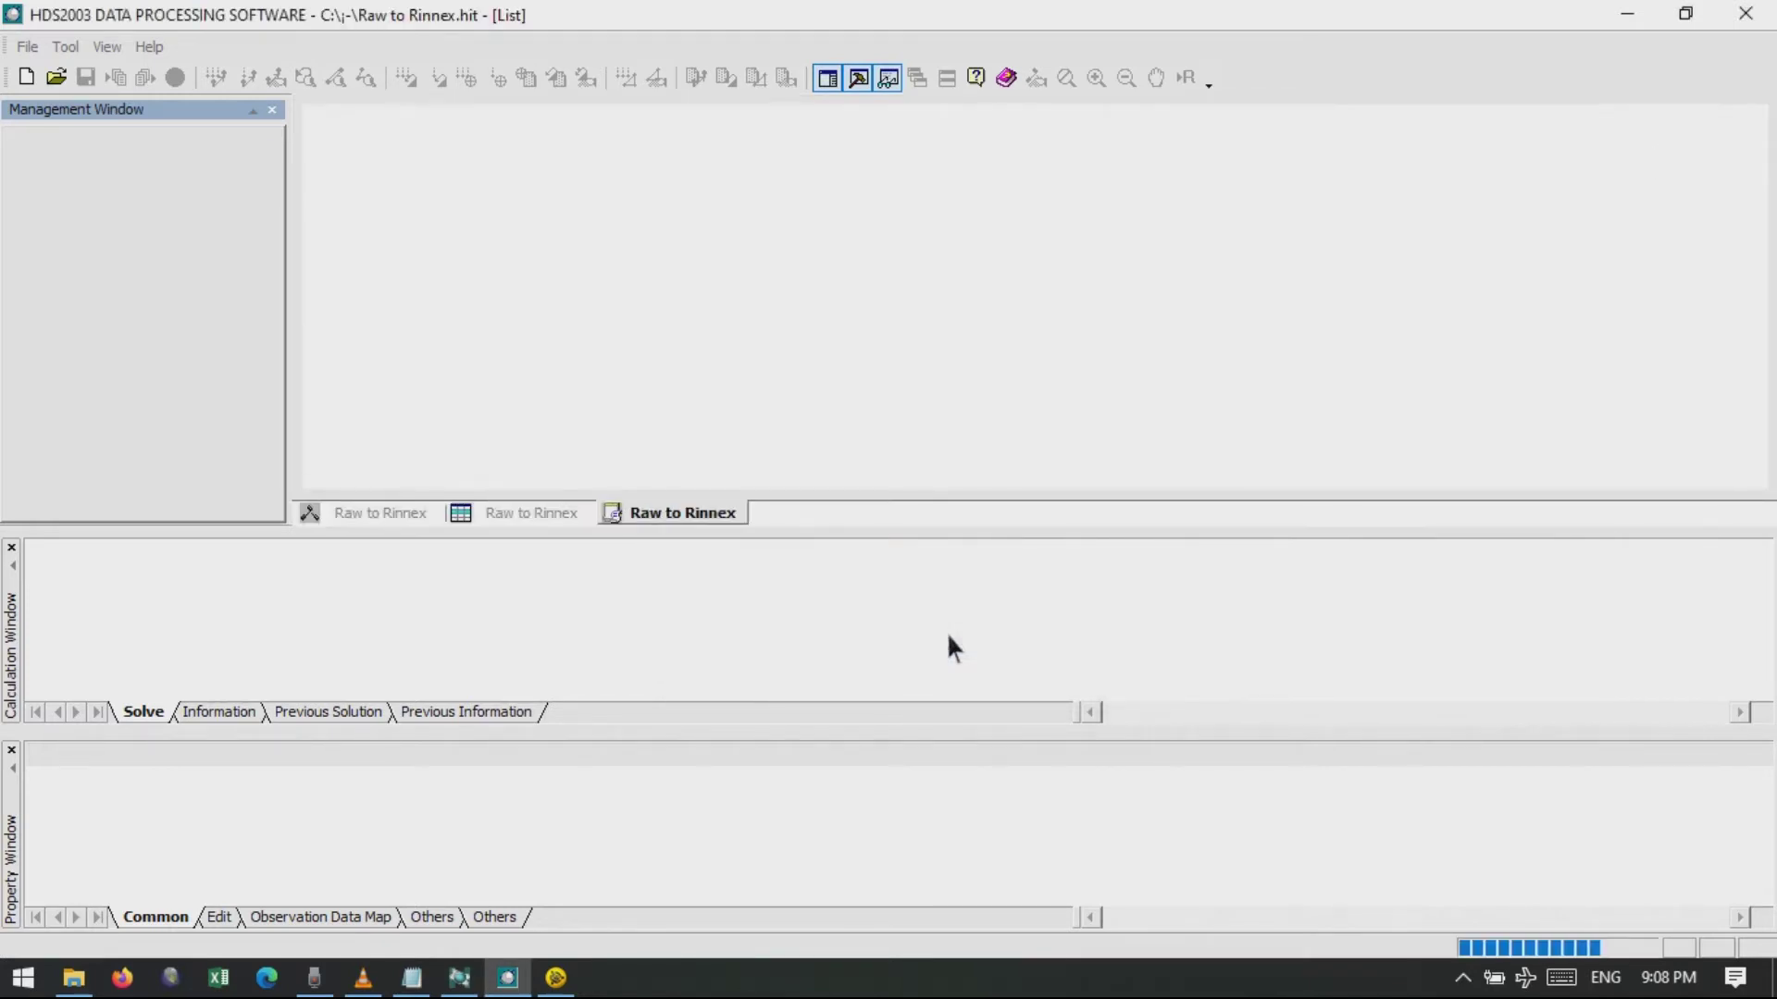
left_click(1072, 689)
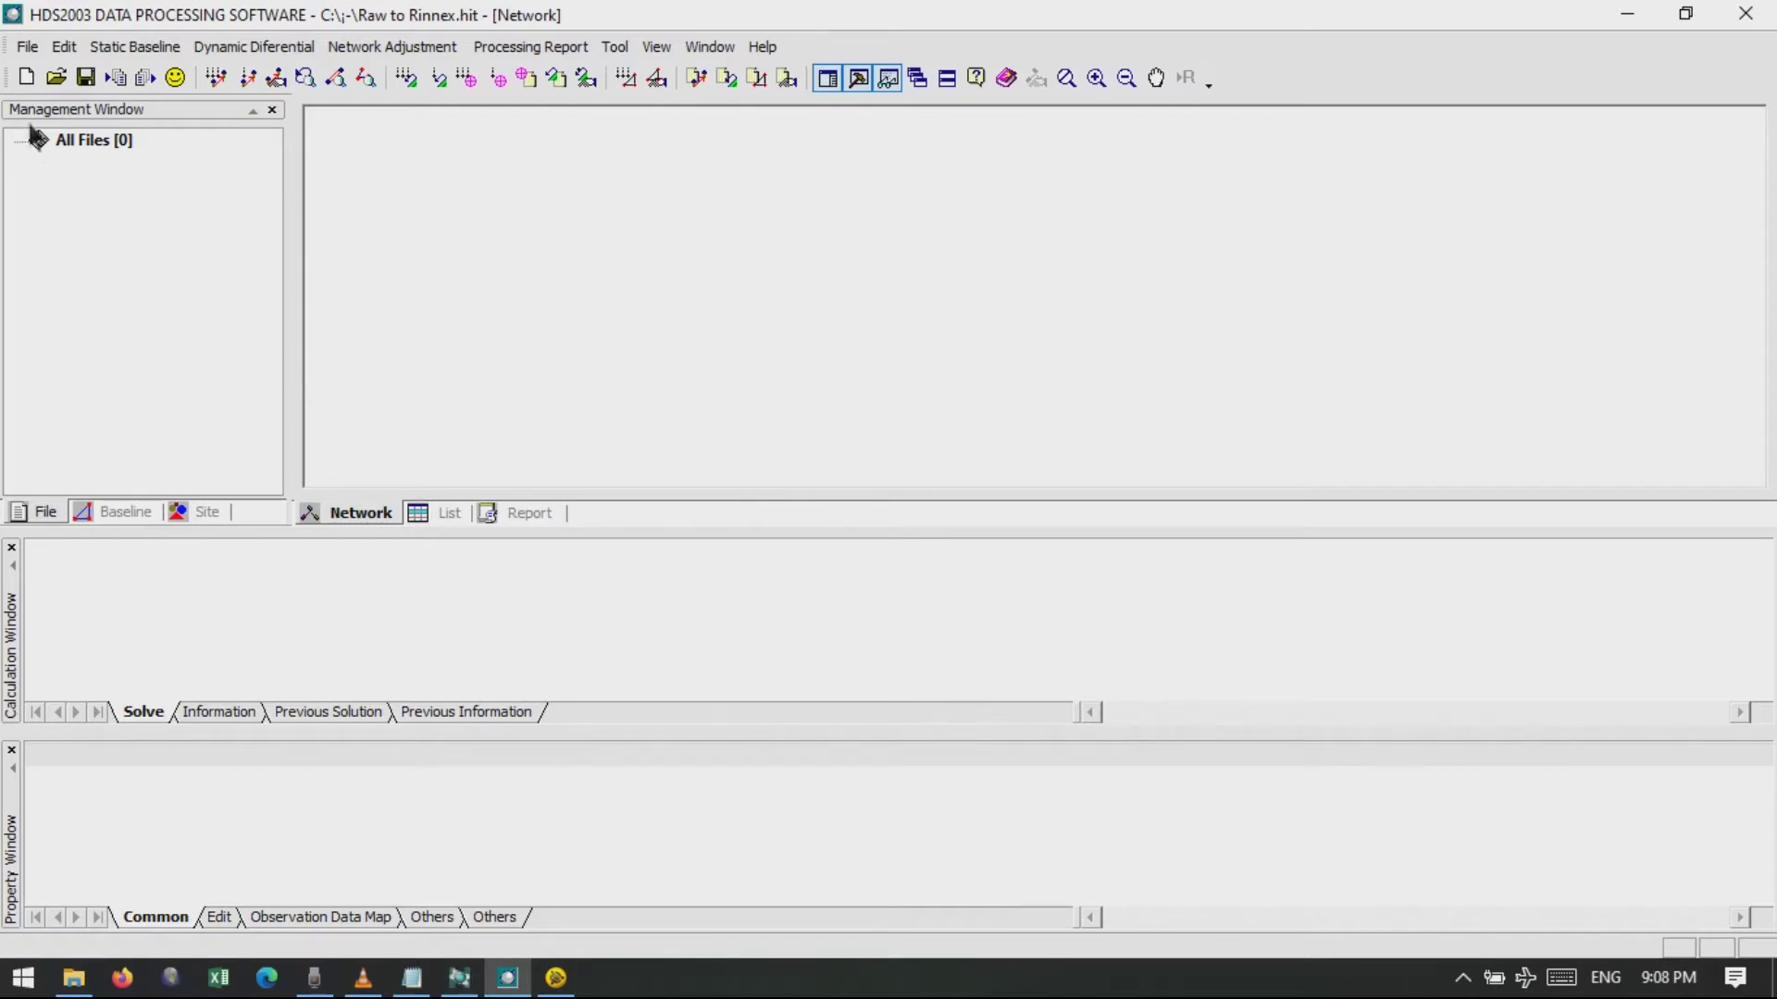
Import the BASE file from the Desktop's Tugas 3 > GPS > GPS 1 folder as Hi-Target ZHD observation data.
left_click(37, 53)
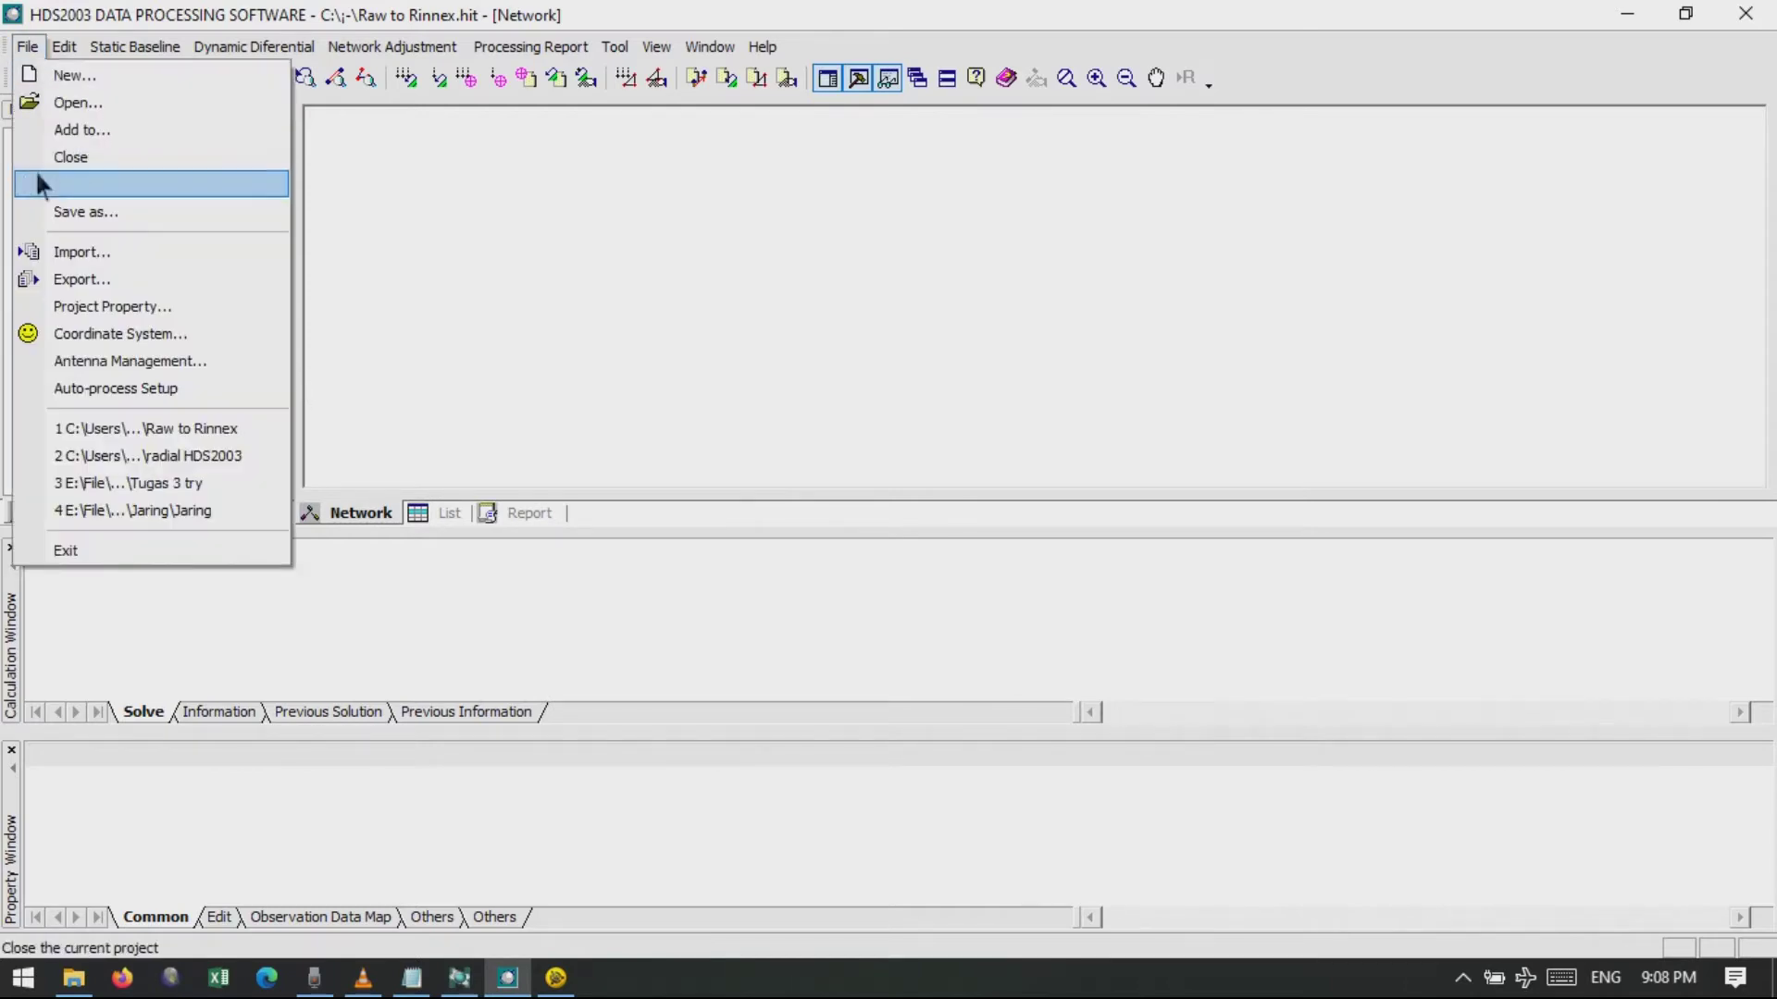
left_click(93, 252)
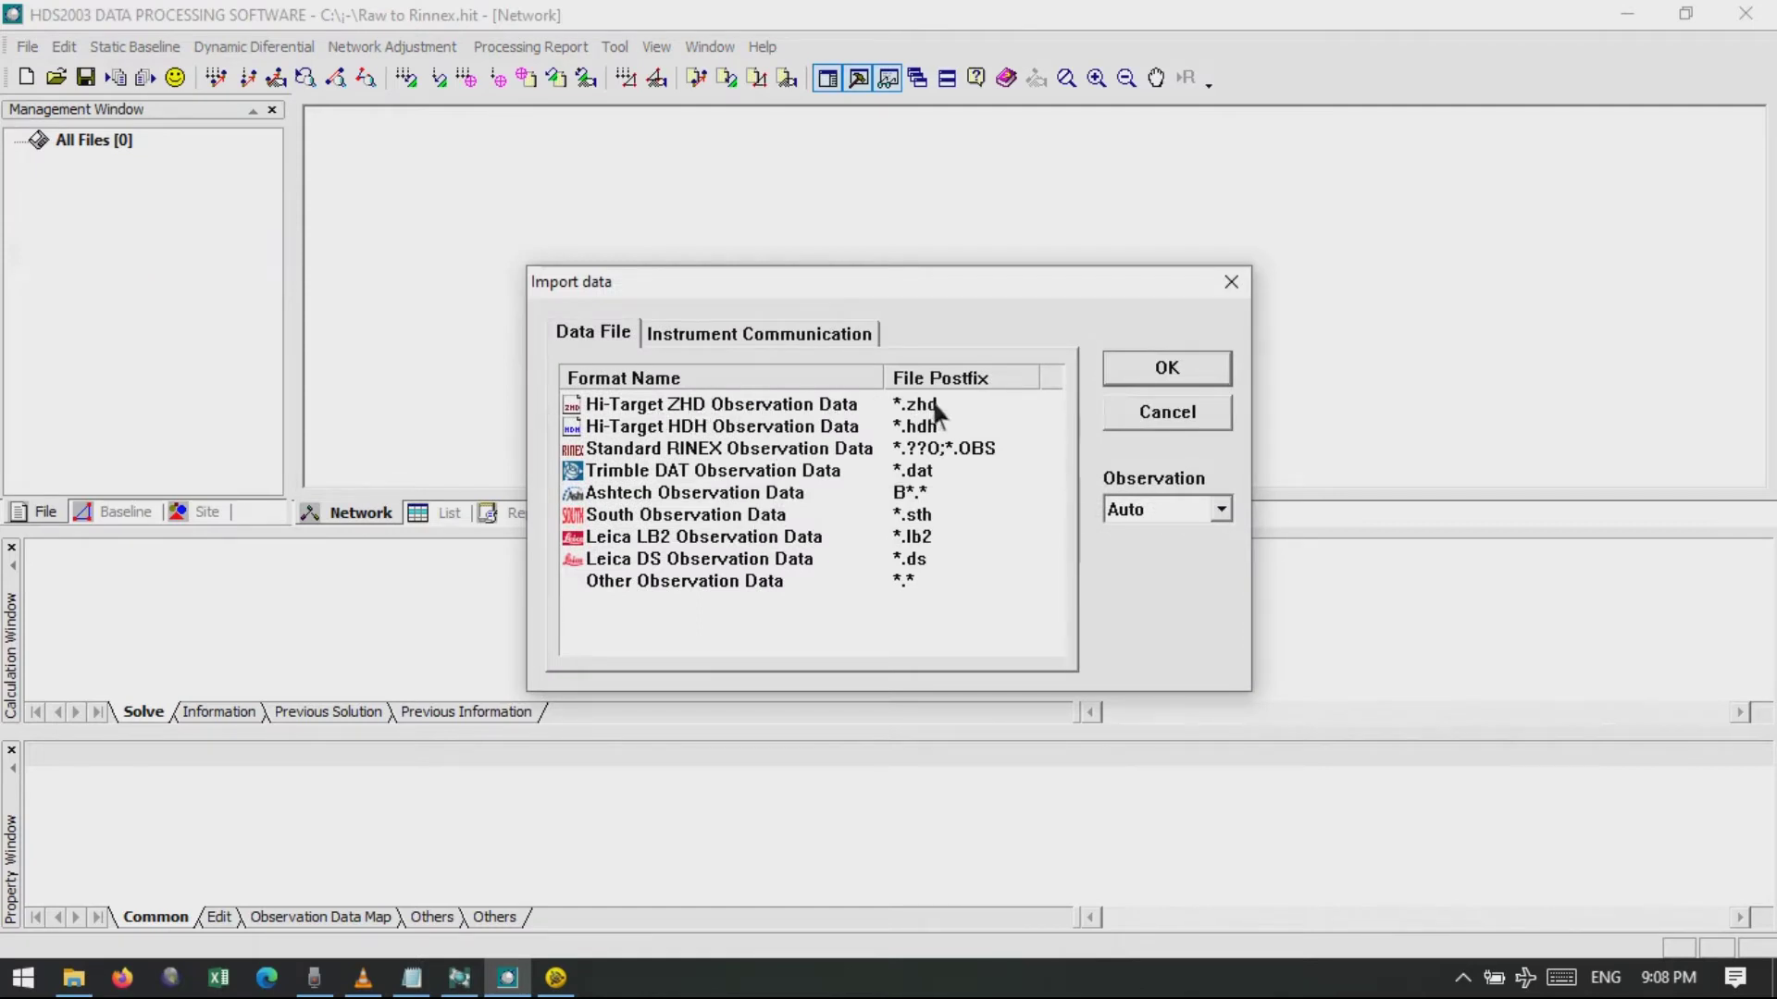
left_click(760, 414)
double_click(759, 412)
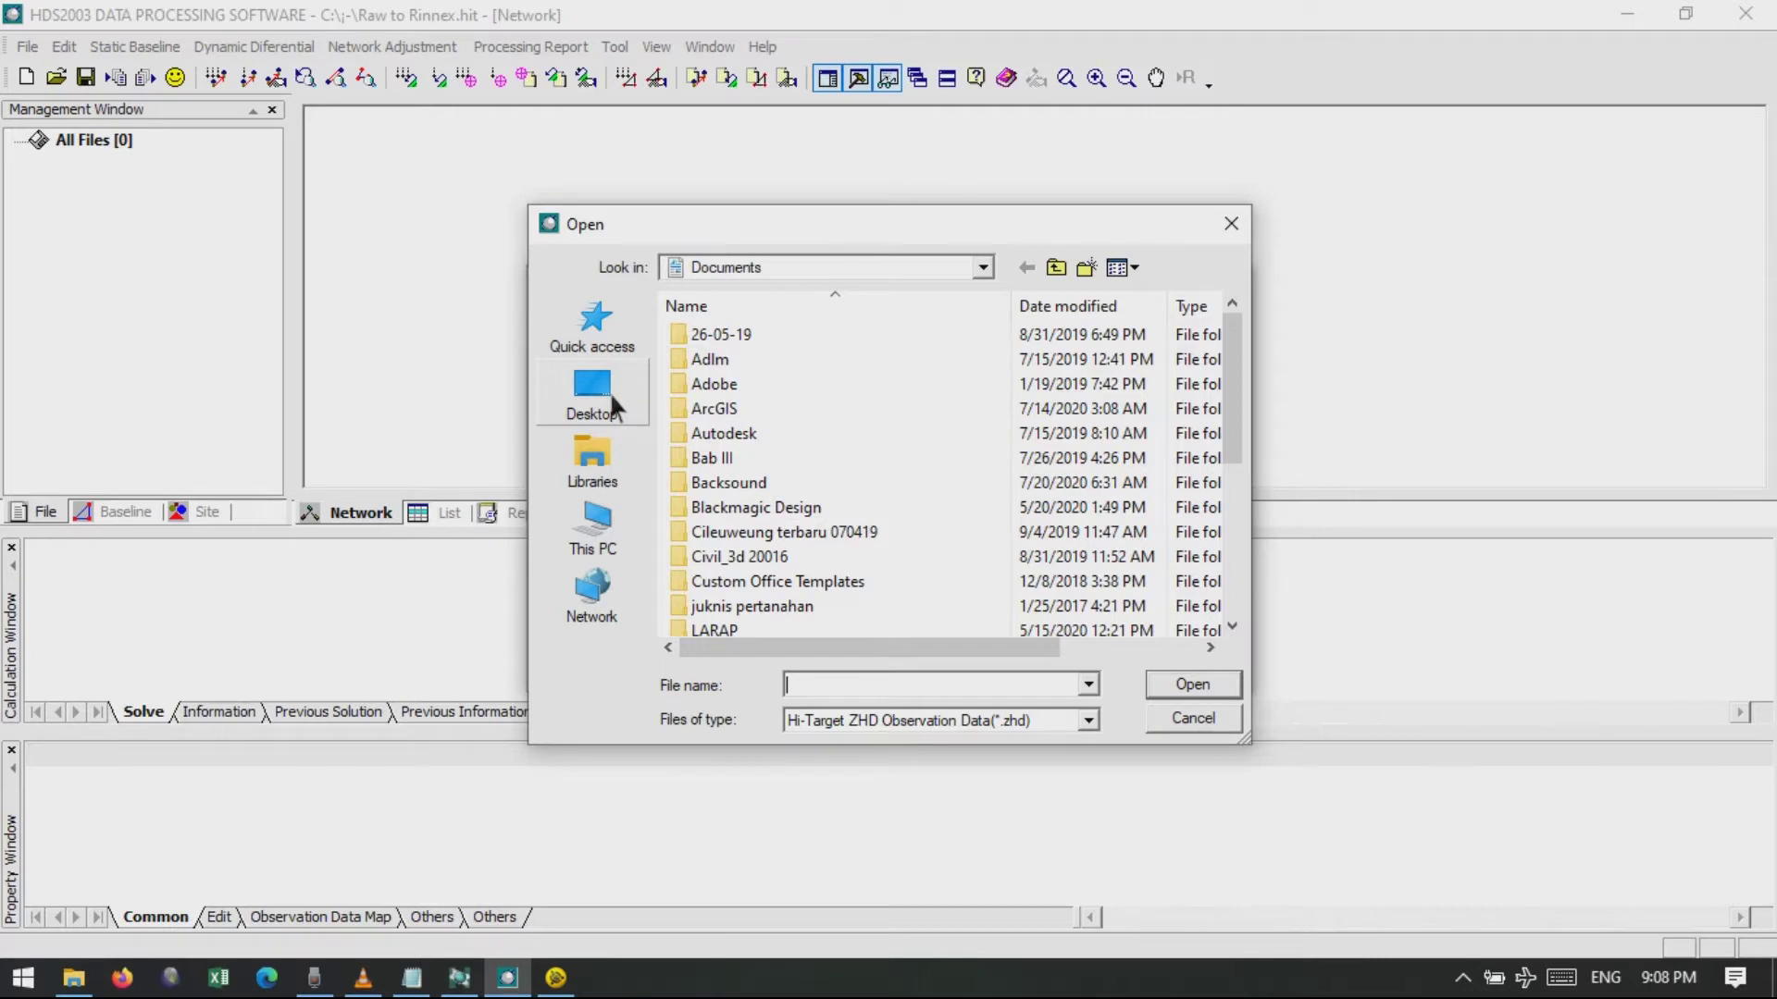
left_click(612, 409)
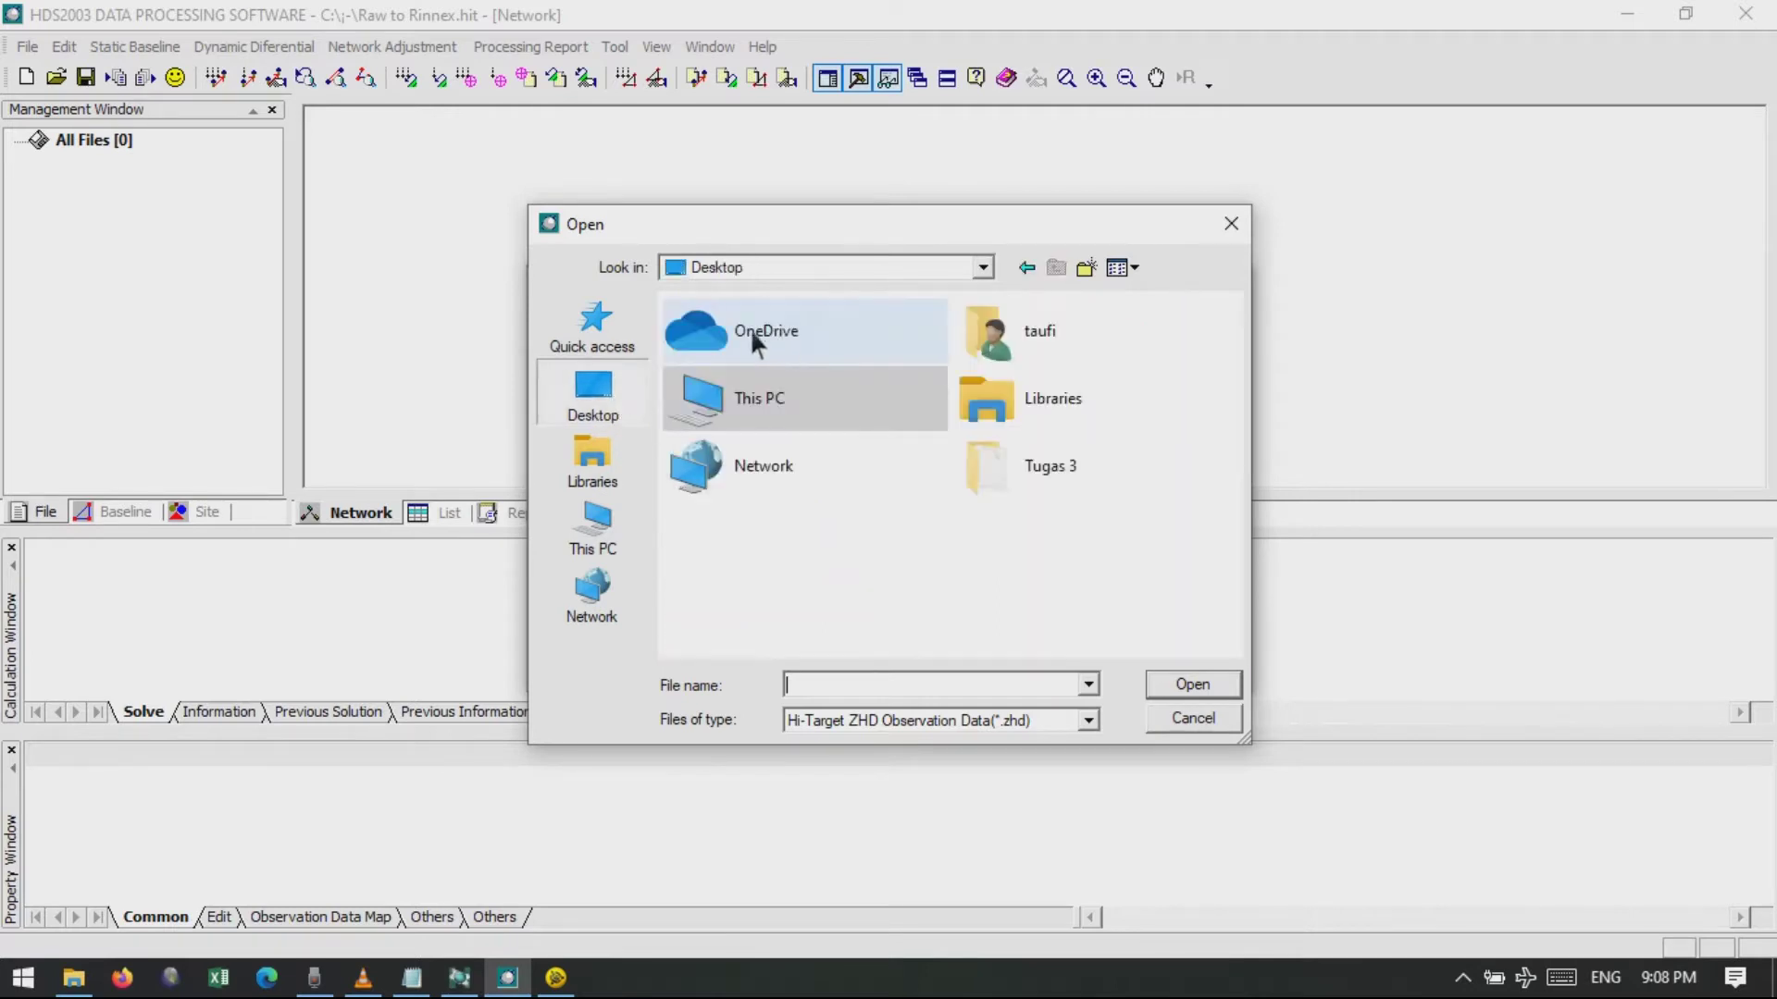
double_click(1060, 454)
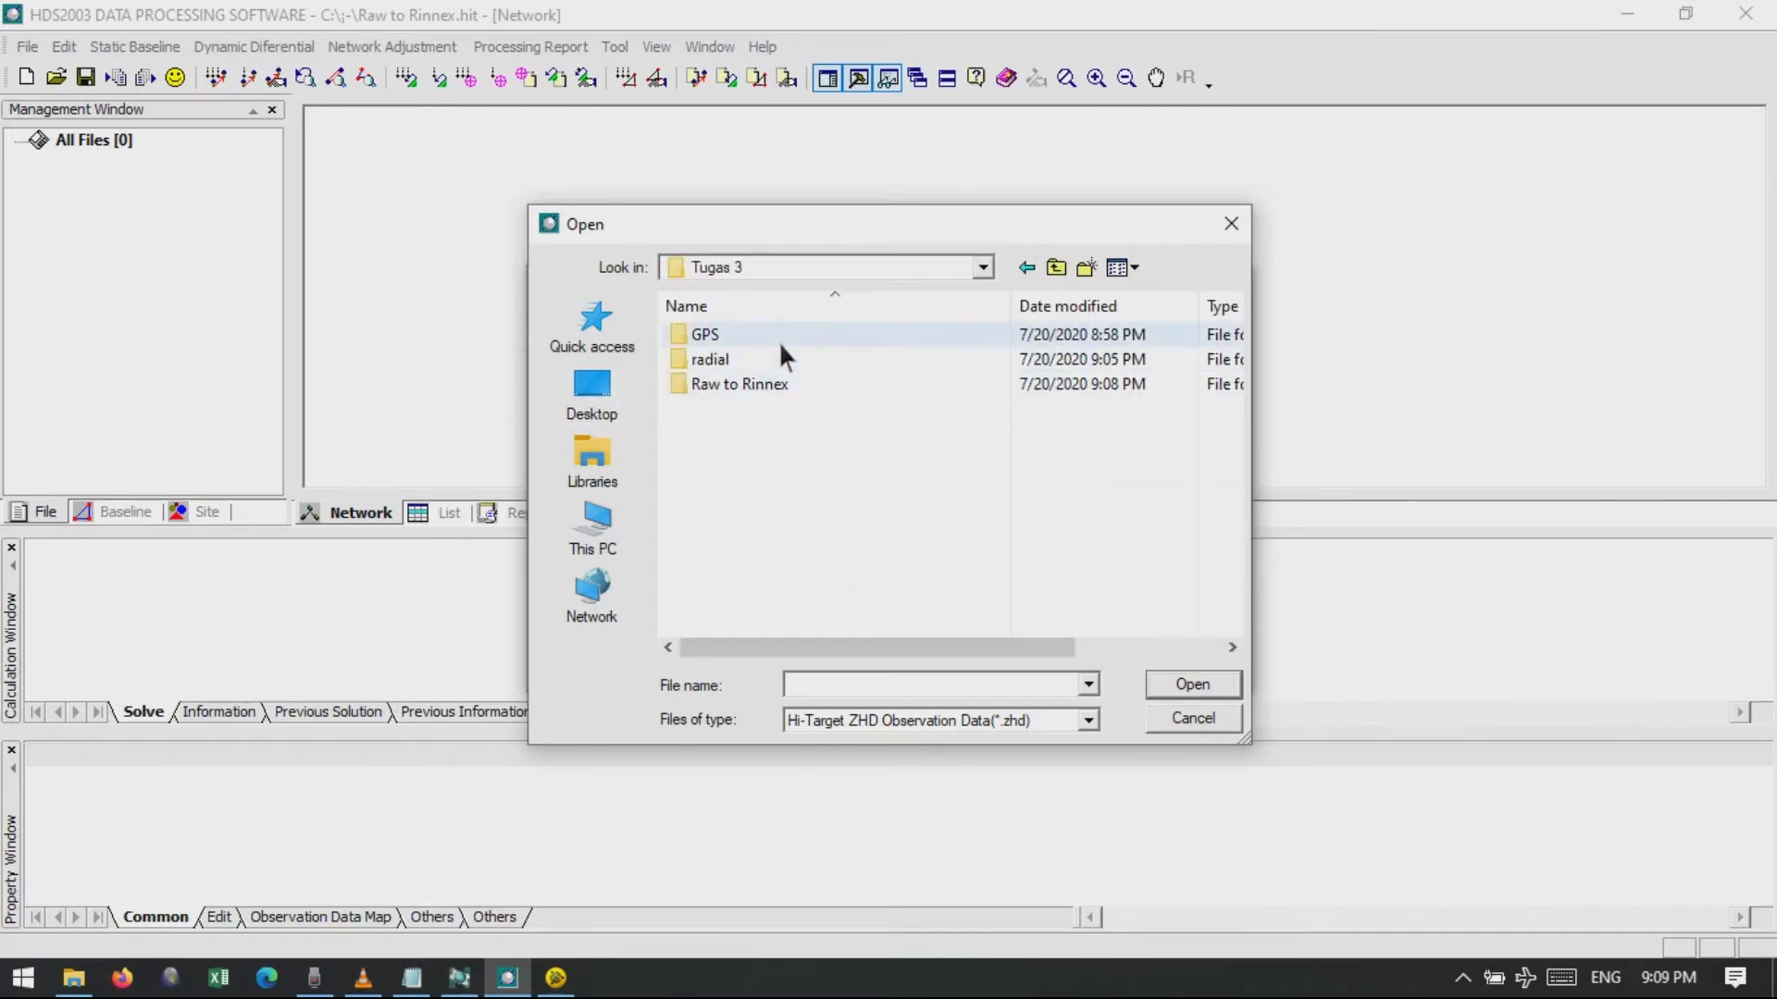
double_click(775, 344)
double_click(774, 343)
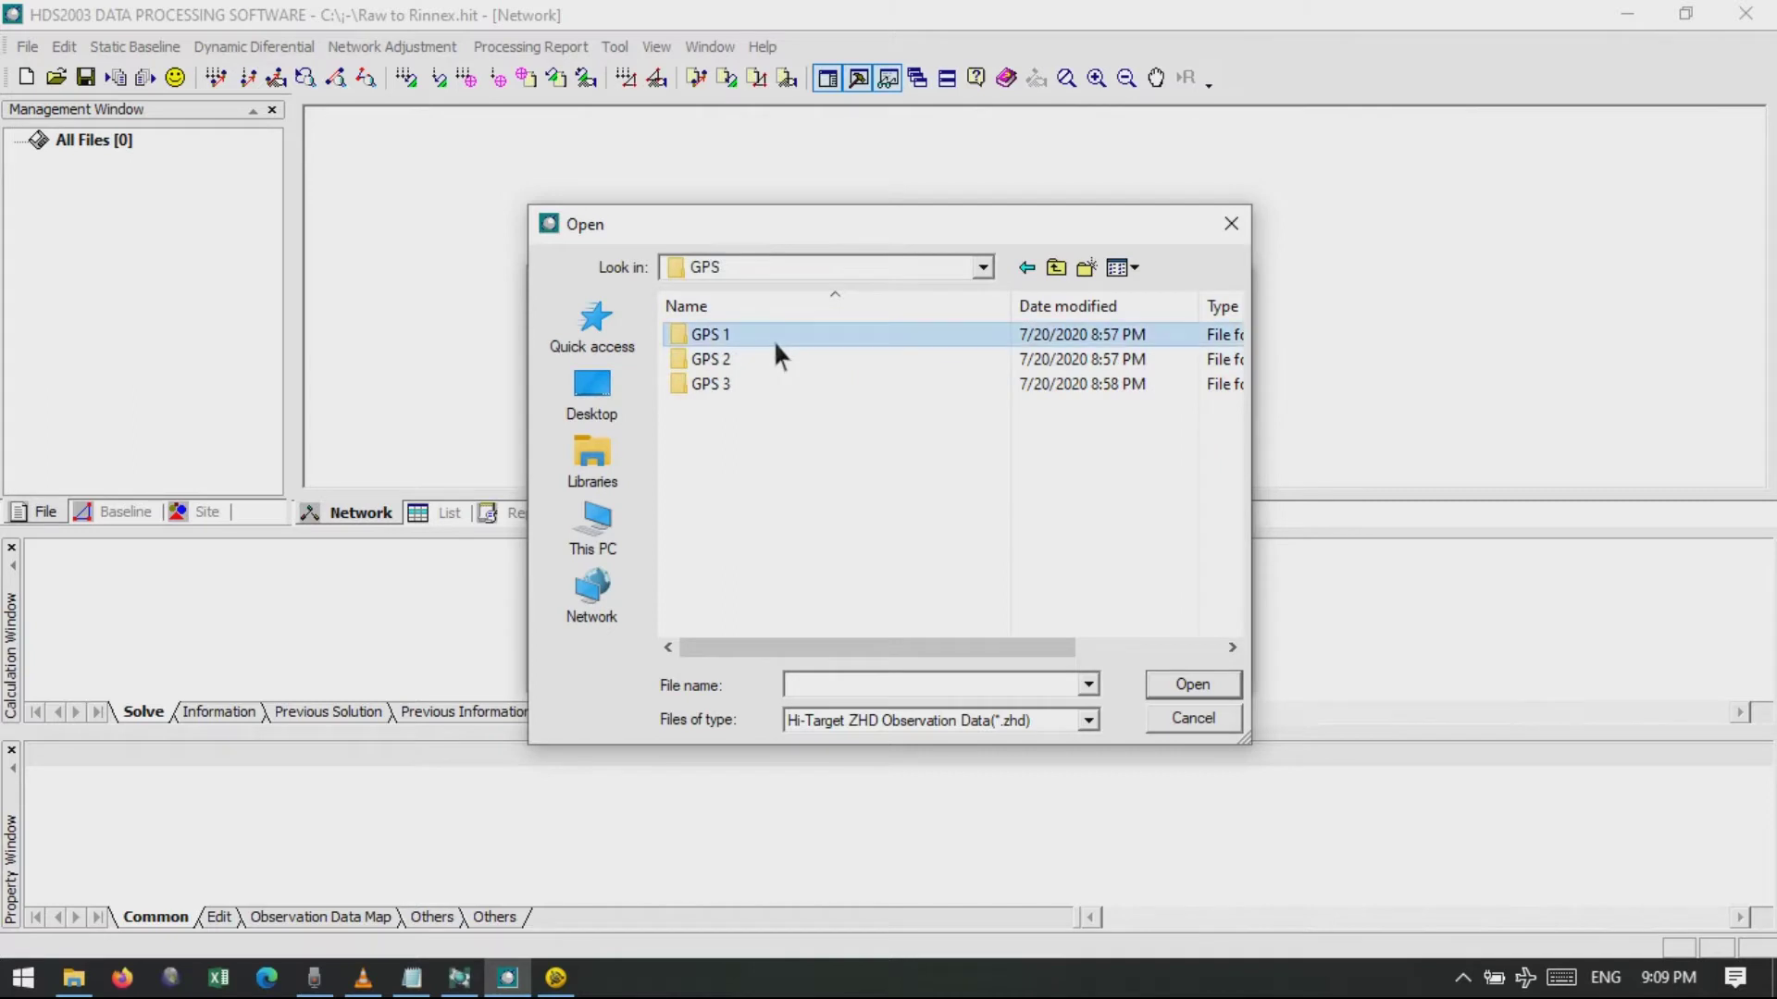
left_click(773, 339)
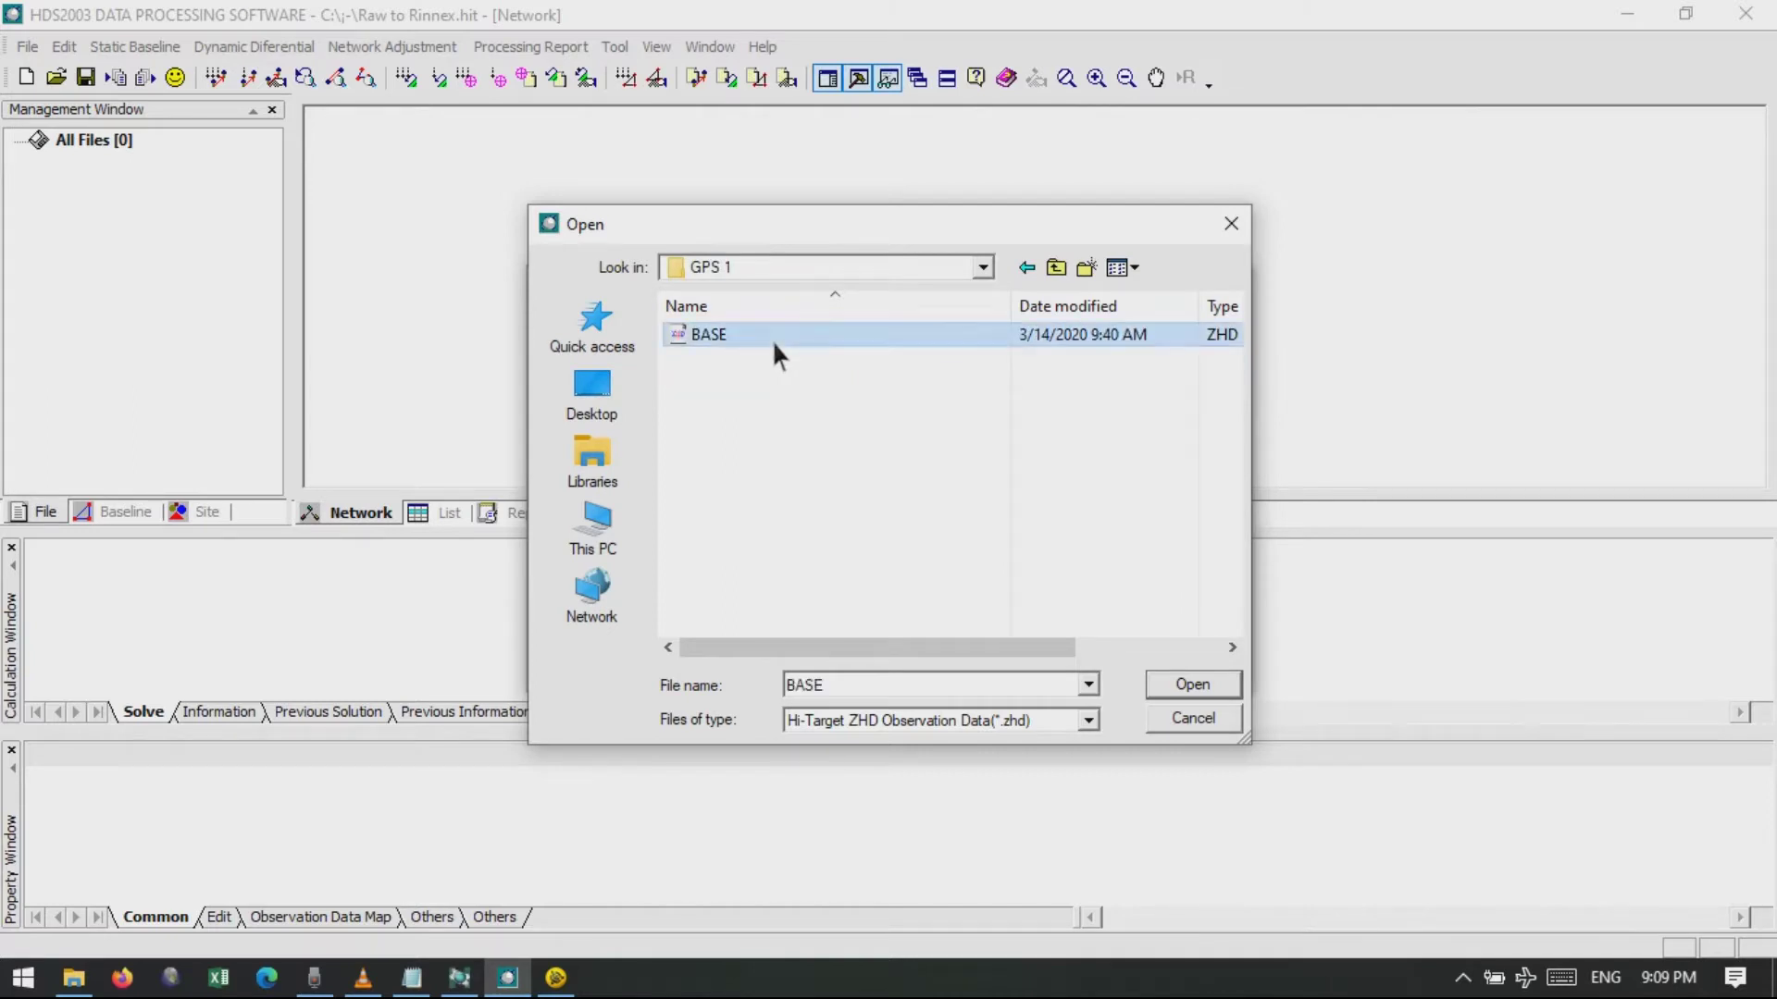
left_click(1171, 685)
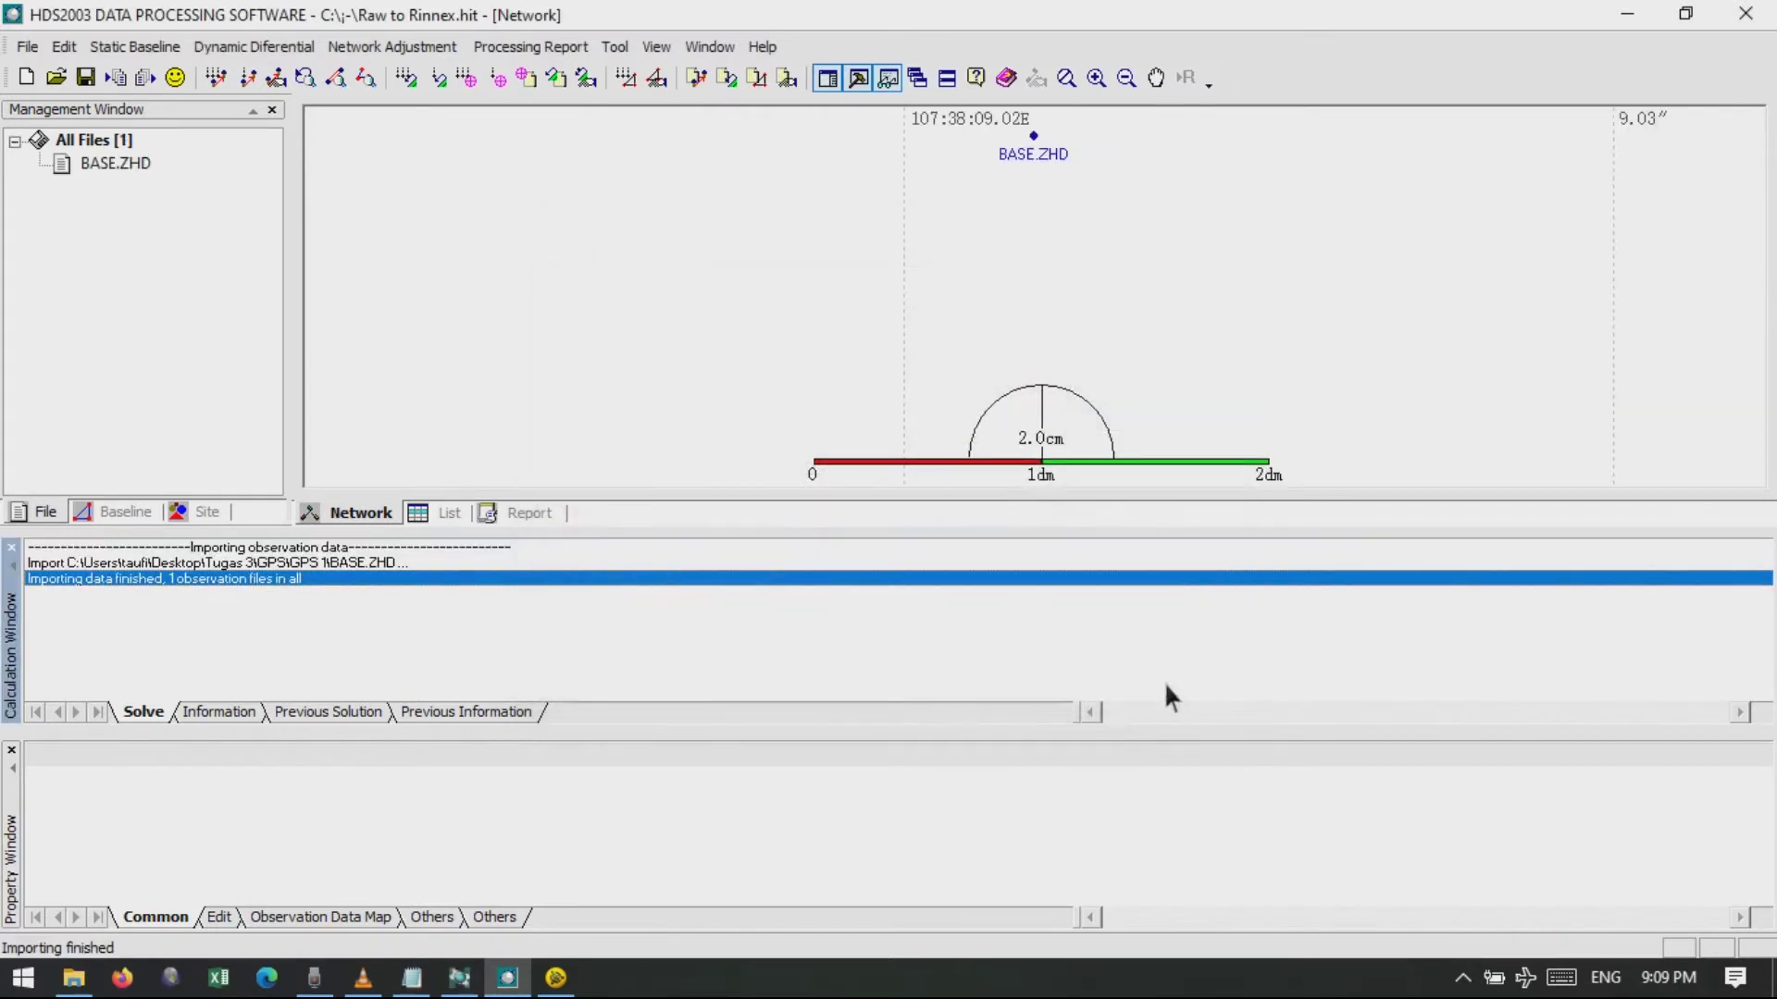
Import the ARC and ITN files together from the GPS 2 folder as Hi-Target ZHD observation data.
left_click(28, 47)
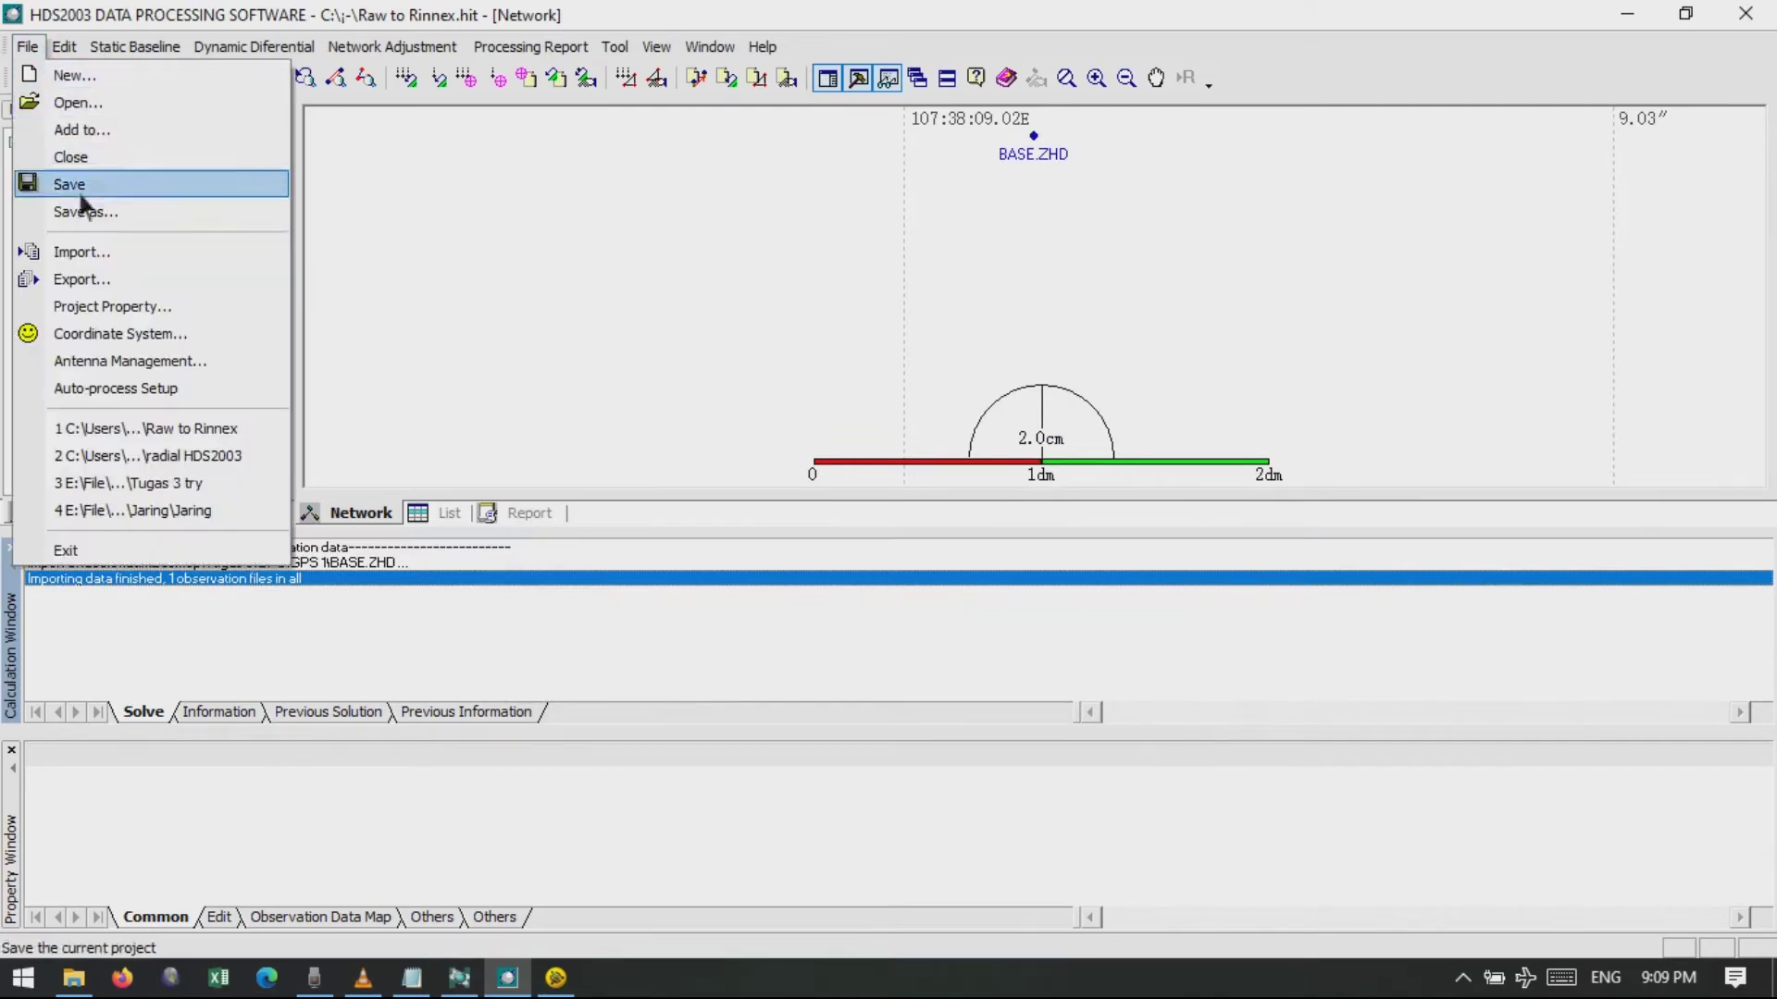
left_click(119, 263)
double_click(844, 410)
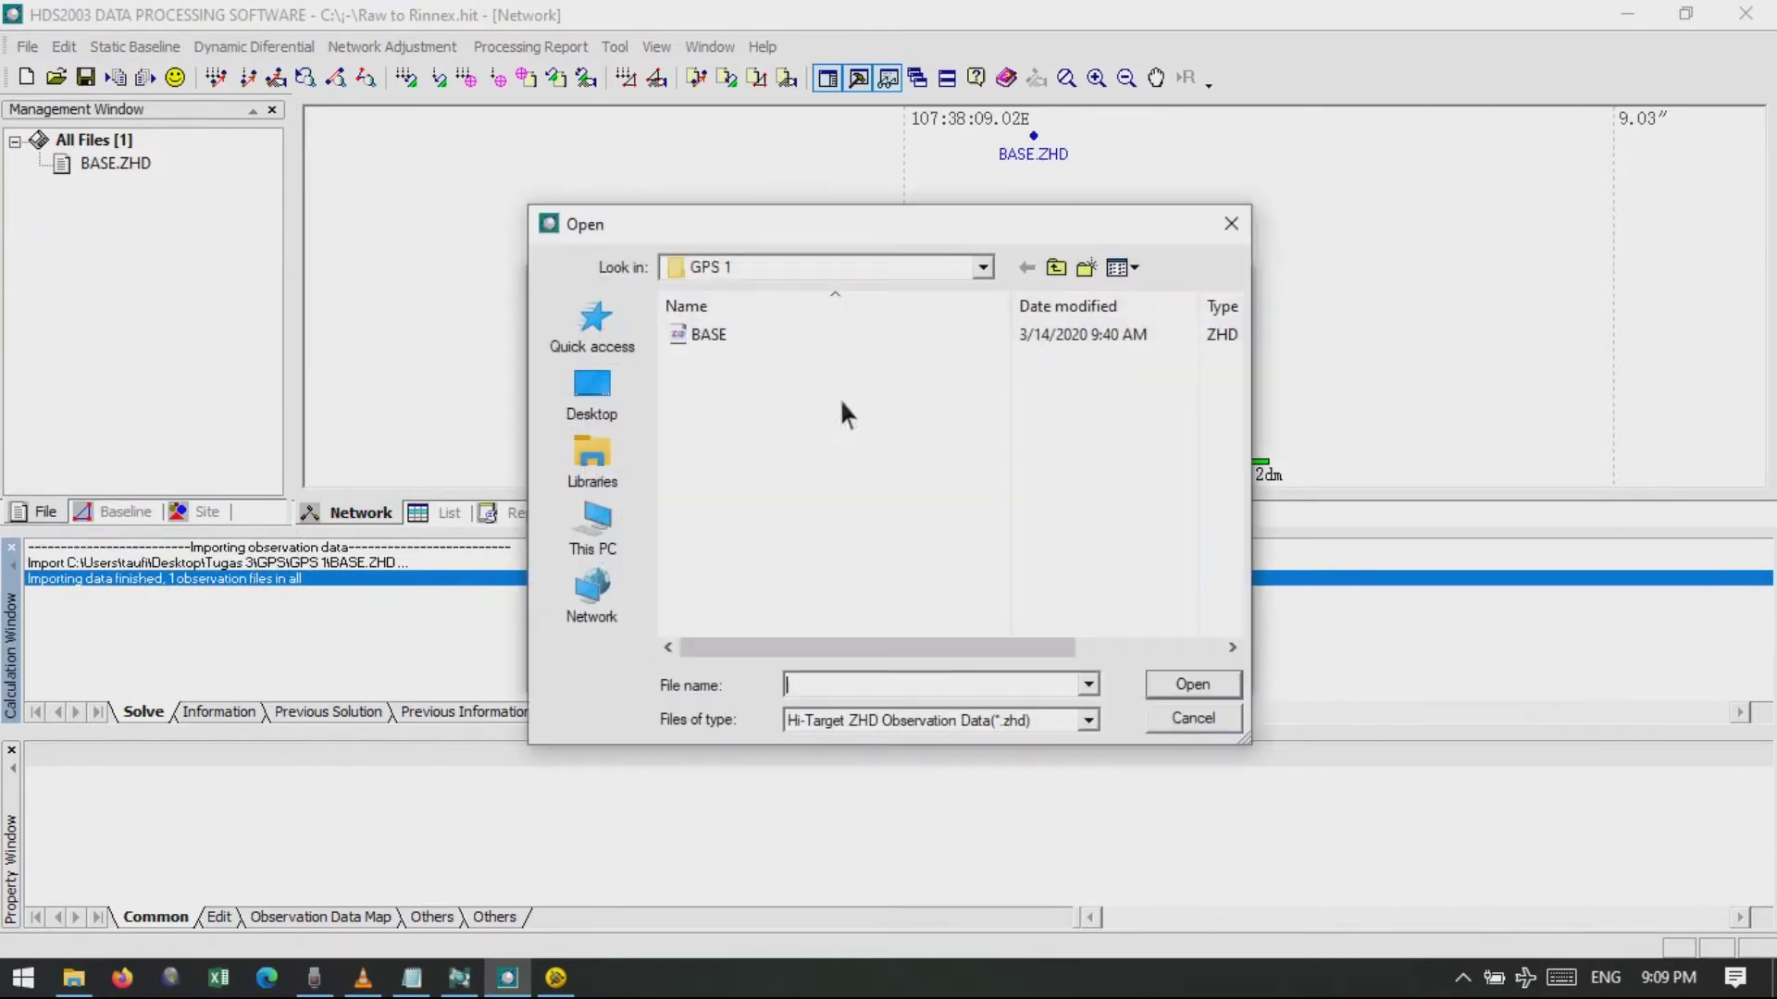
left_click(983, 268)
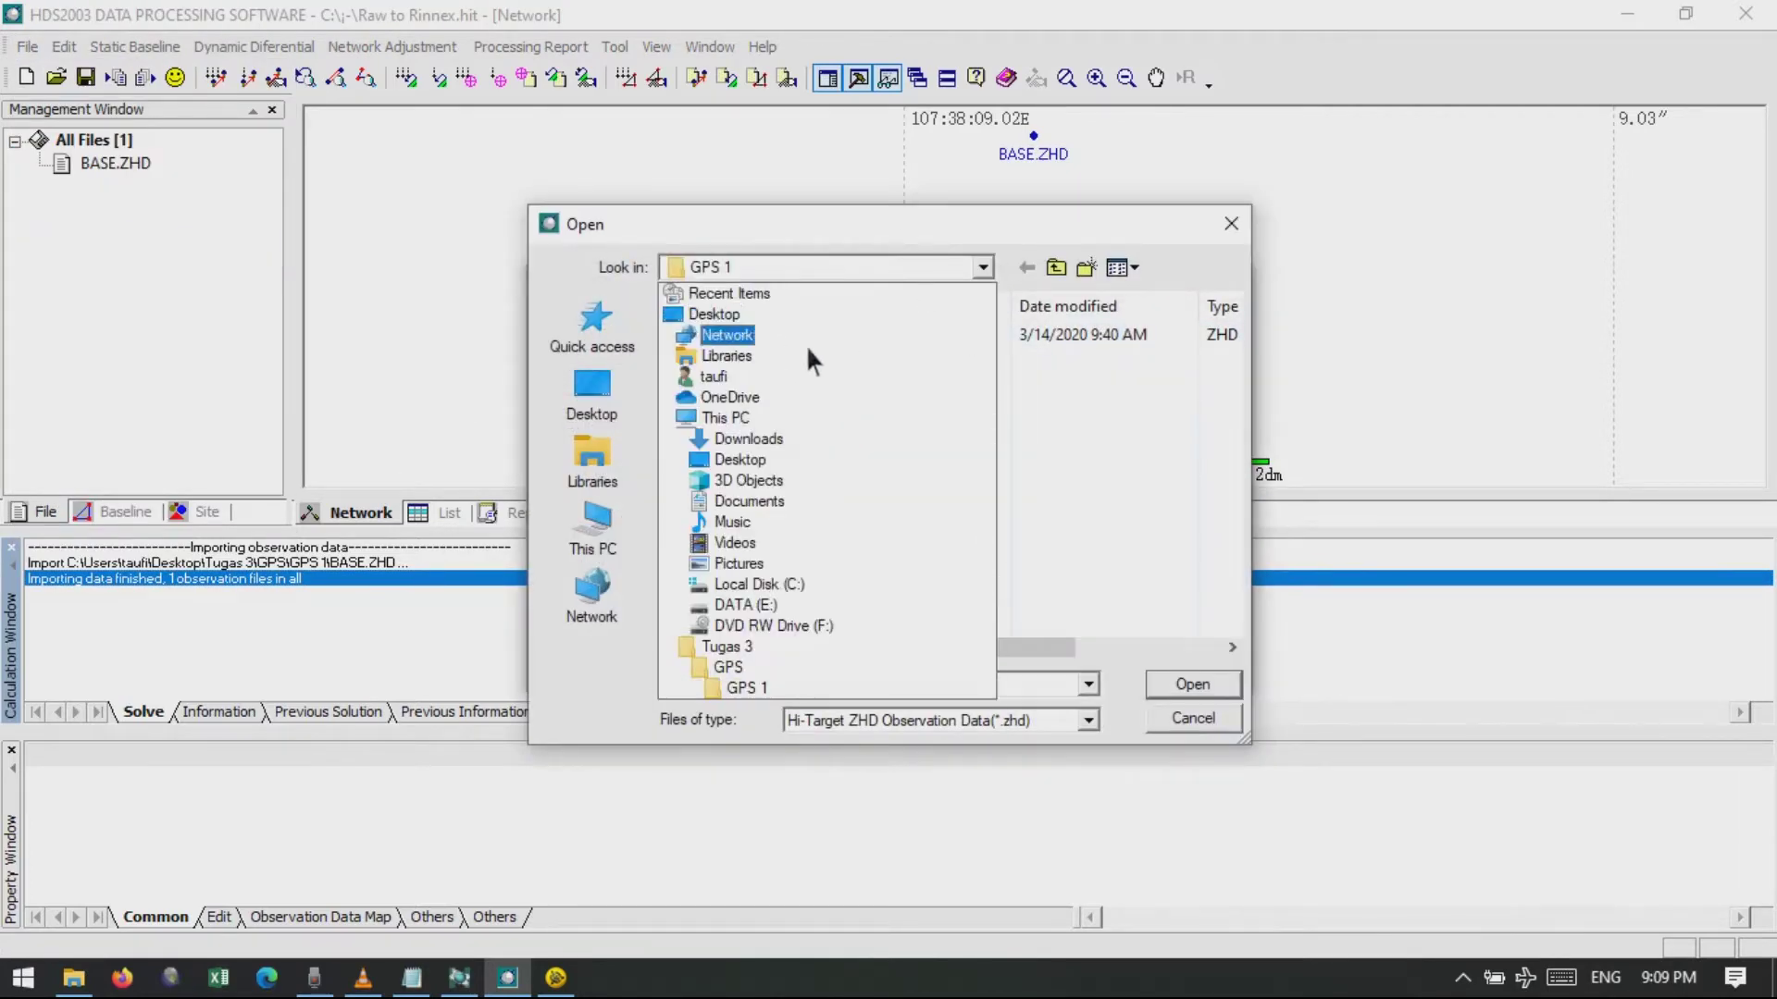
left_click(748, 659)
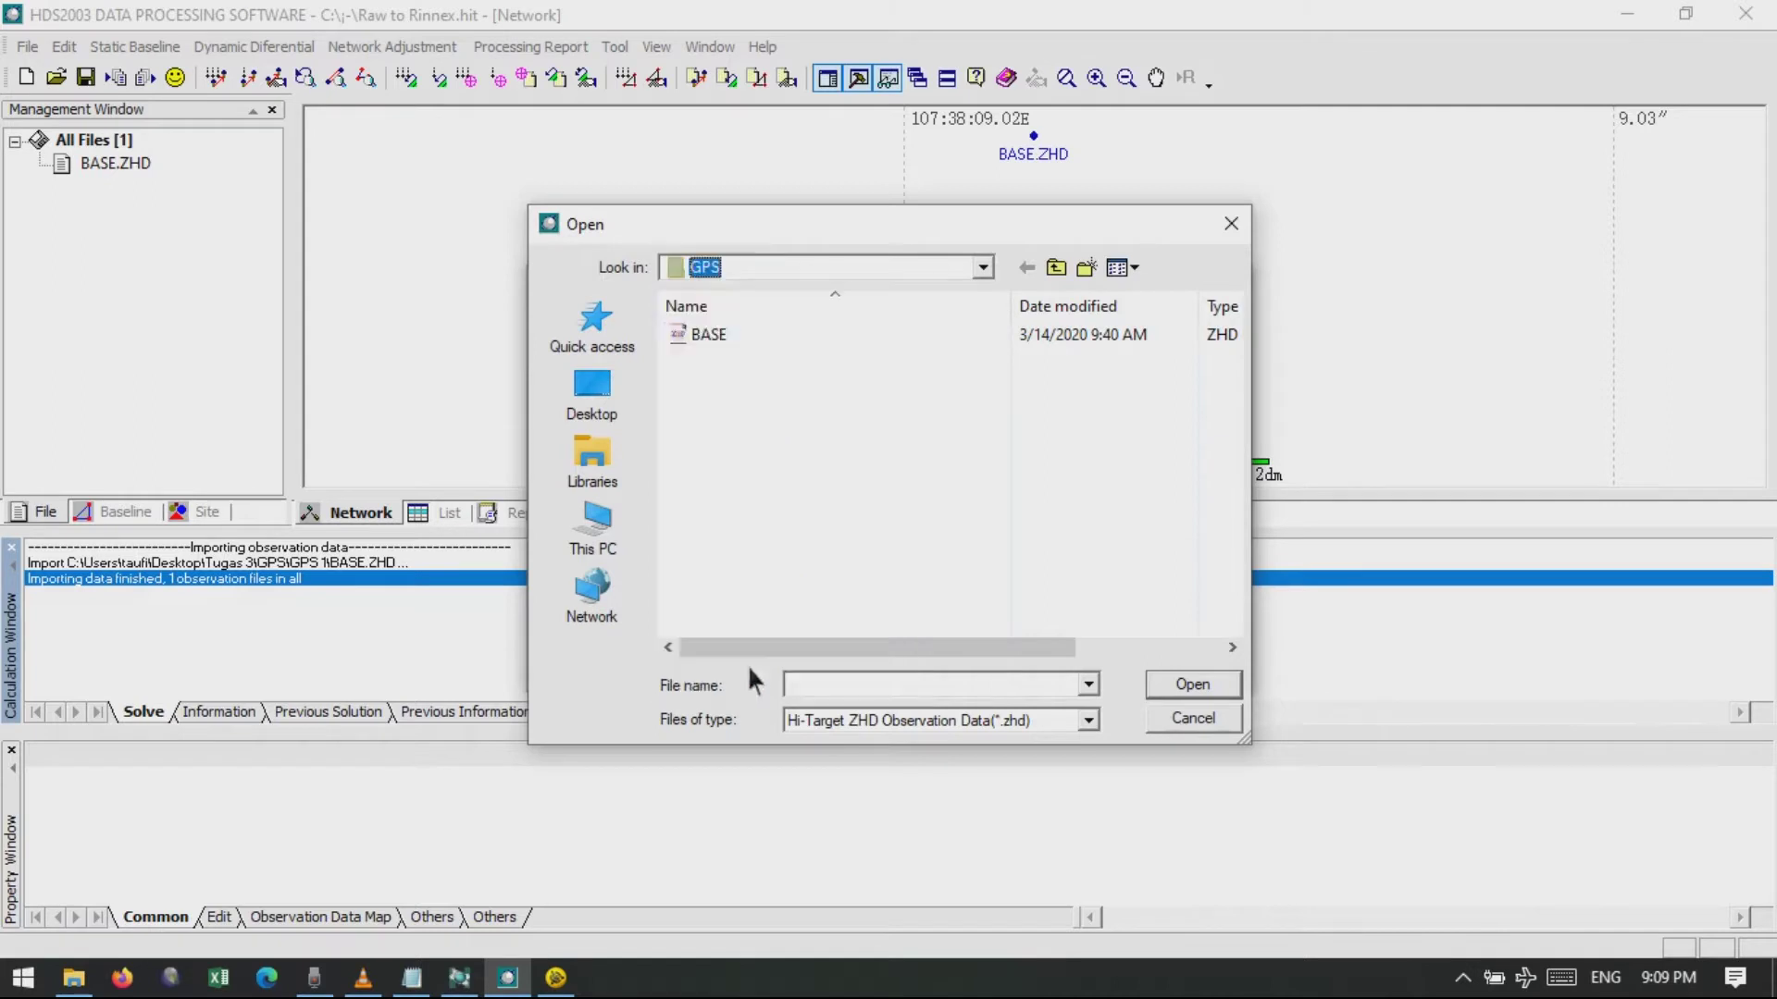
double_click(729, 357)
left_click(730, 335)
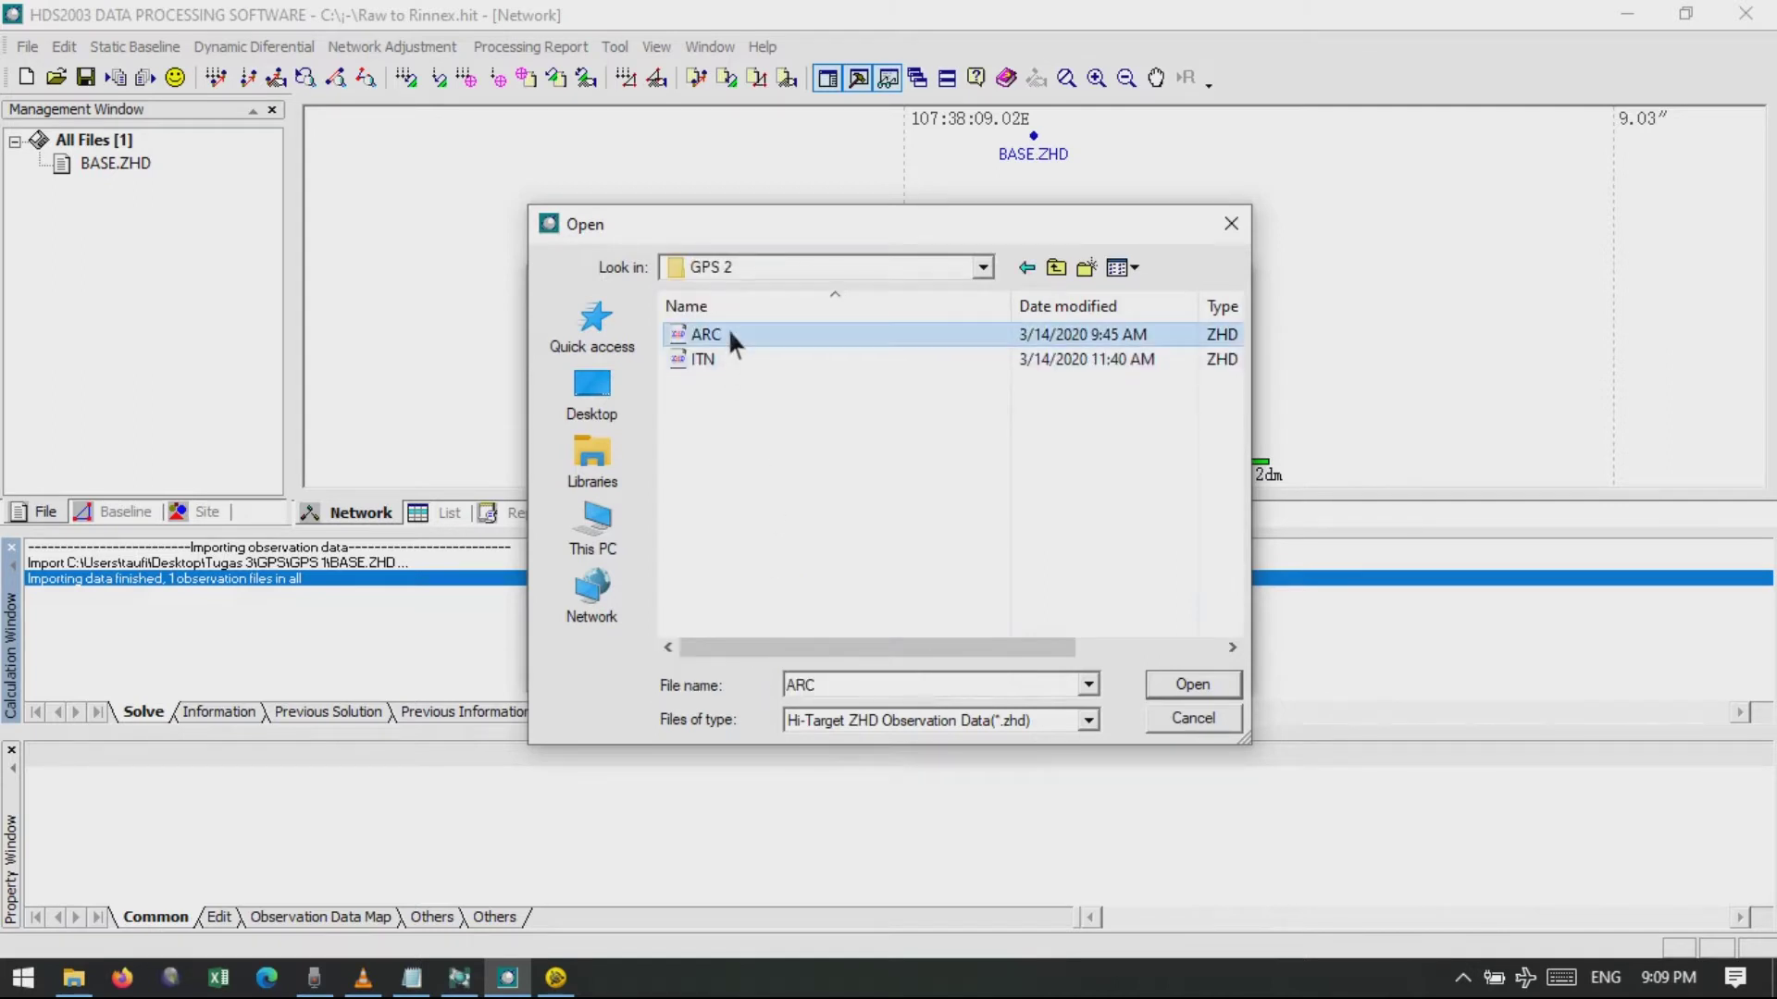
left_click(728, 357, "shift")
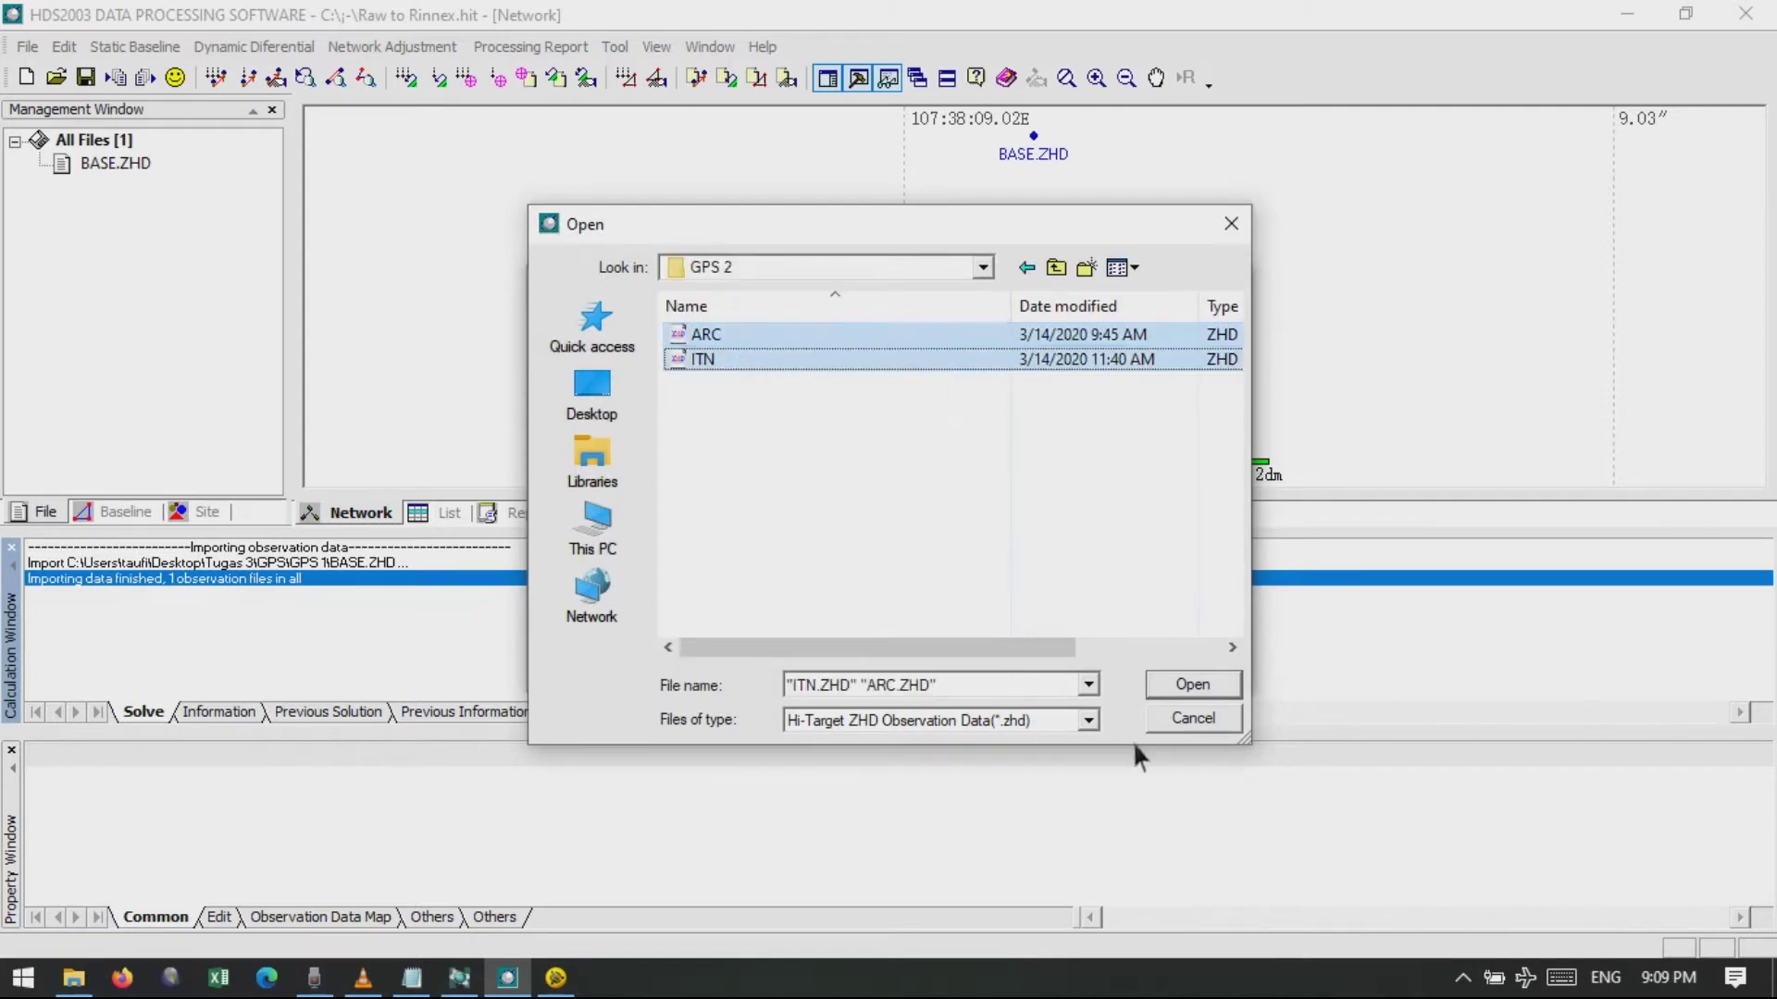
left_click(1193, 685)
left_click(1152, 369)
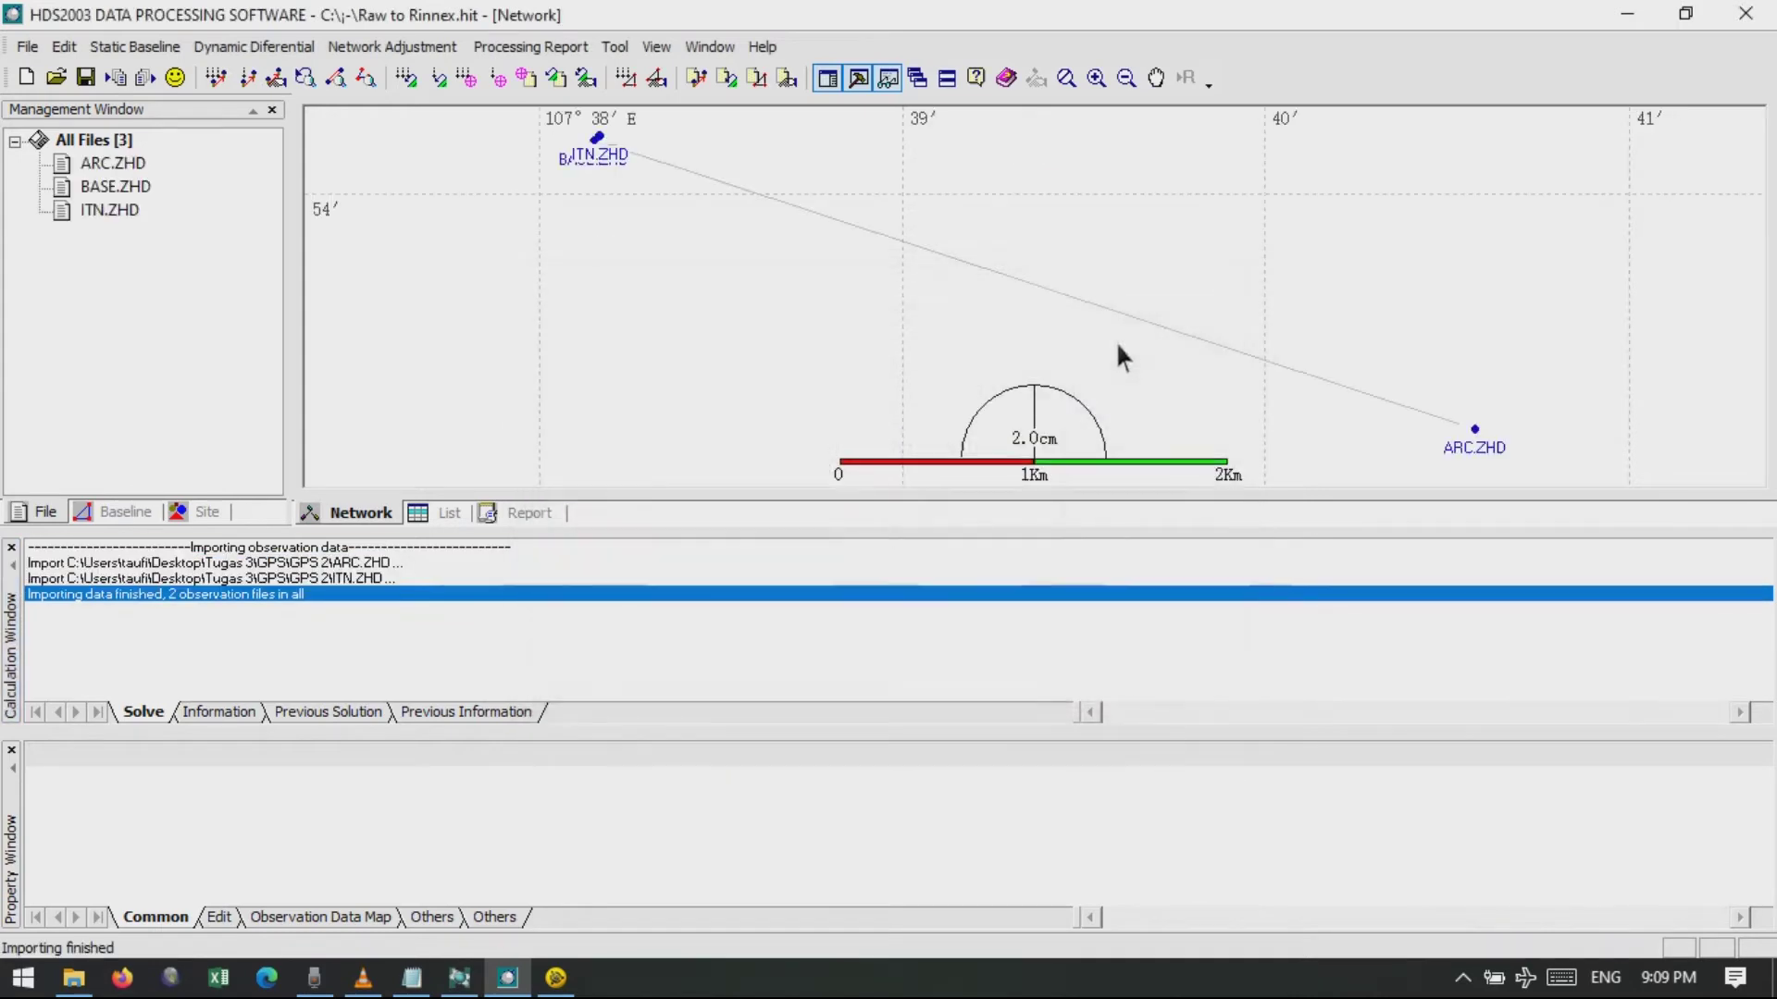
Import the CKW and PUTER files together from the GPS 3 folder as Hi-Target ZHD observation data.
left_click(27, 46)
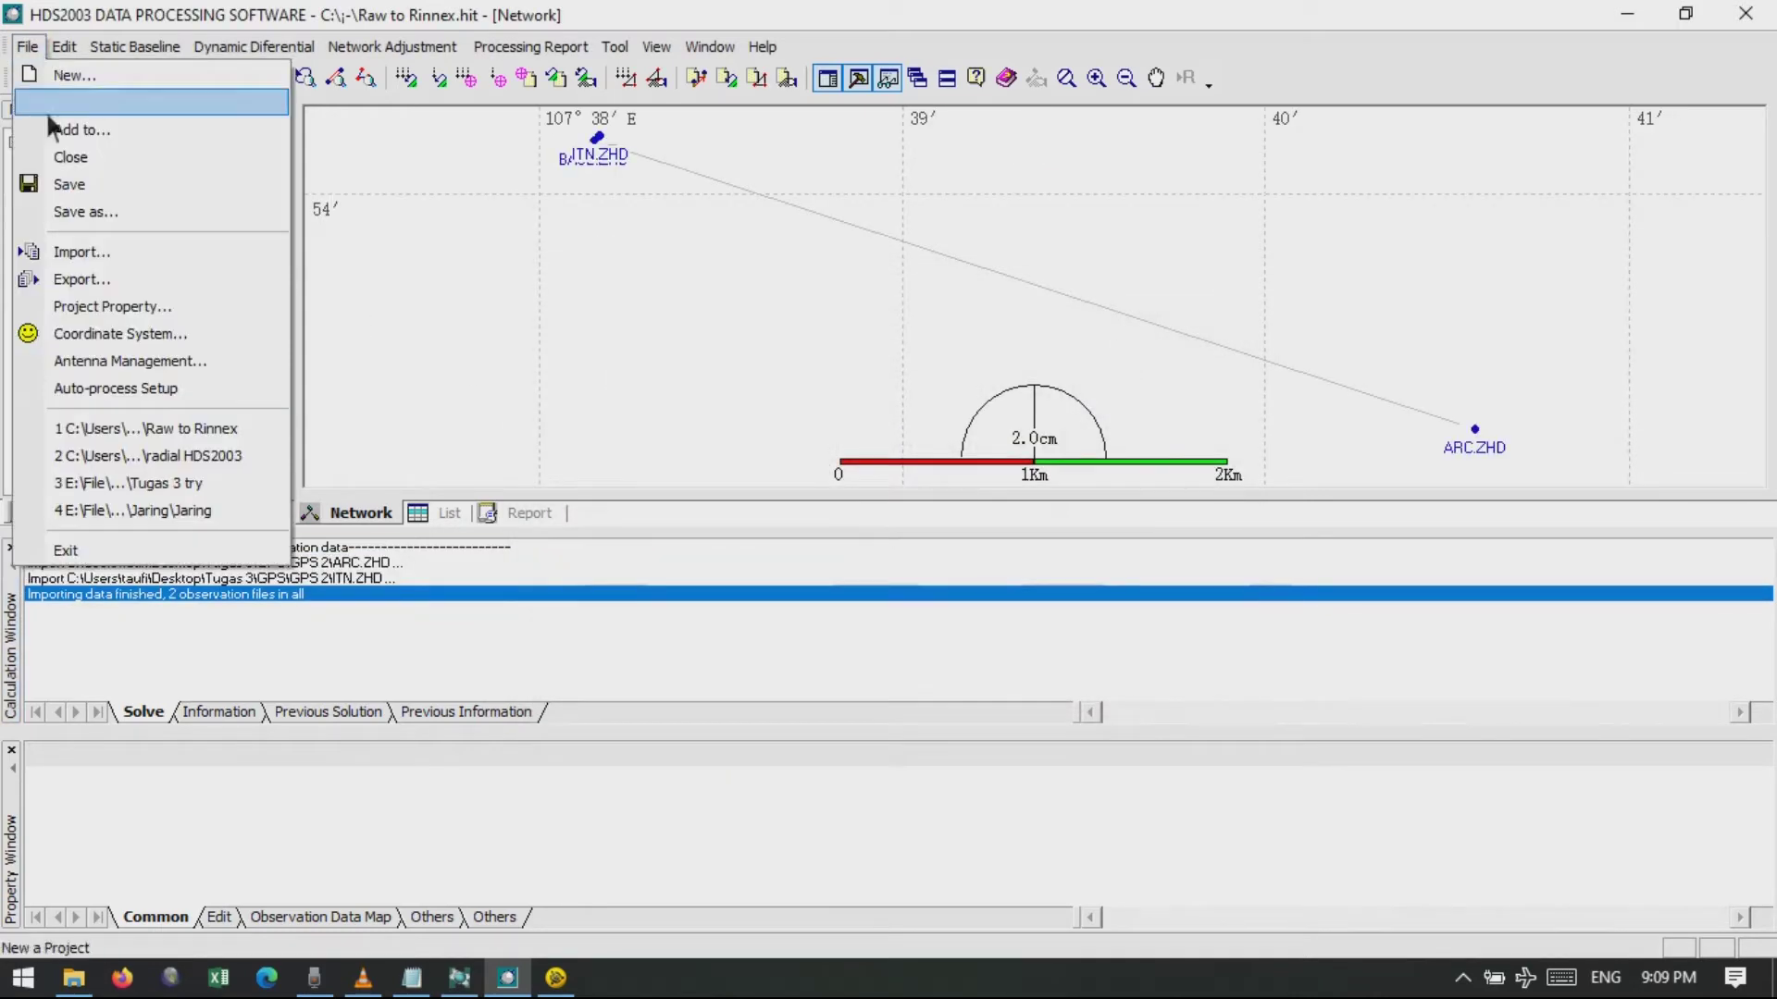
left_click(92, 254)
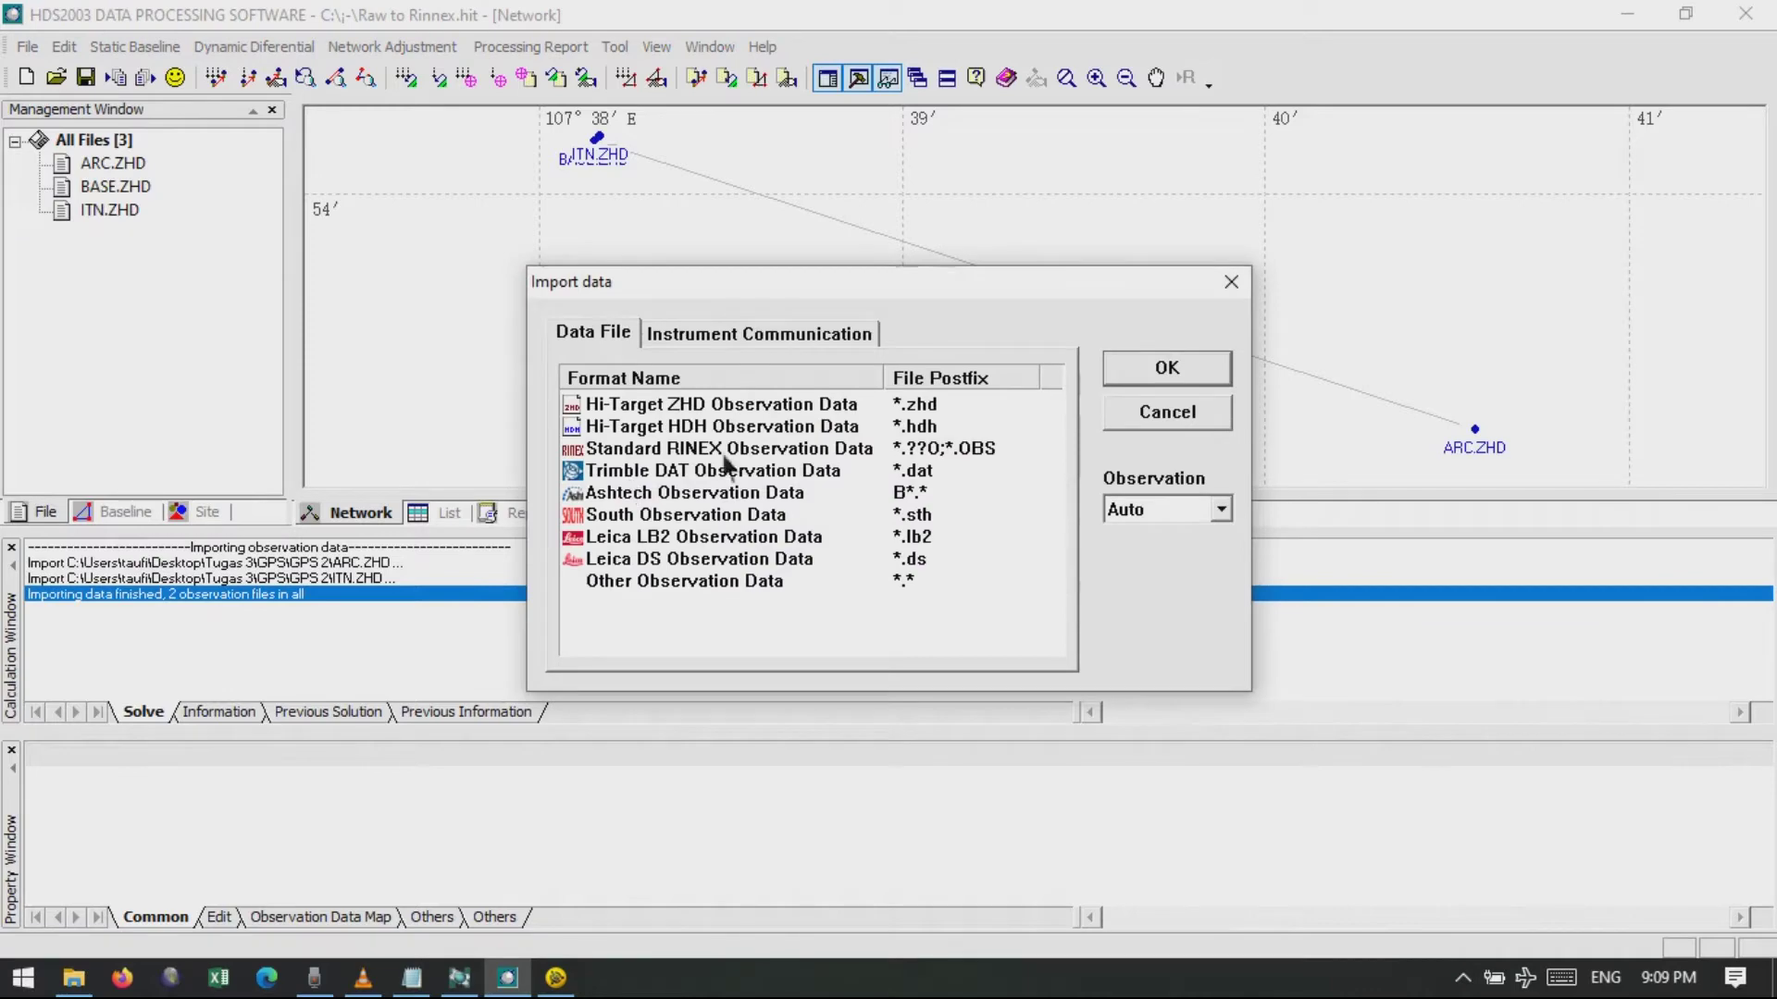
double_click(707, 404)
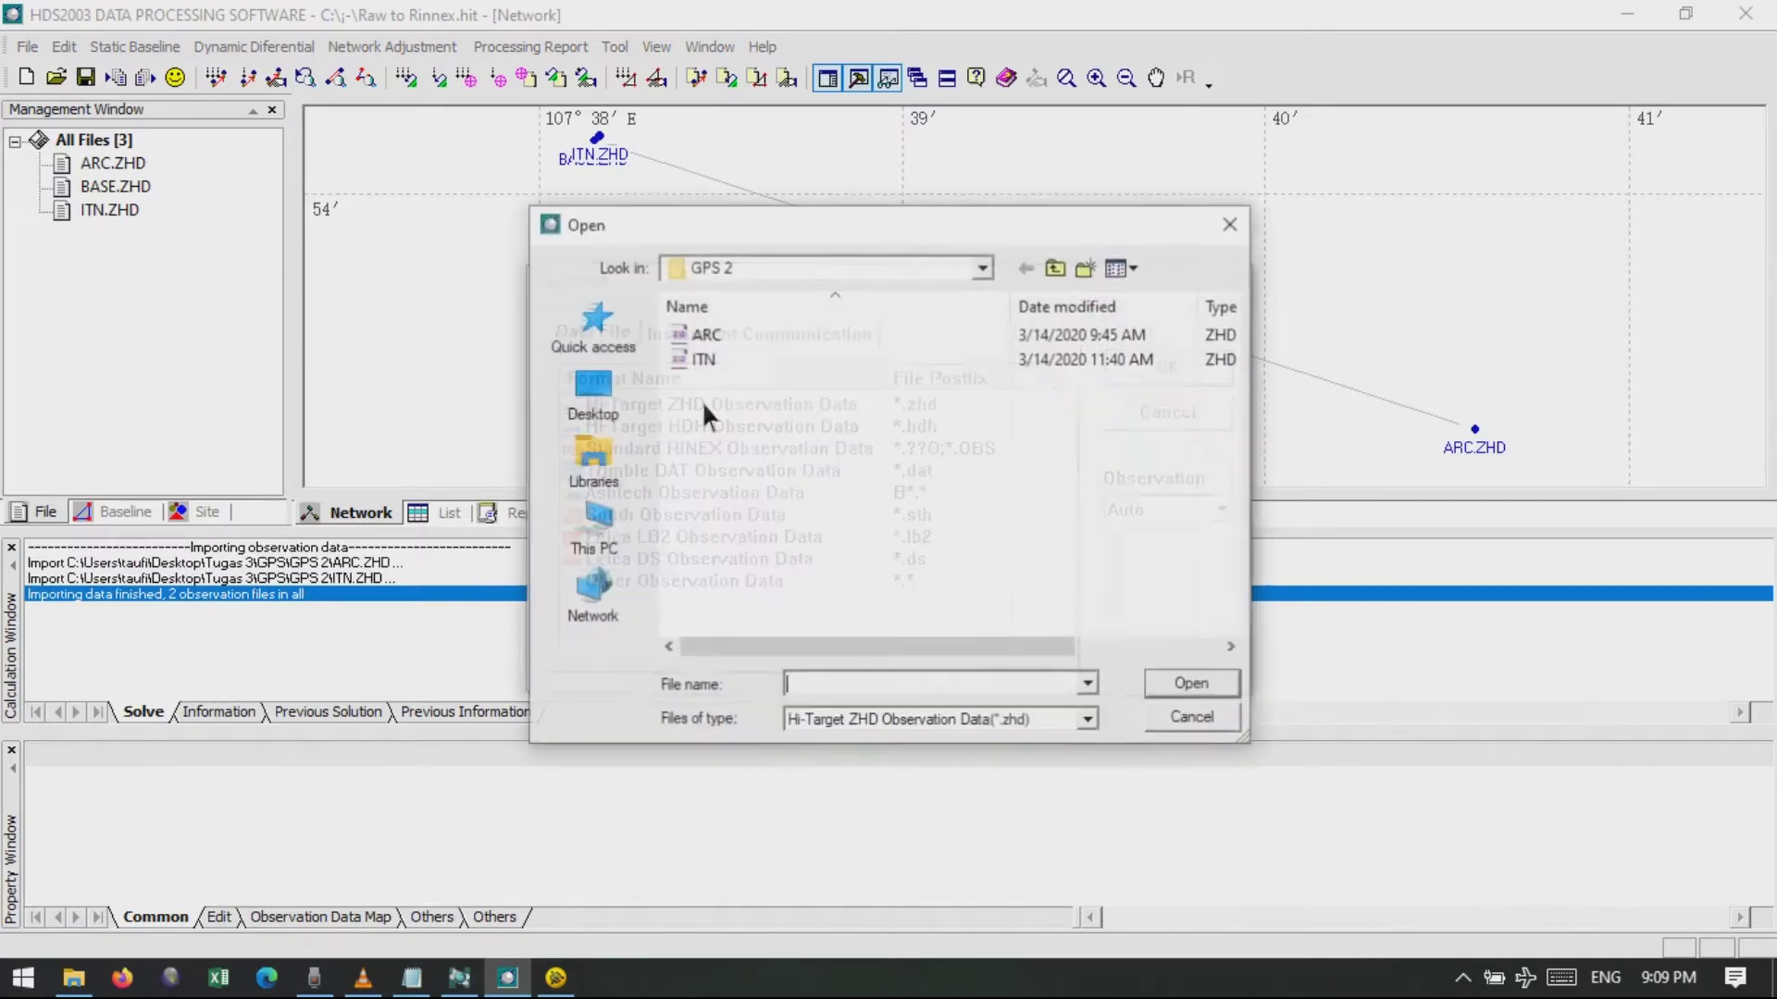
left_click(983, 268)
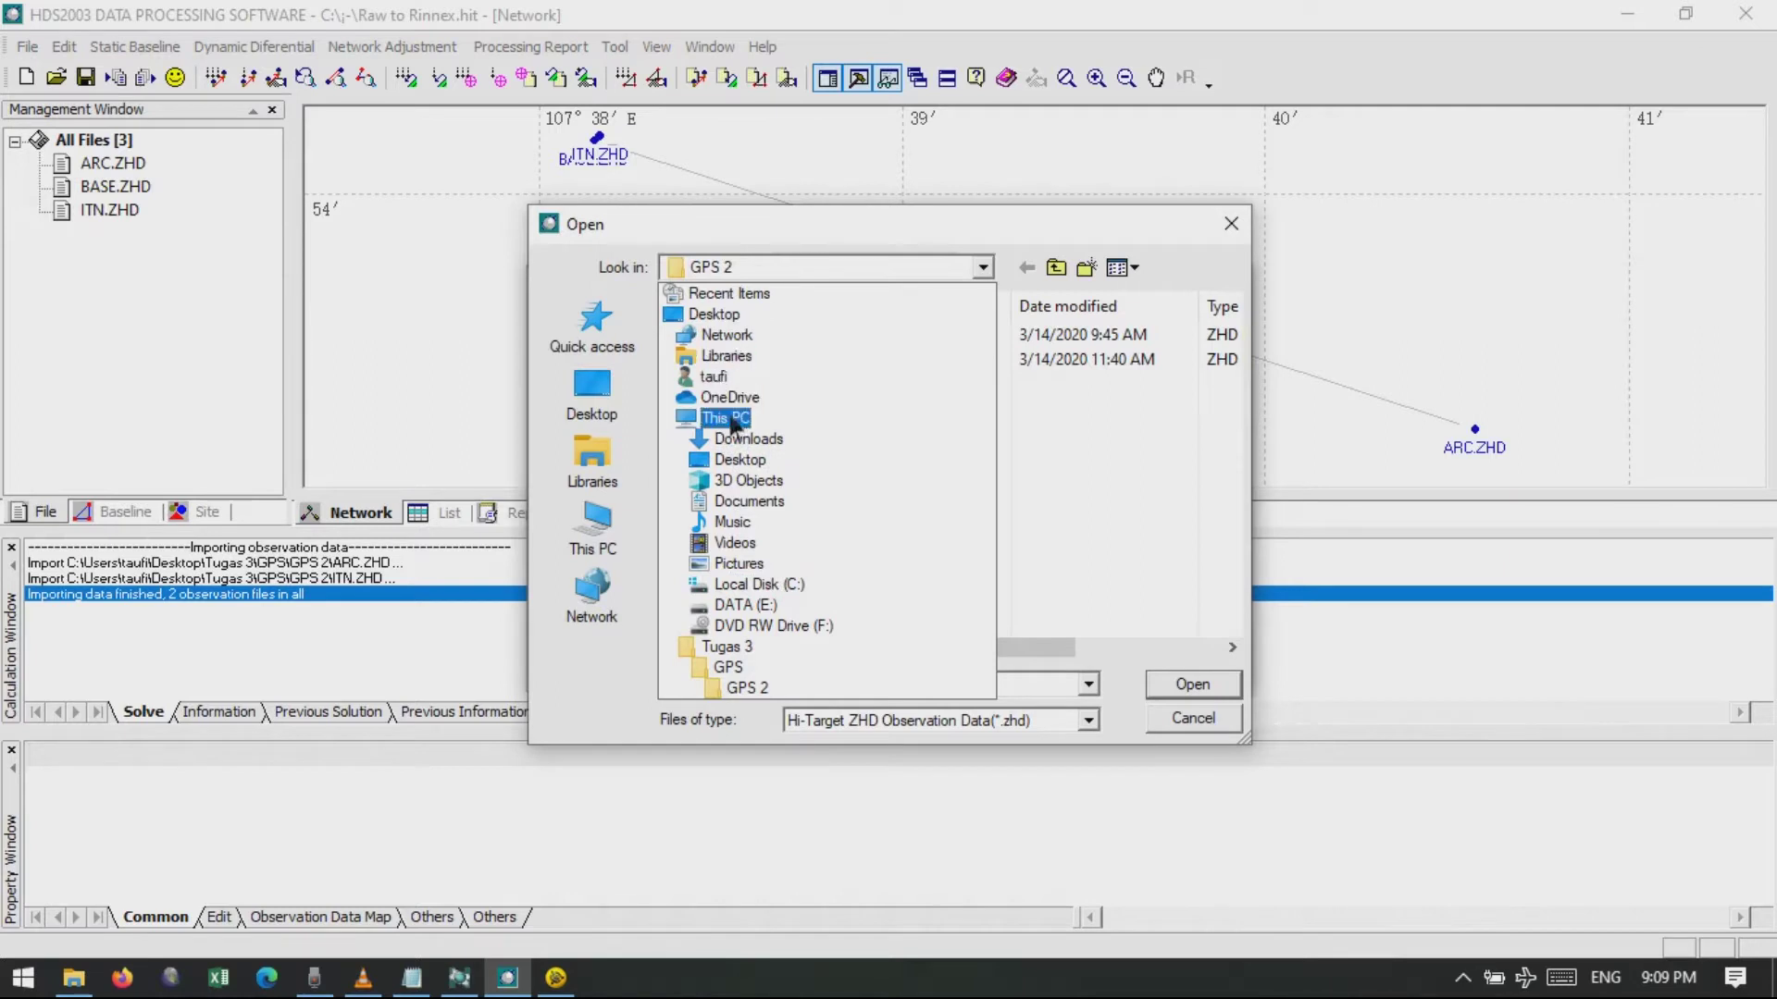
left_click(728, 668)
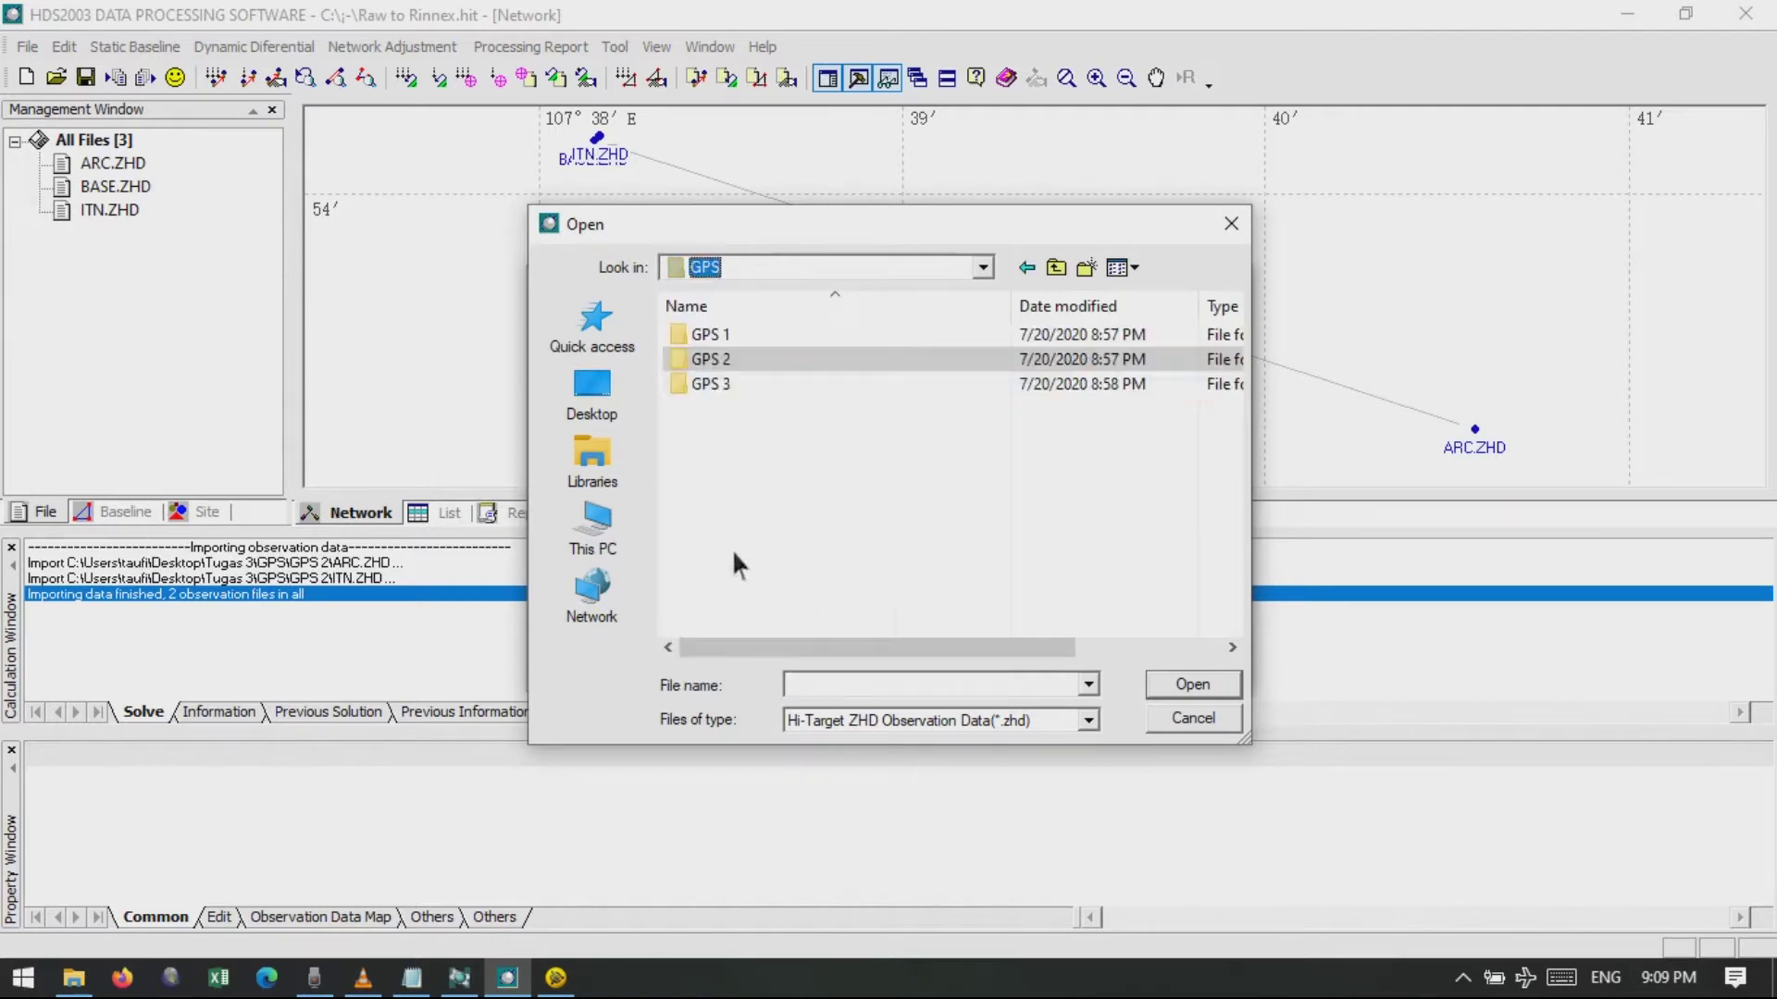
double_click(710, 389)
left_click(728, 365)
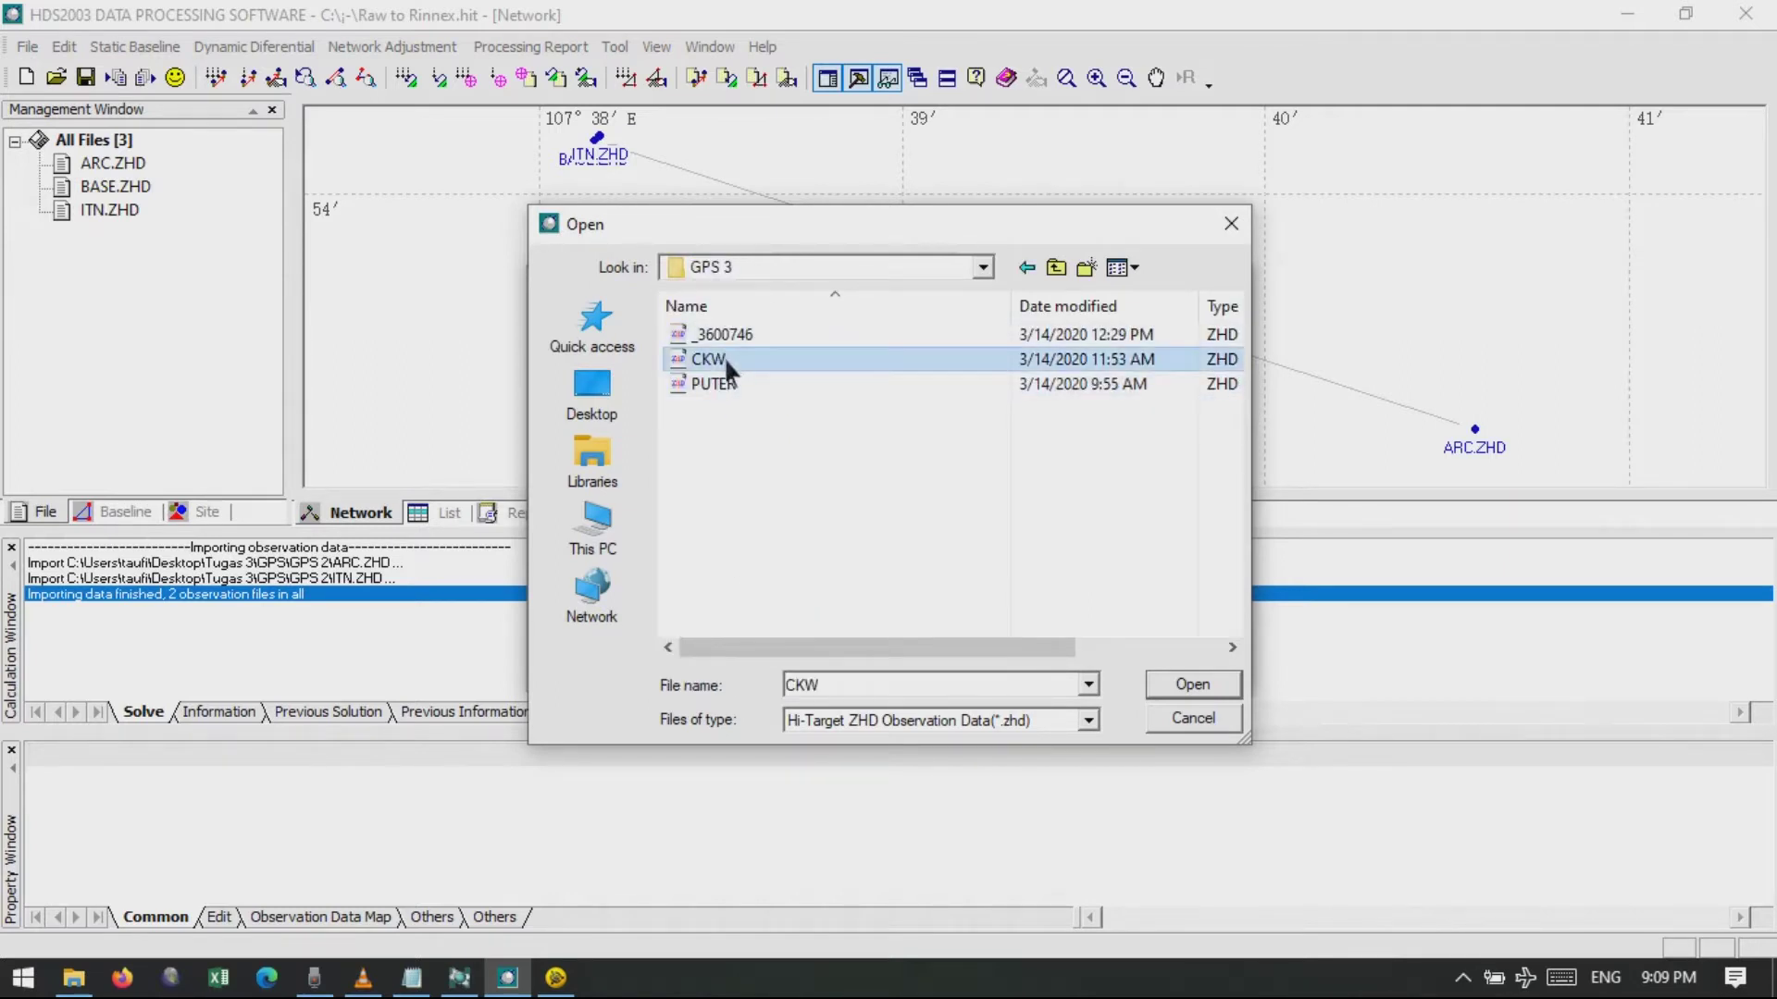
left_click(725, 383, "ctrl")
left_click(1222, 695)
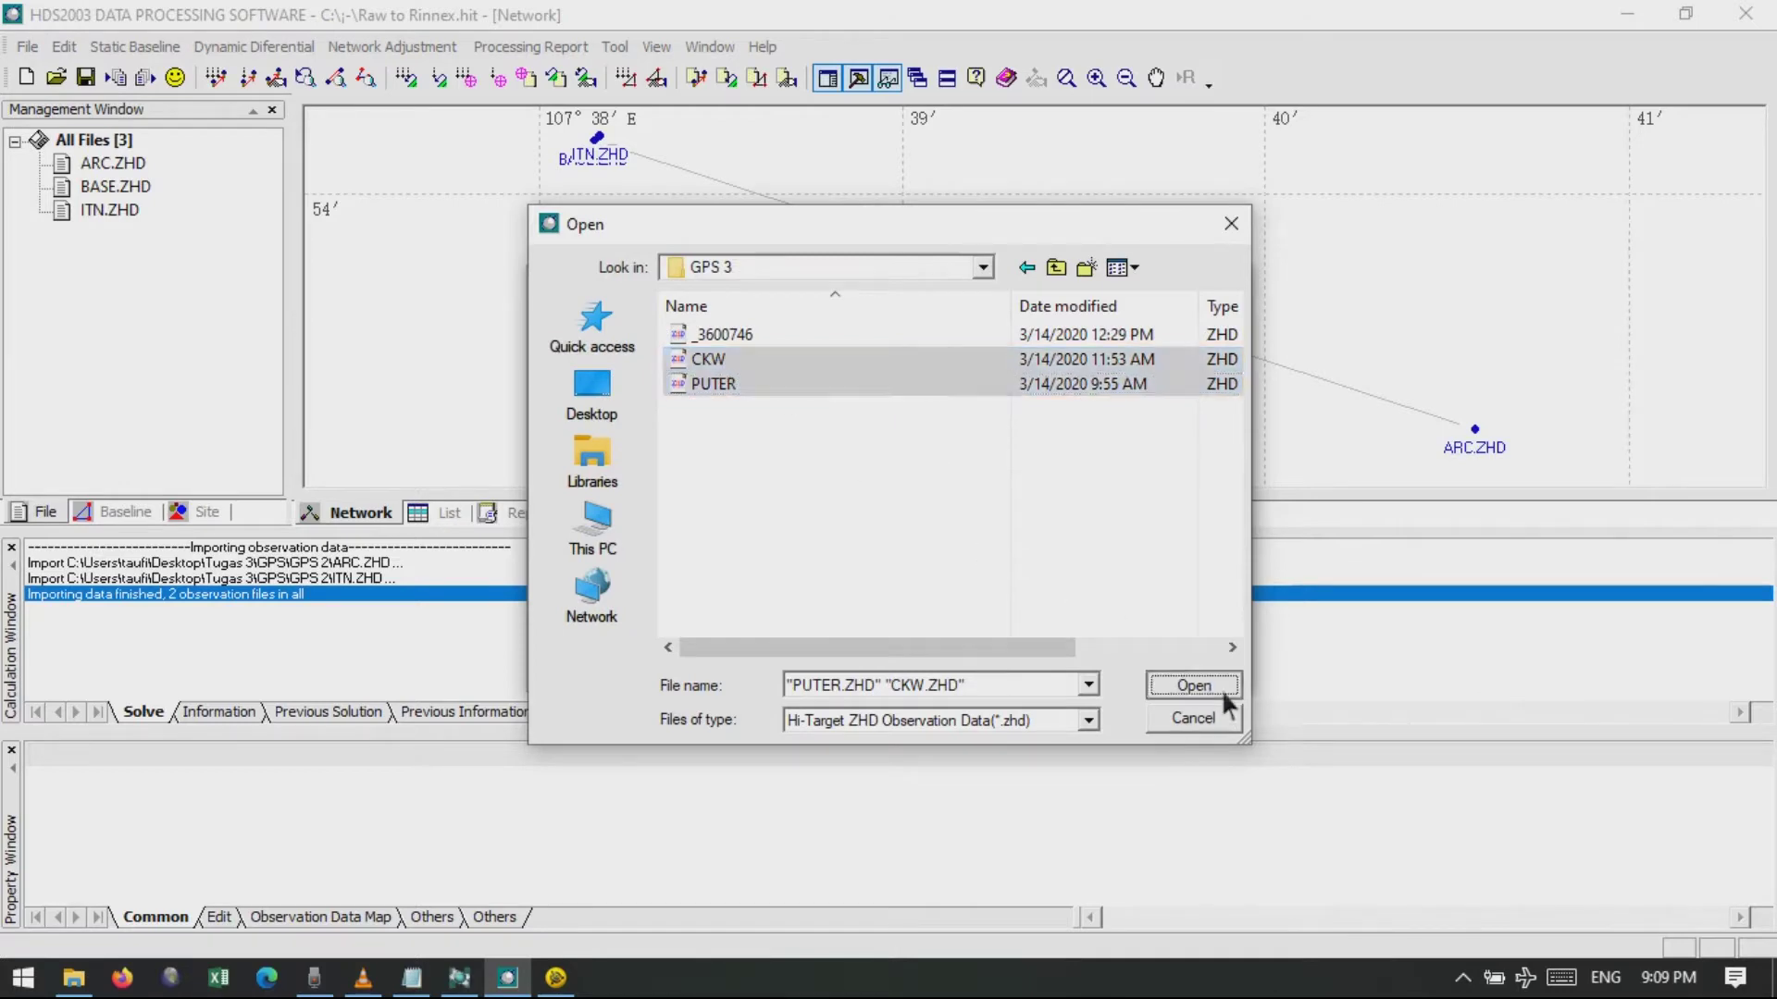
left_click(1158, 365)
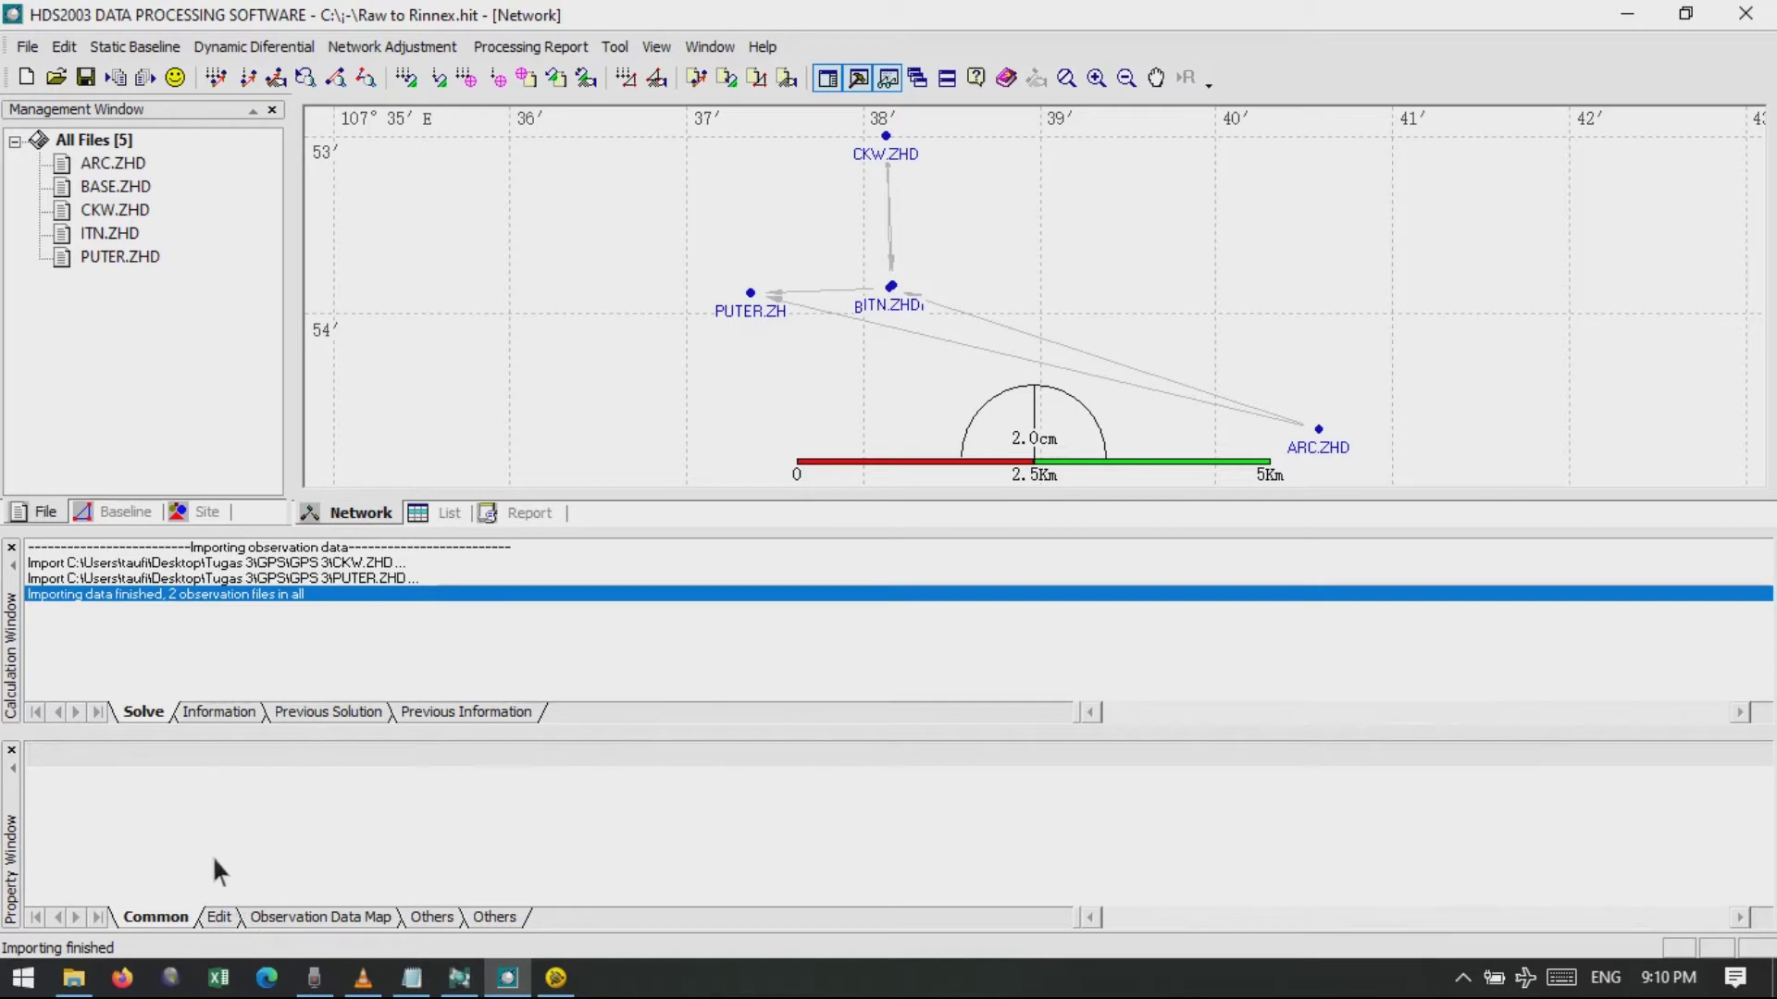
Show the observation files as a list with editable properties, and rename the ARC.ZHD file's point to ARC.
left_click(448, 510)
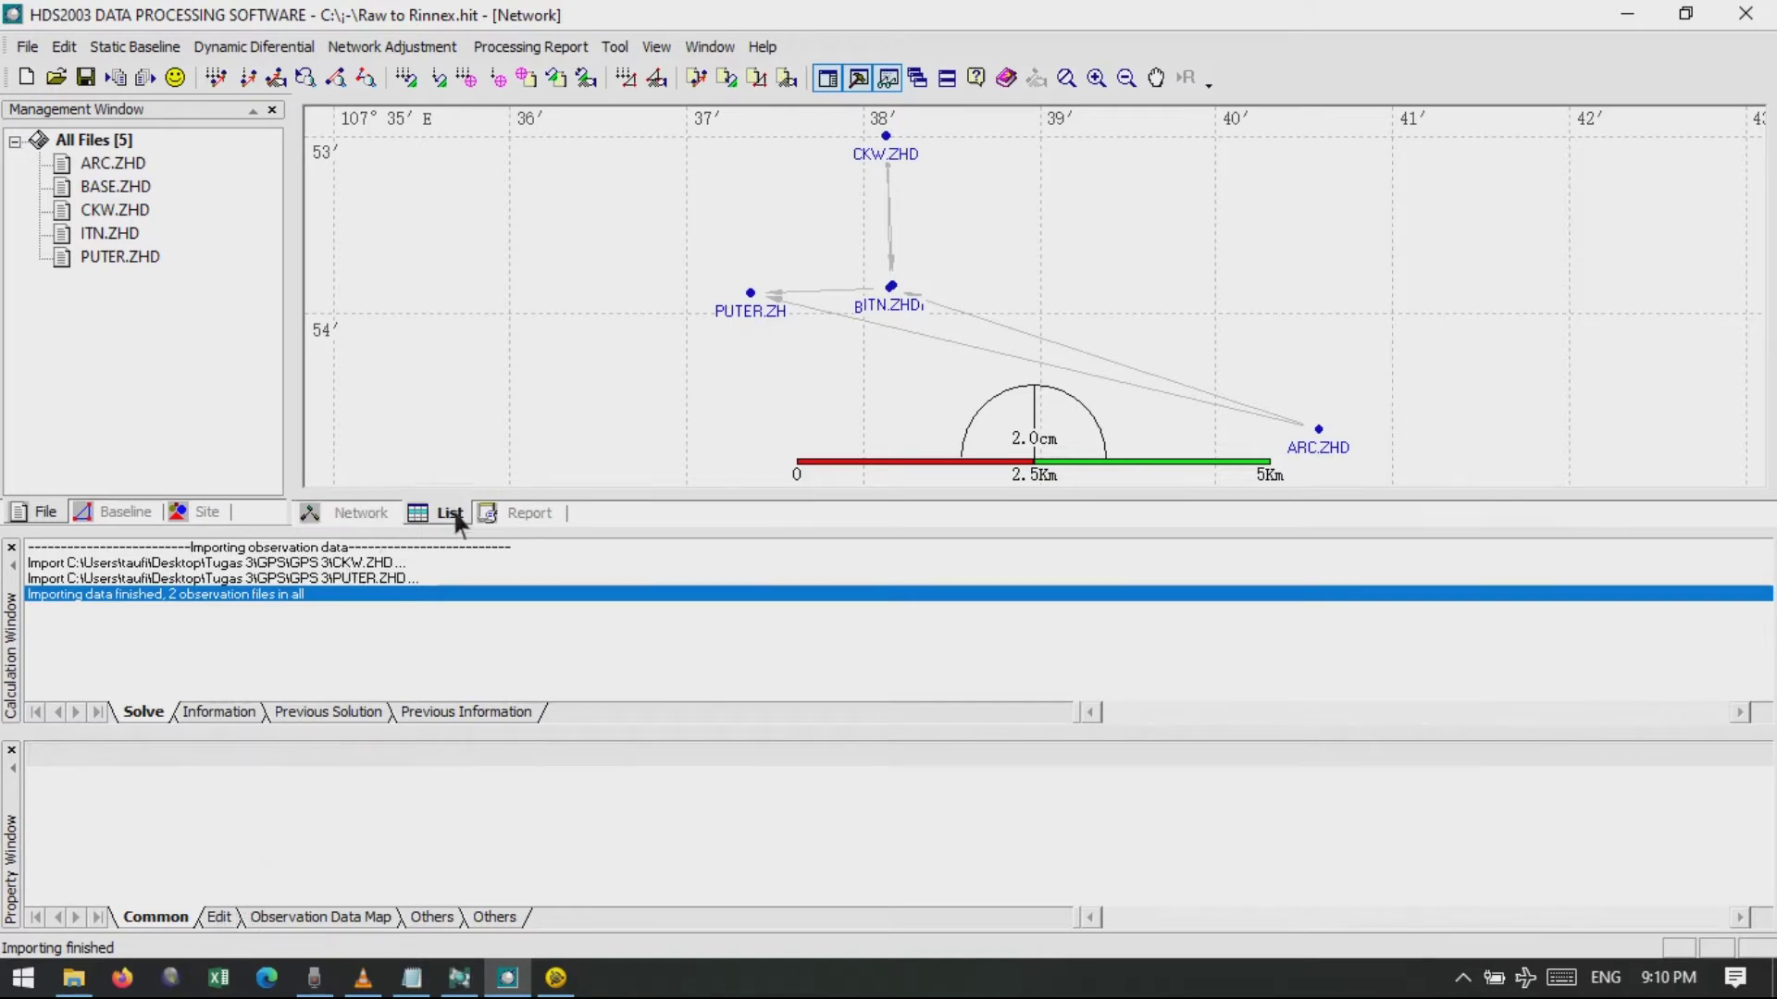
left_click(218, 917)
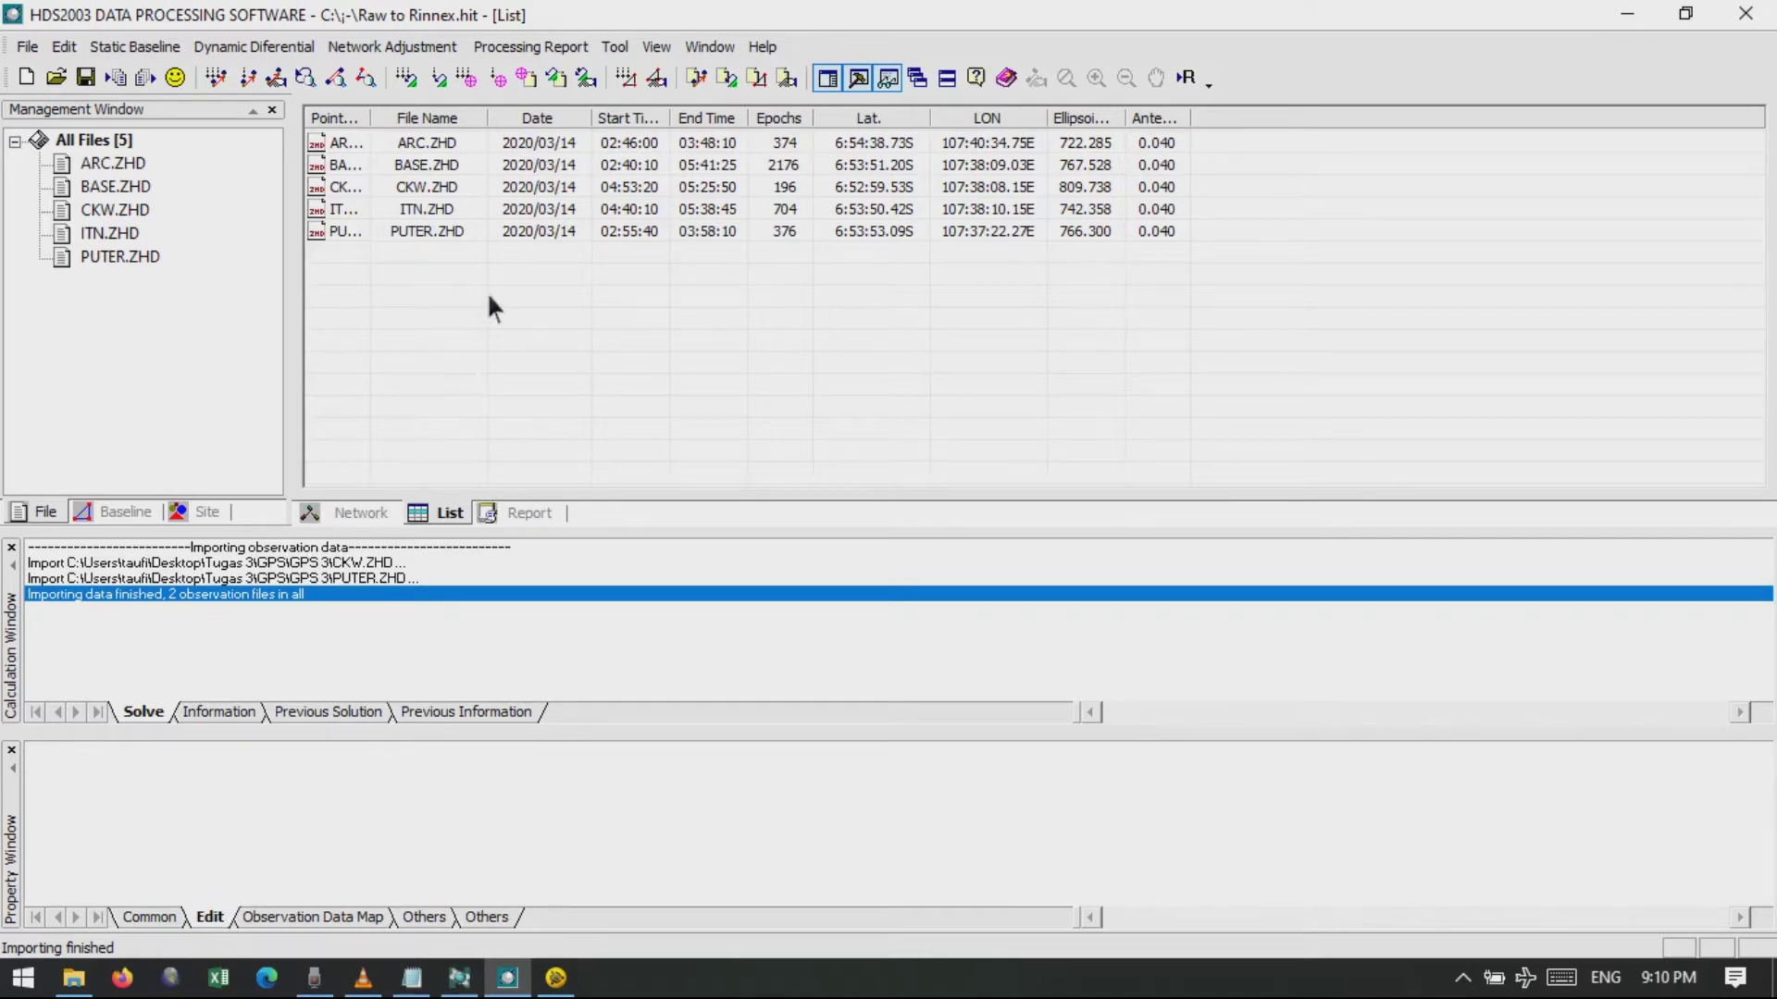
left_click(441, 146)
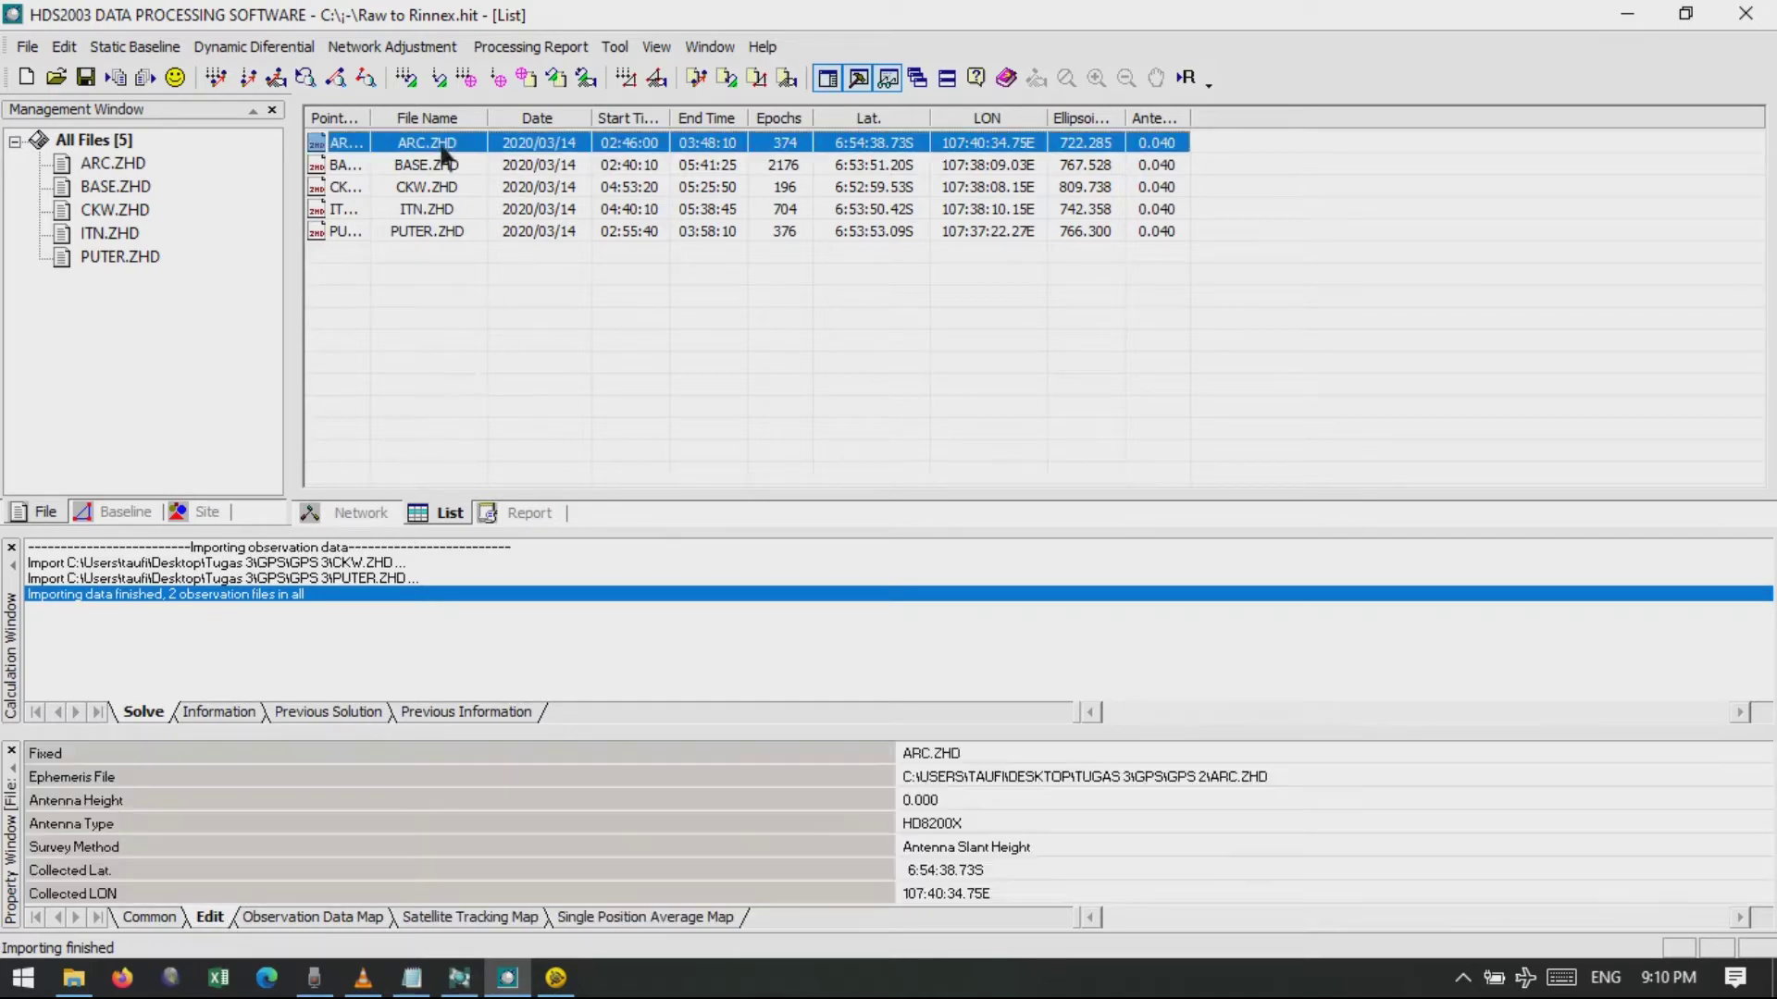
left_click(1037, 757)
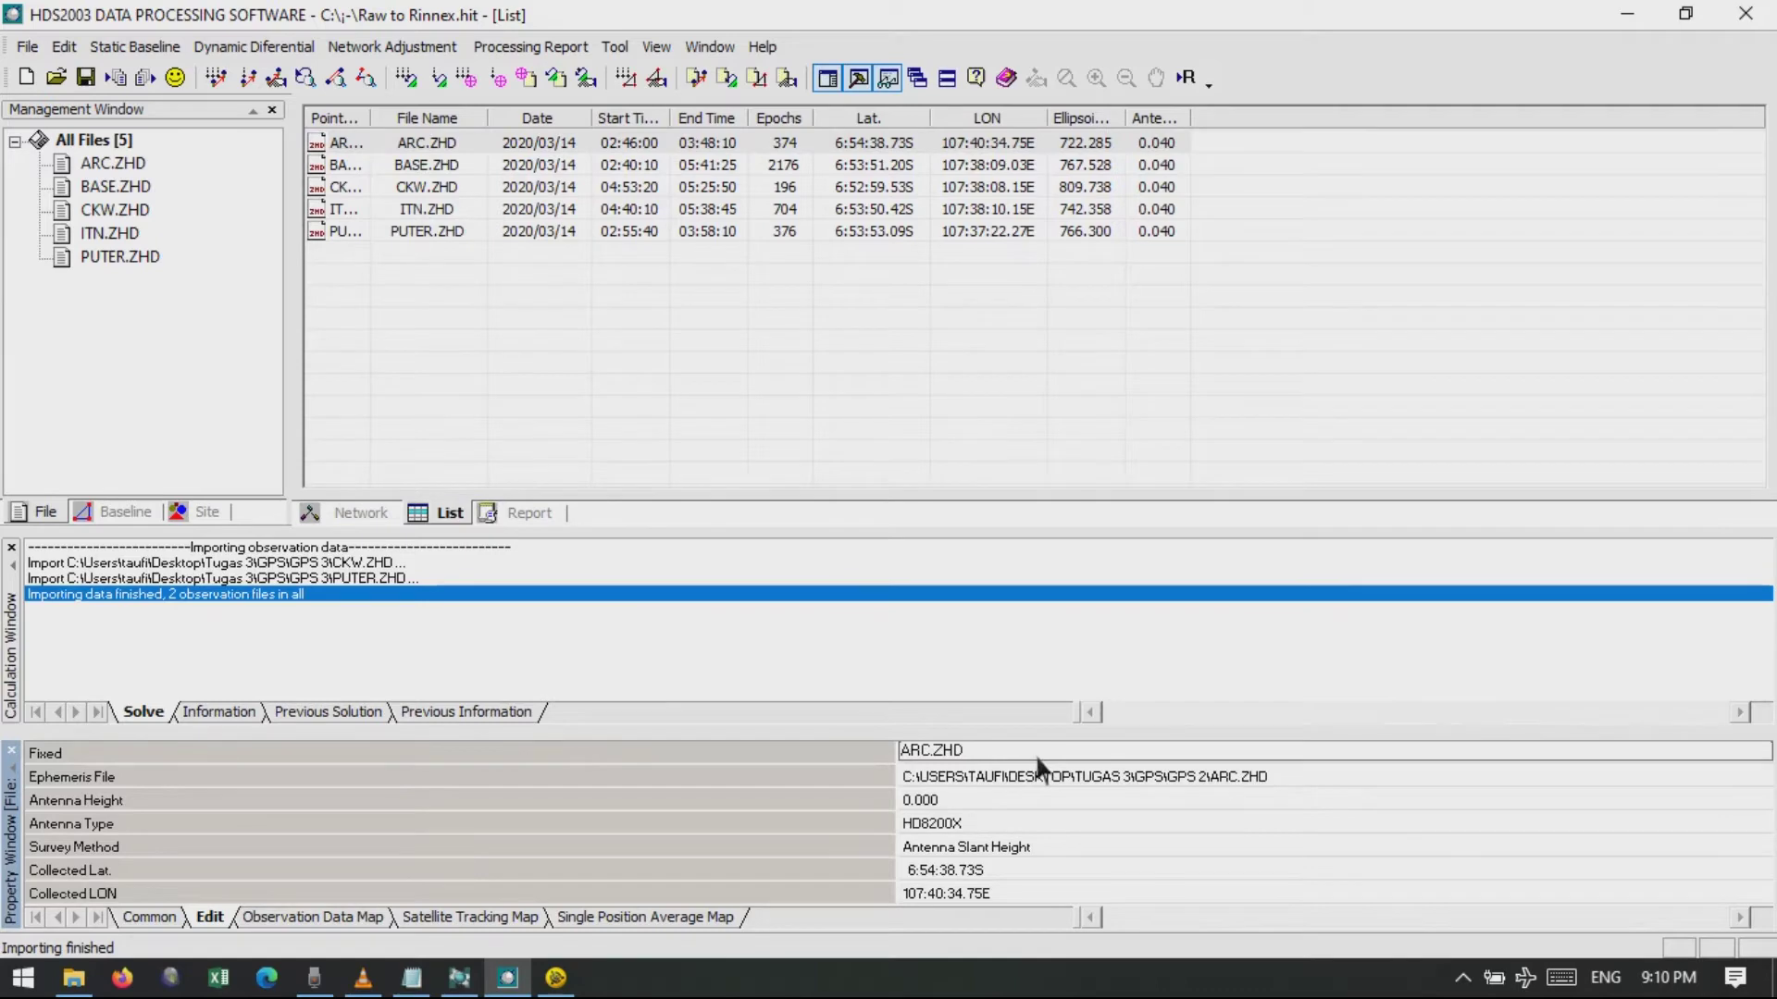
key("BackSpace")
key("BackSpace")
key("BackSpace")
key("BackSpace")
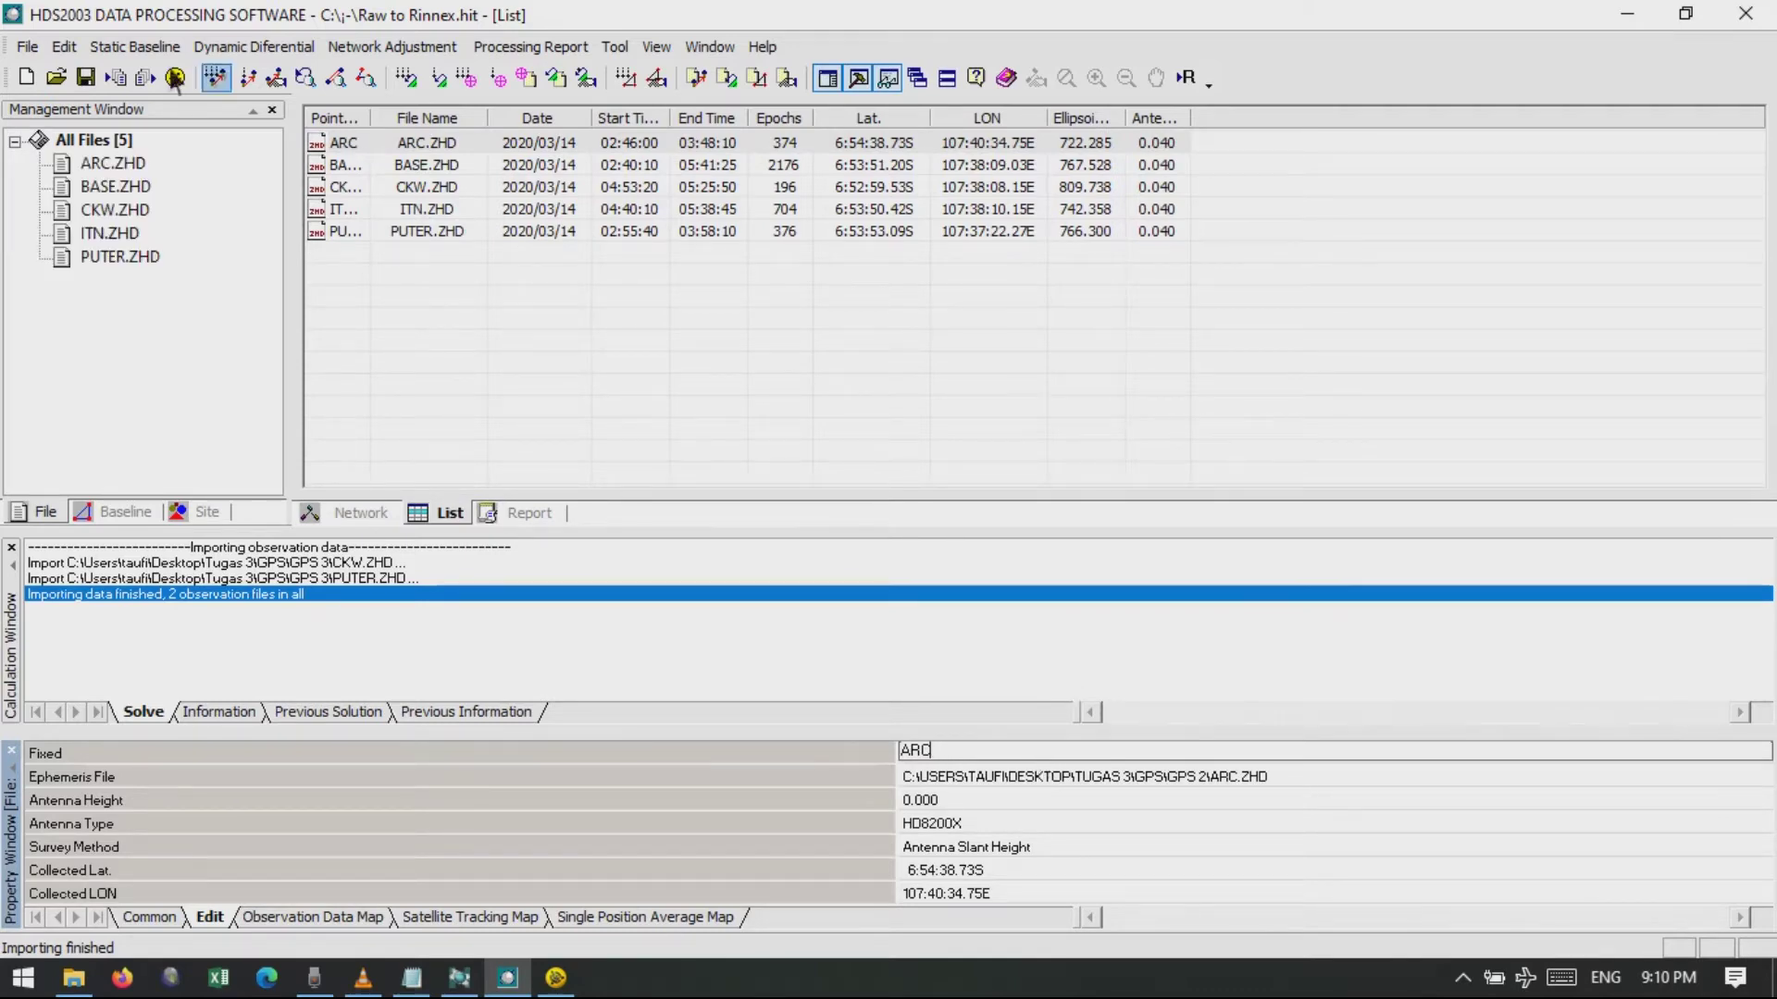
Rename the BASE.ZHD observation file's point to BASE.
left_click(424, 173)
left_click(1017, 754)
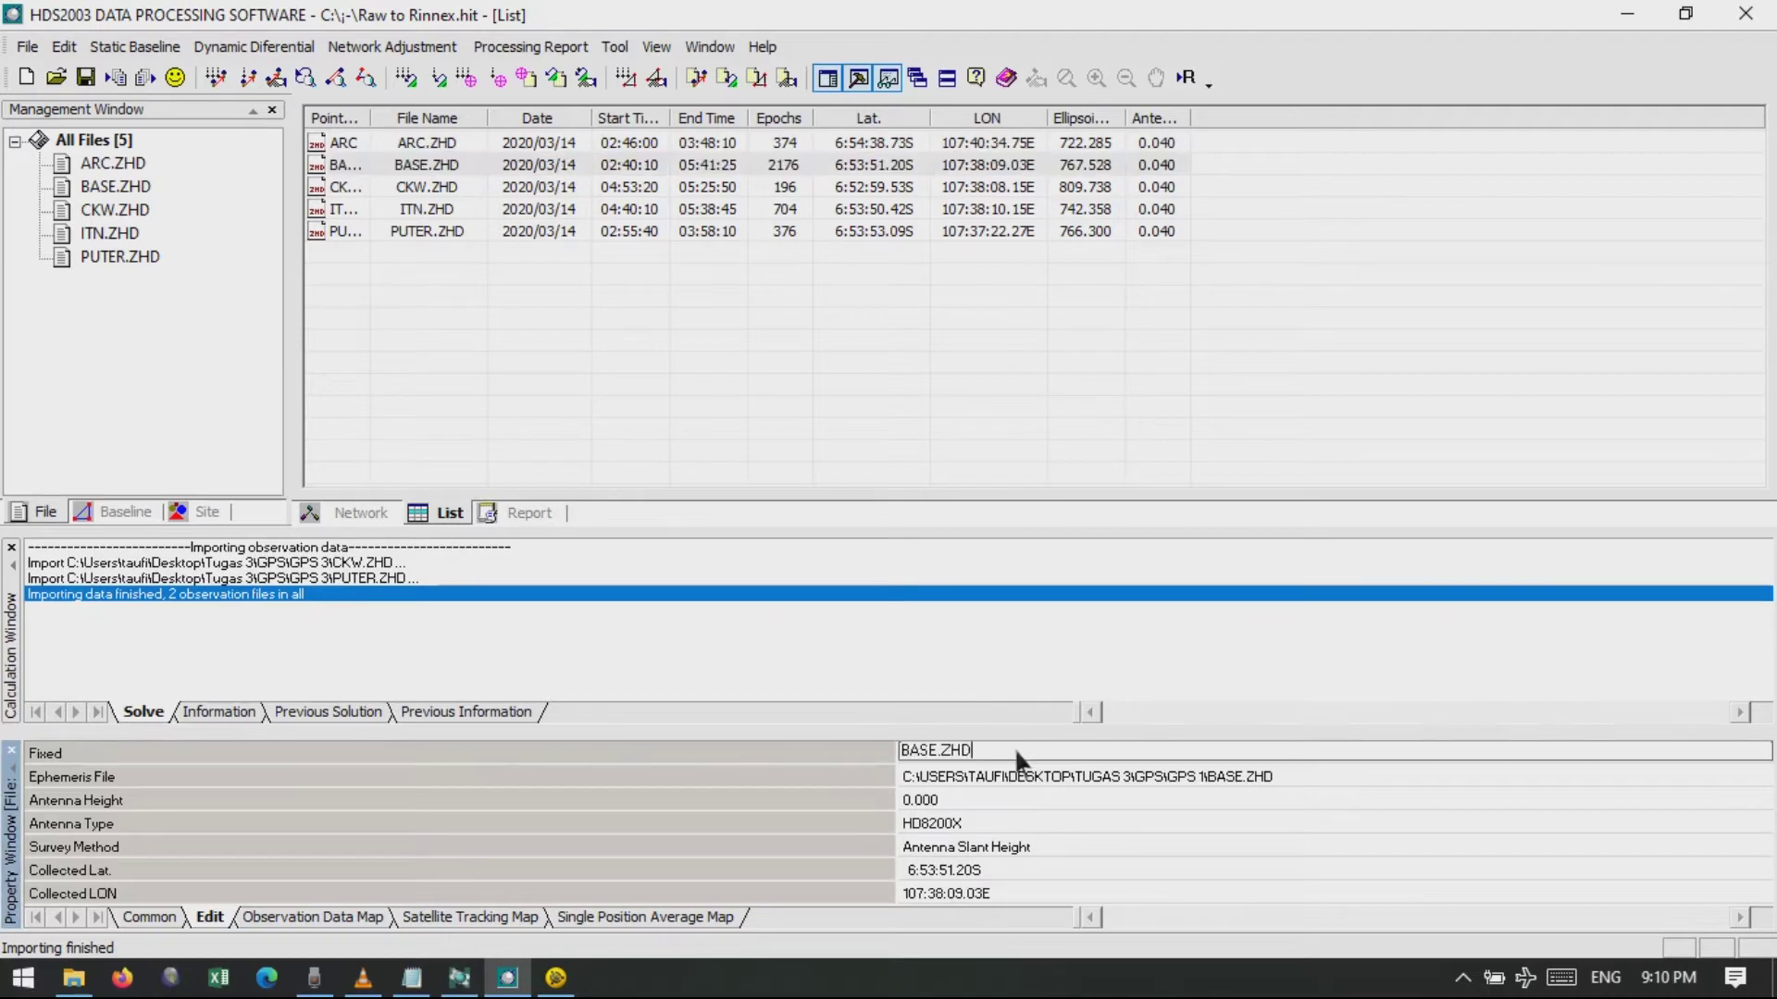
key("BackSpace")
key("BackSpace")
key("BackSpace")
key("BackSpace")
Rename the CKW.ZHD observation file's point to CKW.
left_click(450, 188)
left_click(998, 758)
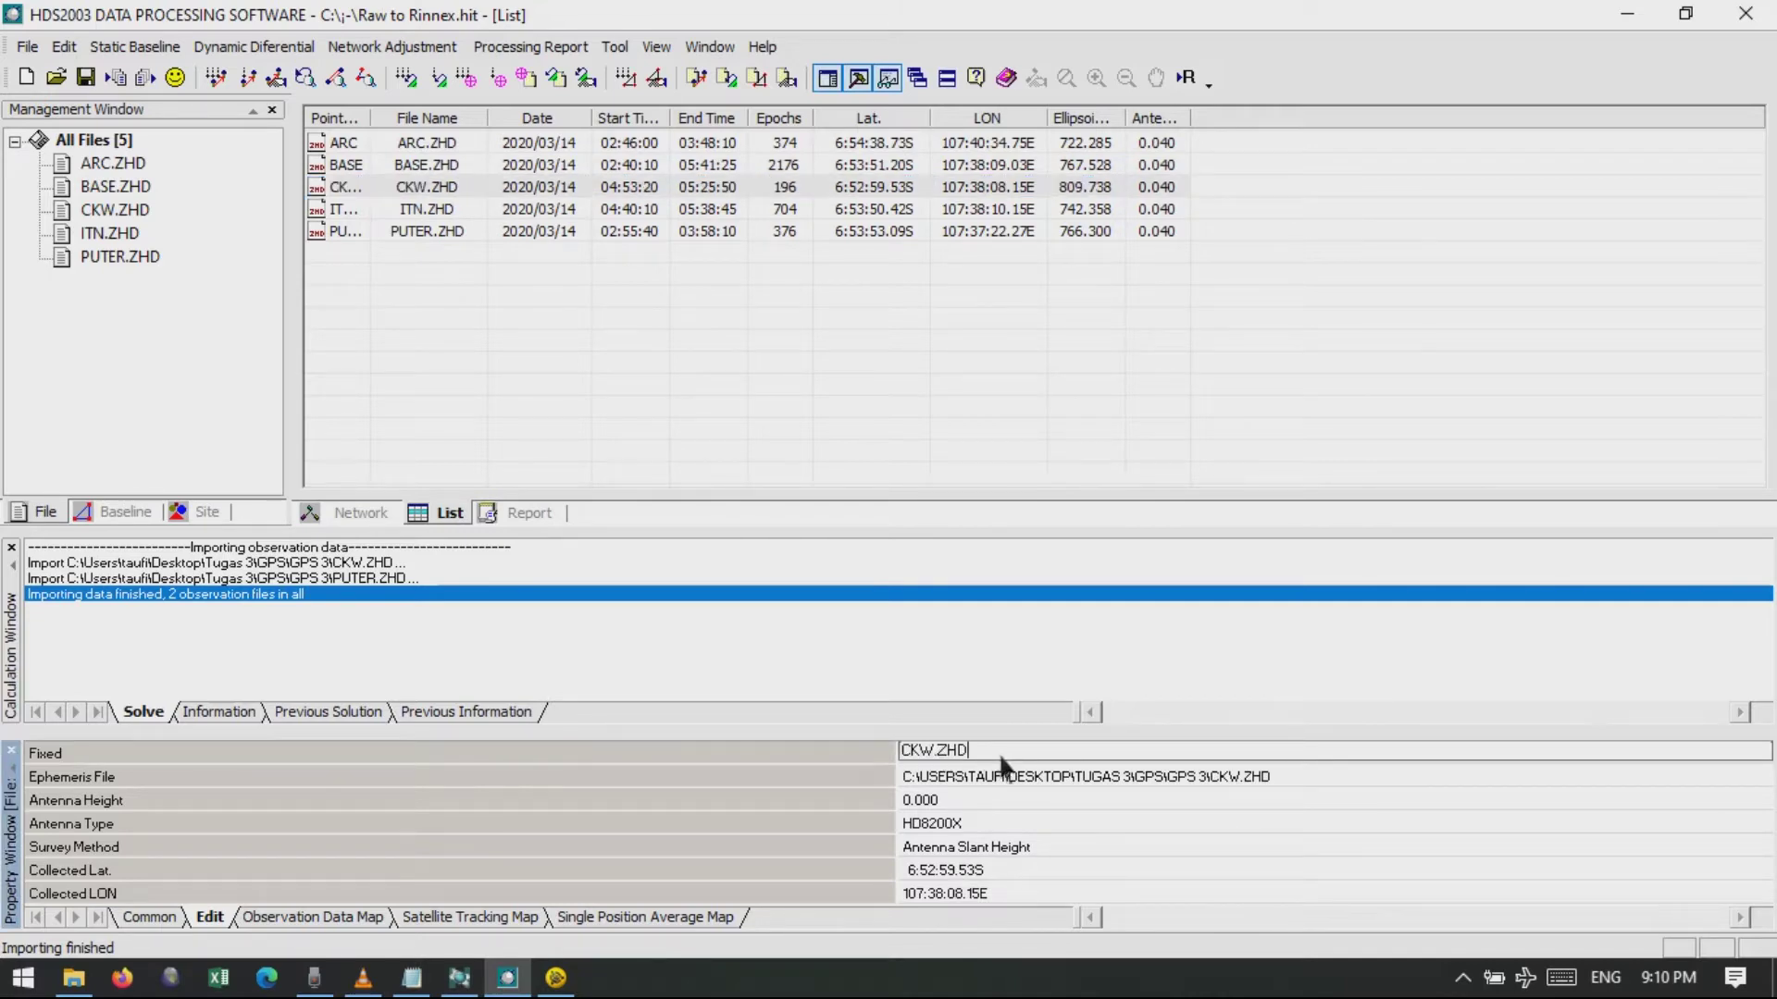
key("BackSpace")
key("BackSpace")
key("BackSpace")
key("BackSpace")
Rename the ITN.ZHD observation file's point to ITN.
left_click(641, 209)
left_click(994, 752)
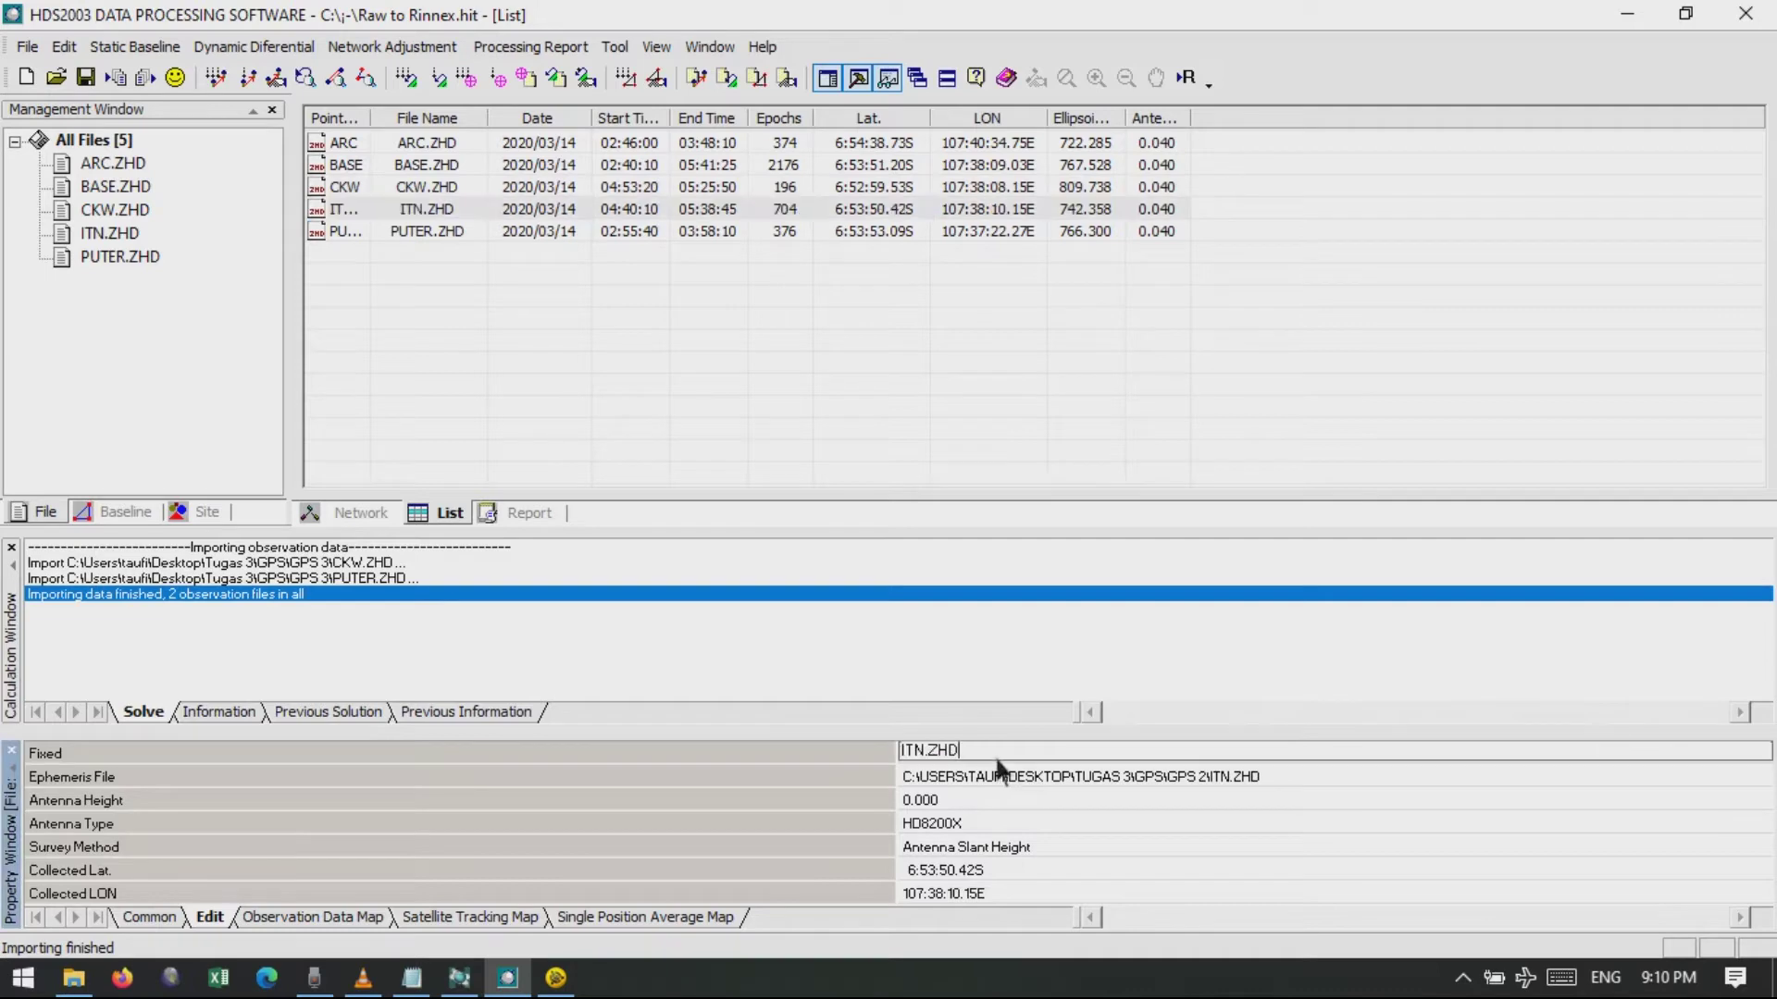
key("BackSpace")
key("BackSpace")
key("BackSpace")
key("BackSpace")
Rename the PUTER.ZHD observation file's point to PUTER.
left_click(422, 232)
left_click(996, 759)
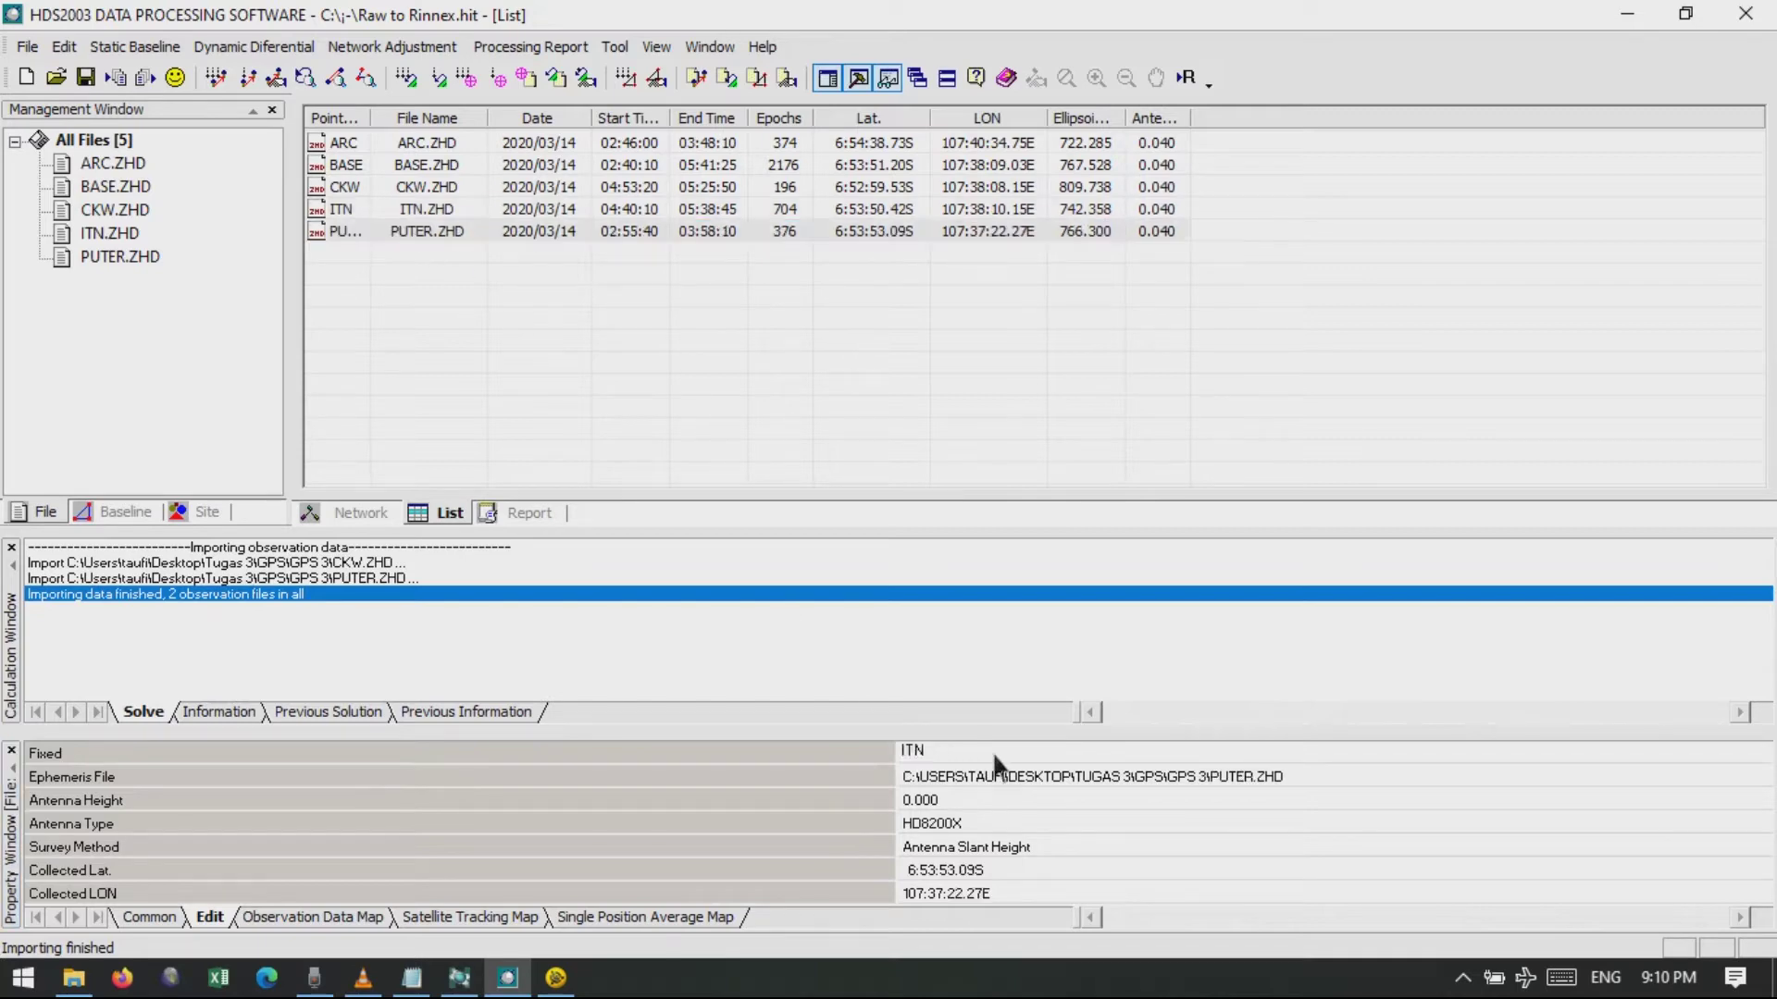
key("BackSpace")
key("BackSpace")
key("BackSpace")
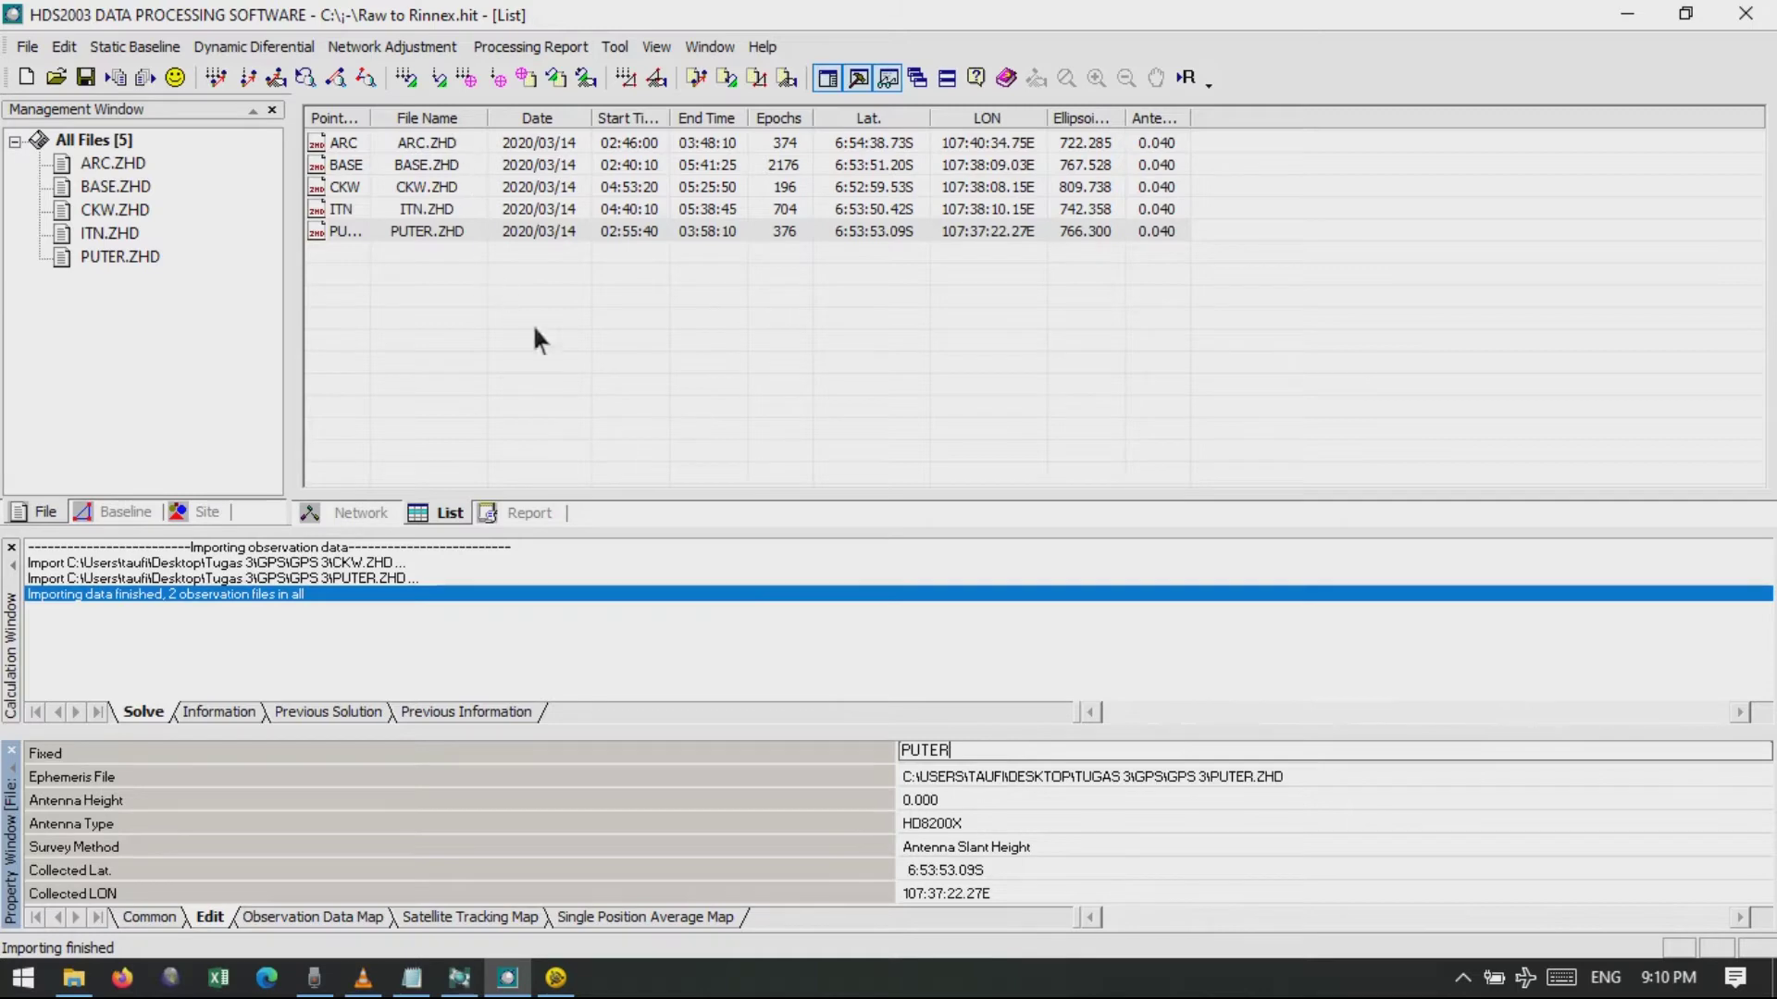
Look up the Arcamanik instrument height in the Notepad file and set the ARC.ZHD file's antenna height to 1.635.
left_click(468, 150)
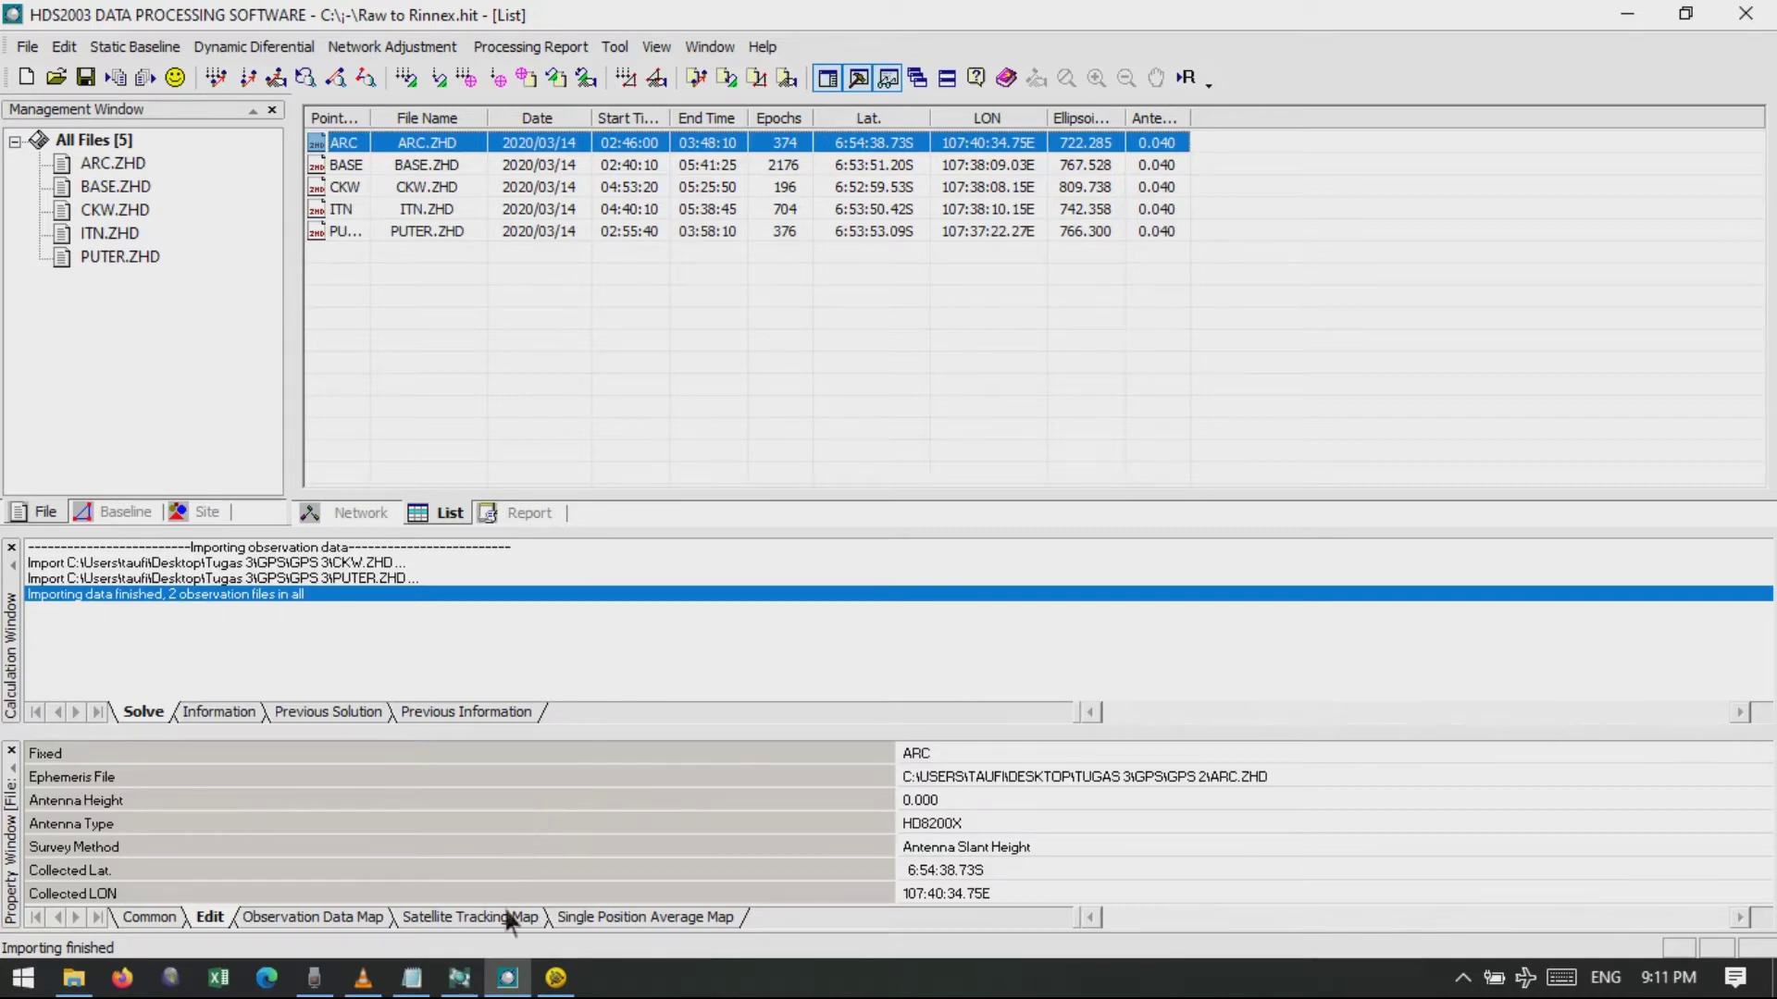
mouse_move(412, 978)
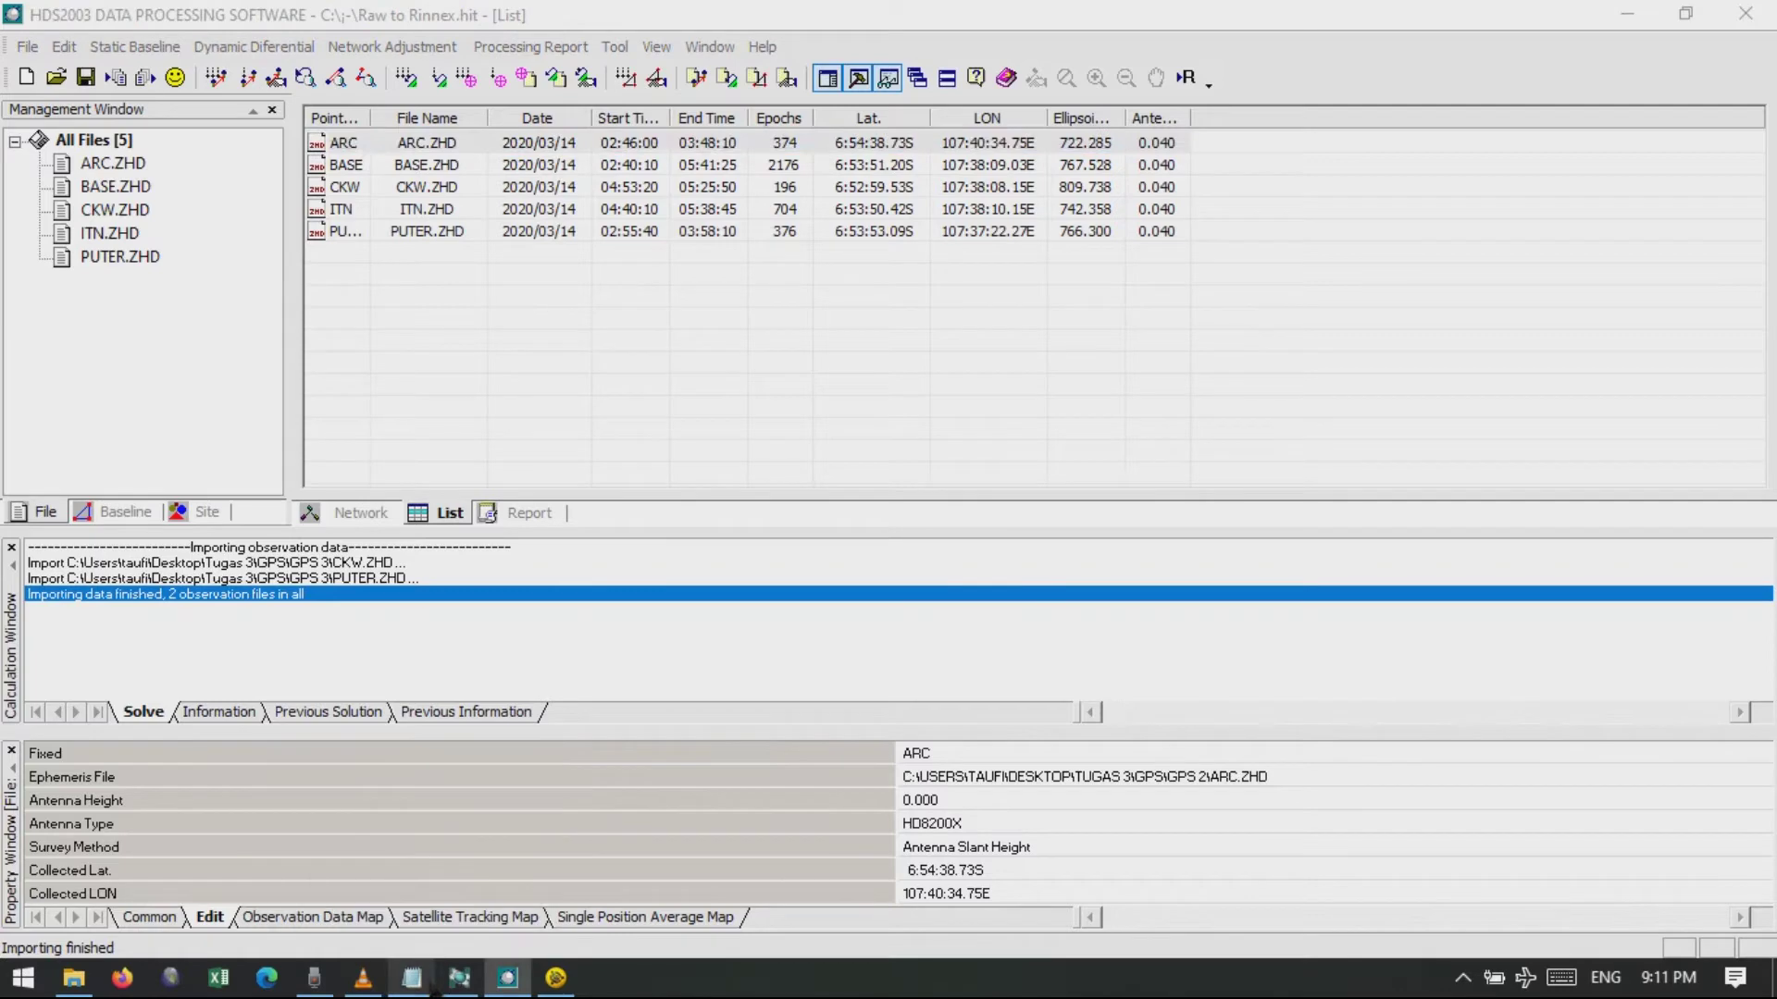
left_click(405, 935)
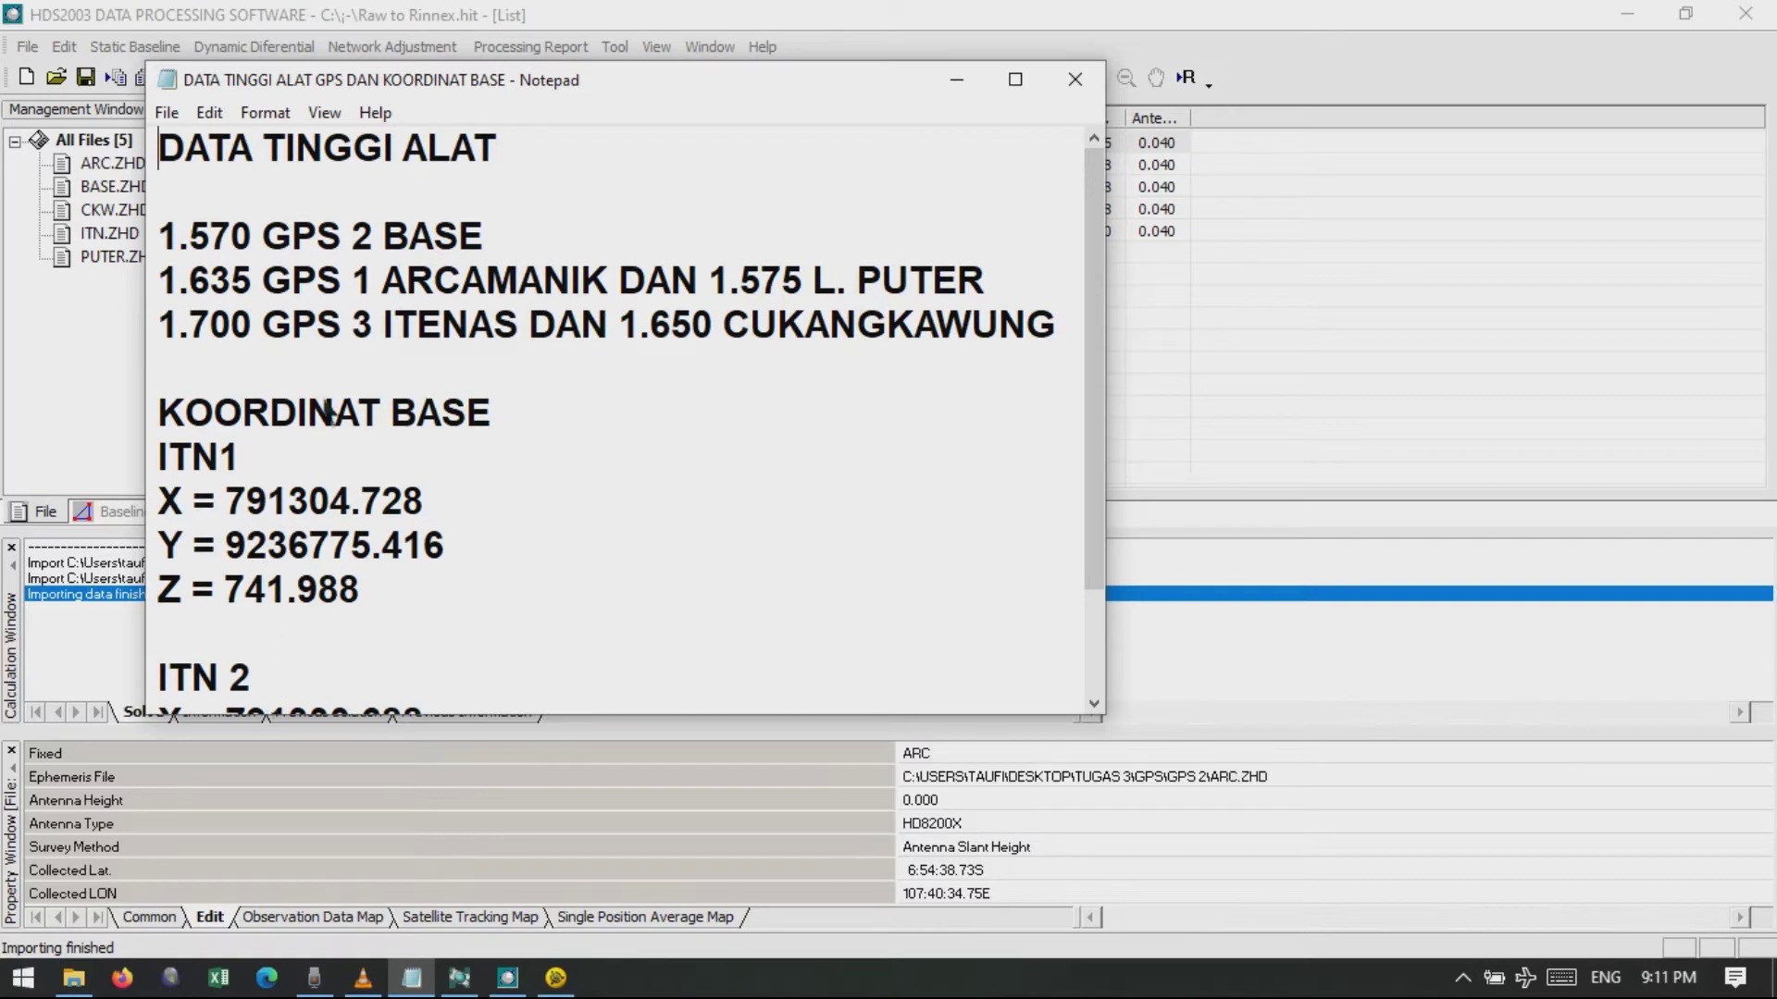
left_click_drag(184, 501, 446, 606)
left_click(190, 254)
left_click_drag(159, 236, 258, 250)
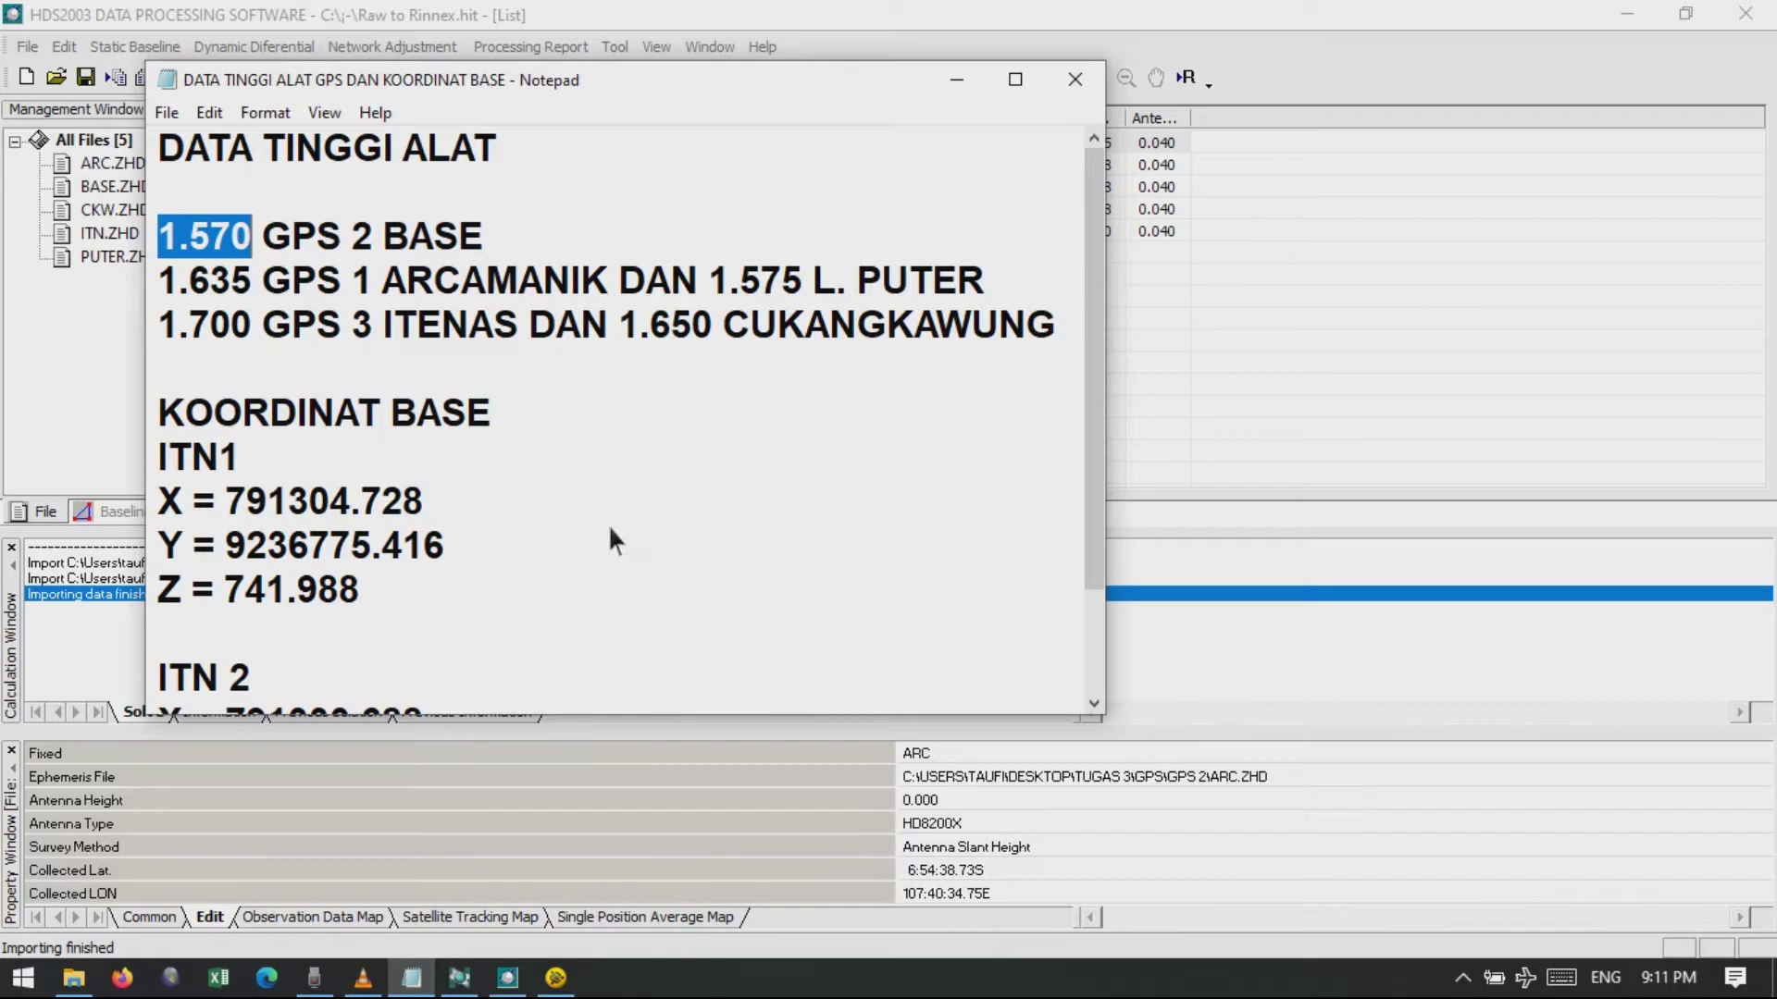
left_click_drag(161, 279, 231, 295)
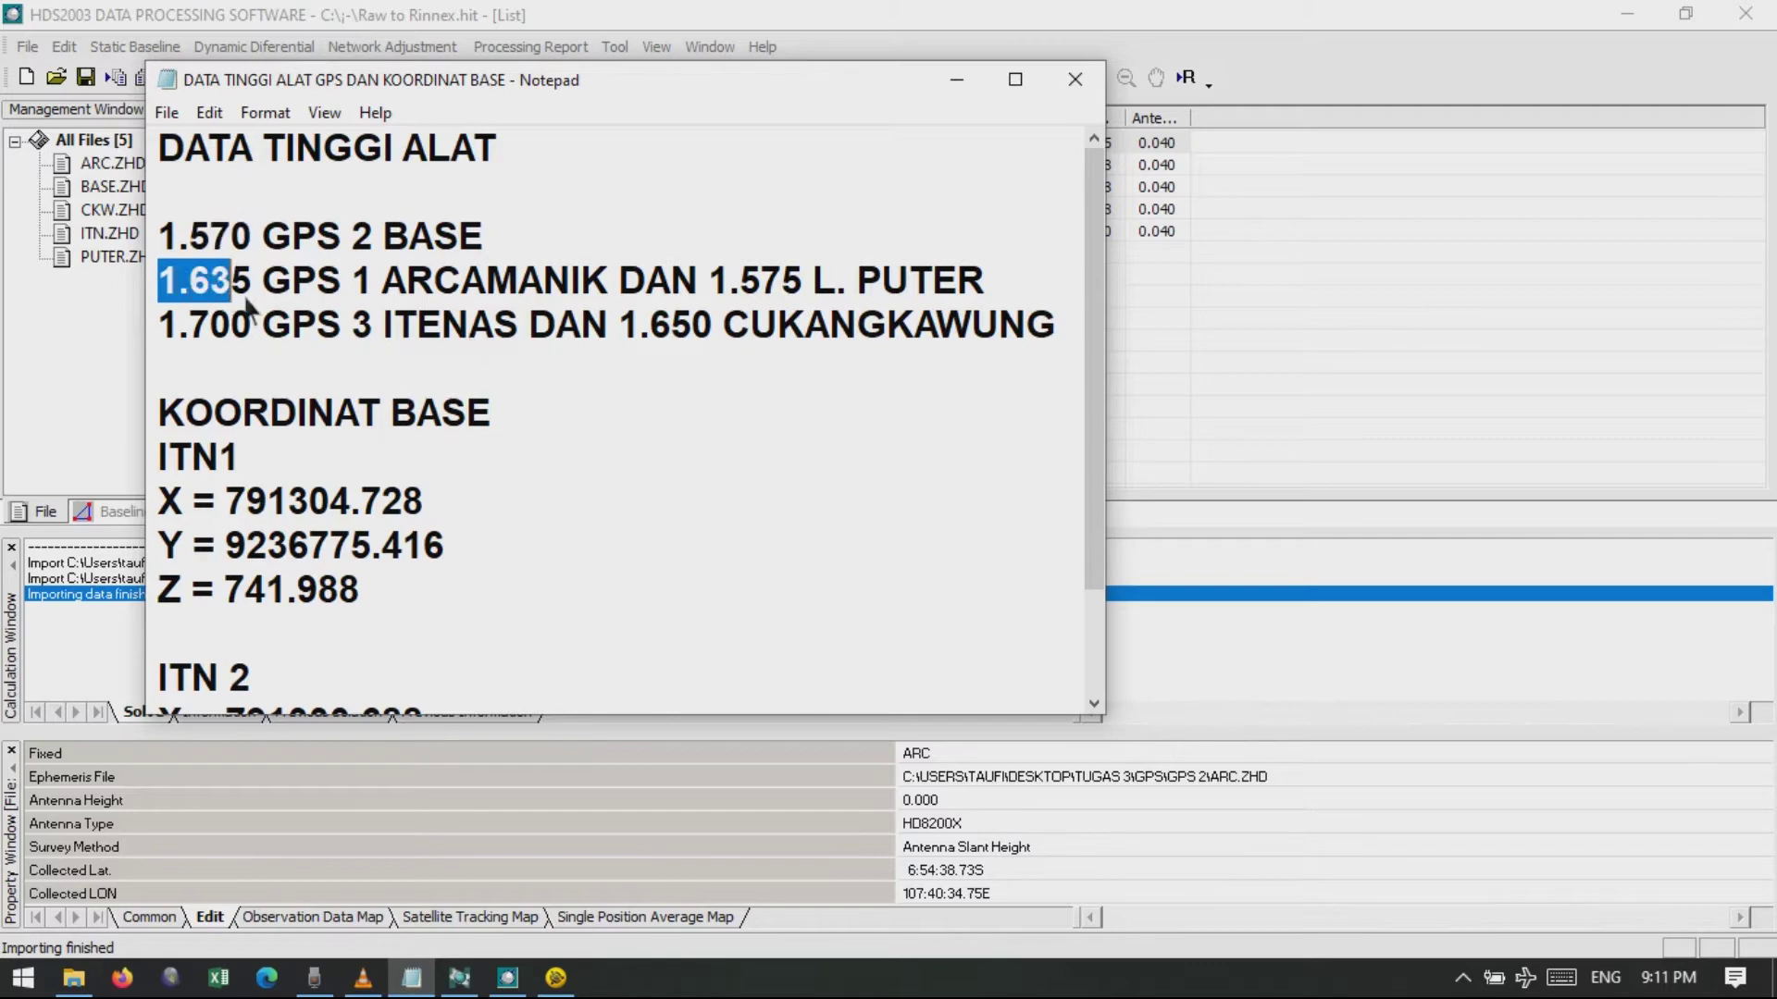
left_click(942, 779)
left_click(950, 802)
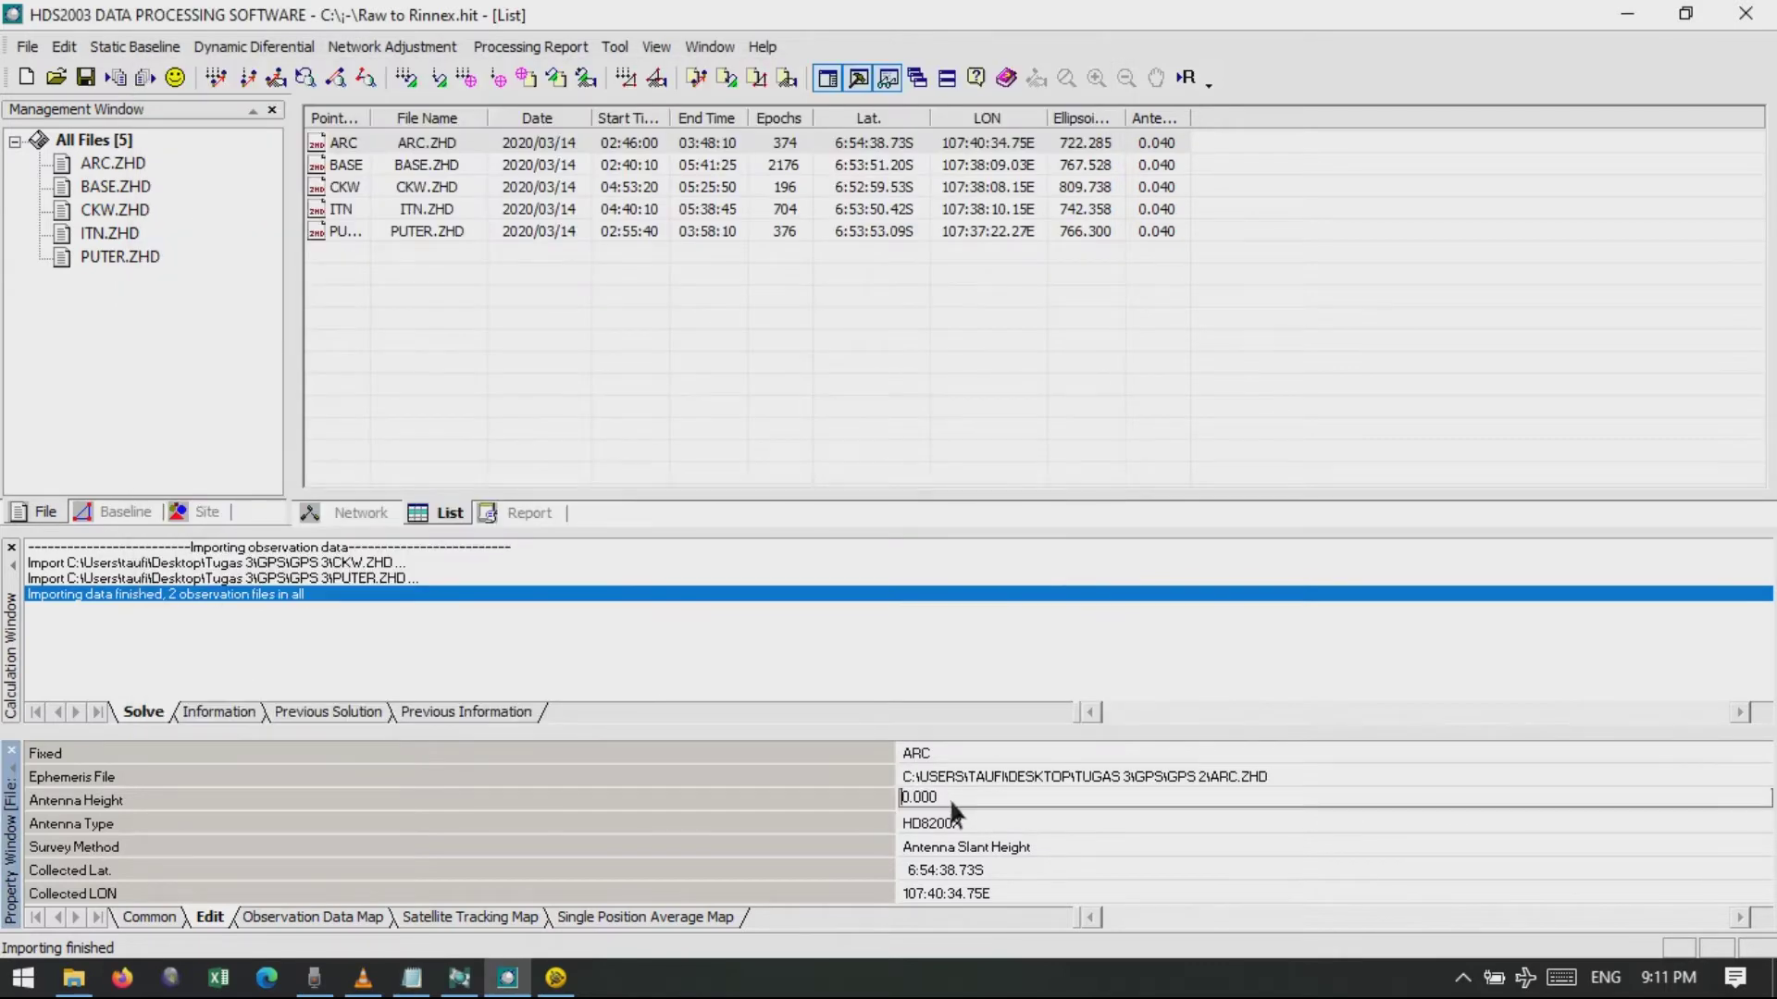
key("BackSpace")
key("BackSpace")
key("BackSpace")
key("BackSpace")
key("BackSpace")
type("1.635")
Look up the base's instrument height in the Notepad file and set the BASE.ZHD file's antenna height to 1.57.
left_click(448, 167)
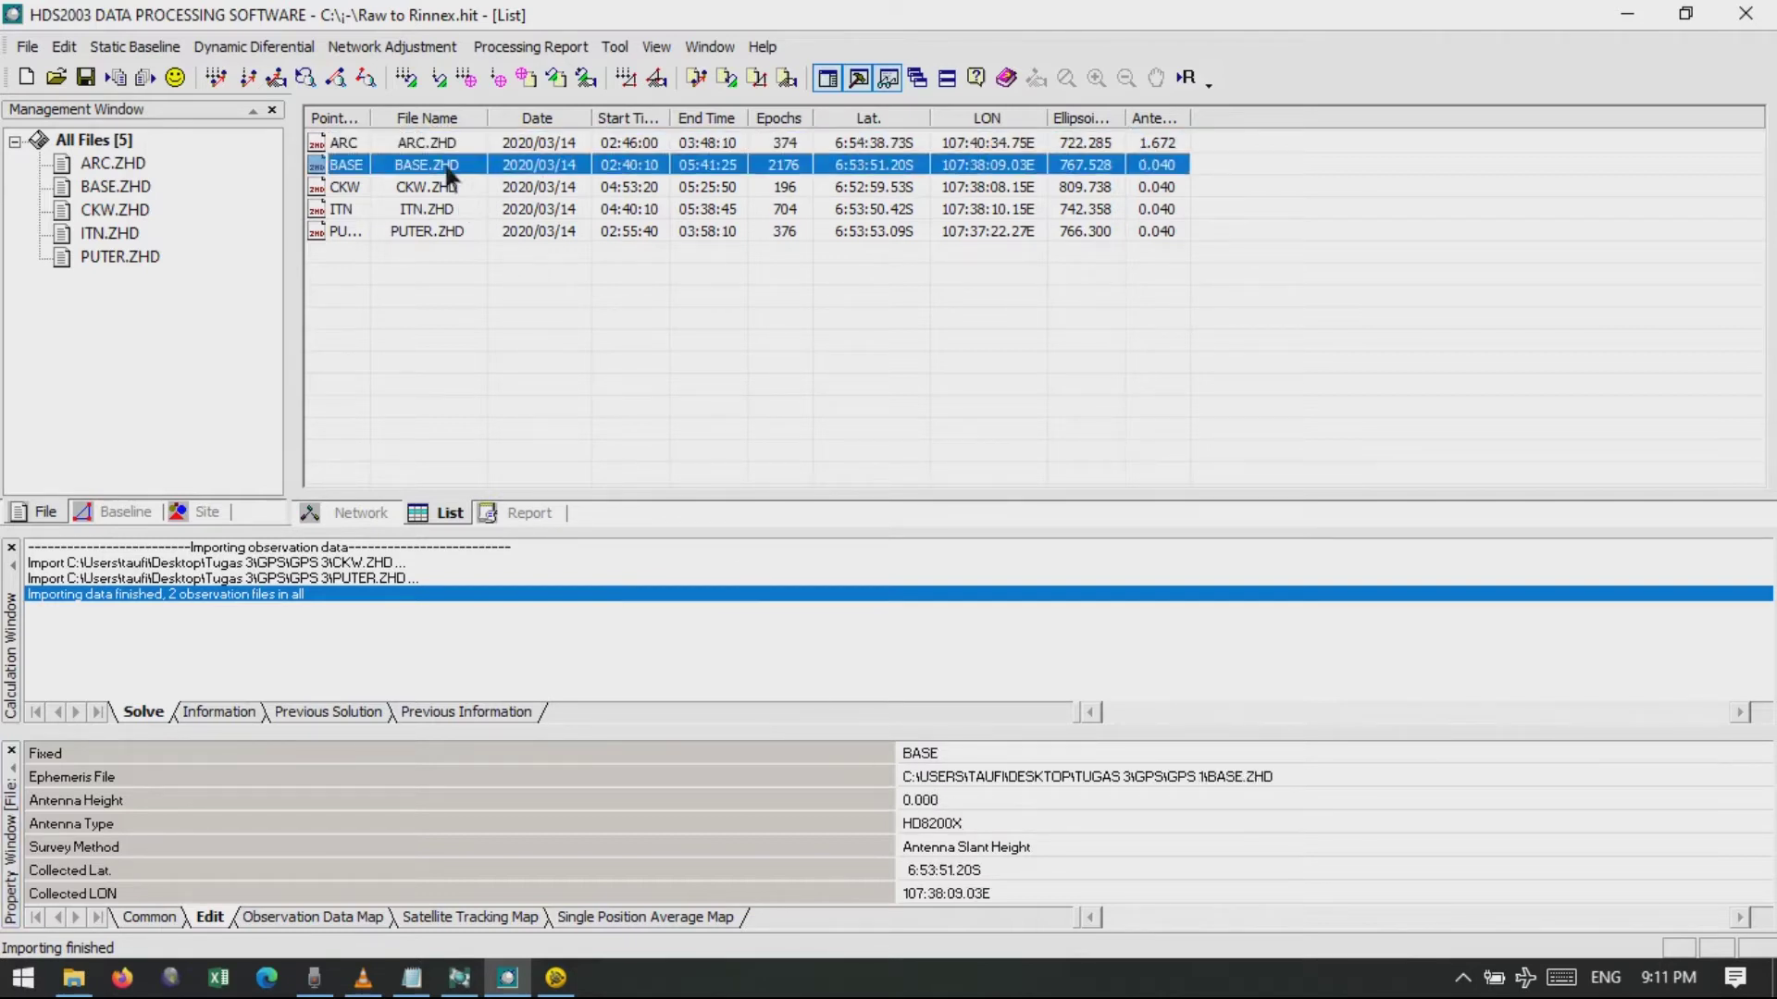
left_click(411, 978)
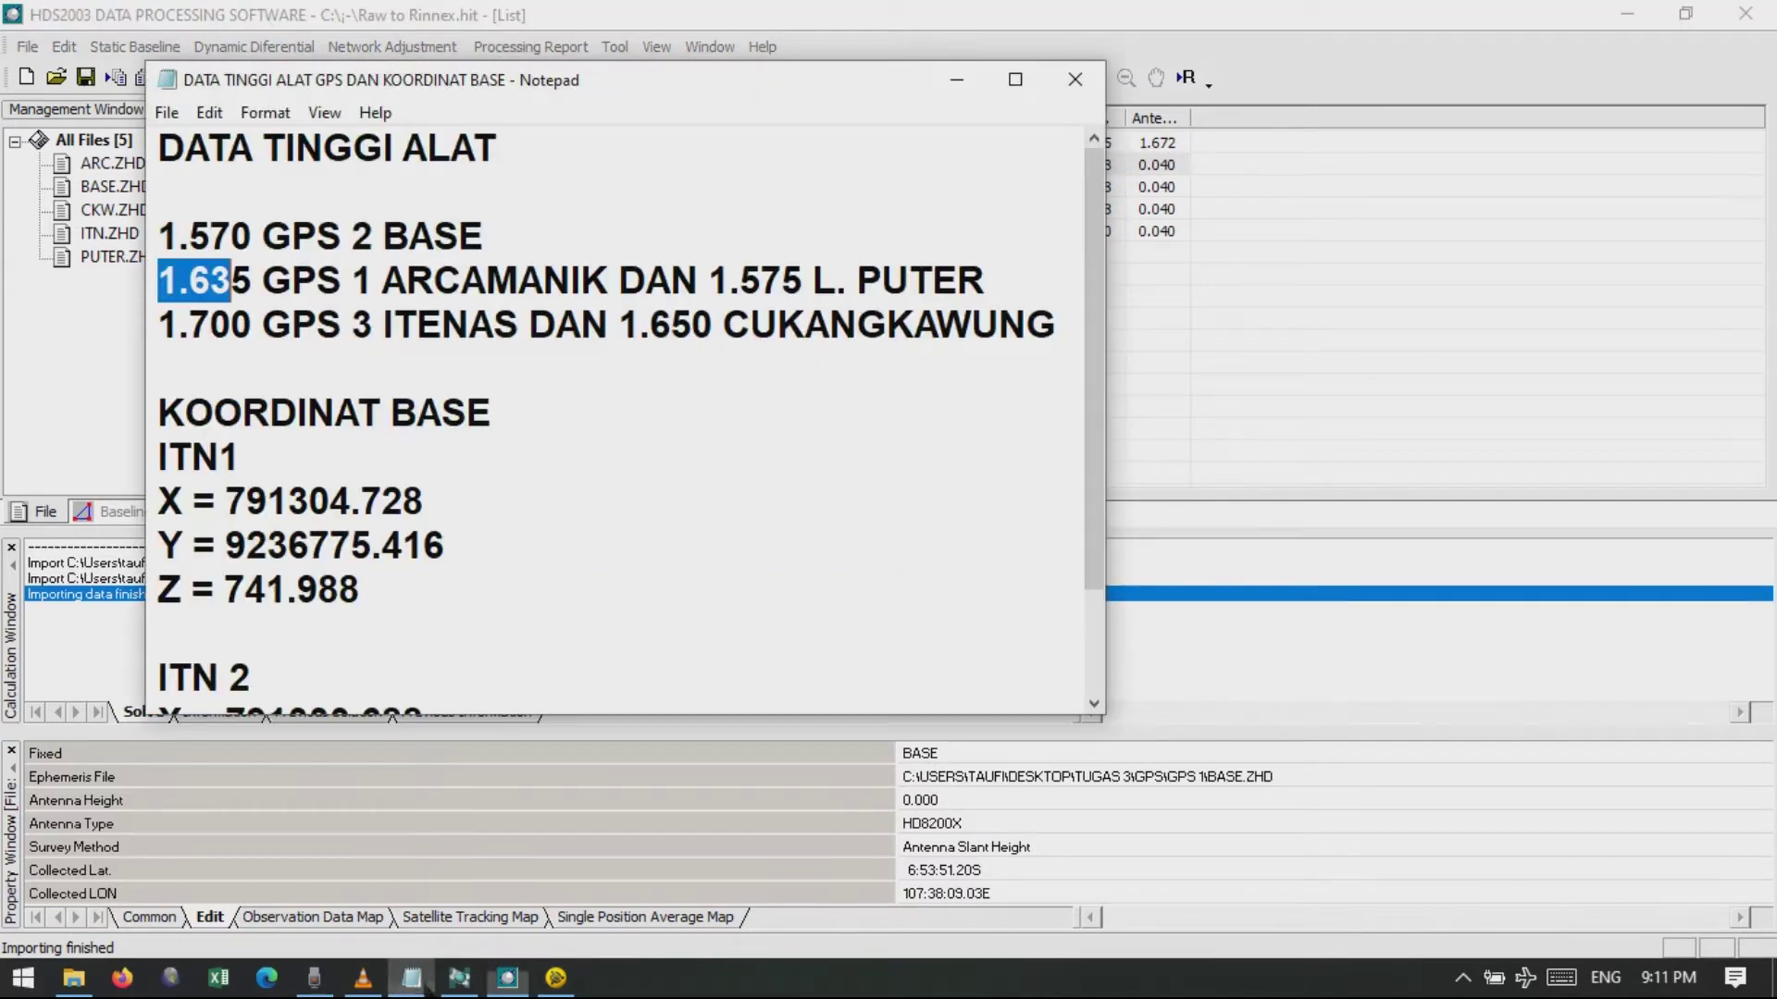
left_click_drag(161, 237, 252, 237)
left_click(986, 807)
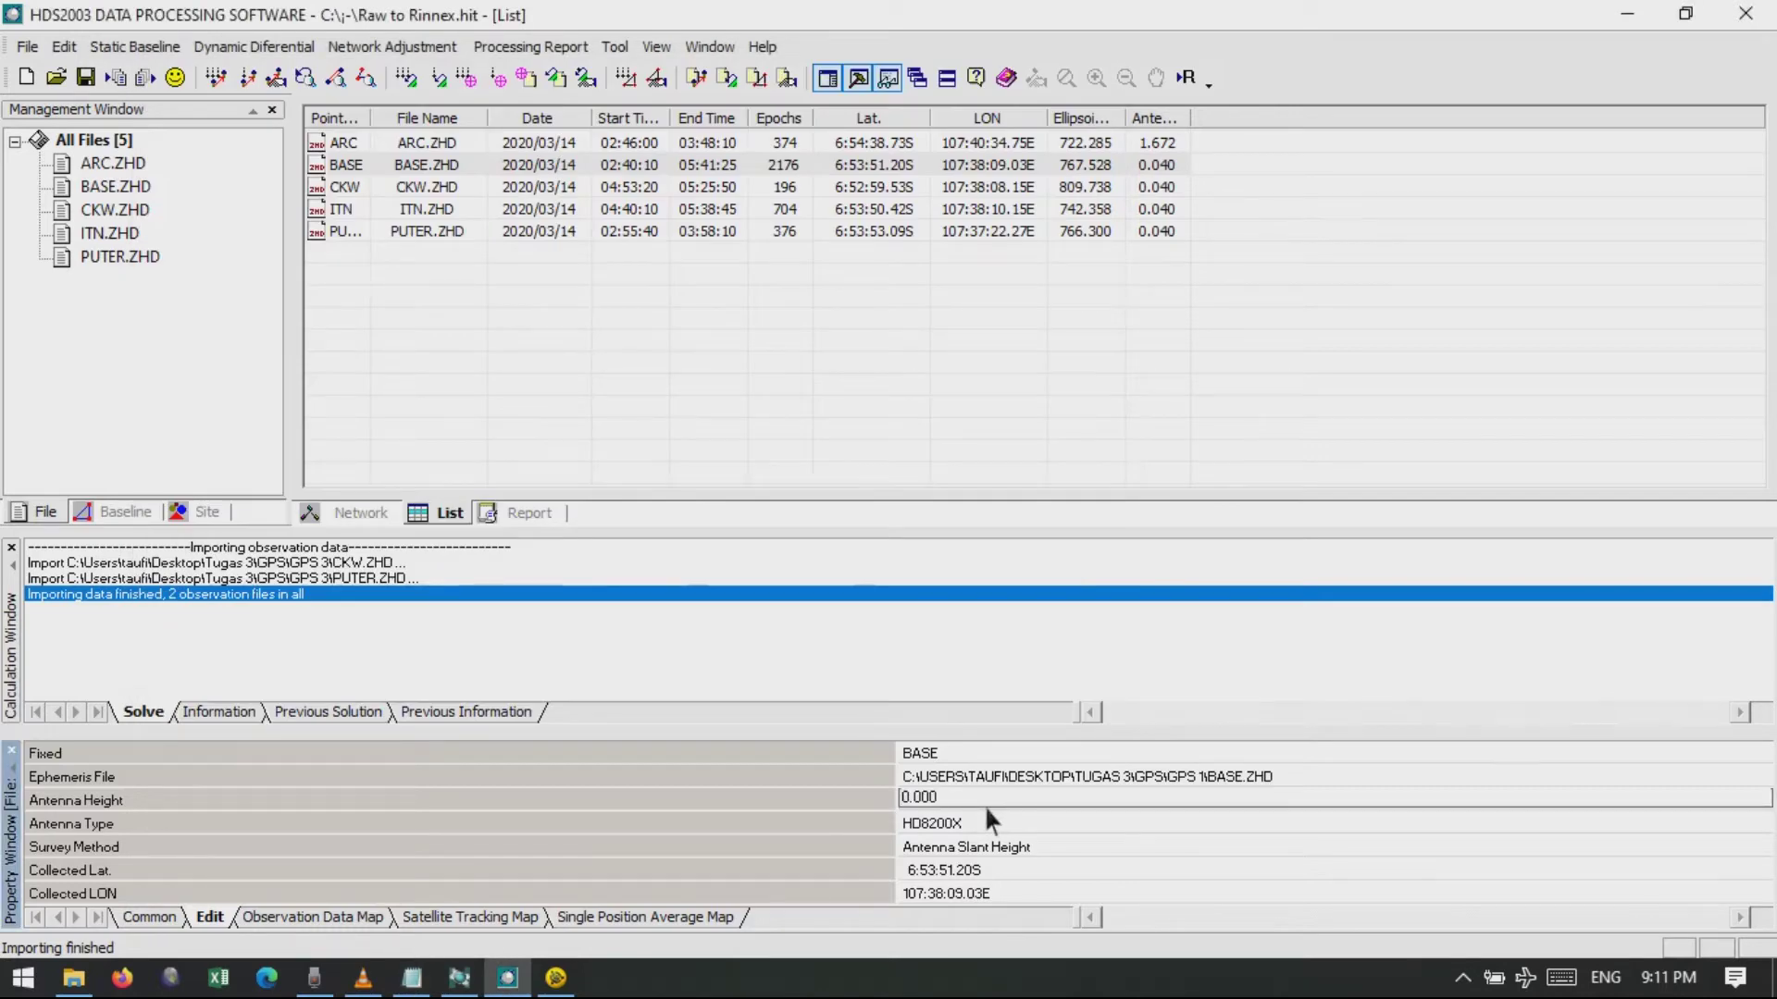
key("BackSpace")
key("BackSpace")
key("BackSpace")
key("BackSpace")
type("1.")
type("57")
Look up the Cukangkawung instrument height in the Notepad file and set the CKW.ZHD file's antenna height to 1.650.
left_click(410, 186)
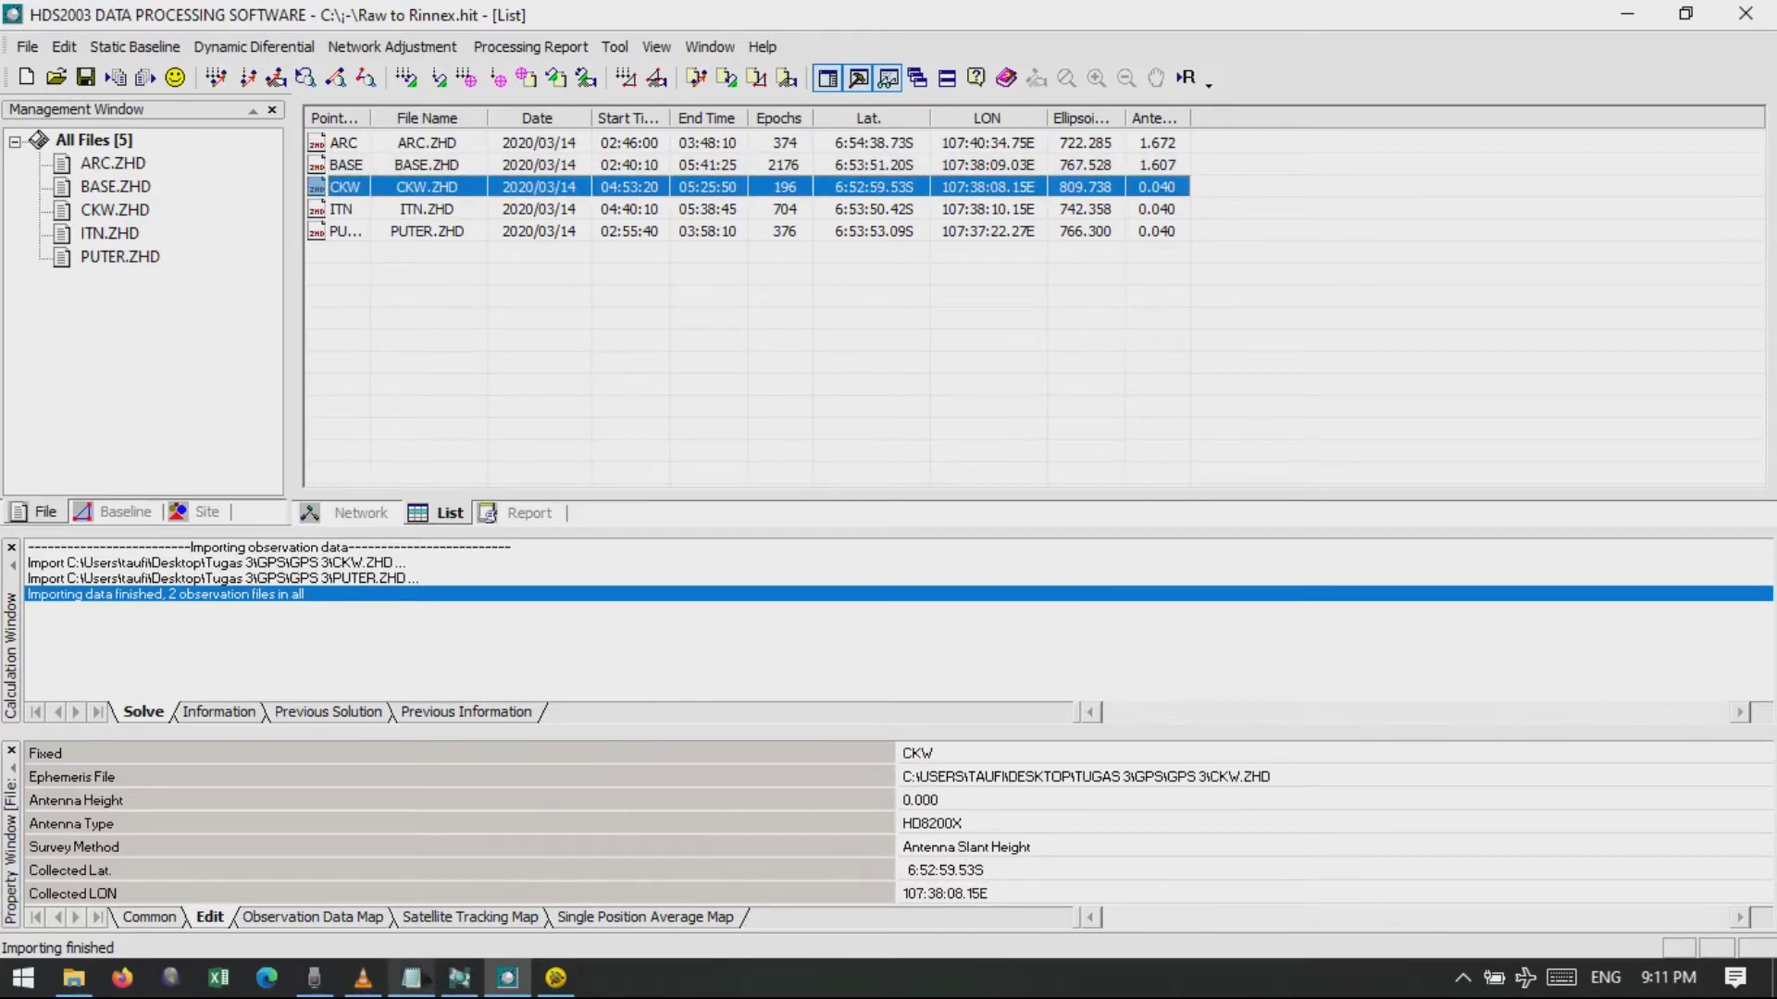
left_click(411, 978)
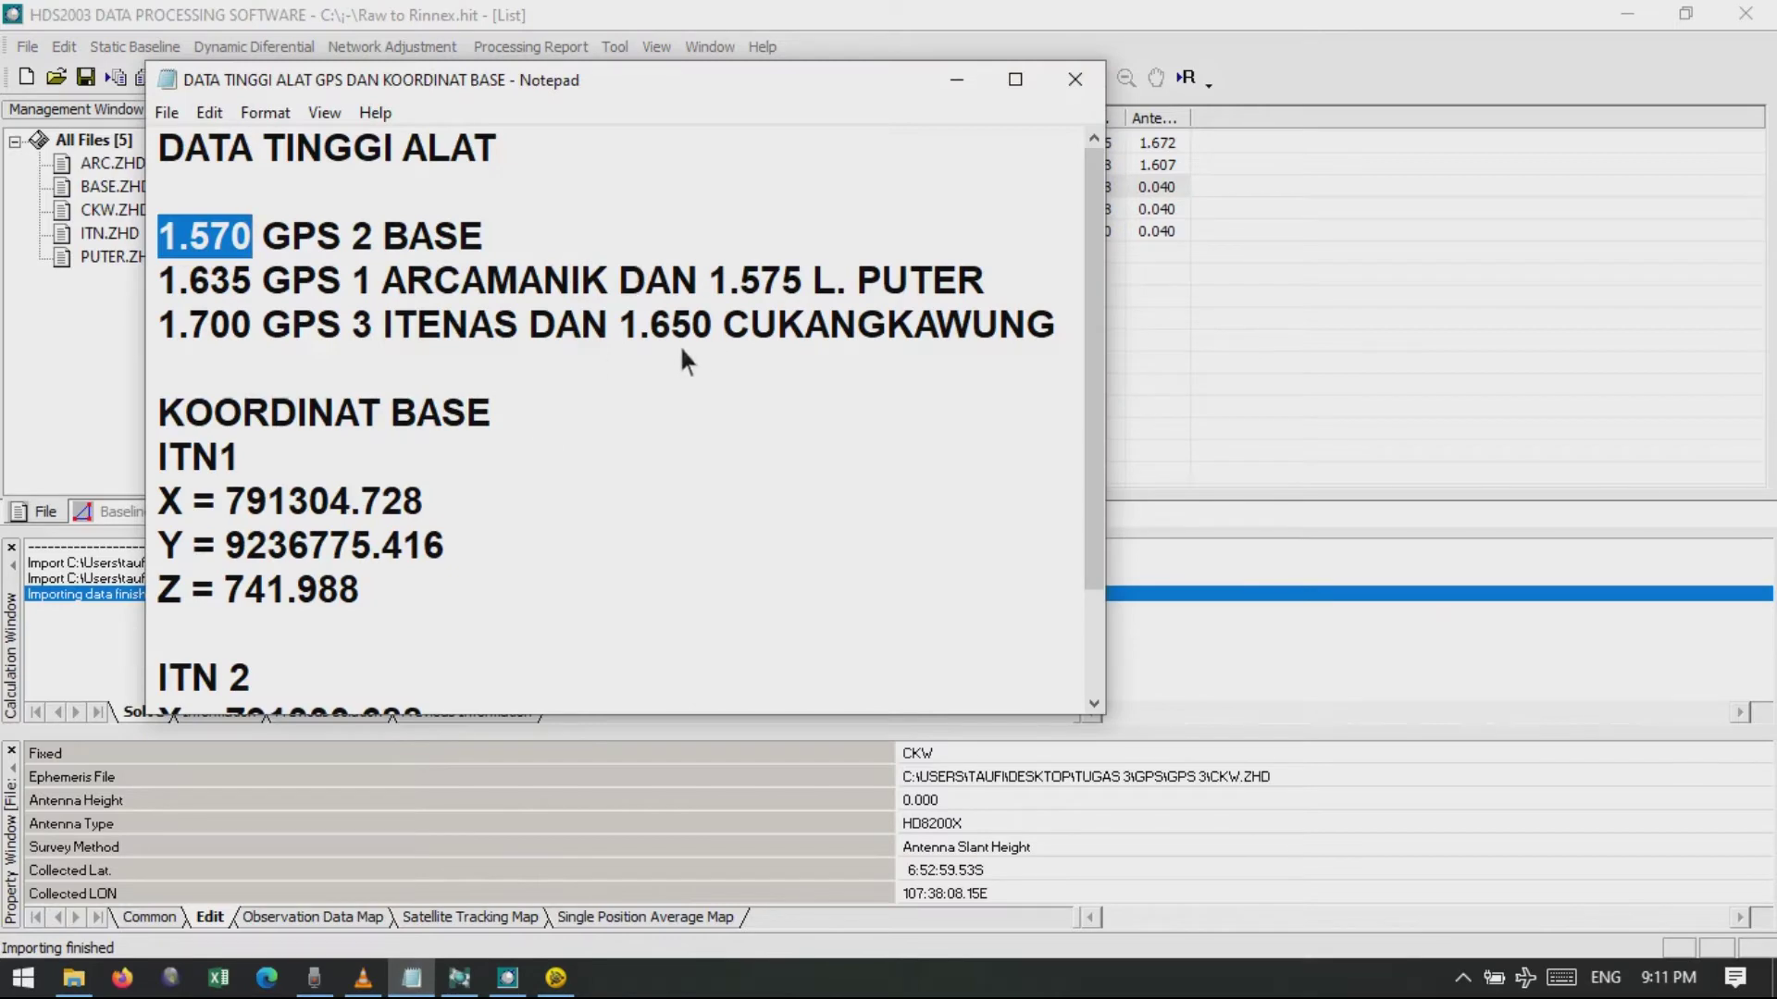
left_click_drag(620, 326, 692, 325)
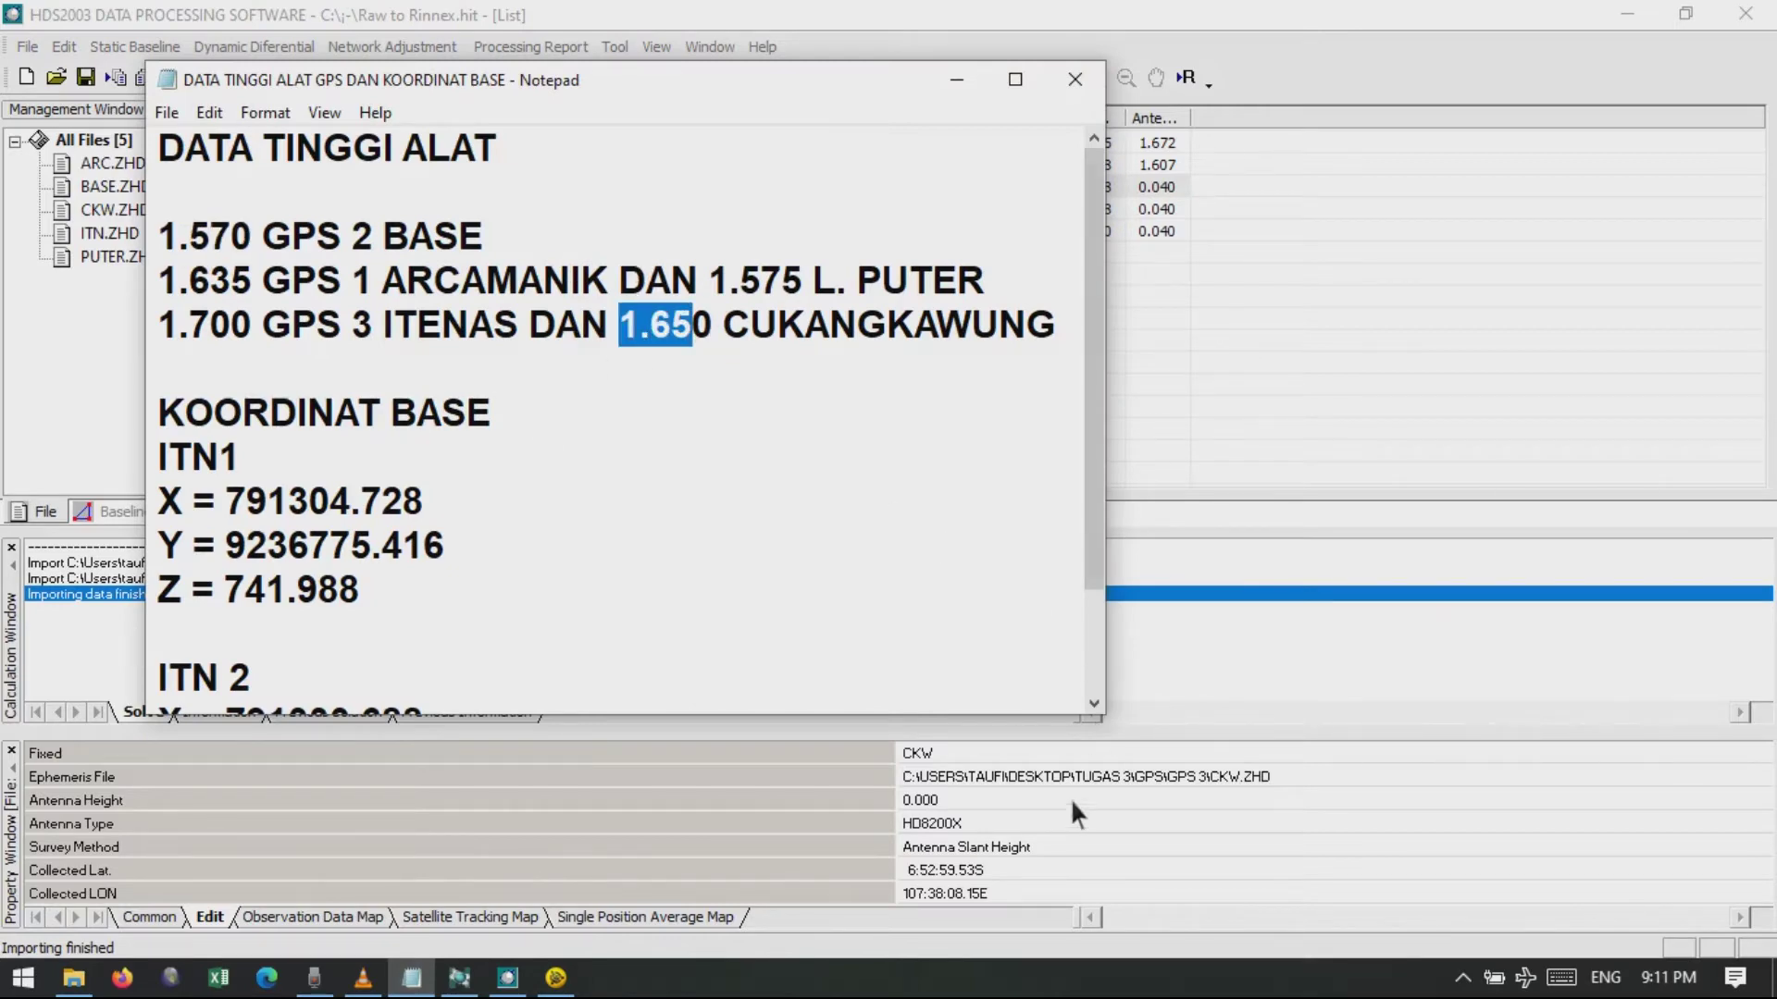
left_click(1044, 803)
left_click(1042, 803)
key("BackSpace")
key("BackSpace")
key("BackSpace")
key("BackSpace")
key("BackSpace")
type("1.650")
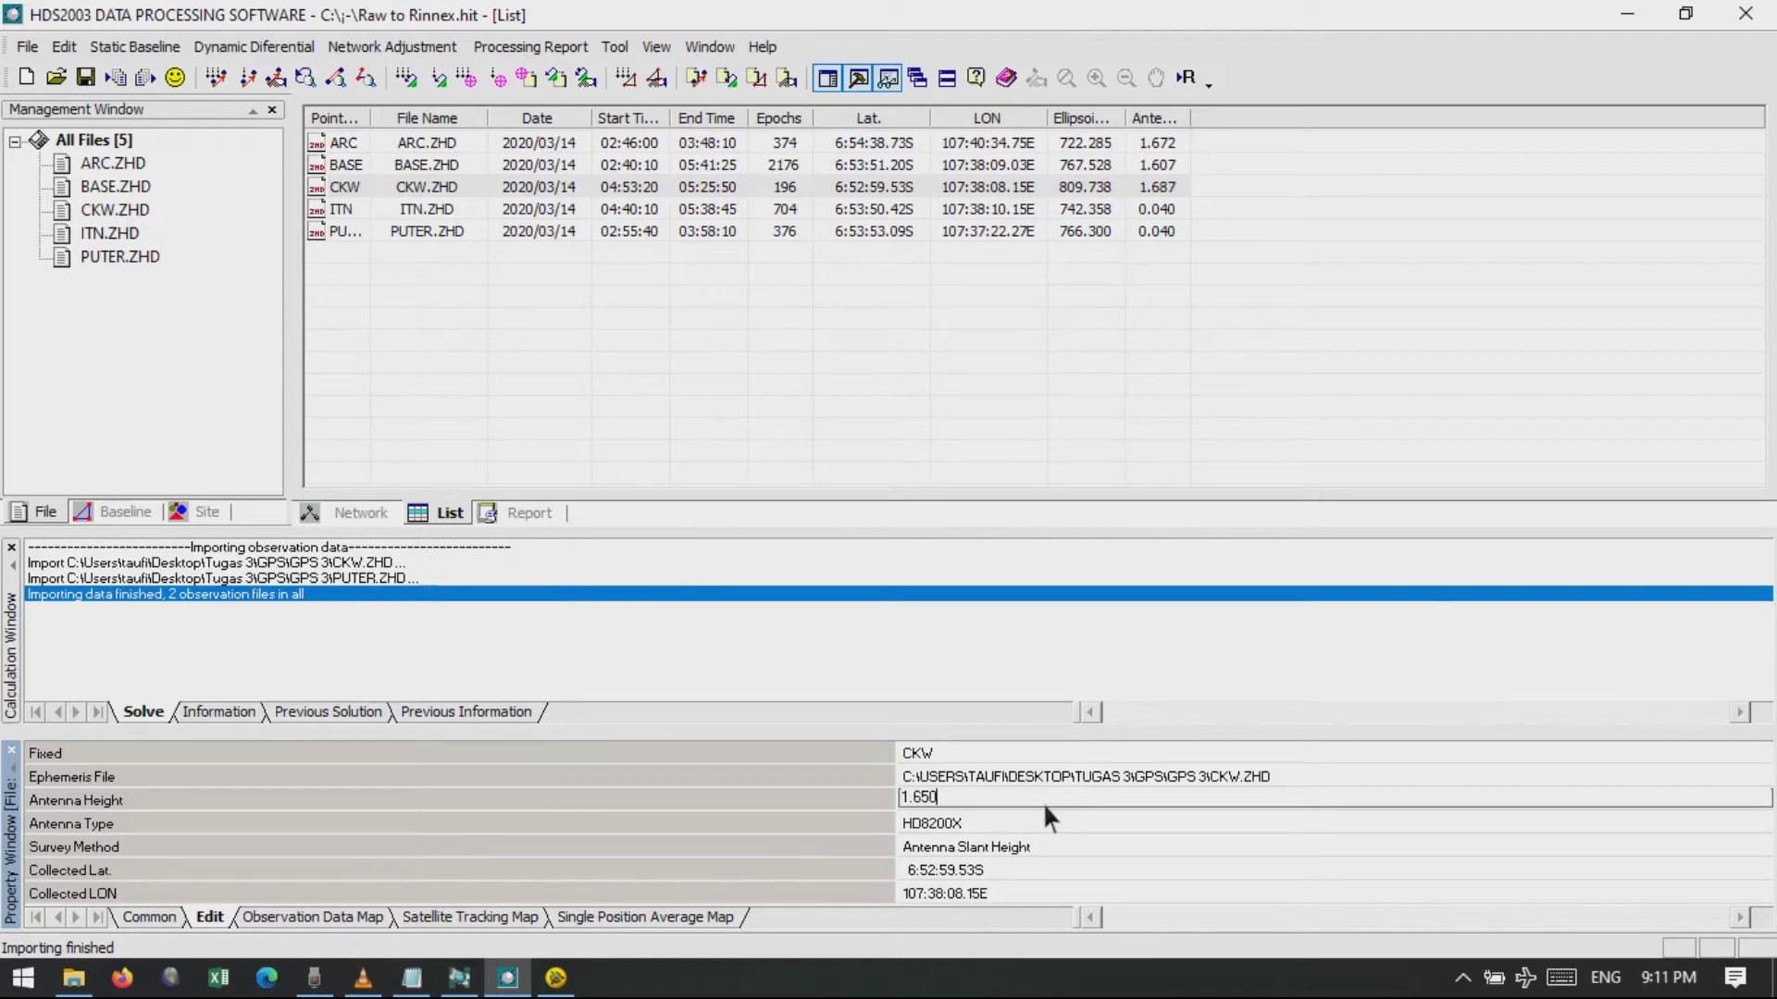
Look up the Itenas instrument height in the Notepad file and set the ITN.ZHD file's antenna height to 1.7.
left_click(427, 211)
left_click(412, 978)
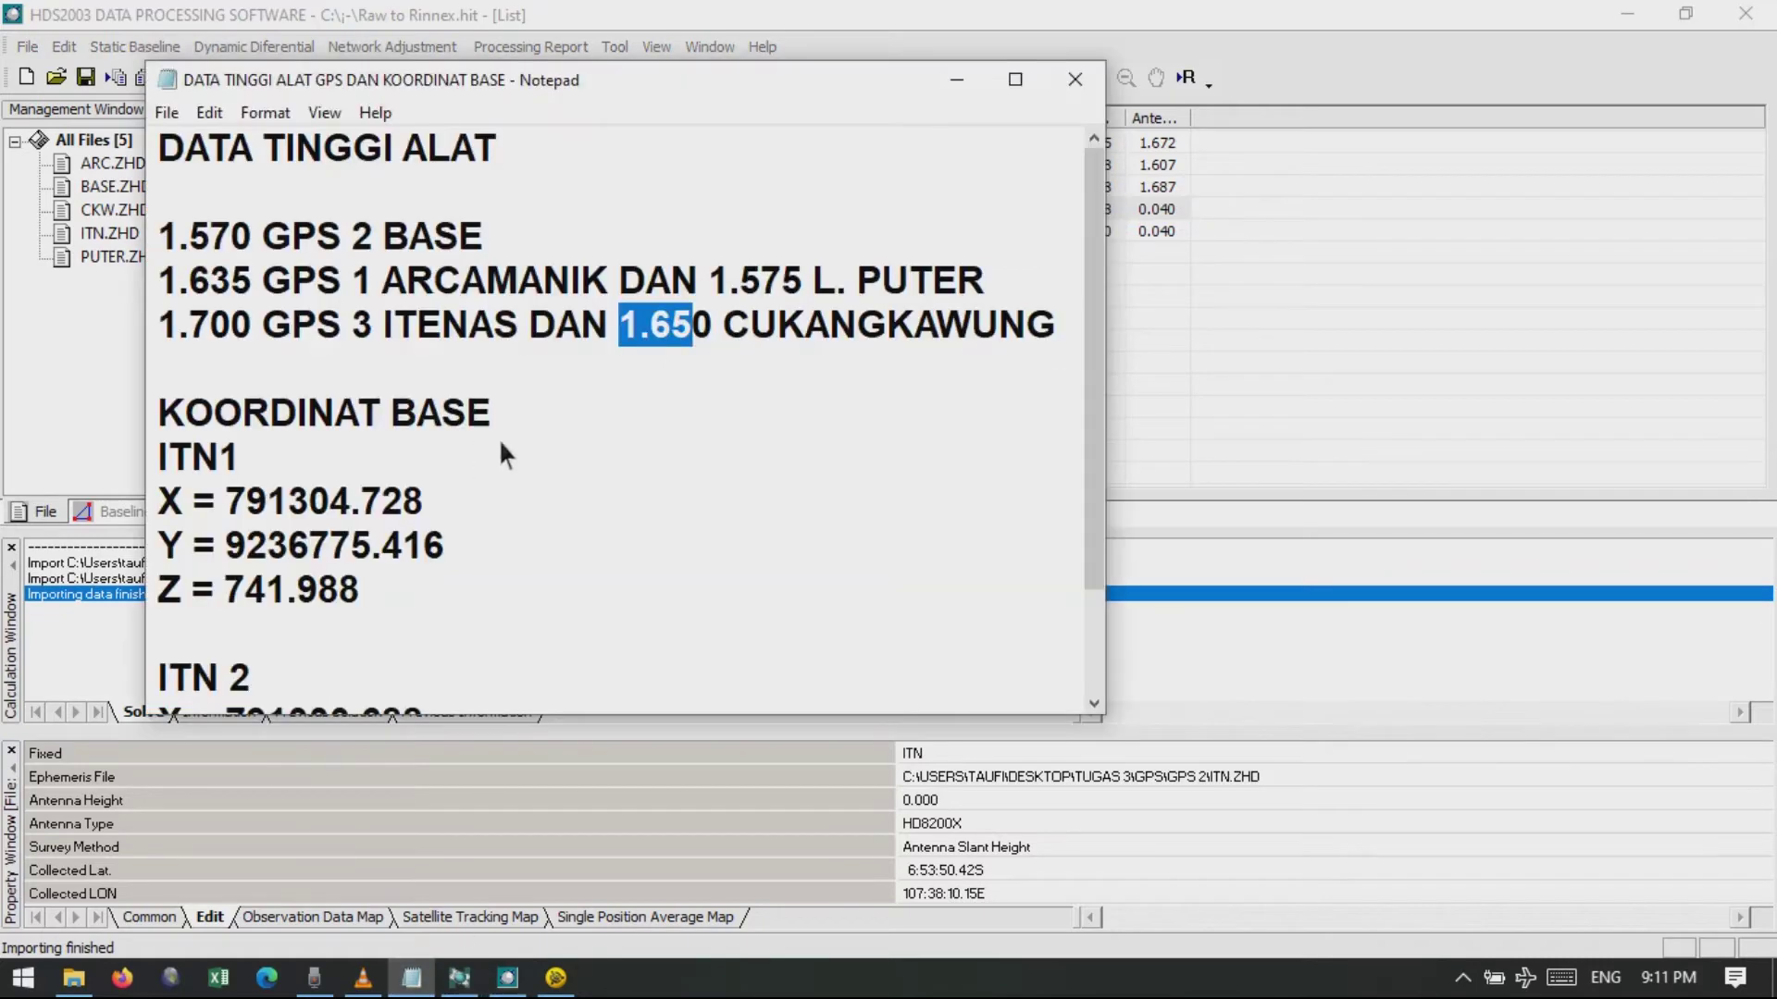
left_click_drag(167, 333, 222, 352)
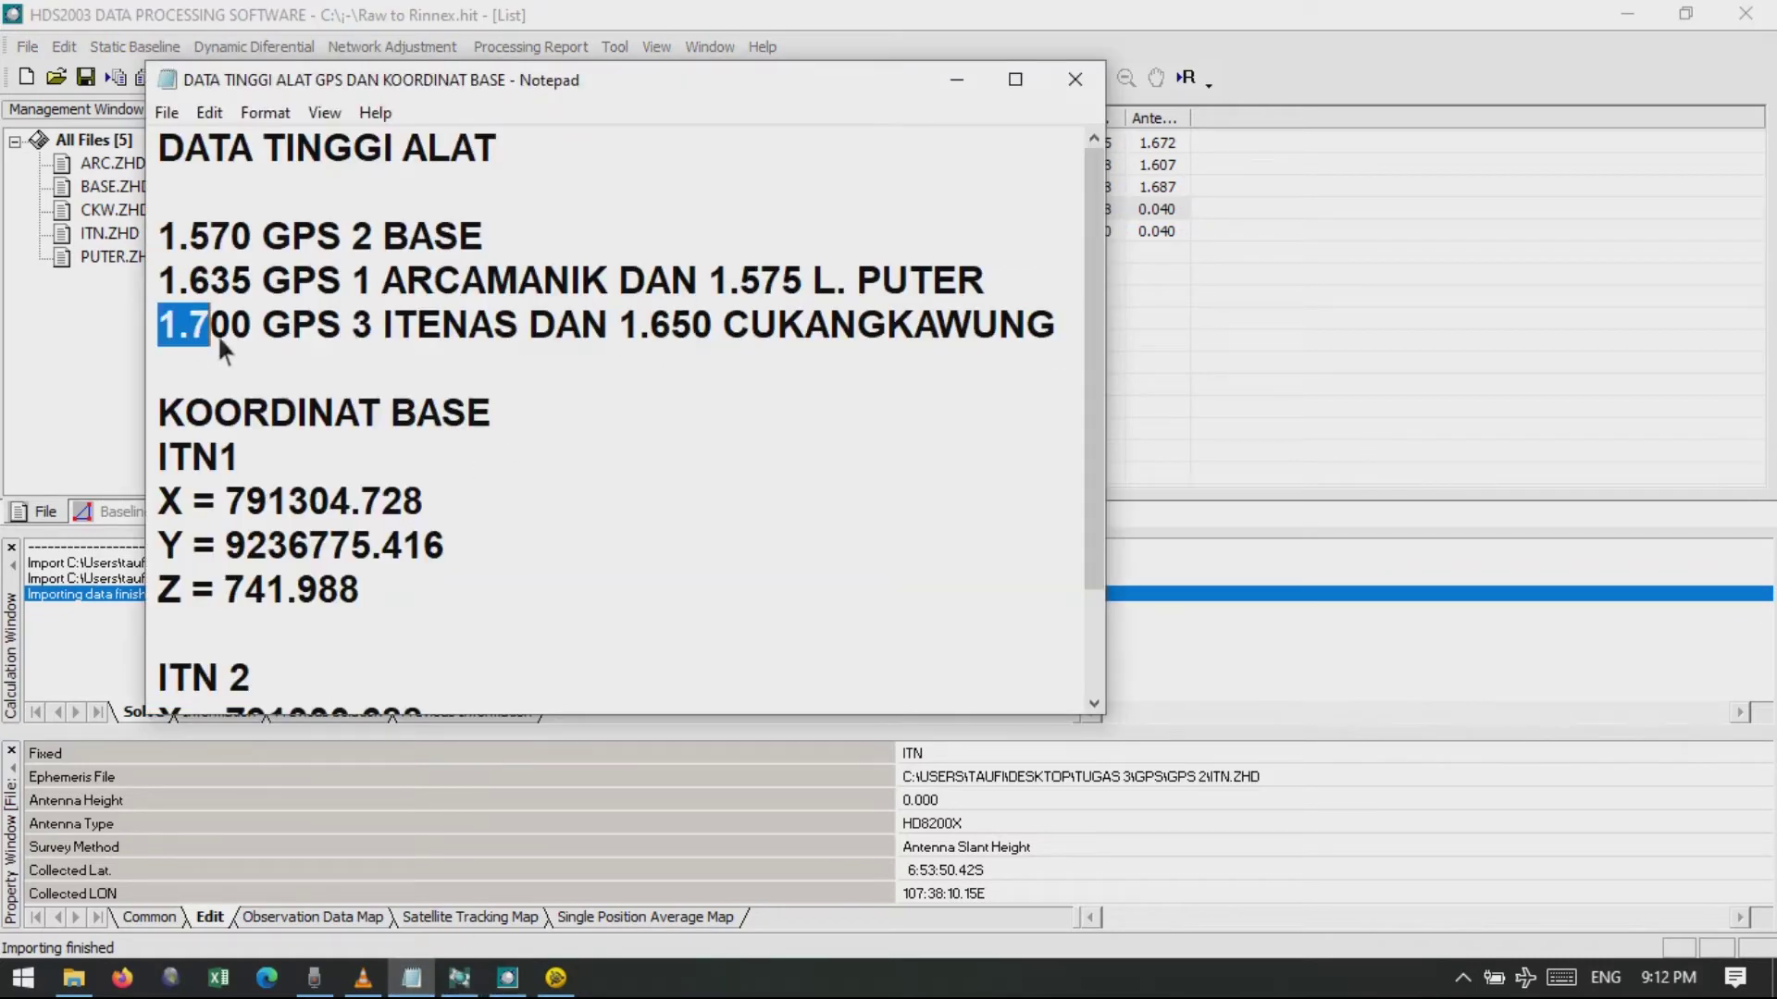
left_click(957, 802)
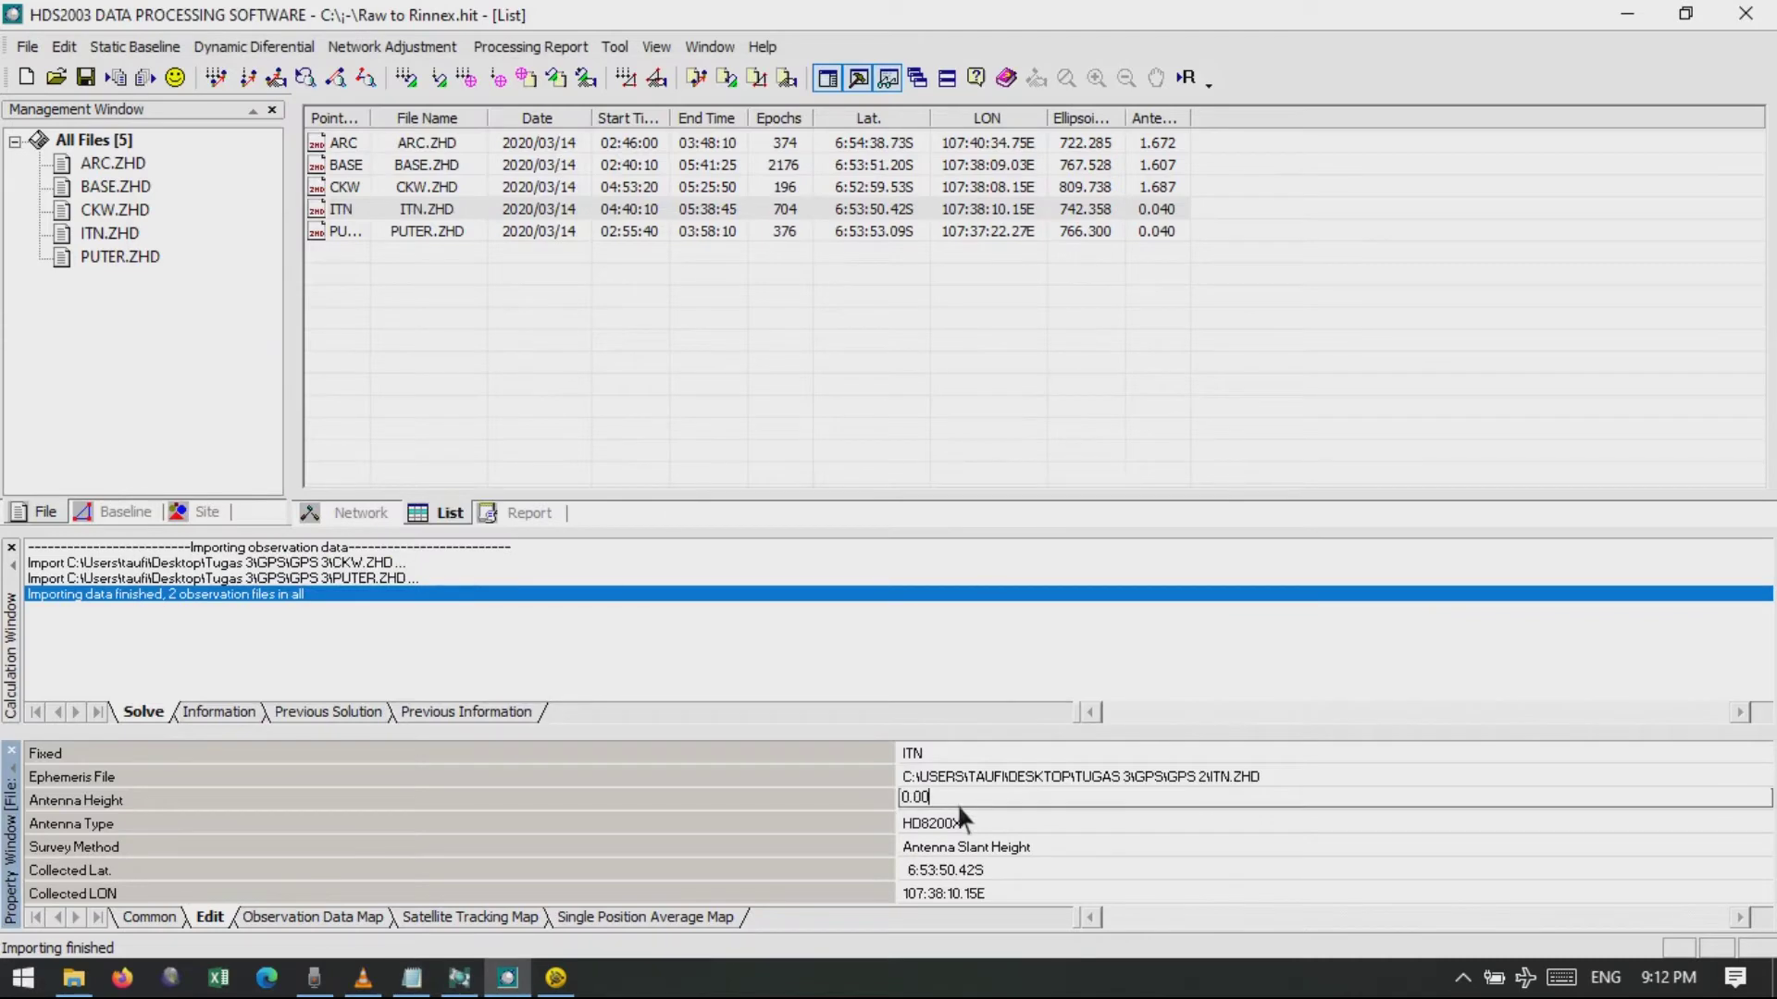
type("1.7")
left_click(379, 232)
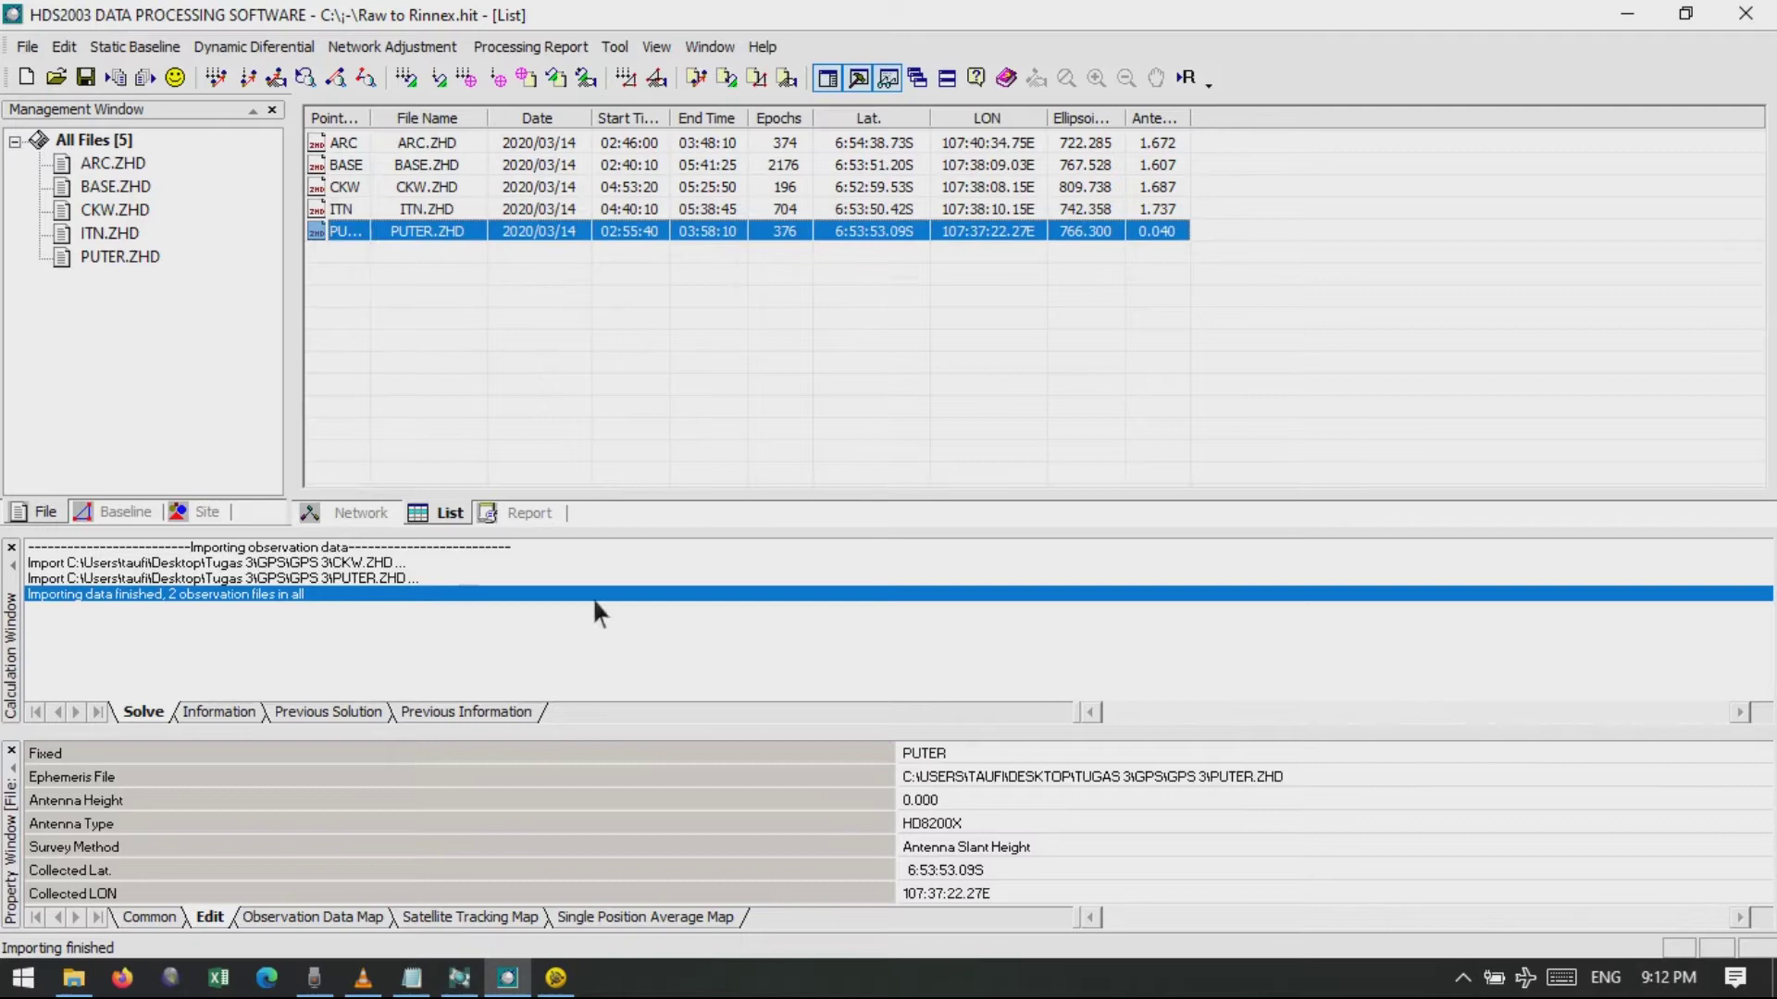
left_click(974, 803)
left_click(974, 805)
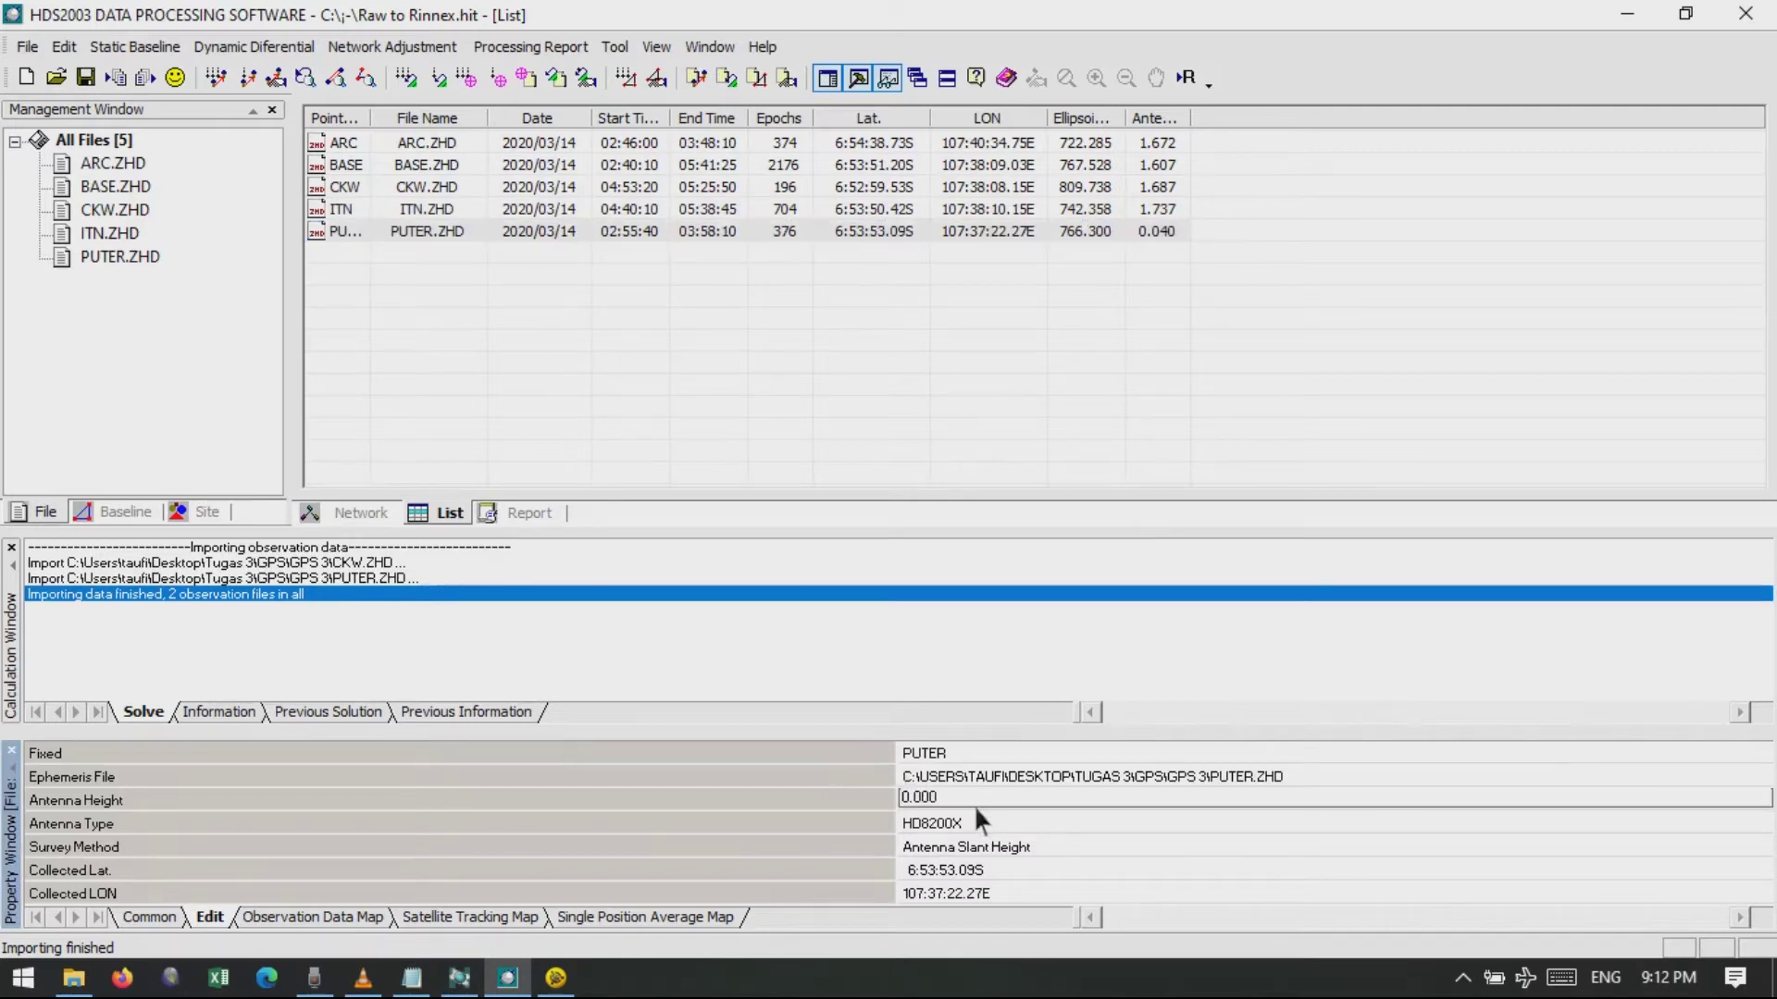
key("BackSpace")
key("BackSpace")
key("BackSpace")
key("BackSpace")
key("BackSpace")
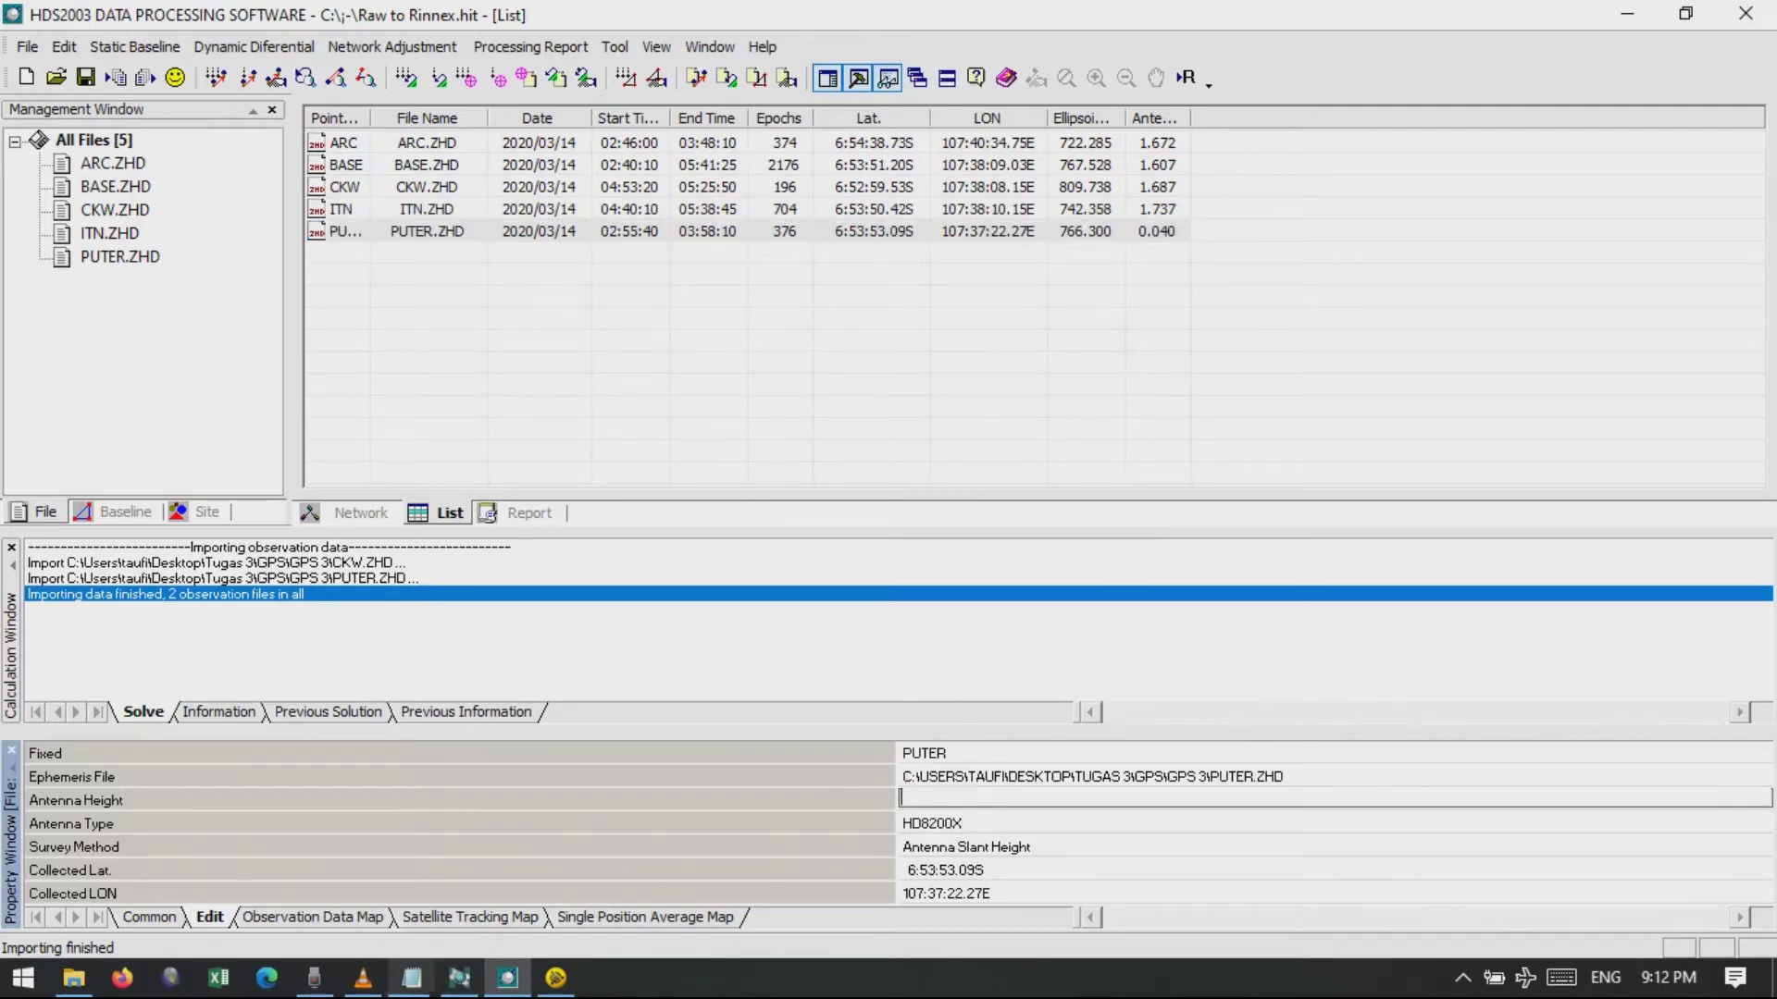
left_click(412, 978)
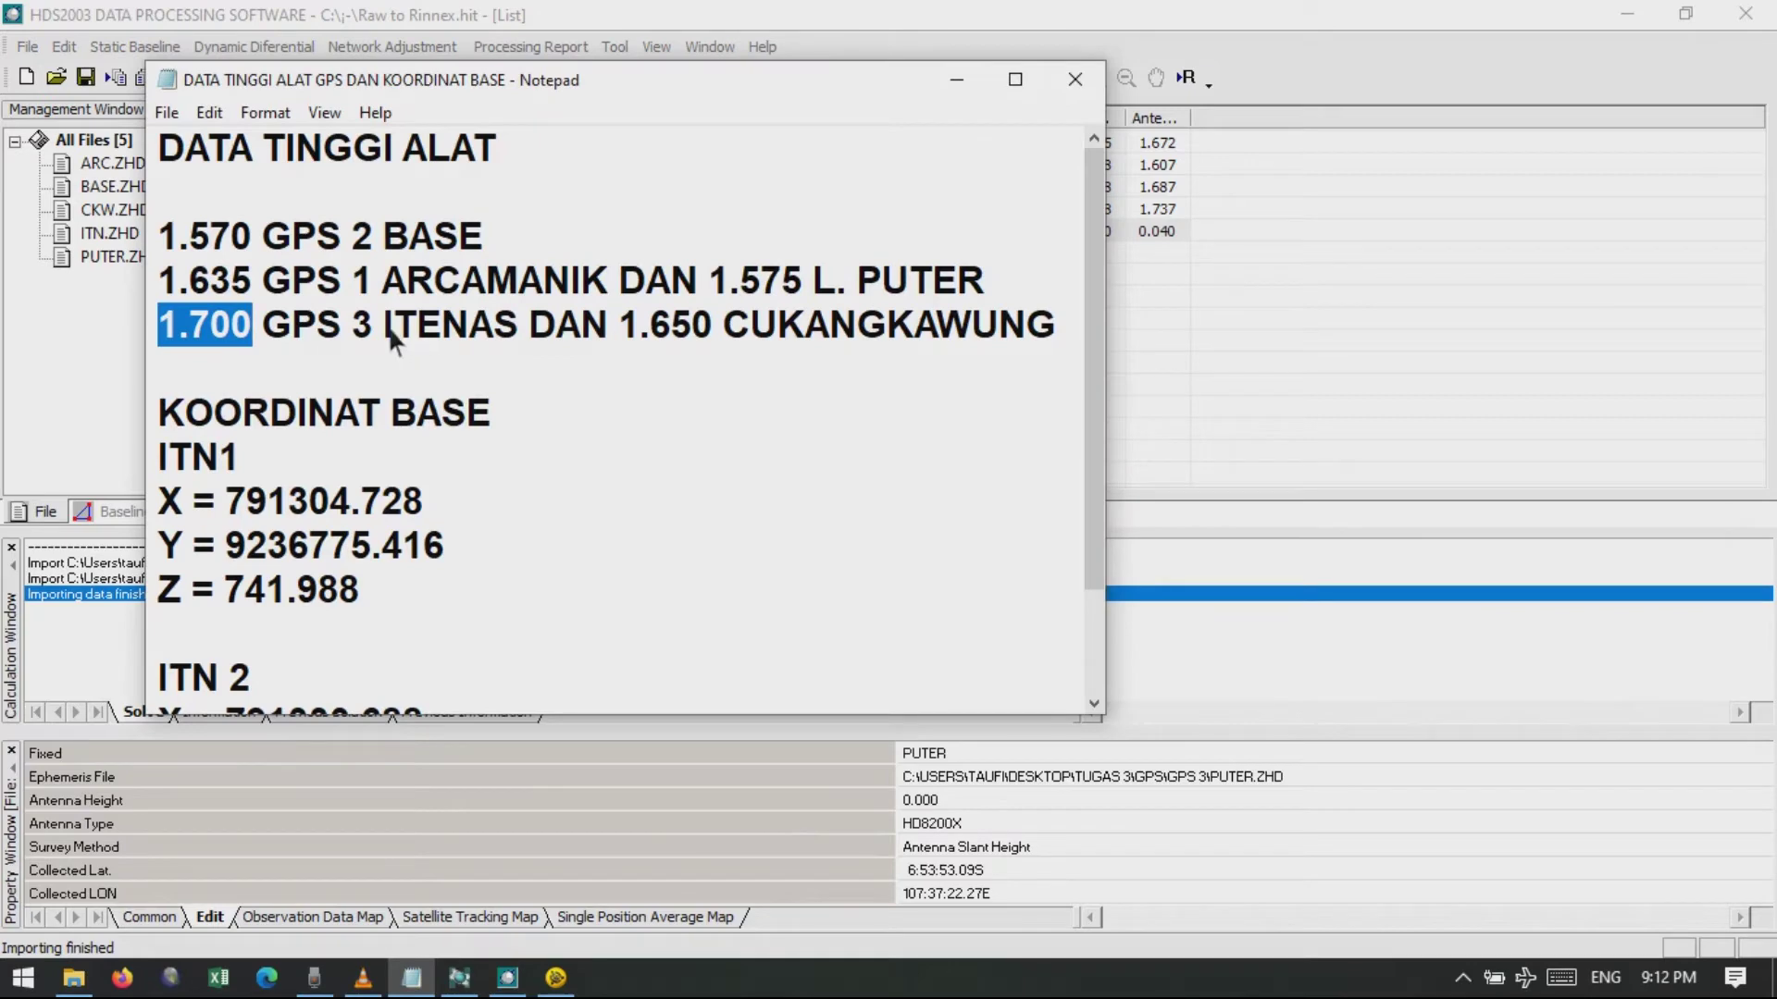
left_click(996, 807)
key("BackSpace")
key("BackSpace")
key("BackSpace")
key("BackSpace")
key("BackSpace")
type("1.575")
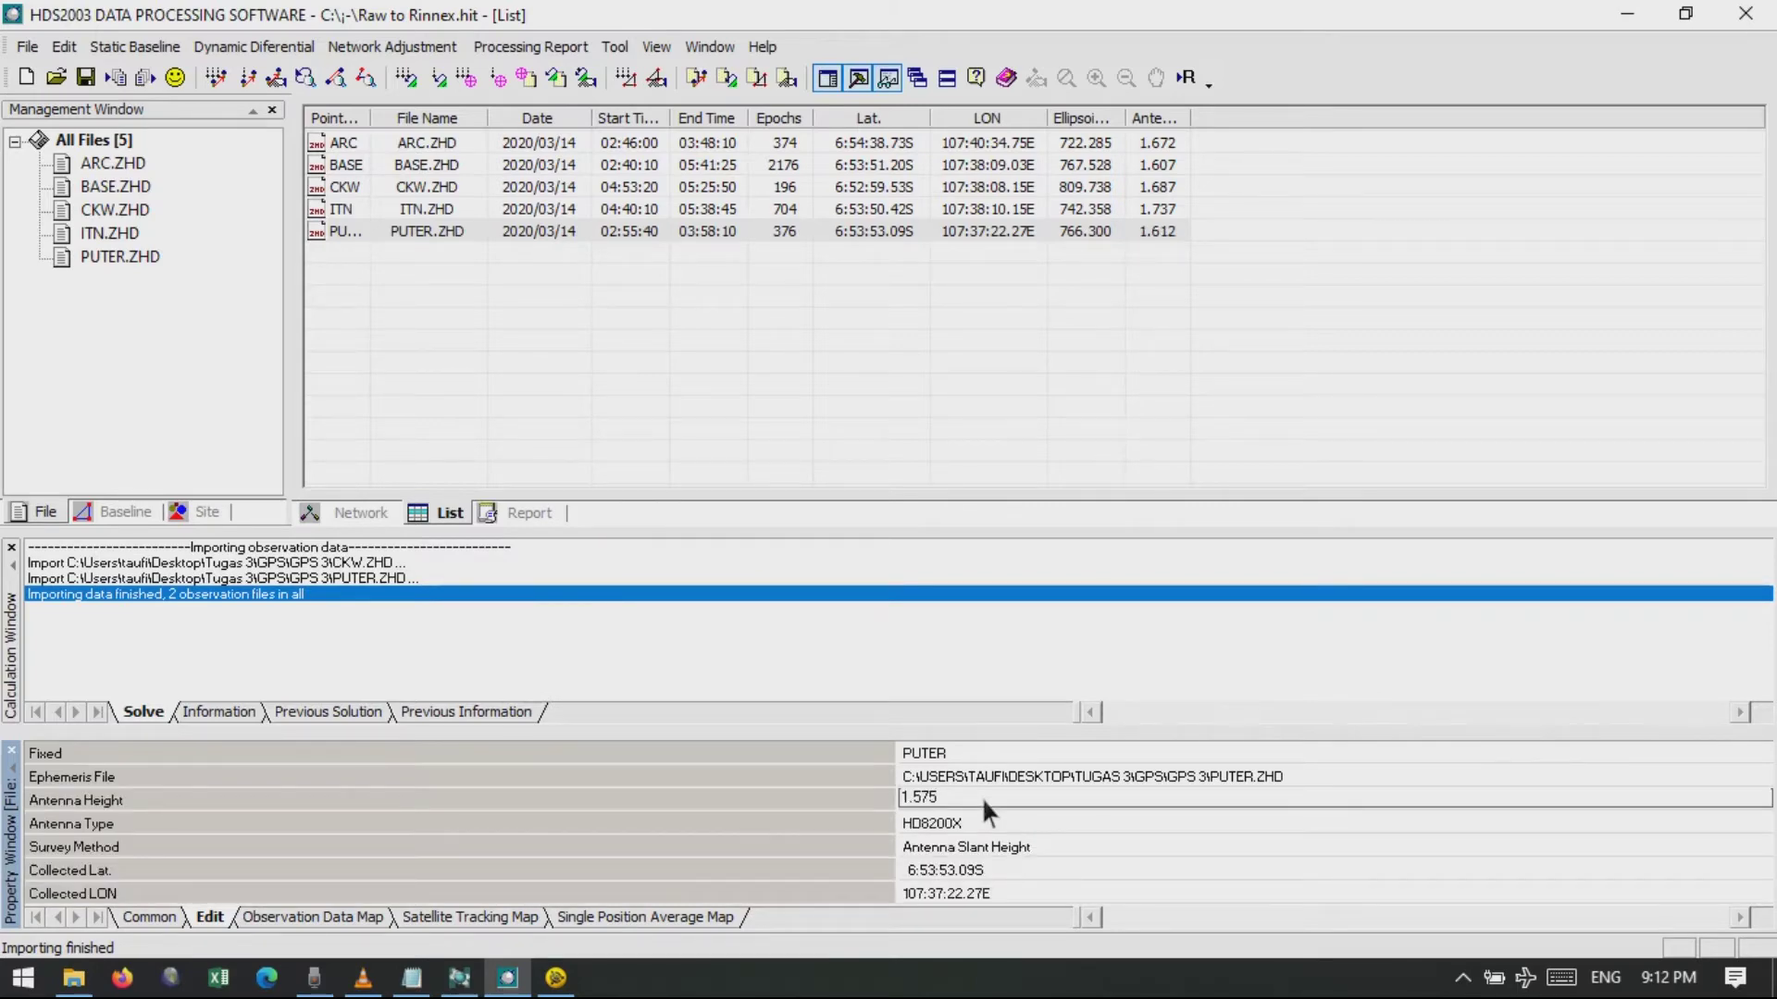
left_click(565, 297)
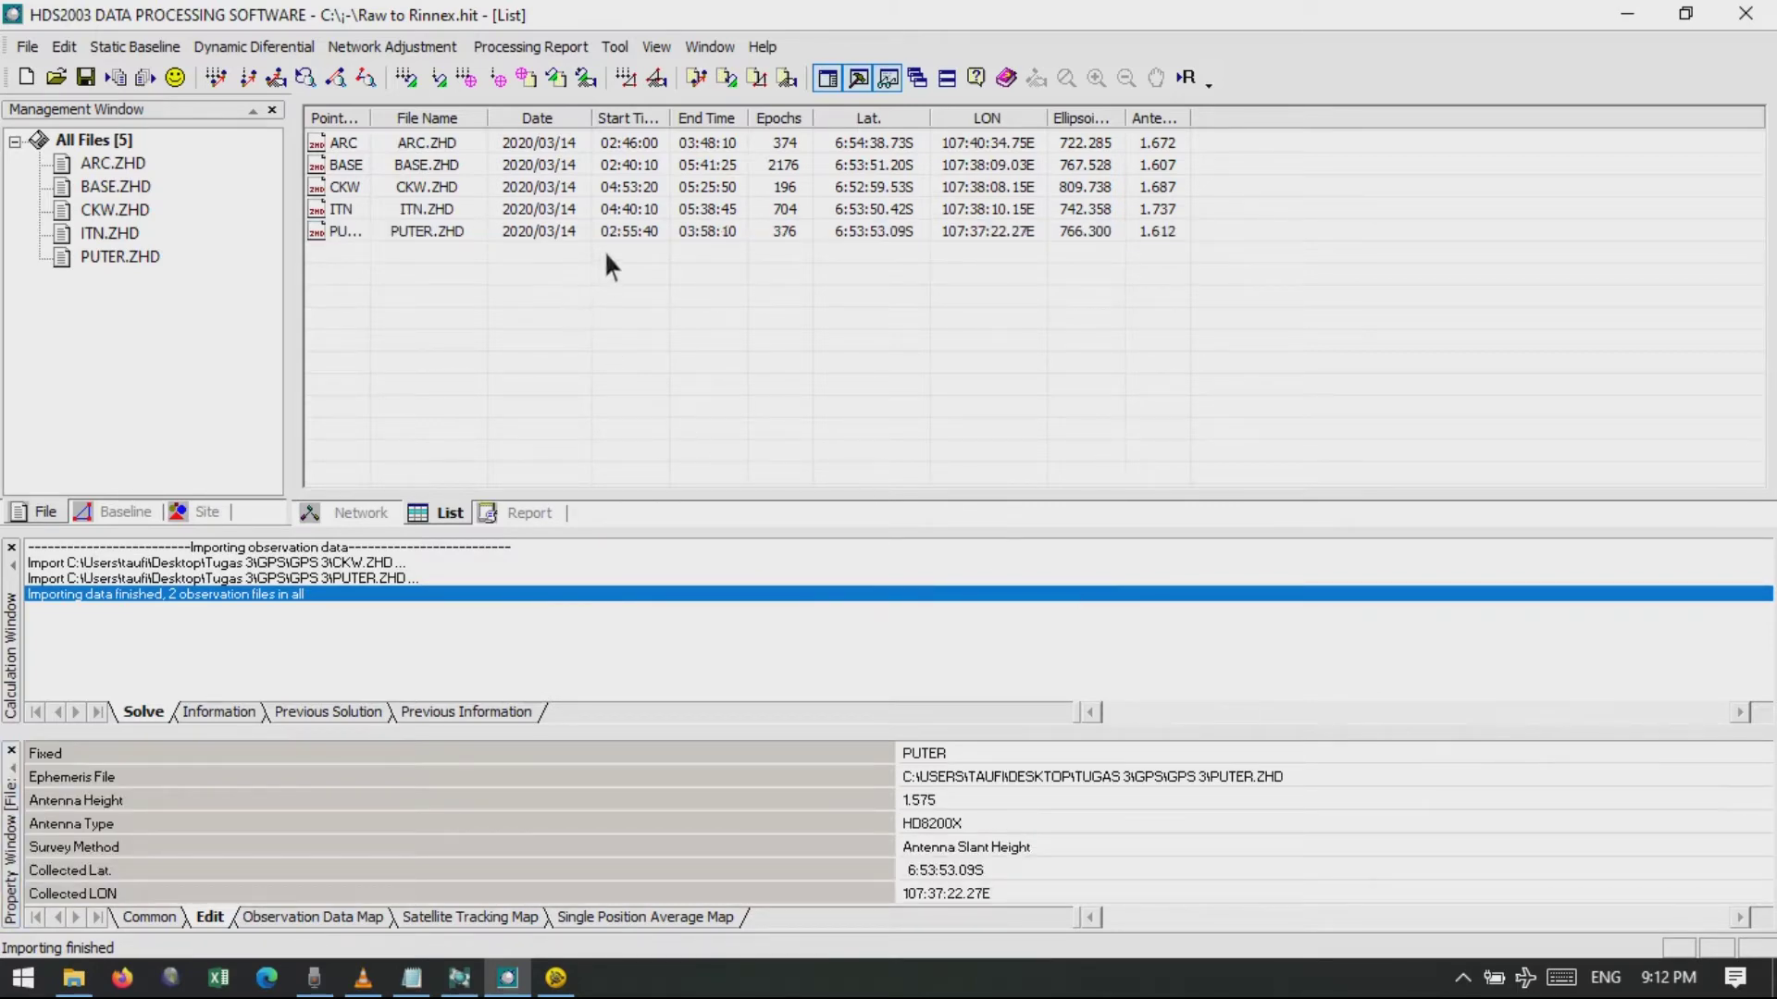
Select all the observation files from ARC to PUTER and convert them to RINEX.
left_click(668, 232)
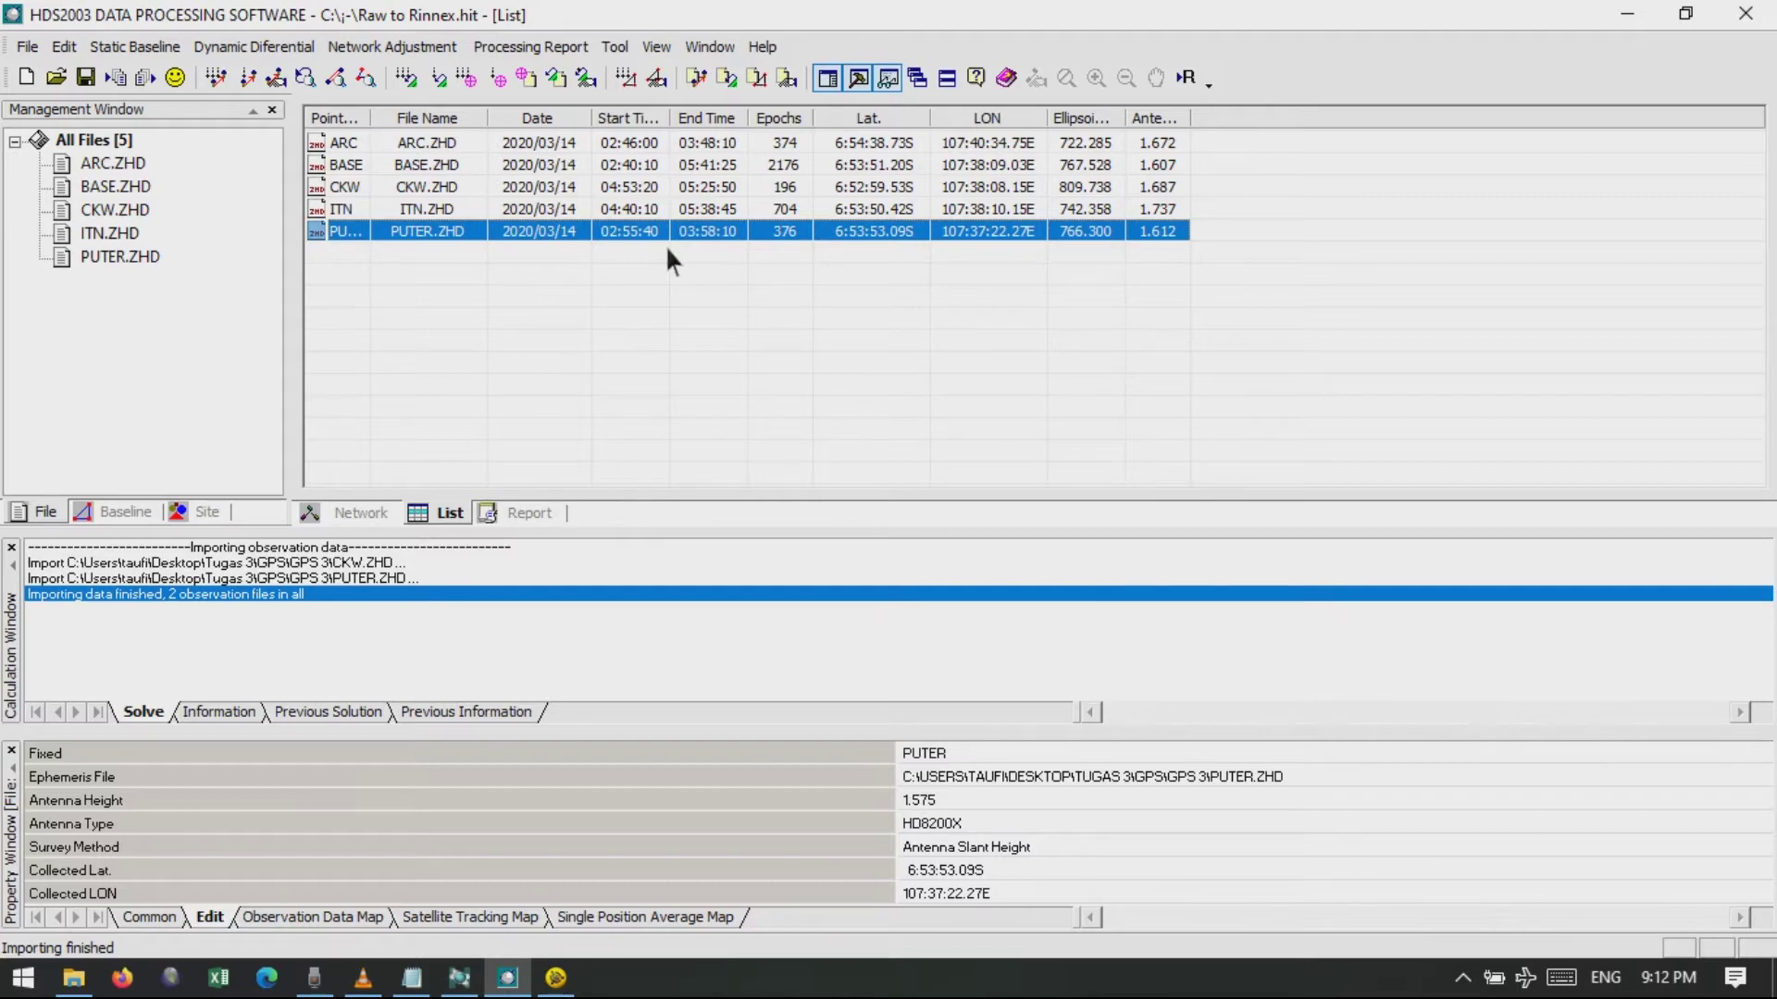
key("shift+Up")
key("shift+Up")
key("shift+Up")
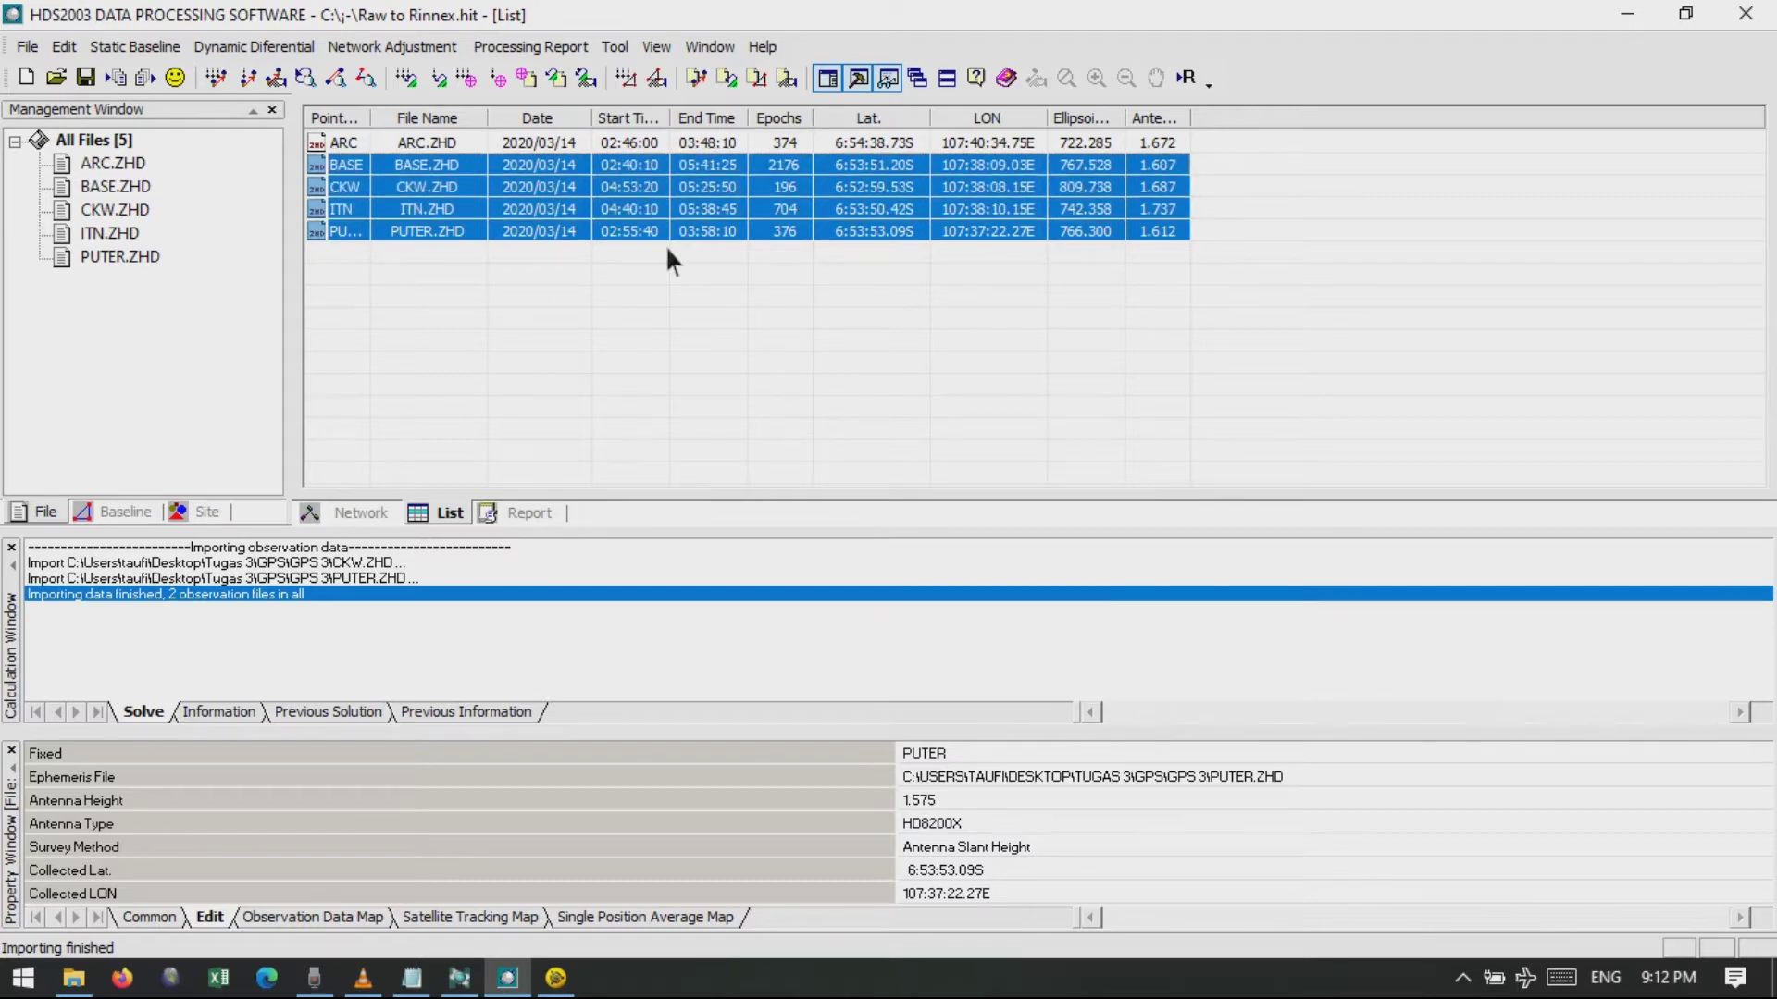
key("shift+Up")
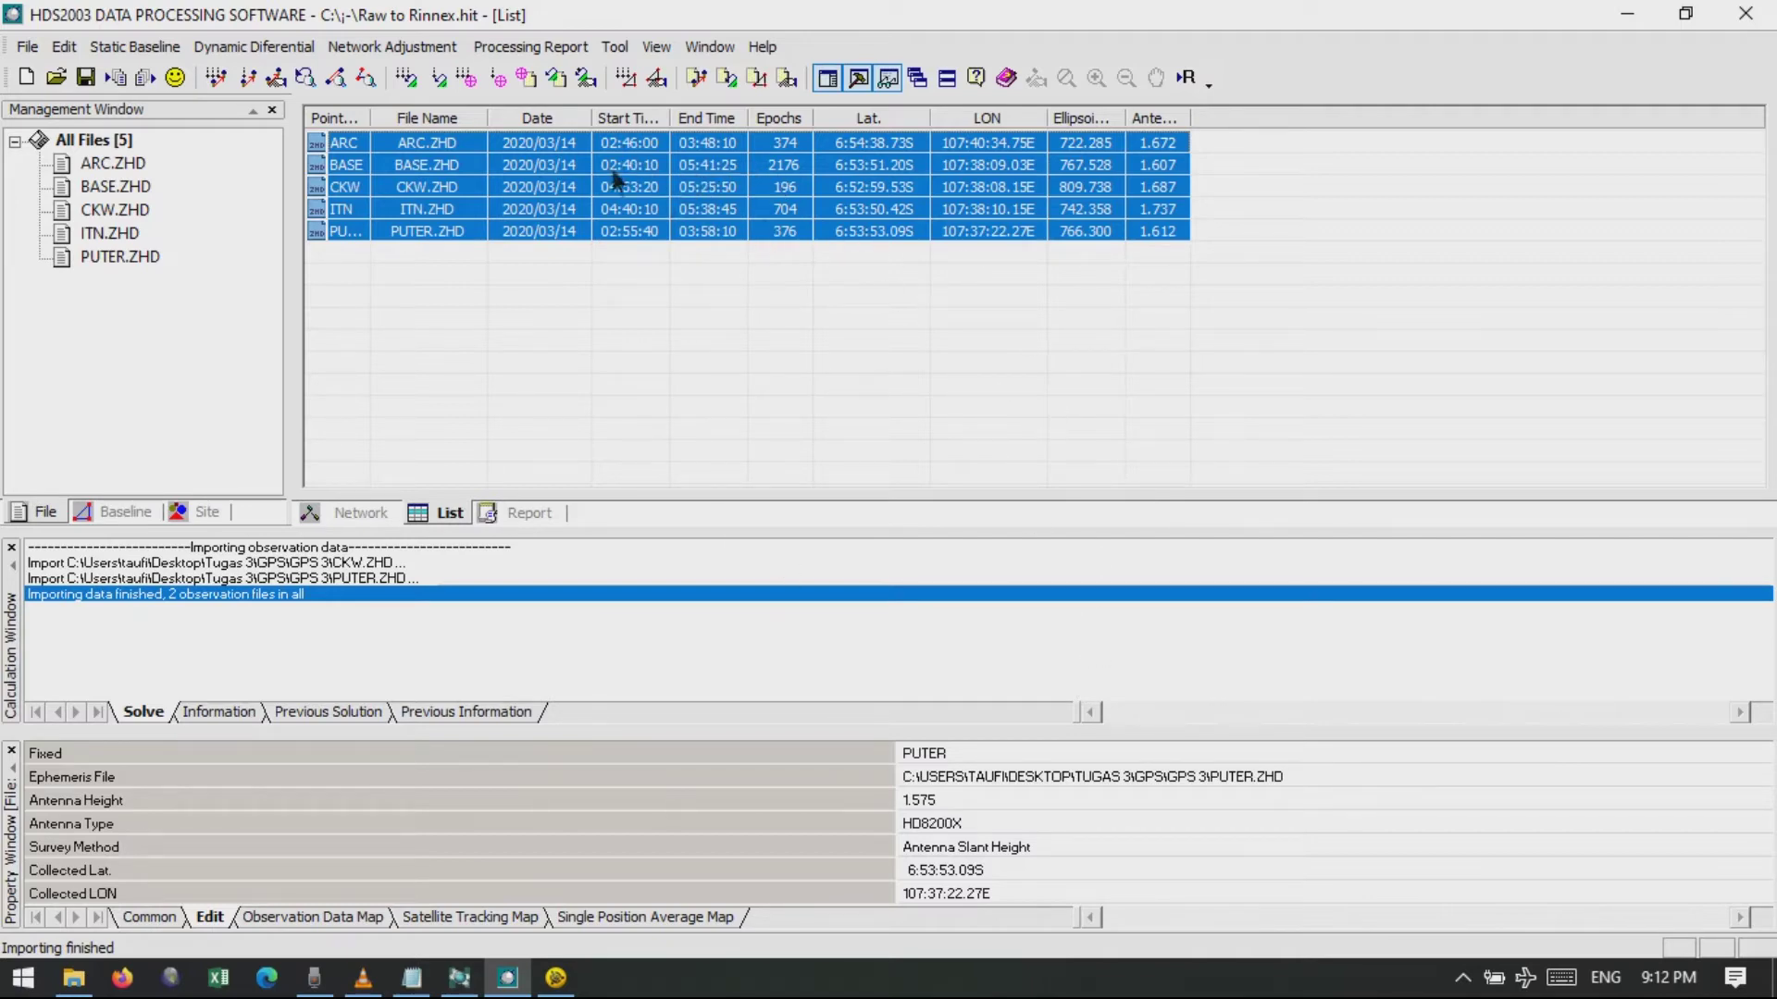
right_click(692, 170)
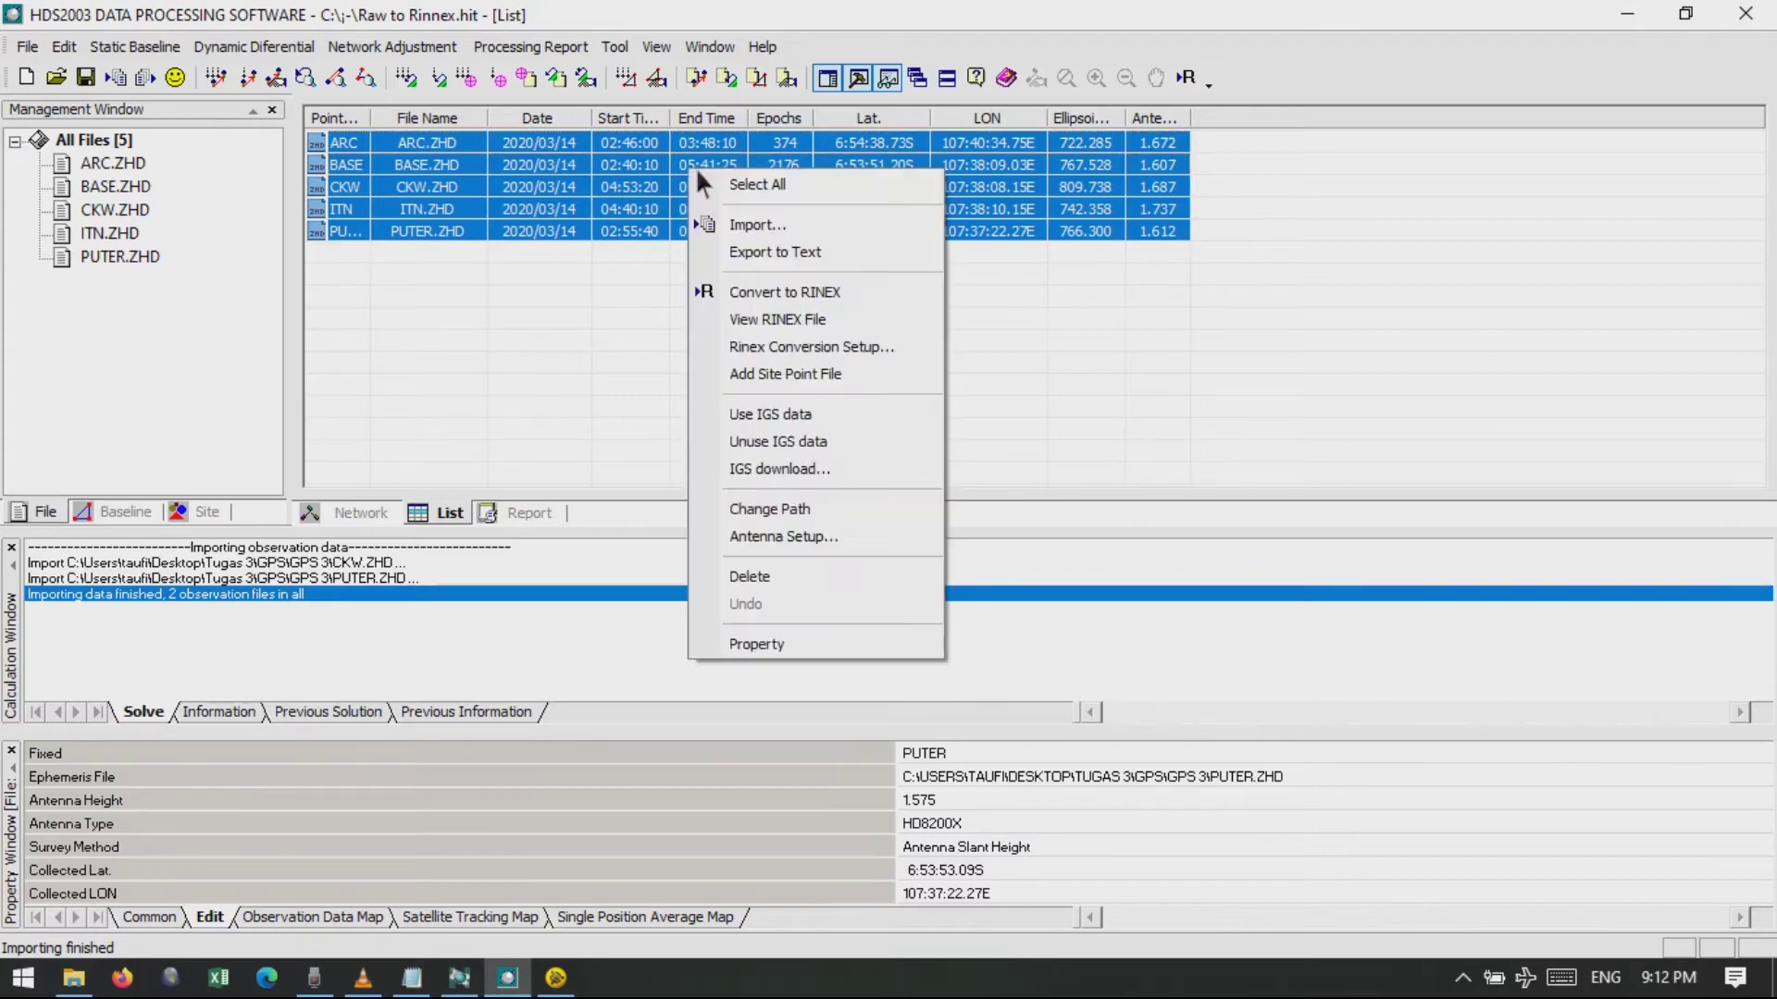
left_click(852, 299)
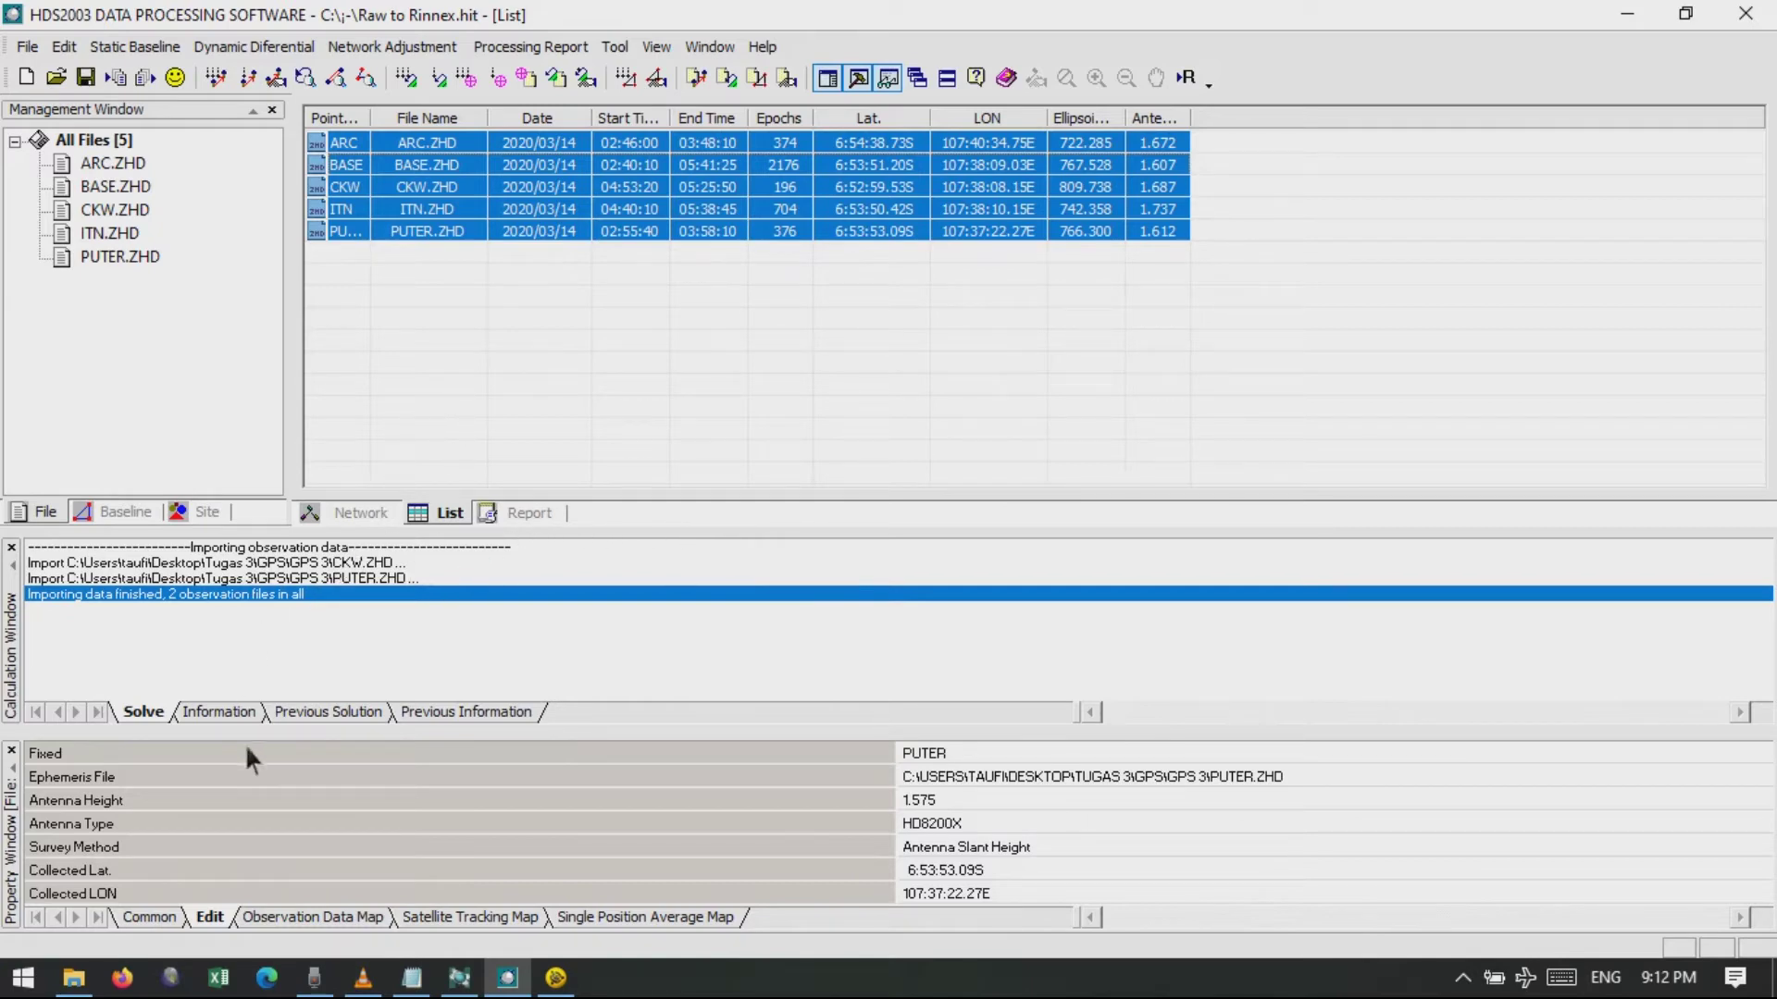
Switch to File Explorer and open the Rinex folder inside the Raw to Rinnex project folder in Tugas 3.
left_click(90, 987)
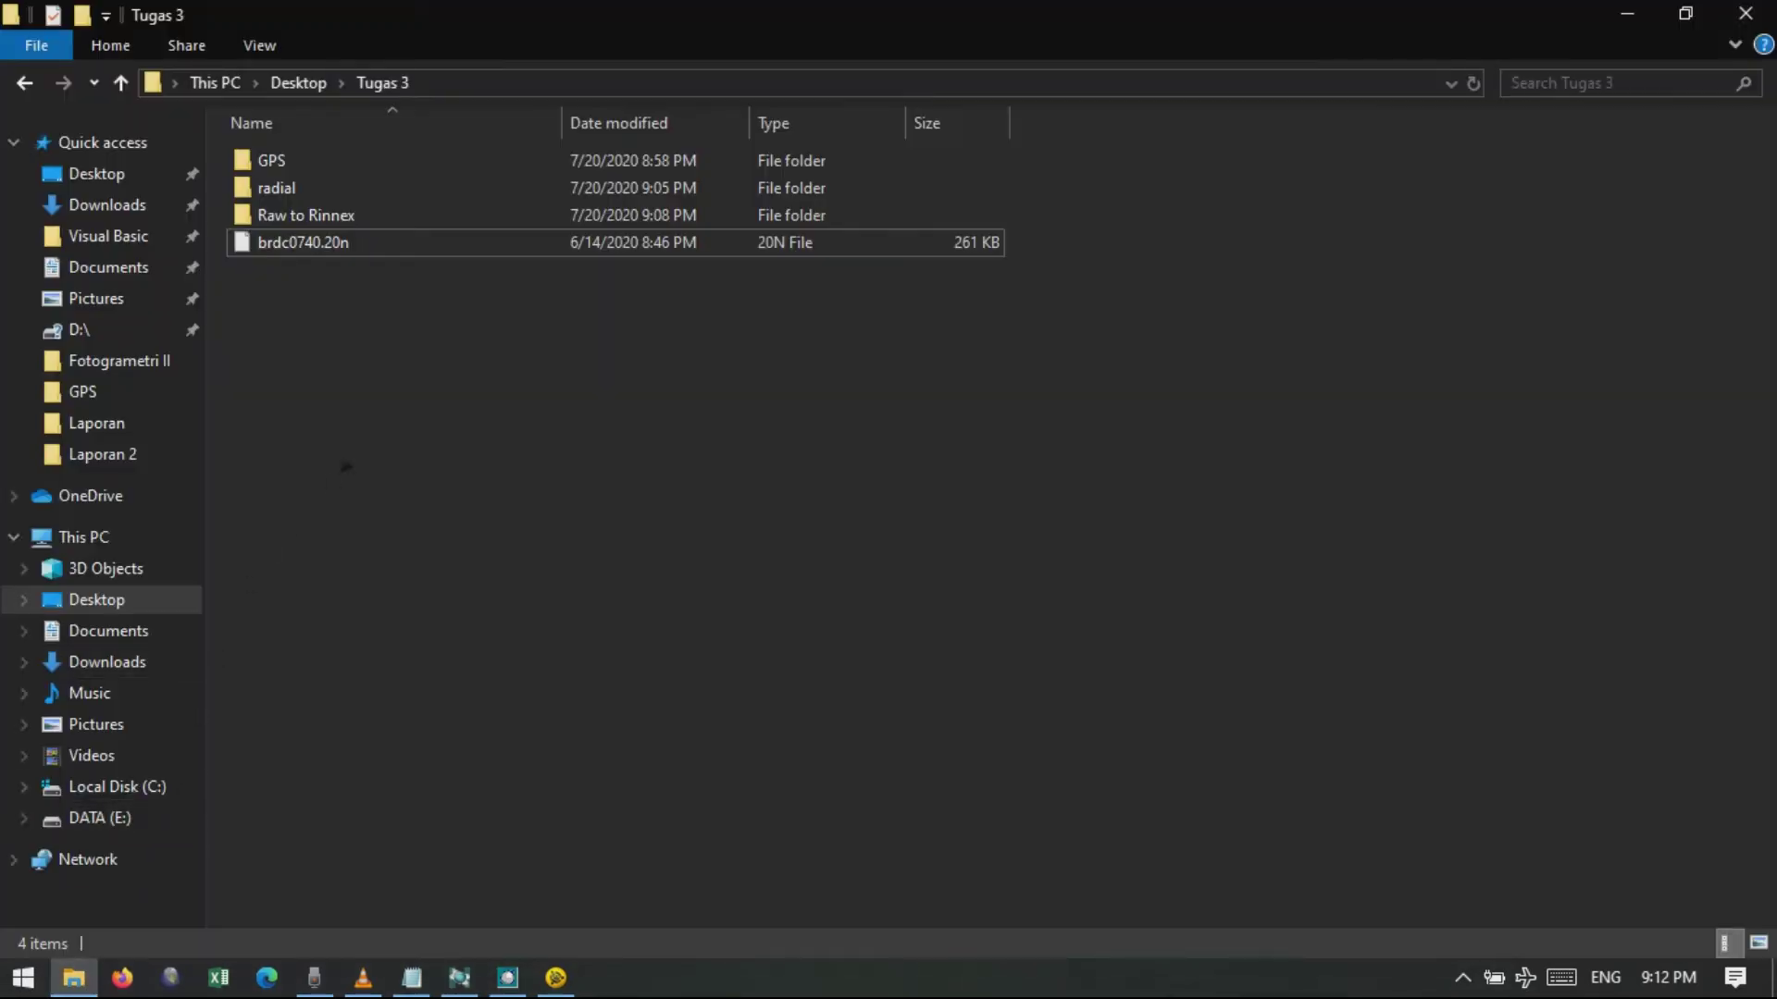
double_click(575, 219)
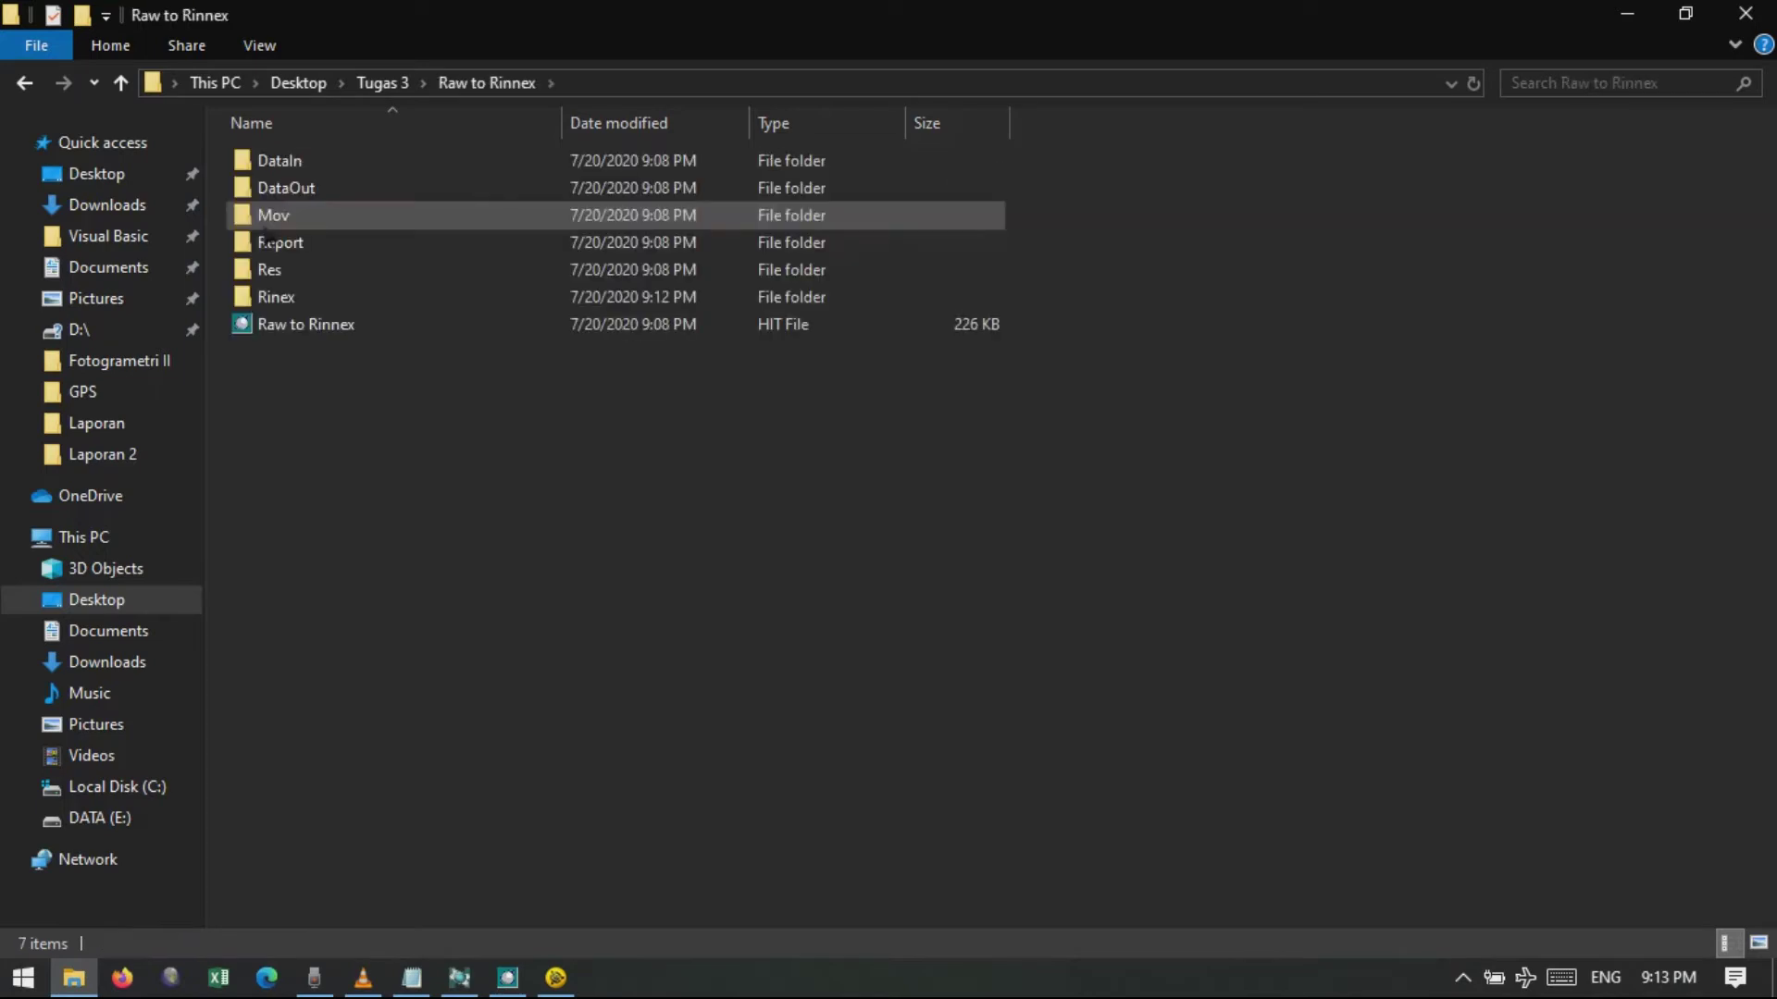
left_click(330, 300)
double_click(329, 306)
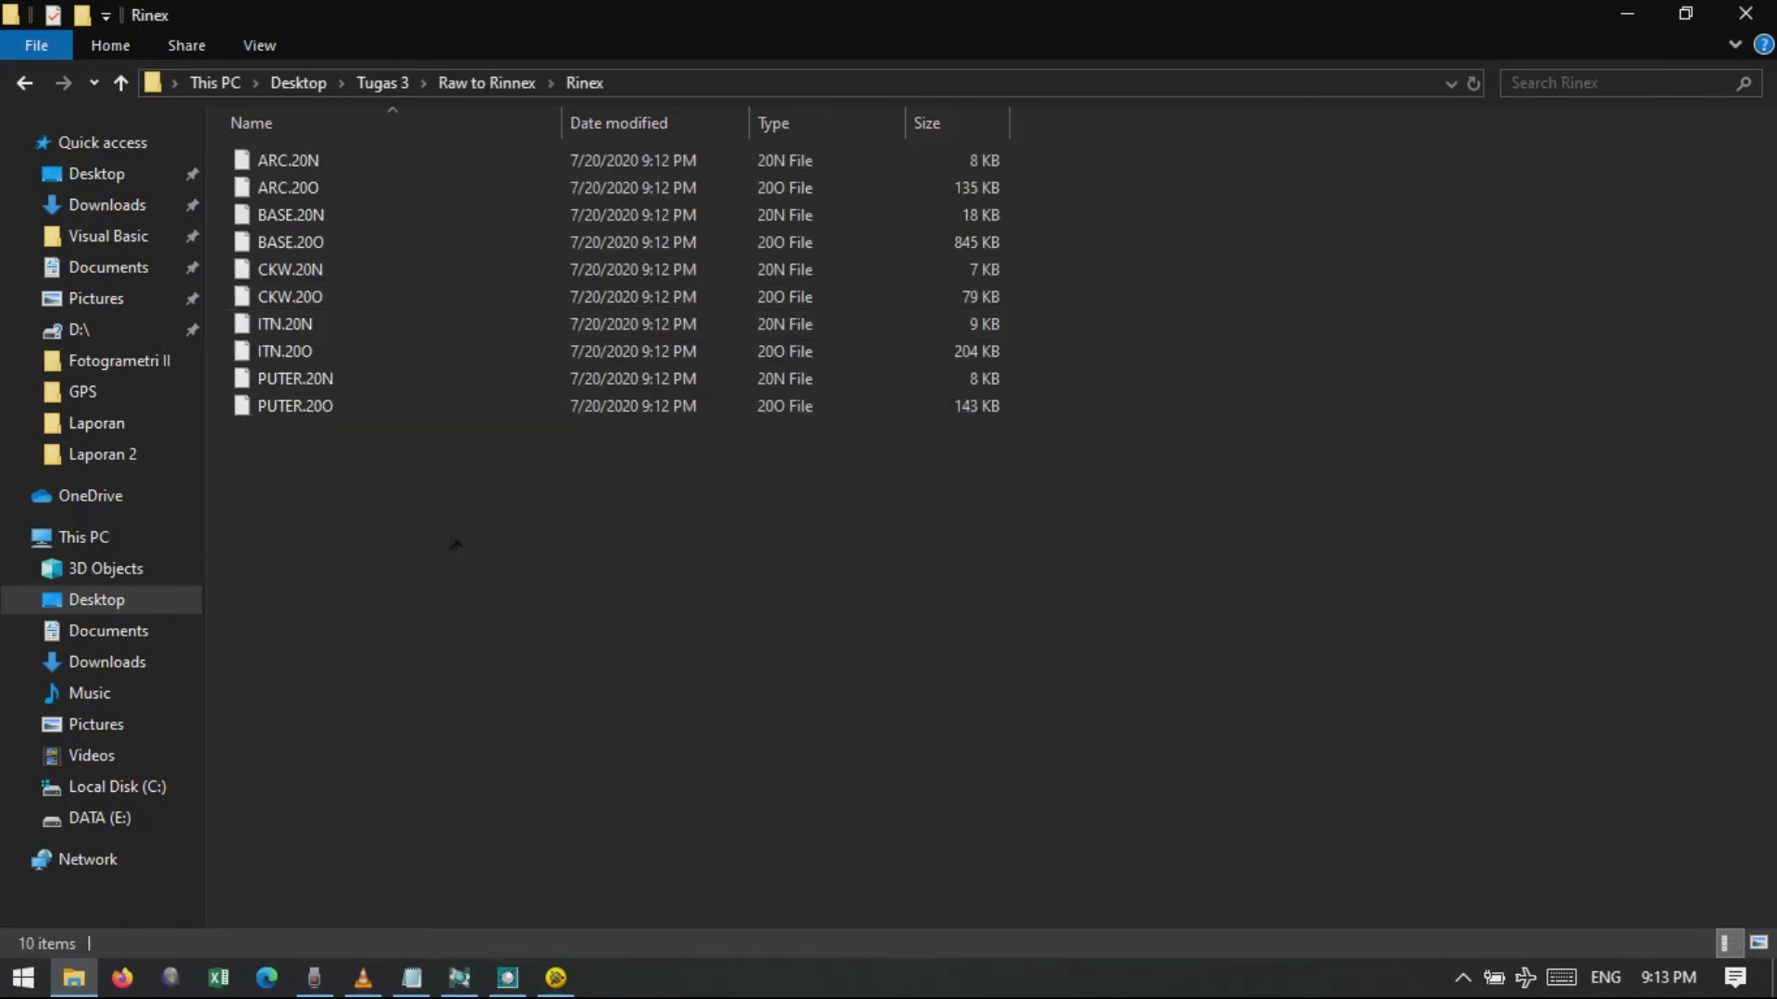
Examine the converted 20N and 20O files of all the points in the Rinex folder, starting with those of ARC.
left_click(294, 167)
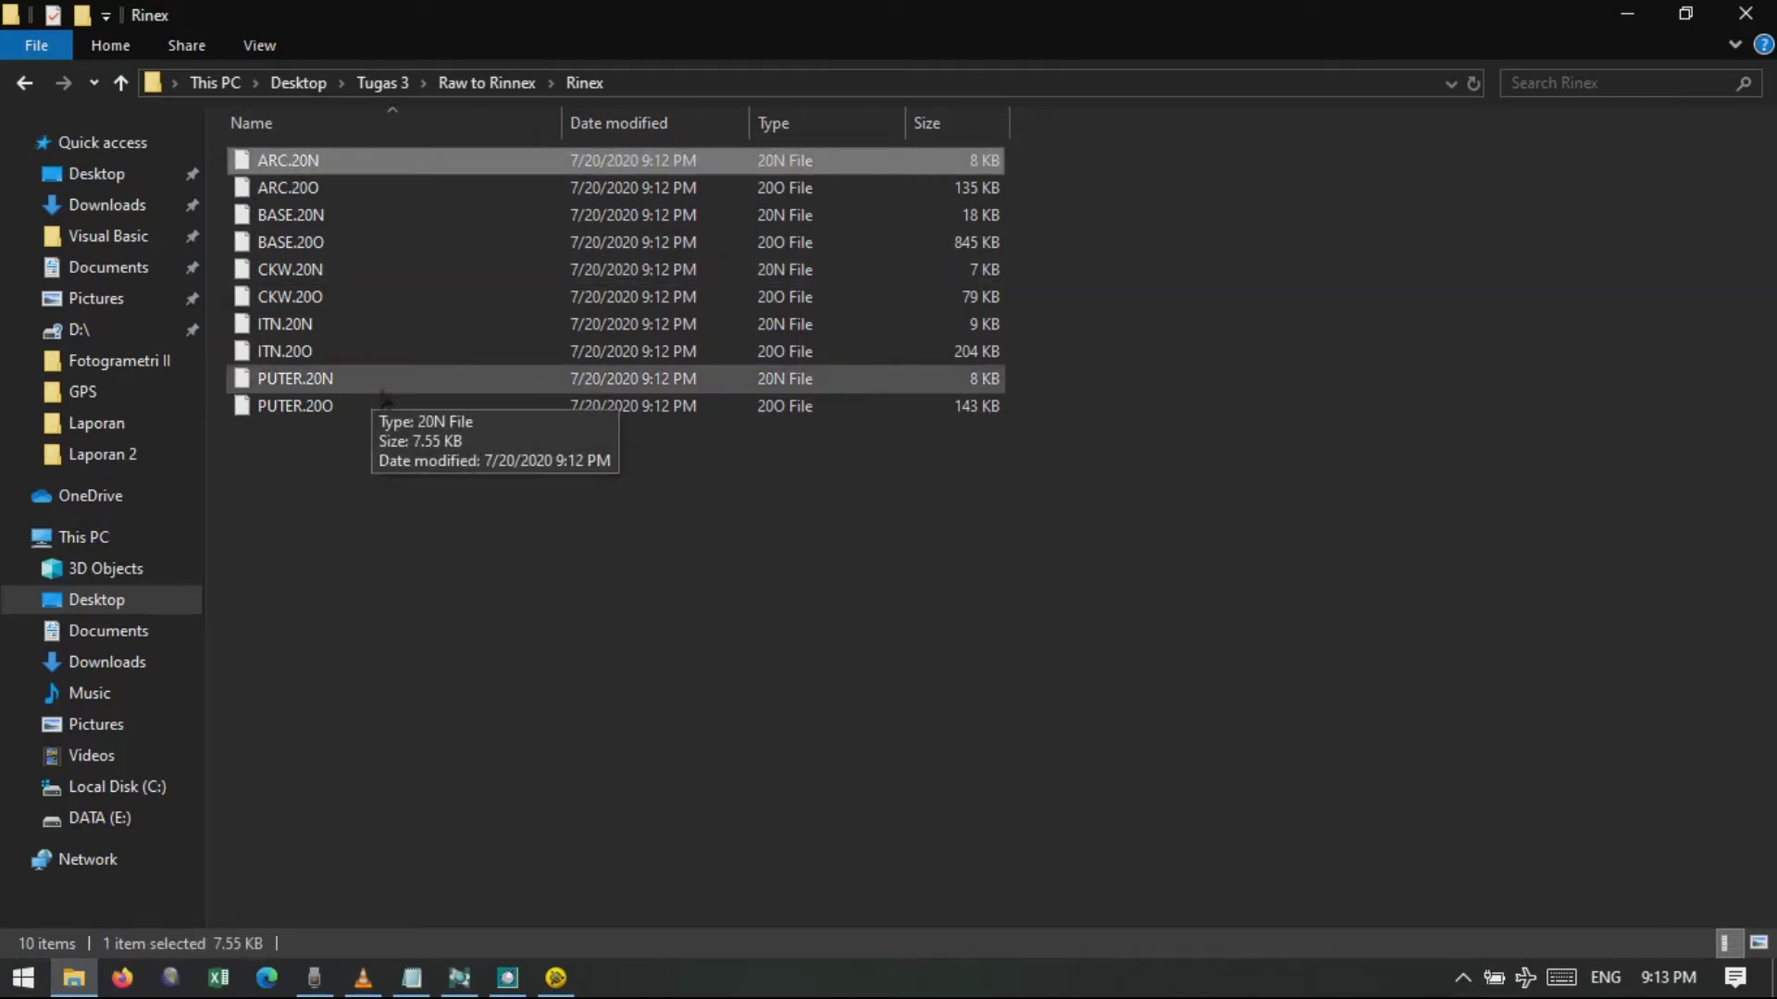
key("shift+Down")
key("shift+Down")
key("shift+Down")
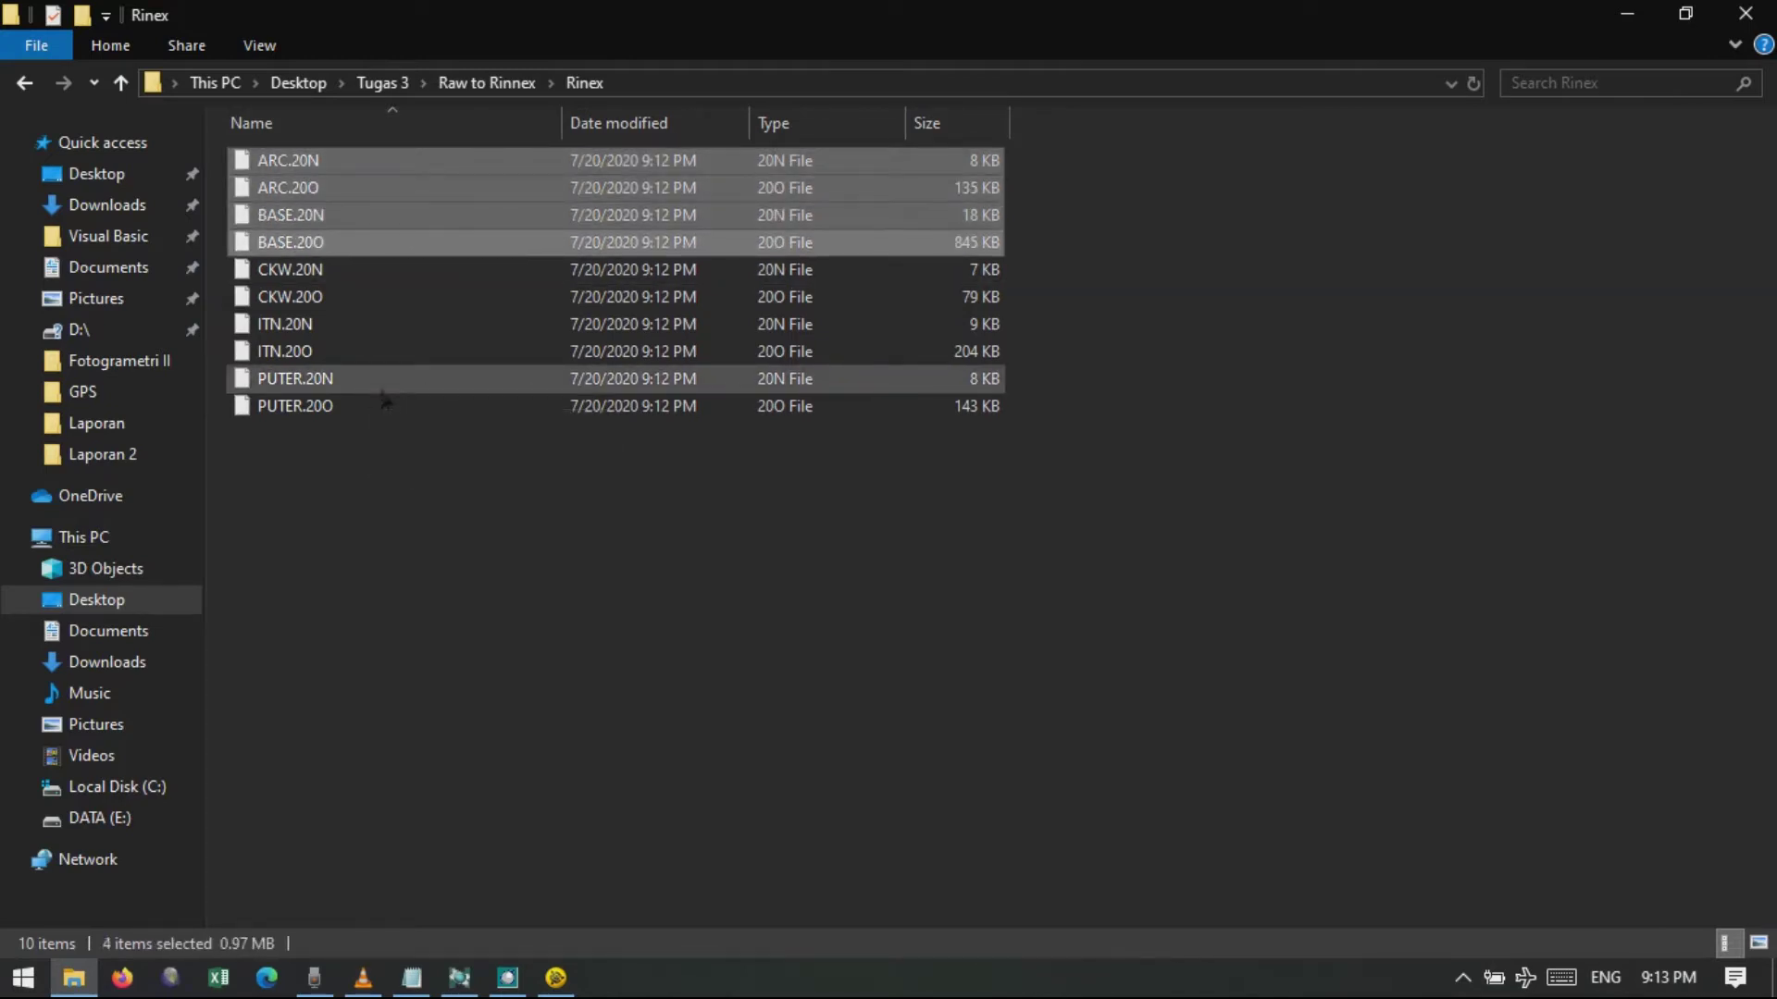
key("shift+Down")
key("shift+Down")
key("shift+Down")
key("shift+Down")
key("shift+Down")
key("shift+Down")
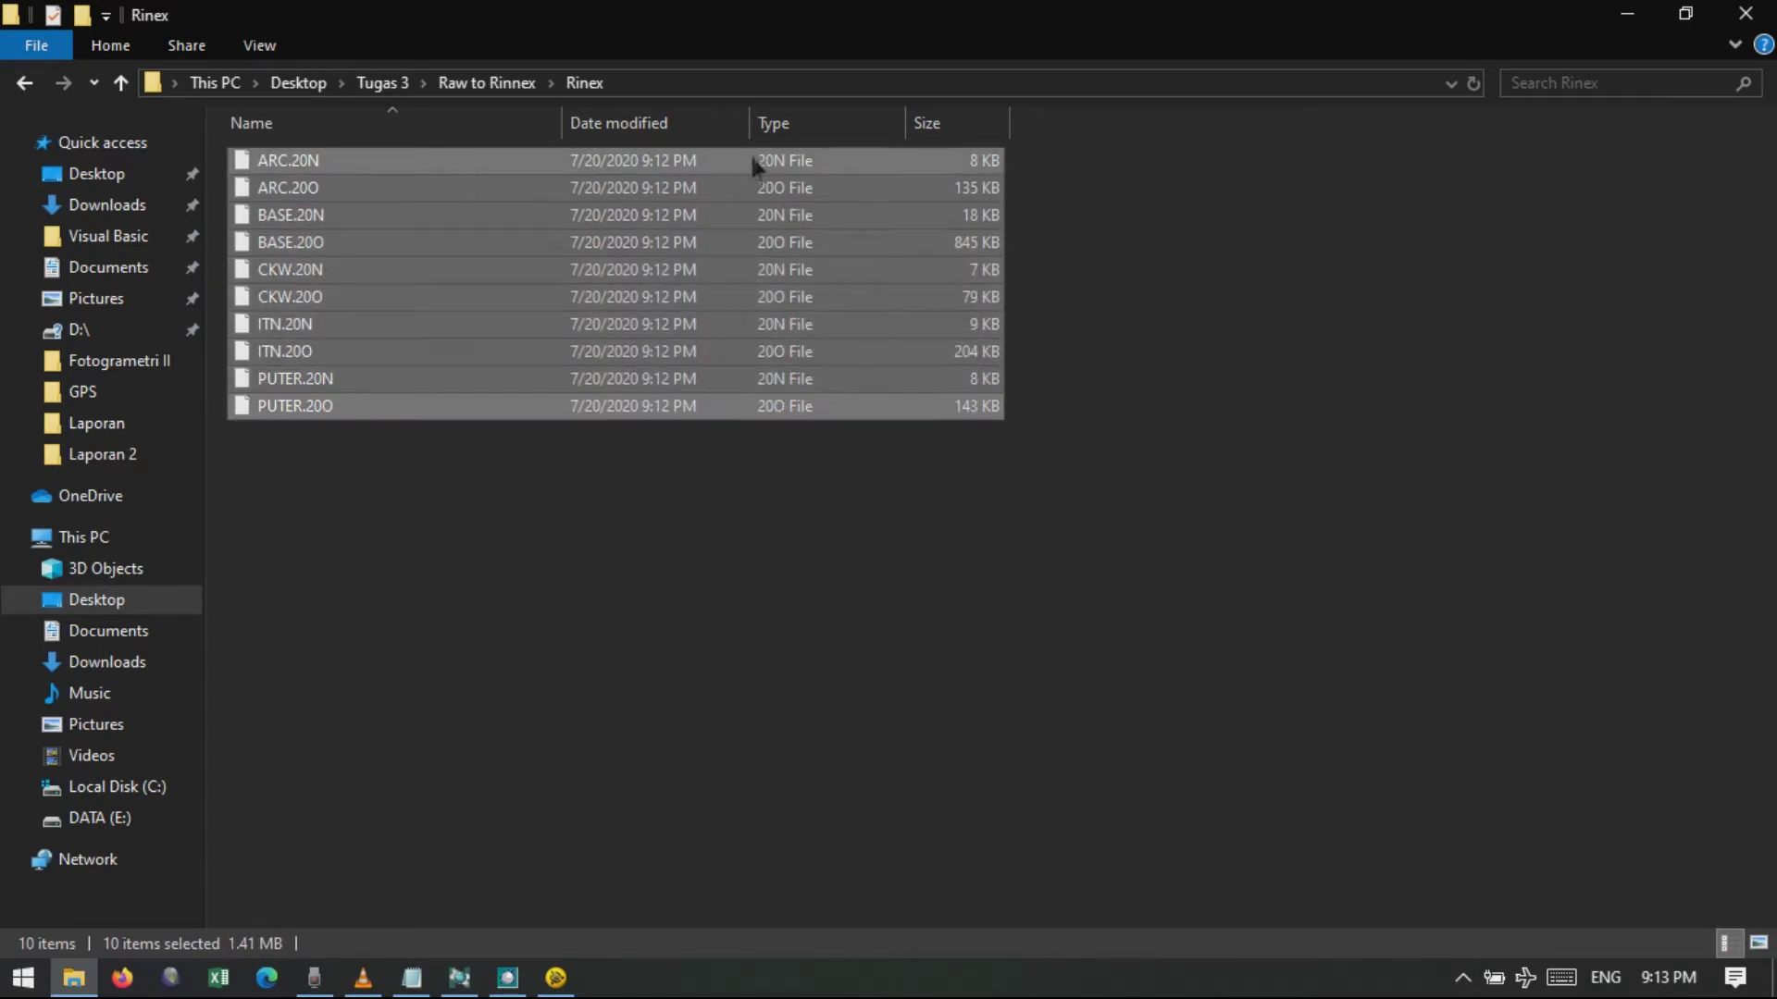
left_click(278, 163)
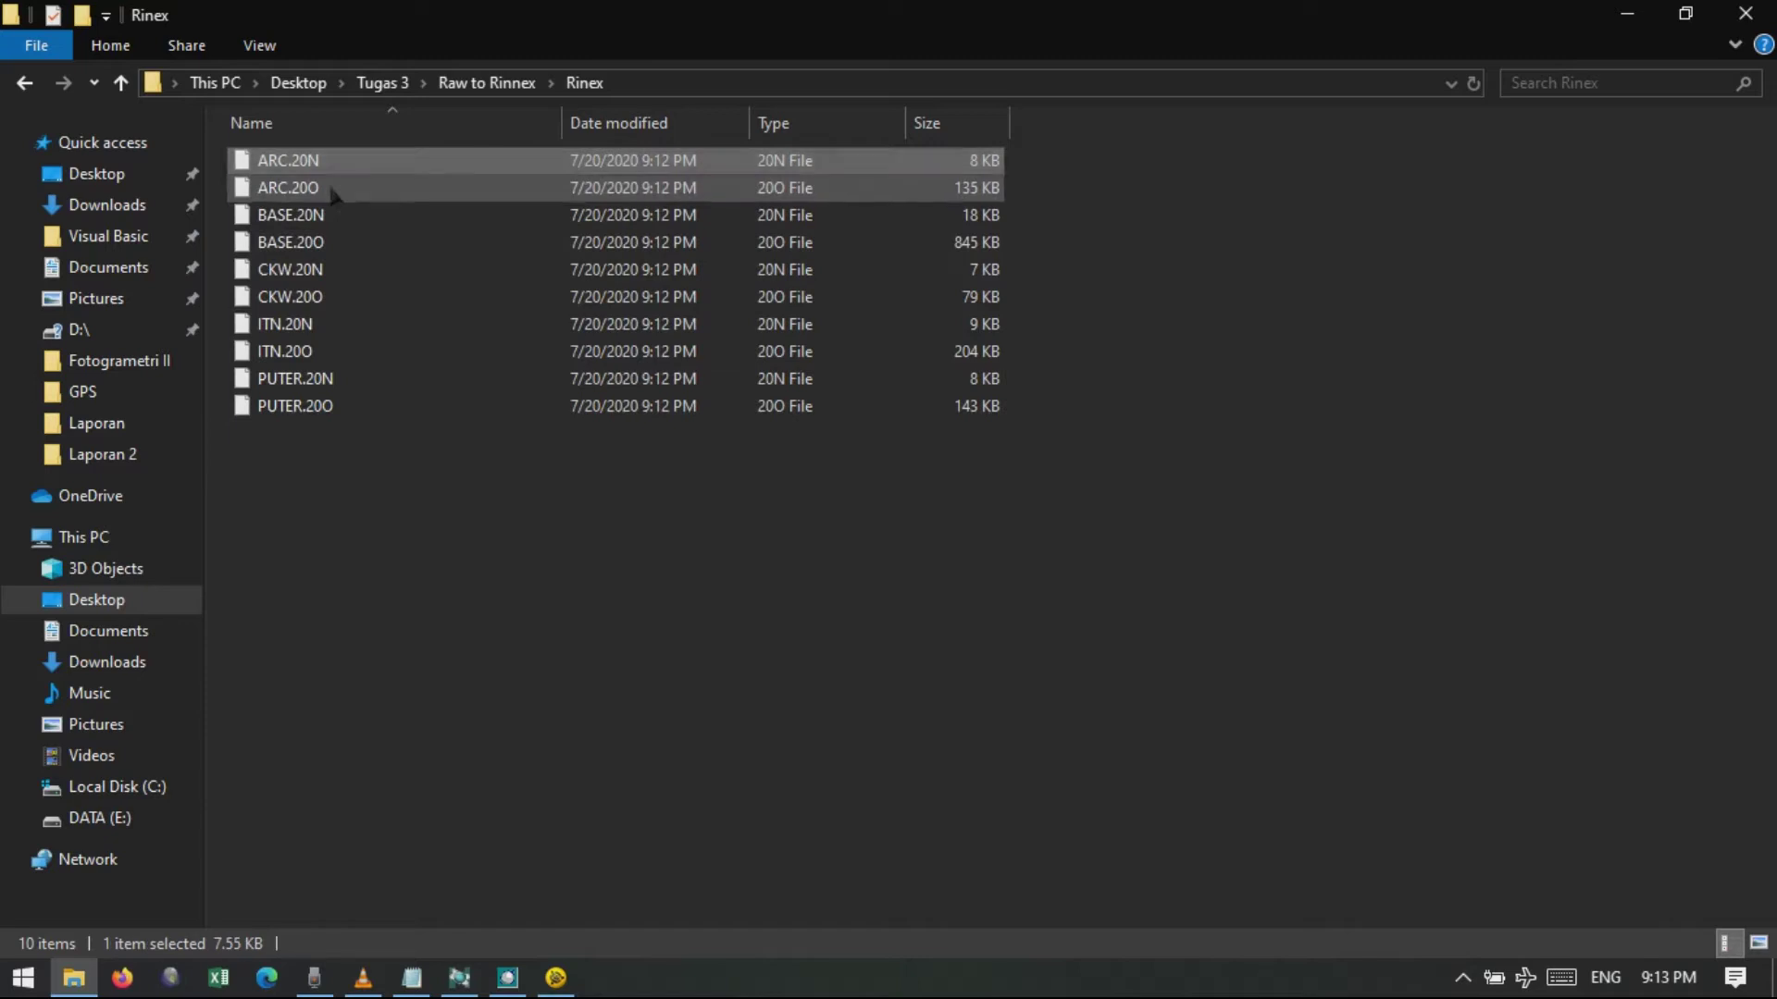
left_click(331, 189)
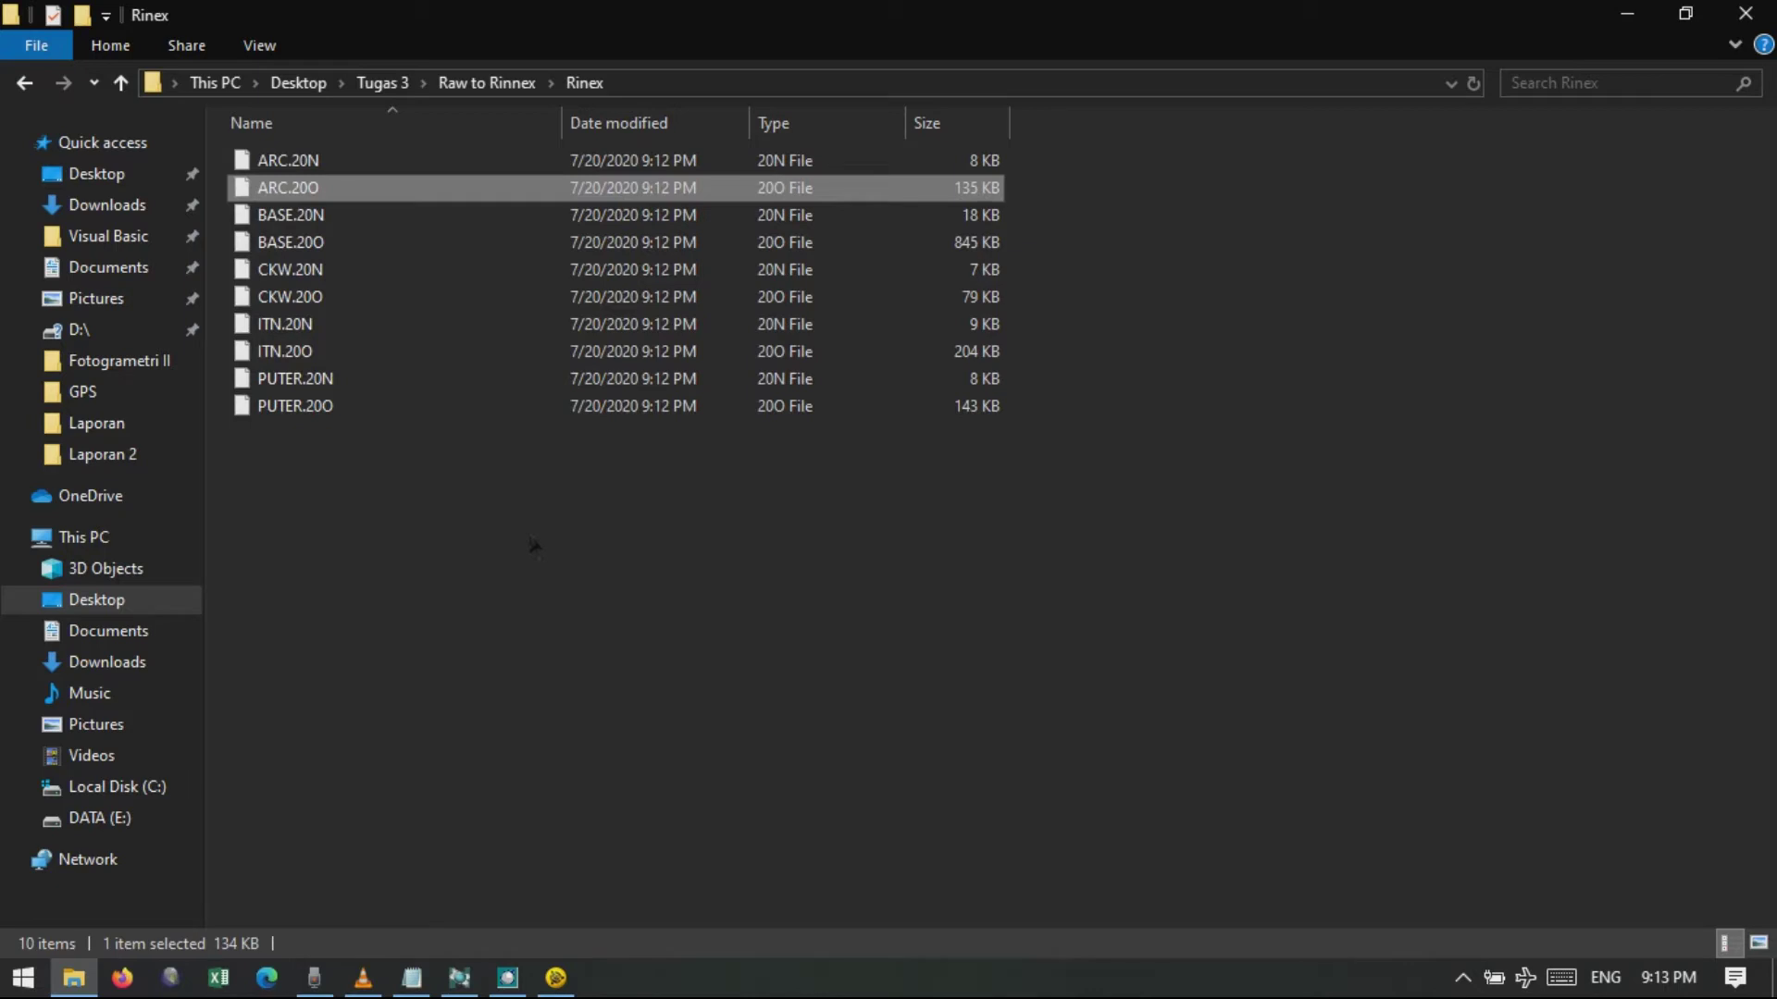
left_click(319, 159)
left_click(328, 190)
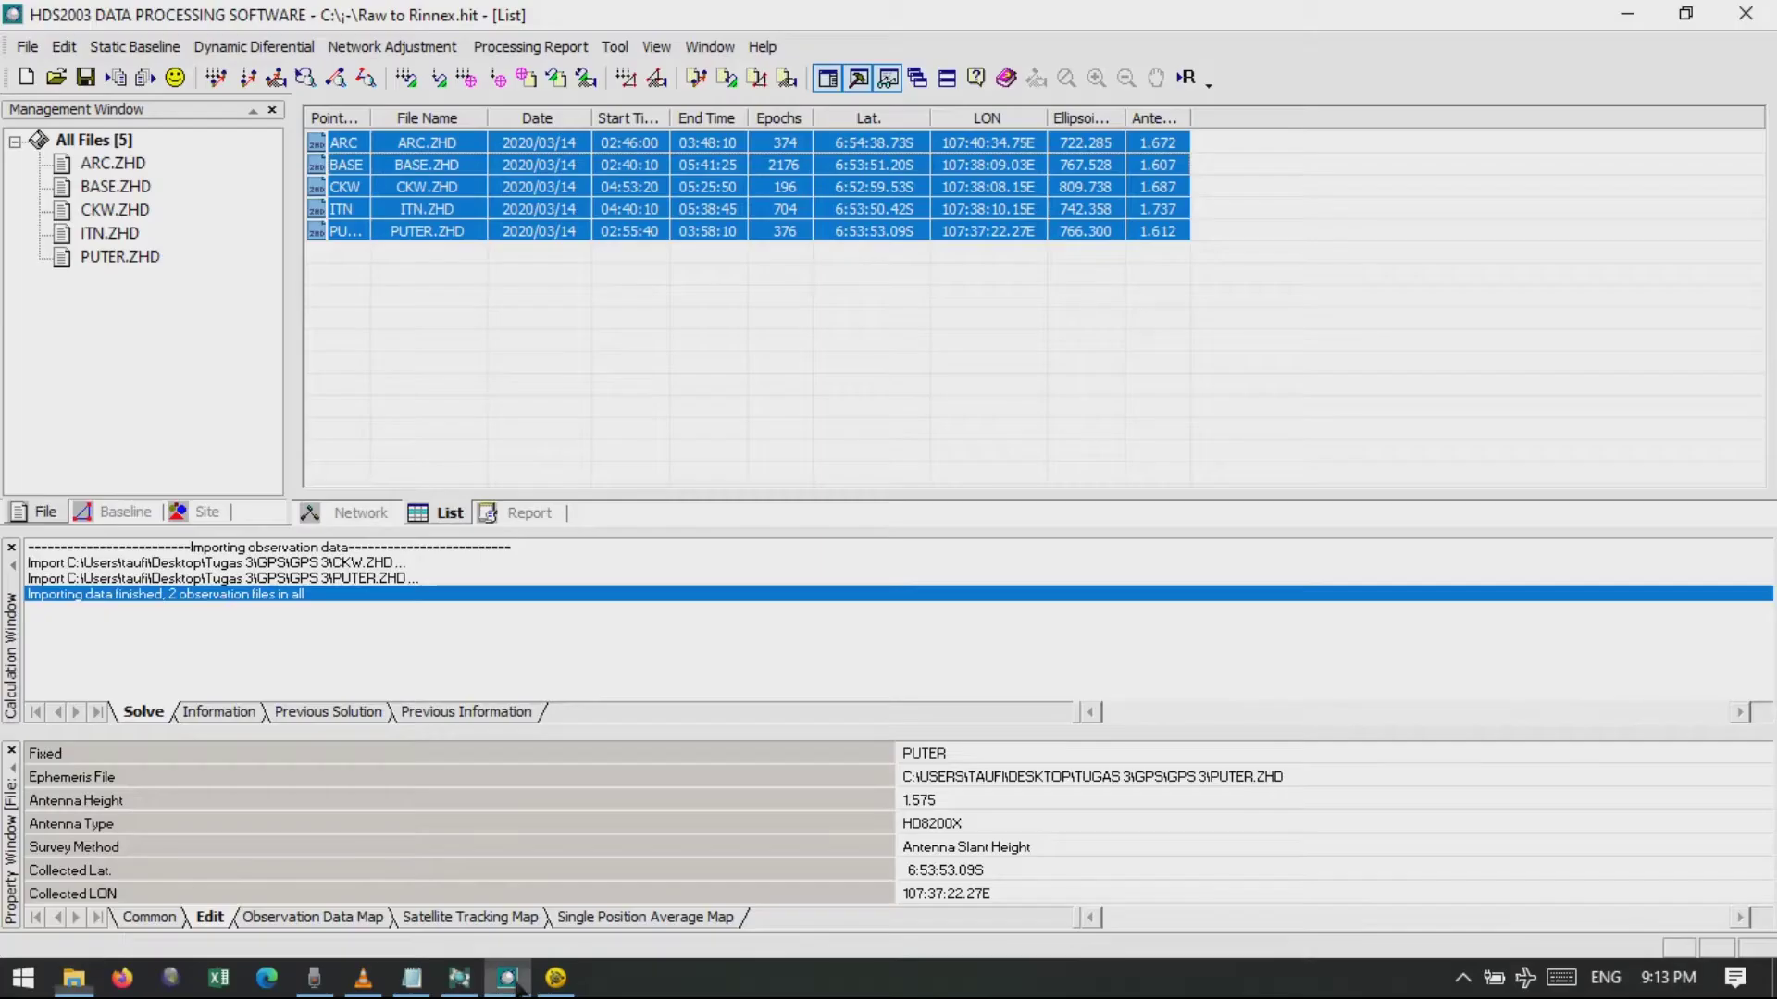
left_click(514, 983)
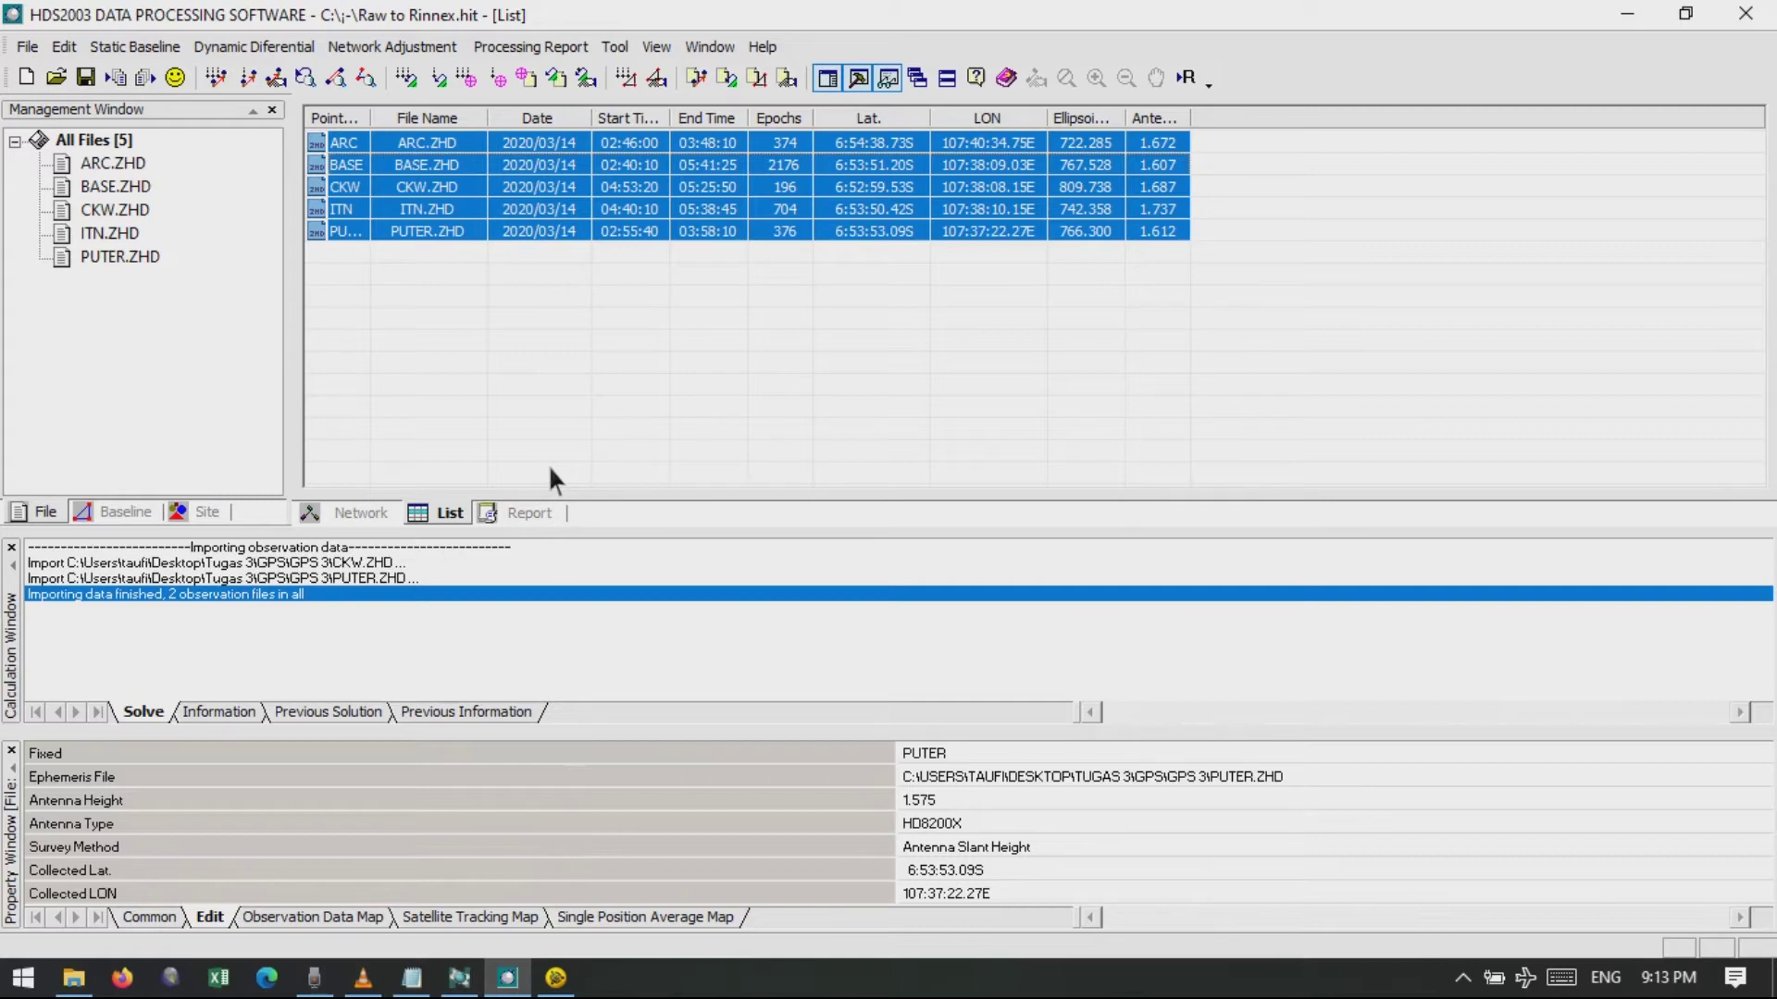
Switch to Trimble Business Center, maximize its window and start a new project.
key("super+d")
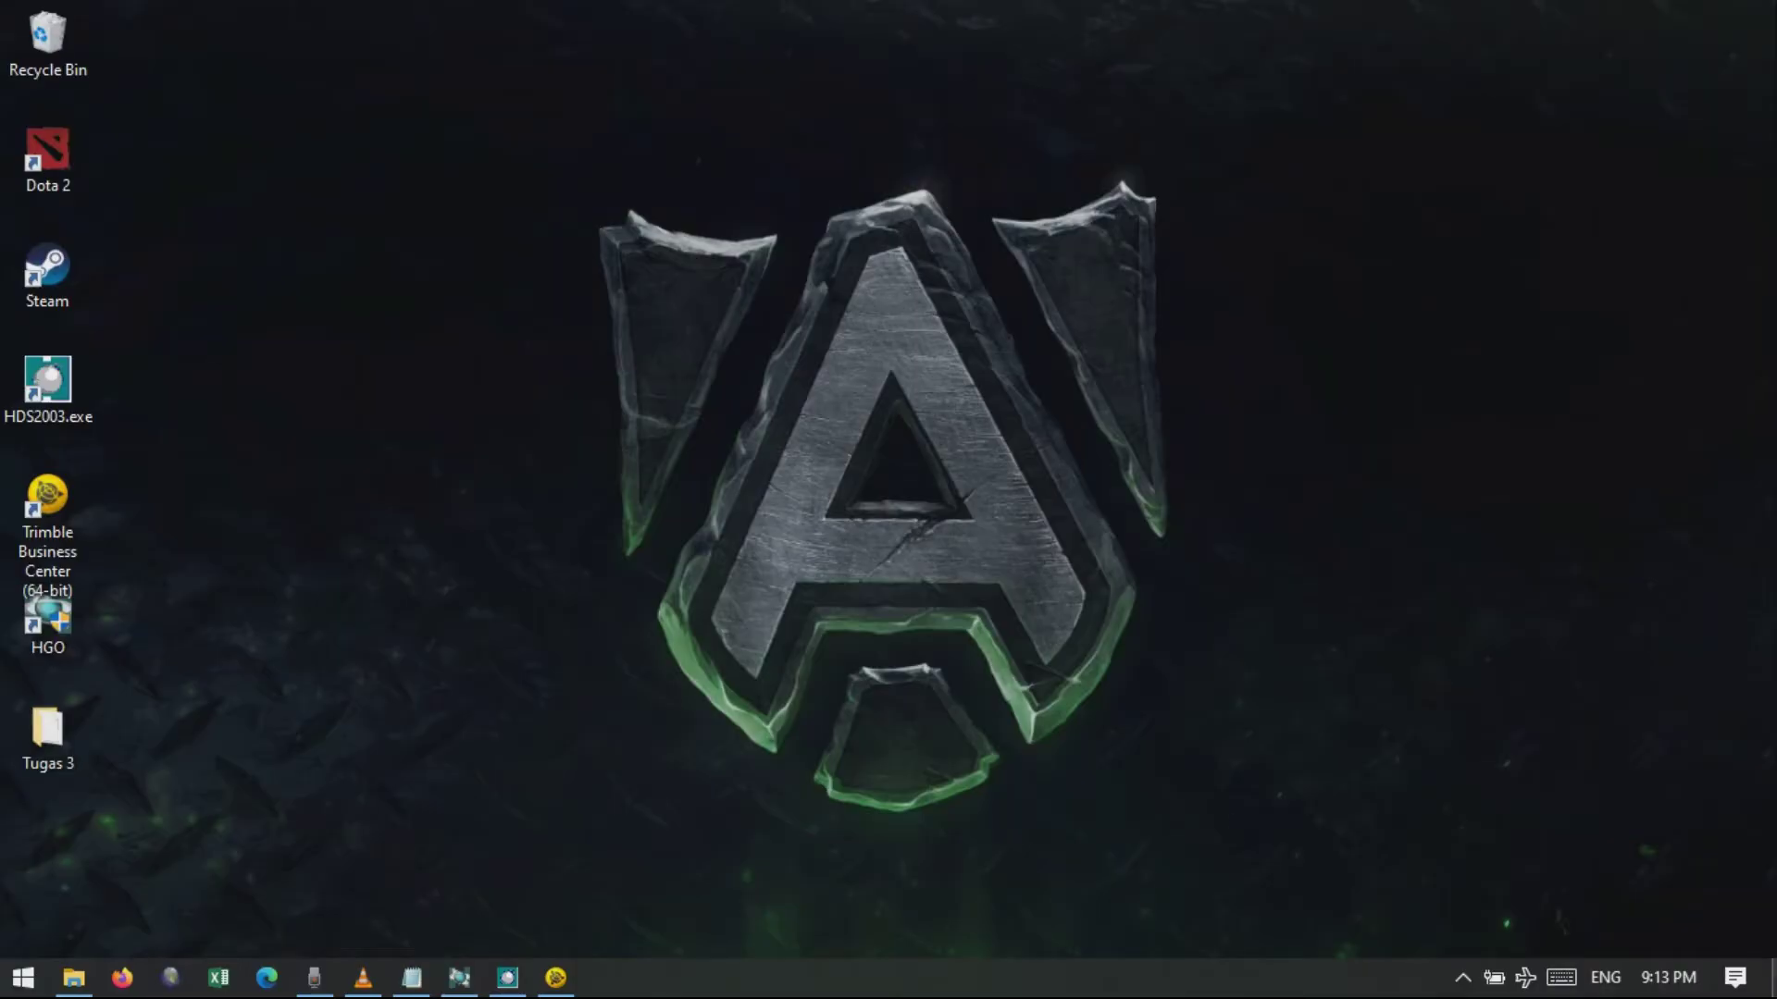
left_click(47, 519)
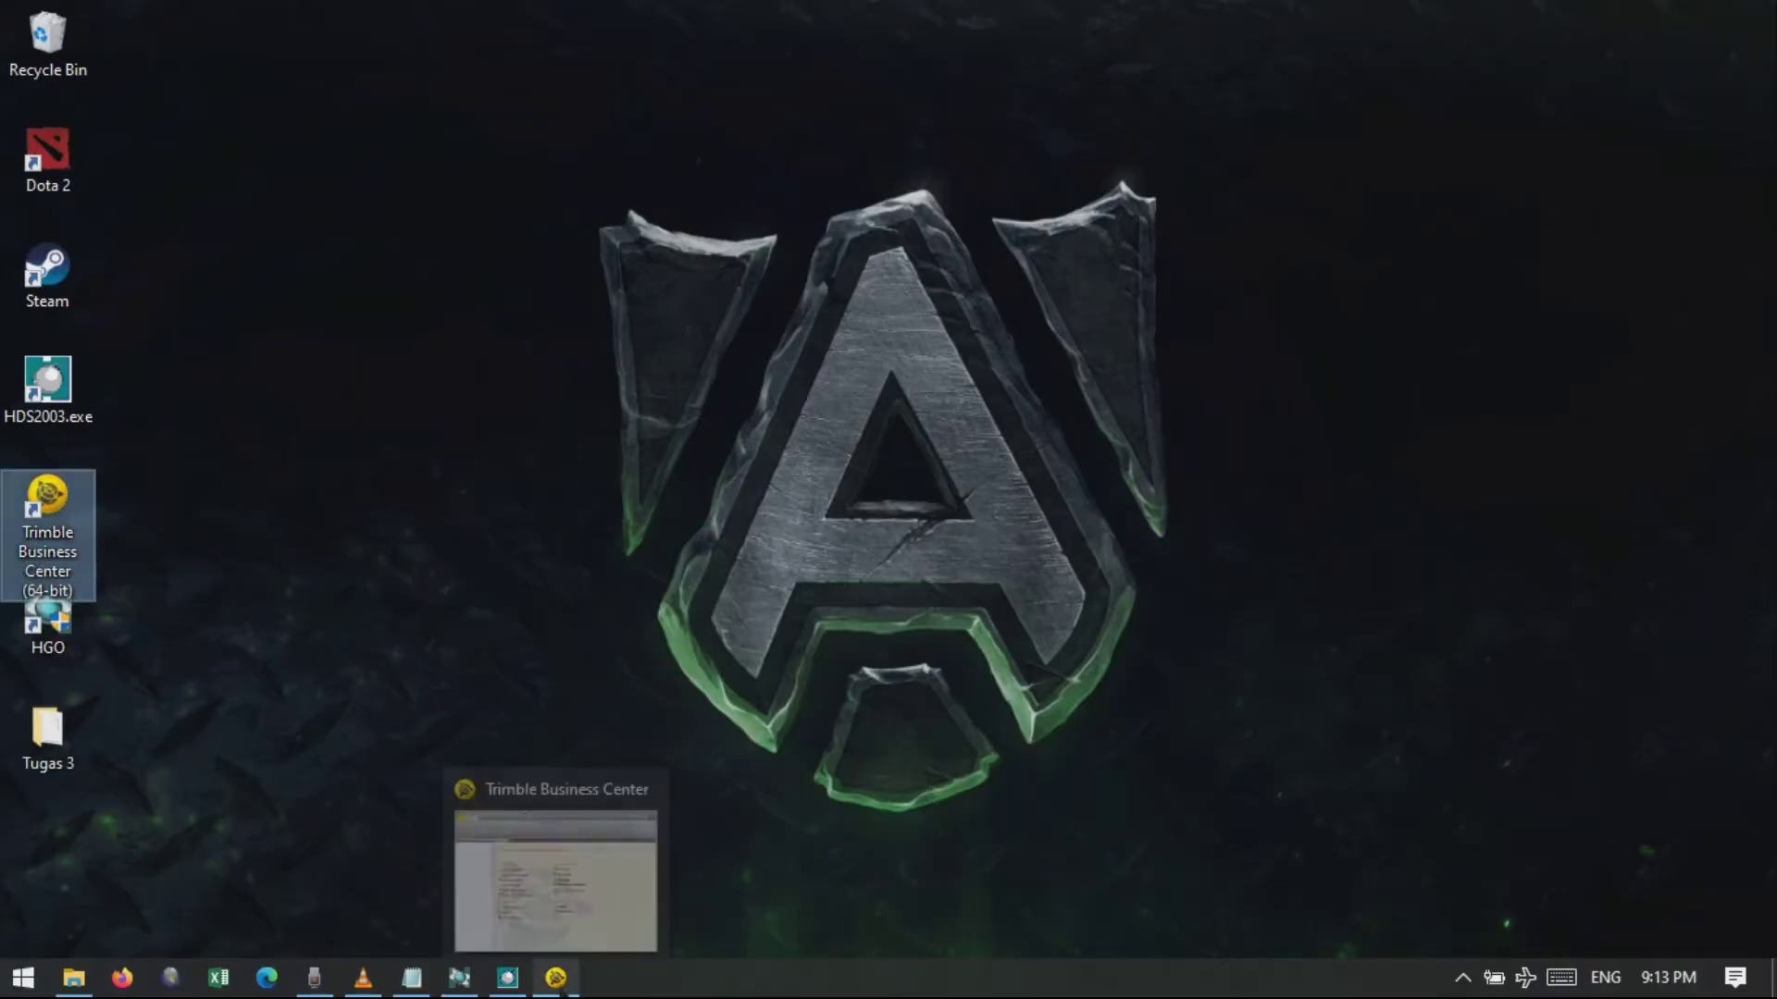
left_click(578, 904)
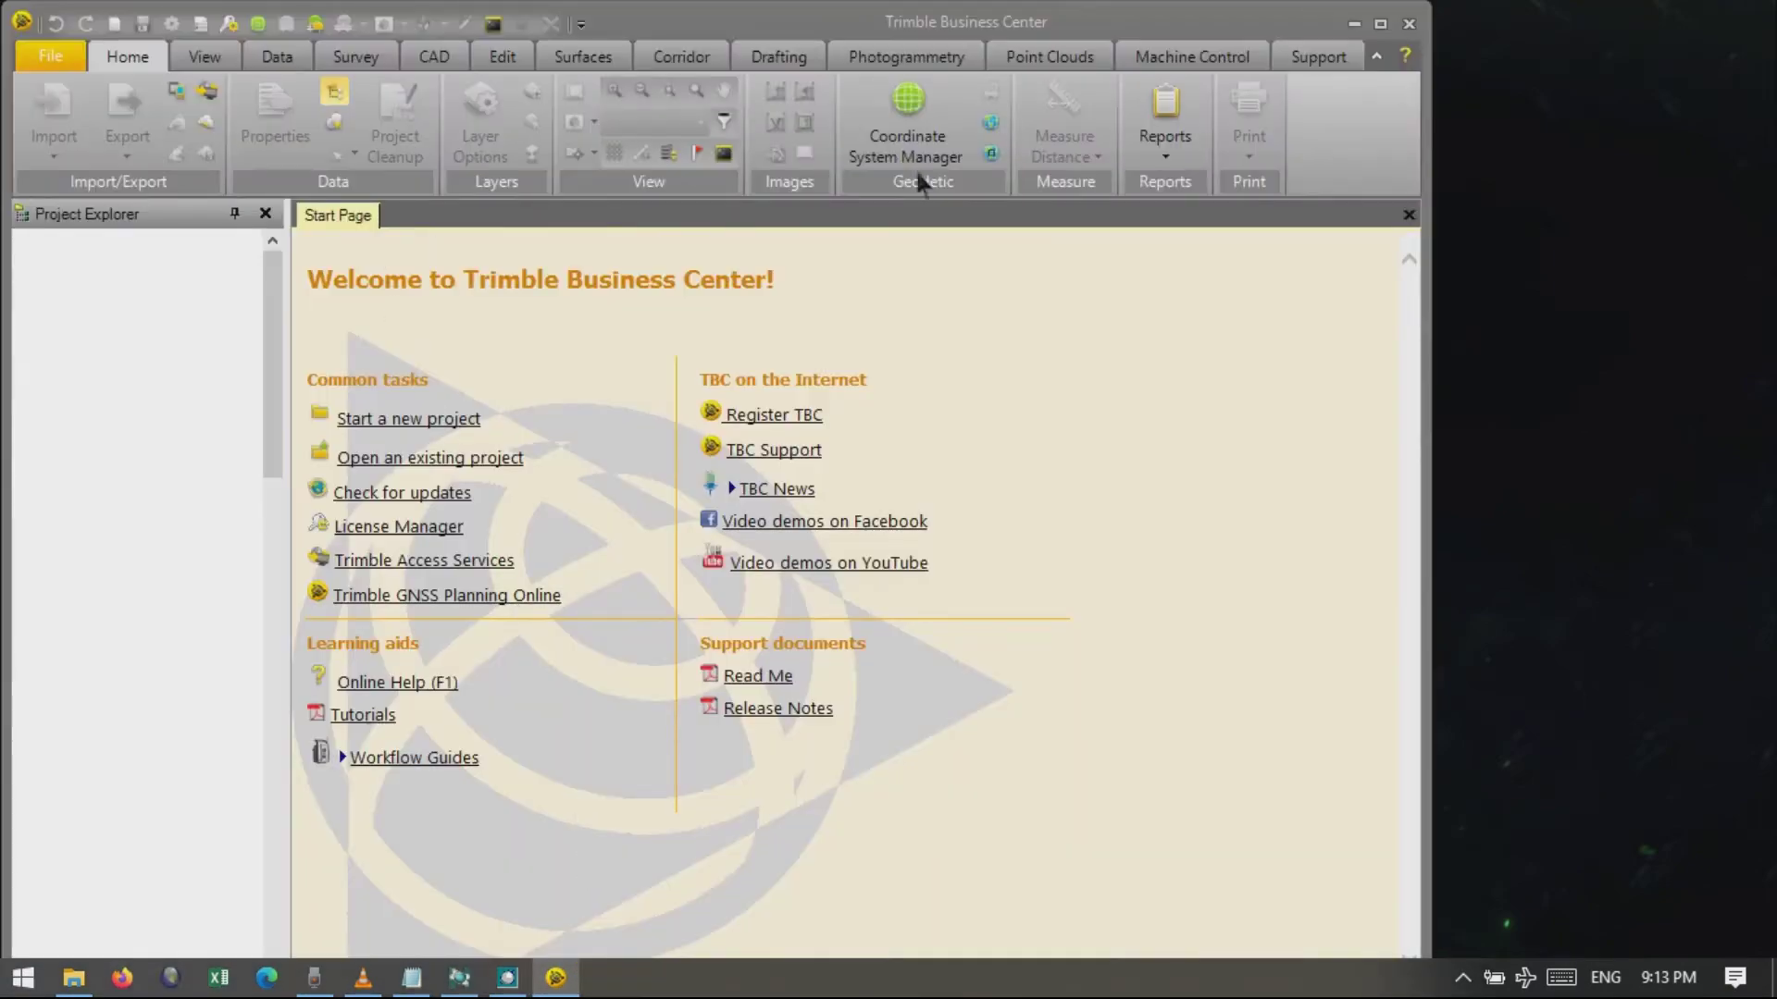
left_click(1379, 24)
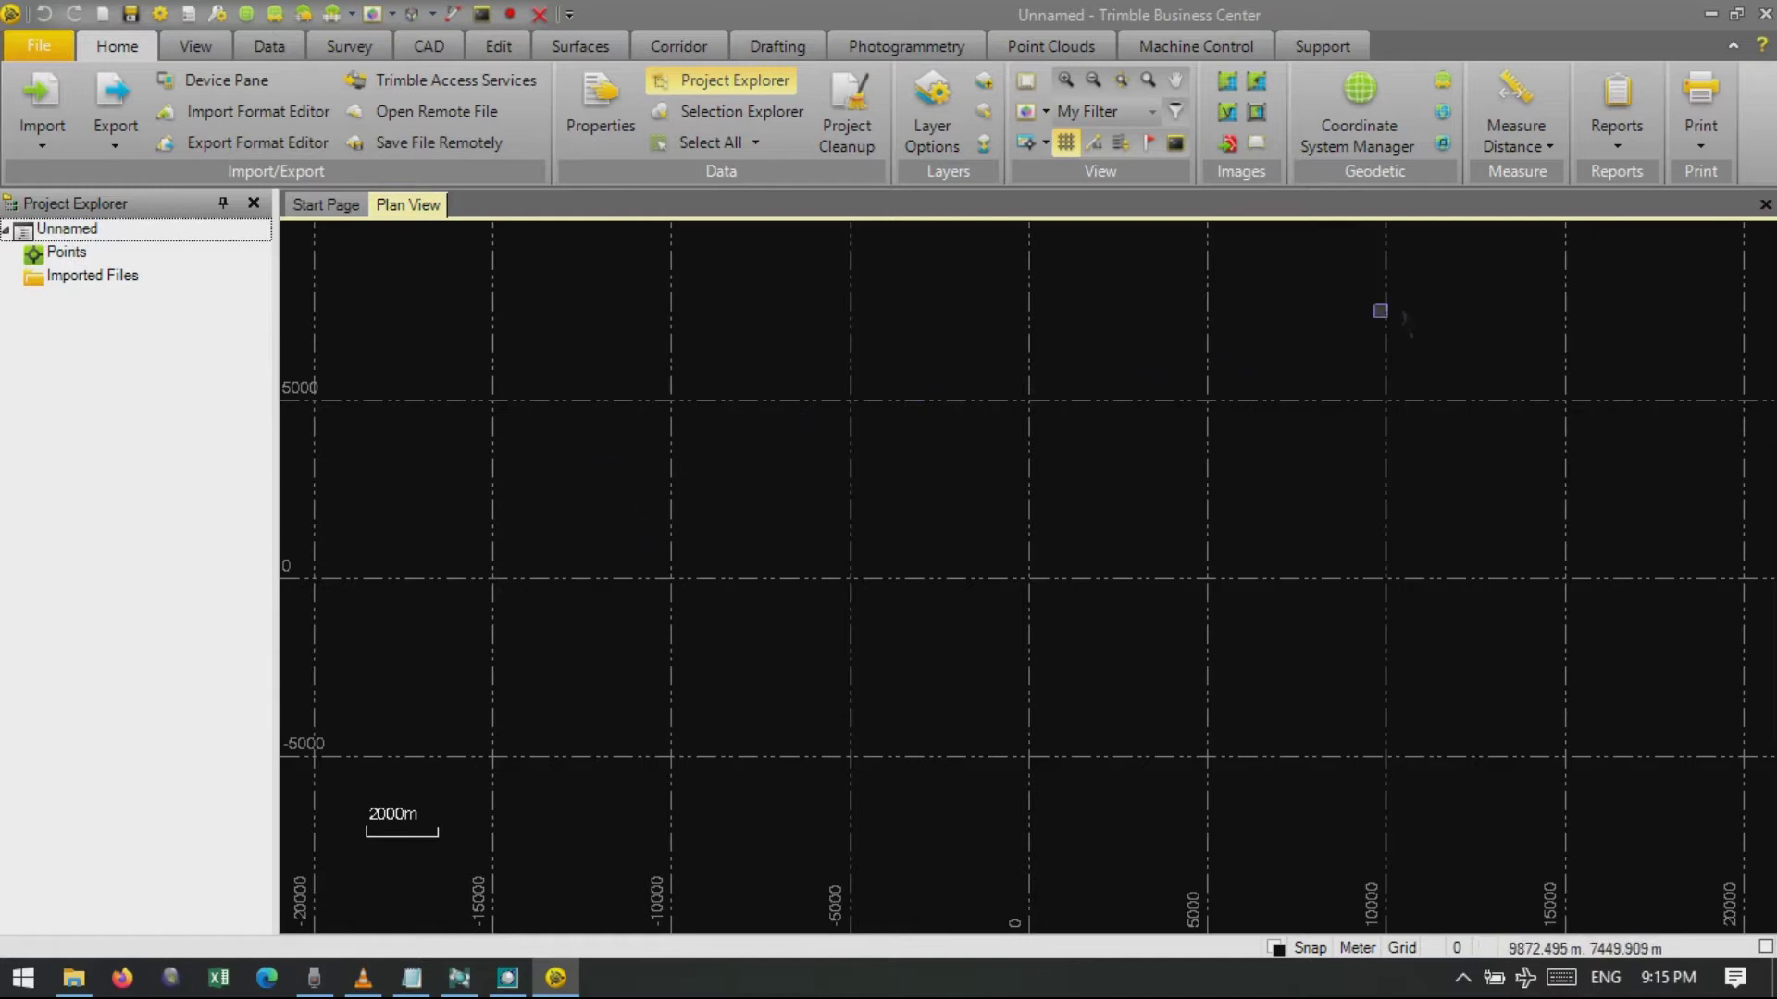
Start changing the project's coordinate system and select the UTM group with zone 48 South.
left_click(1443, 81)
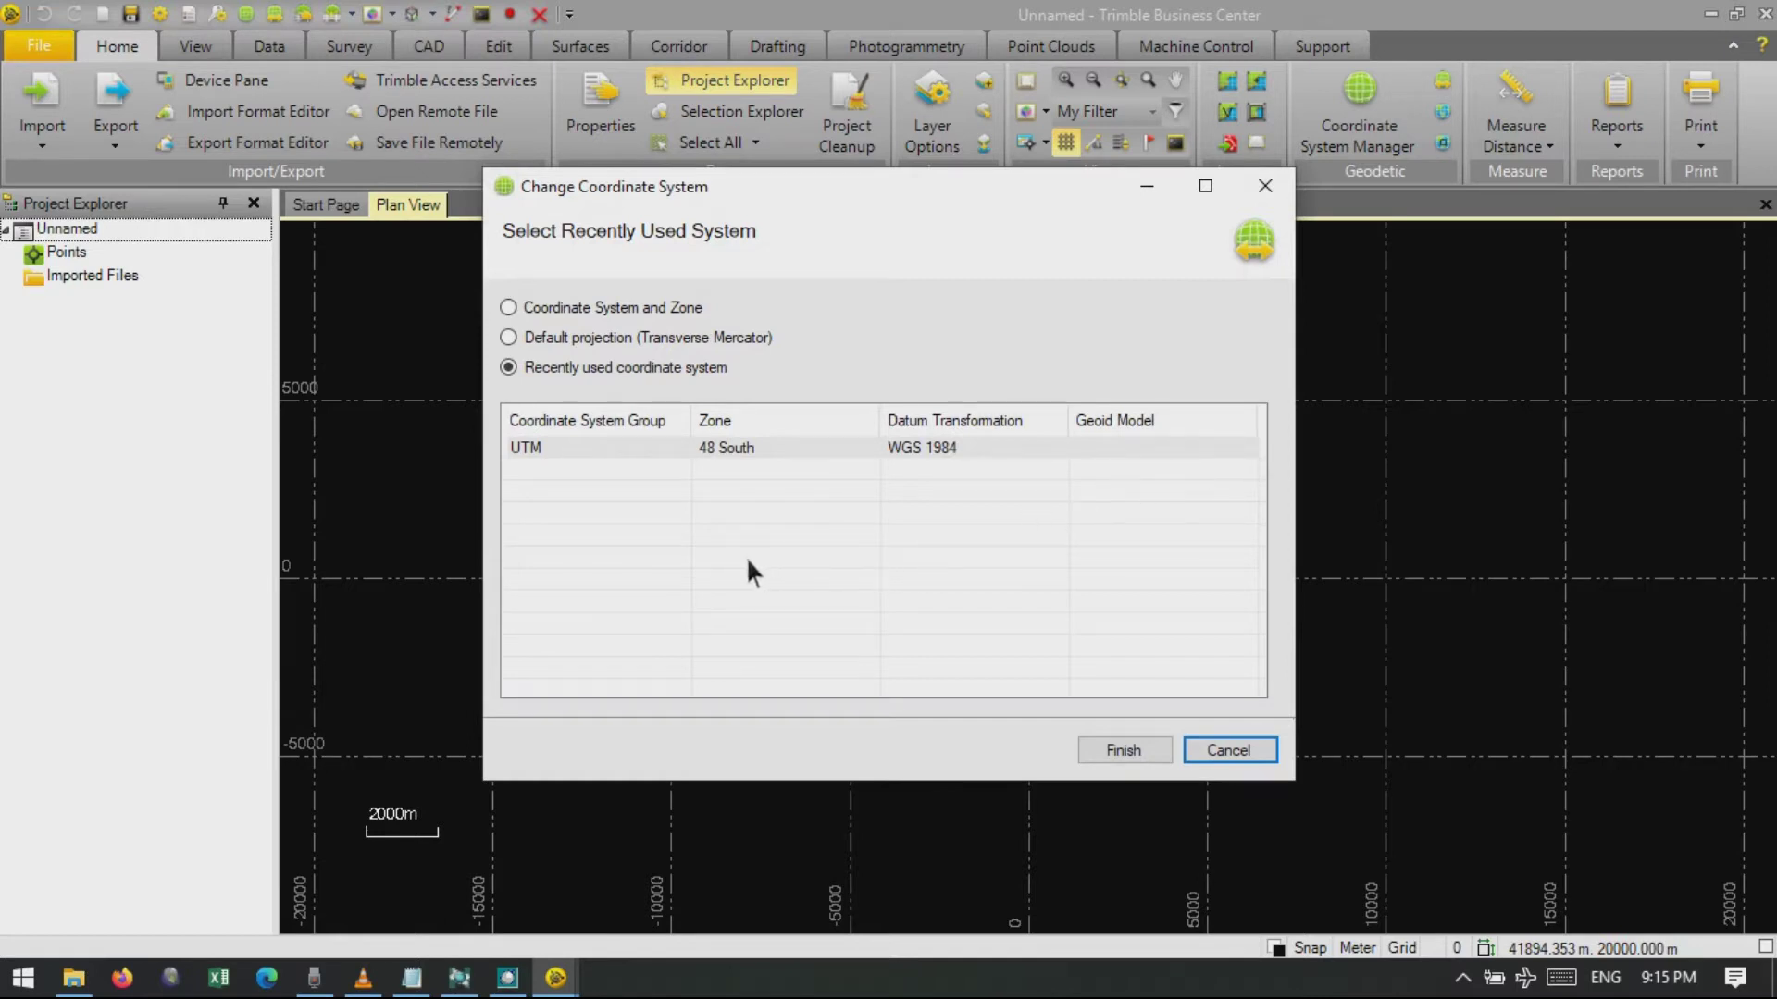
left_click(554, 308)
left_click(547, 366)
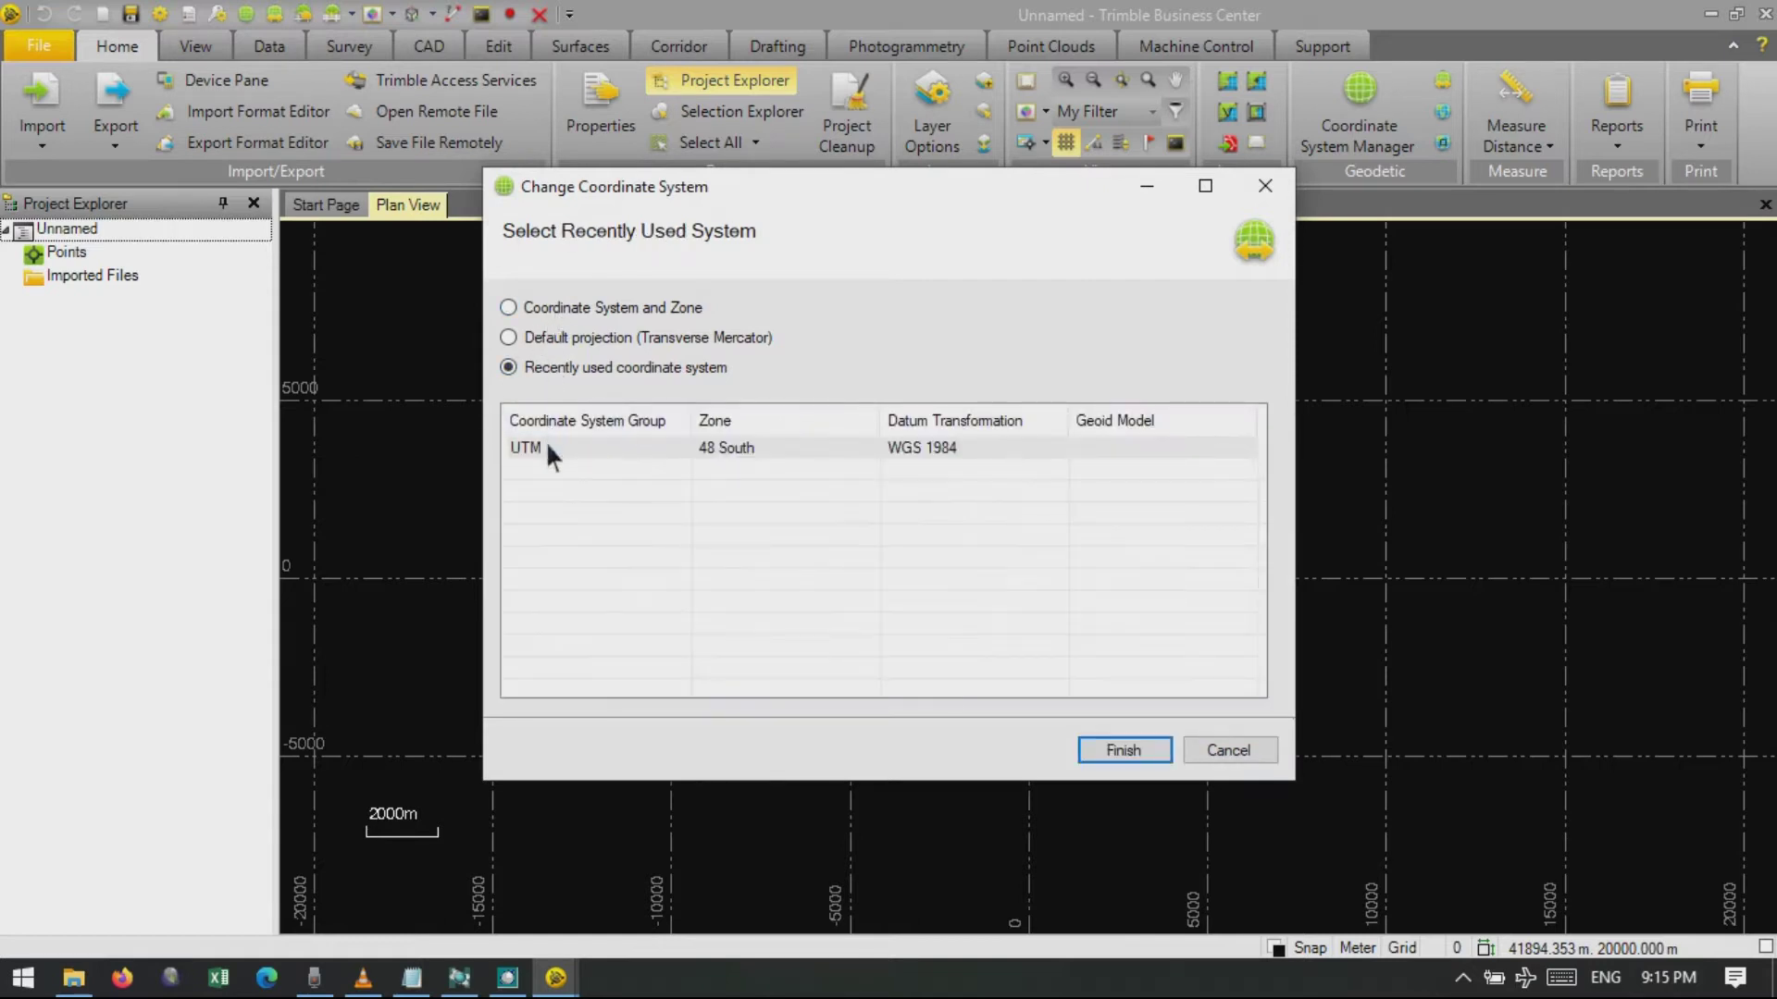
left_click(546, 447)
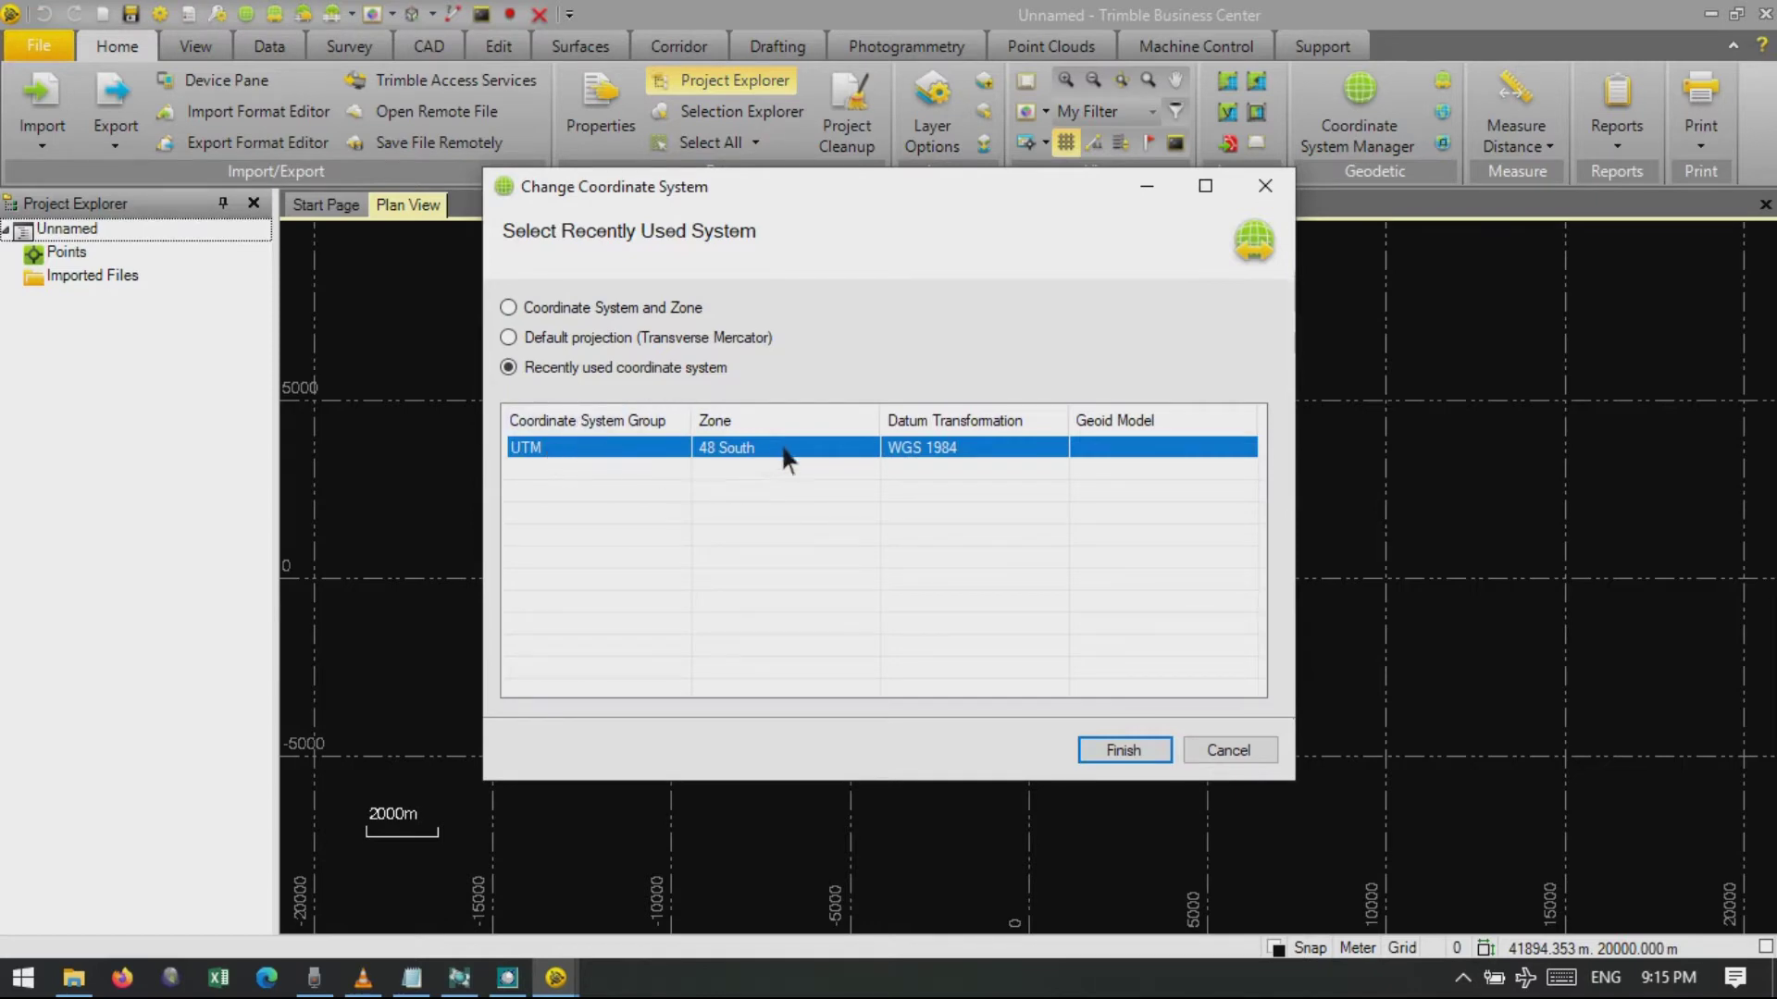
left_click(581, 307)
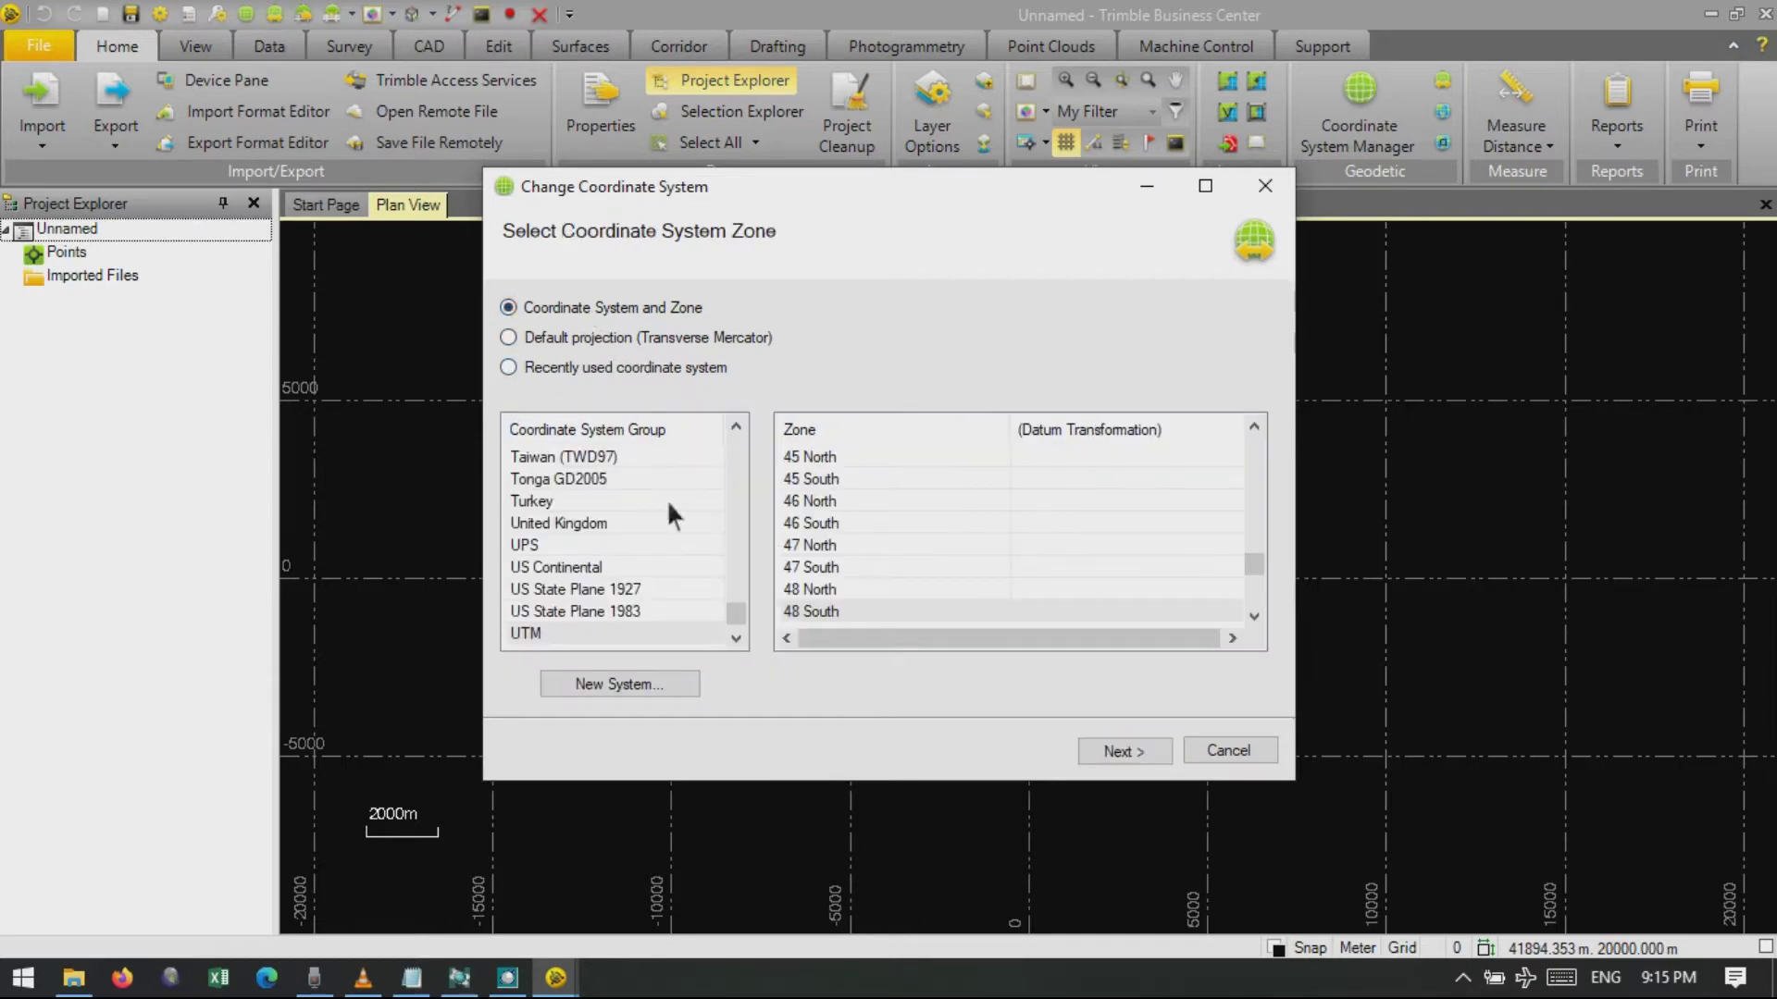
left_click(742, 620)
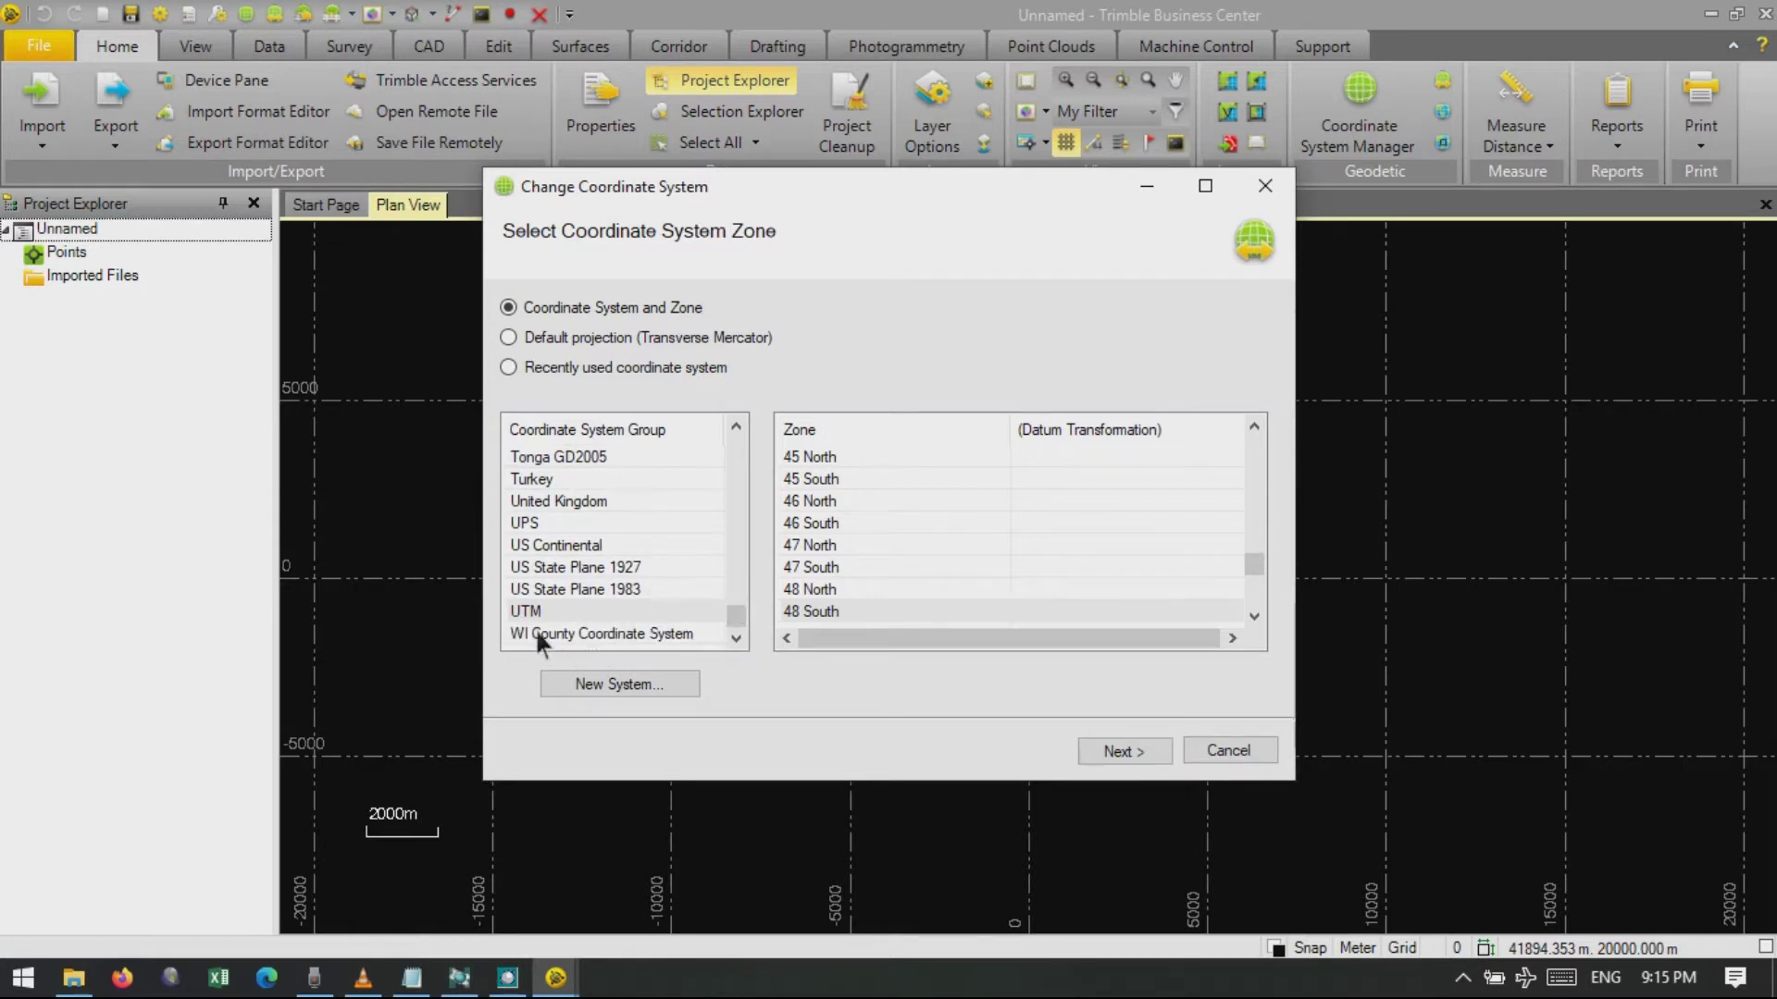
scroll(538, 633, "up", 3)
scroll(543, 629, "down", 3)
left_click(542, 615)
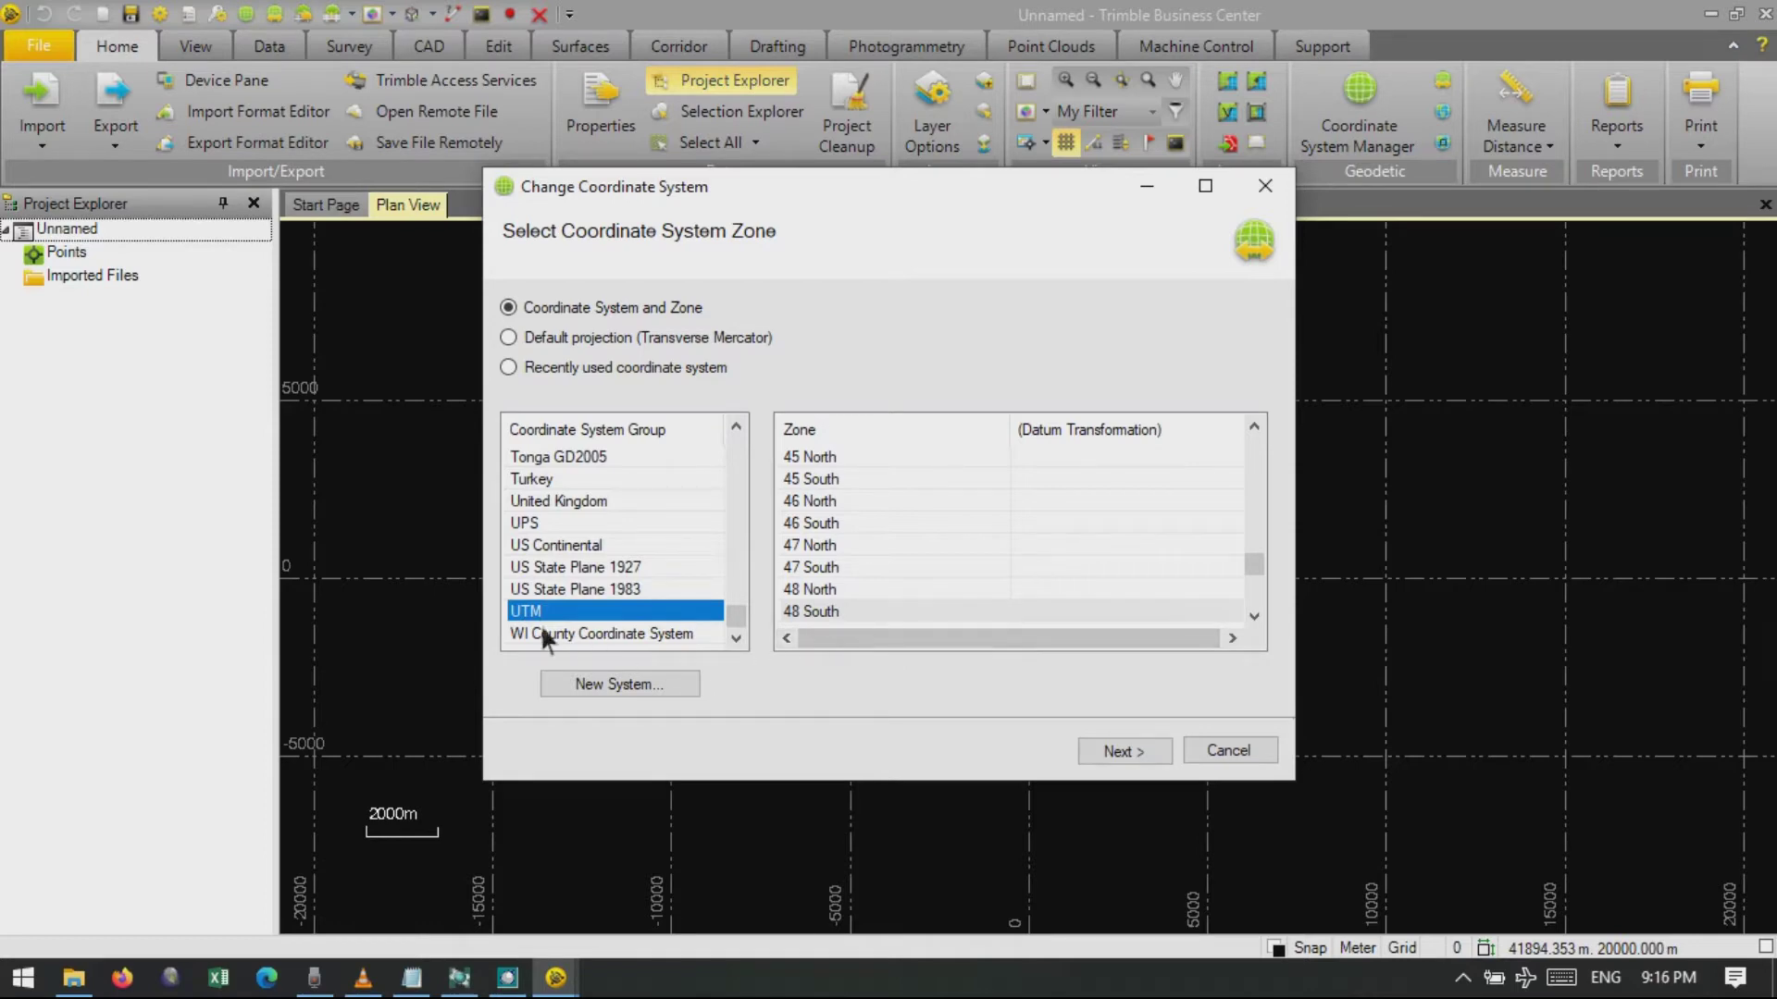
left_click(835, 612)
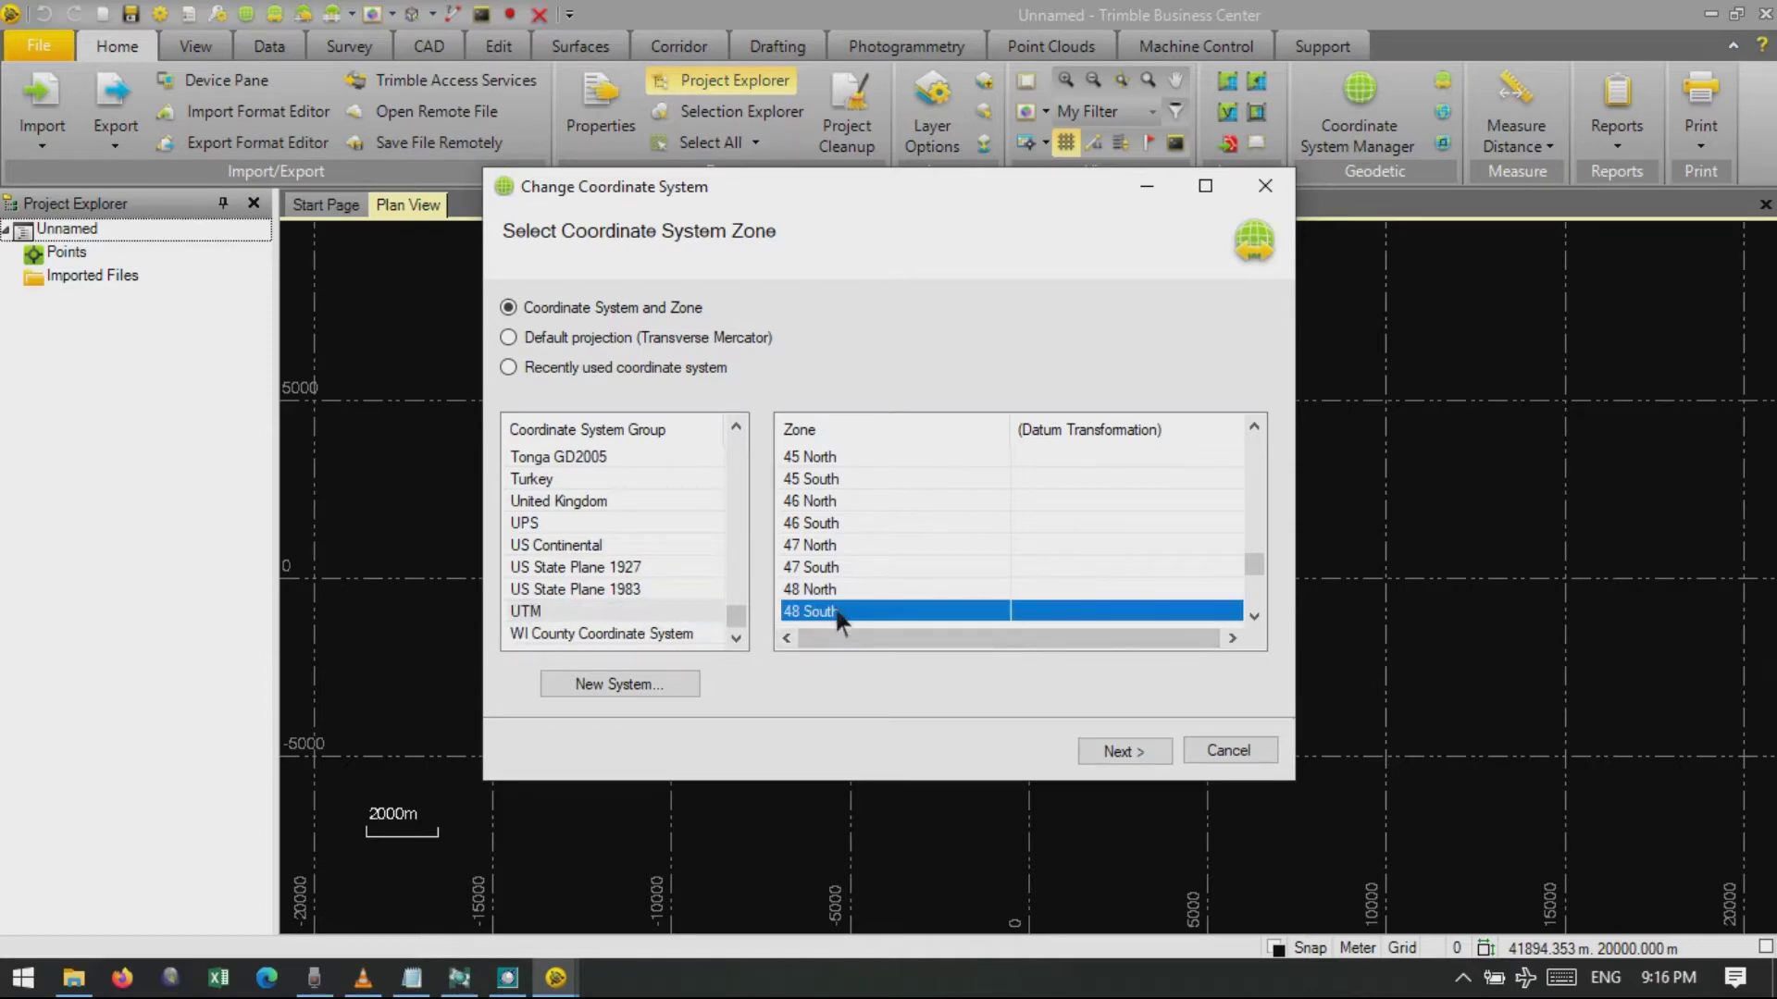
Choose the WGS 1984 horizontal datum and no geoid model, and finish the coordinate system change.
left_click(1129, 752)
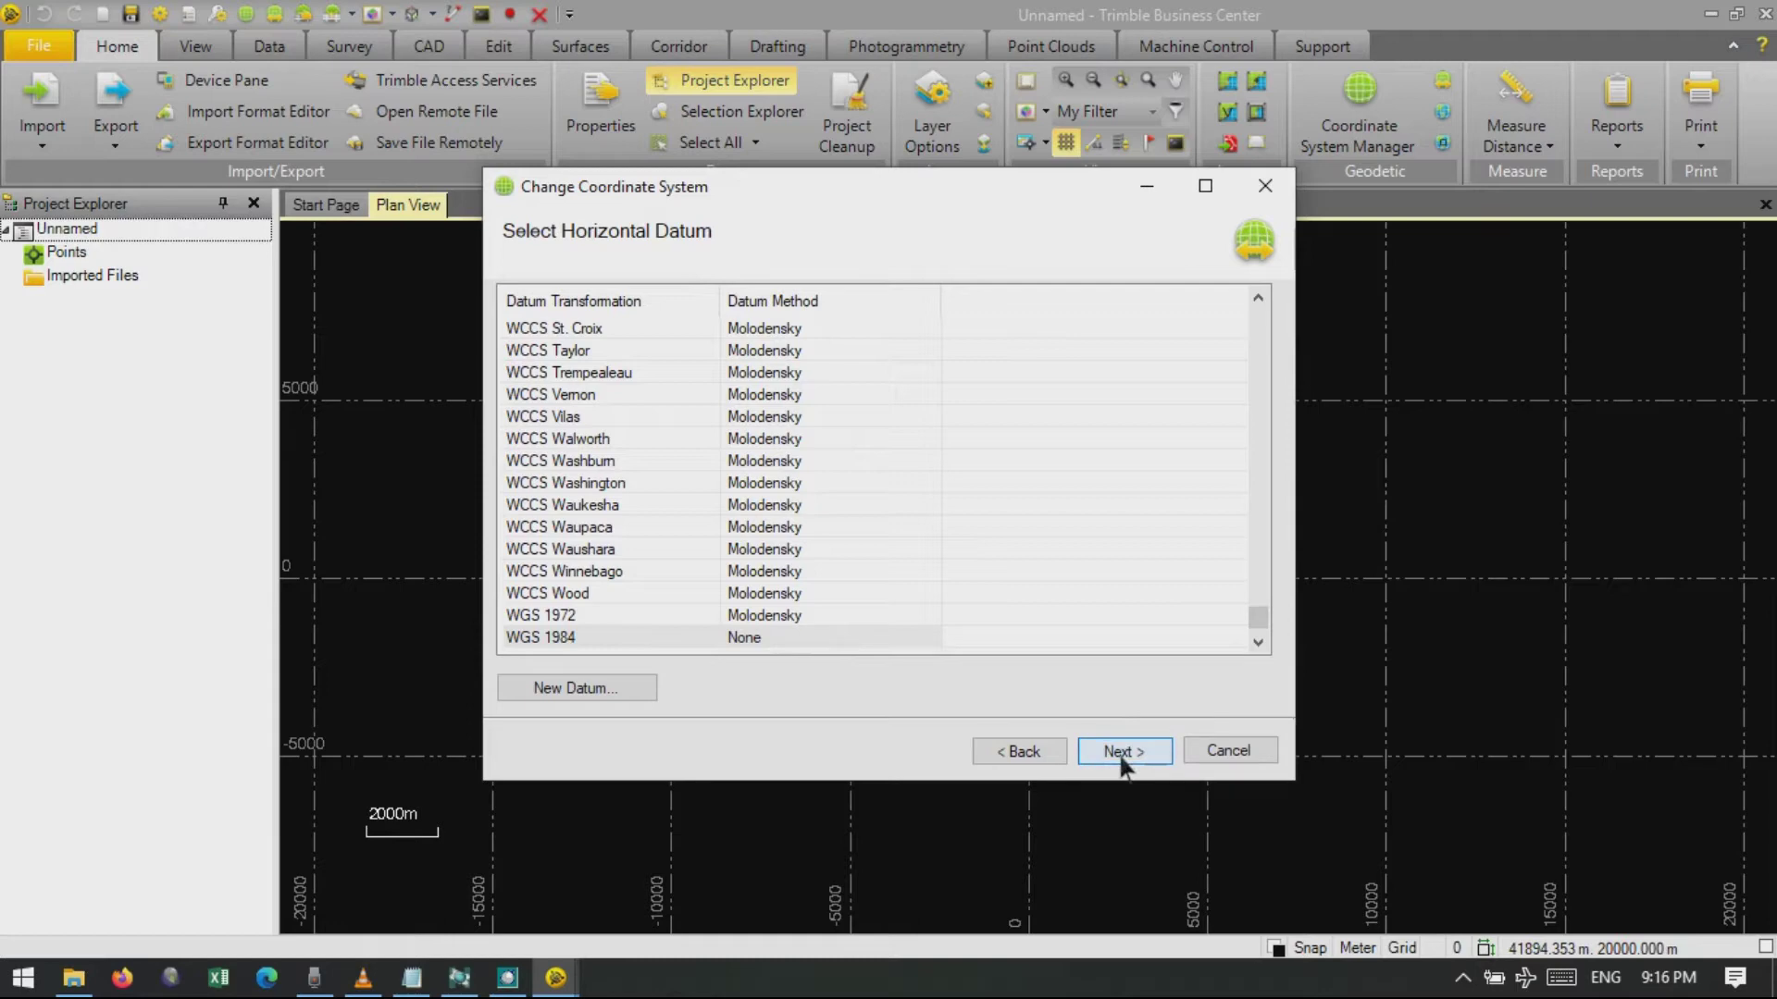
left_click(760, 638)
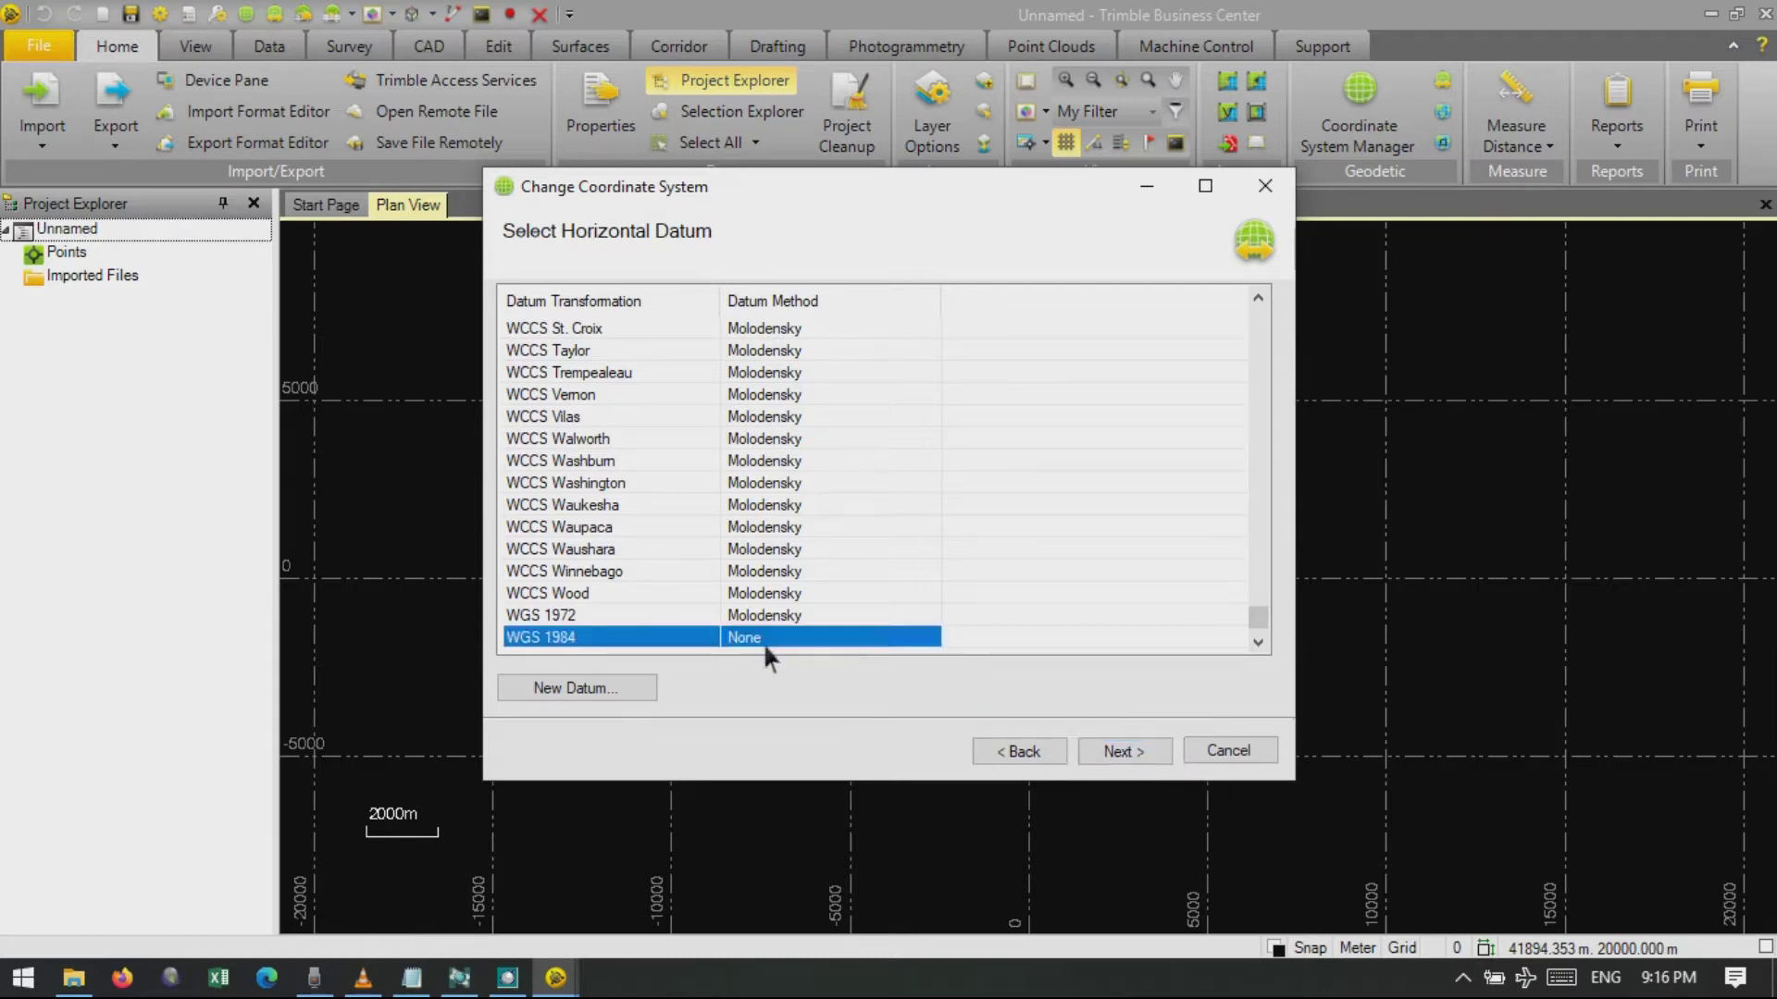
left_click(1141, 760)
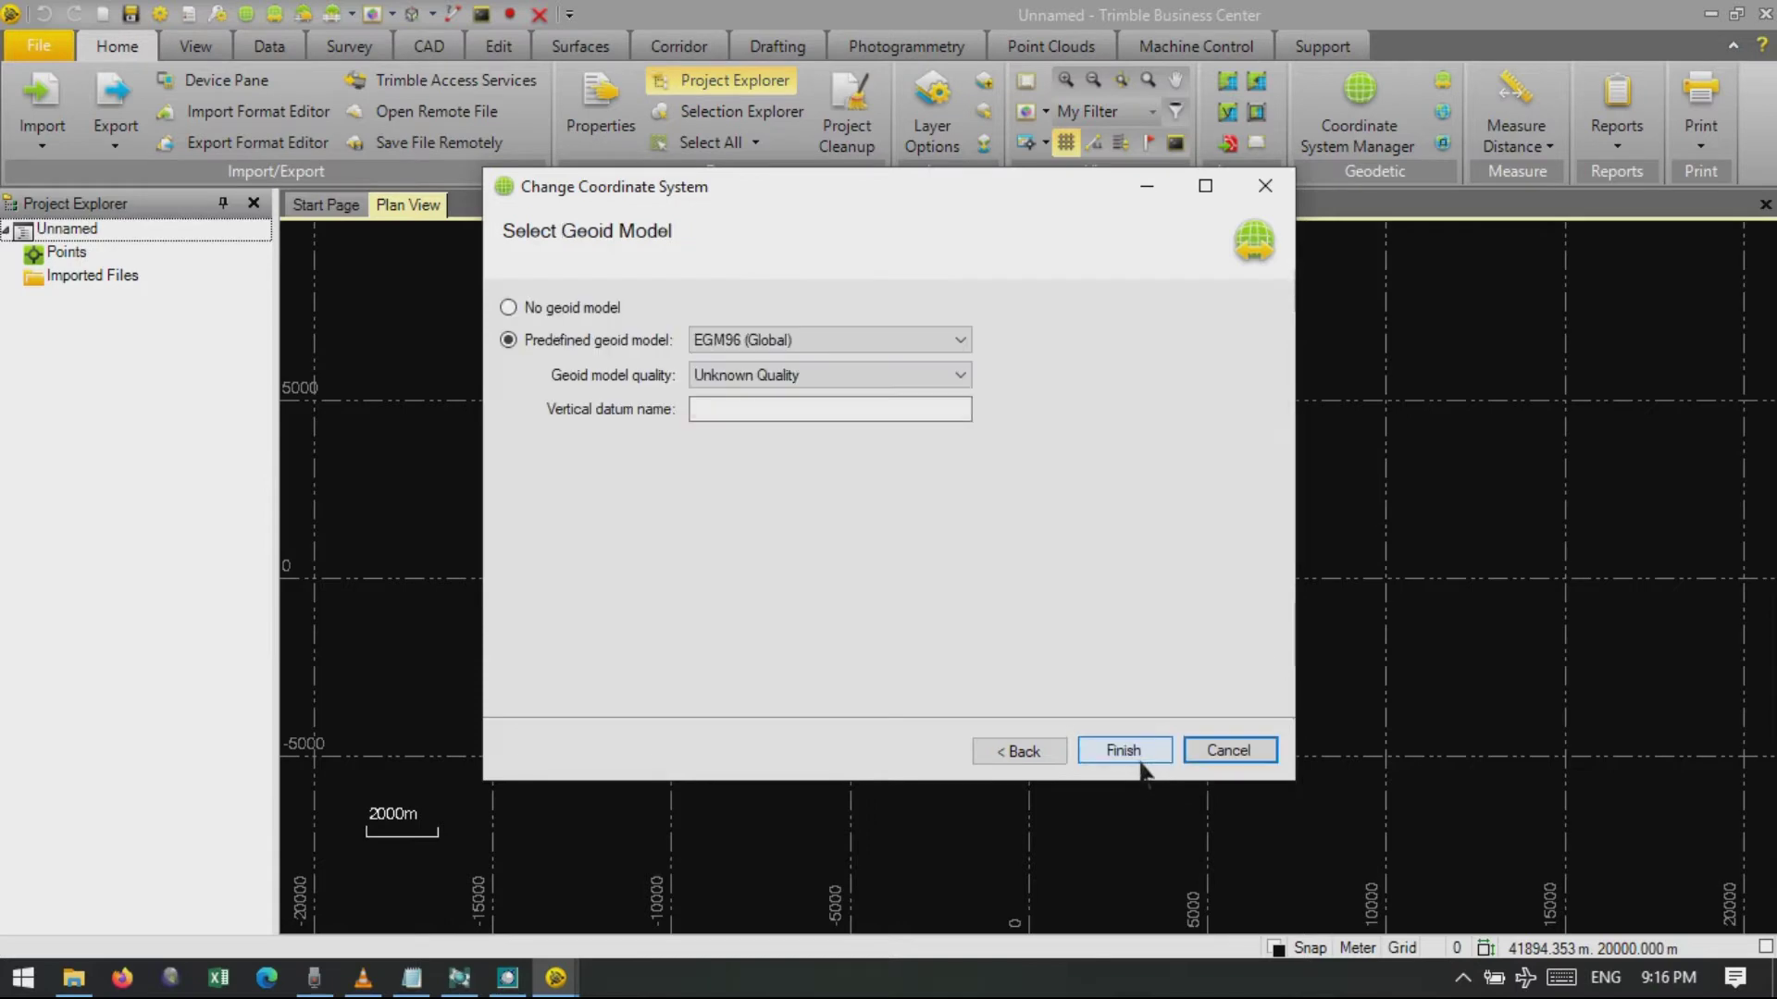
left_click(574, 313)
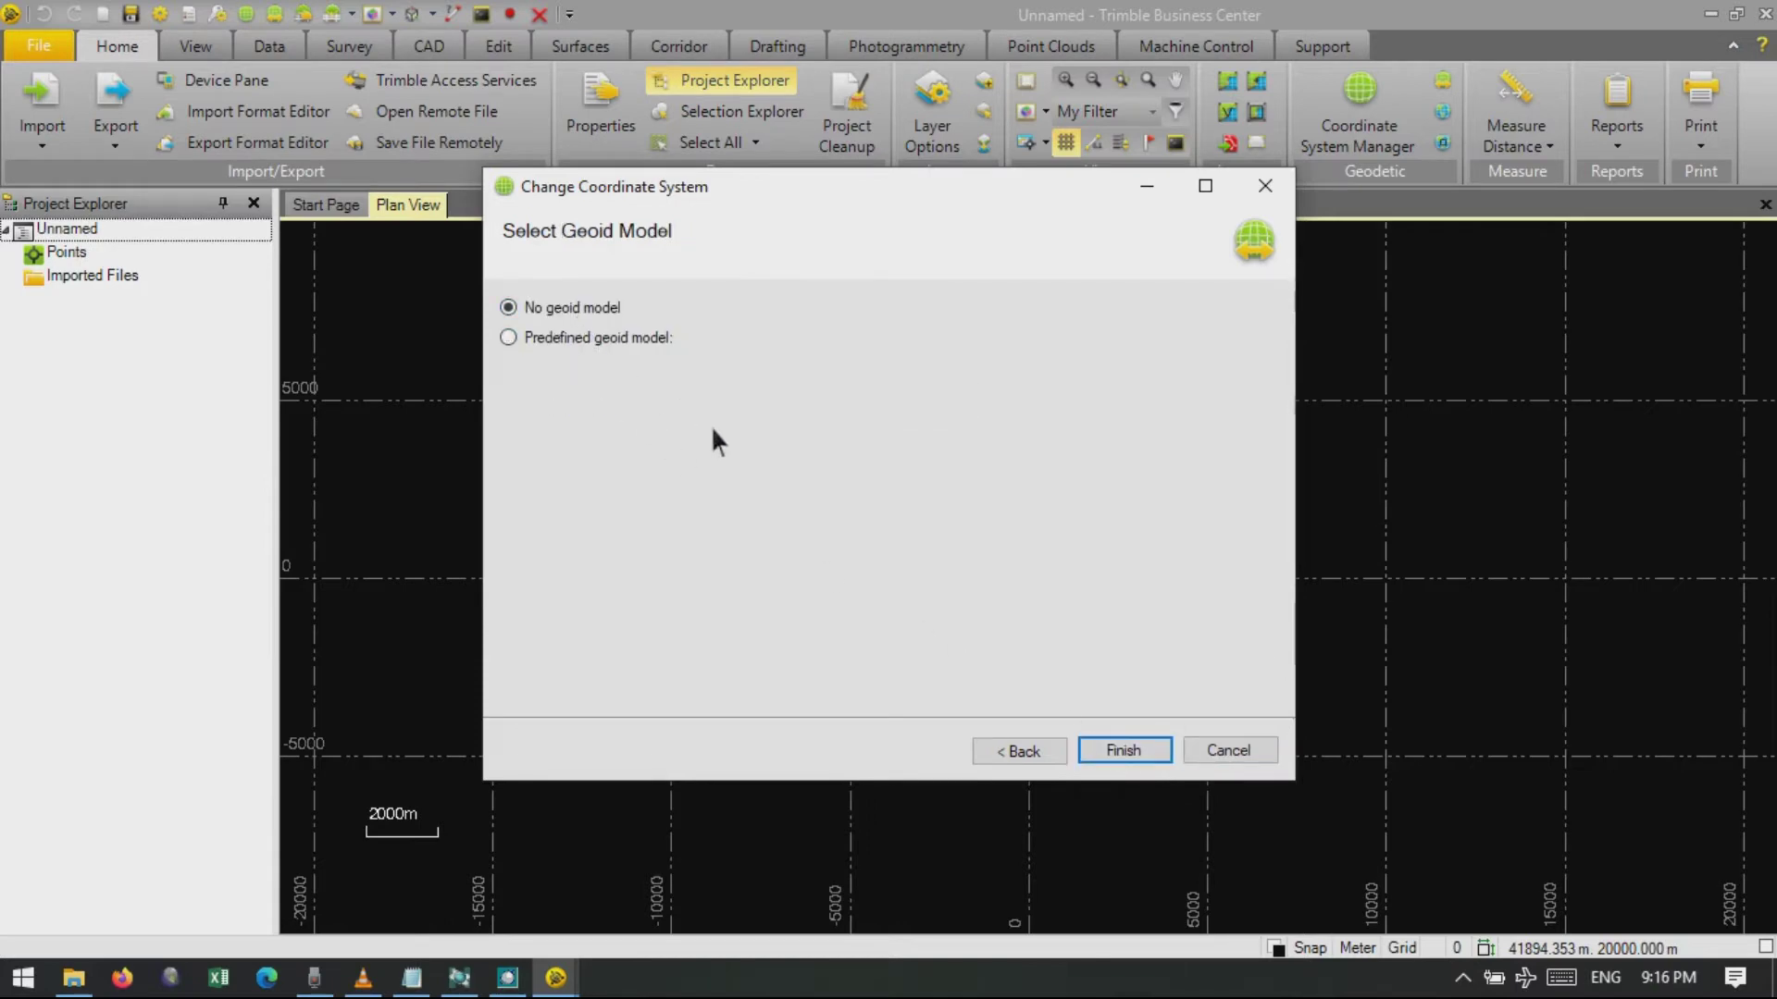
left_click(1124, 751)
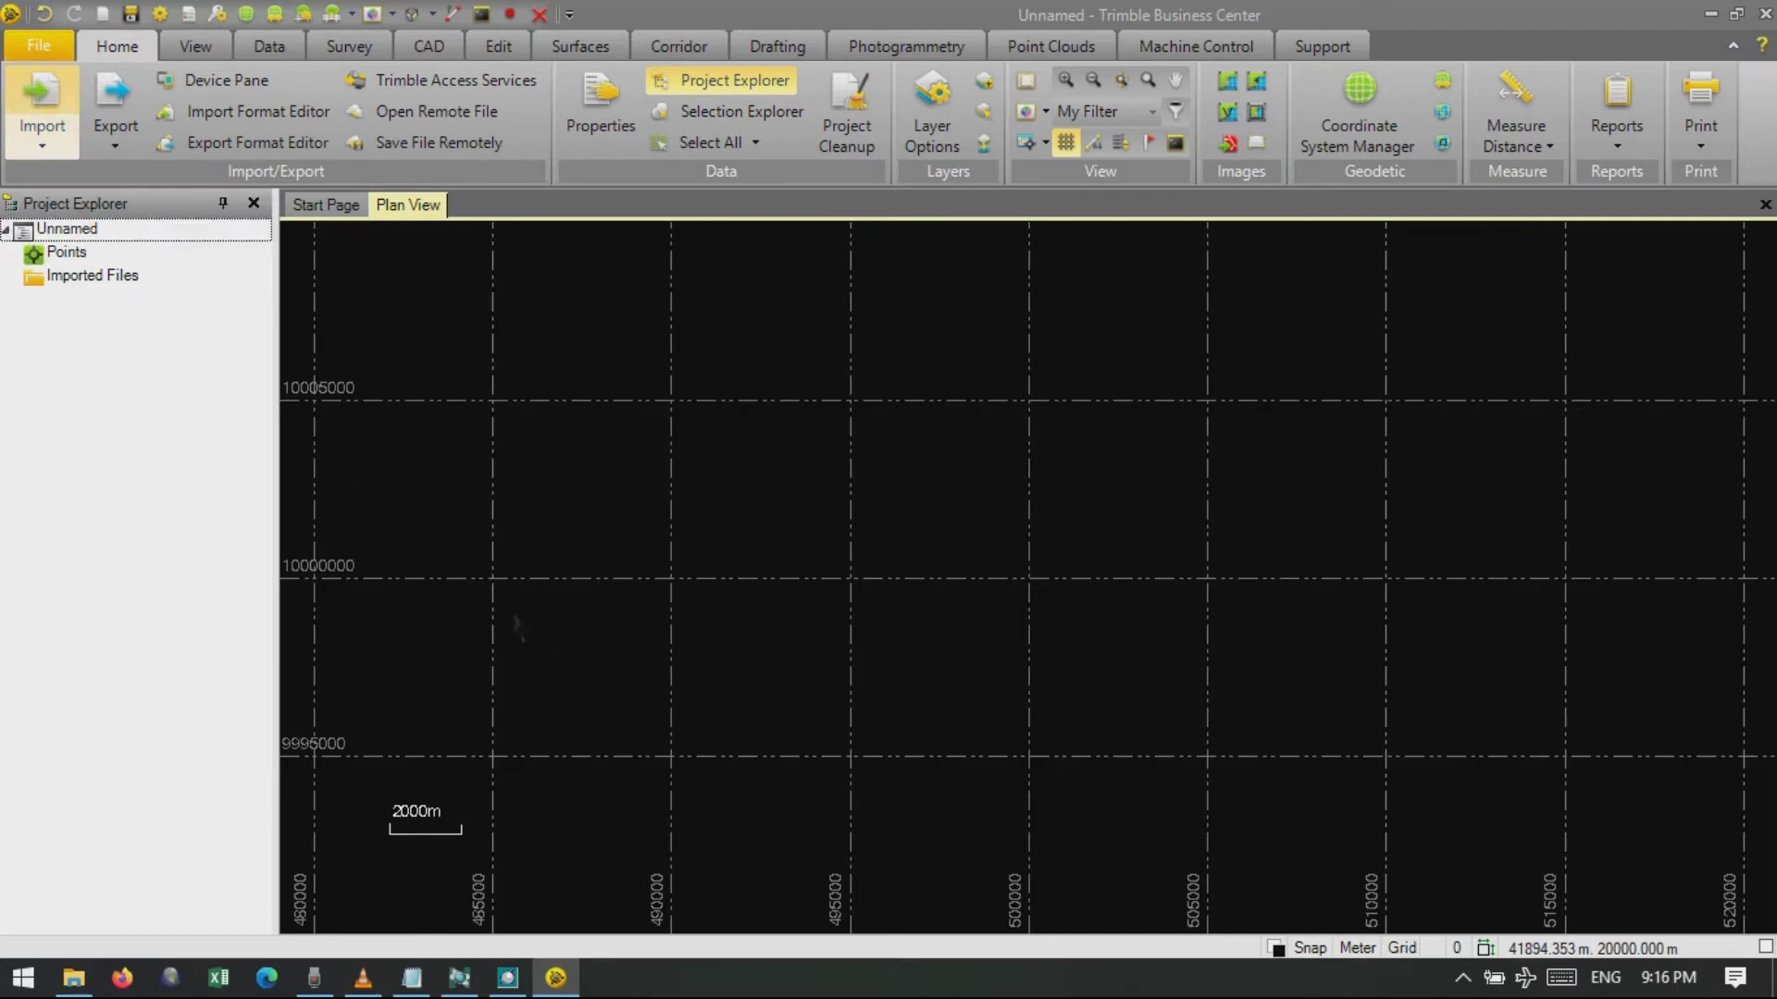
Start an import and set its folder to Rinex inside Raw to Rinnex in the Desktop's Tugas 3 folder.
key("ctrl+i")
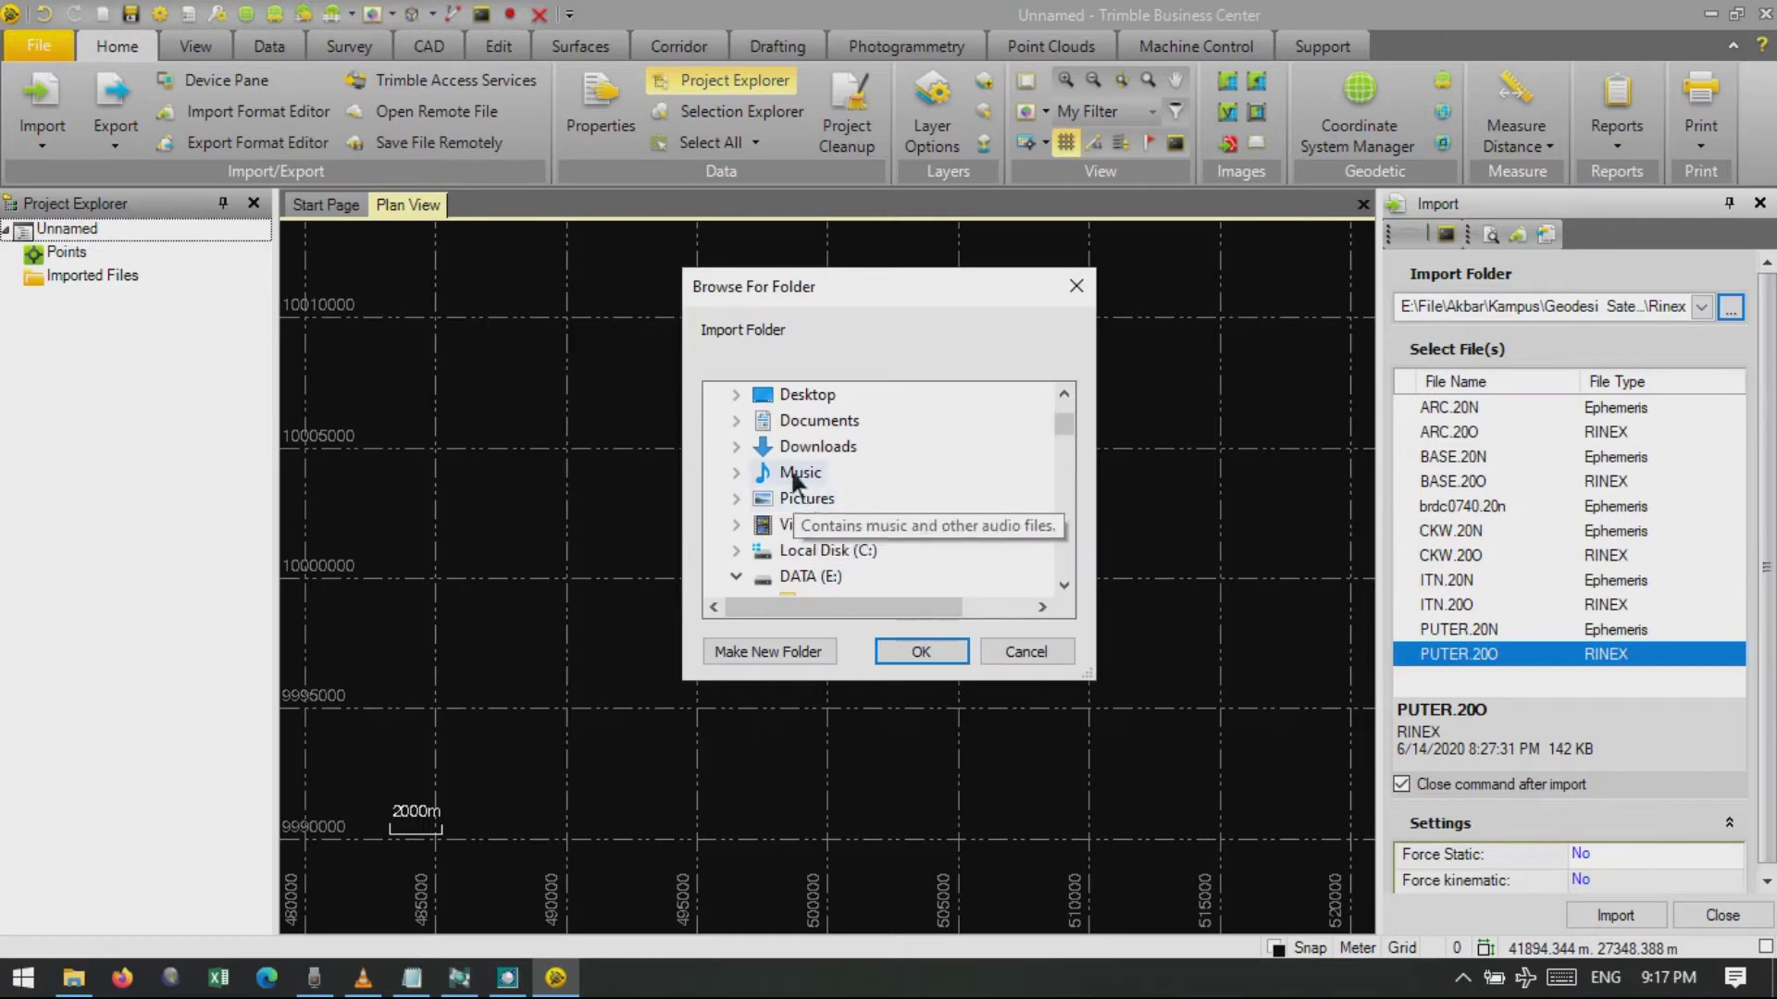
scroll(792, 476, "up", 2)
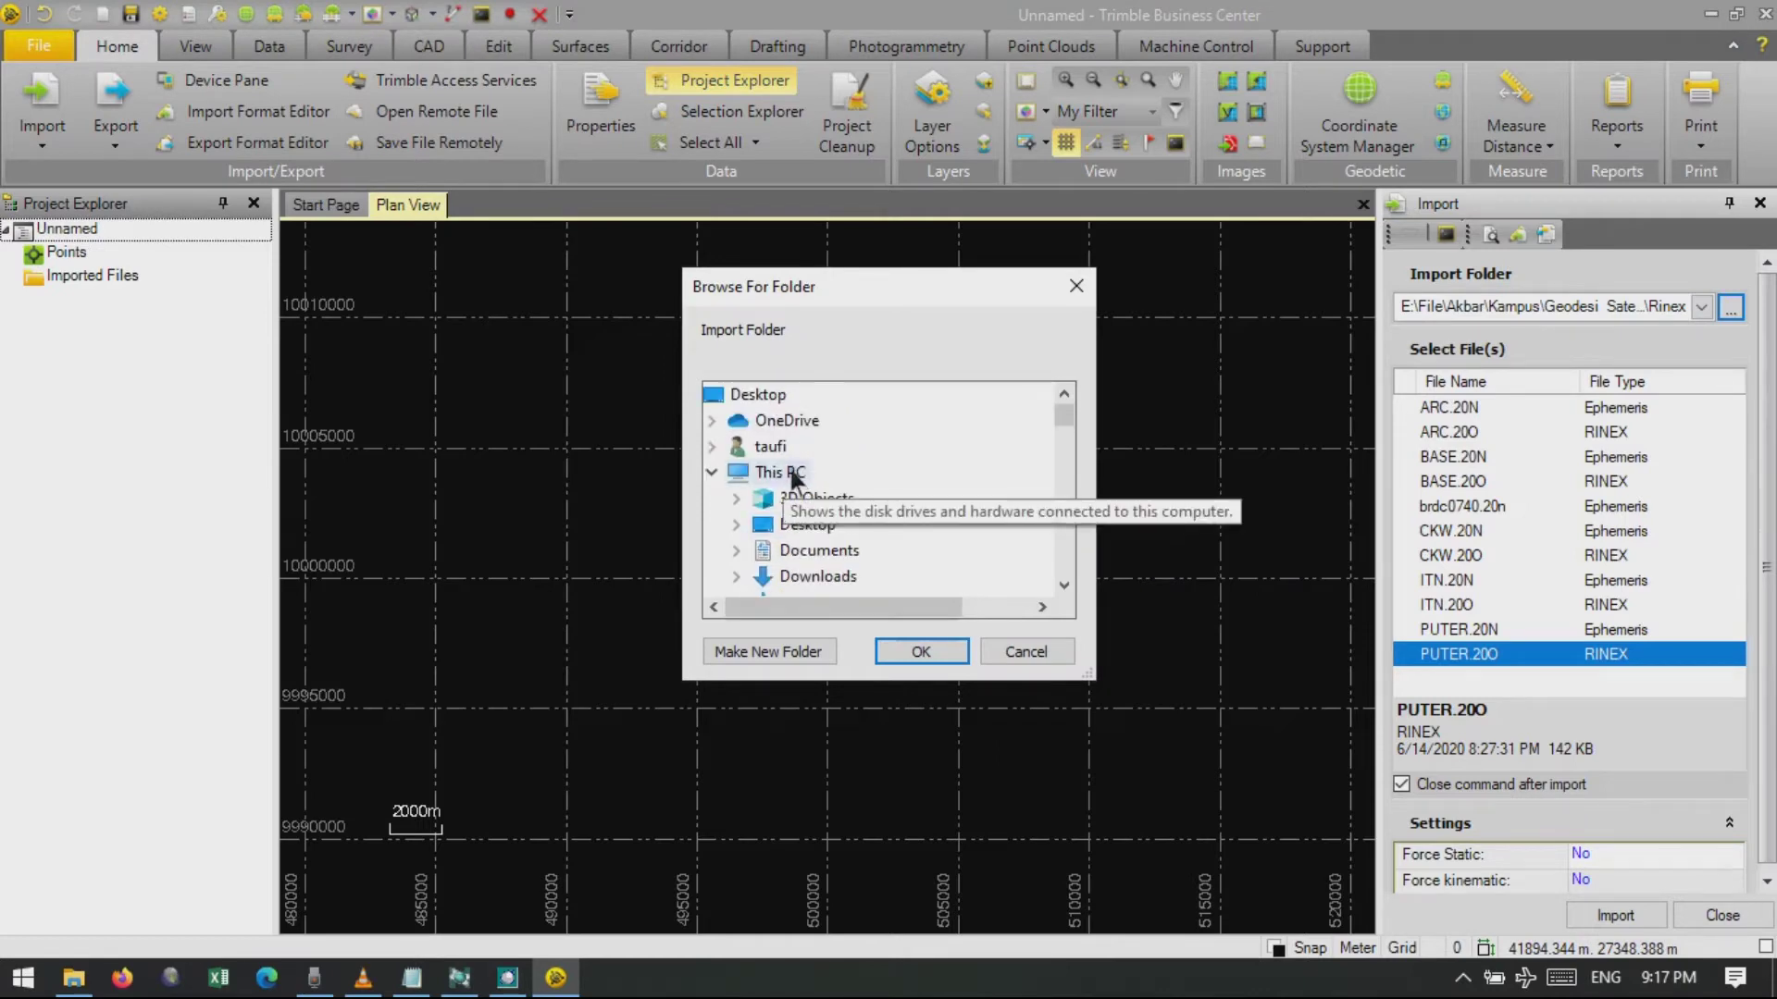
scroll(792, 475, "down", 3)
scroll(792, 475, "up", 2)
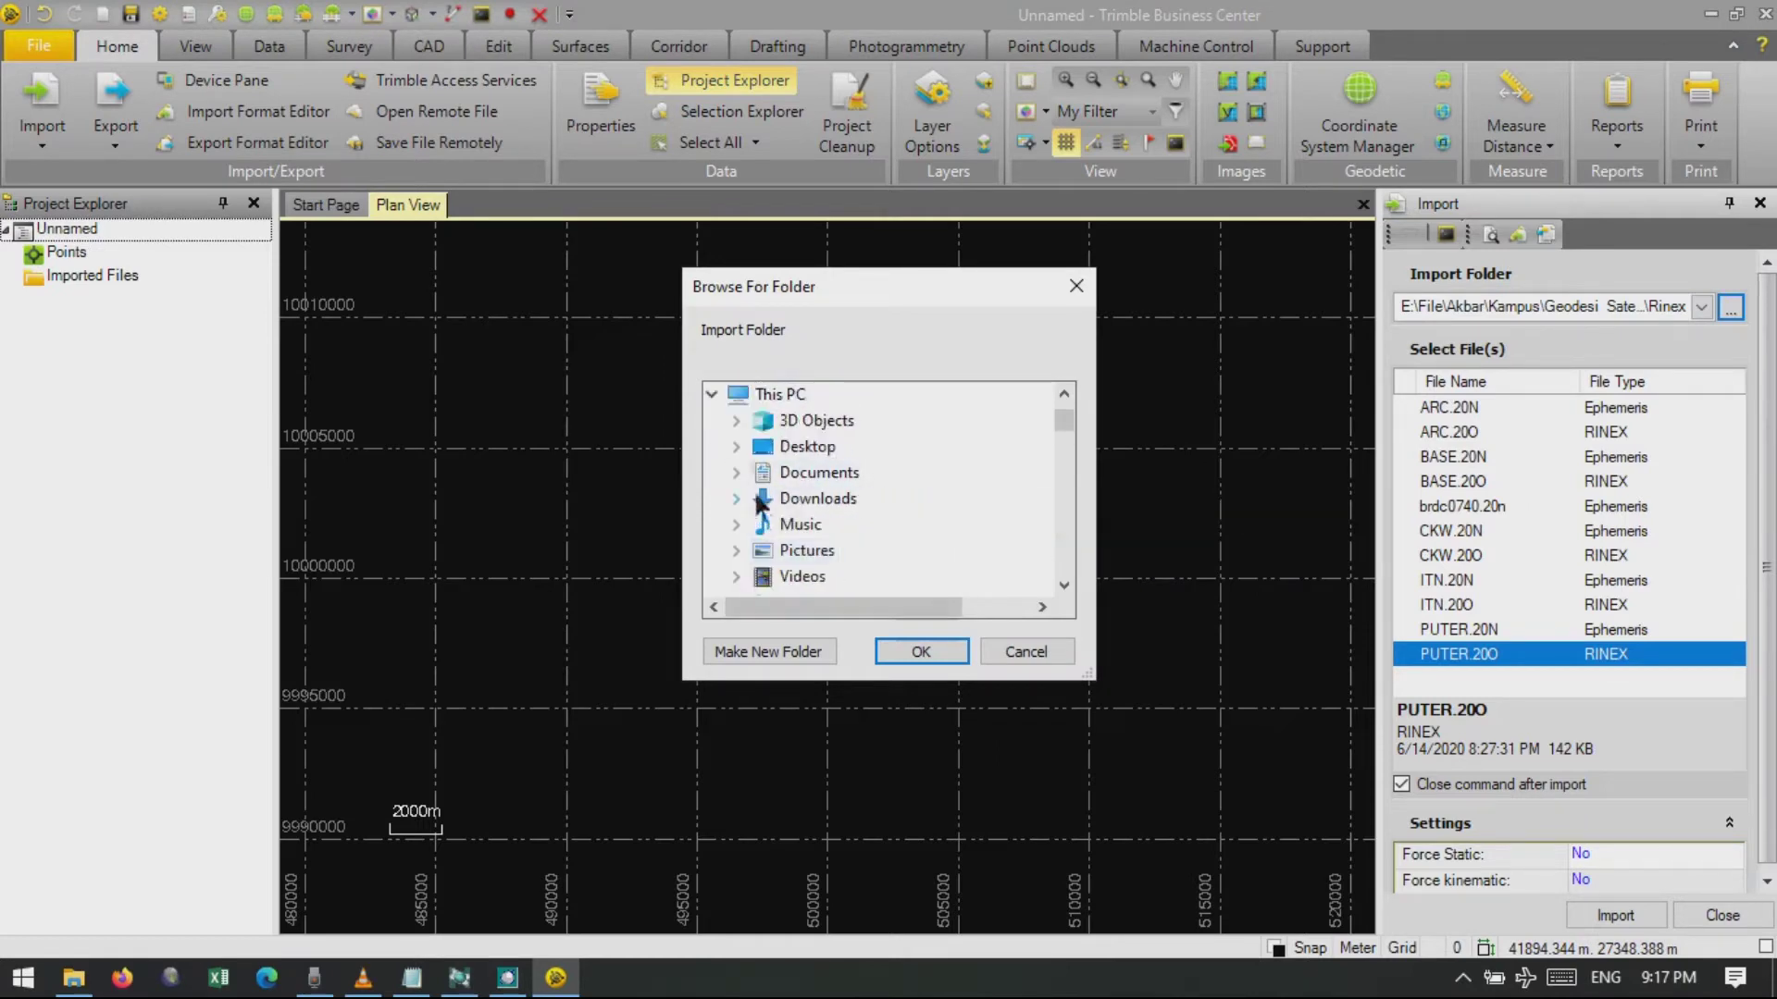
left_click(738, 446)
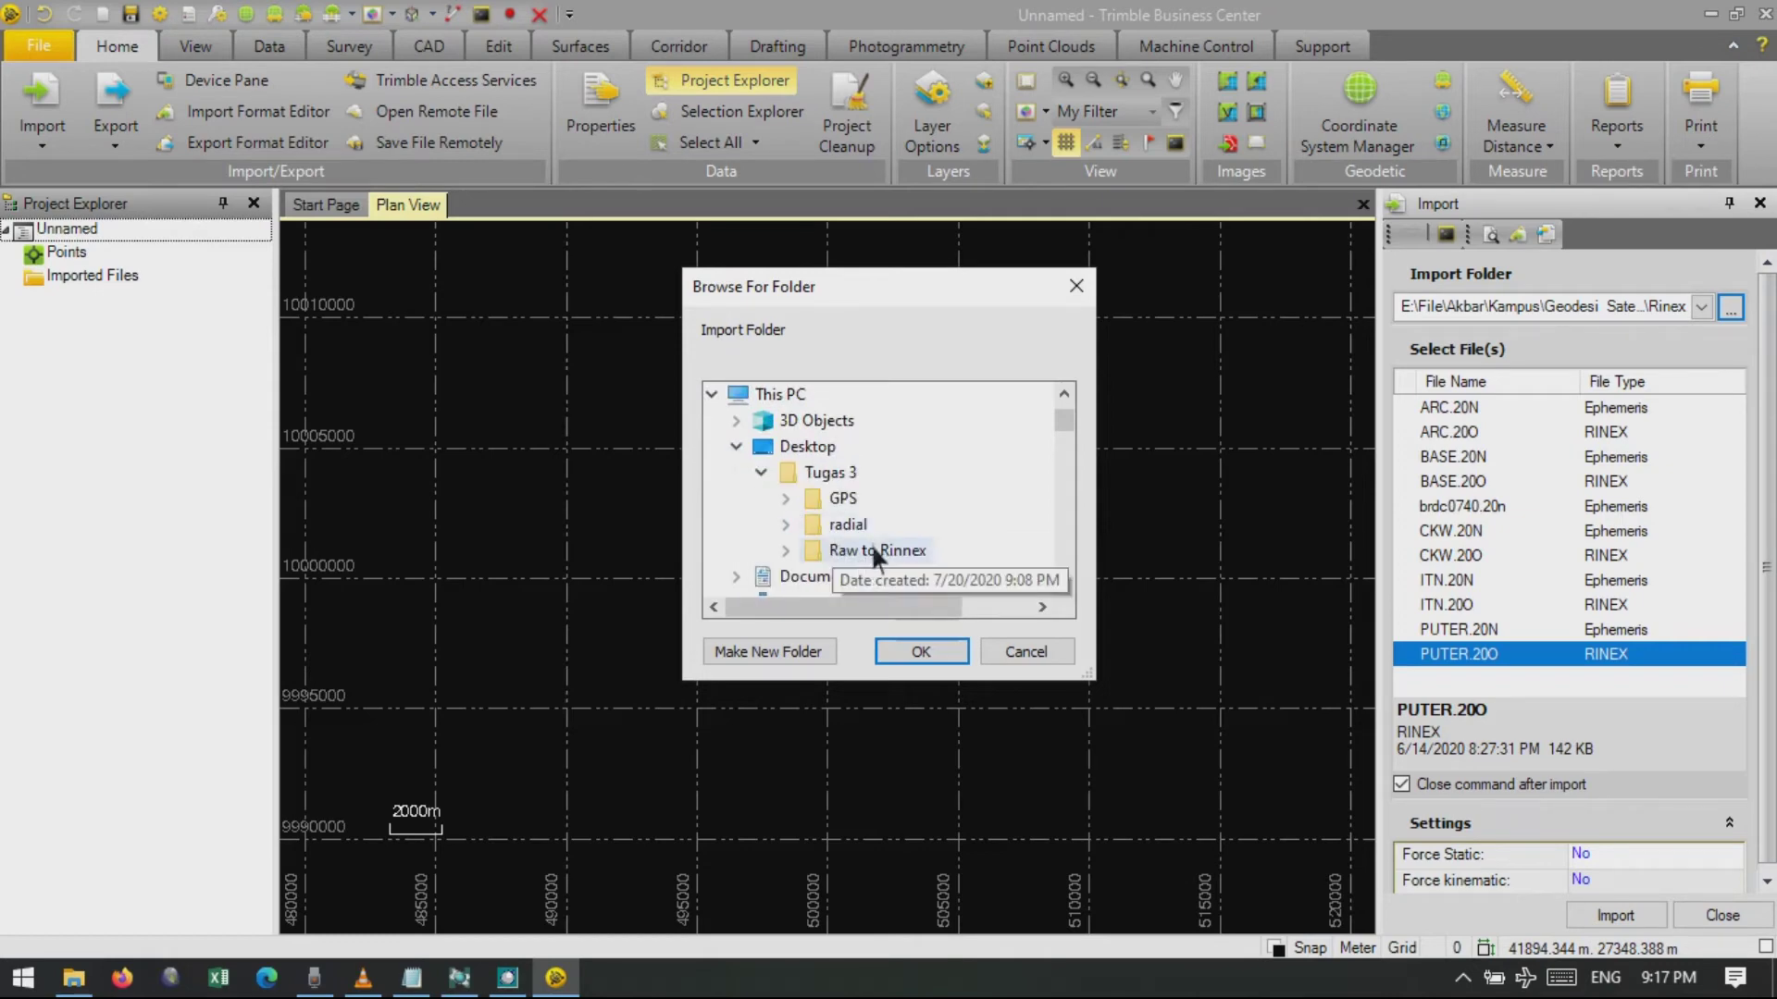
double_click(870, 550)
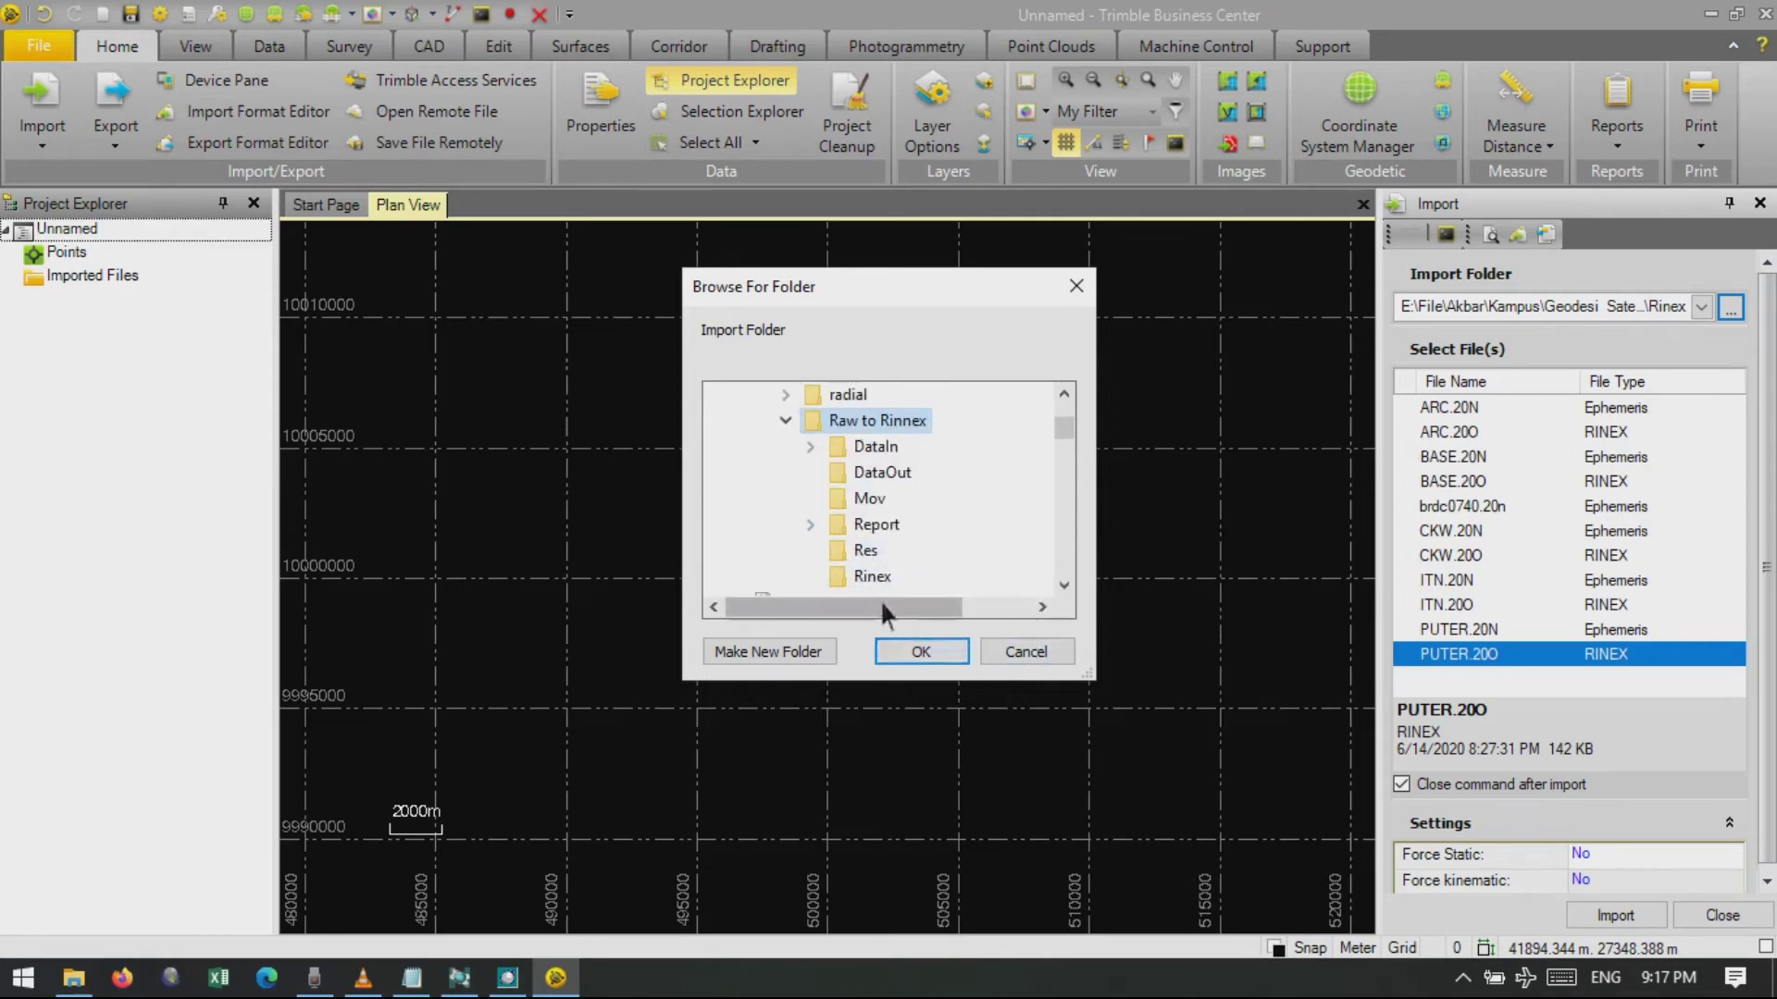
left_click(870, 576)
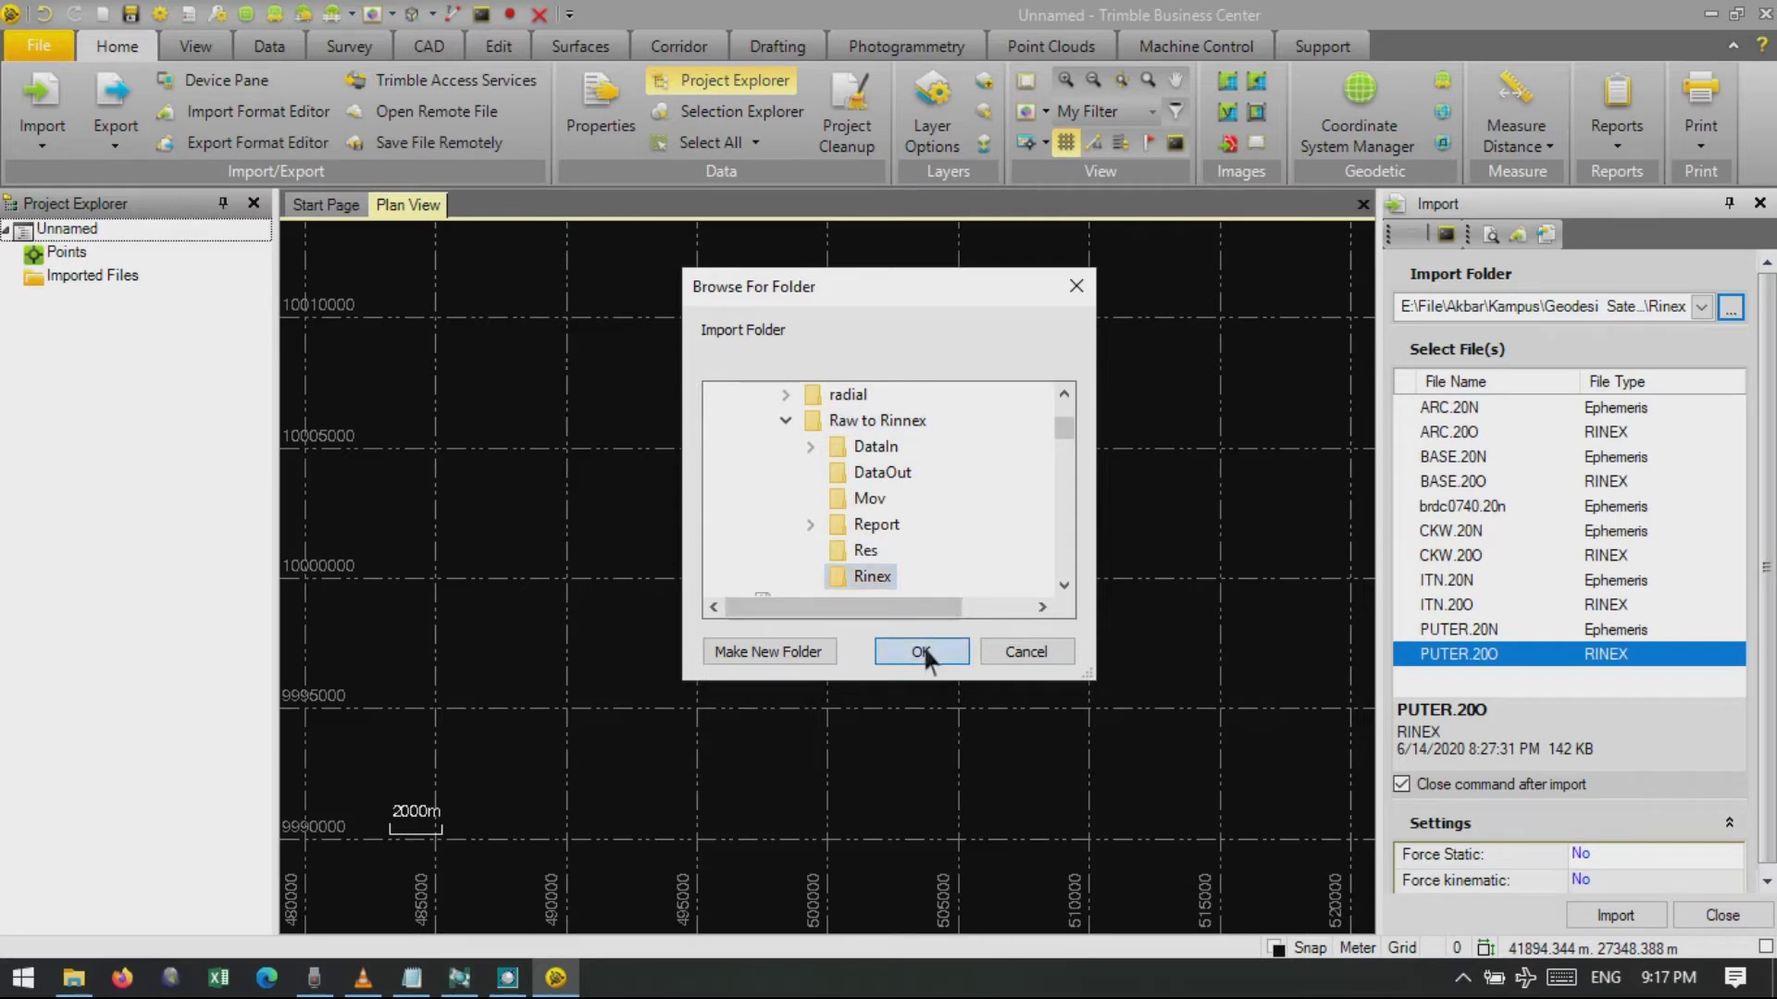
left_click(921, 652)
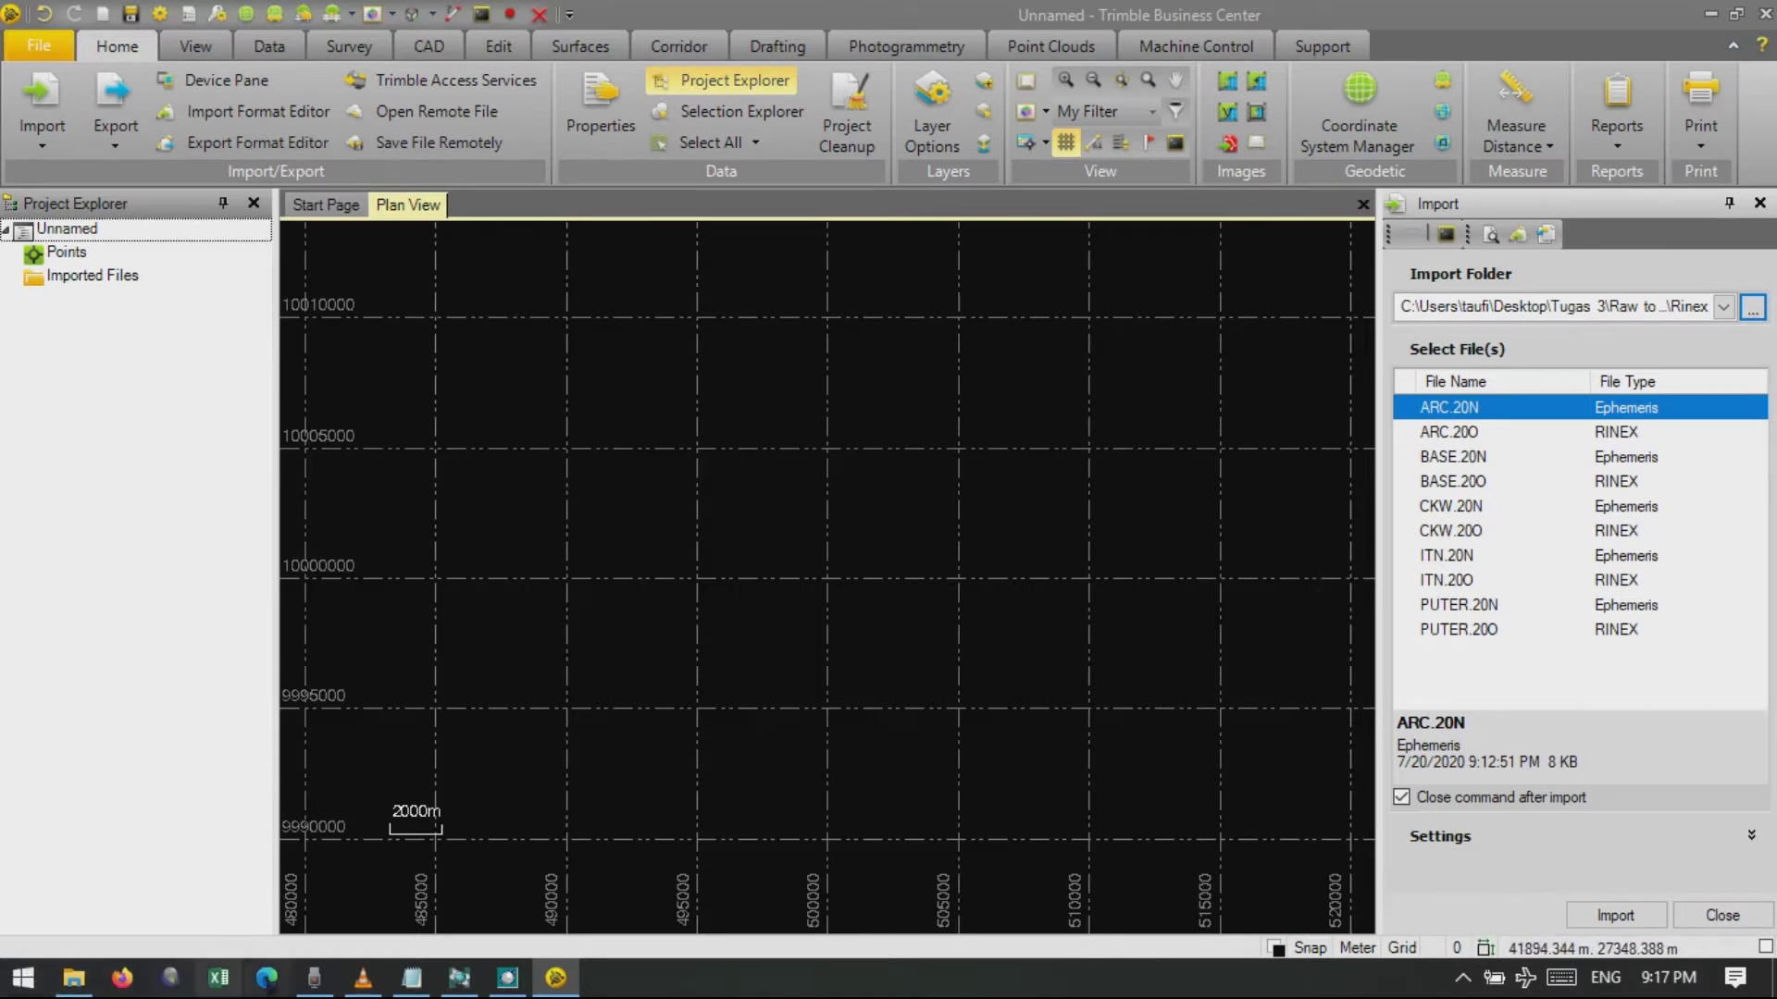
Switch to File Explorer and copy the brdc0740.20n file from the Tugas 3 folder.
left_click(74, 978)
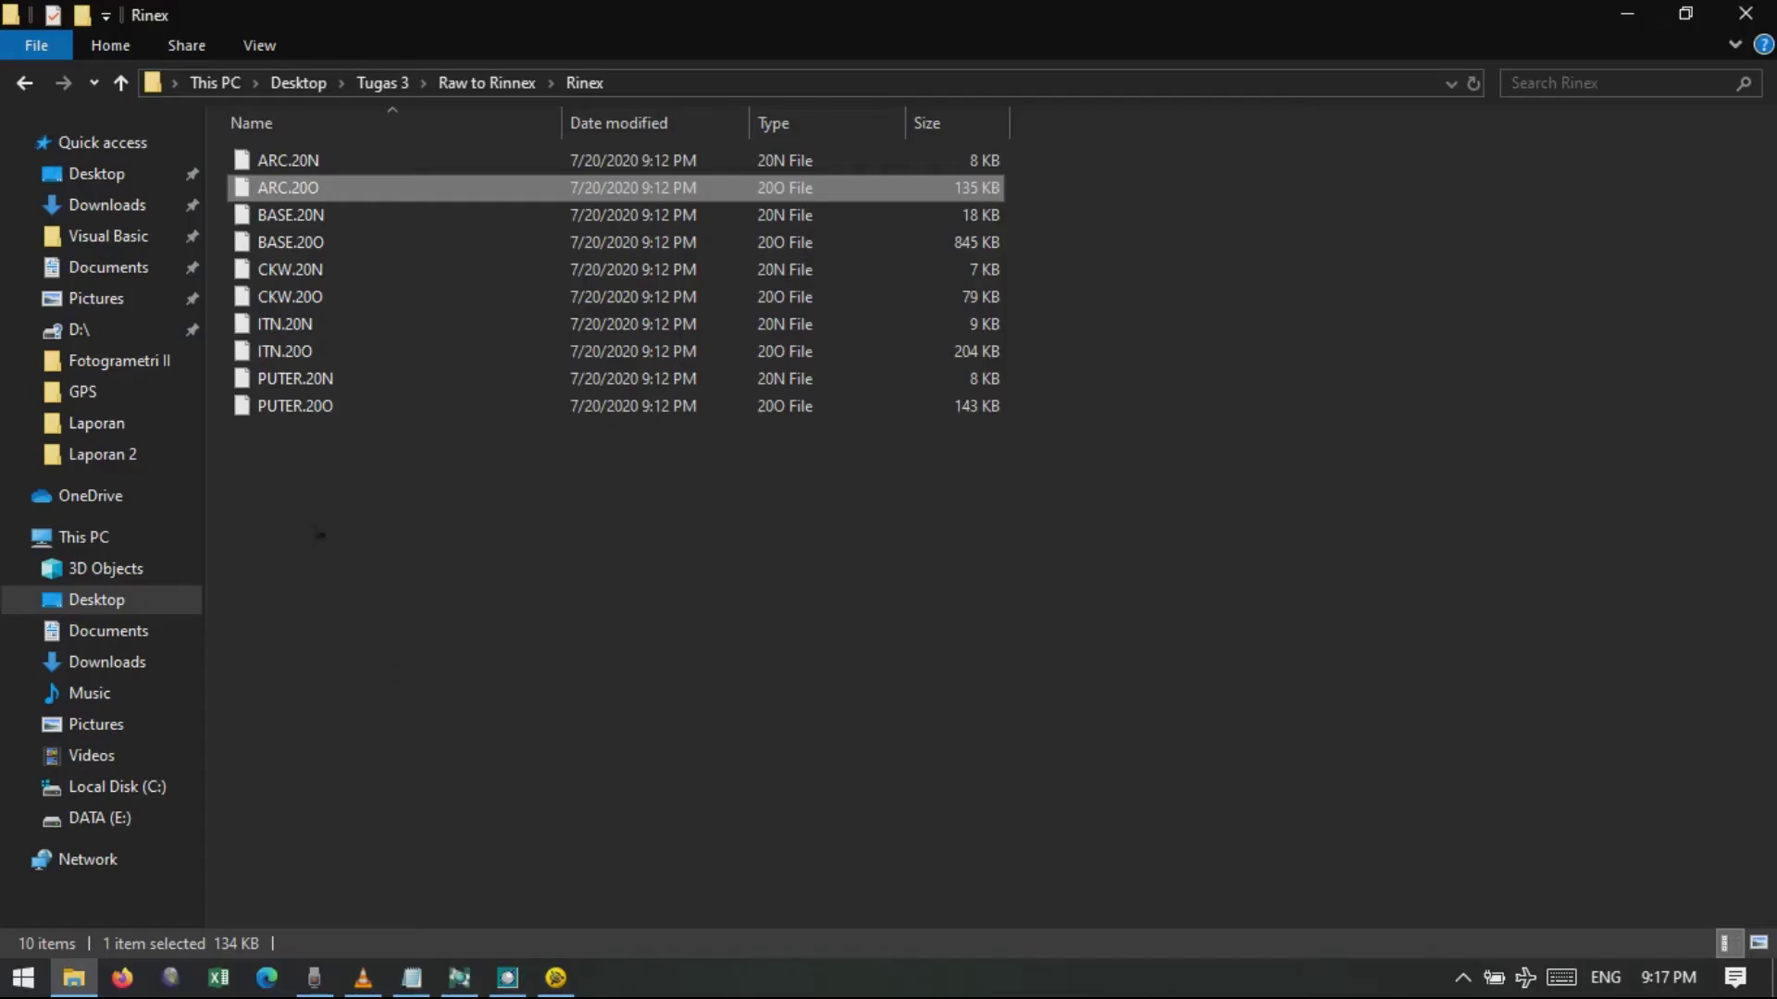
left_click(407, 84)
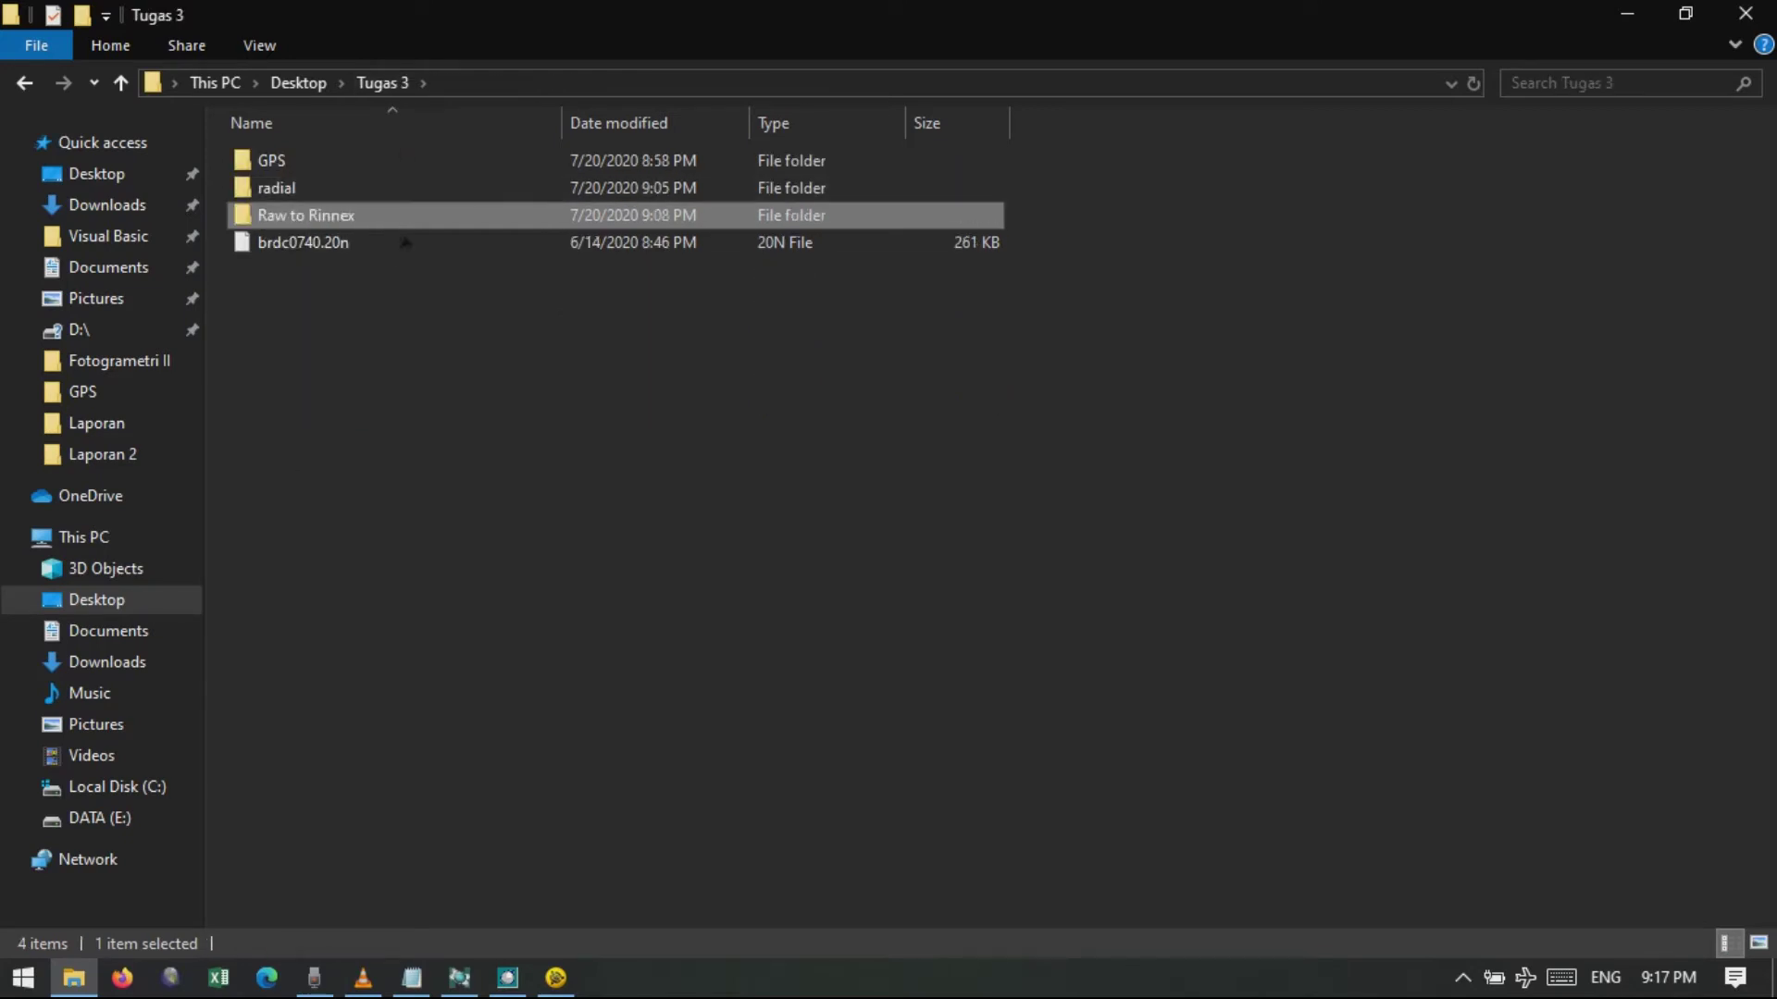
left_click(397, 243)
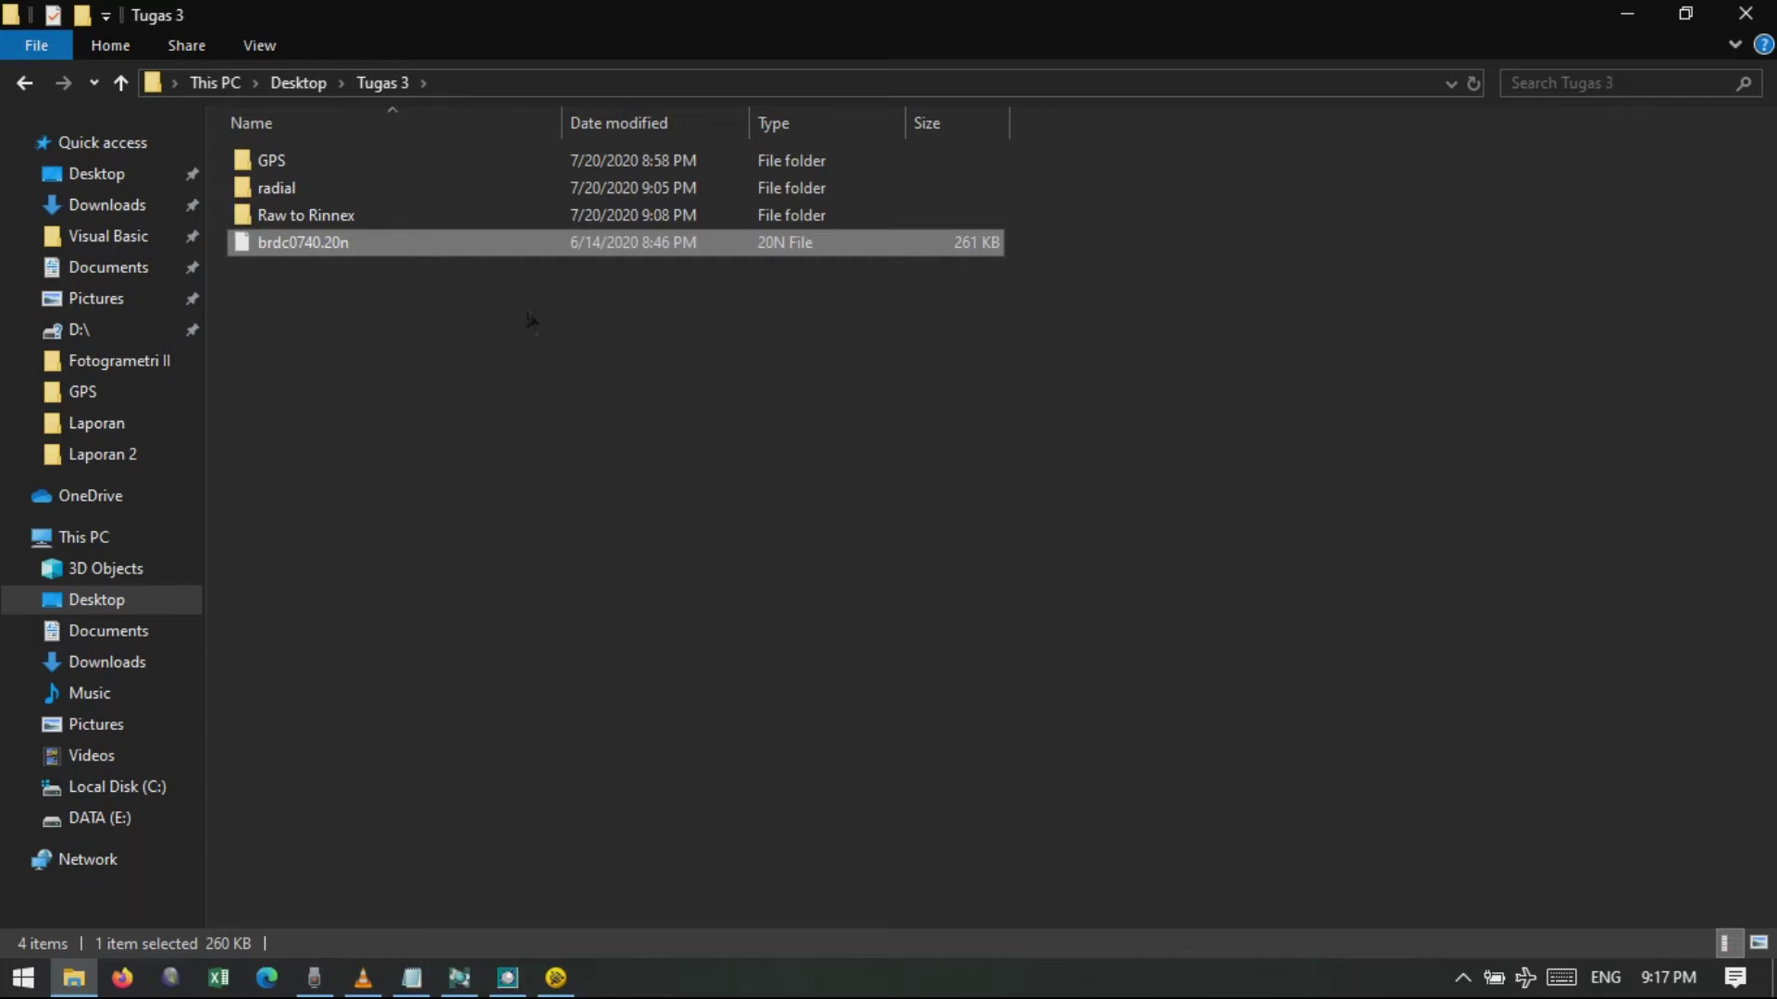
Paste brdc0740.20n into the Rinex folder inside Raw to Rinnex and switch back to Trimble Business Center.
left_click(336, 223)
double_click(339, 227)
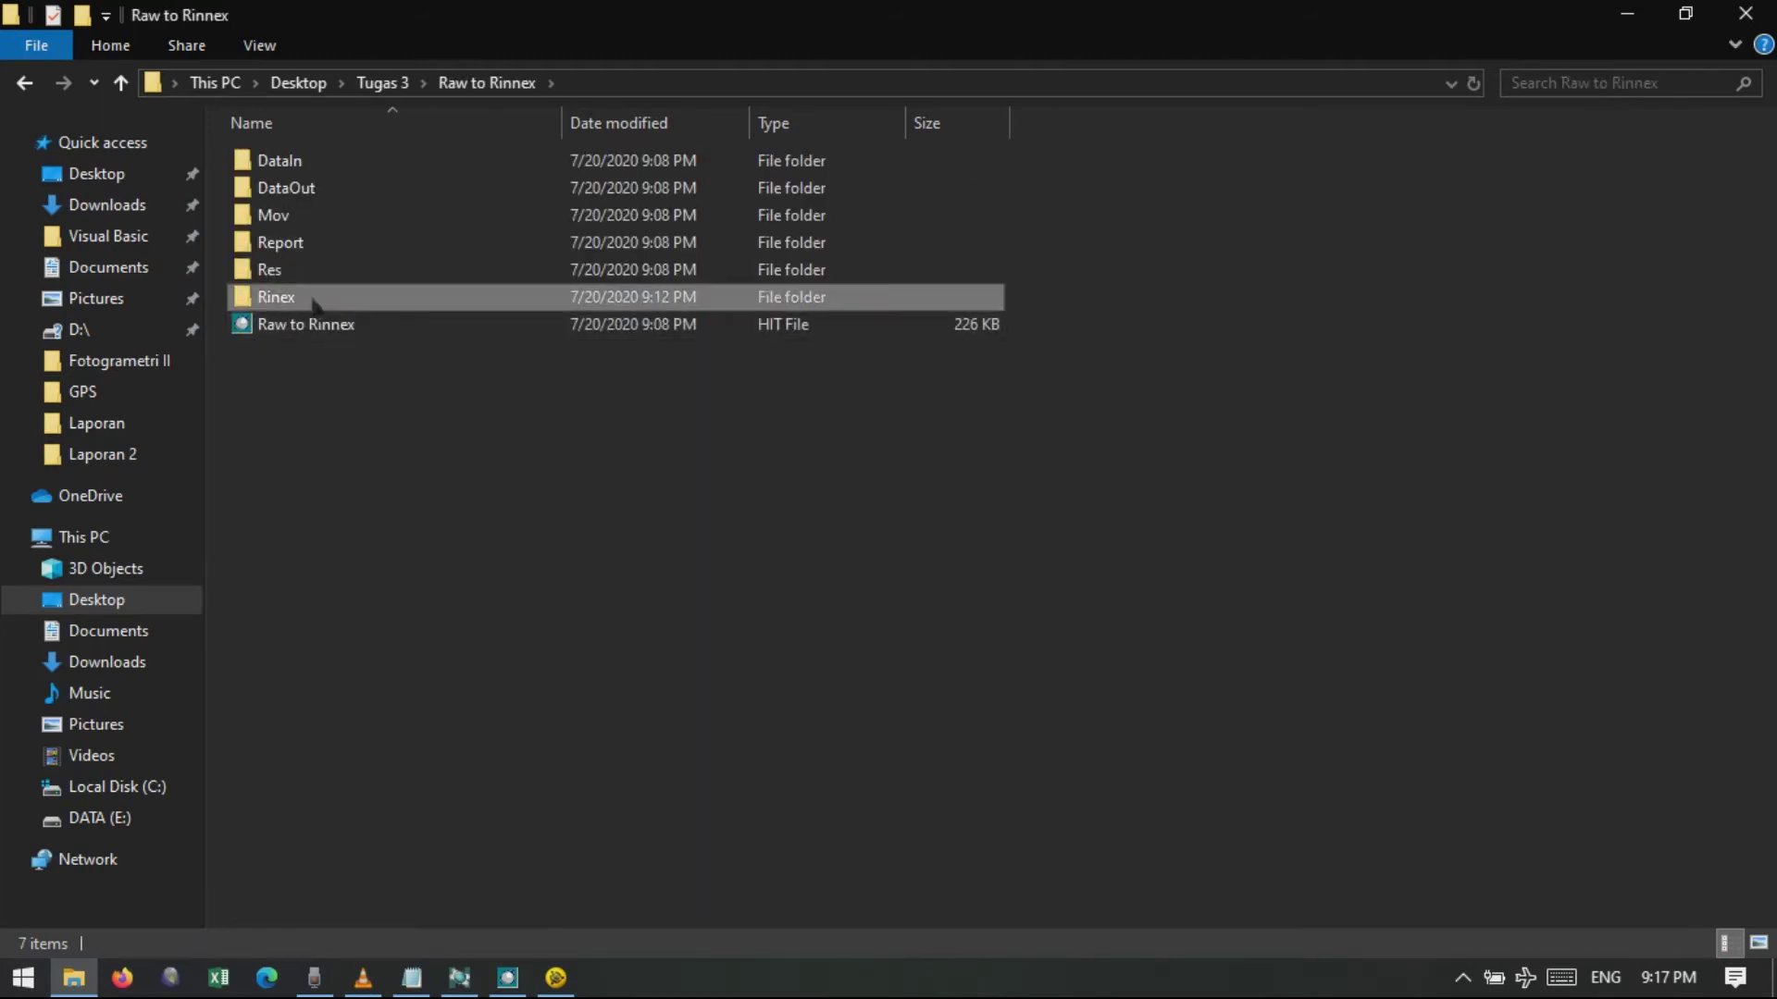
key("alt+Left")
key("alt+Tab")
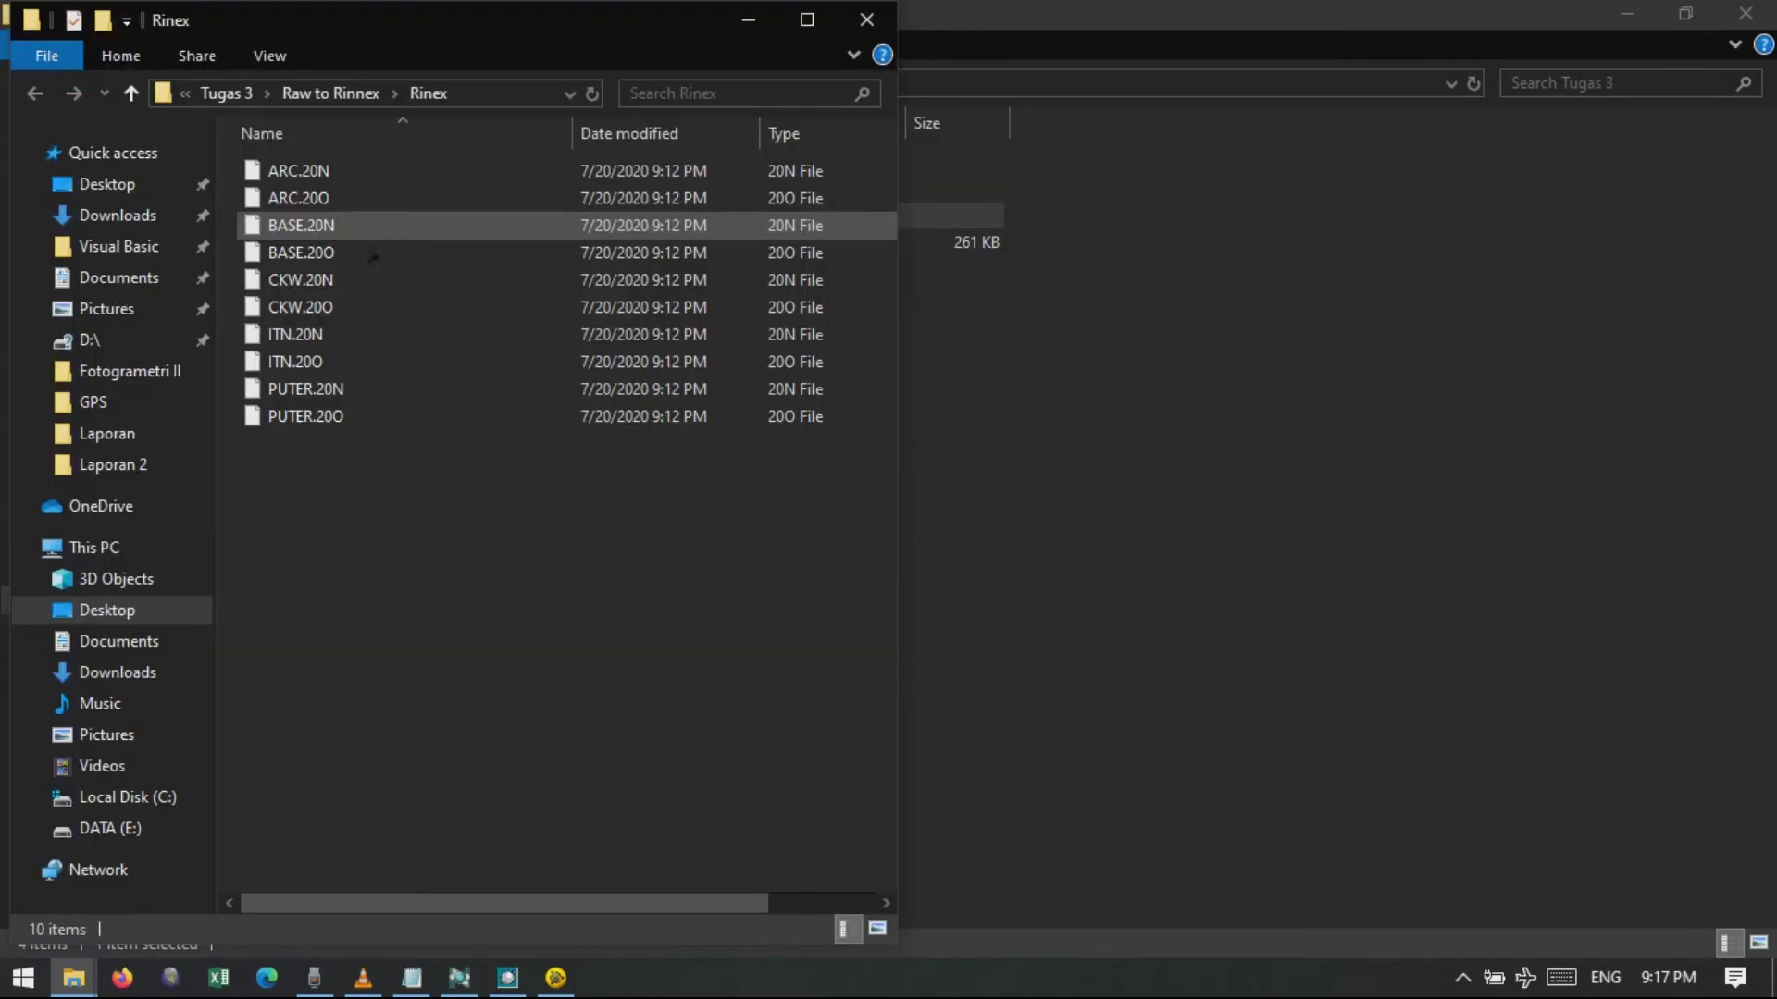
left_click(866, 19)
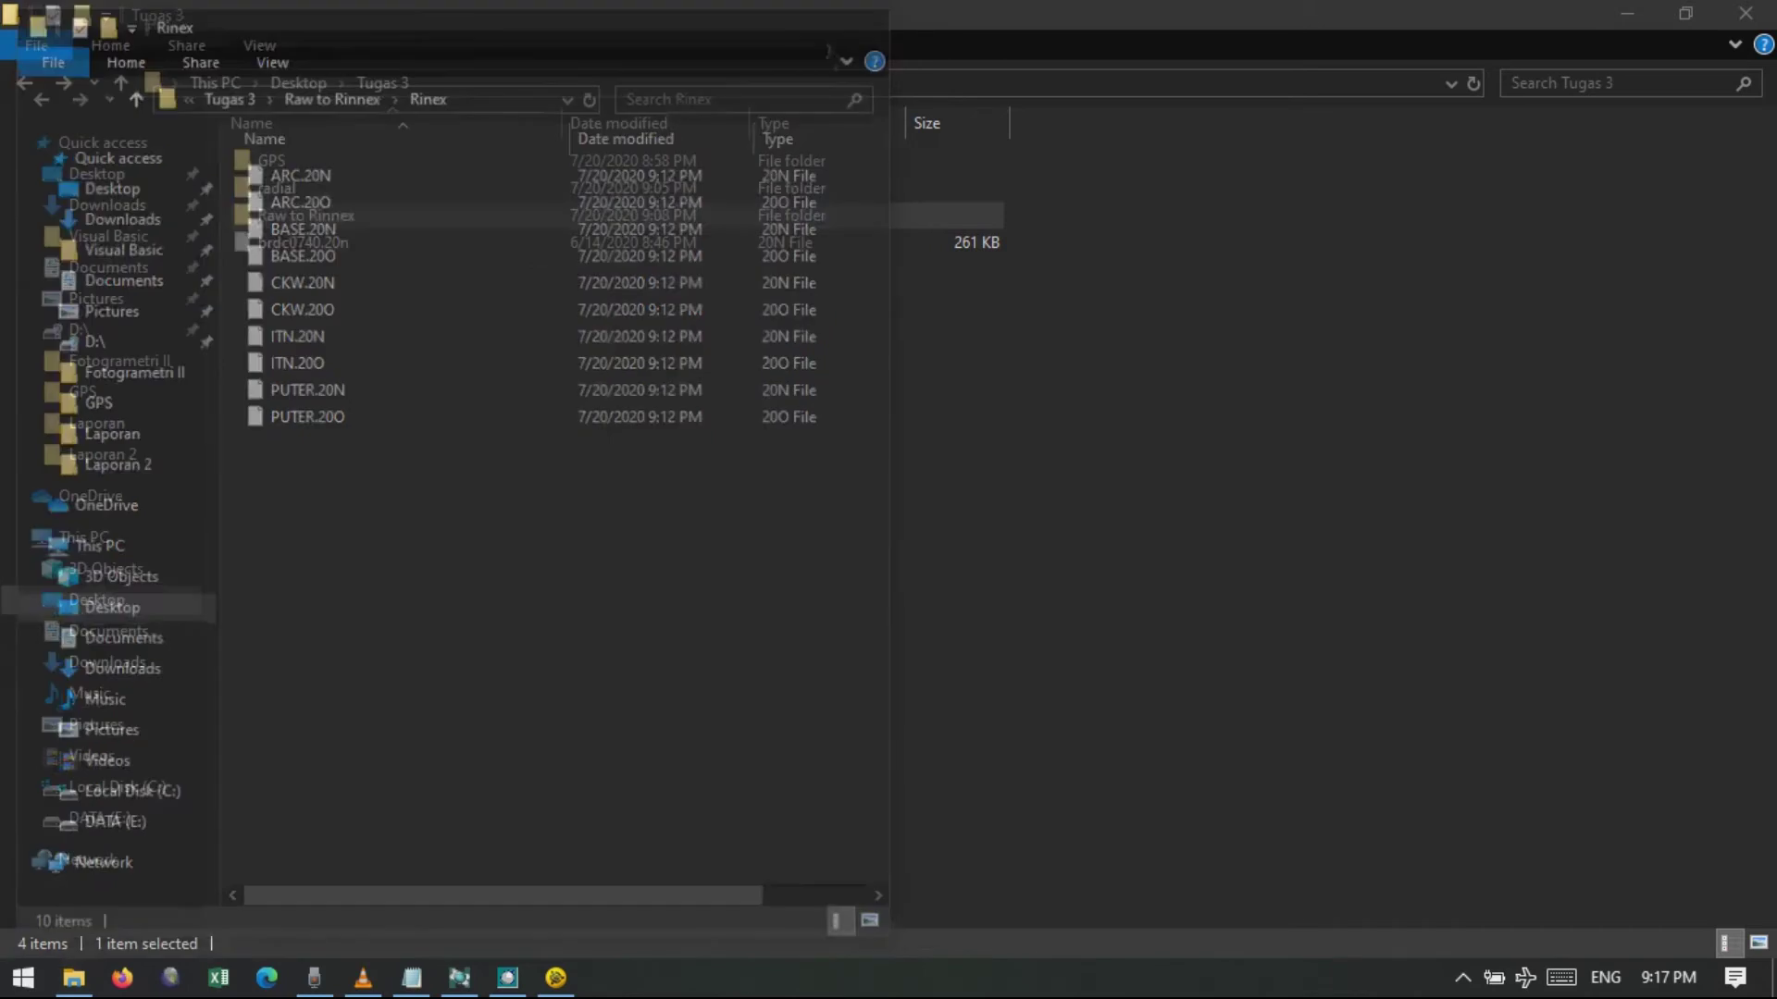
double_click(435, 223)
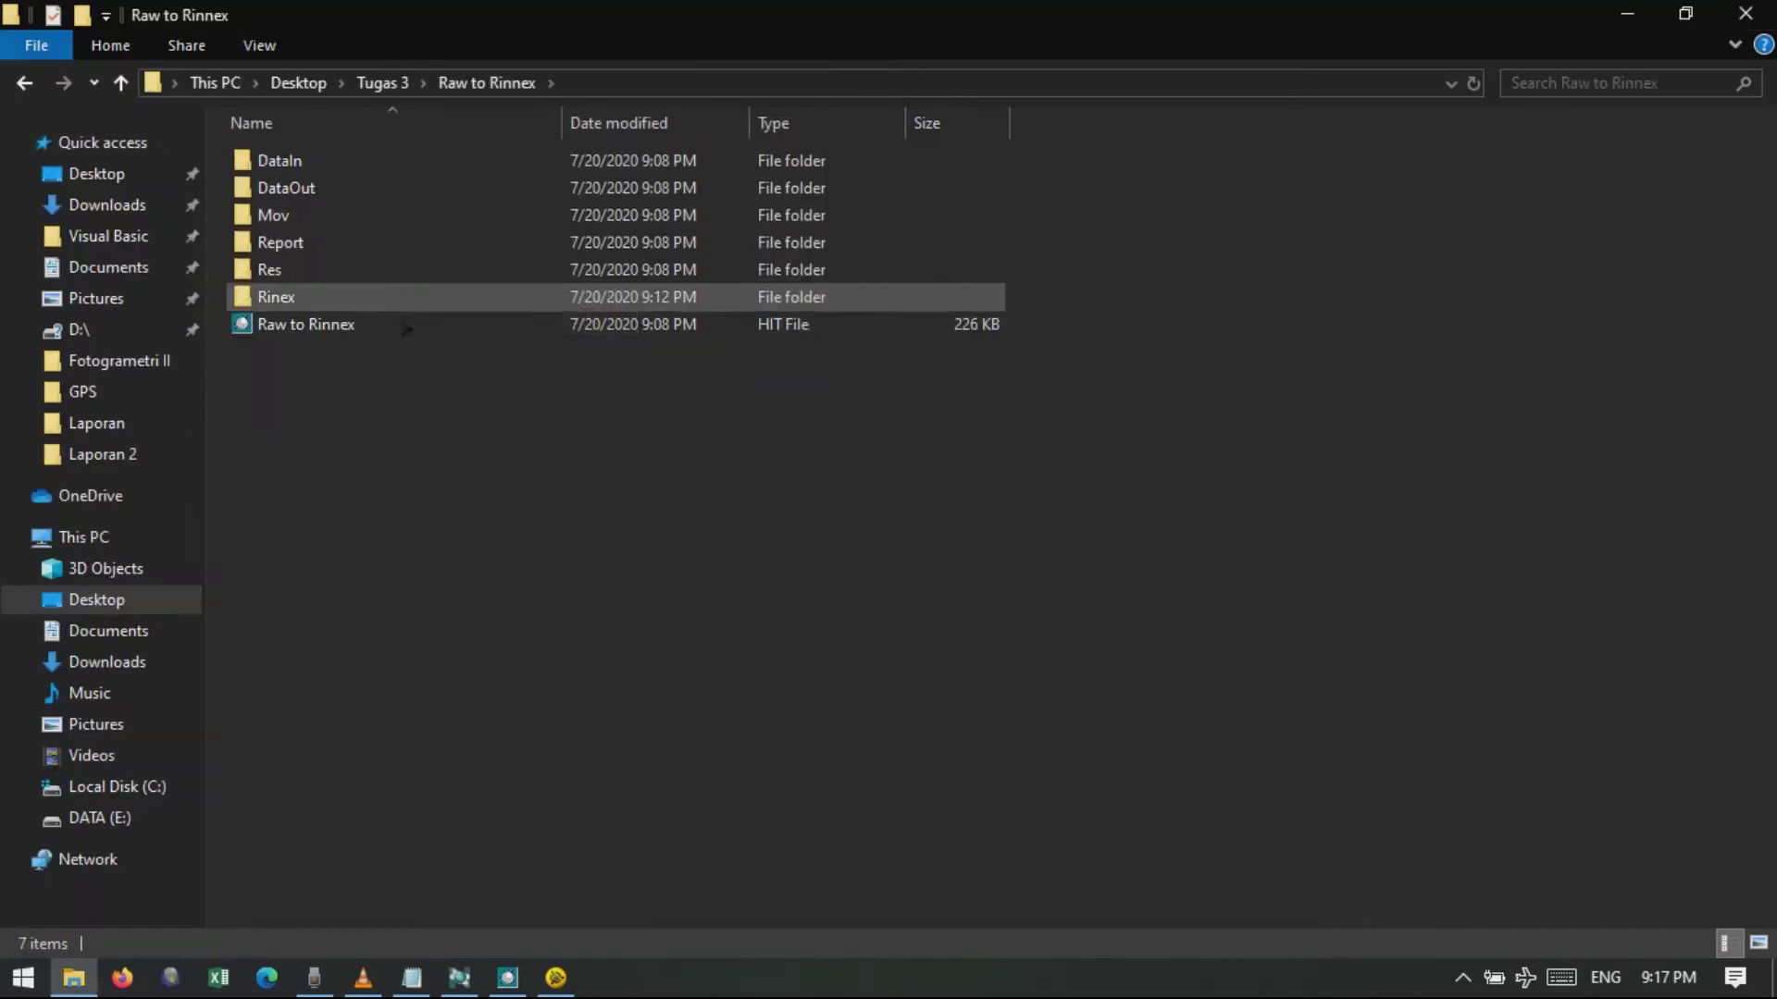
double_click(403, 298)
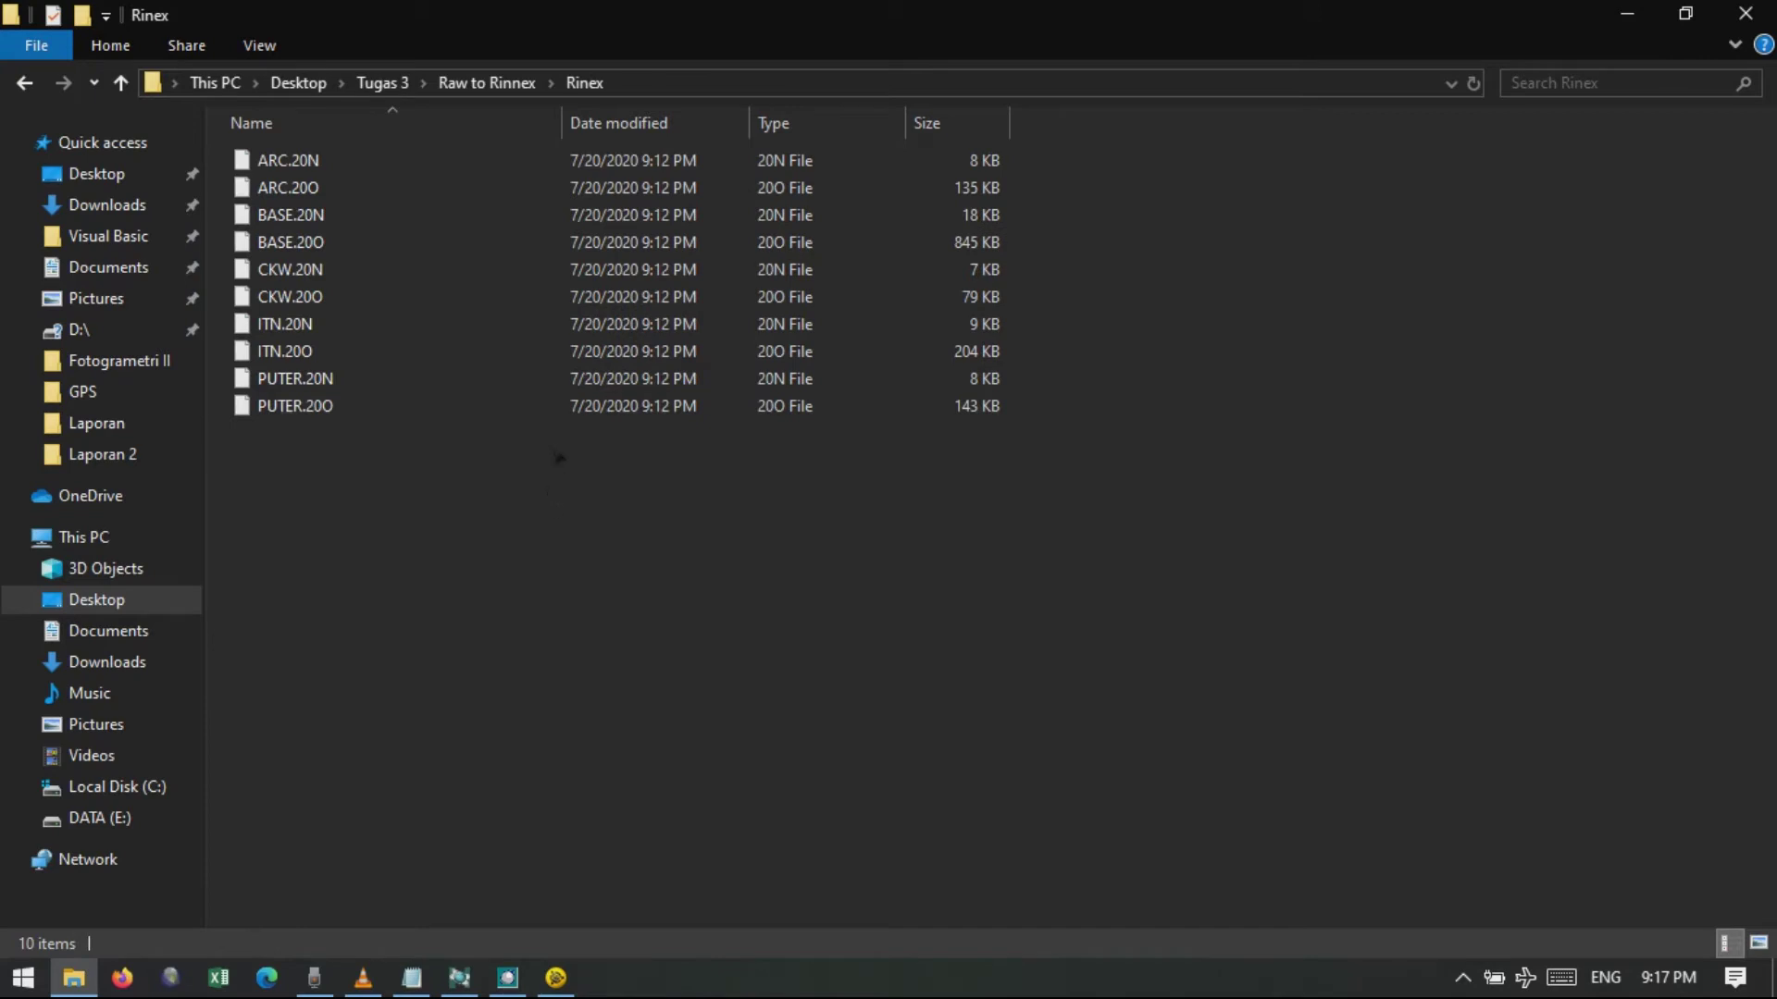
key("ctrl+v")
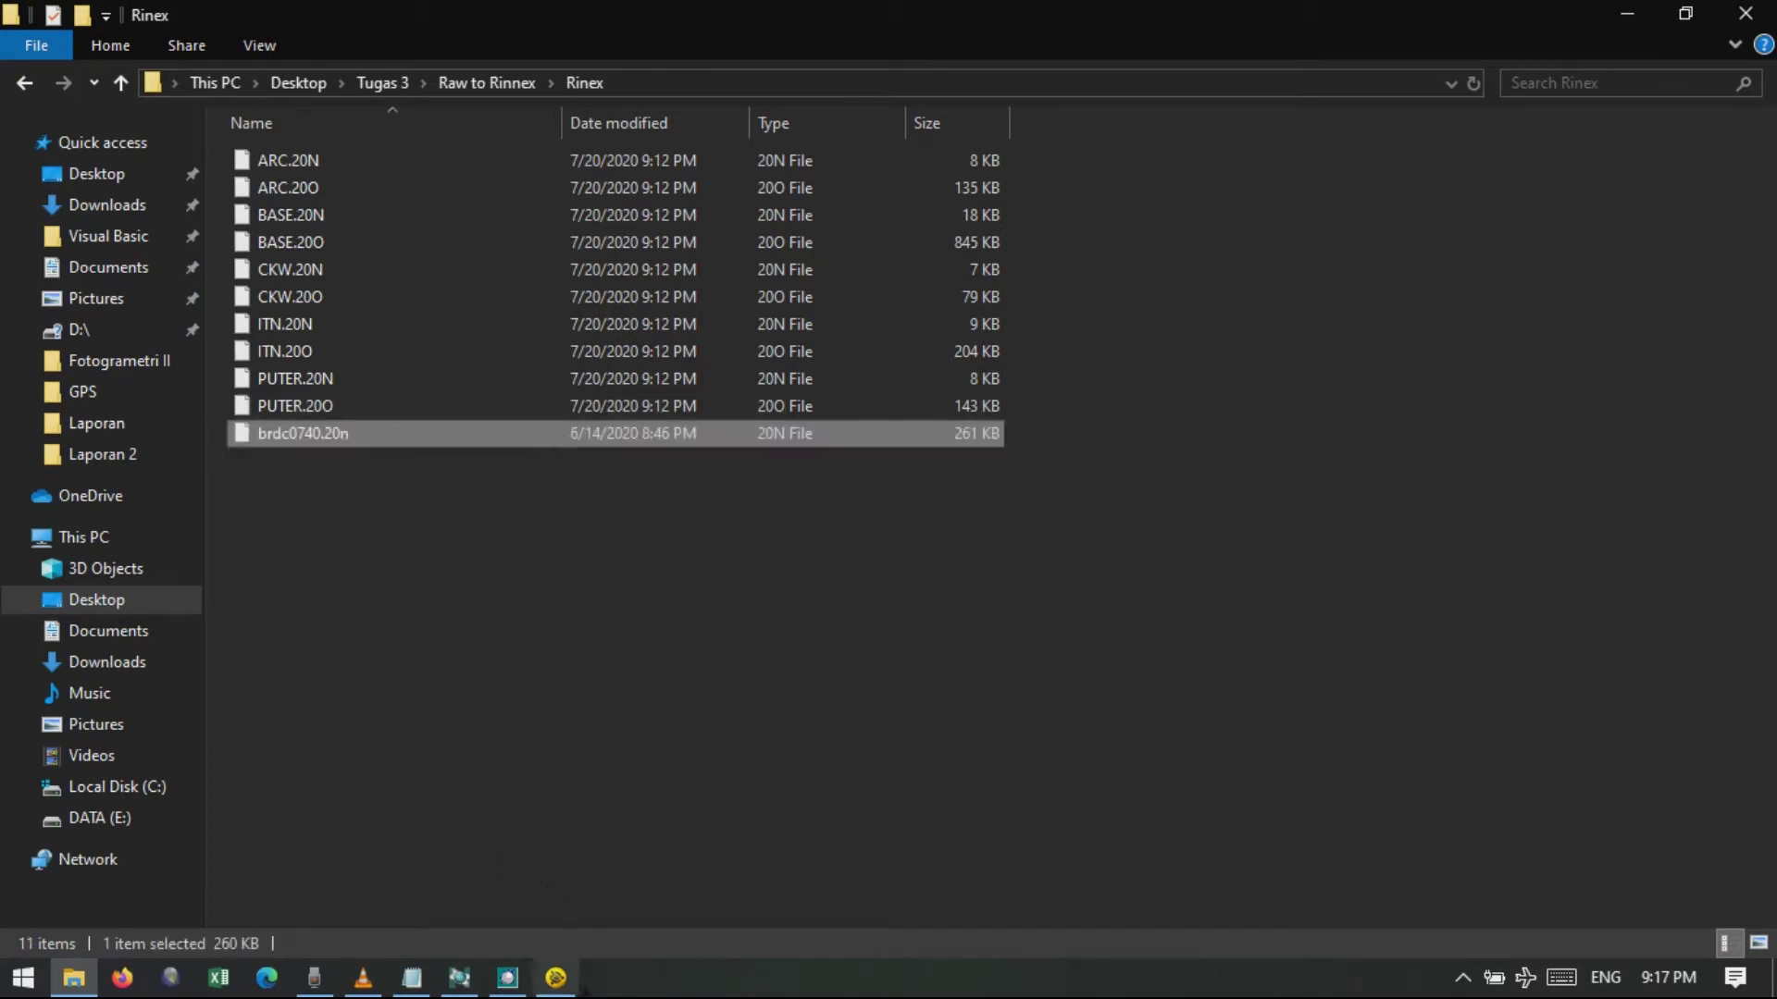
left_click(556, 978)
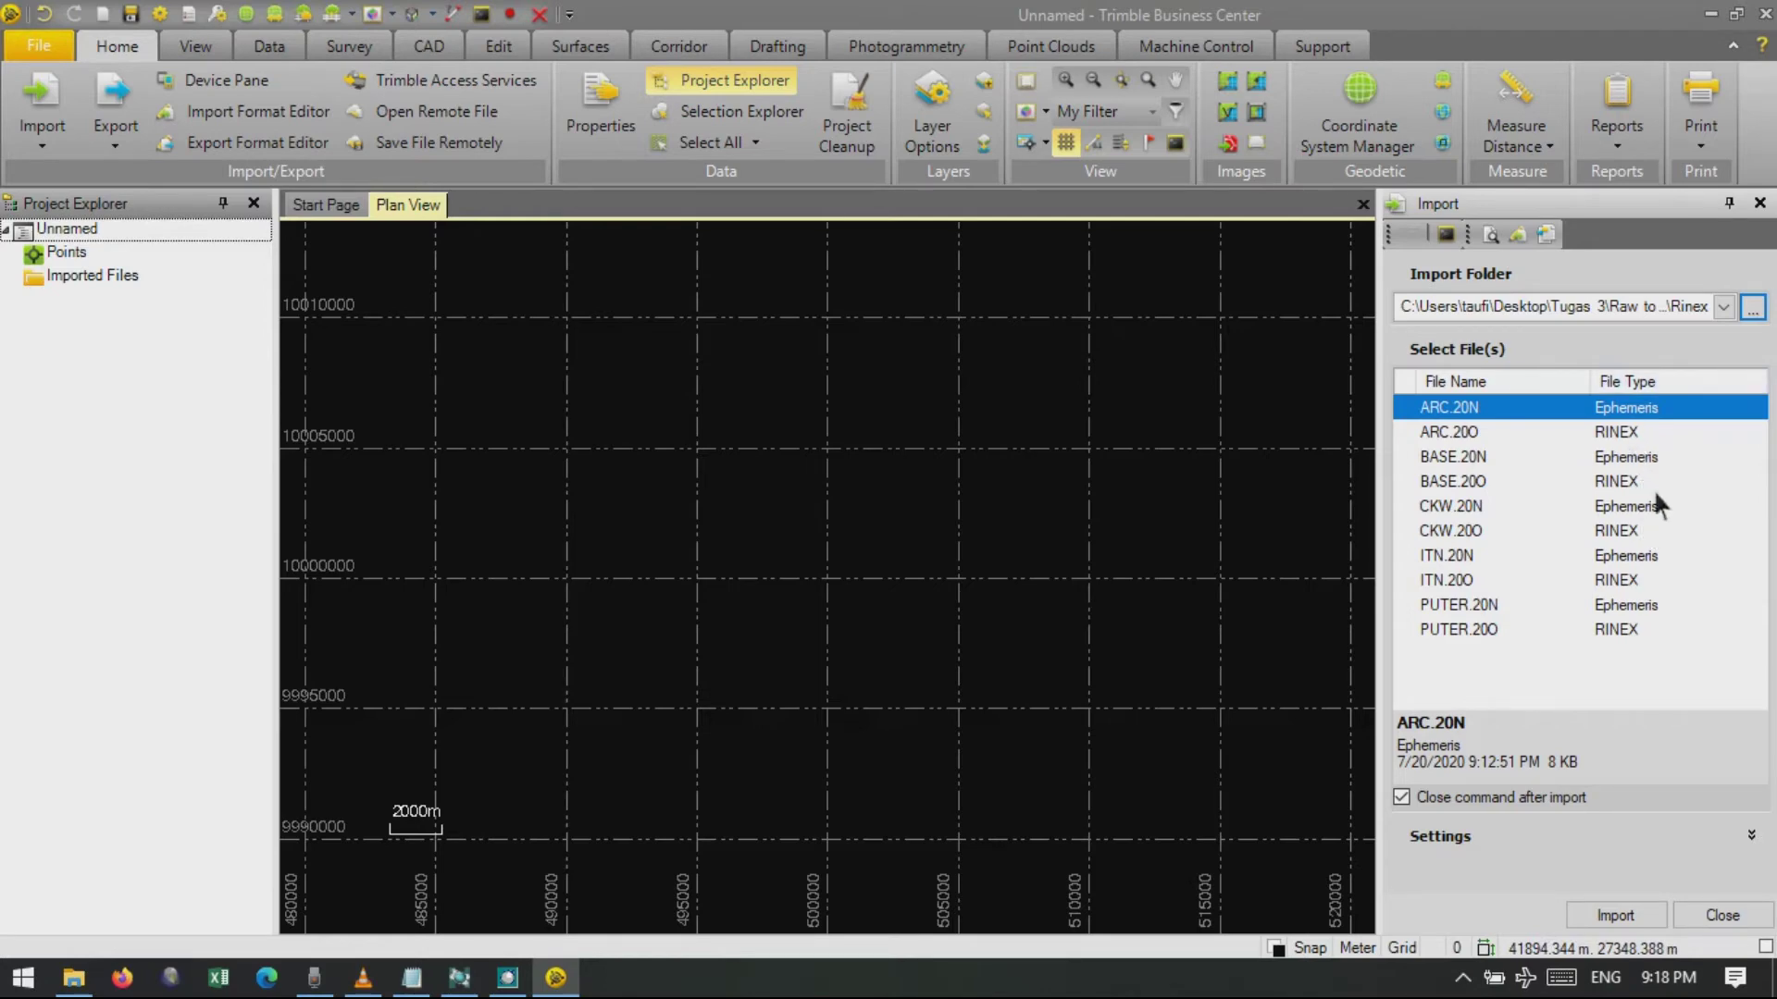
Reload the import file list by choosing the Rinex folder inside Raw to Rinnex again.
left_click(1752, 308)
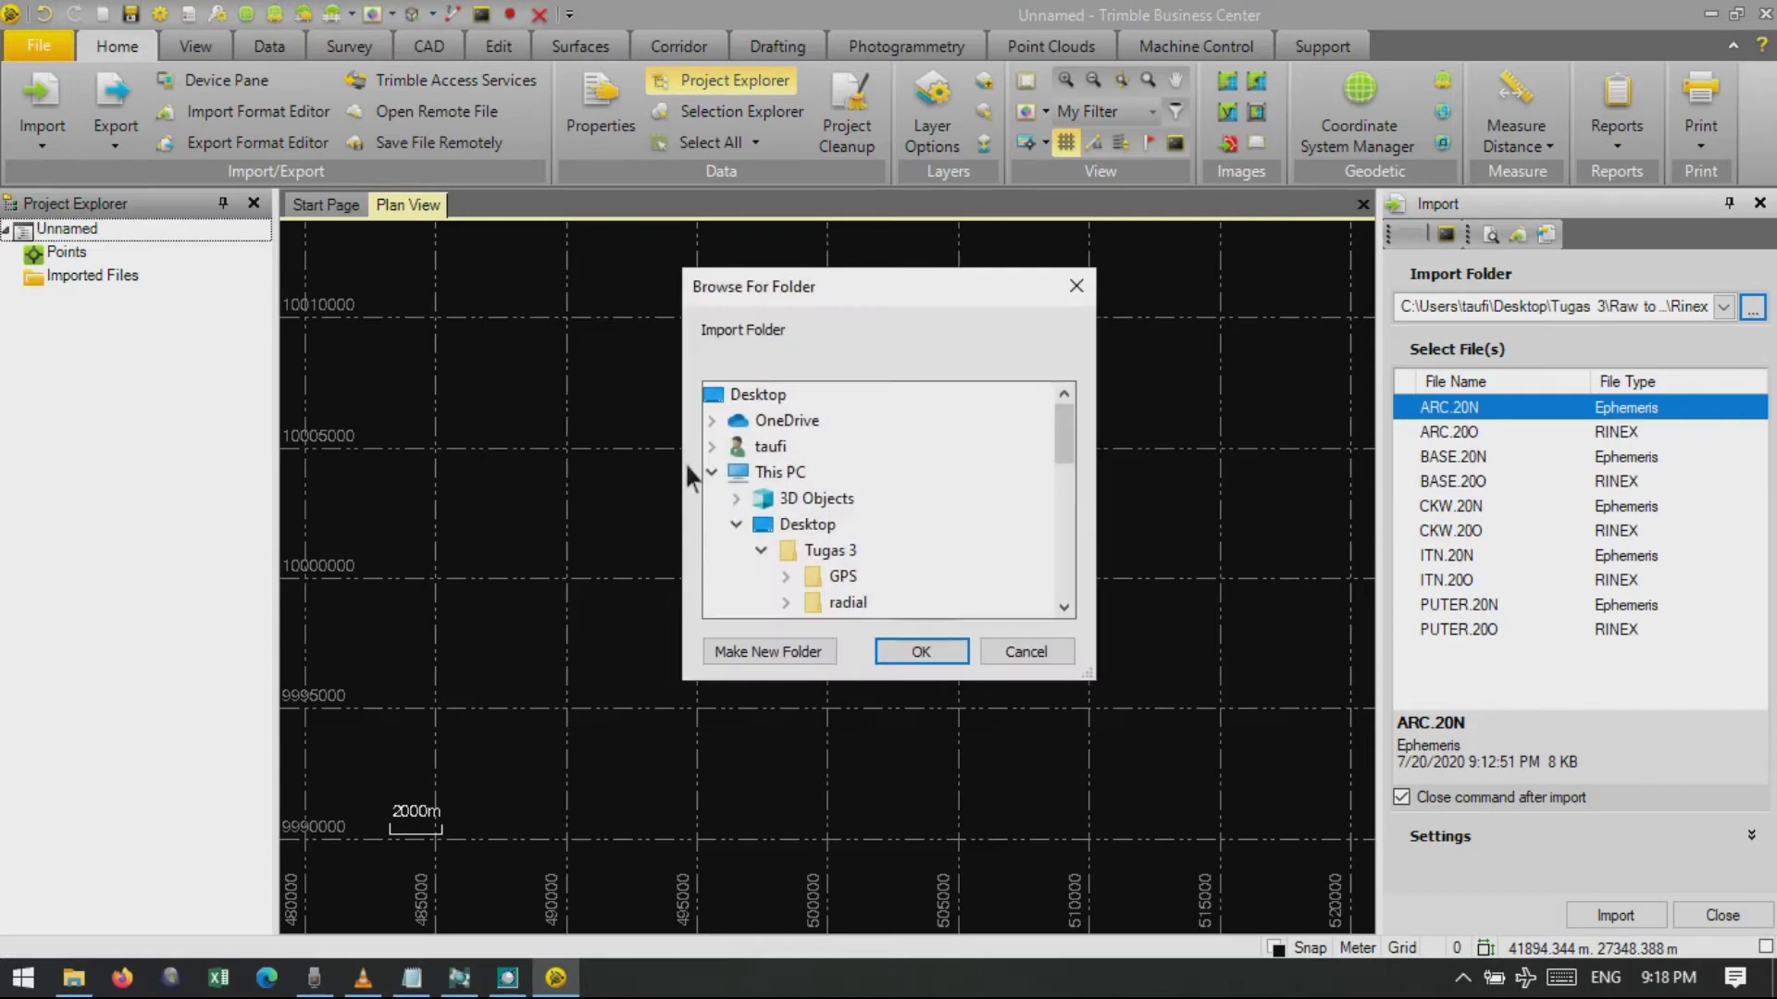
scroll(858, 587, "down", 1)
left_click(847, 548)
scroll(889, 594, "down", 1)
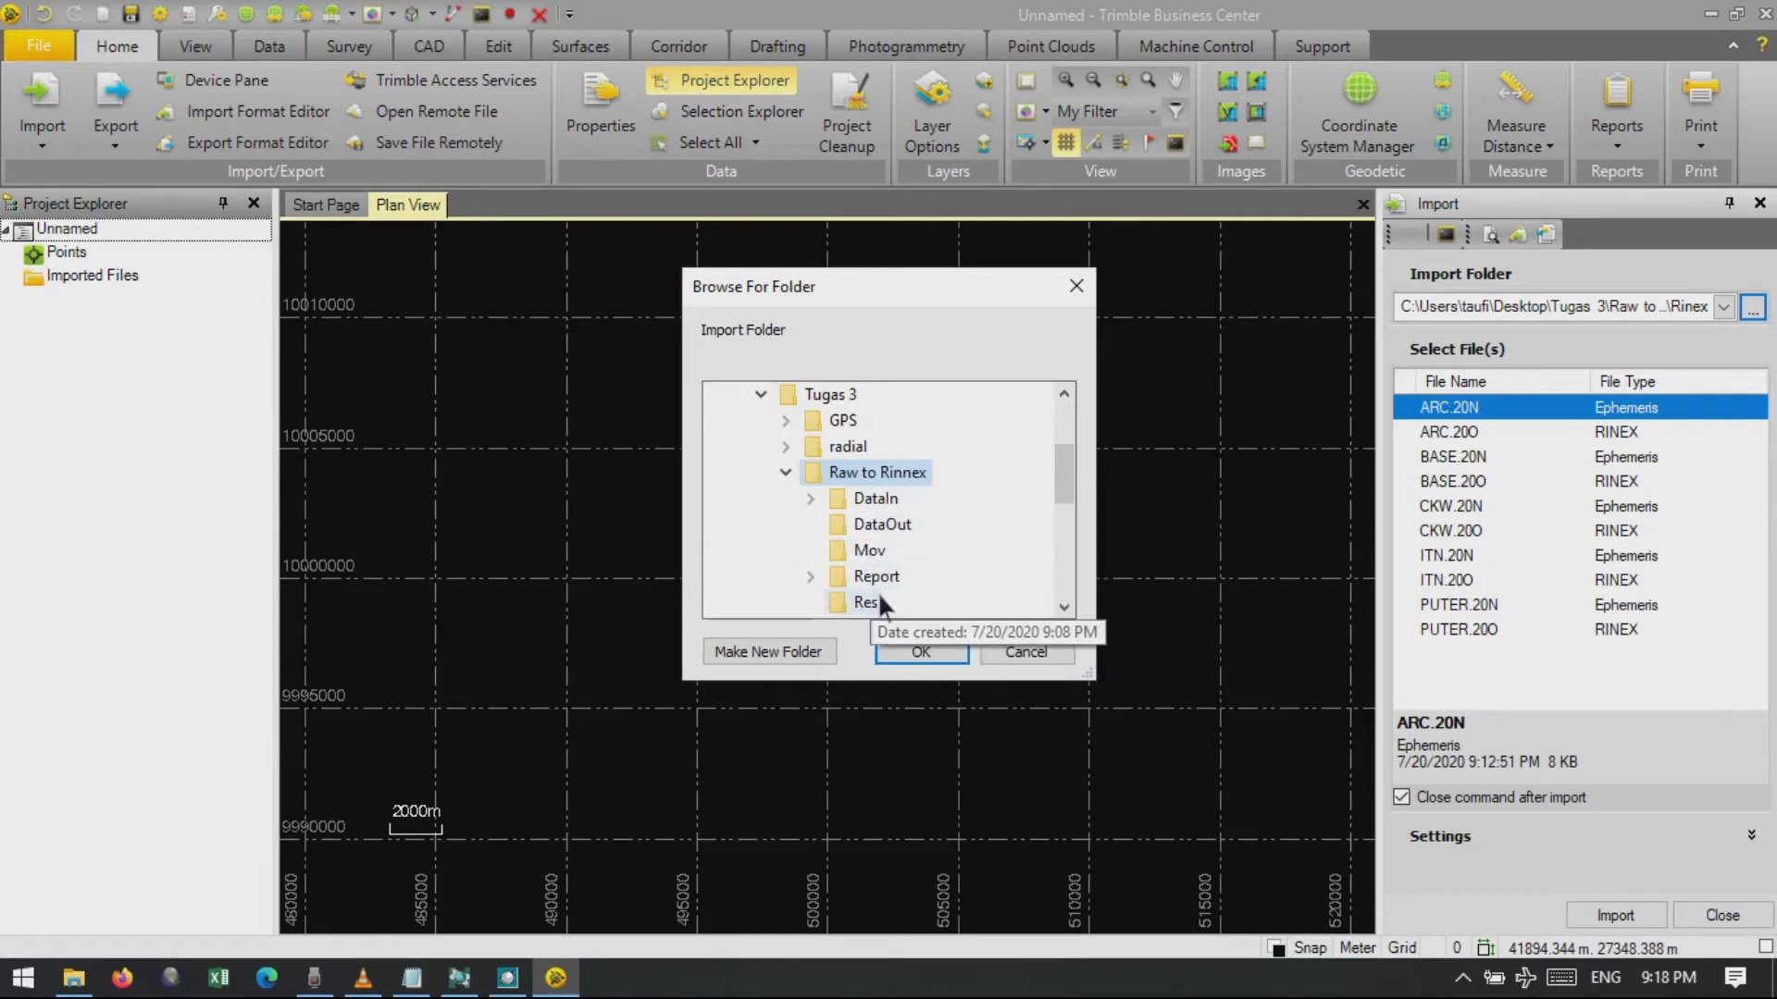
scroll(878, 592, "down", 1)
left_click(872, 550)
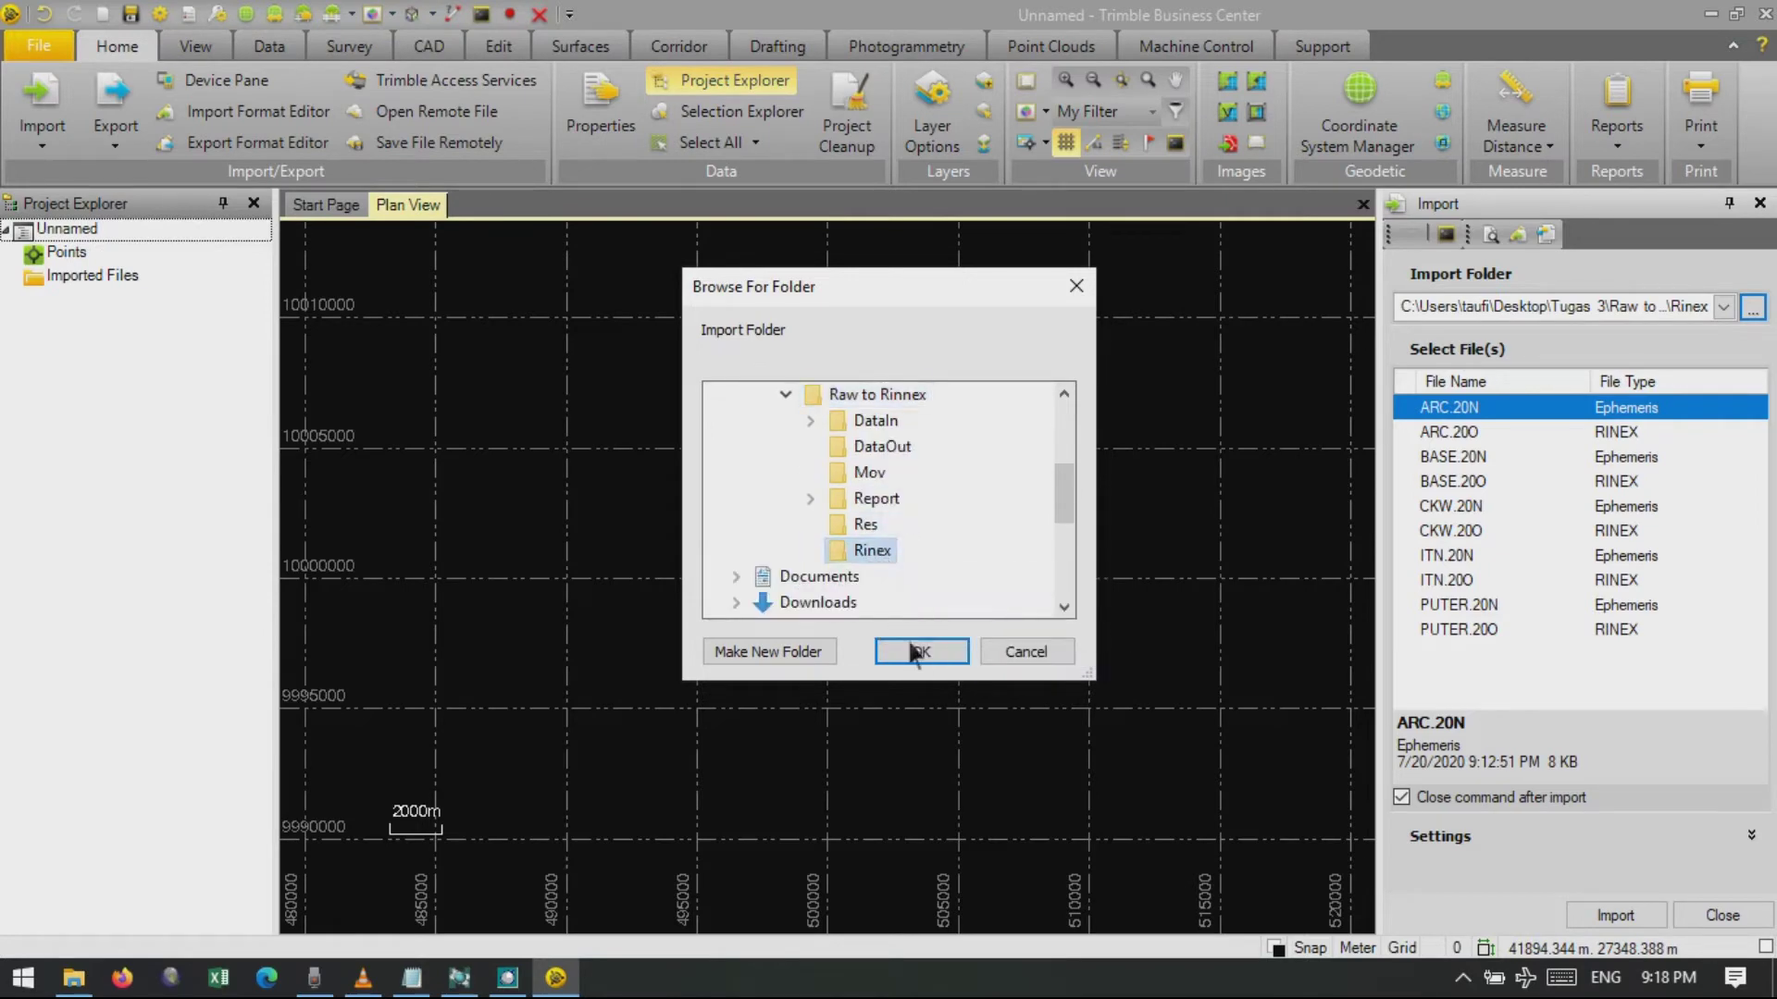
left_click(921, 651)
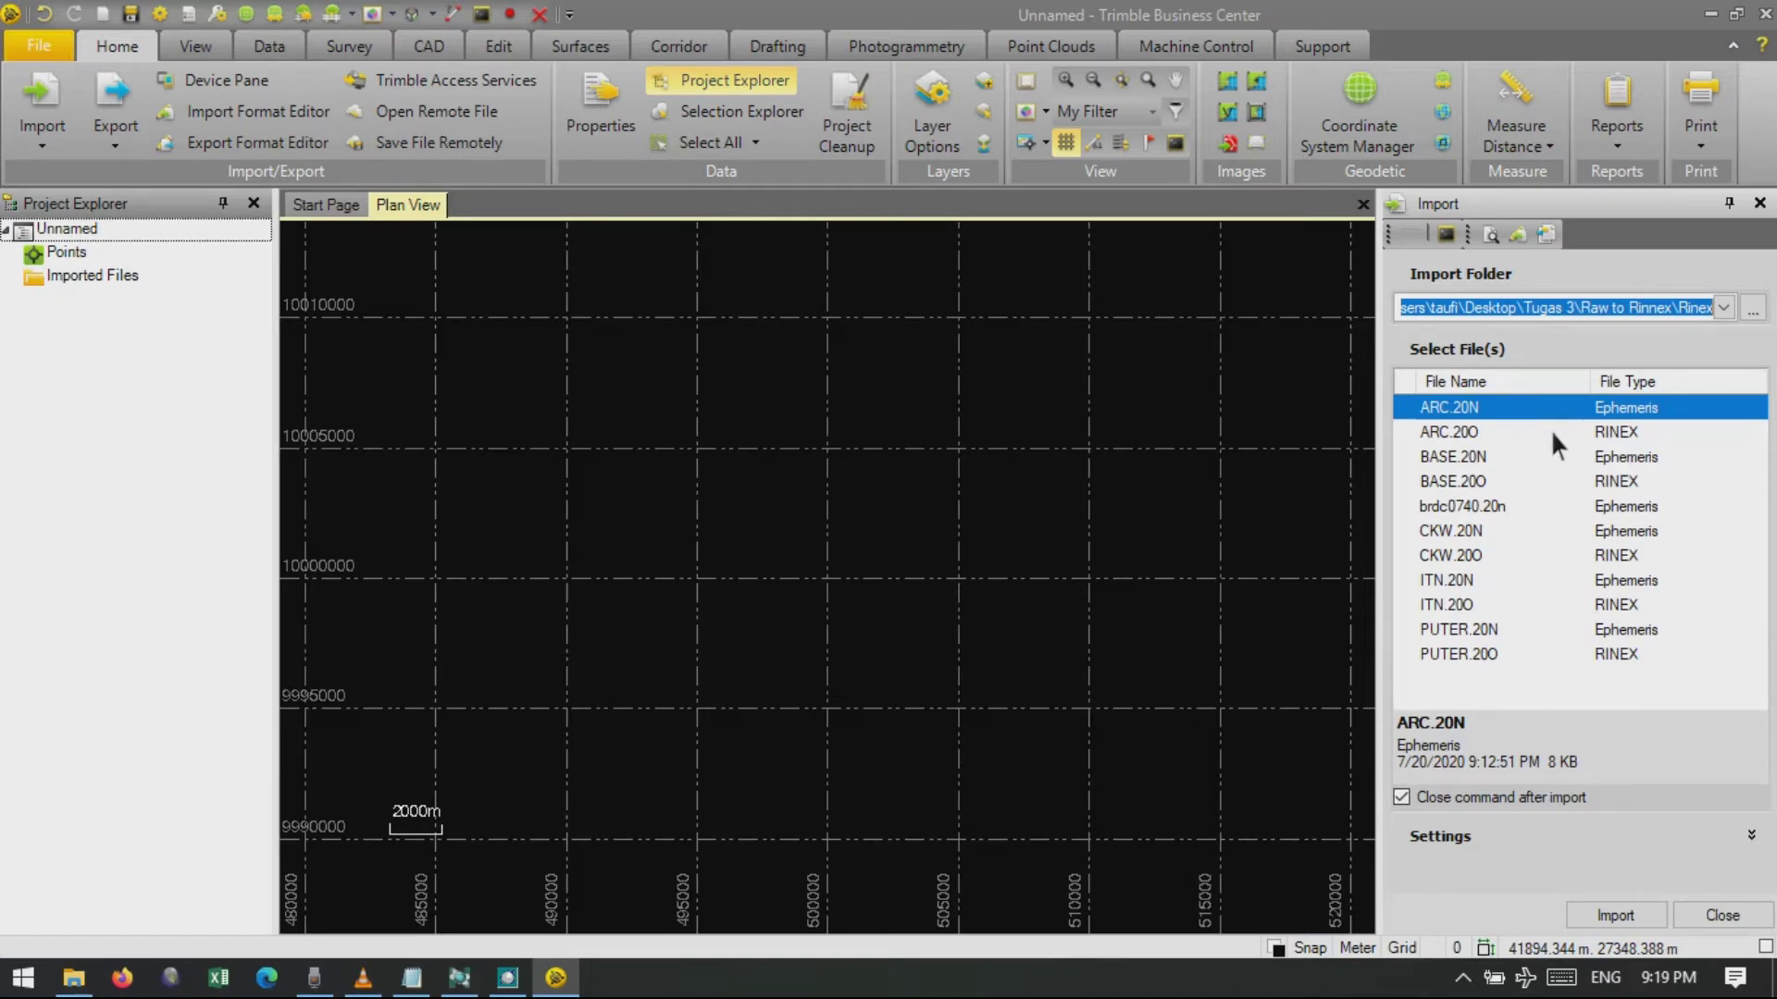
Import the files ARC.20O, BASE.20O, brdc0740.20n, CKW.20O, ITN.20O and PUTER.20O together.
left_click(1478, 433)
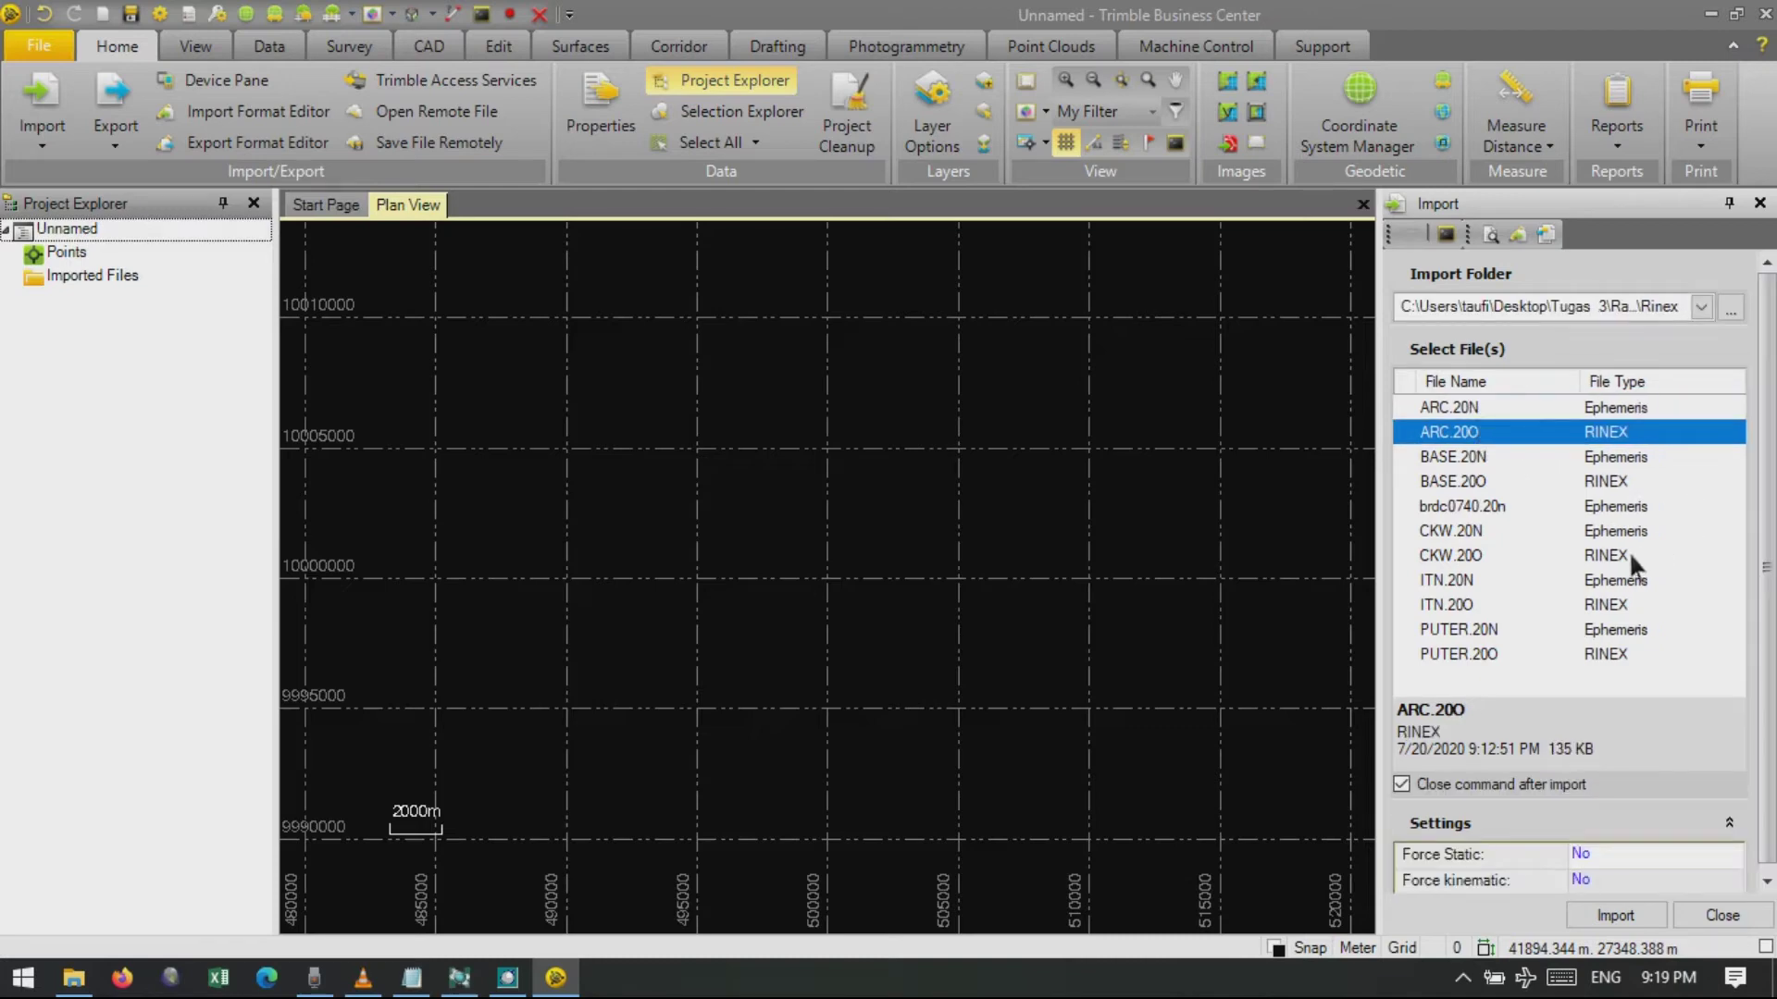
left_click(1494, 485, "ctrl")
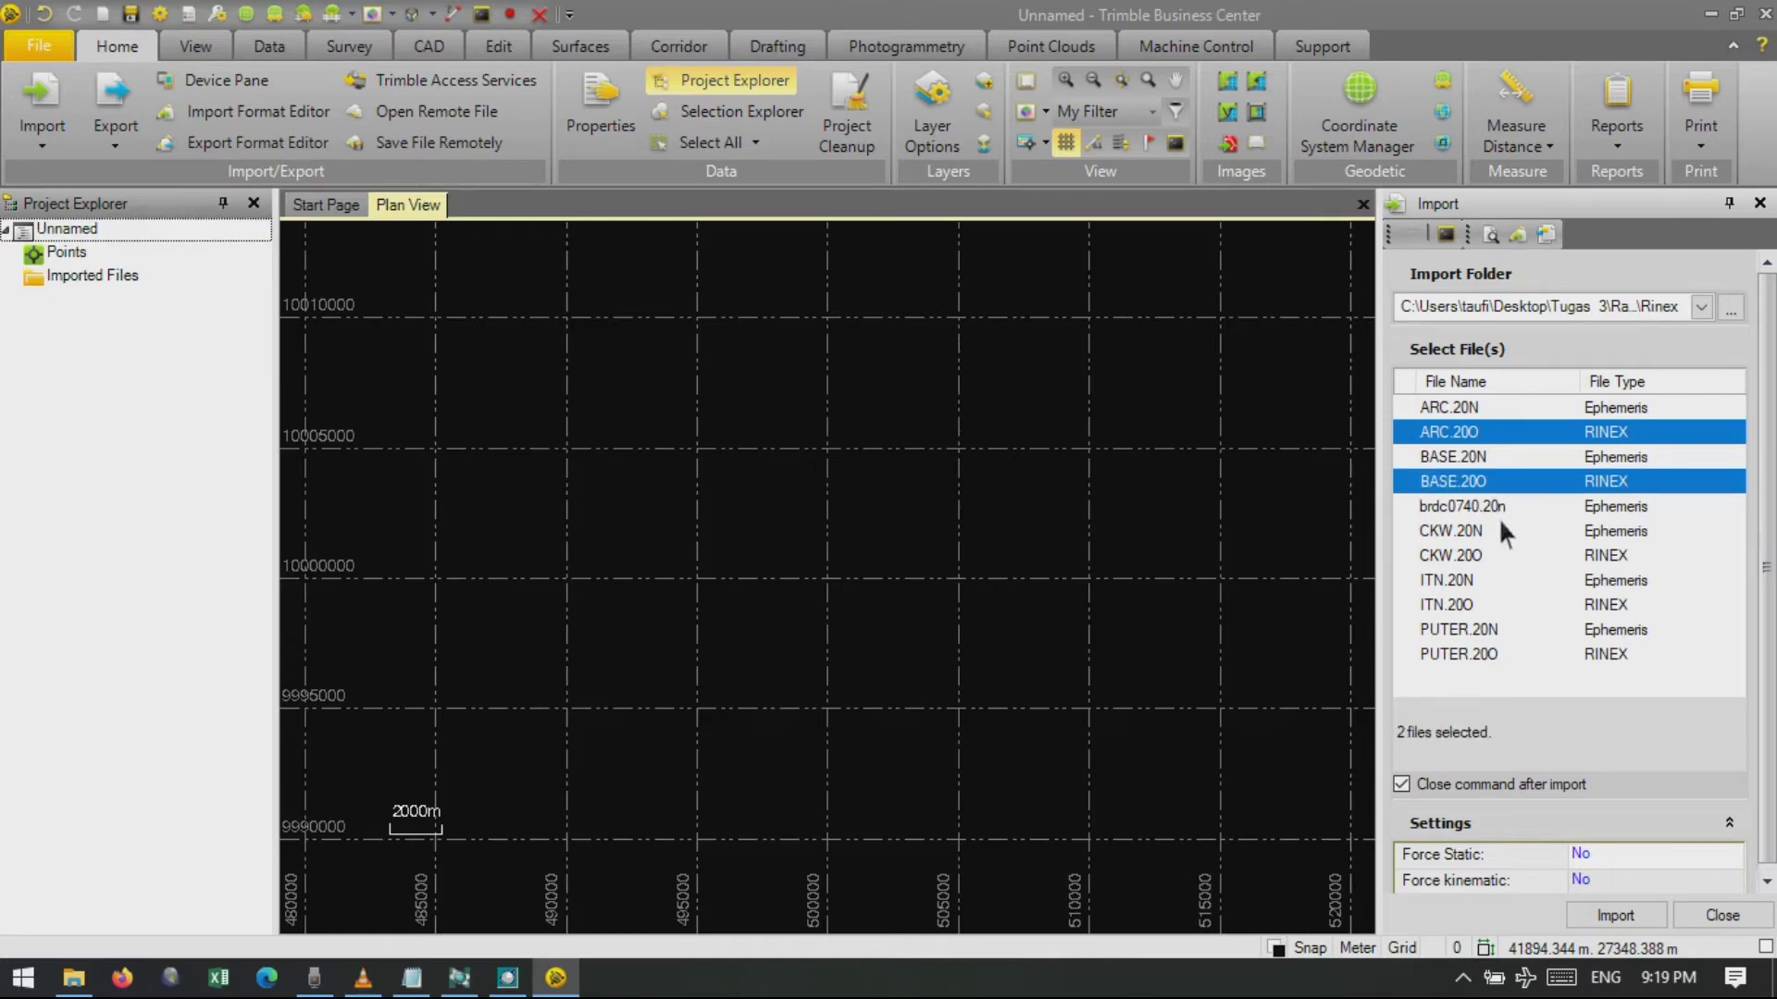
left_click(1481, 503, "ctrl")
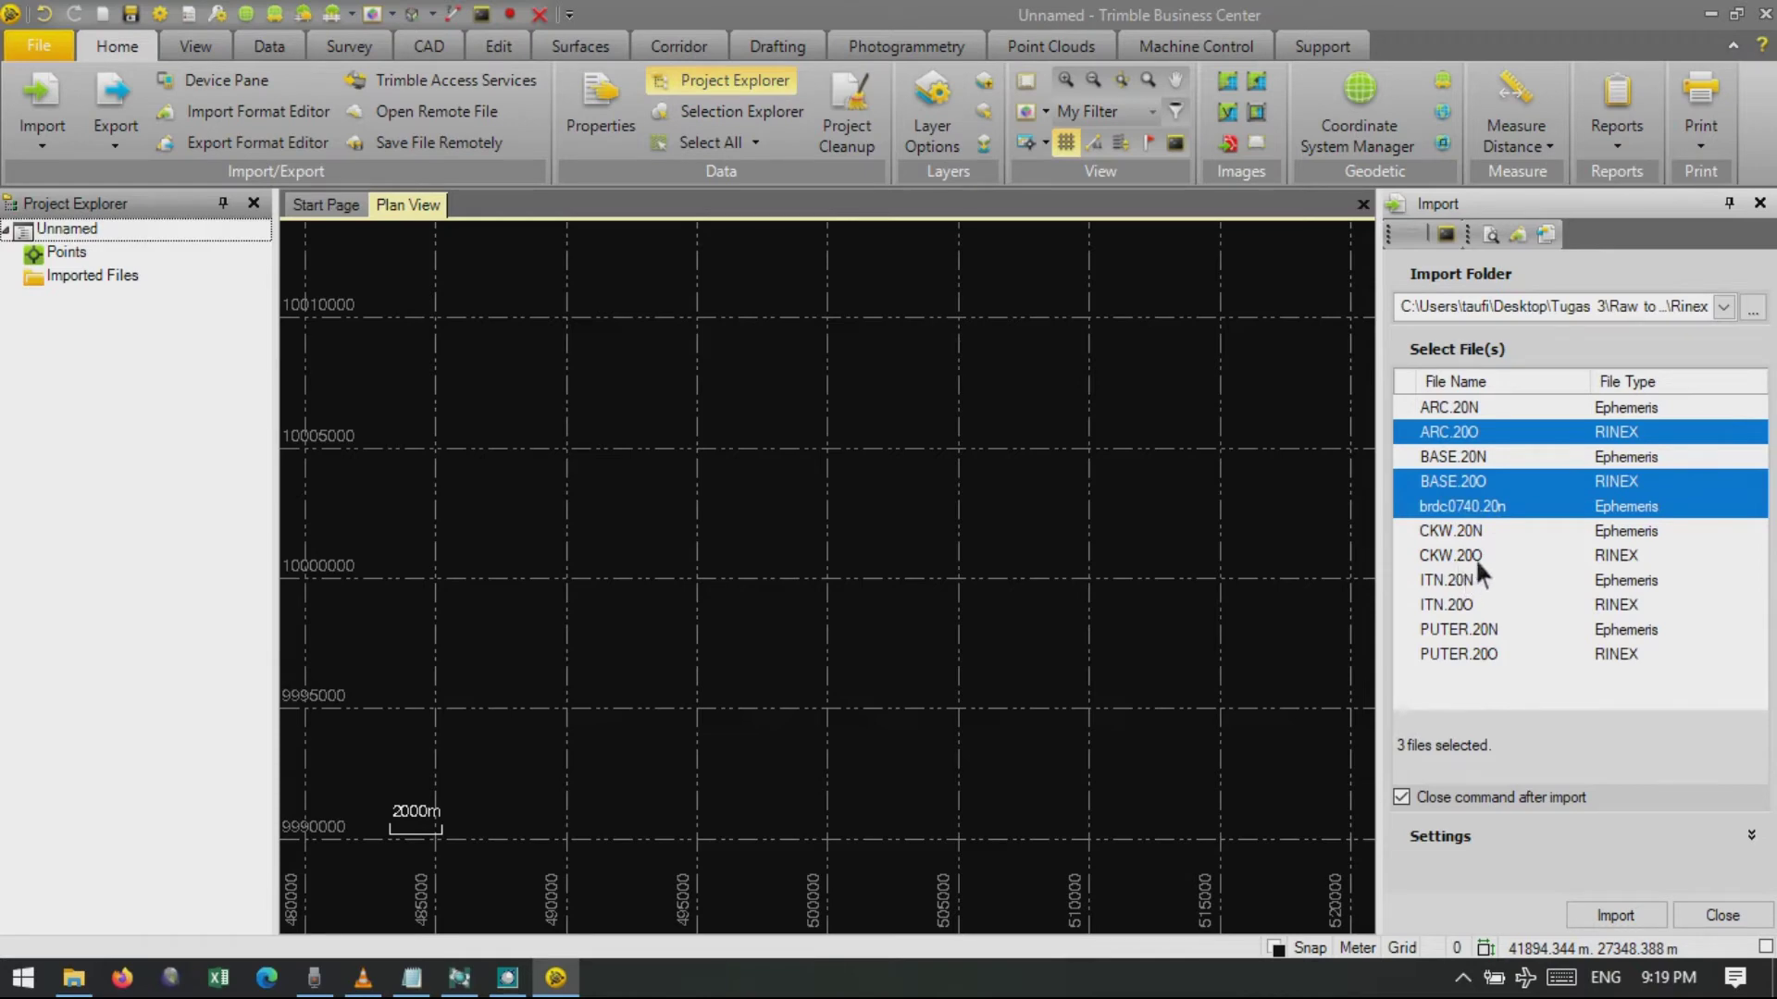
left_click(1456, 555, "ctrl")
left_click(1479, 605, "ctrl")
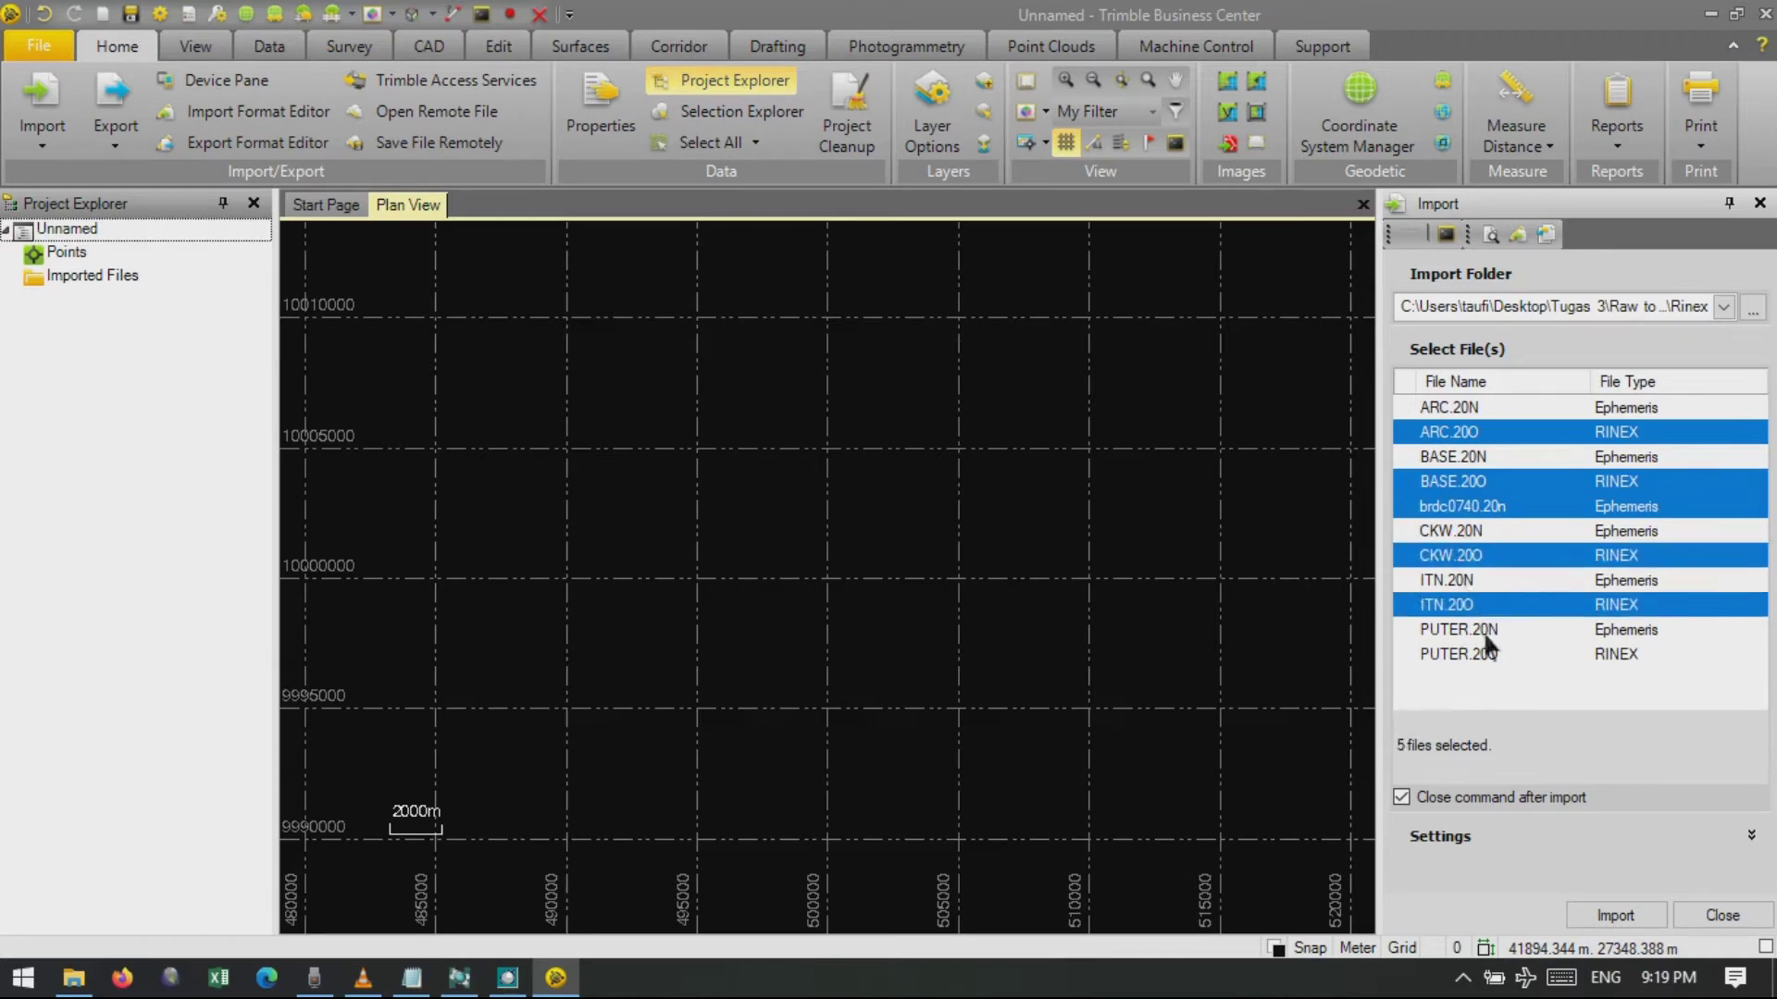
left_click(1492, 654, "ctrl")
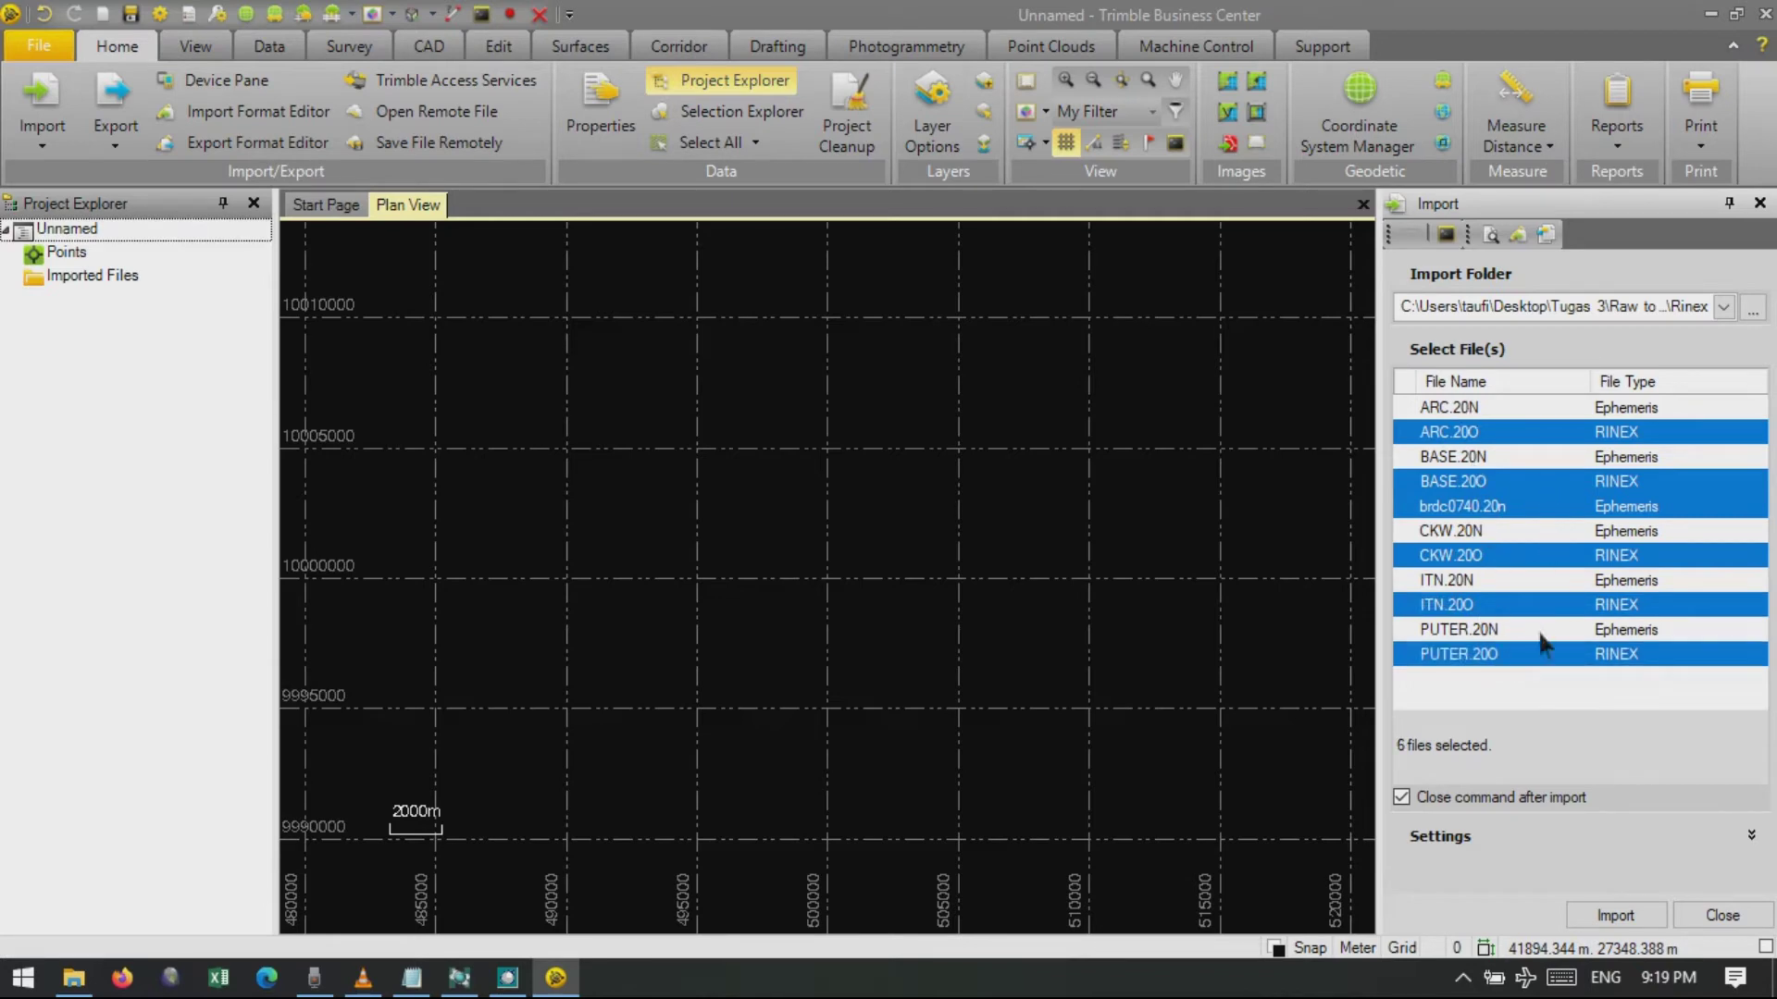
left_click(1631, 913)
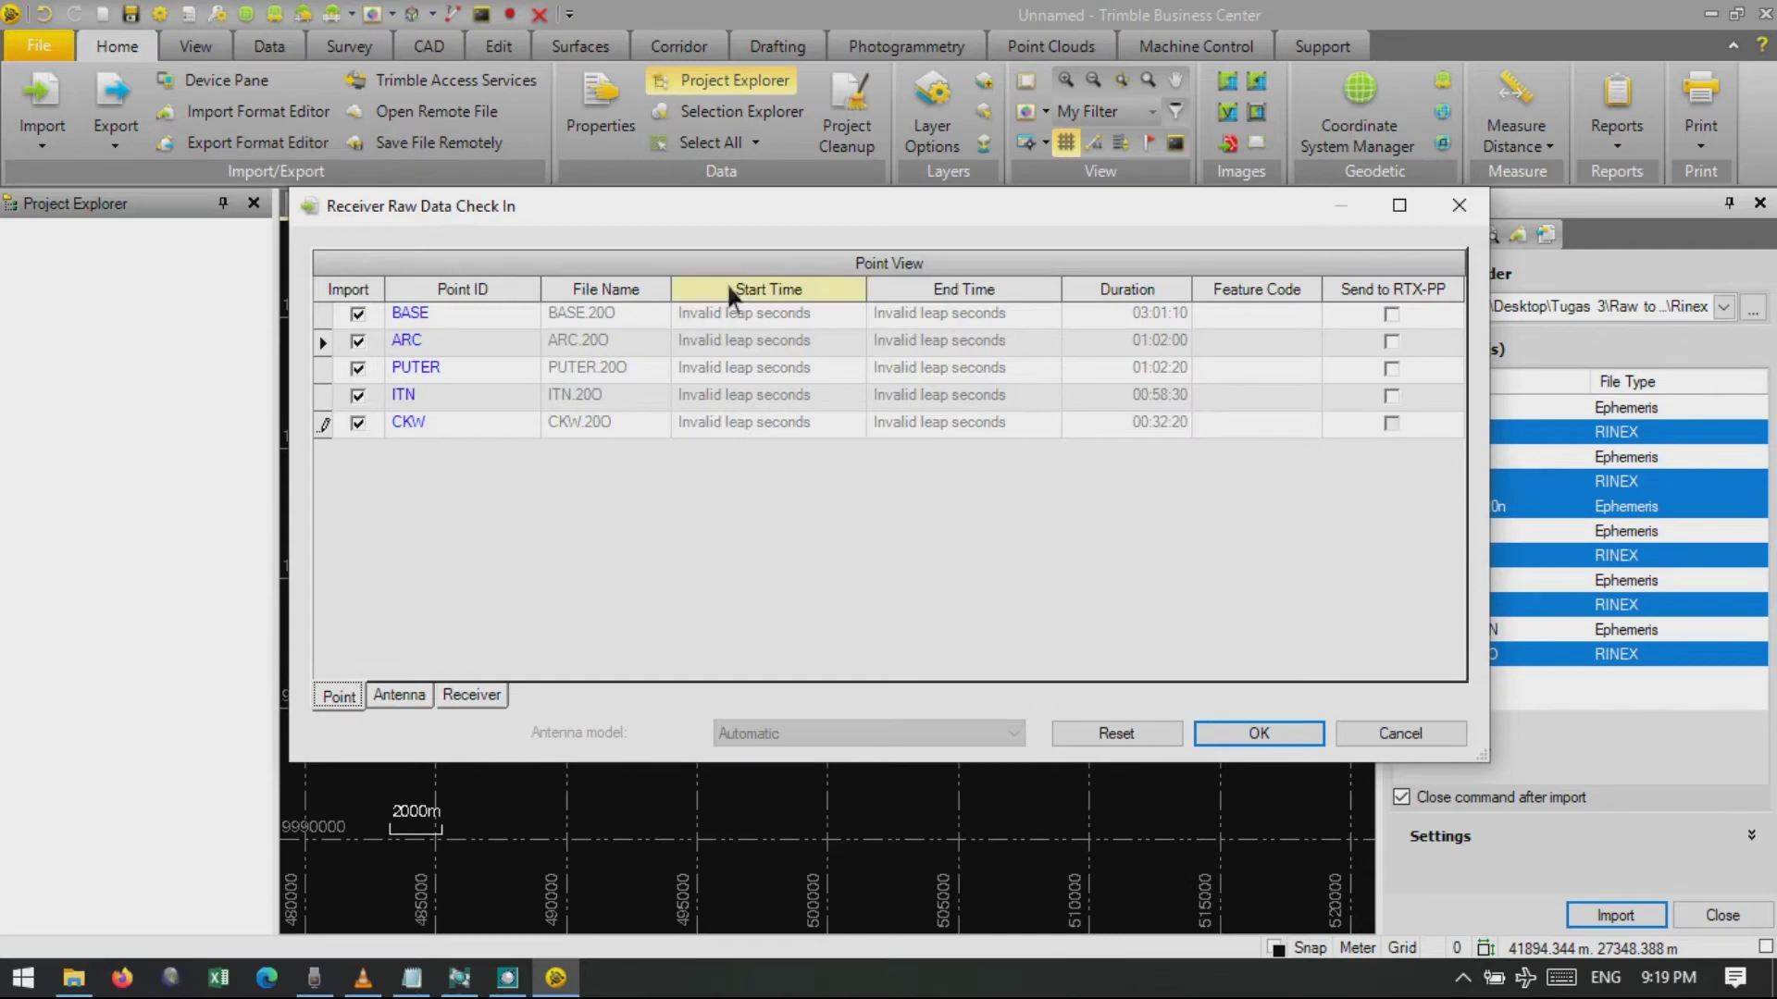
Set the antenna manufacturer to Trimble for BASE, ARC, PUTER, ITN and CKW, and accept the receiver raw data check-in.
left_click(399, 696)
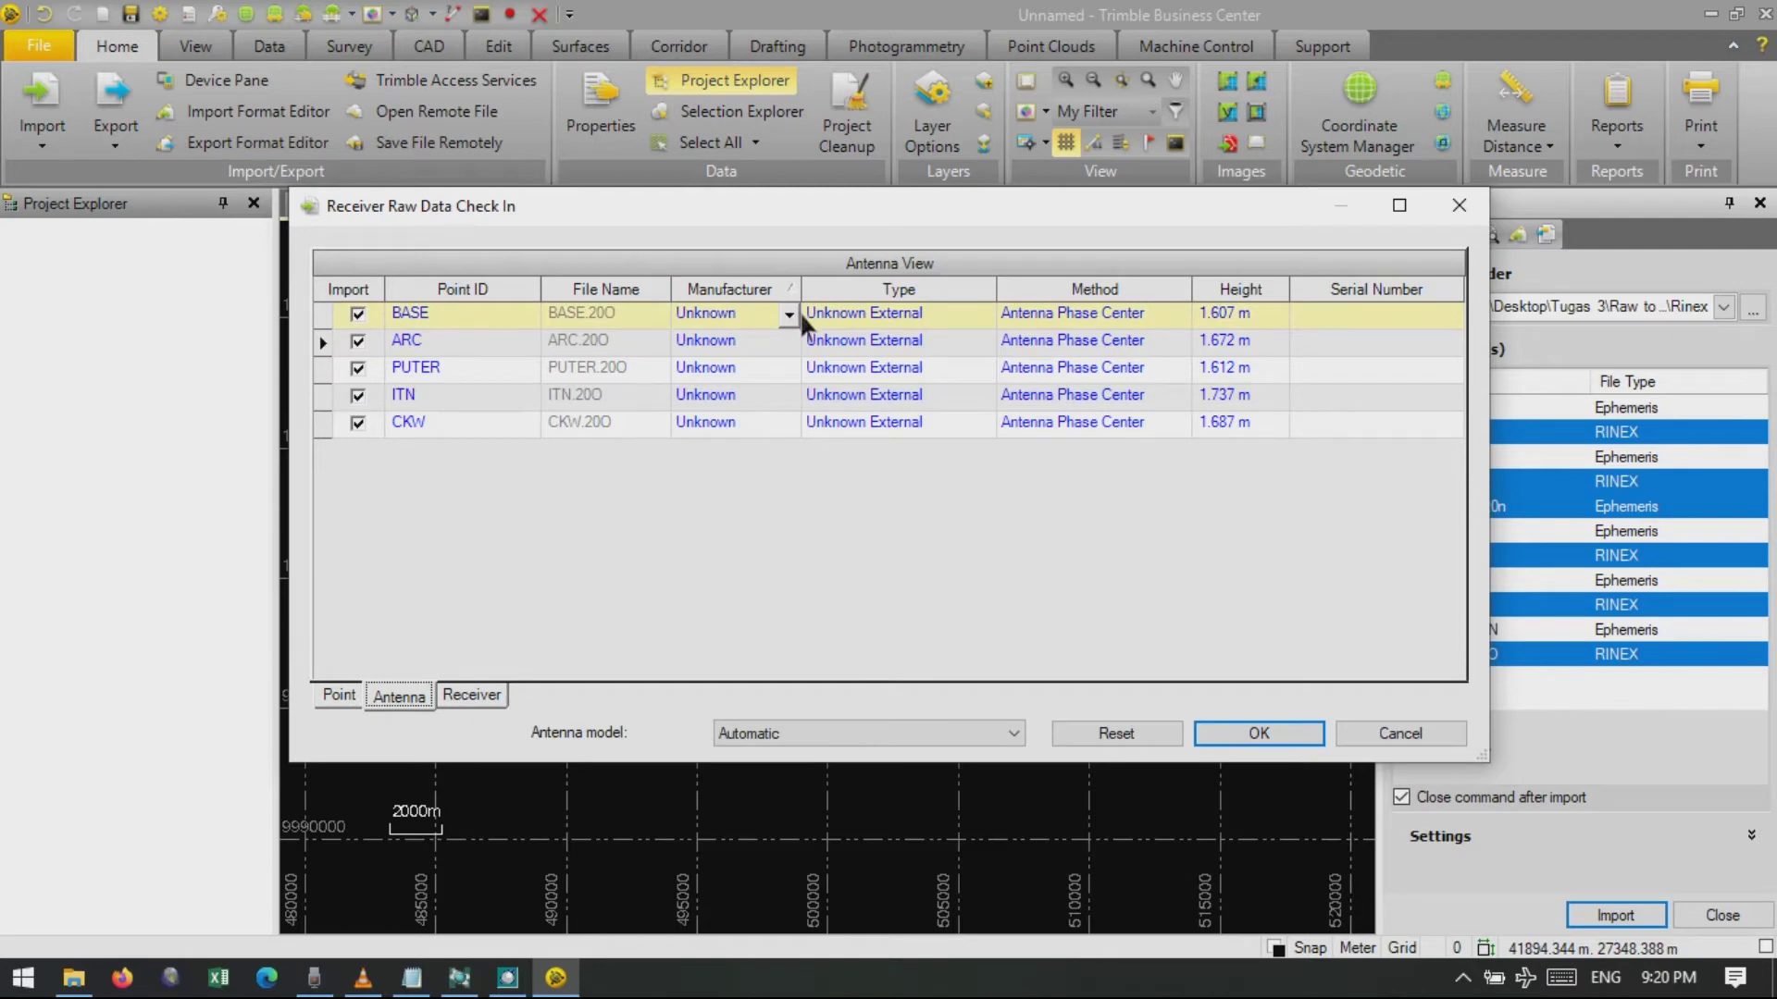
left_click(791, 314)
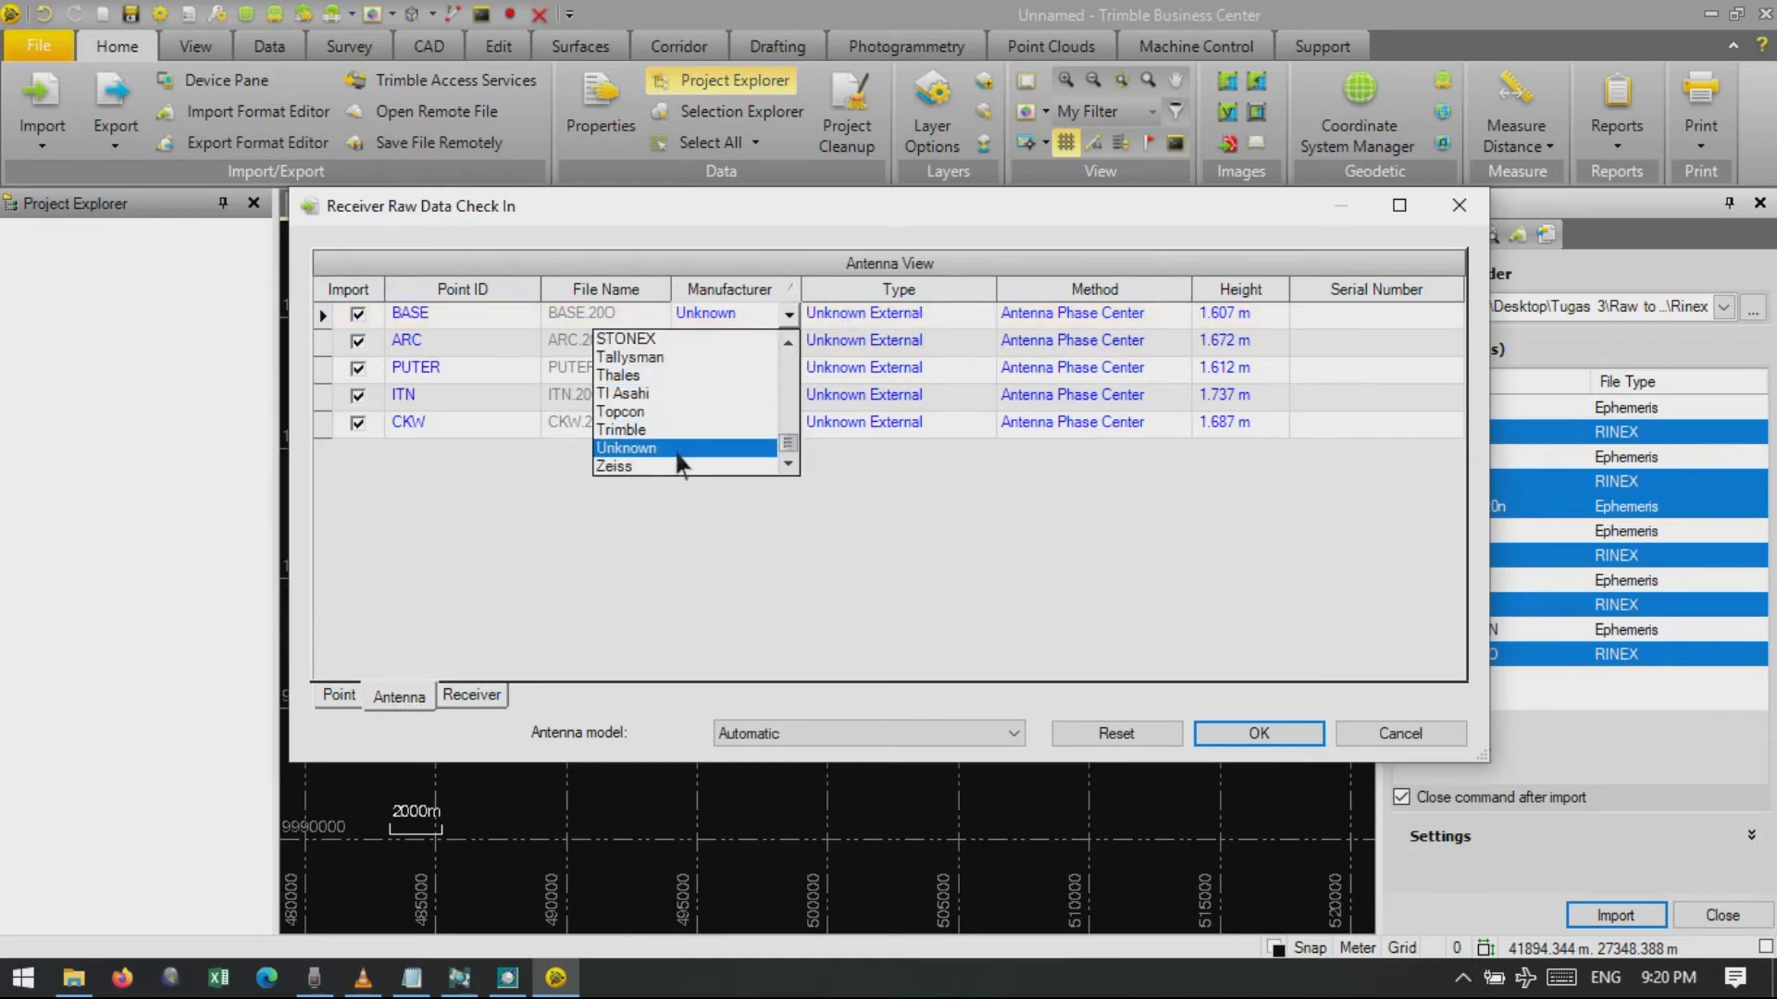
left_click(668, 431)
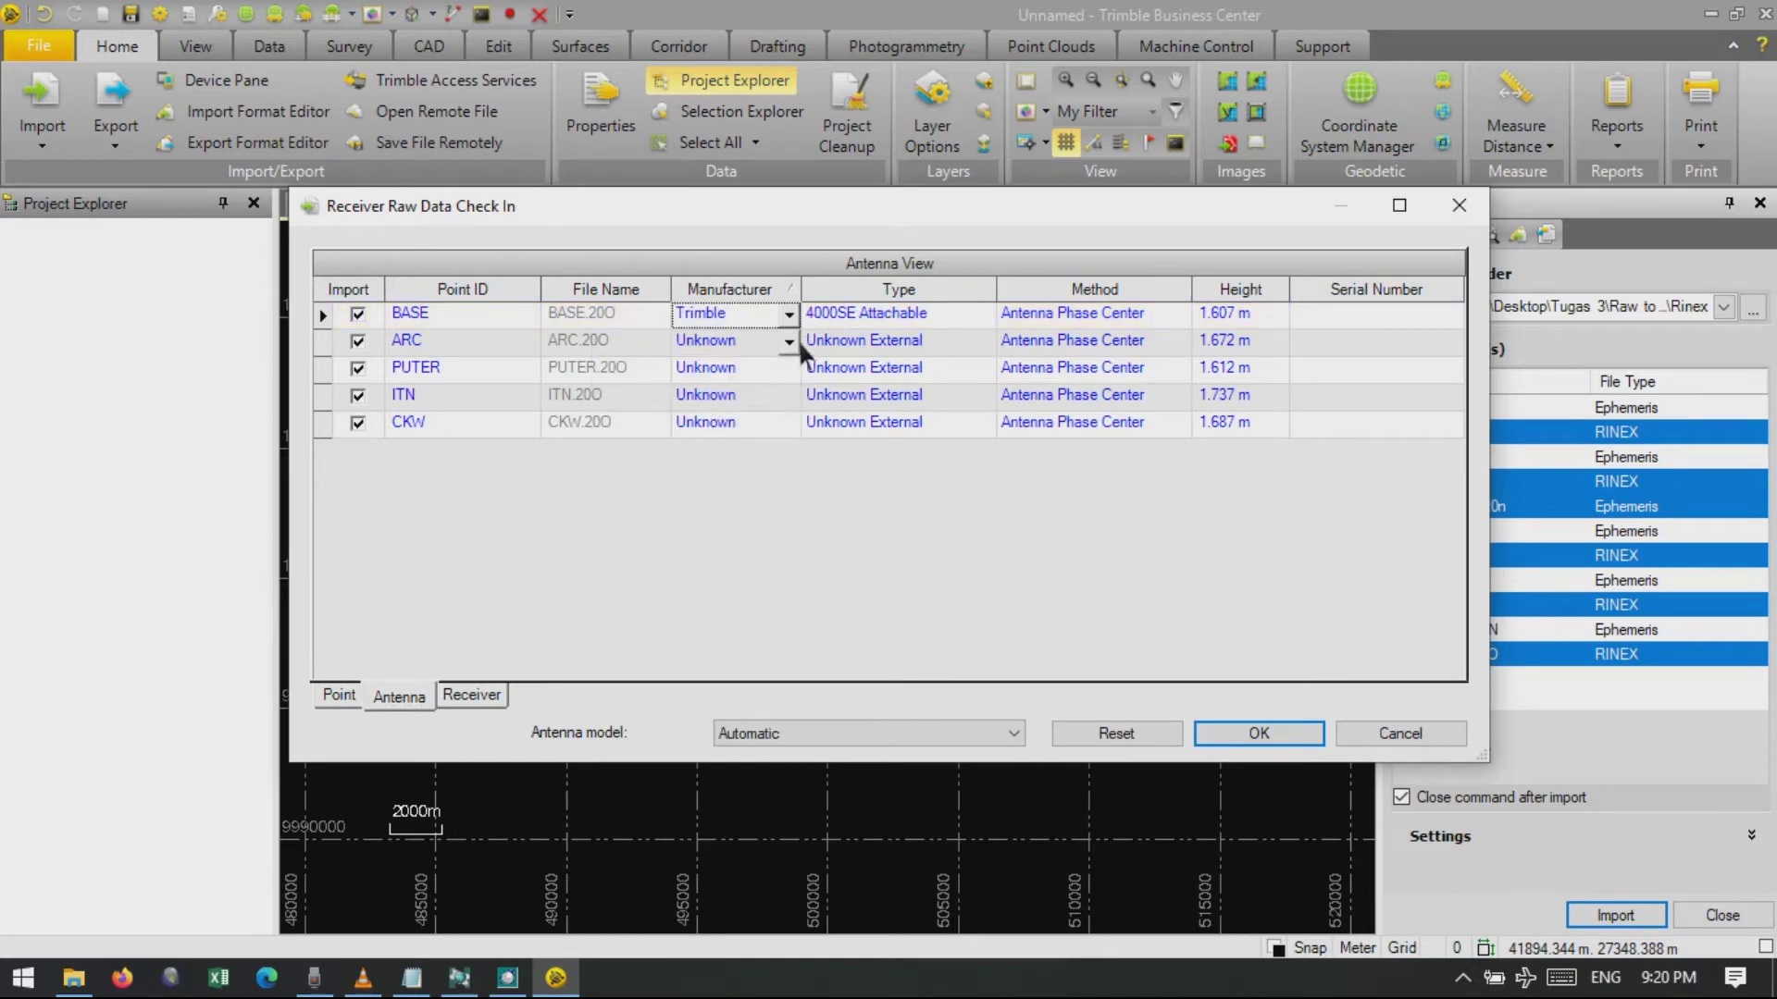
left_click(791, 341)
left_click(727, 458)
left_click(788, 369)
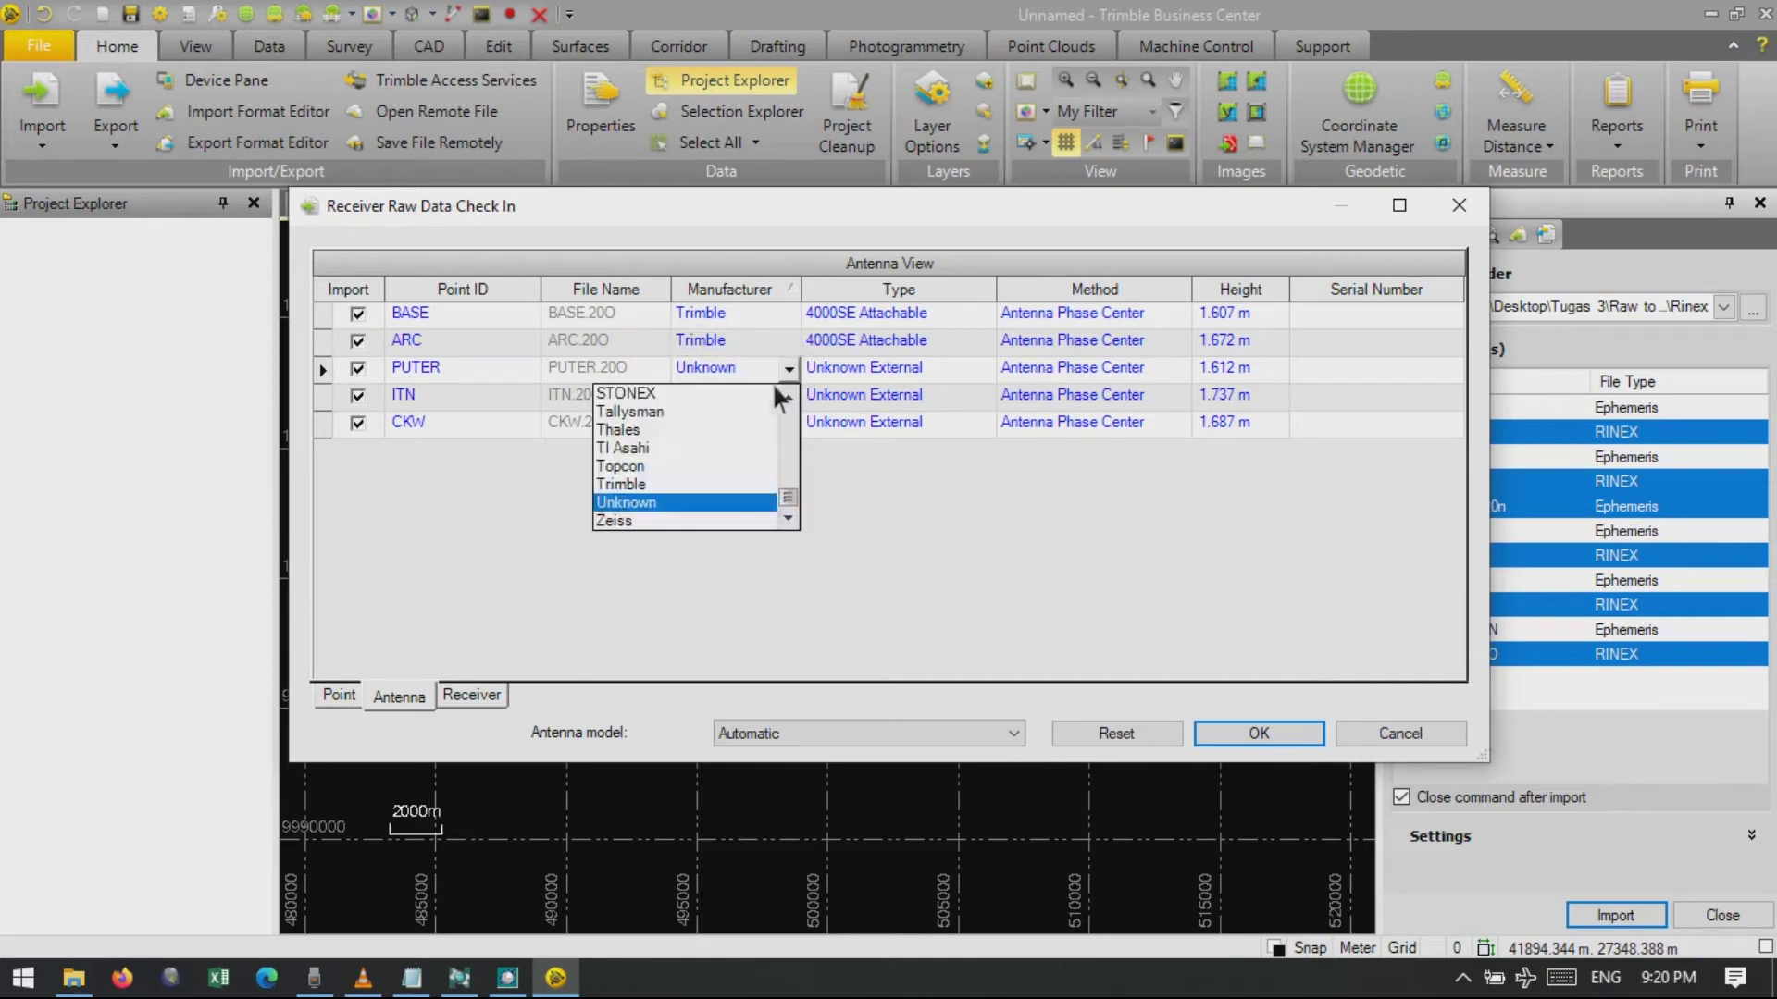
left_click(731, 484)
left_click(789, 396)
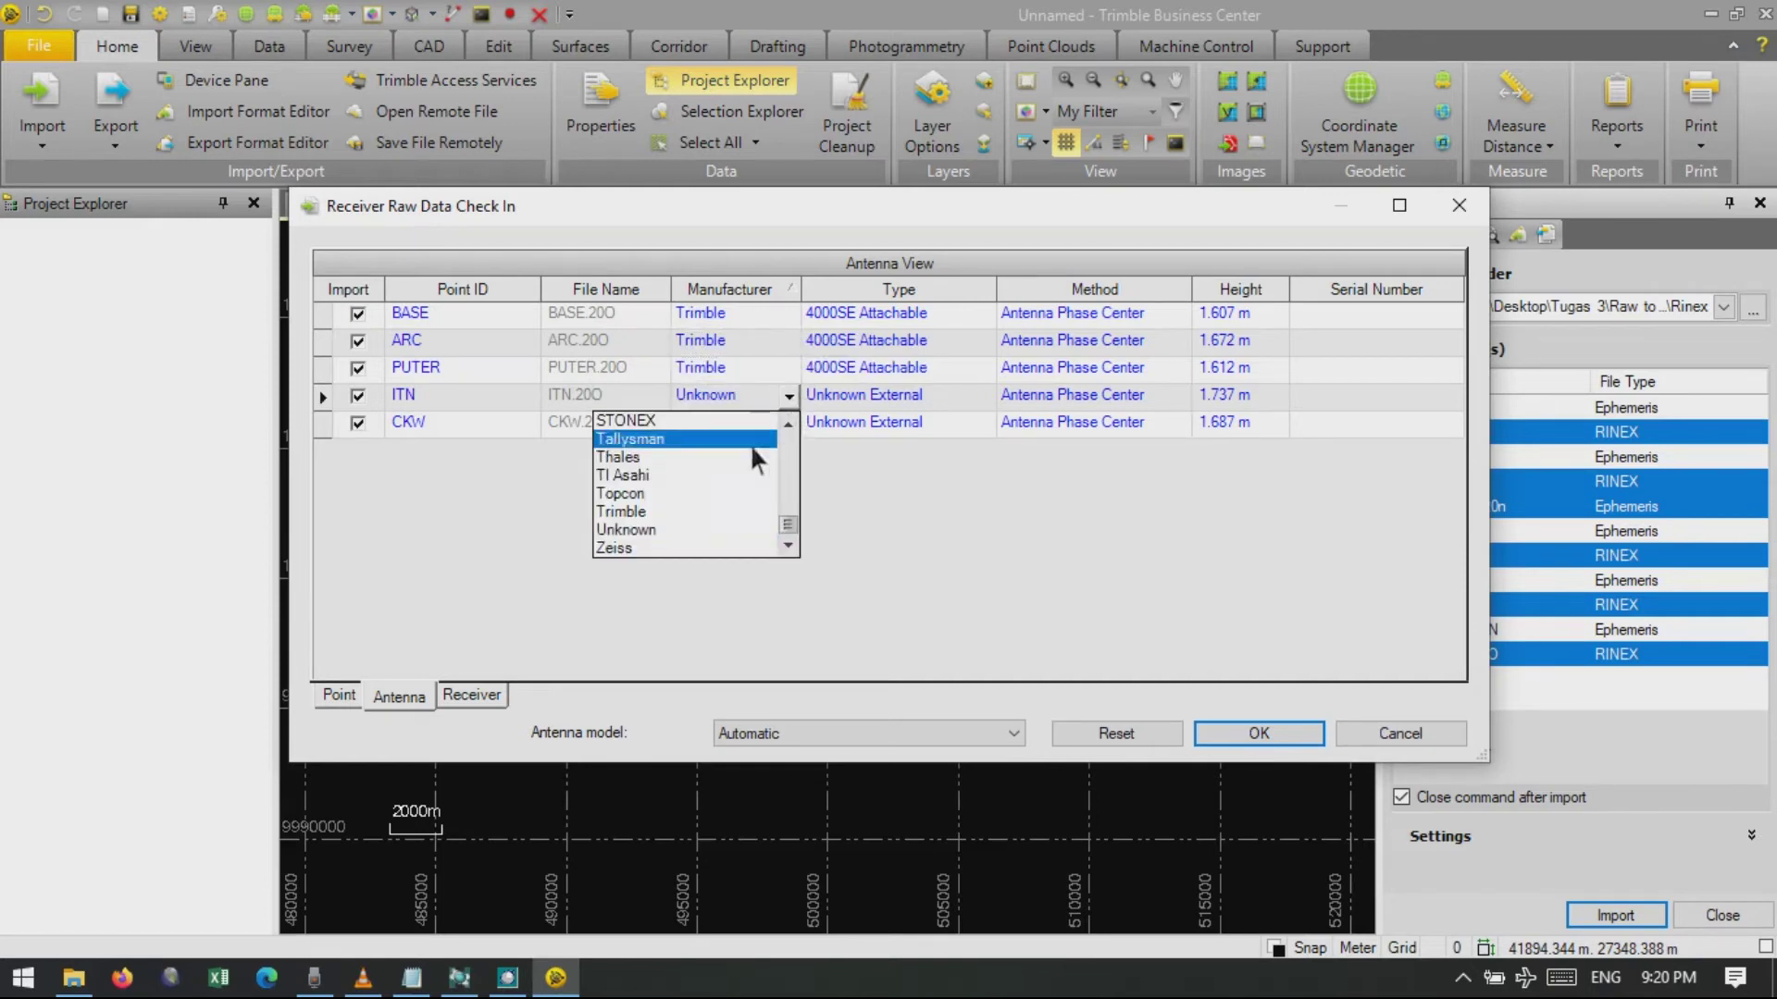
left_click(706, 509)
left_click(789, 424)
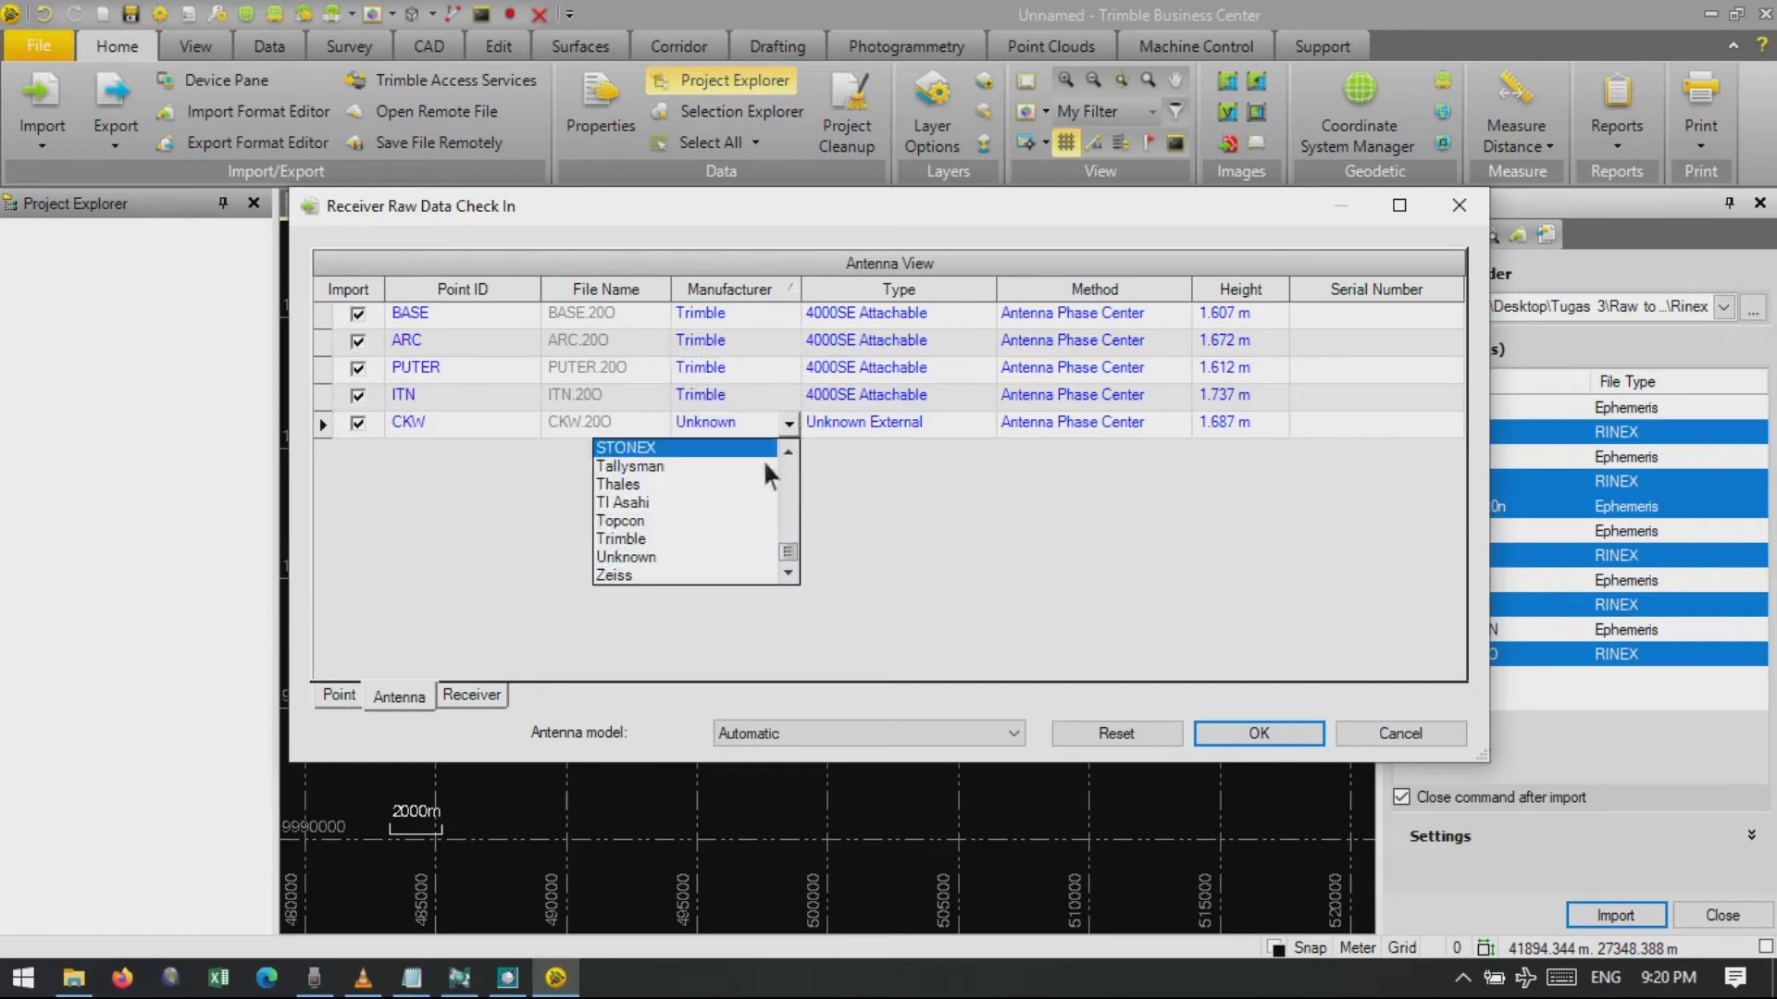
left_click(692, 539)
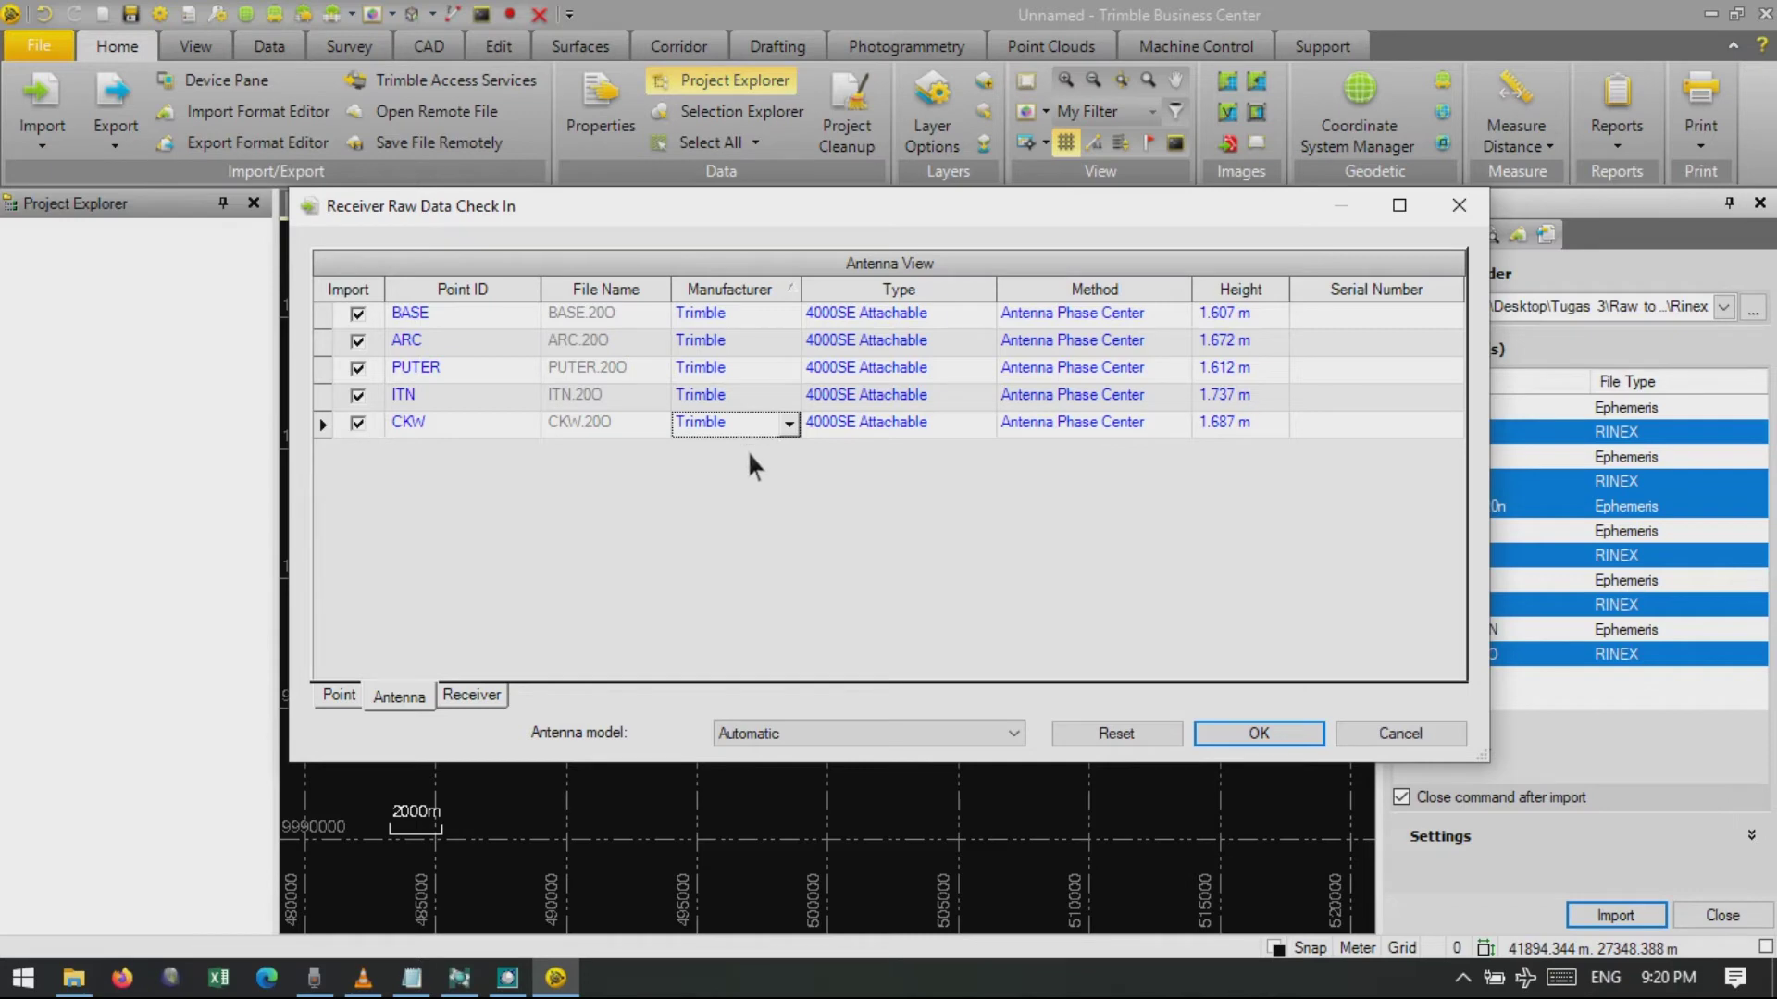
left_click(1291, 743)
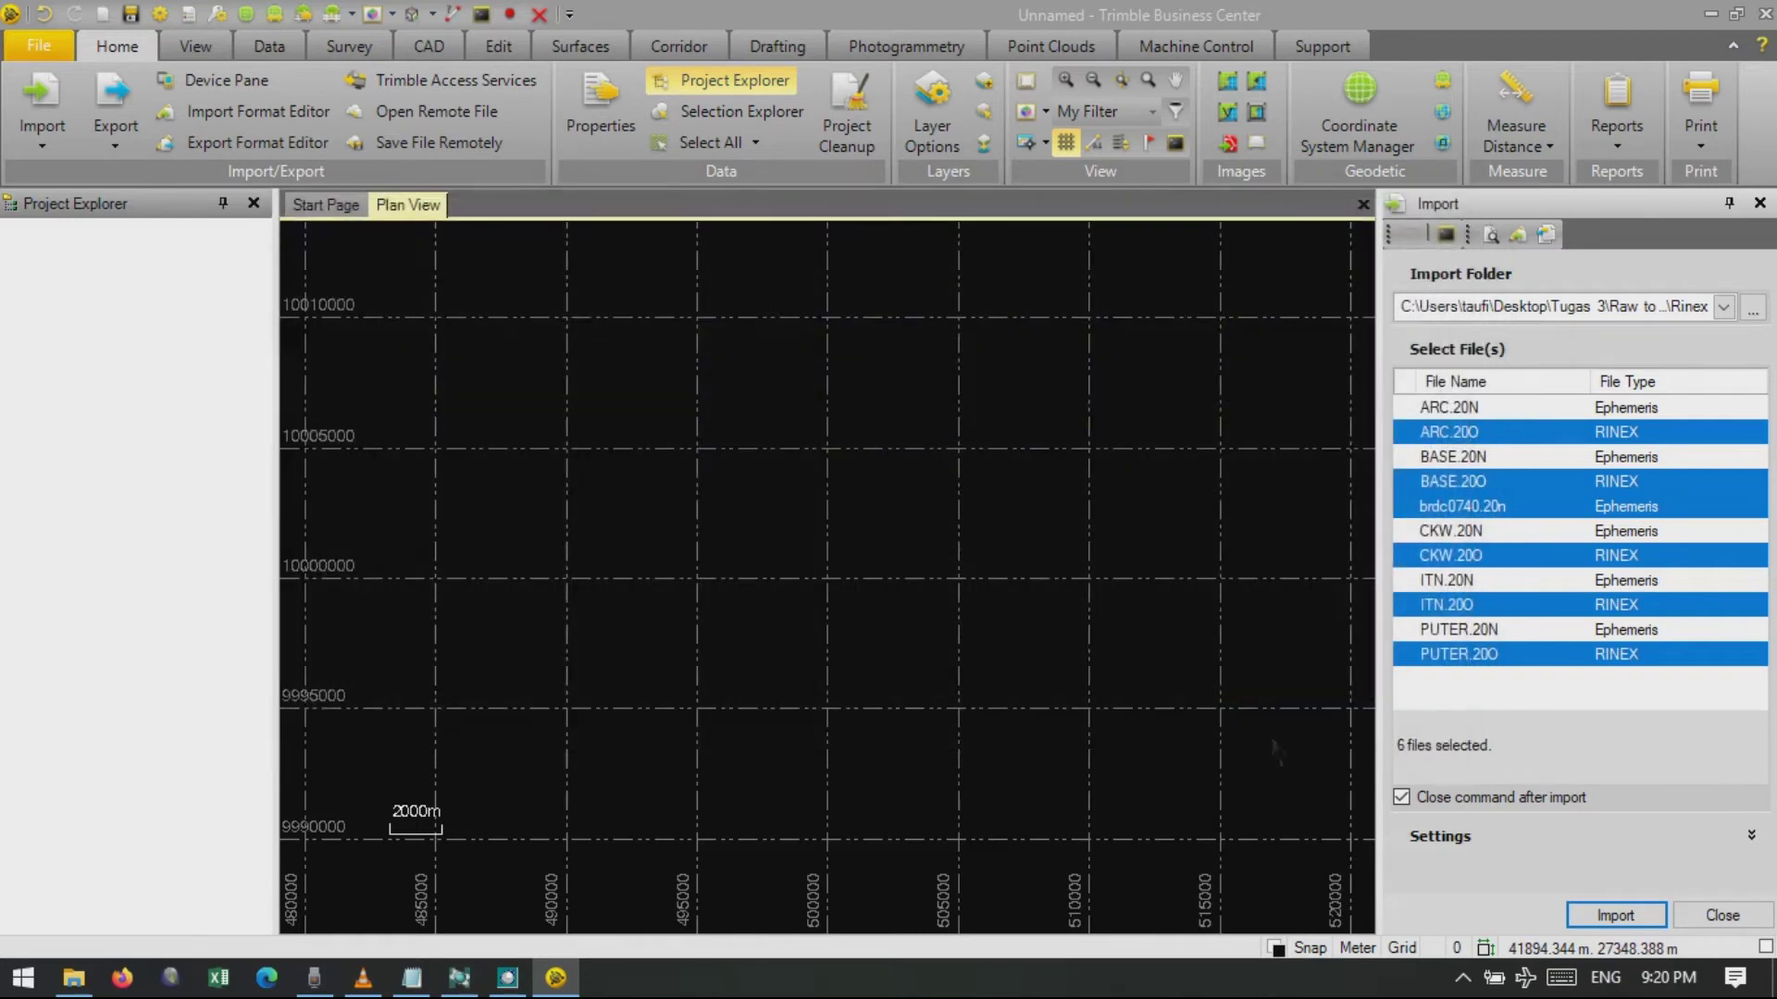
left_click(998, 526)
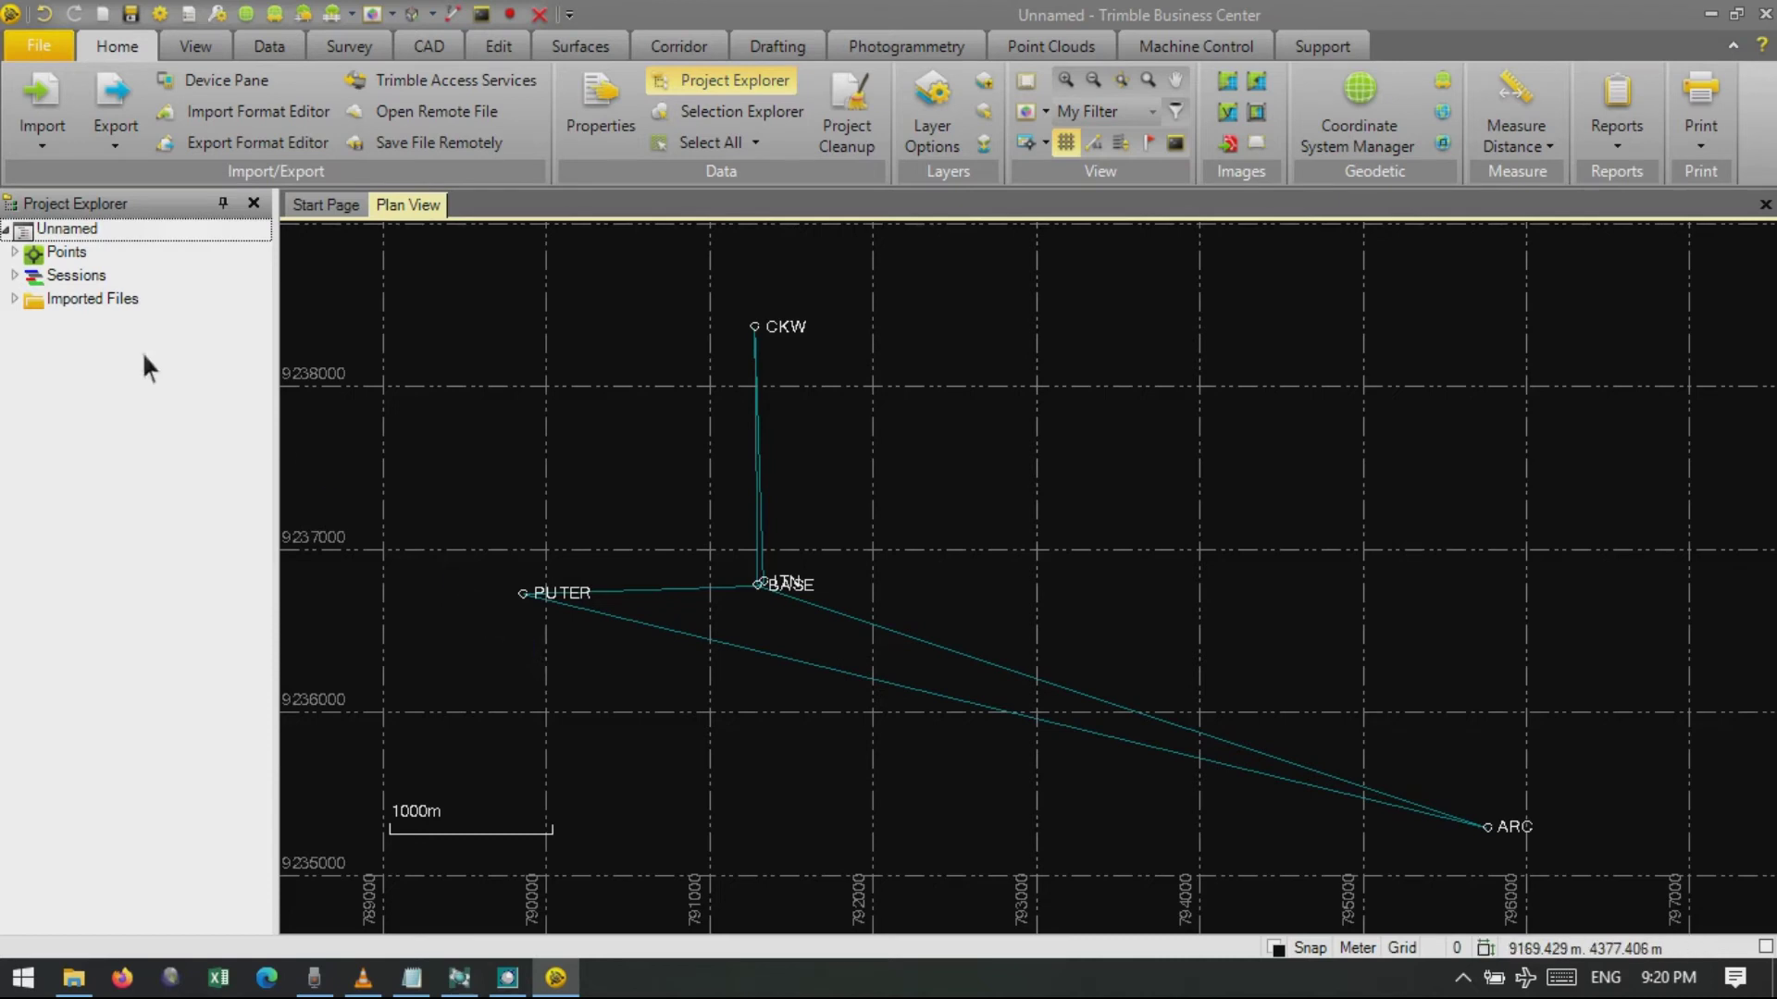
Expand the project's points and start adding a coordinate to the BASE point.
left_click(15, 253)
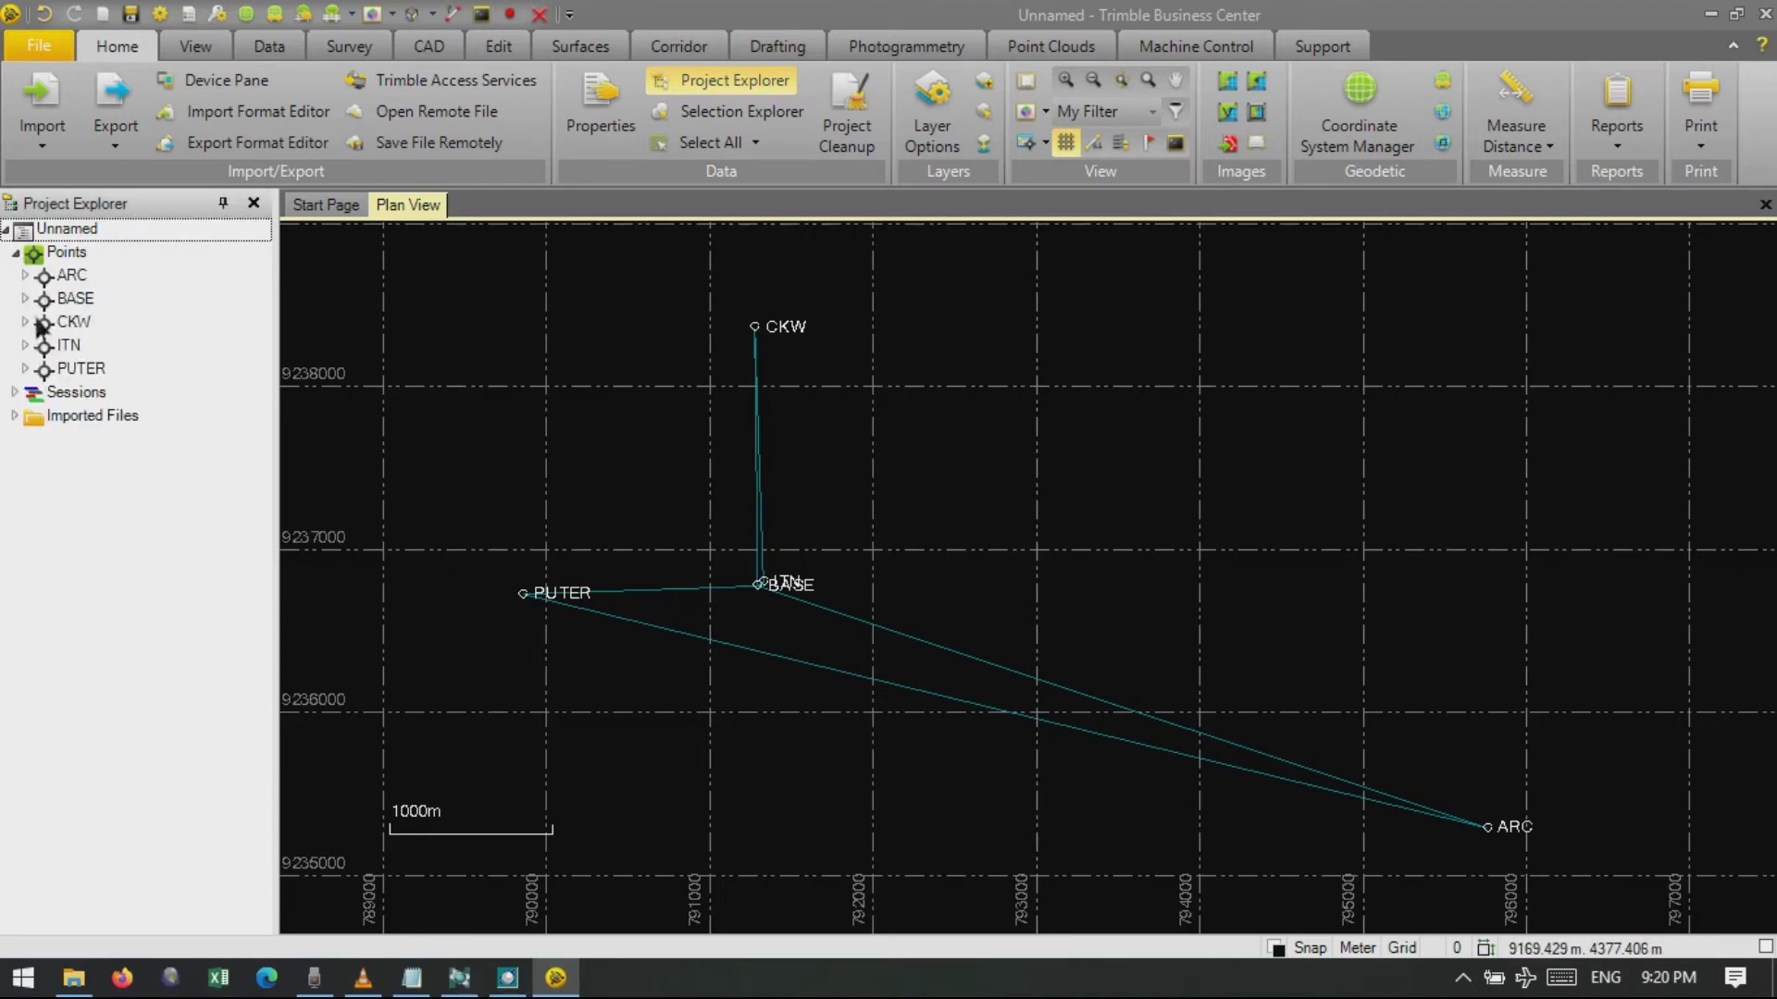
left_click(75, 298)
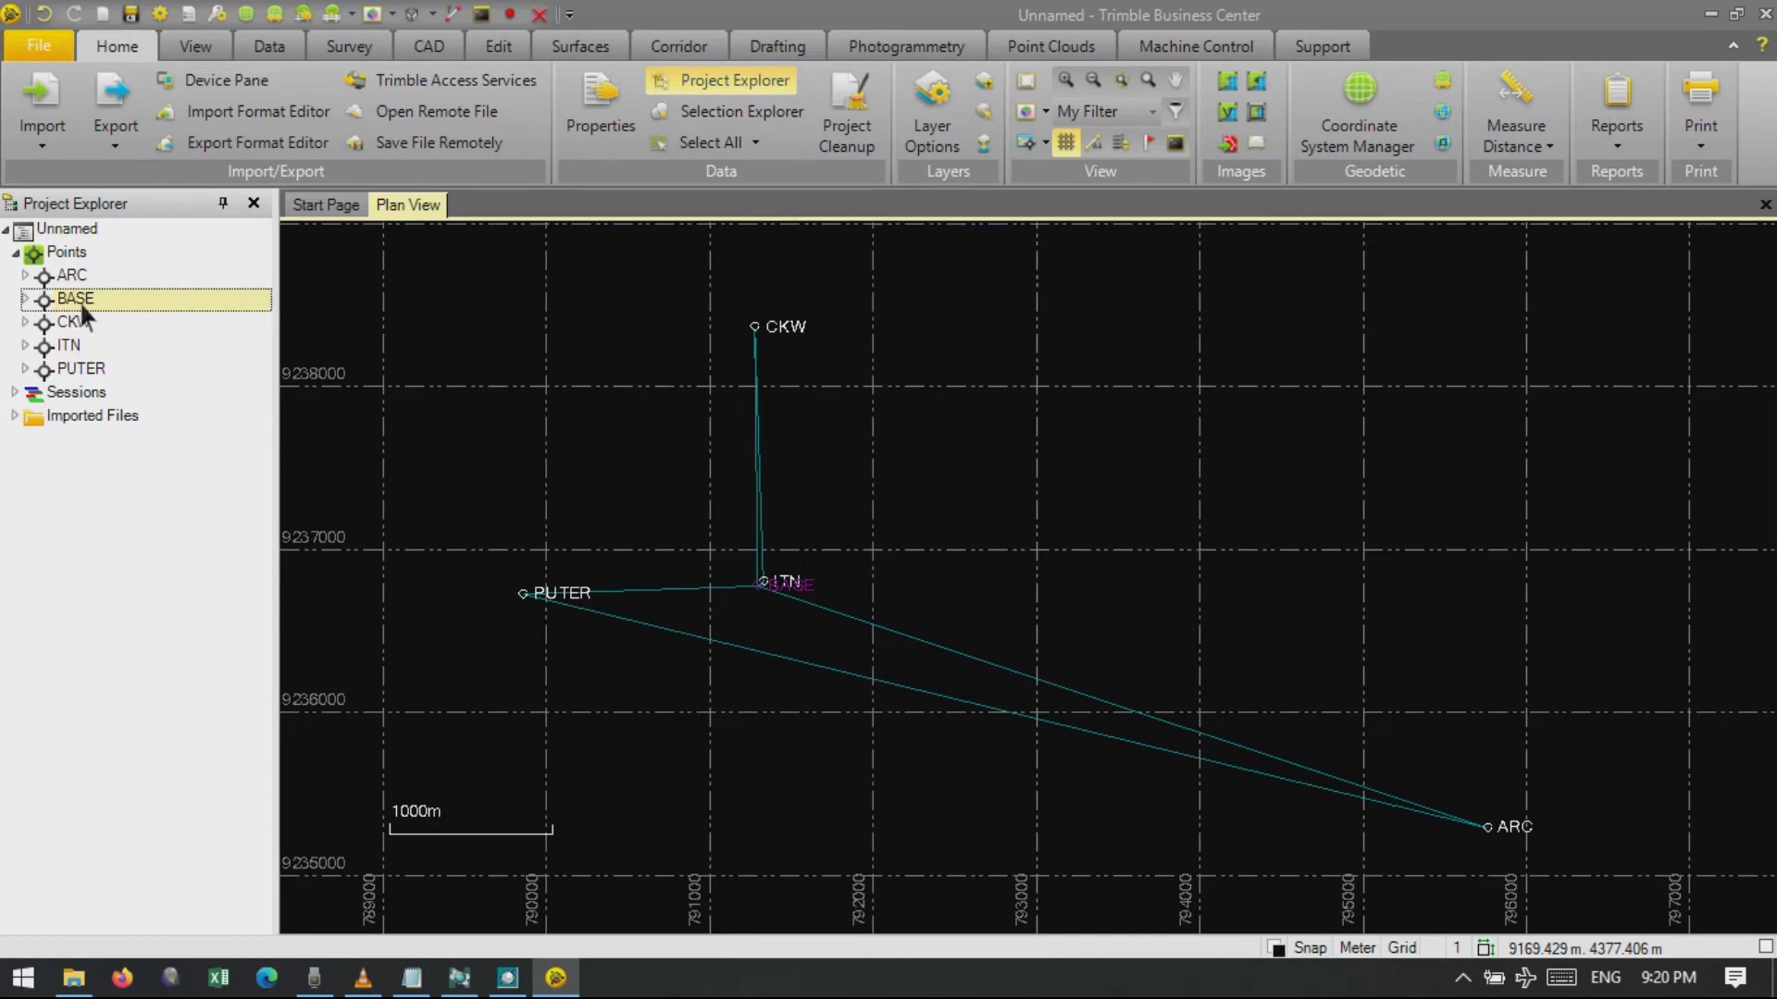
right_click(80, 302)
left_click(135, 377)
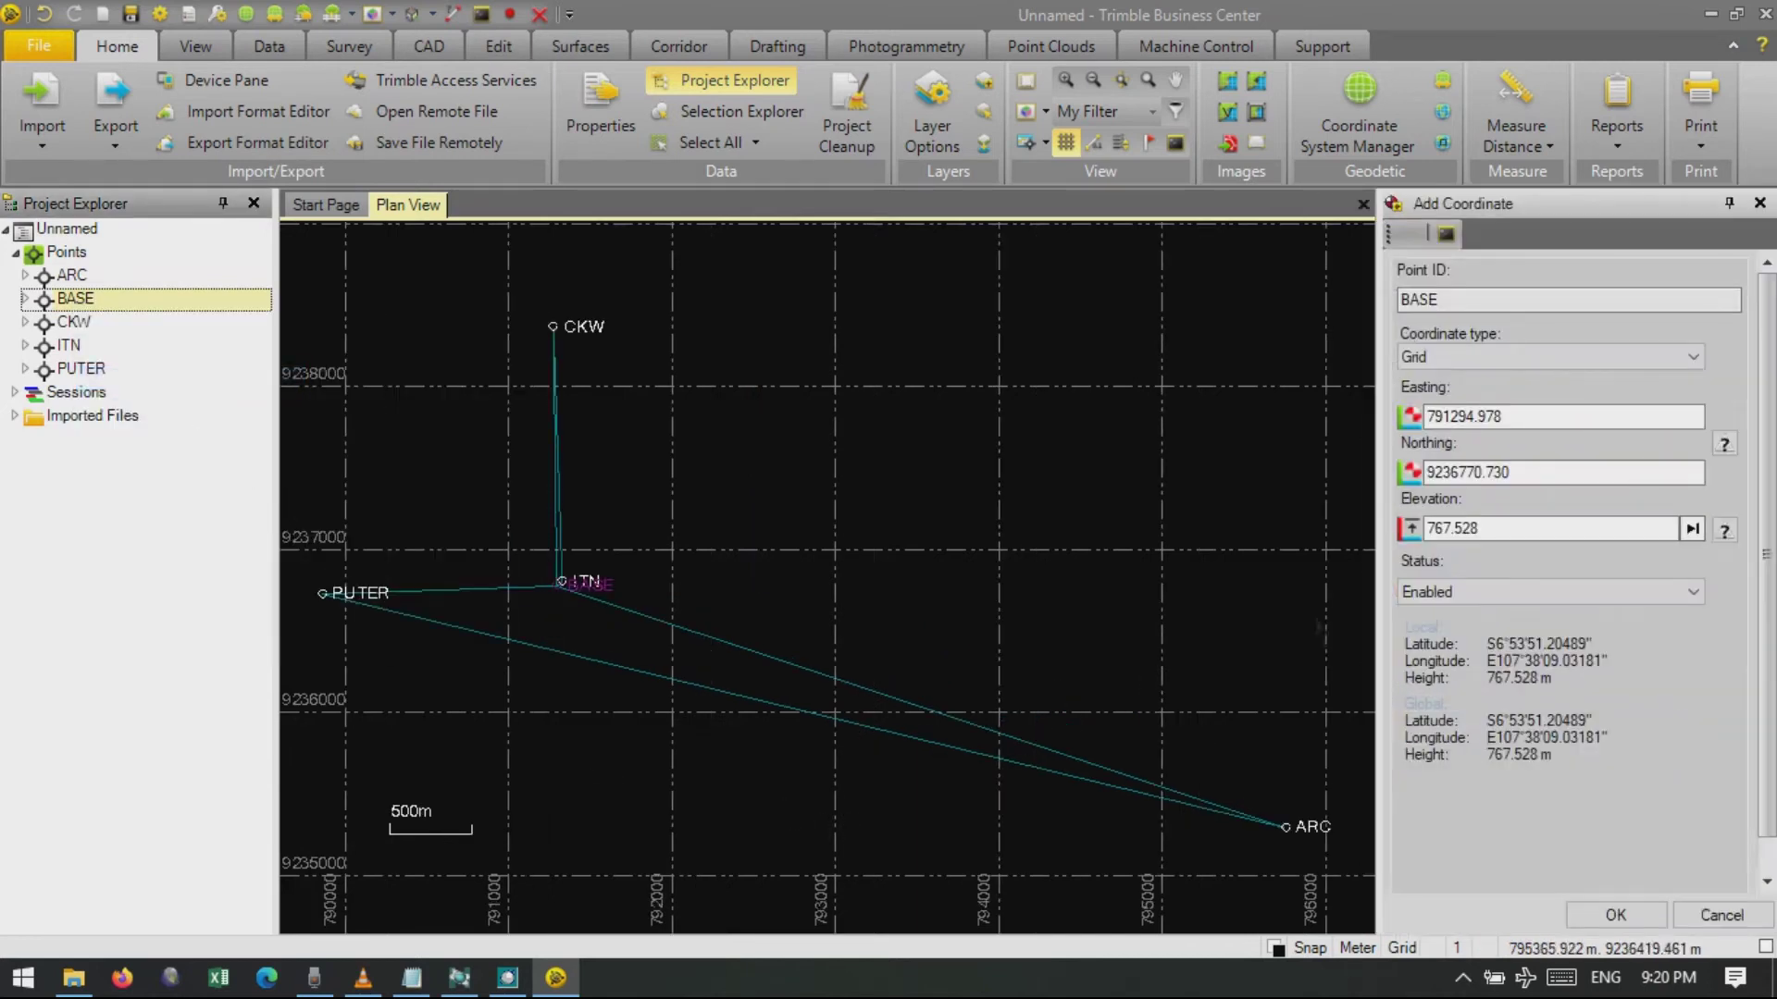
Copy the ITN1 X value from the Notepad coordinate notes and set BASE's easting to 791304.728.
left_click(1644, 418)
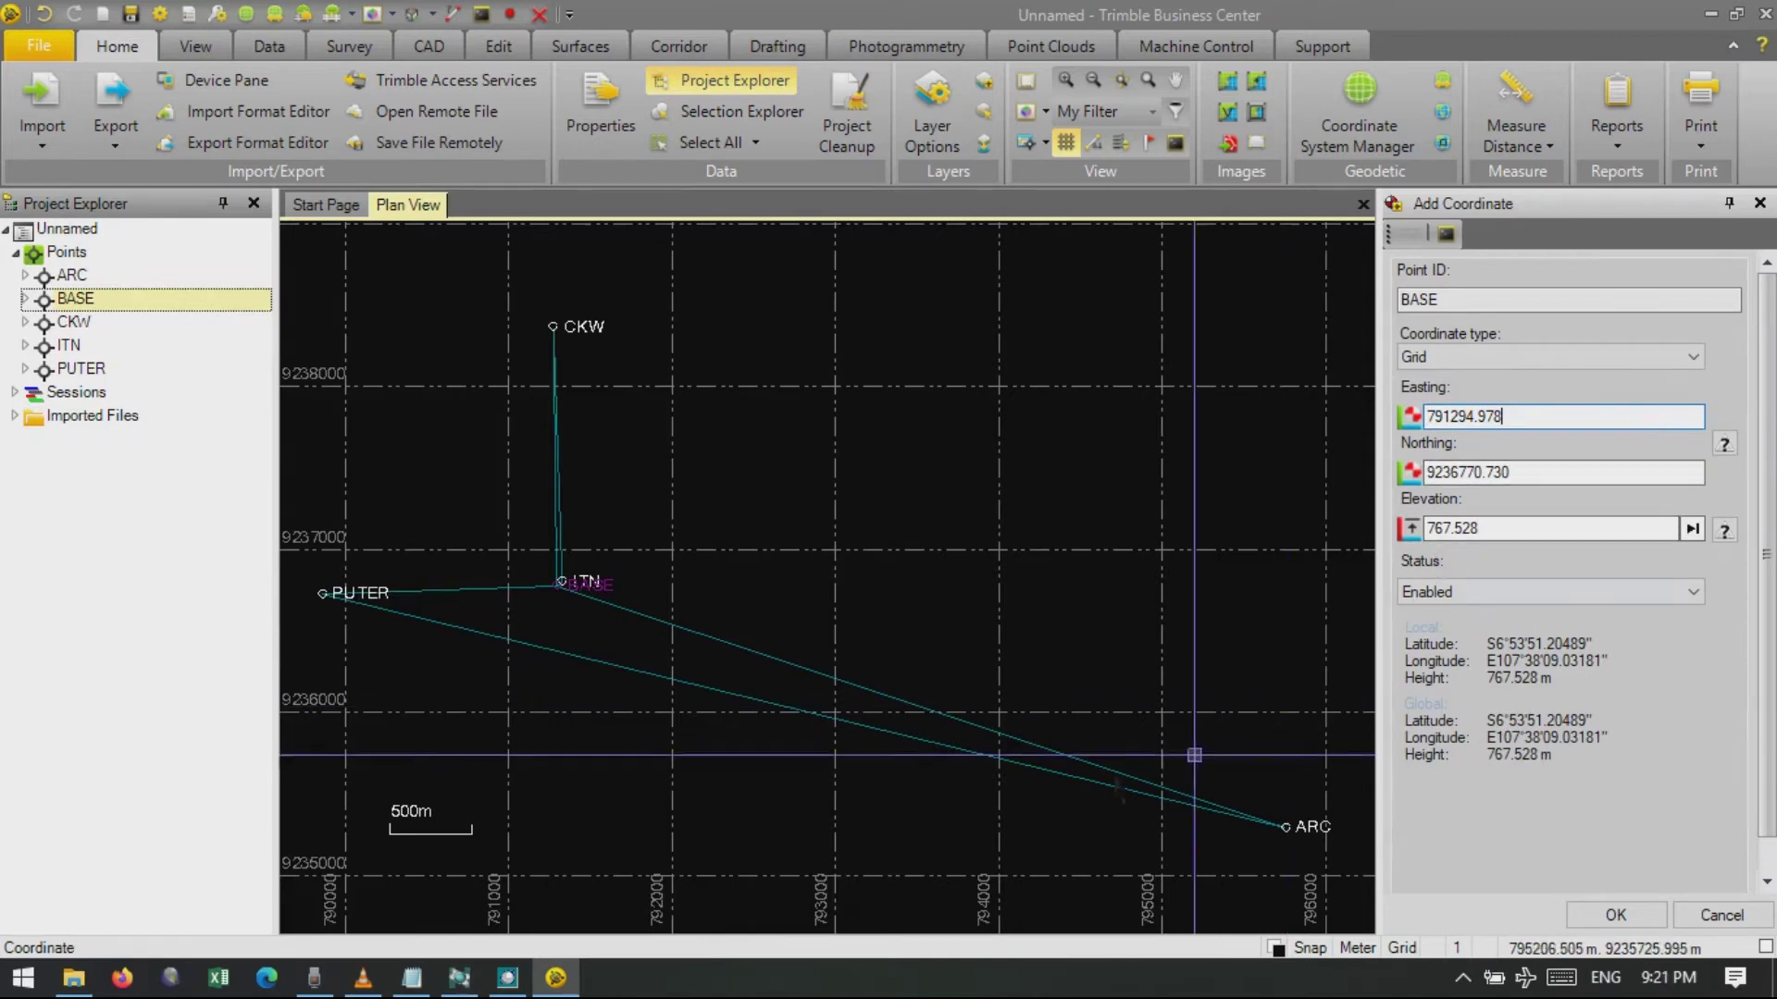
left_click(412, 978)
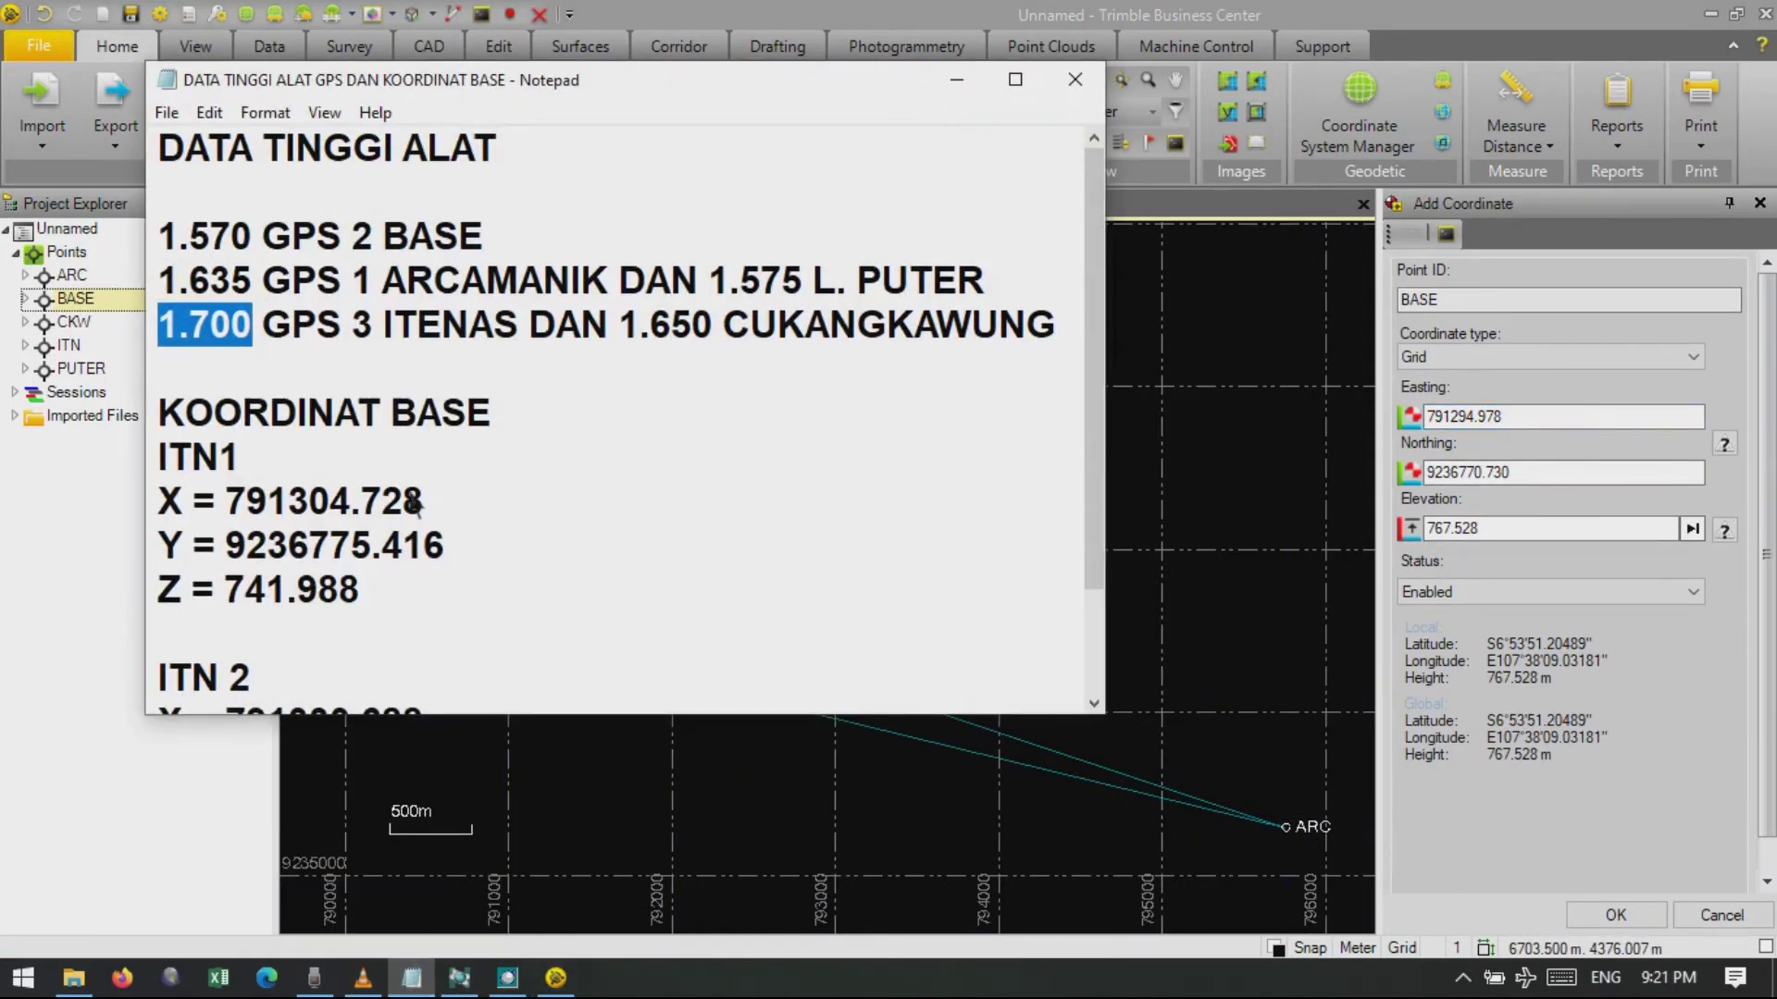
left_click(173, 507)
left_click_drag(199, 515, 361, 595)
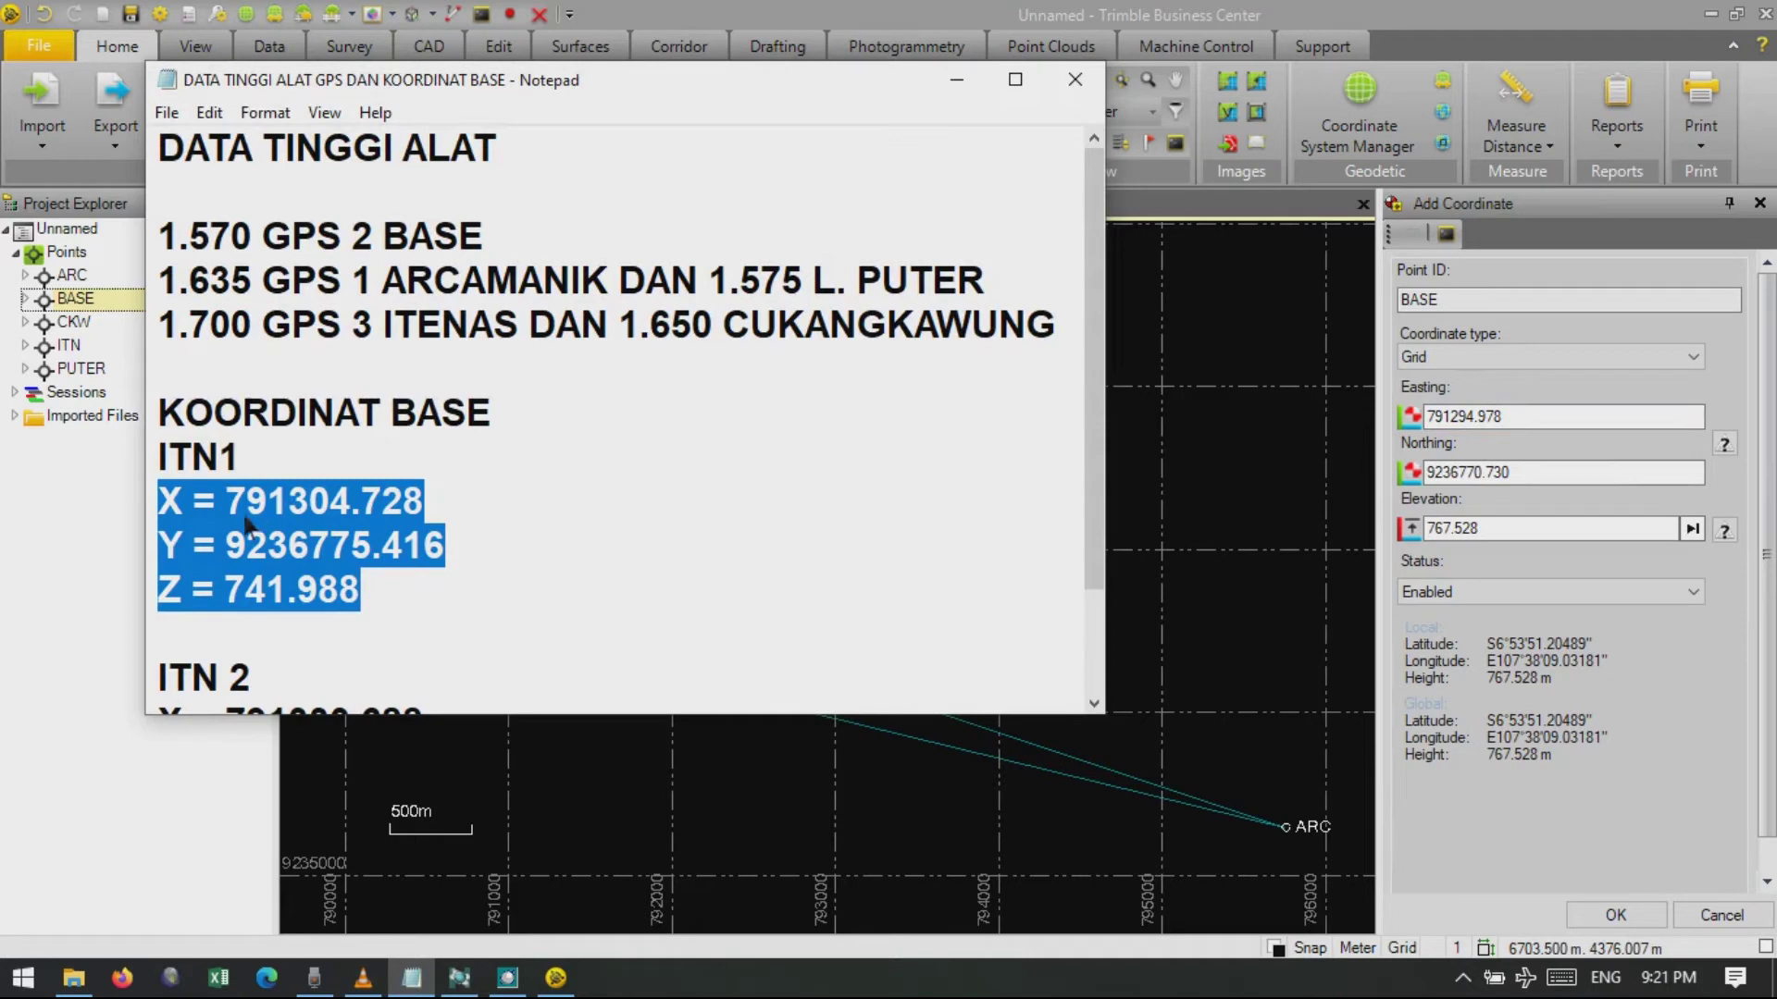
left_click_drag(226, 502, 428, 509)
key("ctrl+c")
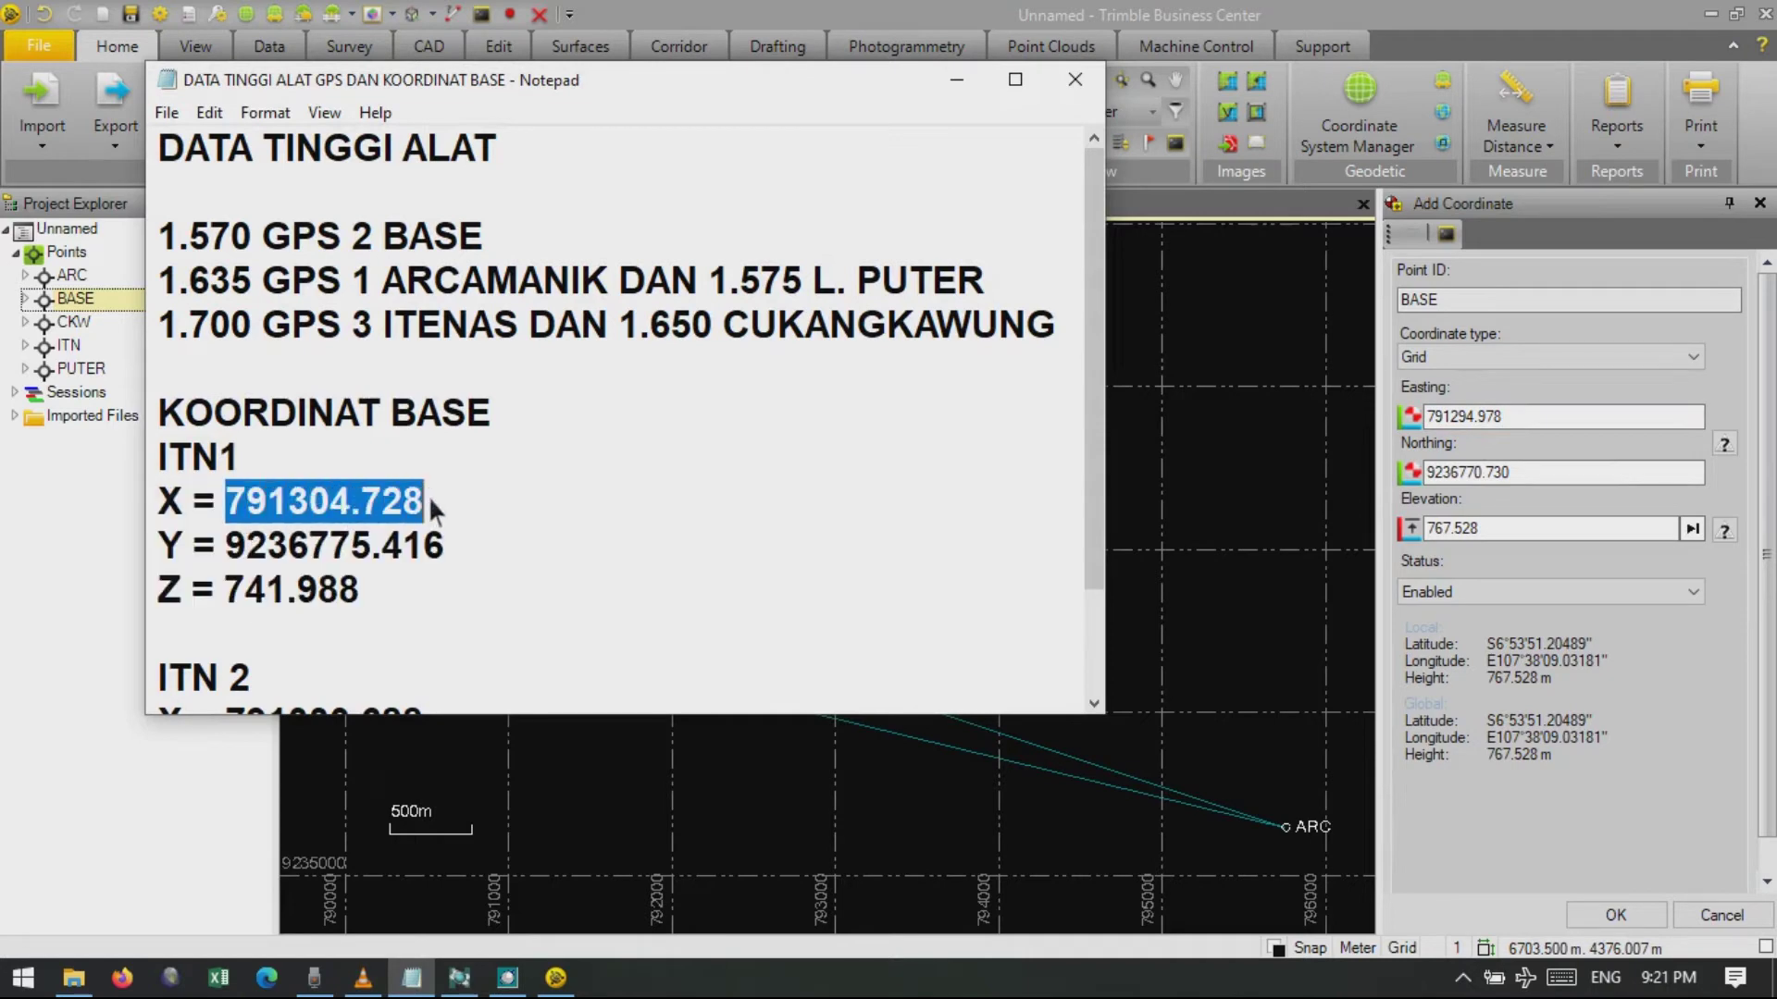
left_click(1567, 419)
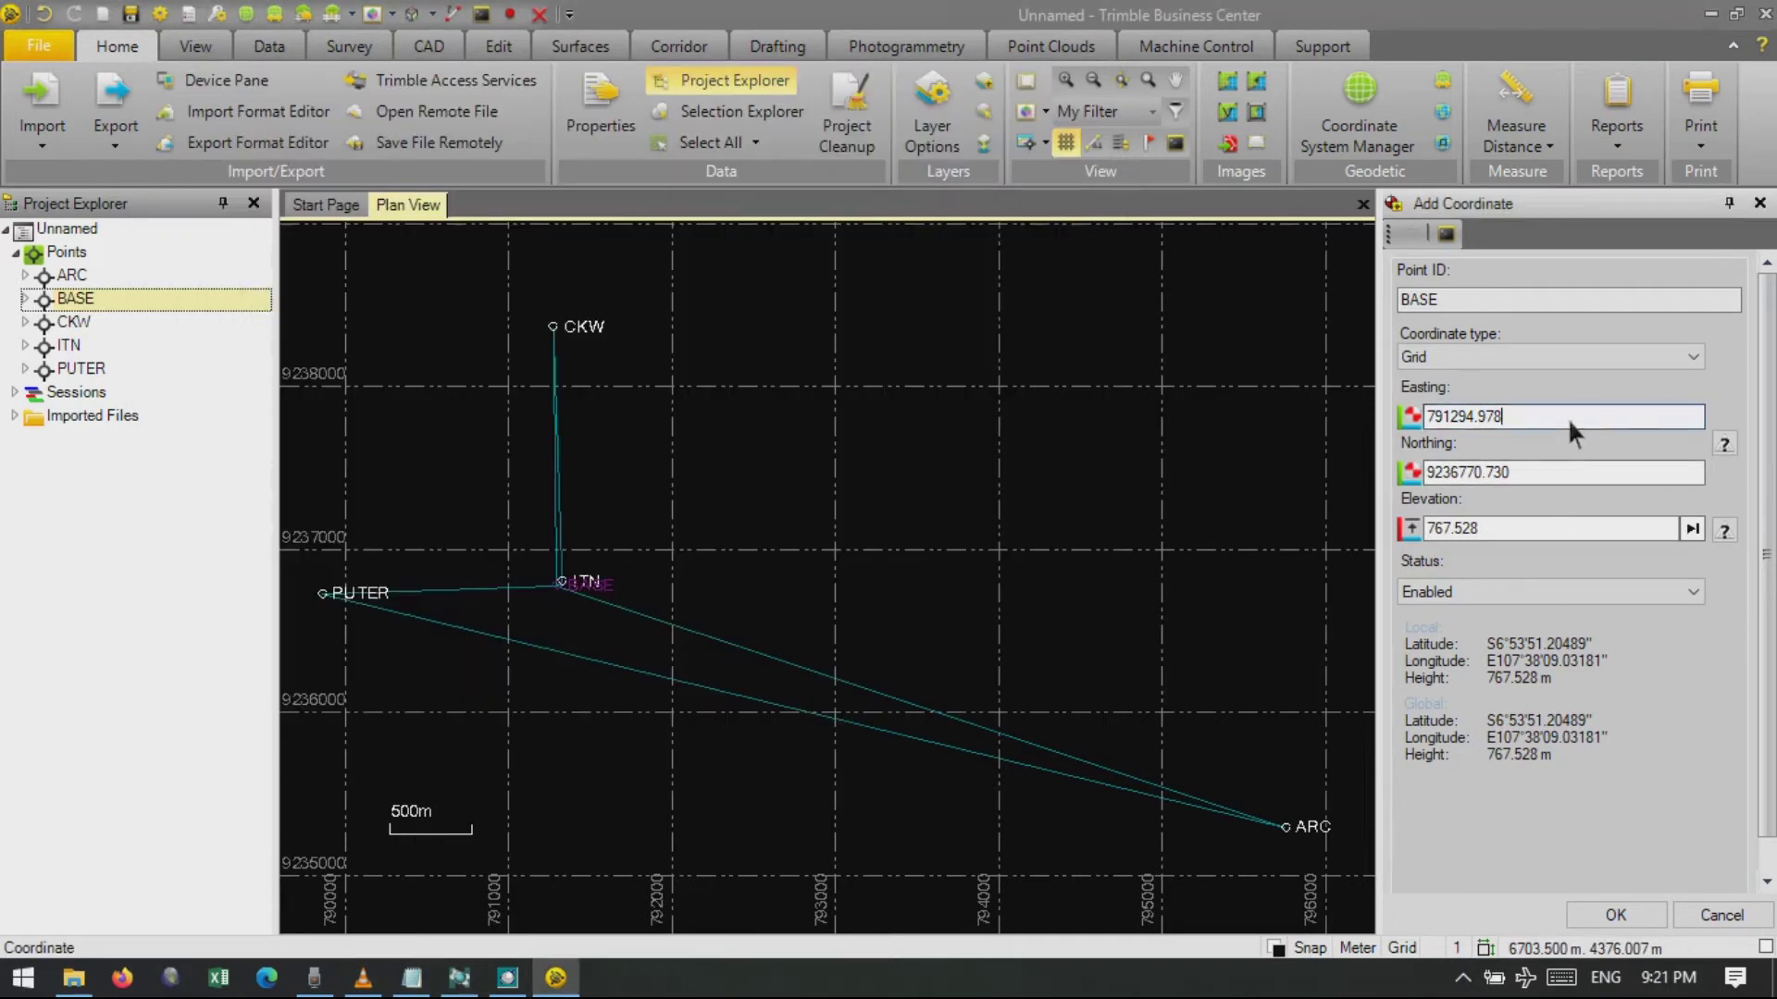
key("ctrl+v")
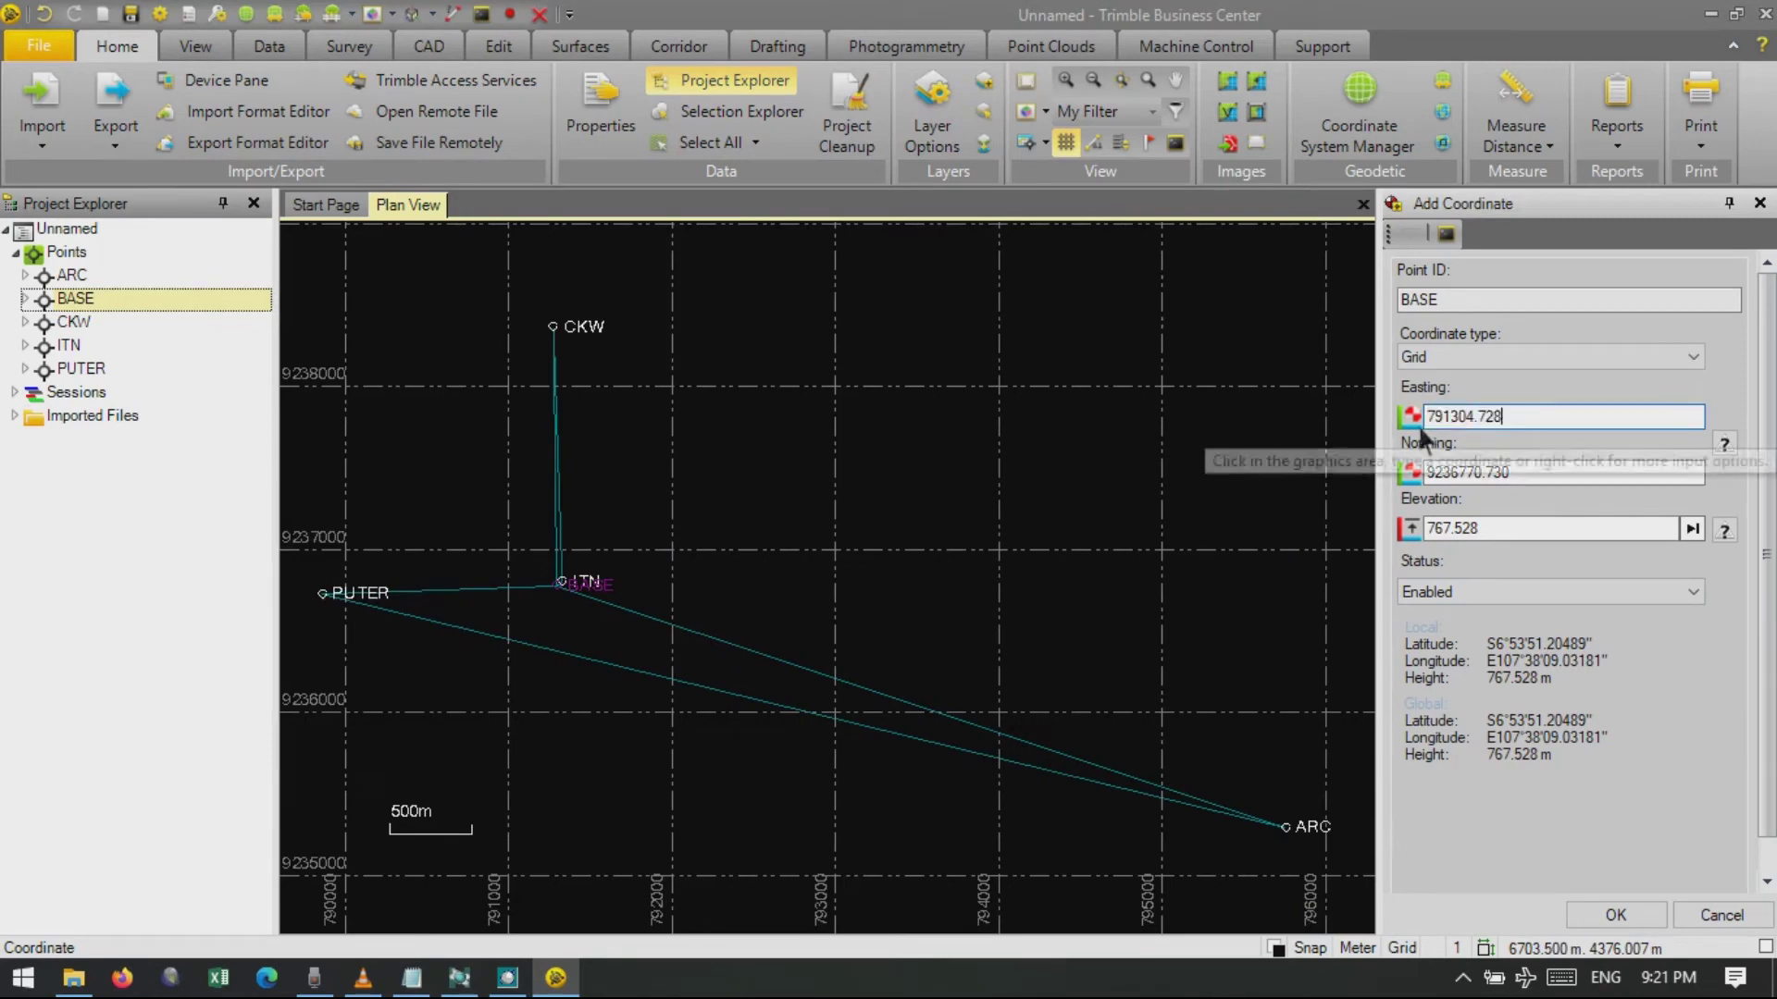
Copy the ITN1 Y value from the Notepad notes and set BASE's northing to 9236775.416.
left_click(412, 978)
mouse_move(227, 548)
left_mouse_down()
mouse_move(444, 550)
mouse_move(242, 560)
left_mouse_up()
key("ctrl+c")
left_click(438, 548)
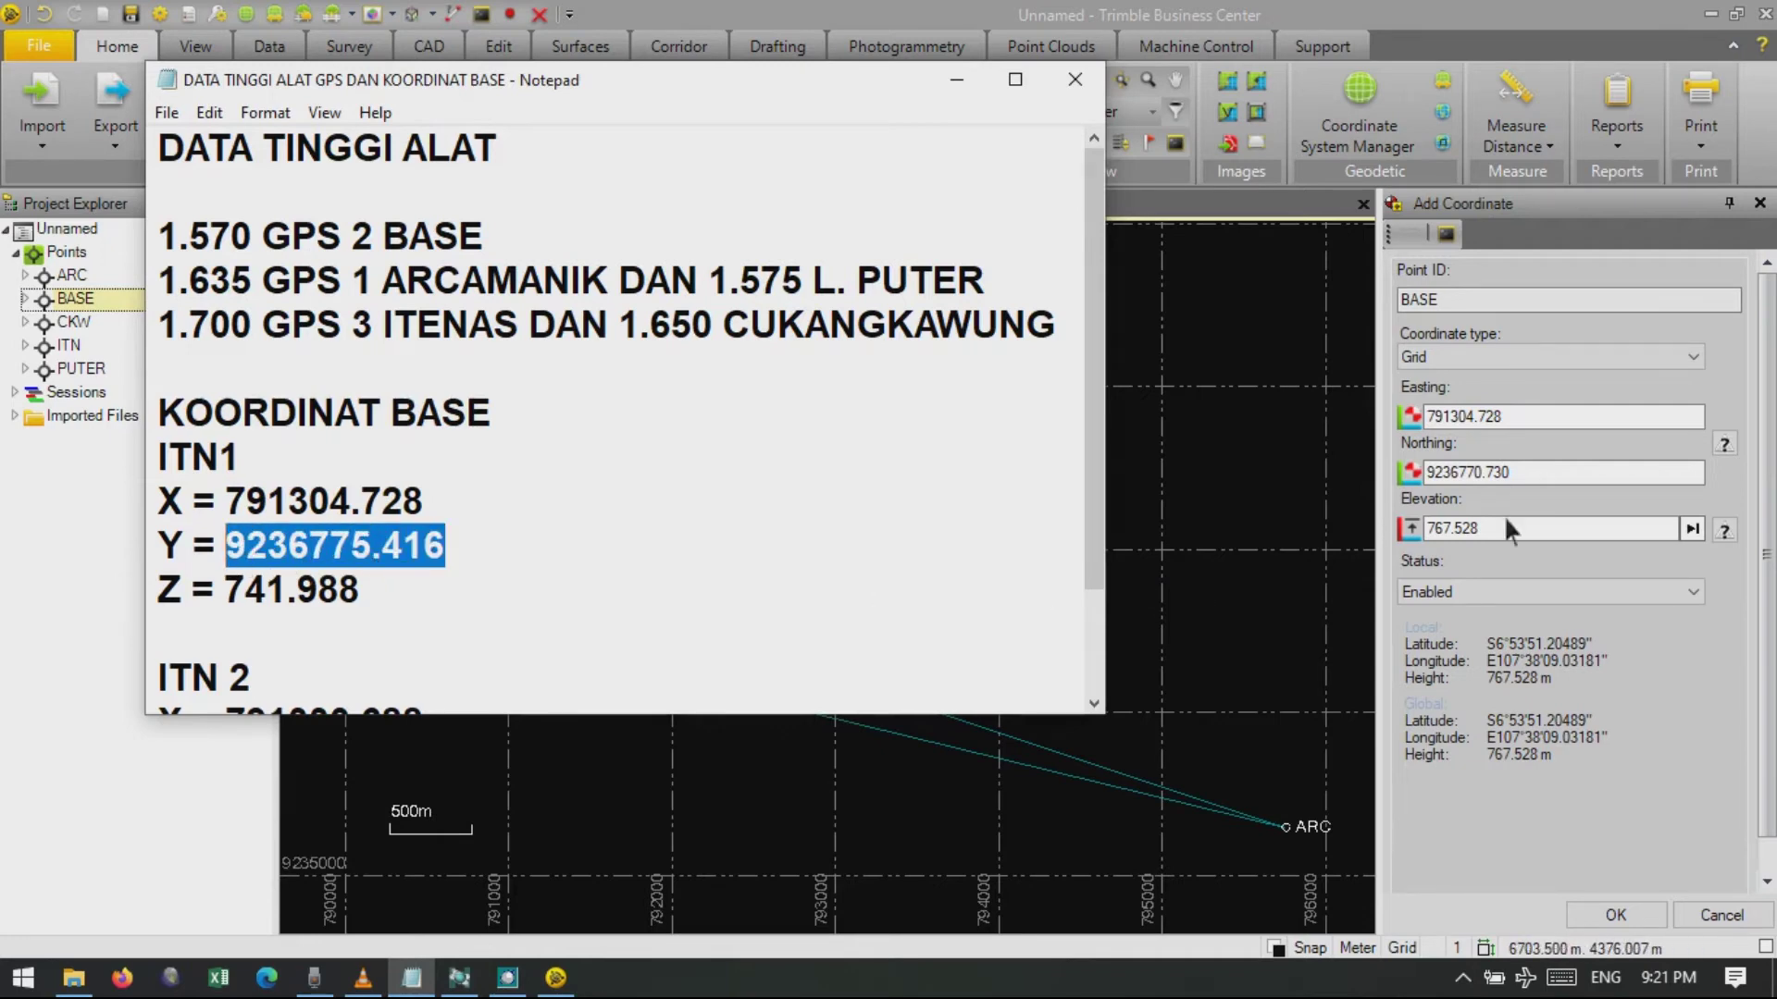
left_click(1558, 462)
left_click(1555, 473)
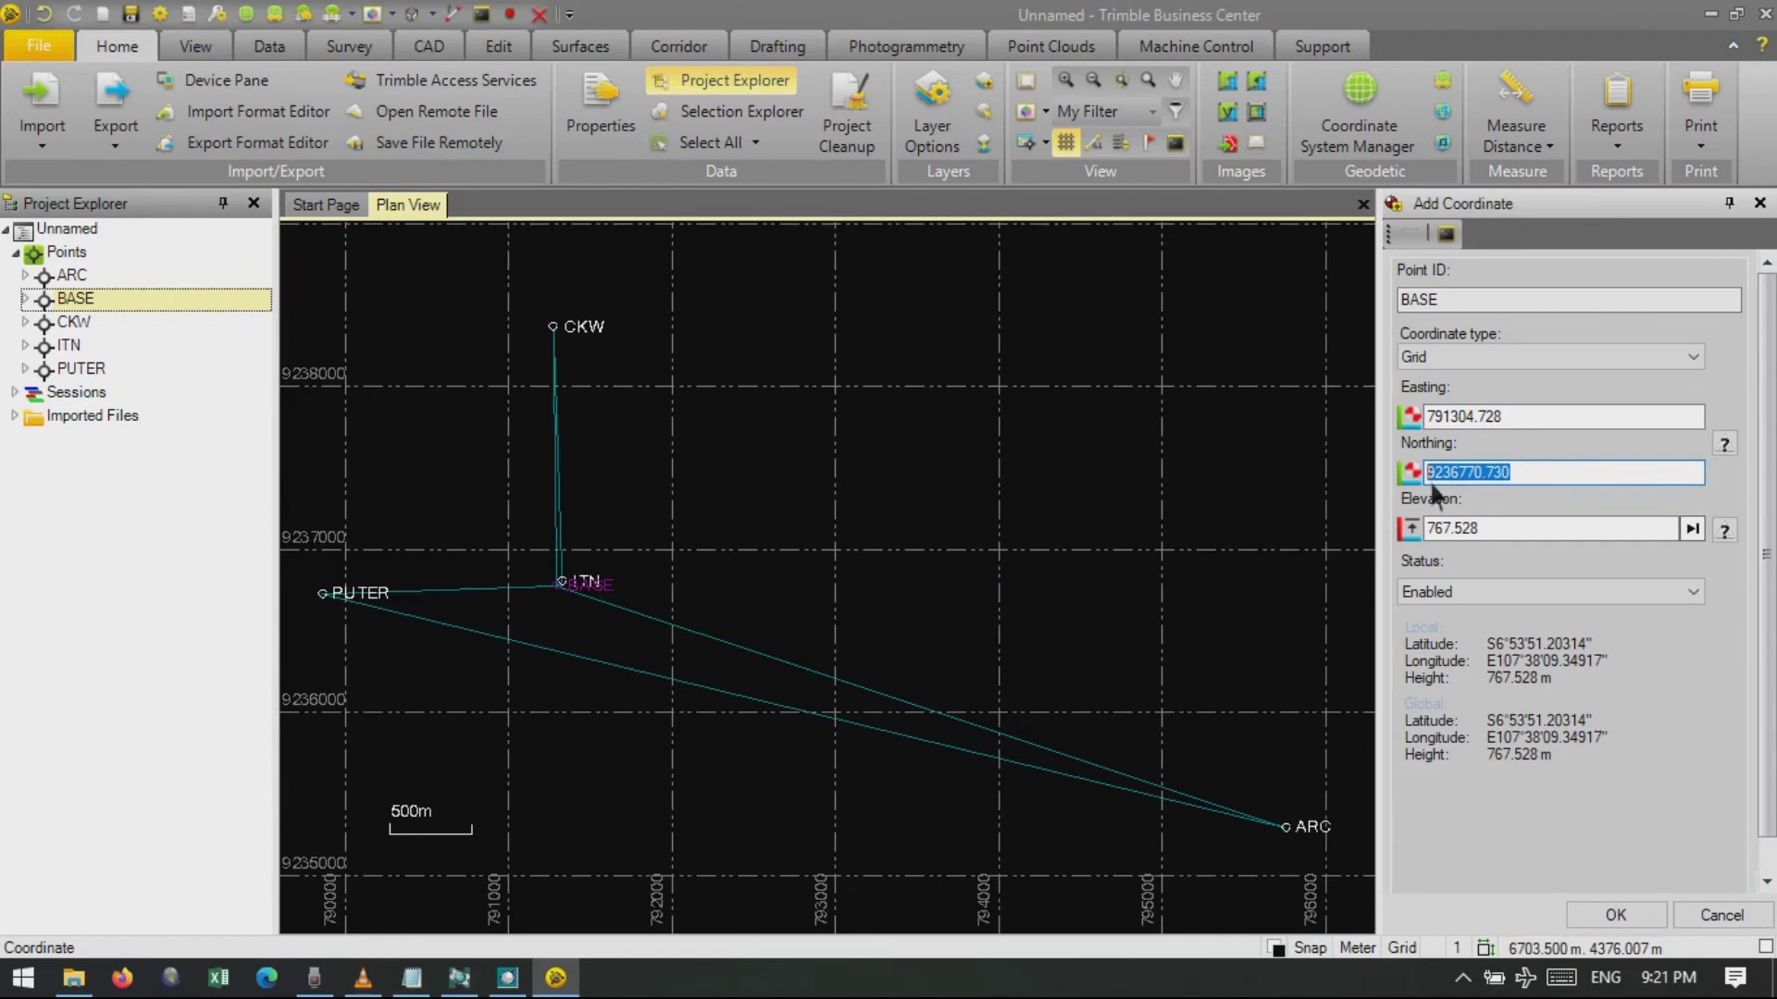
key("ctrl+v")
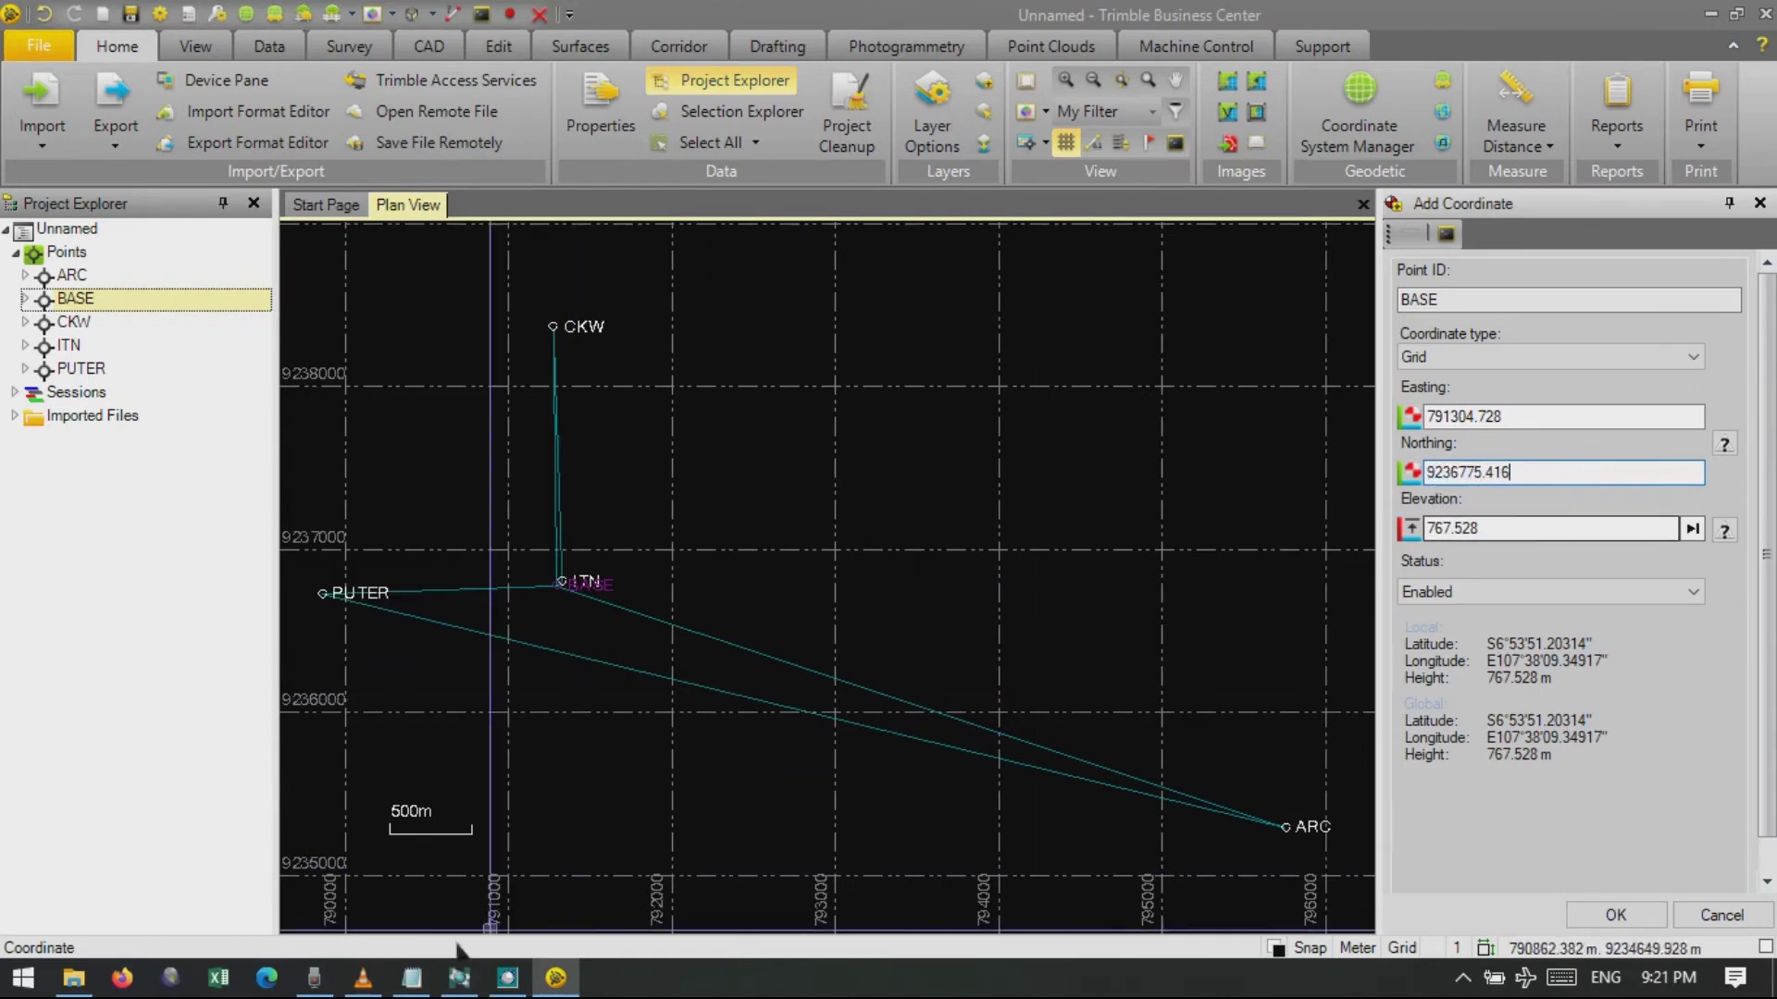
Copy the ITN1 Z value from the Notepad notes and set BASE's elevation to 741.988.
left_click(411, 978)
left_click_drag(359, 592, 232, 606)
key("ctrl+c")
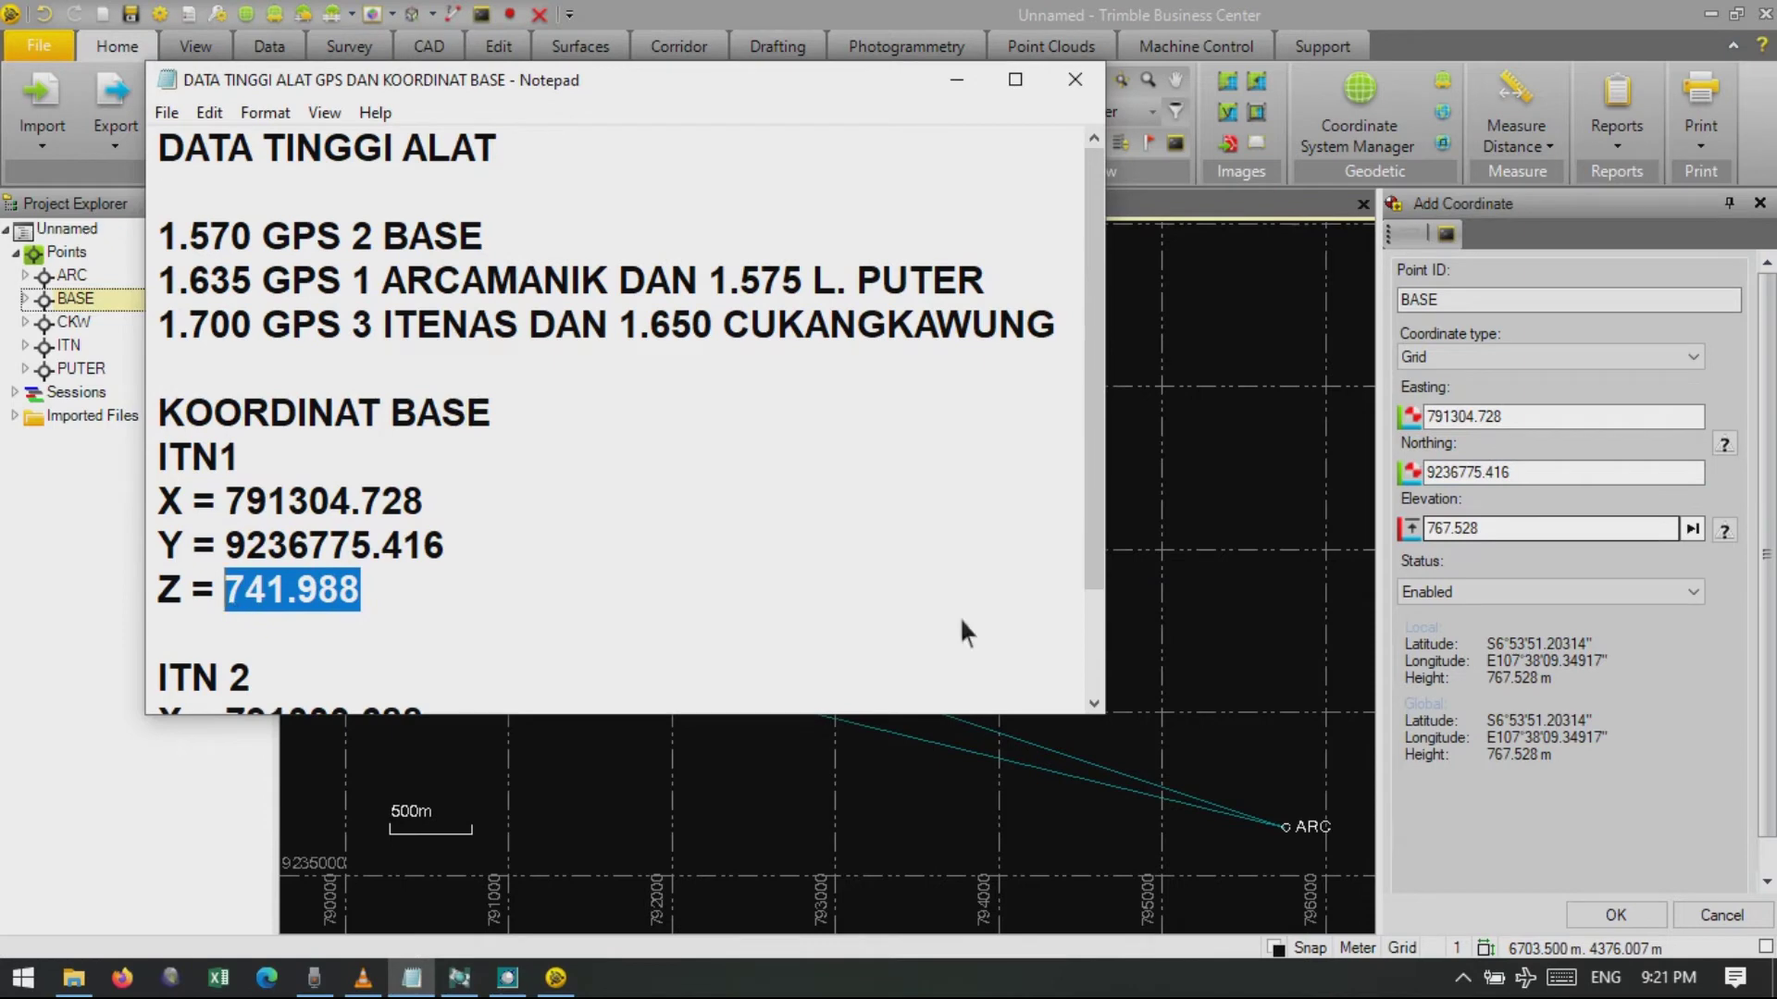
left_click(1526, 529)
double_click(1525, 529)
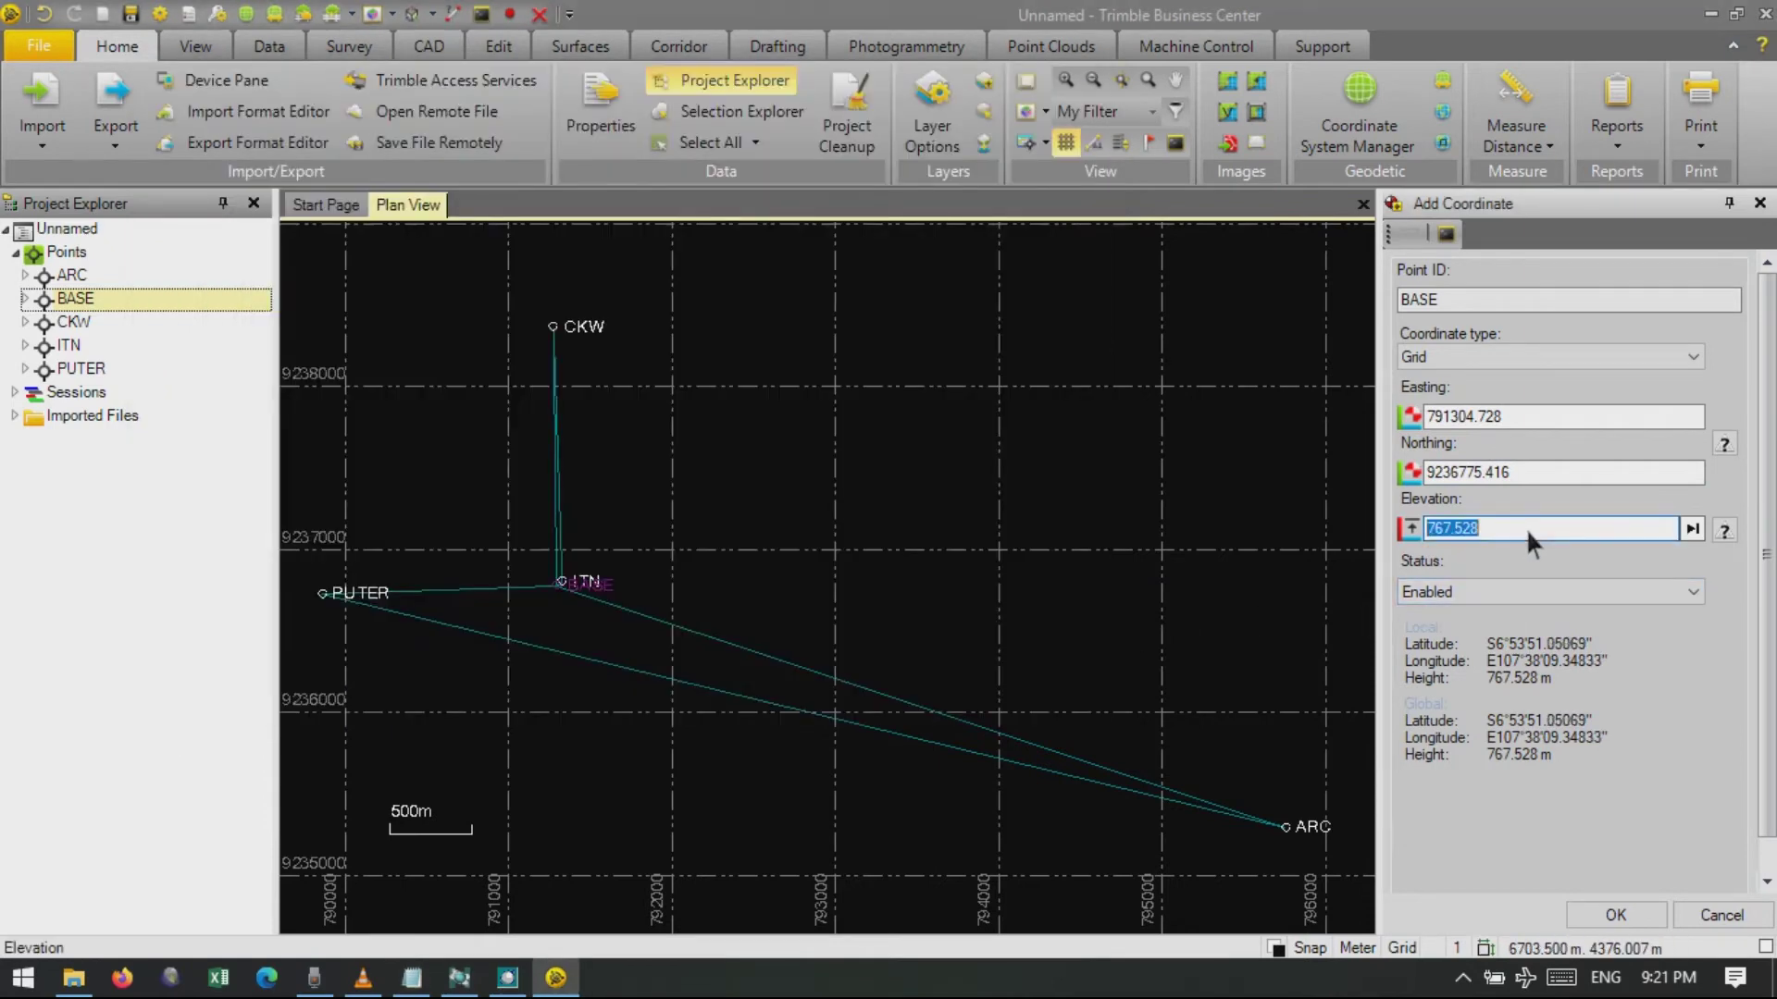
key("ctrl+v")
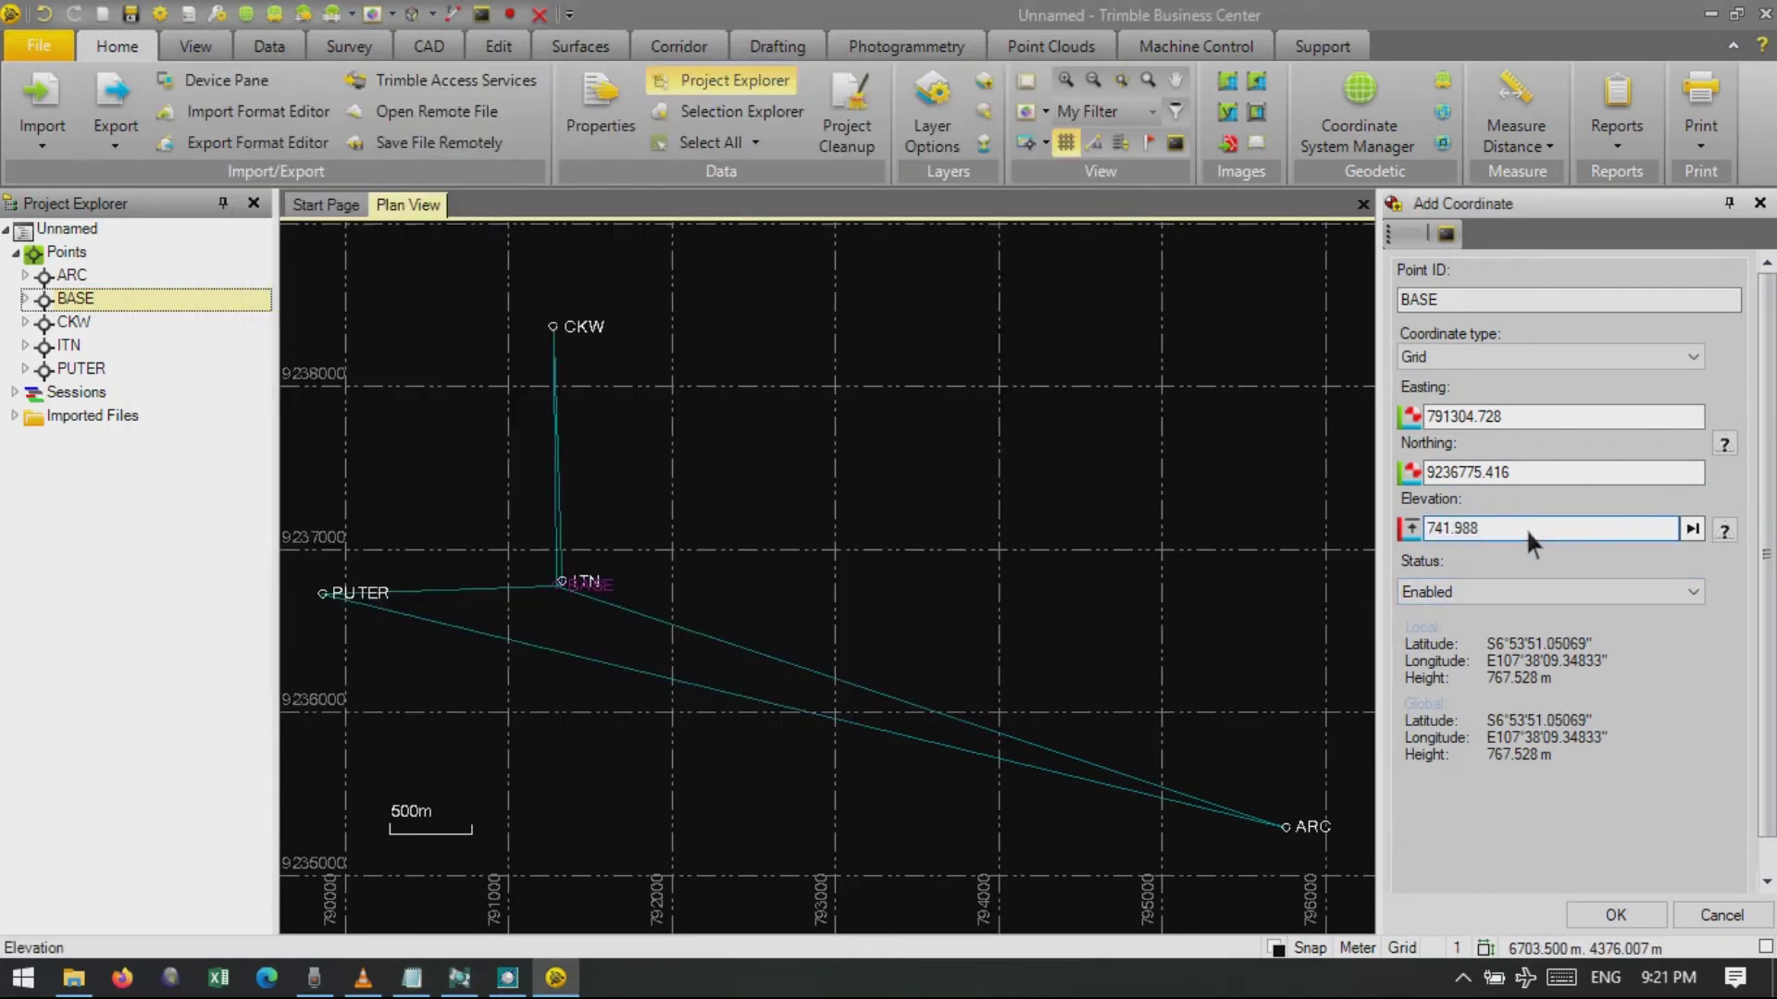
Set BASE's horizontal coordinates and elevation to Control Quality and add the coordinate.
left_click(1724, 444)
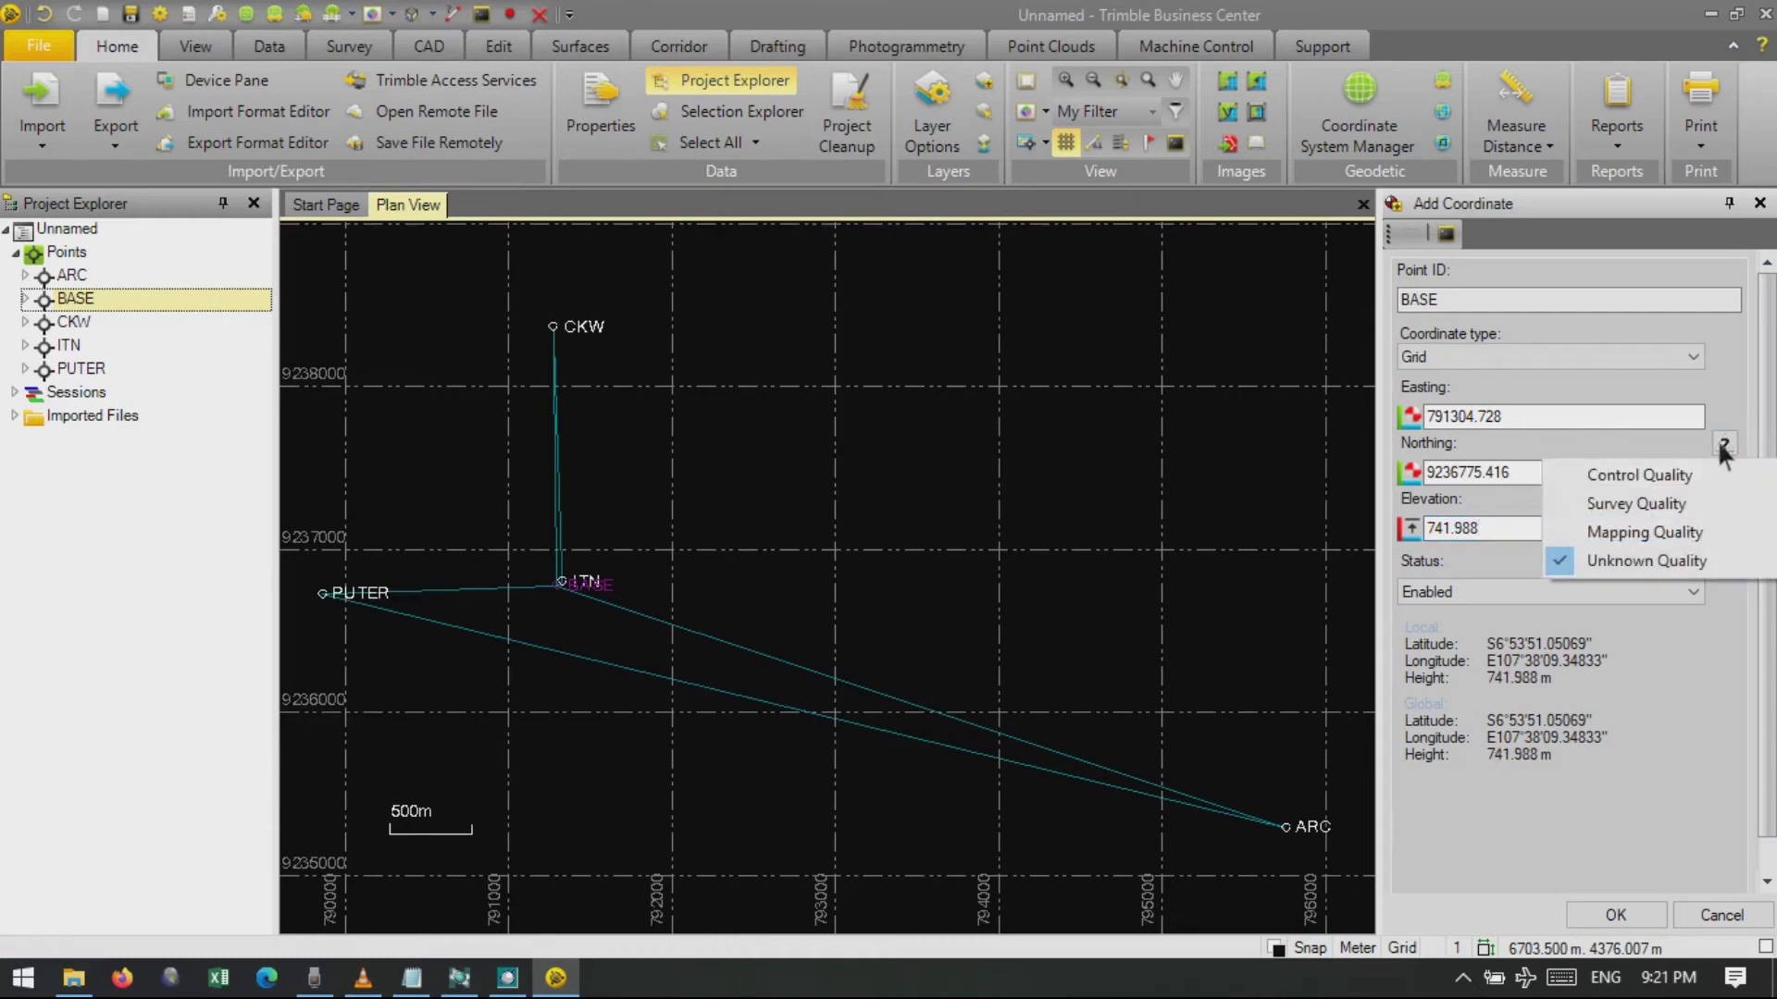
left_click(1686, 478)
left_click(1724, 532)
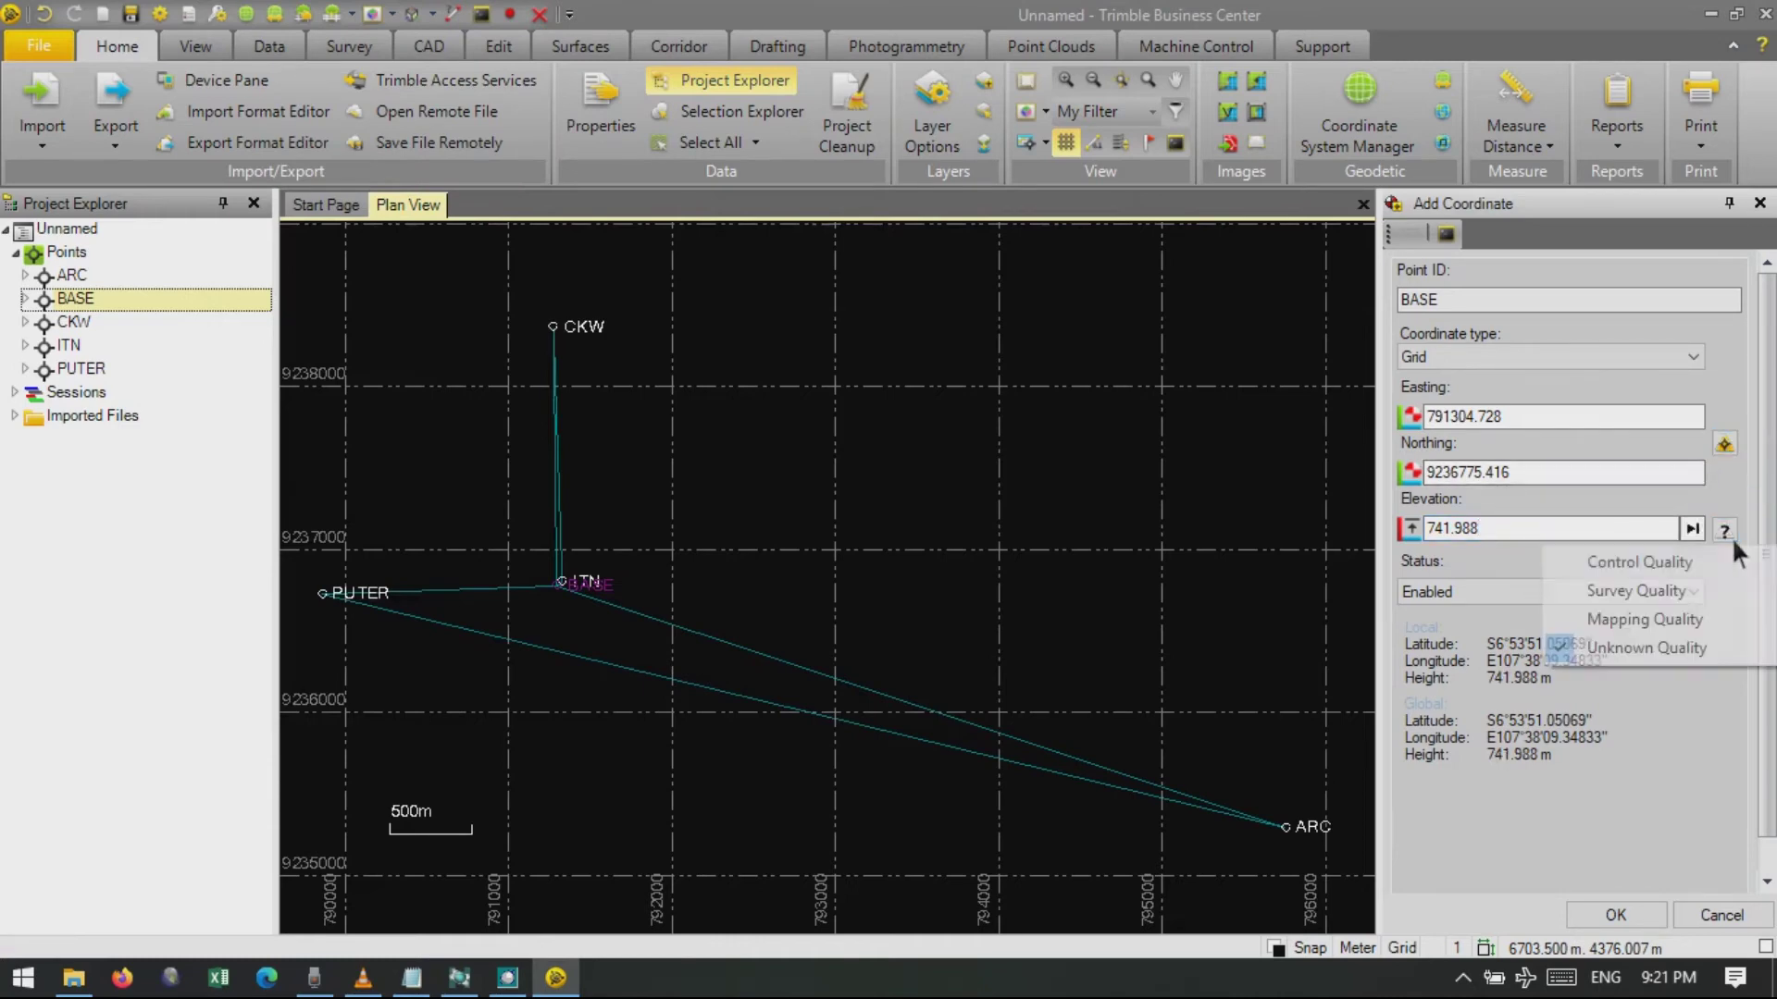
left_click(1701, 563)
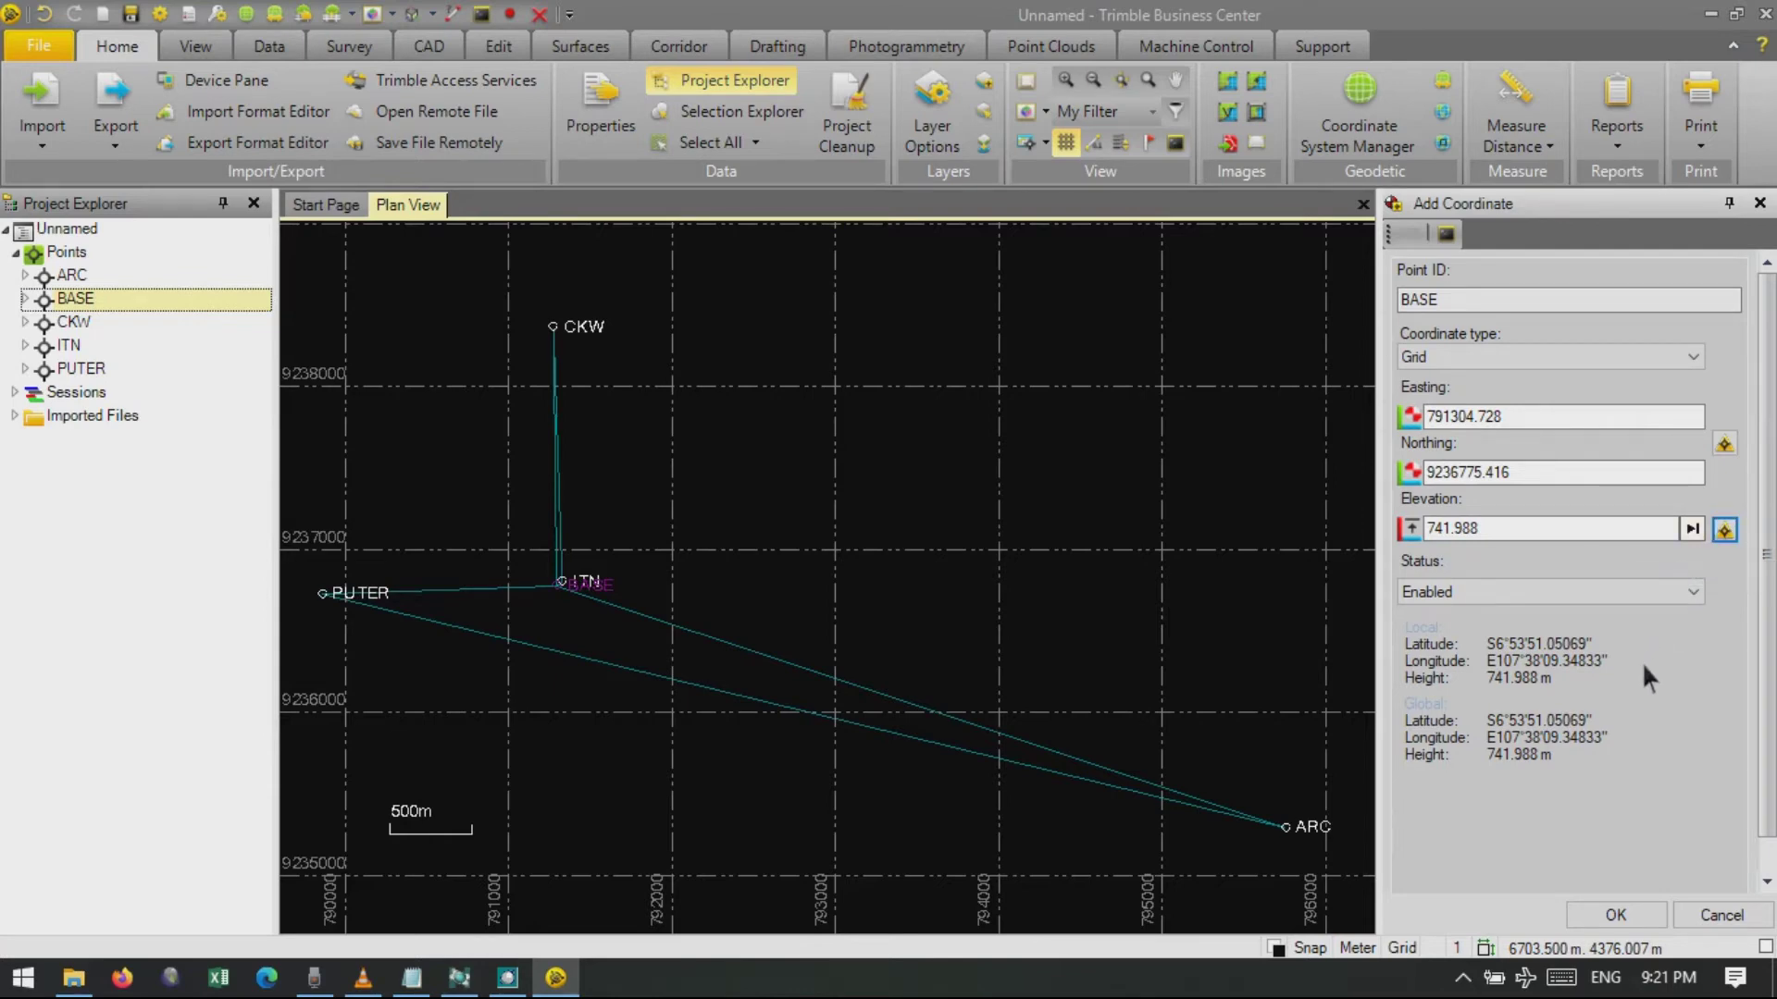
left_click(1615, 914)
left_click(412, 978)
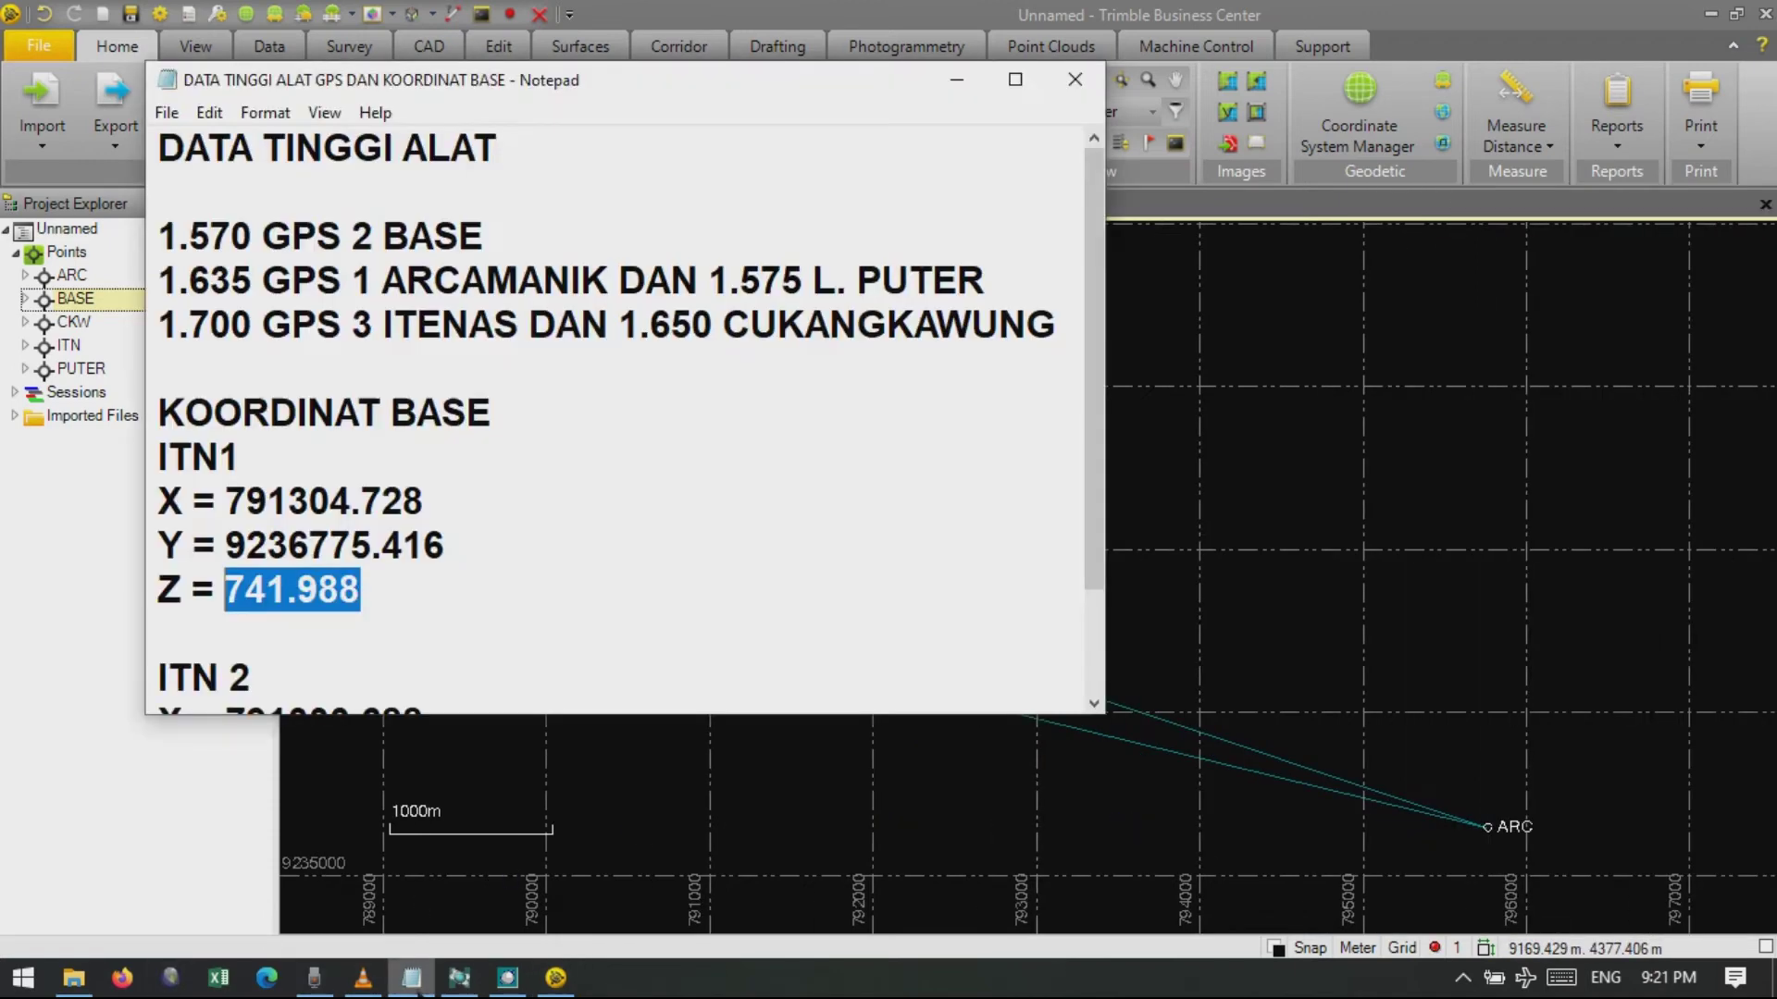
left_click(764, 819)
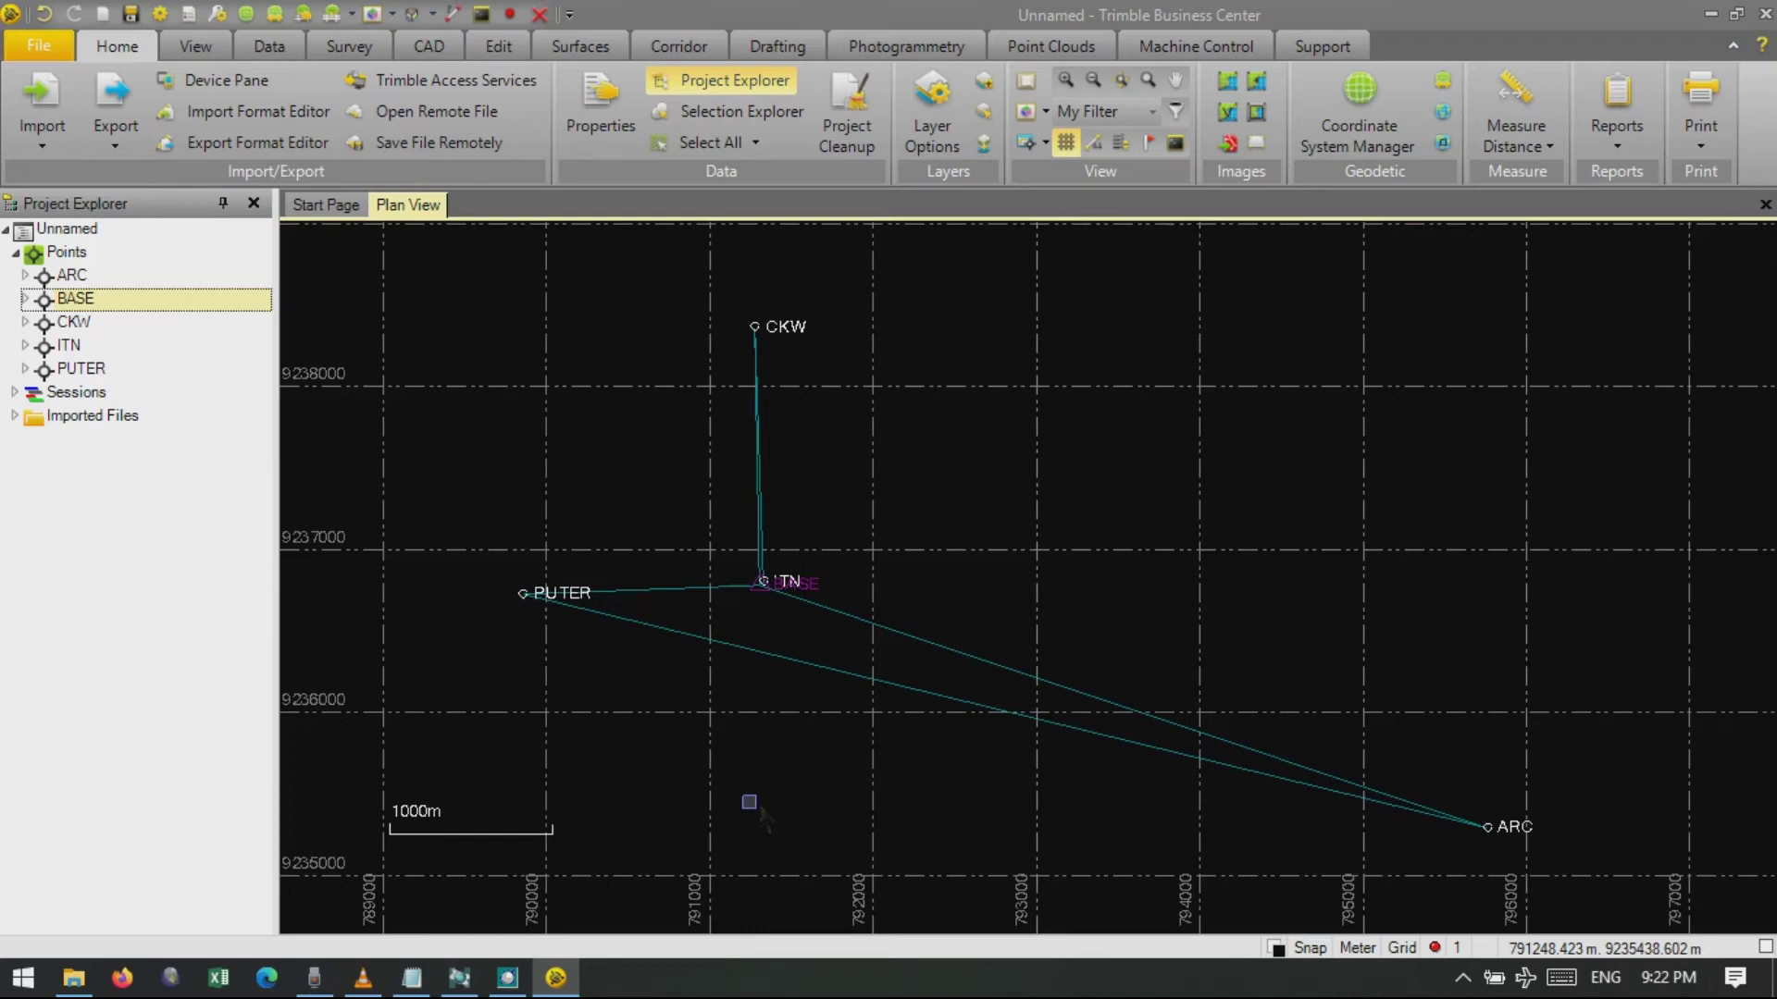
Expand the sessions and highlight the radial baselines from BASE to ARC, PUTER, ITN and CKW in the plan view.
left_click(14, 392)
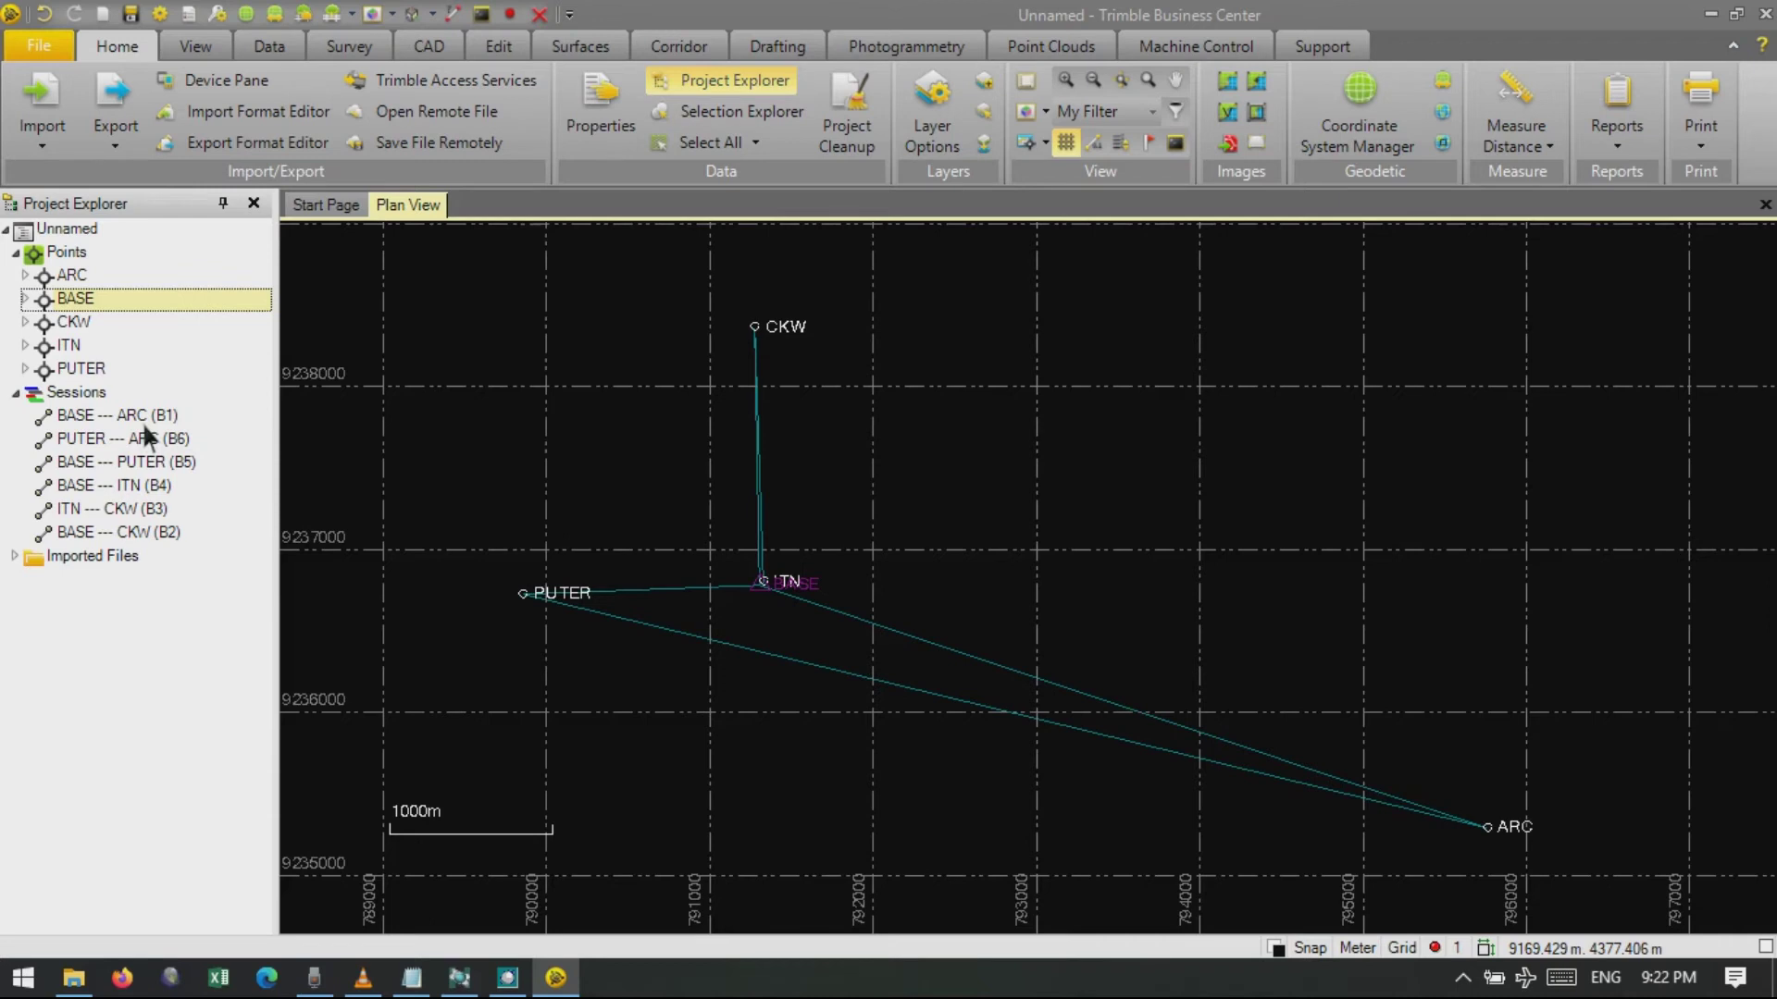
left_click(111, 419)
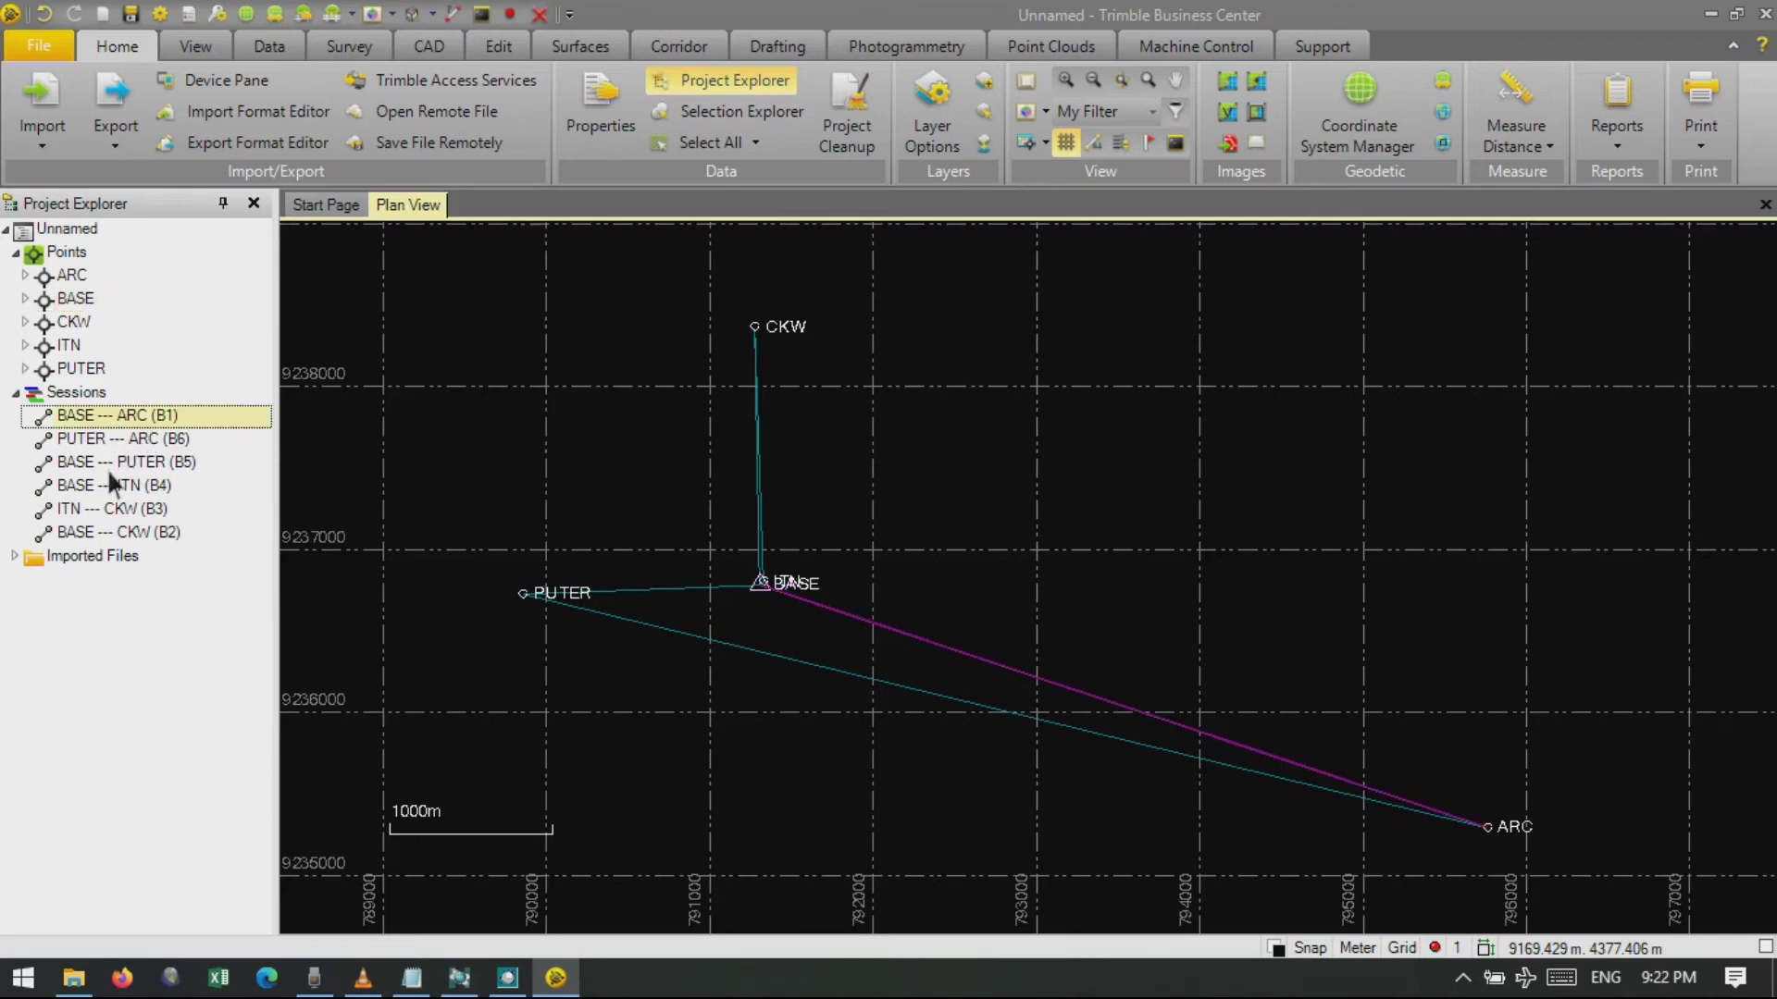
left_click(141, 446, "ctrl")
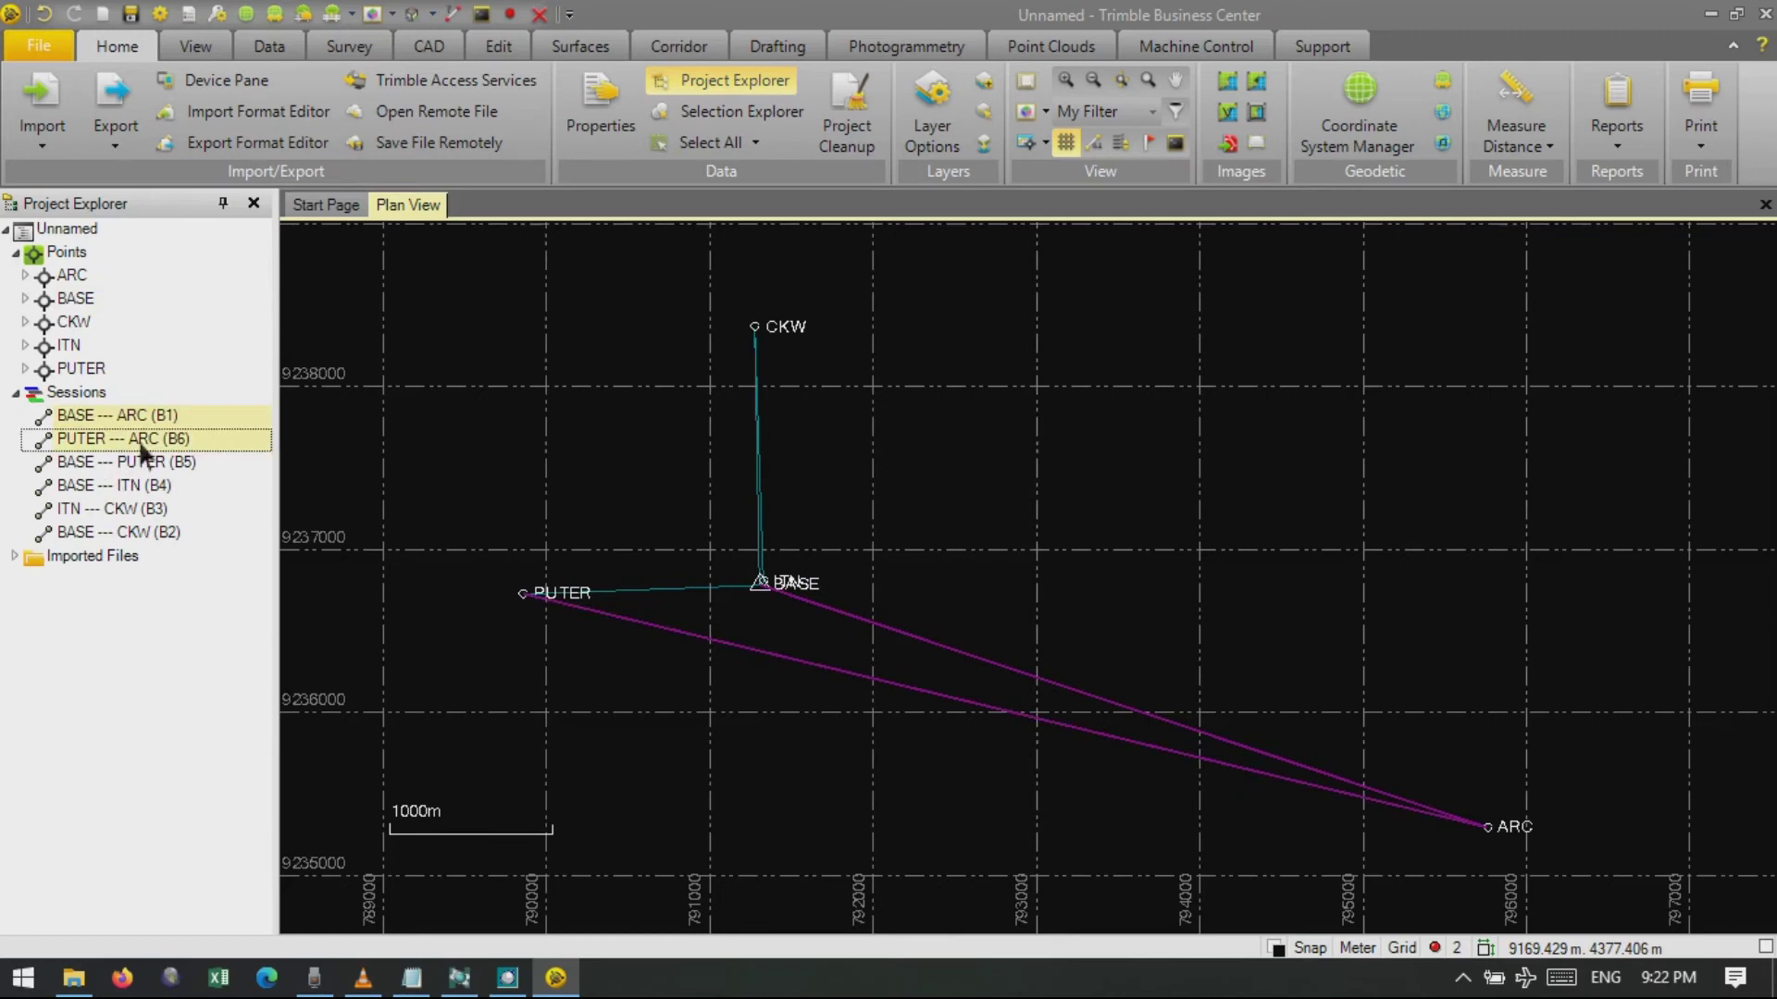
left_click(130, 424)
left_click(129, 462, "ctrl")
left_click(120, 483, "ctrl")
left_click(124, 533, "ctrl")
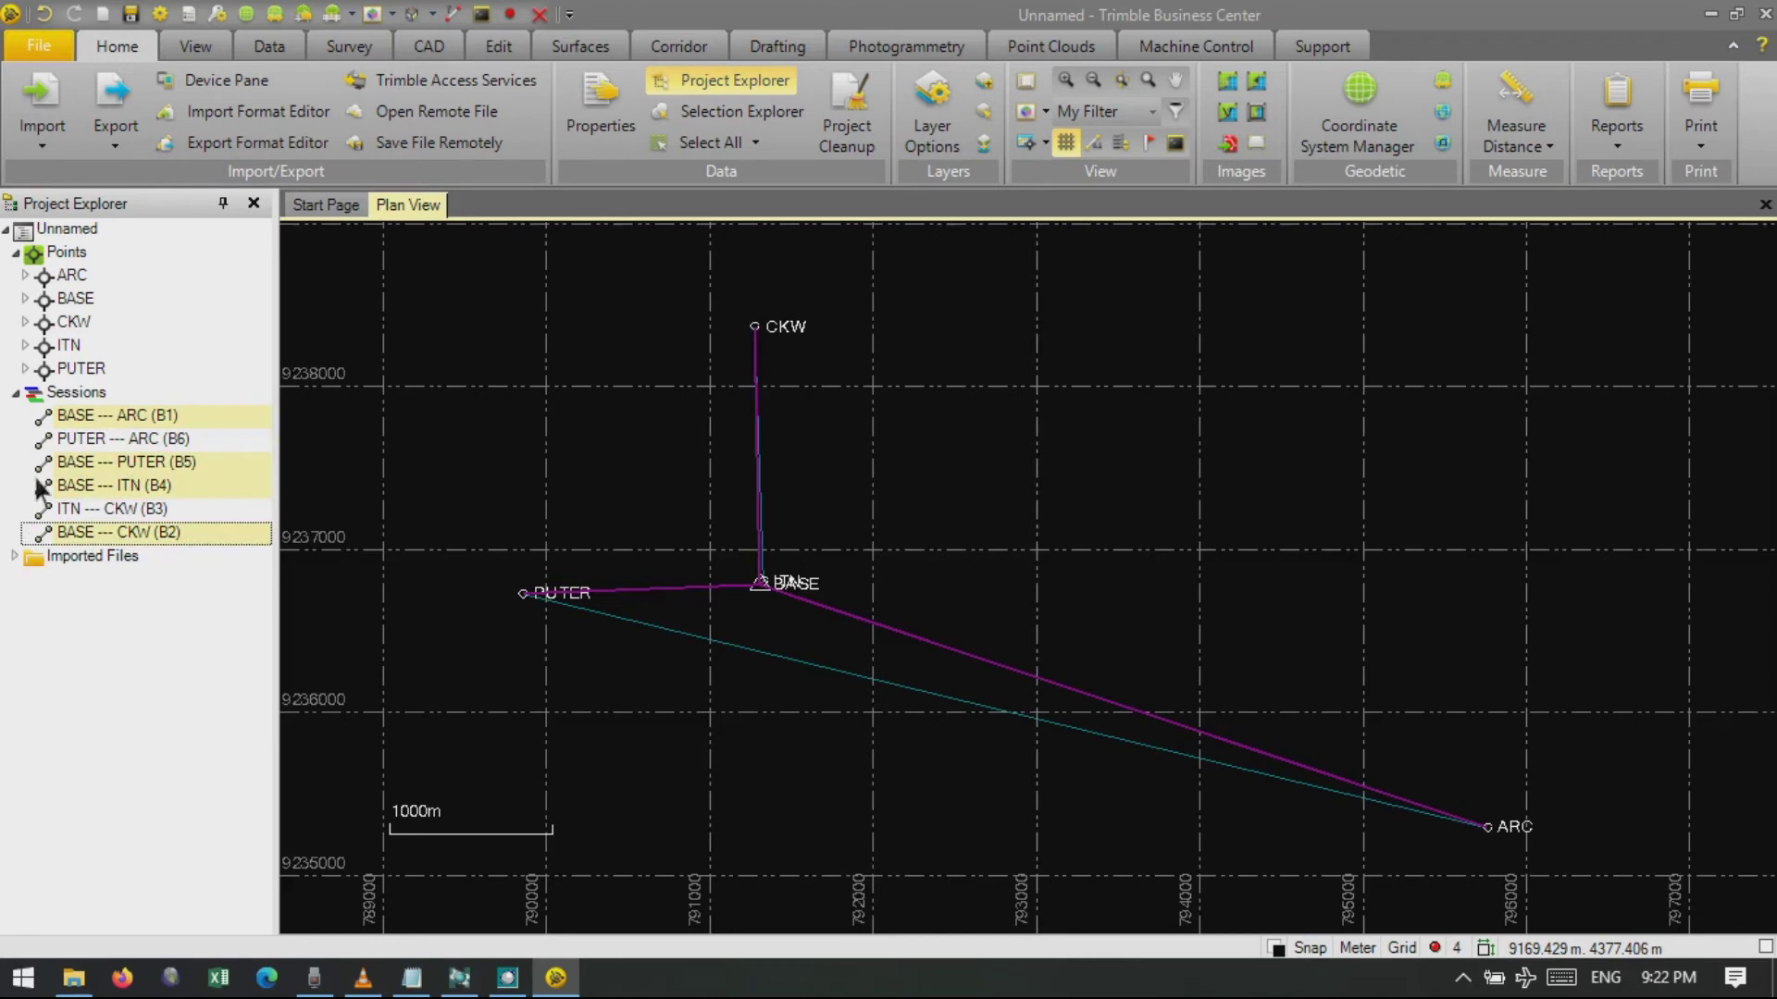
left_click(139, 509)
left_click(129, 415)
right_click(130, 412)
left_click(104, 416)
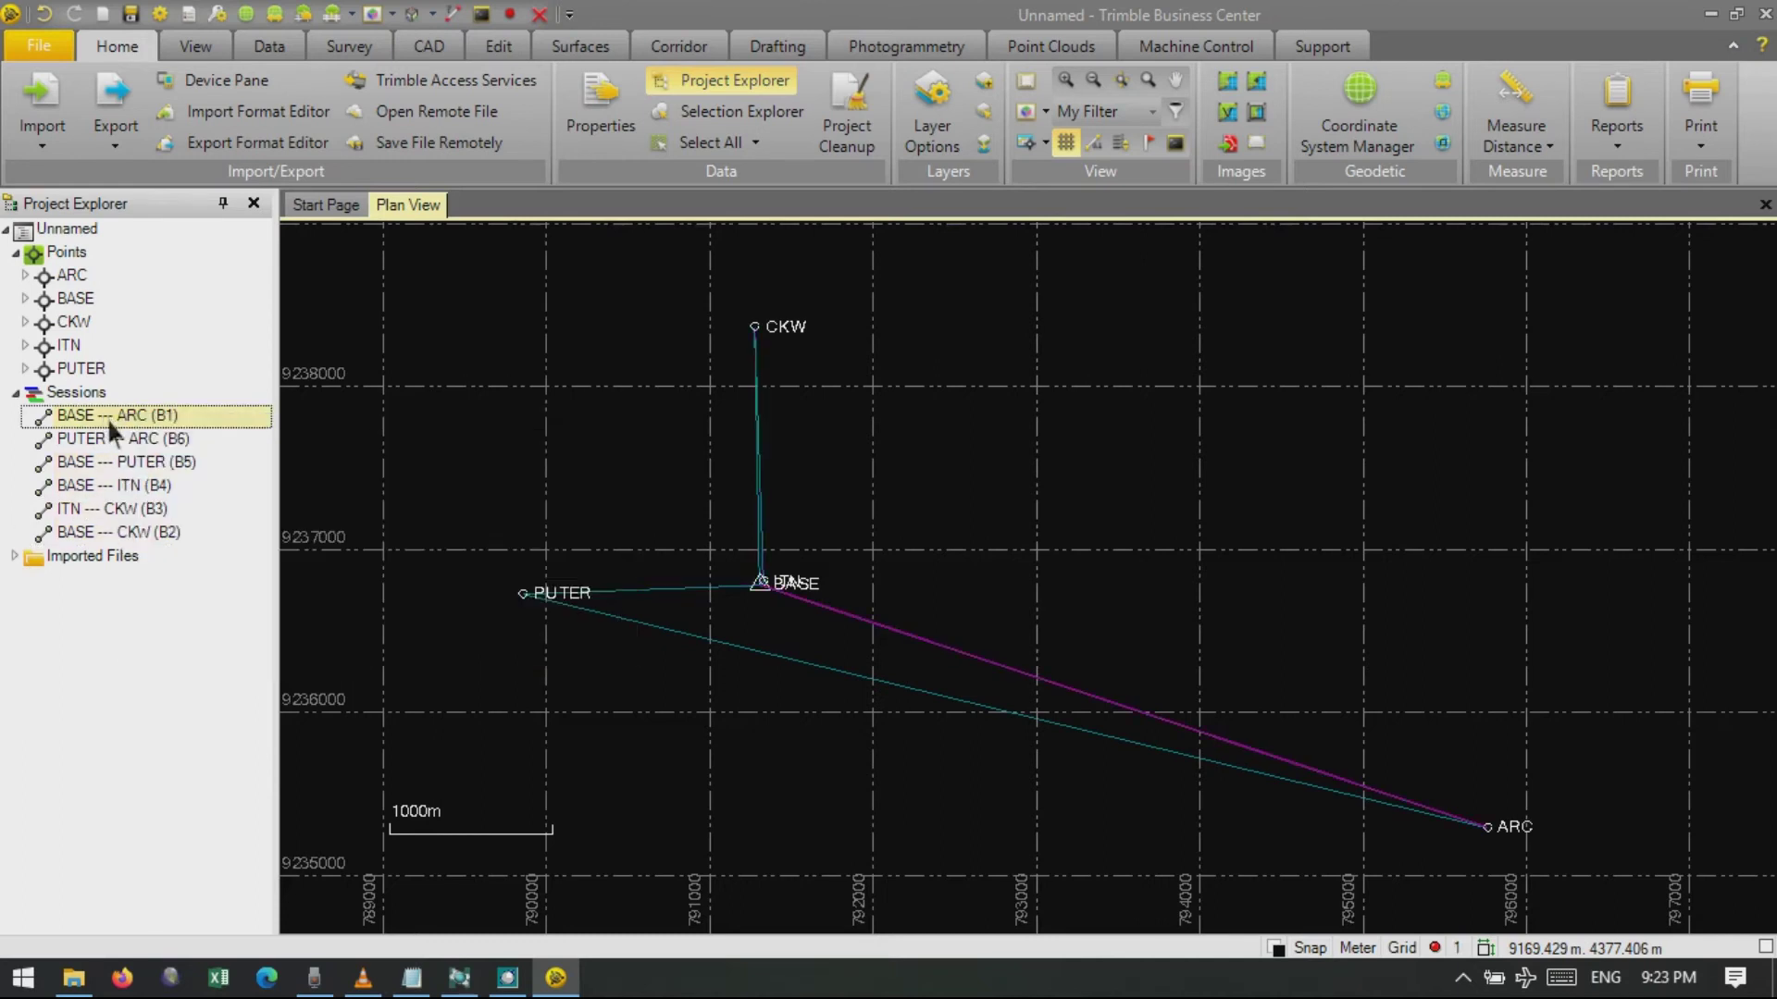
right_click(139, 424)
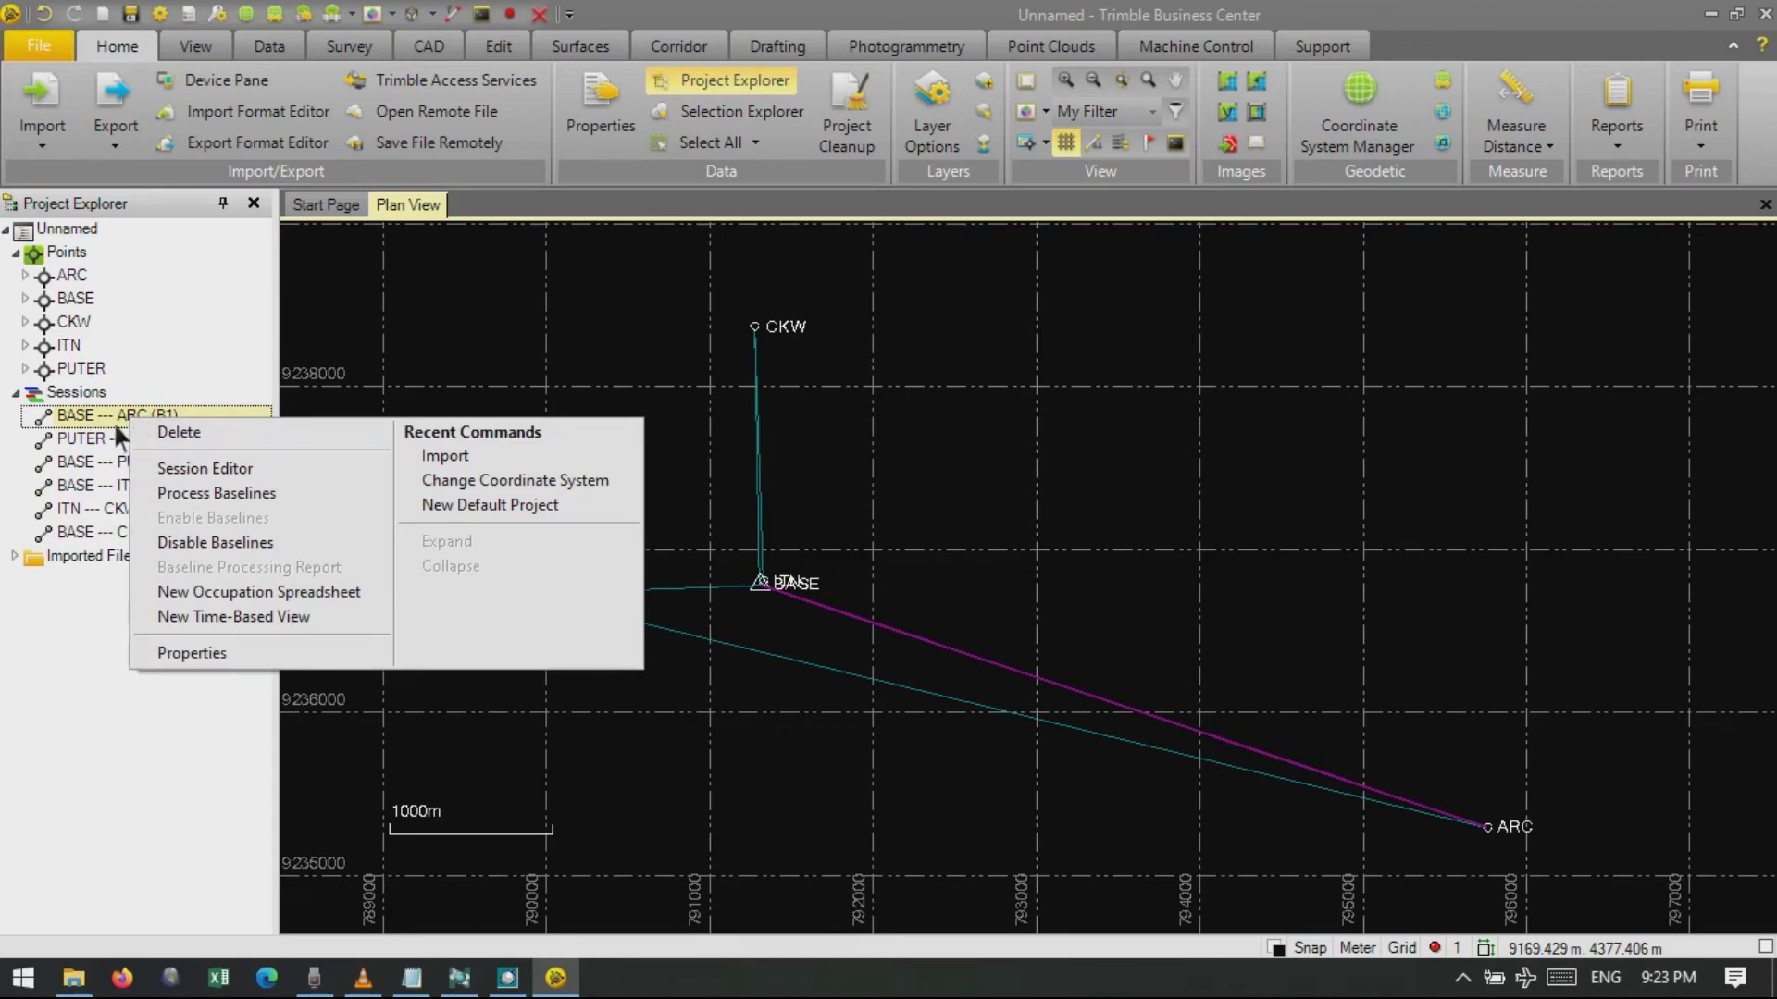
left_click(288, 474)
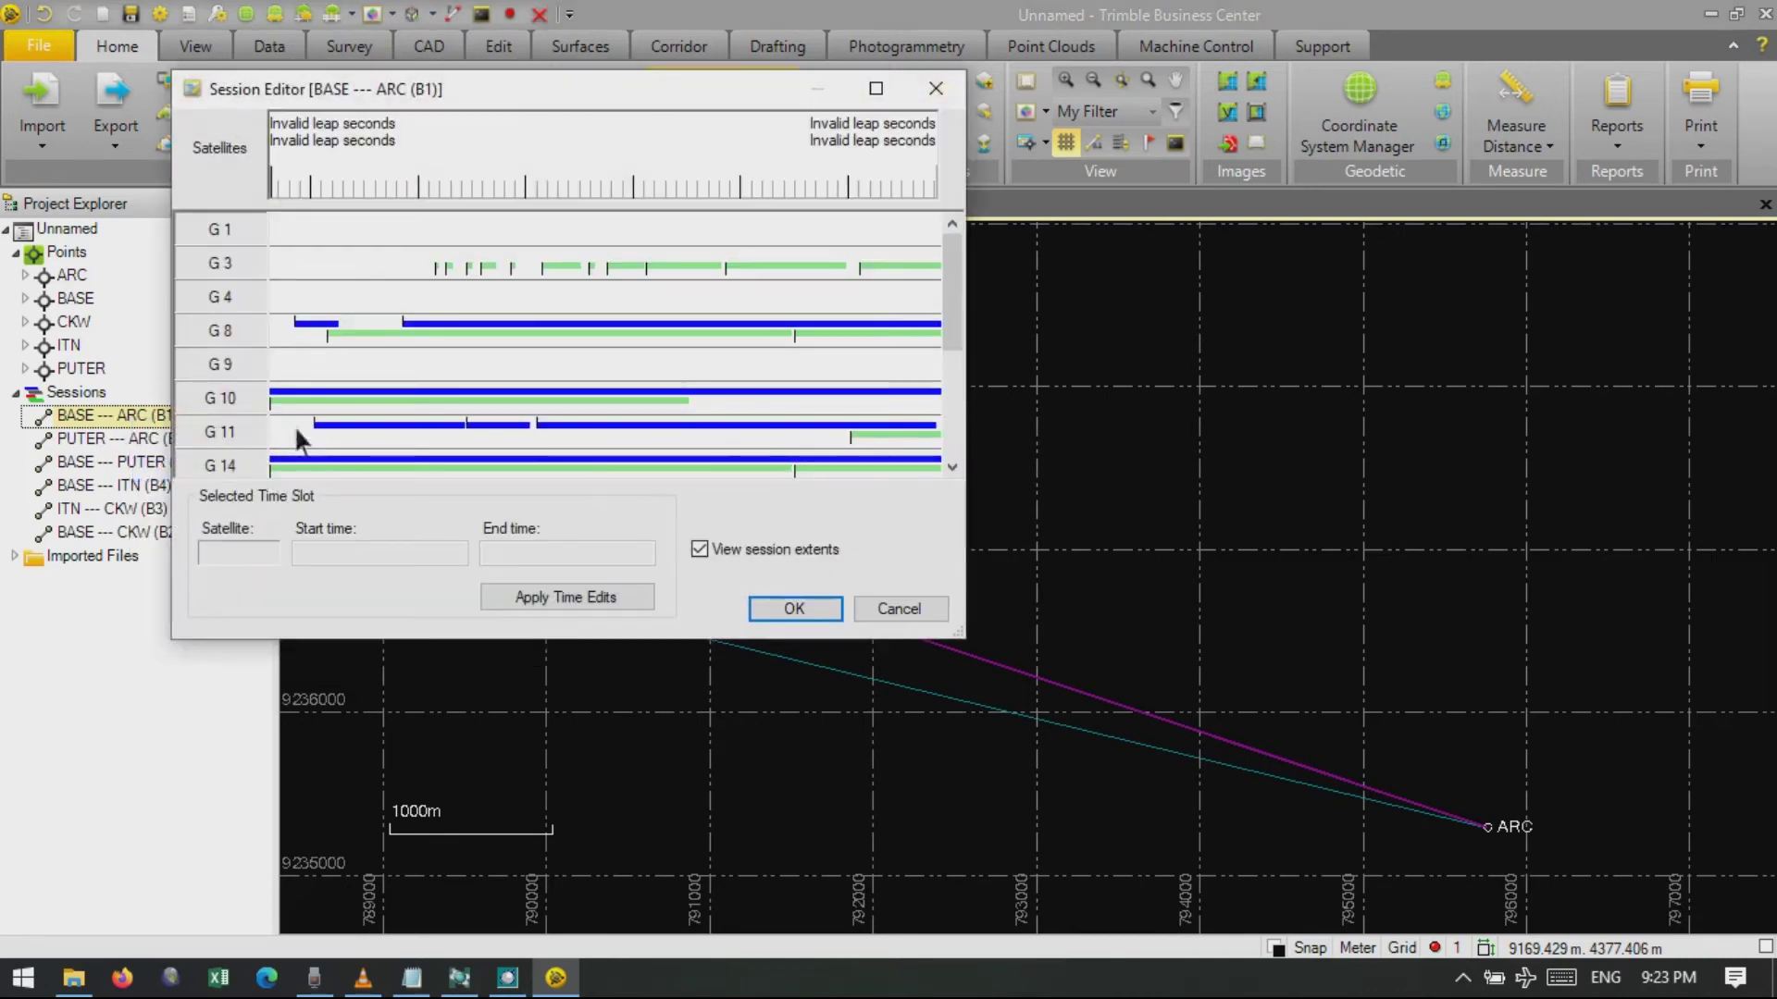
left_click(876, 88)
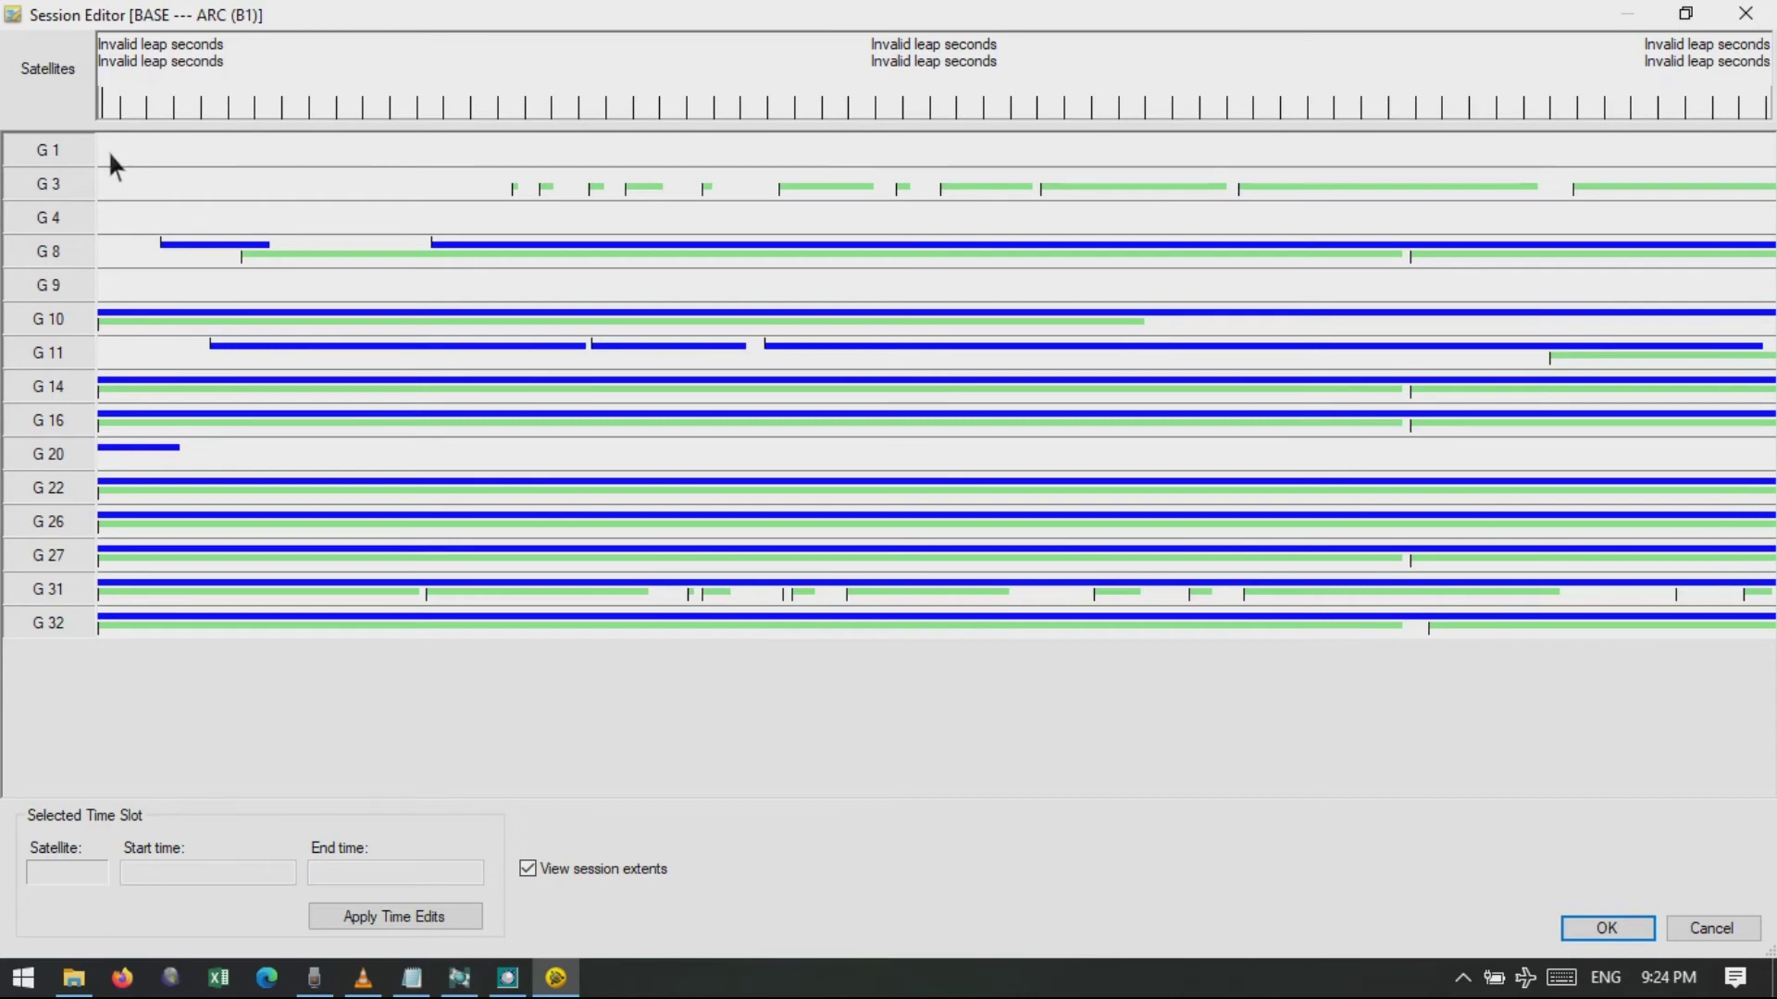
mouse_move(1769, 151)
left_mouse_down()
mouse_move(74, 147)
mouse_move(100, 202)
mouse_move(536, 226)
mouse_move(1763, 190)
left_mouse_up()
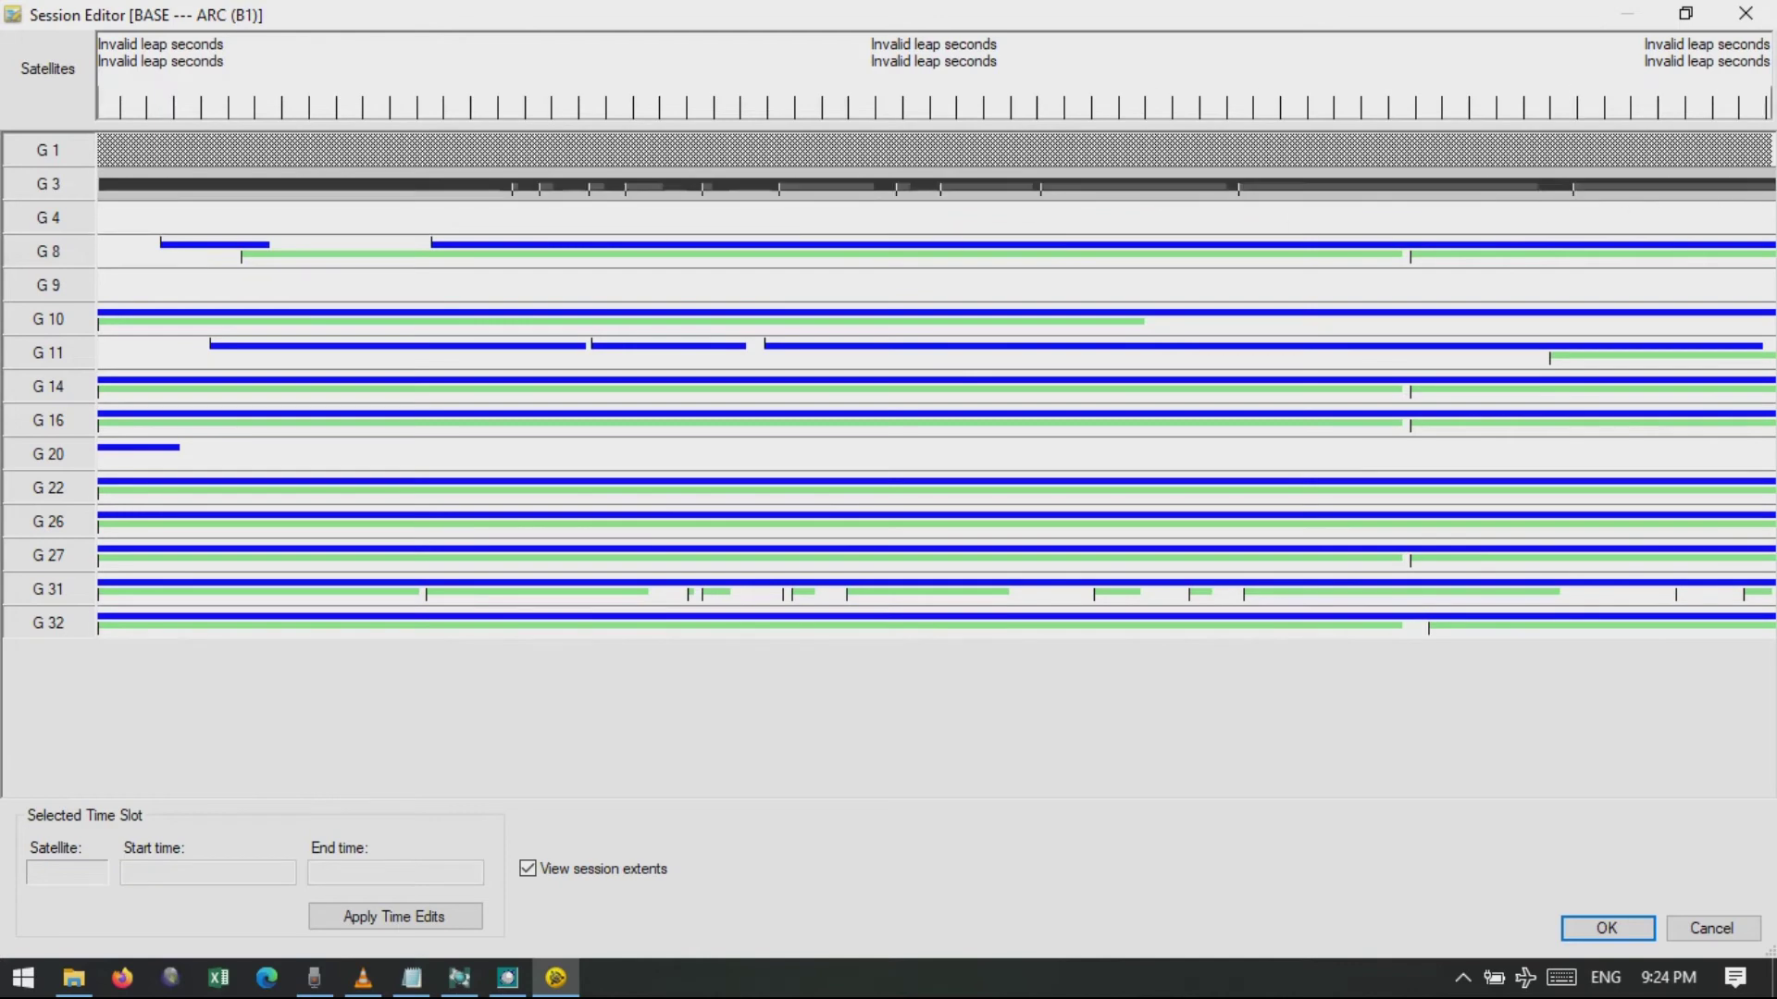
mouse_move(111, 226)
left_mouse_down()
mouse_move(1309, 250)
mouse_move(1769, 218)
left_mouse_up()
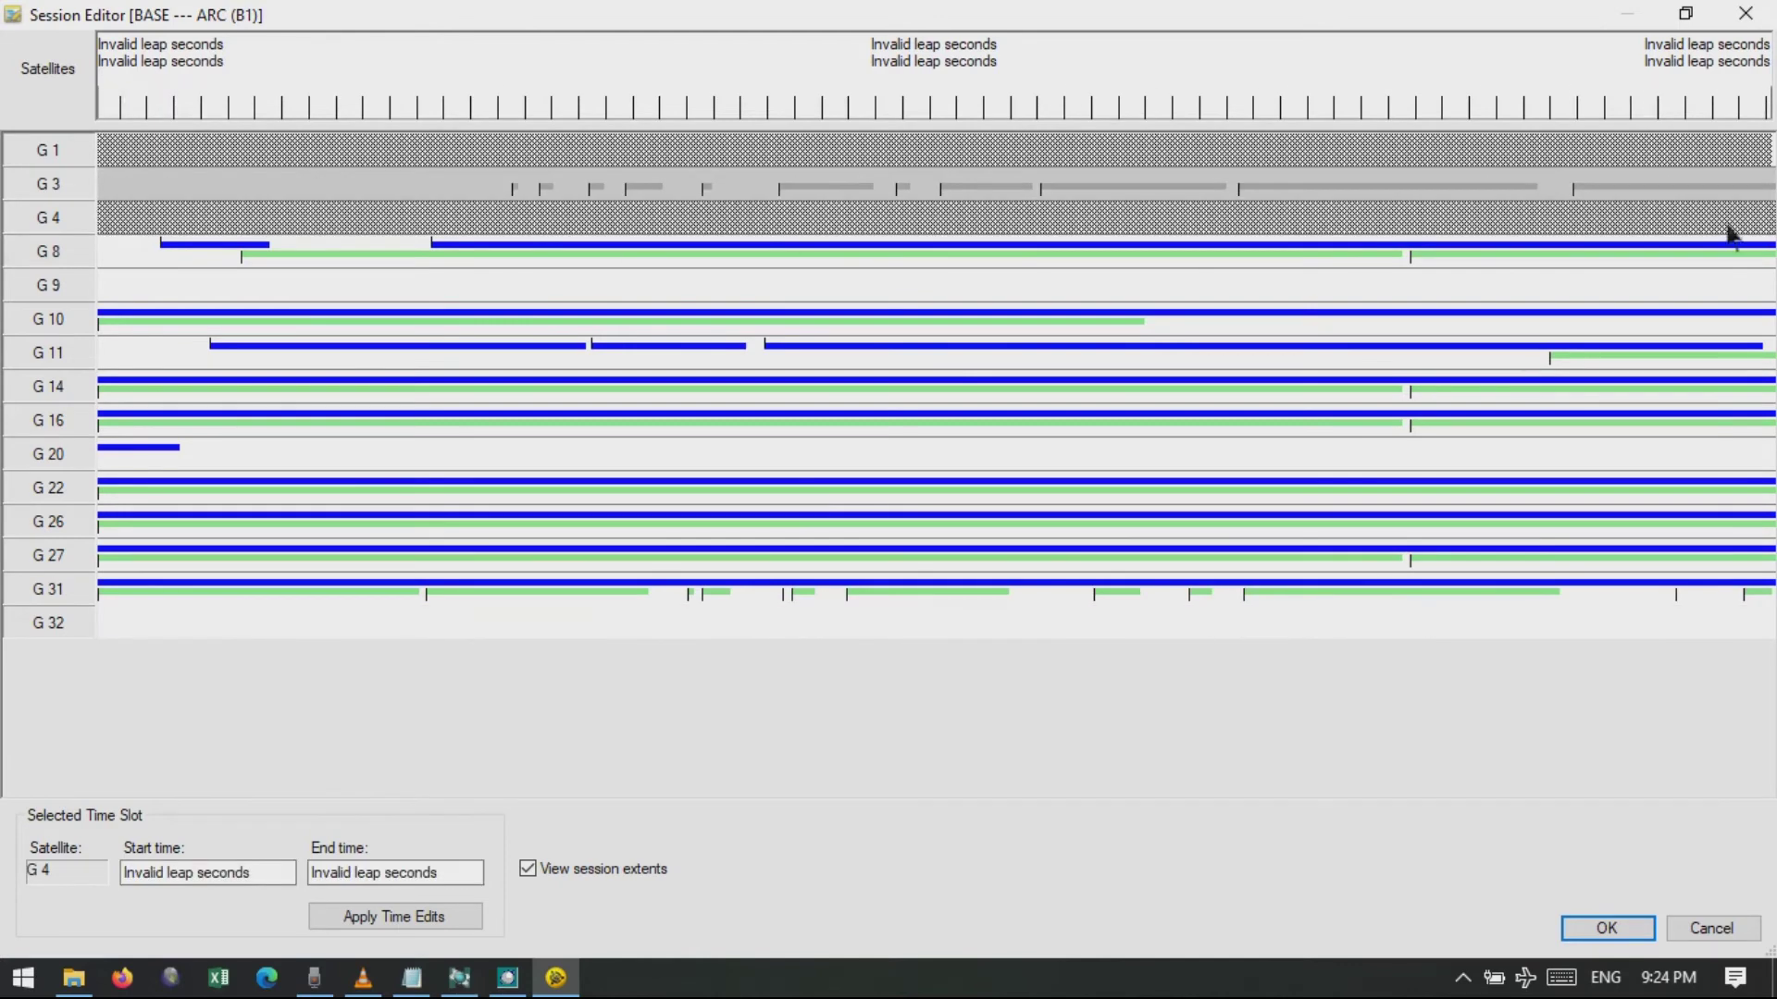
left_click(246, 250)
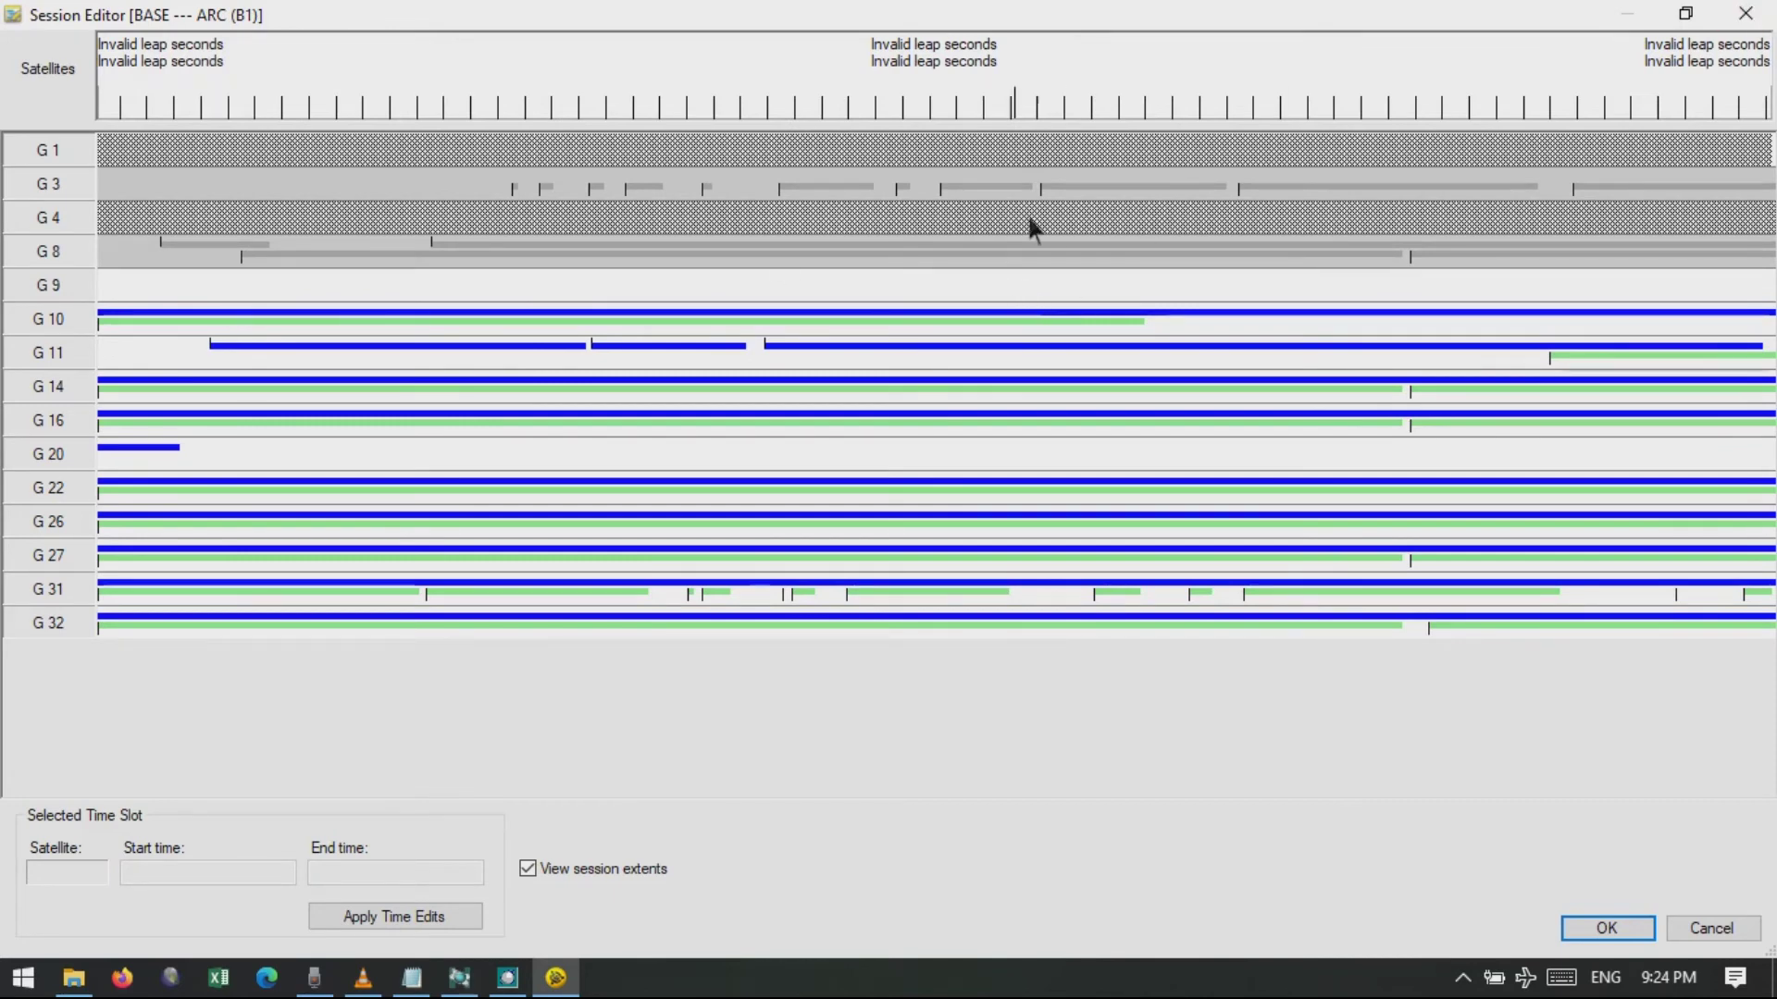
left_click(1757, 23)
Edit the BASE–ARC (B1) session in an enlarged Session Editor and exclude satellites G 1, G 3 and G 4 for the full session.
right_click(202, 413)
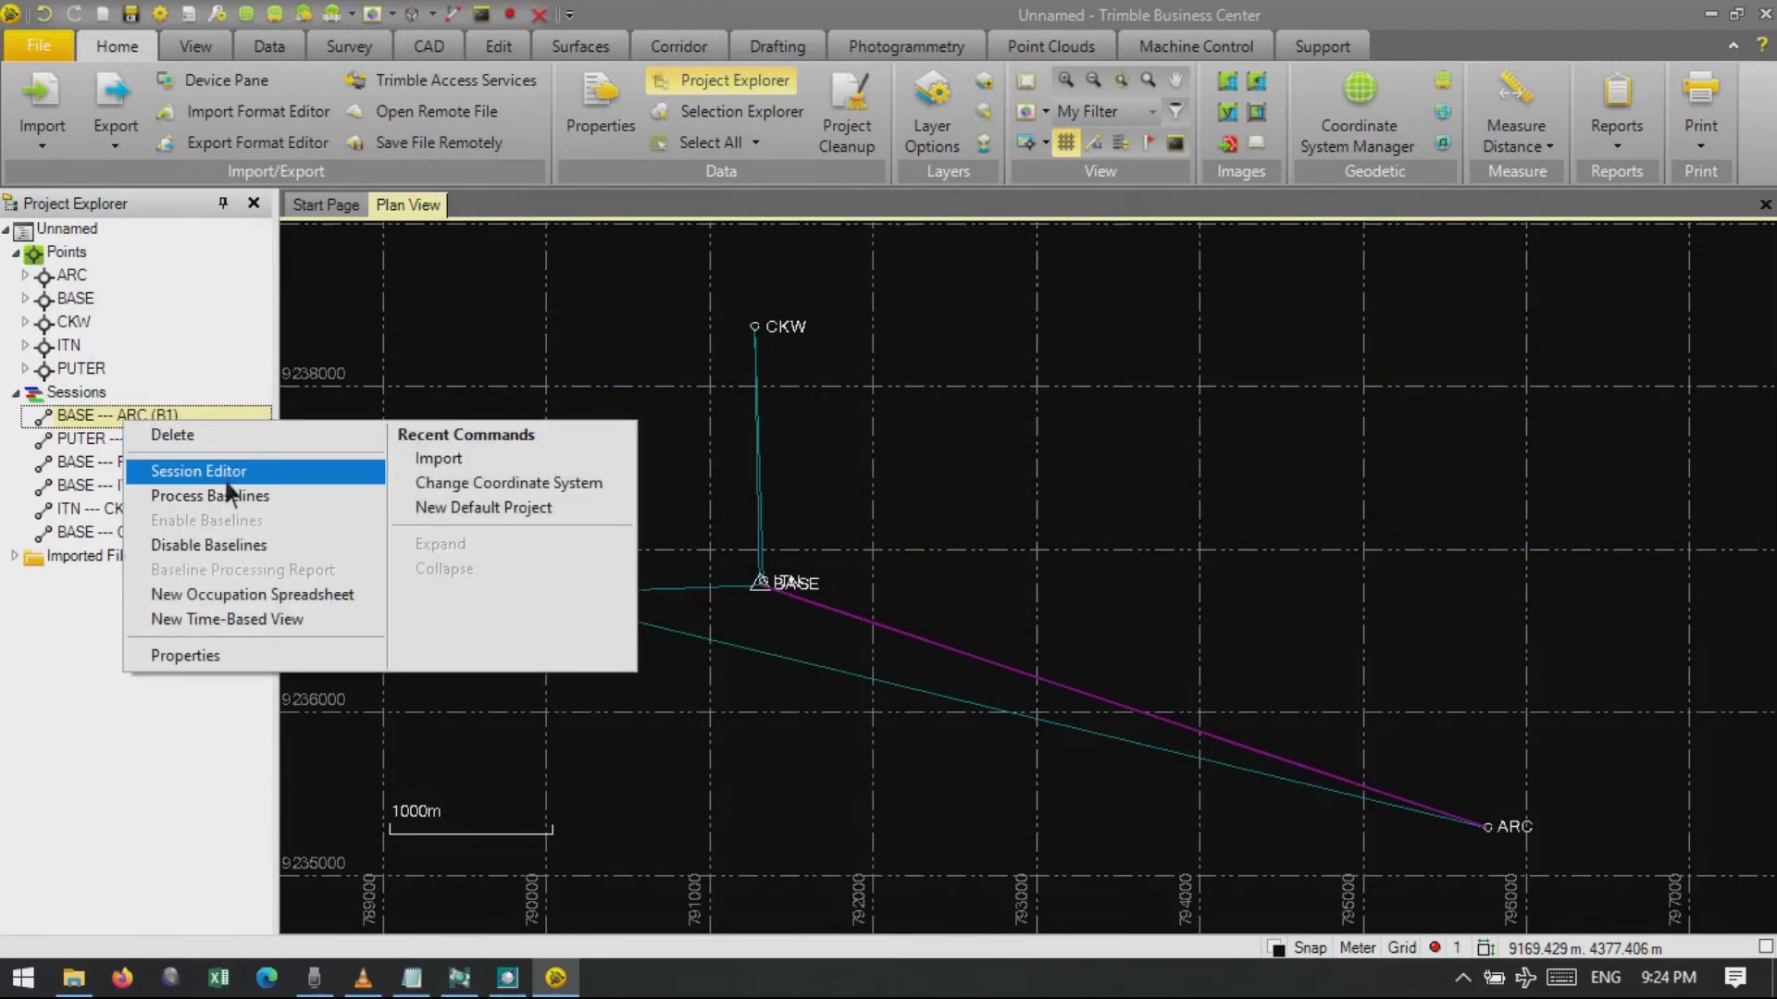
left_click(206, 463)
left_click(875, 89)
mouse_move(1766, 158)
left_mouse_down()
mouse_move(100, 159)
mouse_move(1765, 167)
left_mouse_up()
left_click_drag(1652, 196, 92, 179)
left_click_drag(1770, 219, 89, 232)
Exclude the interrupted or unmatched stretches of satellites G 8, G 10 and G 11 and all of G 9 from the BASE–ARC session.
left_click_drag(436, 248, 258, 264)
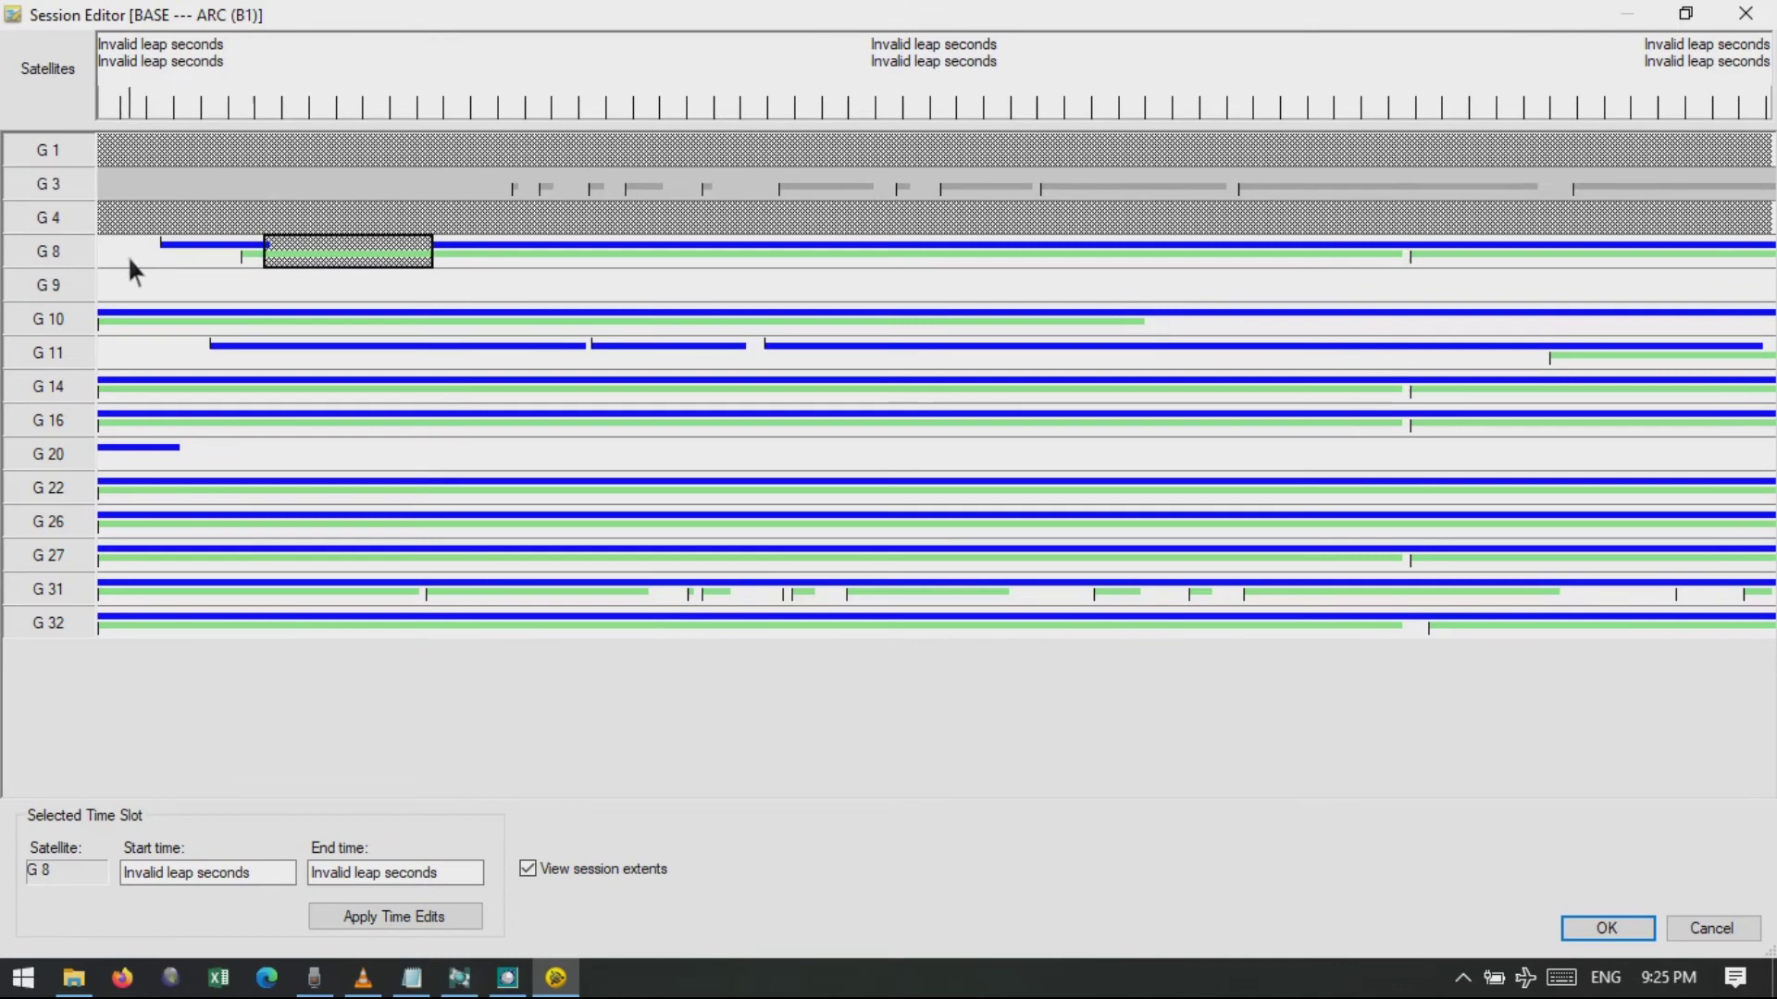
left_click(1406, 251)
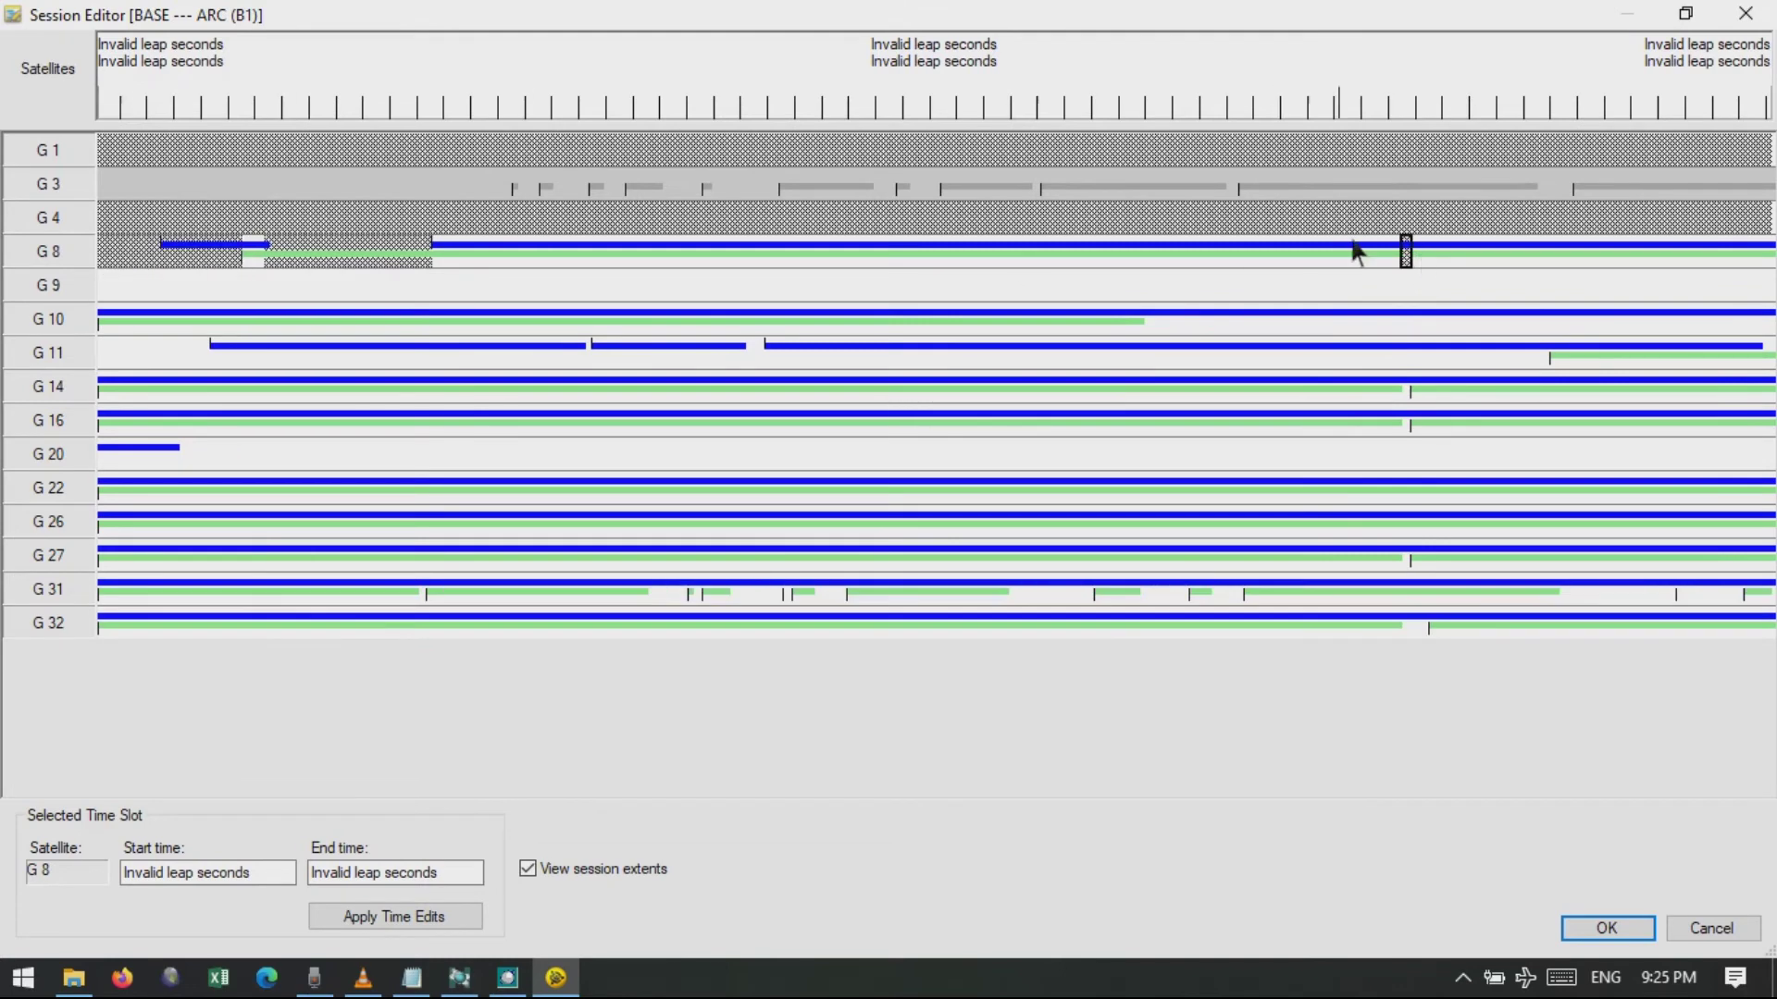
mouse_move(107, 282)
left_mouse_down()
mouse_move(879, 324)
mouse_move(1770, 316)
left_mouse_up()
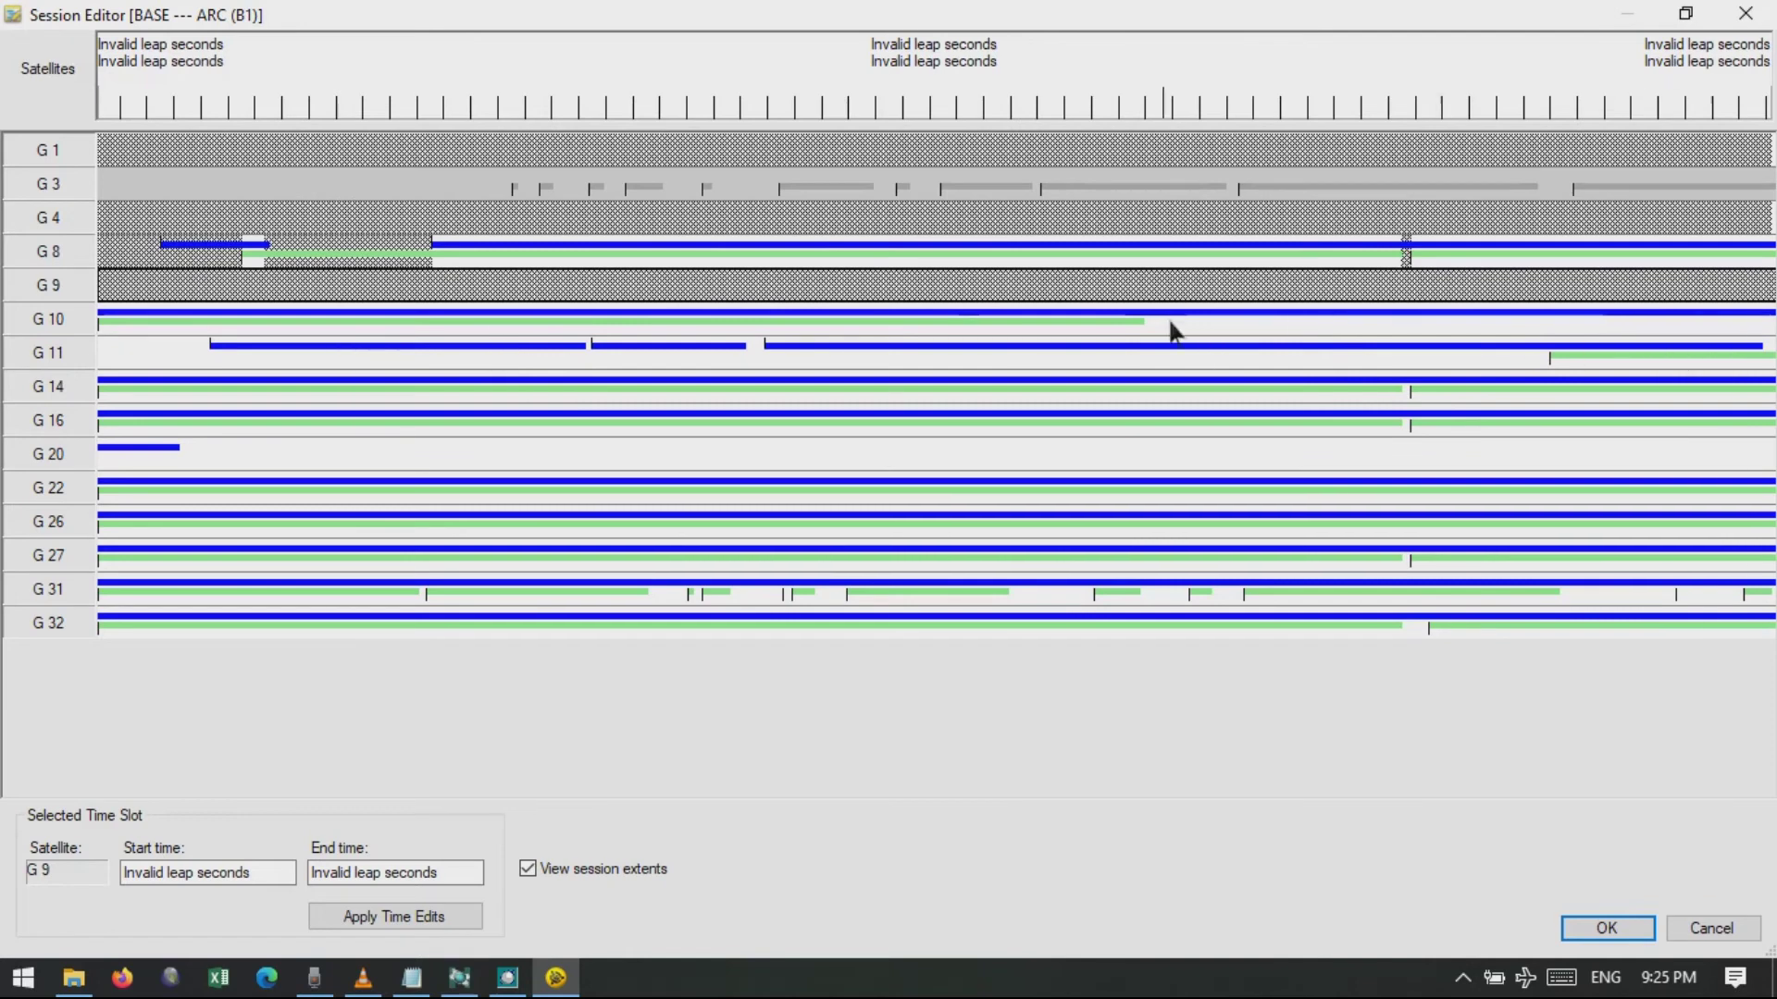
left_click_drag(1141, 319, 1753, 326)
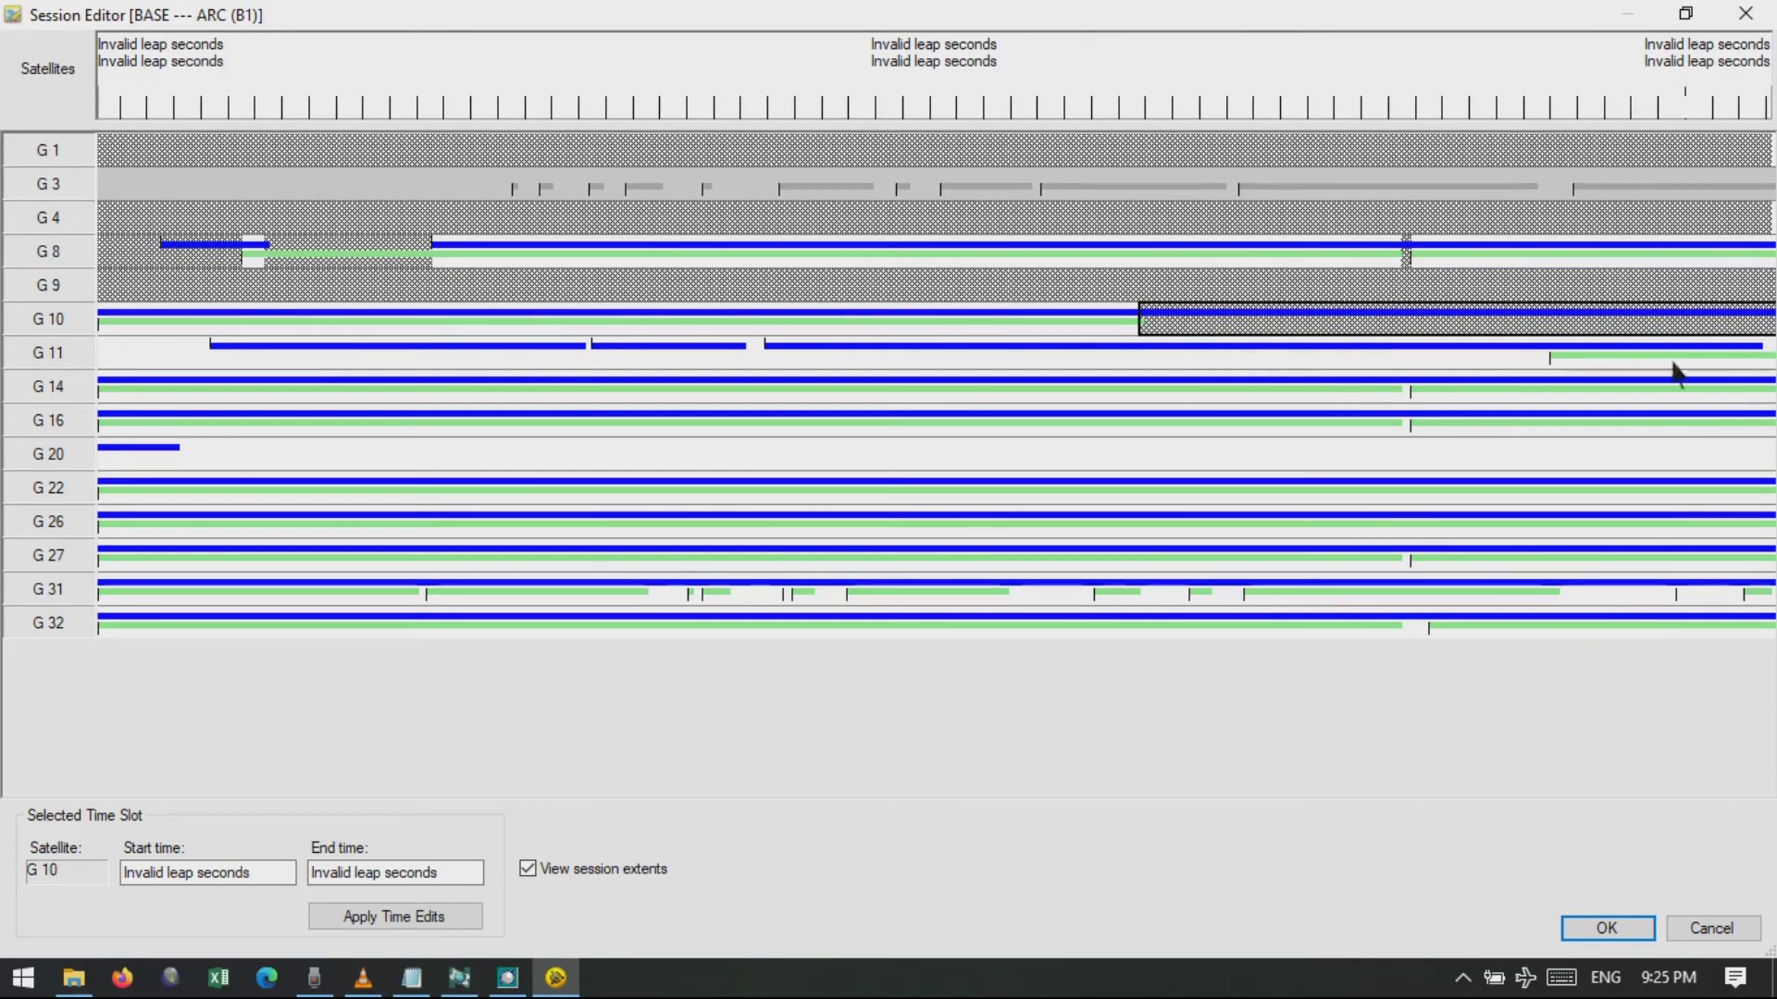
left_click_drag(1552, 355, 76, 368)
left_click(1758, 361)
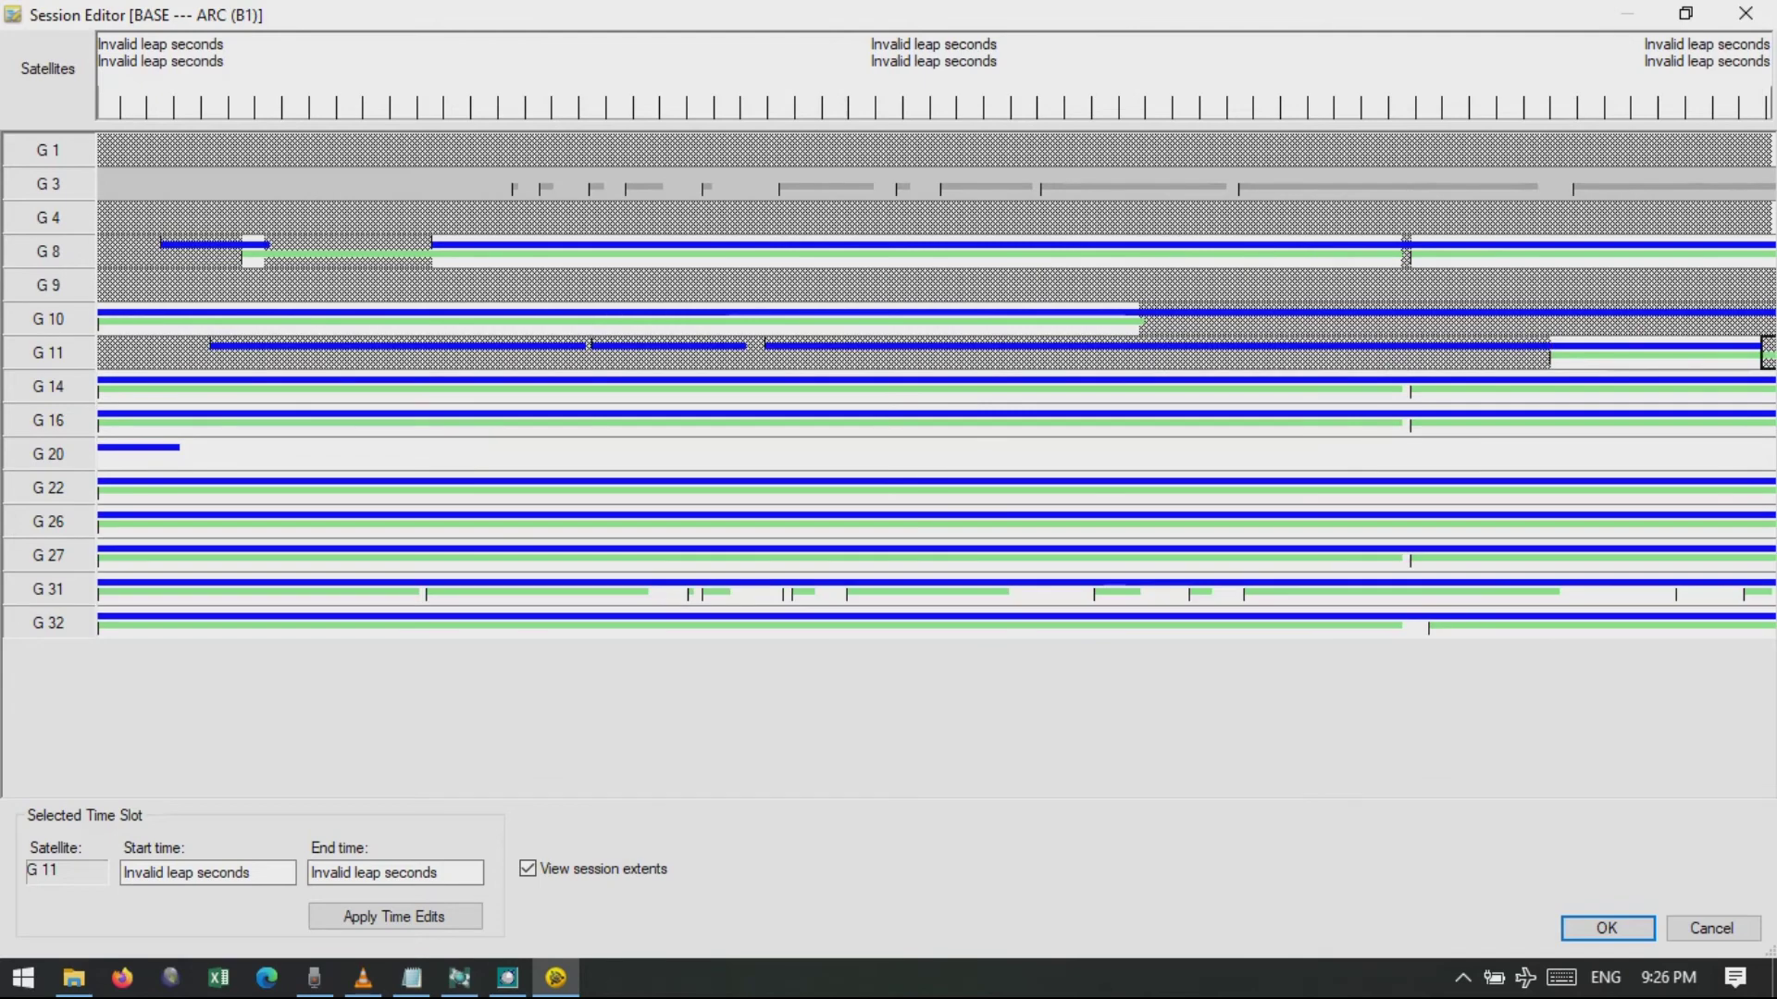
Exclude the short data gaps of satellites G 14, G 16 and G 27 and all of G 20 from the BASE–ARC session.
left_click(1403, 386)
key("XF86MonBrightnessDown")
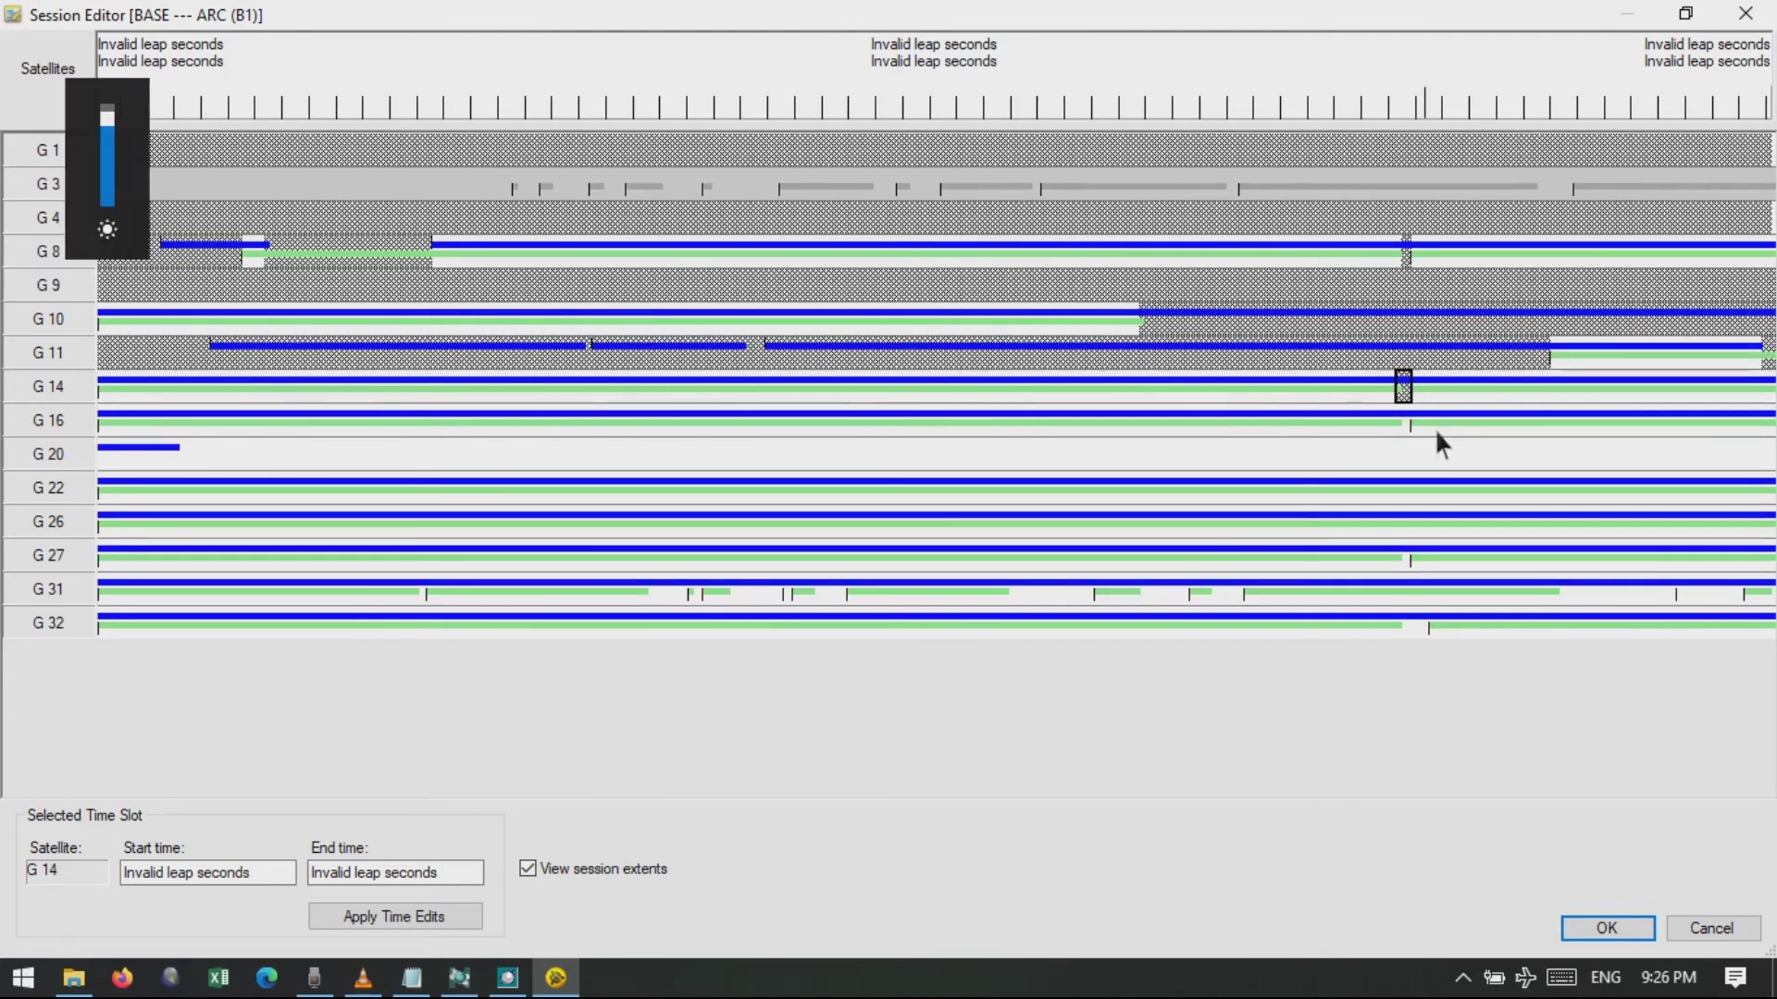
mouse_move(109, 454)
left_mouse_down()
mouse_move(1345, 478)
mouse_move(1768, 463)
left_mouse_up()
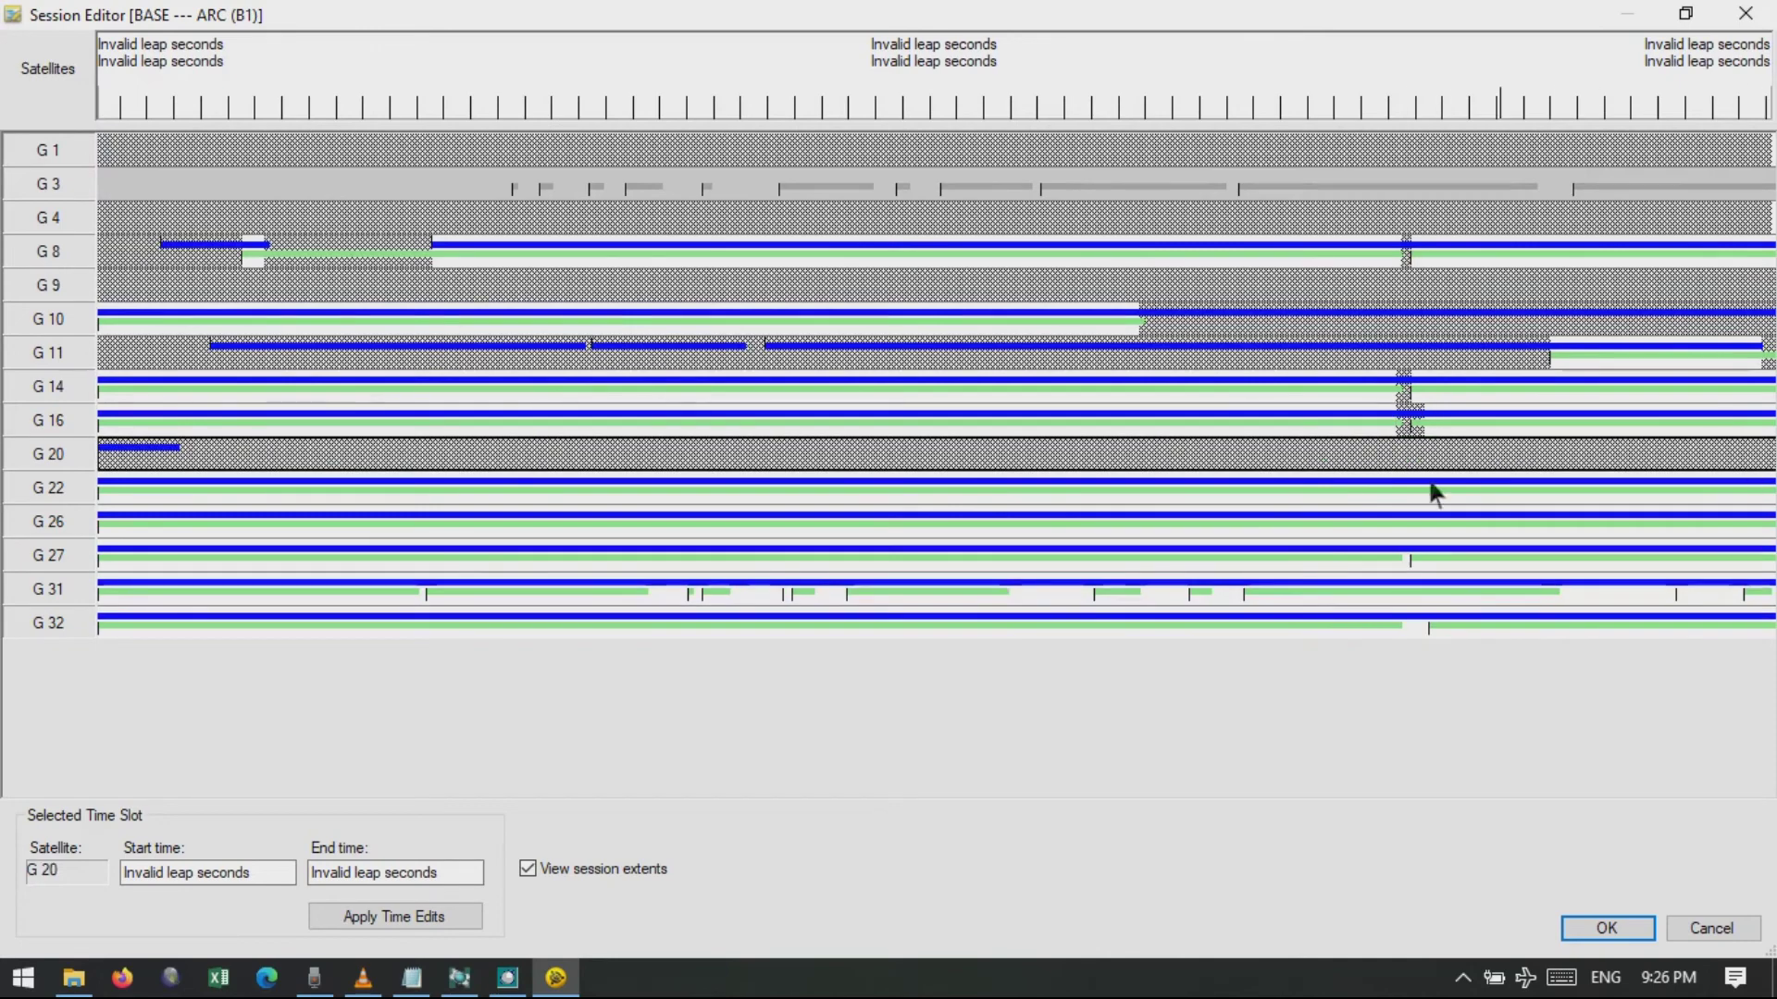
left_click(1406, 560)
Exclude the data gaps of satellites G 31 and G 32 and apply the BASE–ARC session edits.
left_click(417, 592)
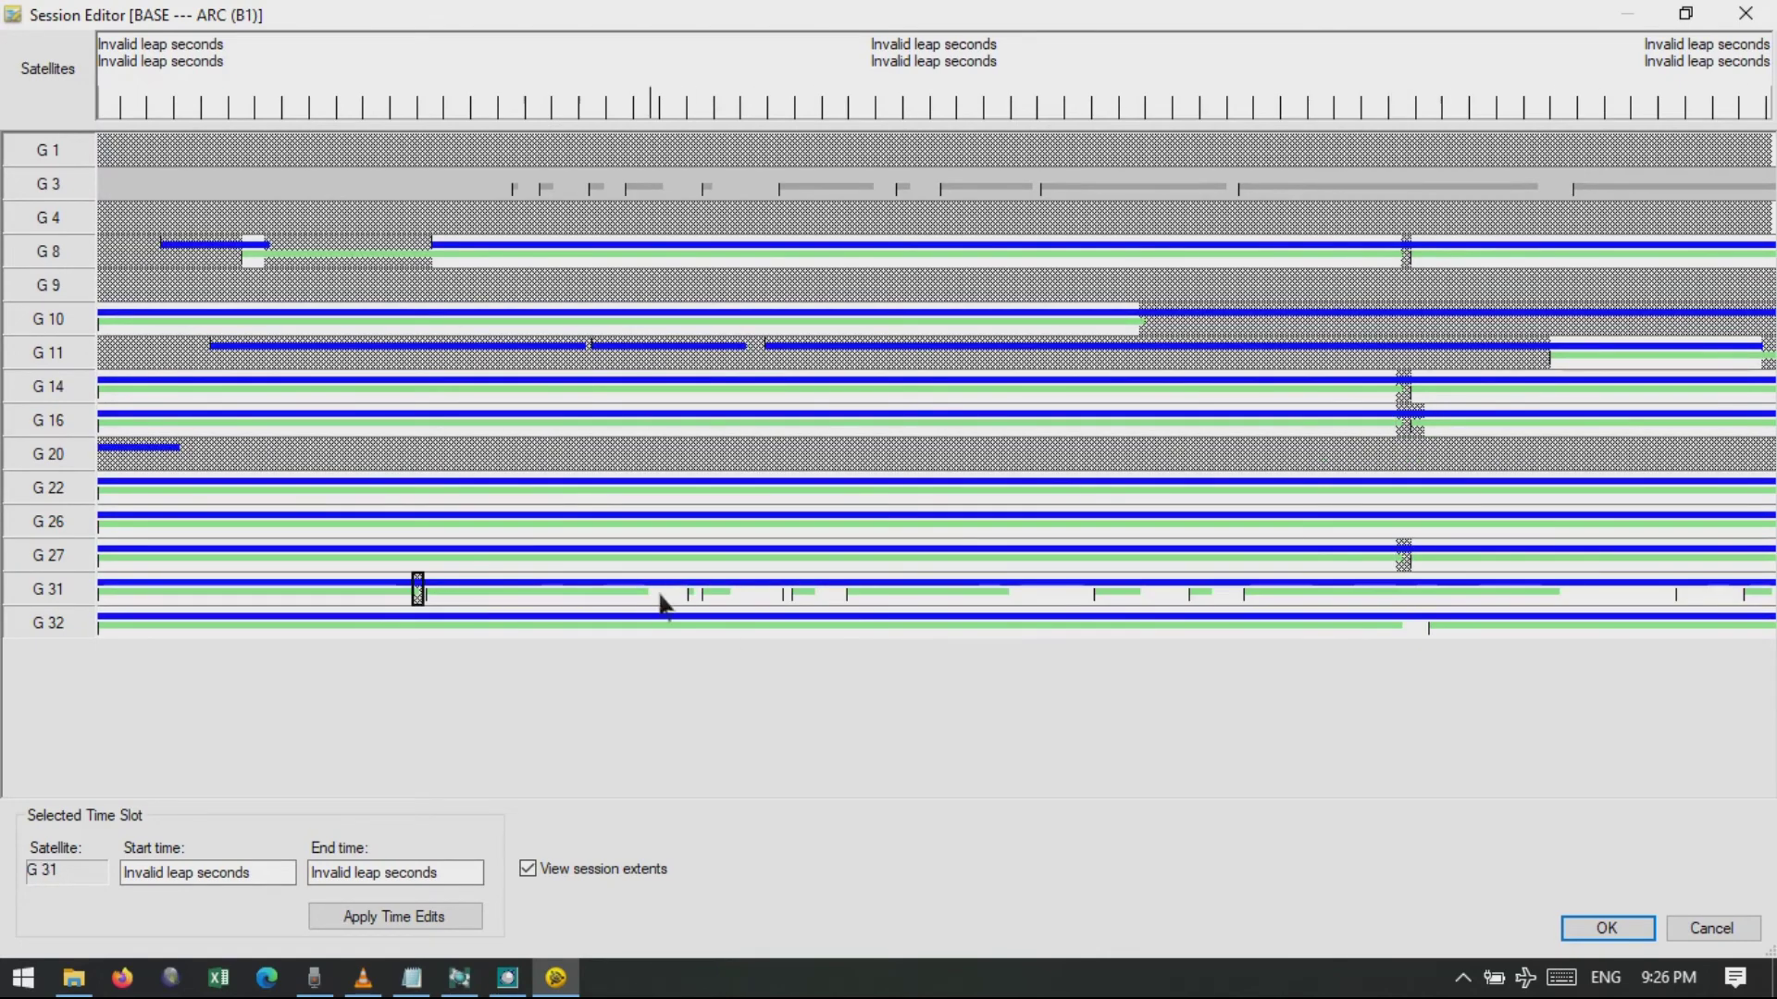
mouse_move(704, 593)
left_mouse_down()
mouse_move(645, 592)
mouse_move(807, 602)
left_mouse_up()
left_click_drag(811, 602, 856, 603)
left_click_drag(1063, 601, 1256, 600)
left_click_drag(1558, 603, 1749, 610)
left_click_drag(1438, 624, 1406, 625)
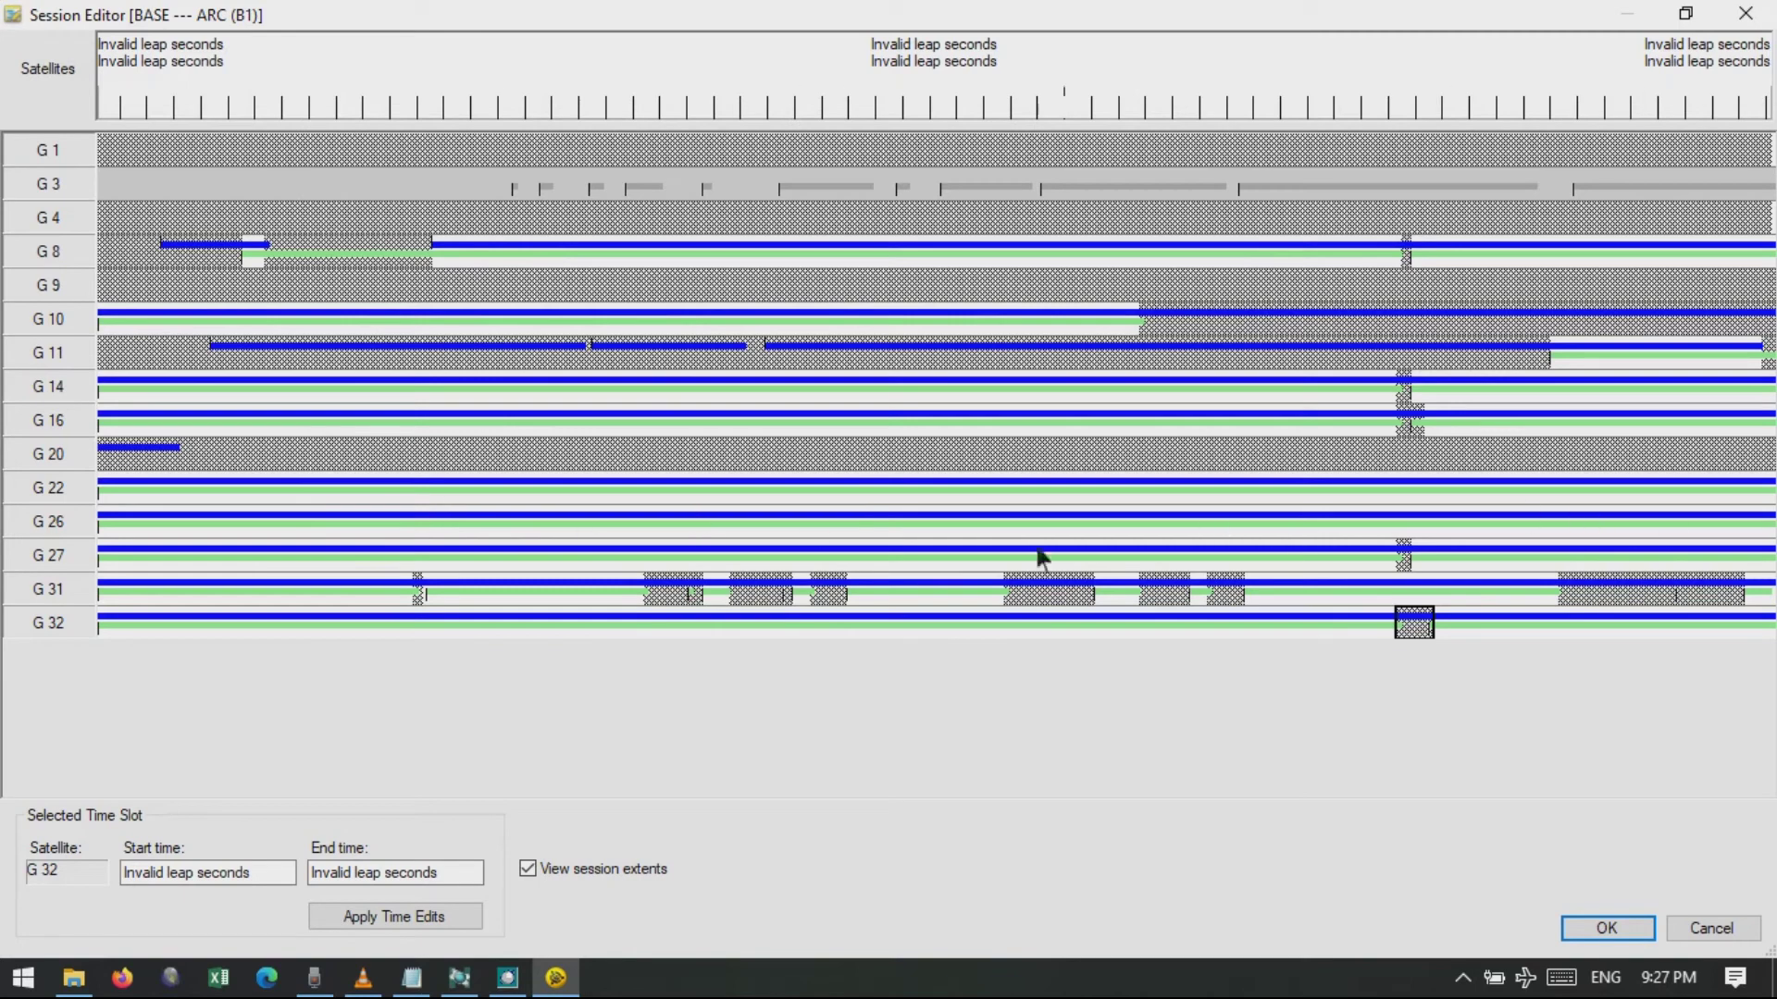
left_click(1606, 929)
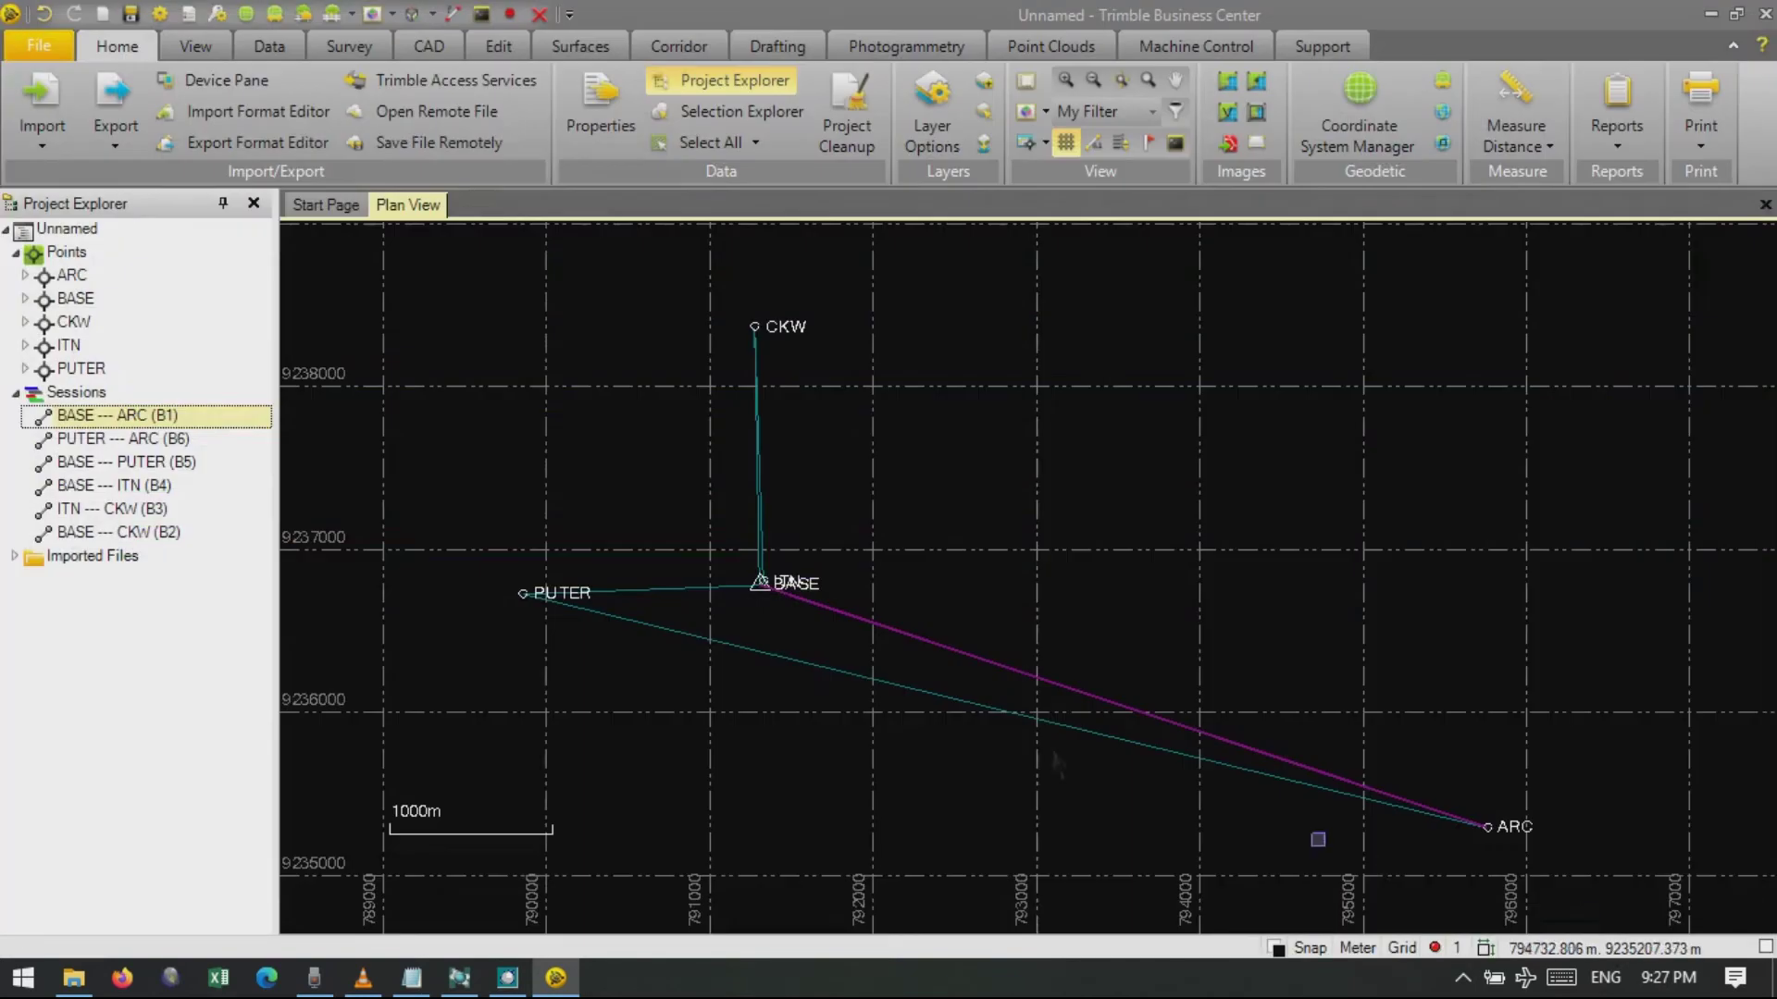
Edit the BASE–PUTER (B5) session and exclude satellites G 1, G 3 and G 4 for the full session.
right_click(132, 460)
left_click(167, 504)
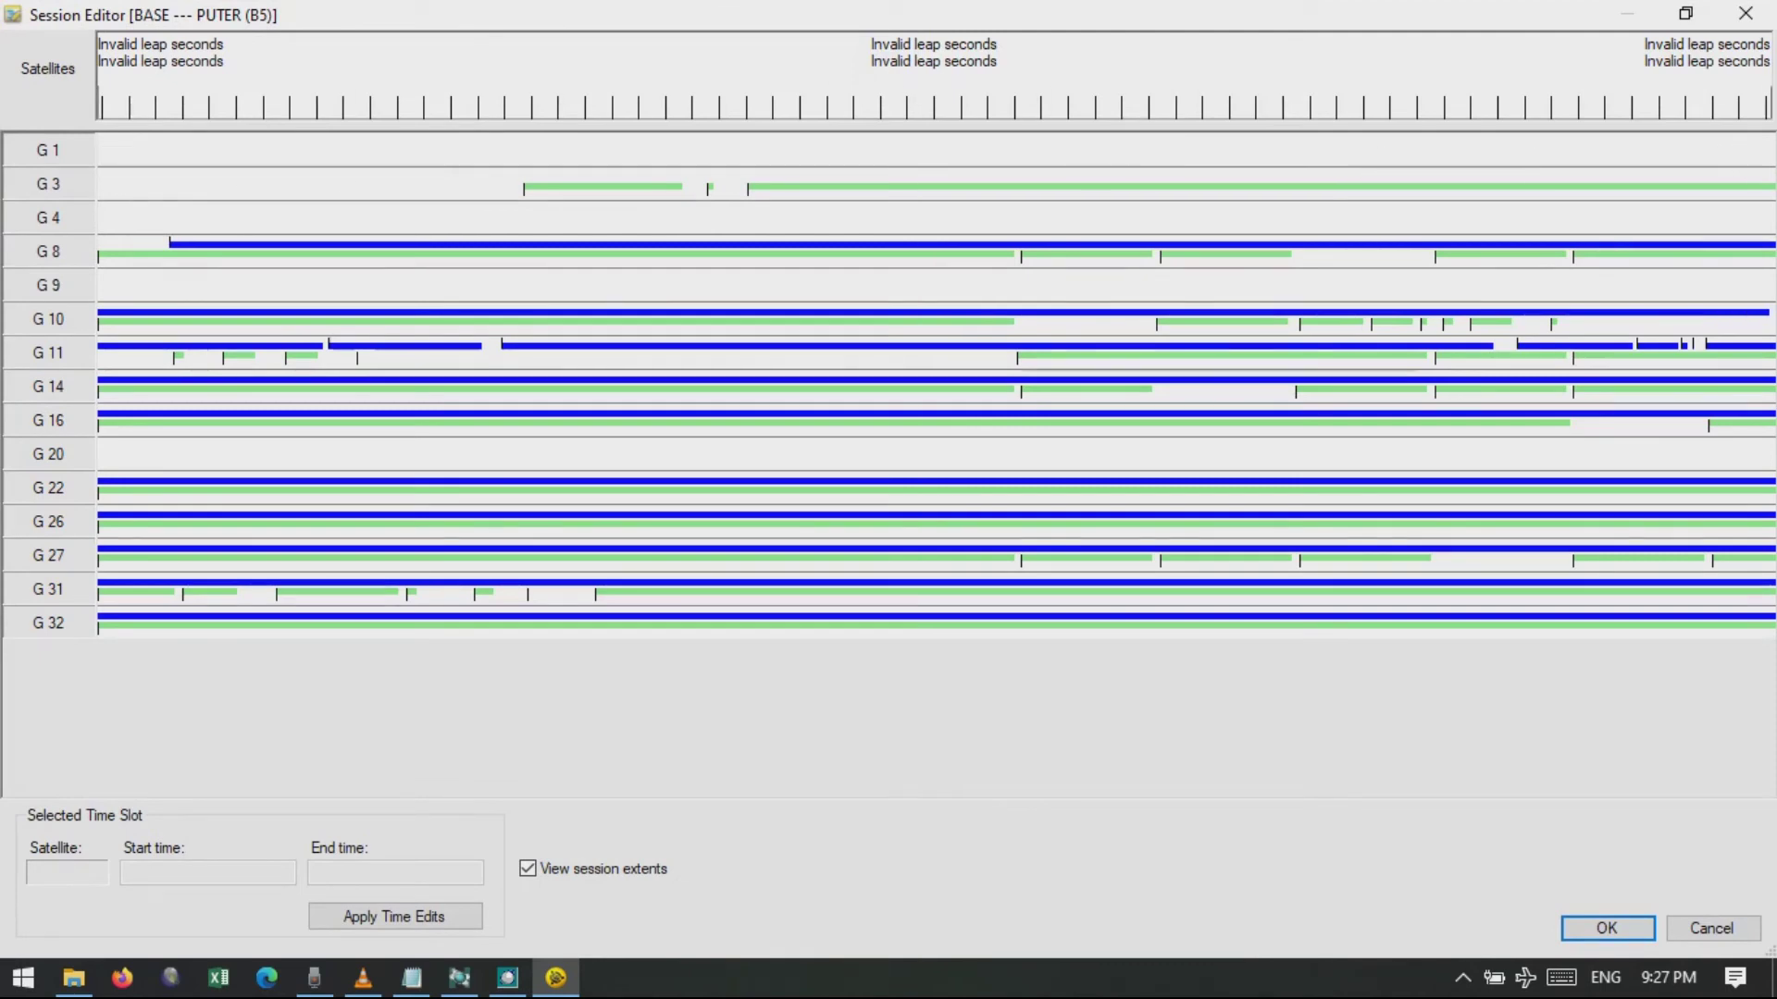
left_click(1675, 150)
mouse_move(1768, 196)
left_mouse_down()
mouse_move(101, 189)
mouse_move(107, 209)
mouse_move(584, 237)
mouse_move(1773, 222)
left_mouse_up()
Exclude satellite G 8's unmatched opening stretch and its data gaps from the BASE–PUTER session.
left_click(125, 244)
left_click(1030, 258)
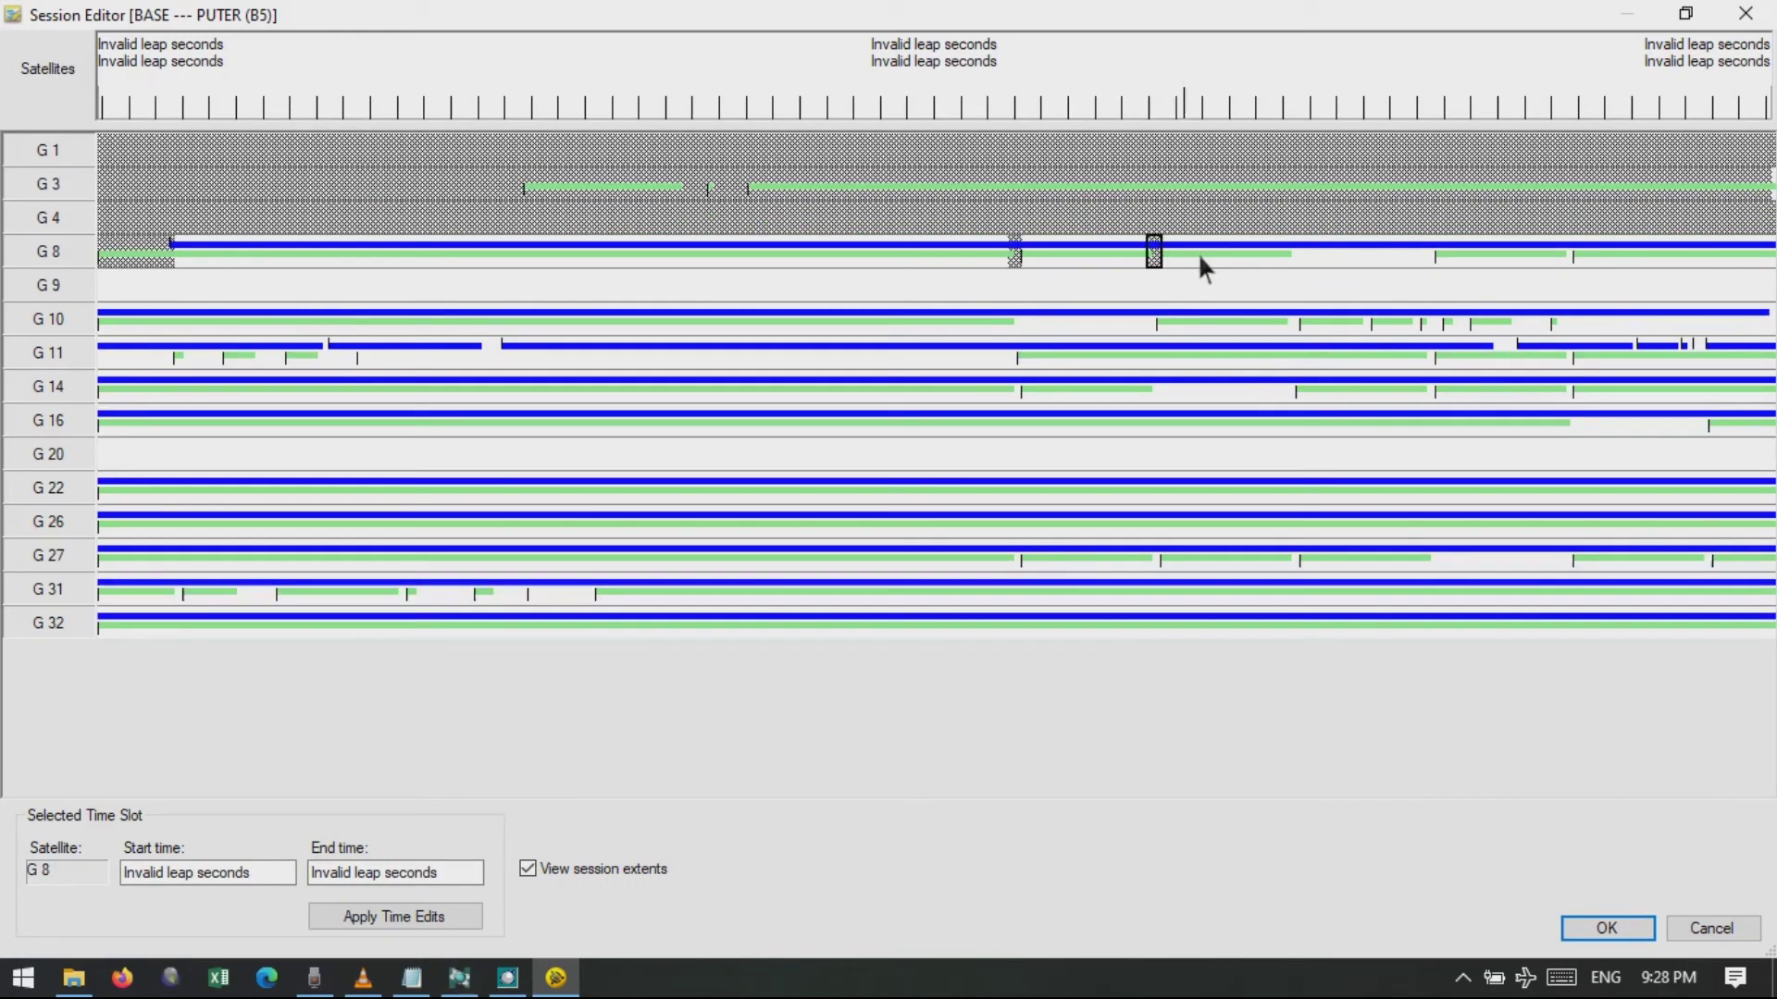
left_click_drag(1297, 263, 1440, 268)
left_click(1567, 256)
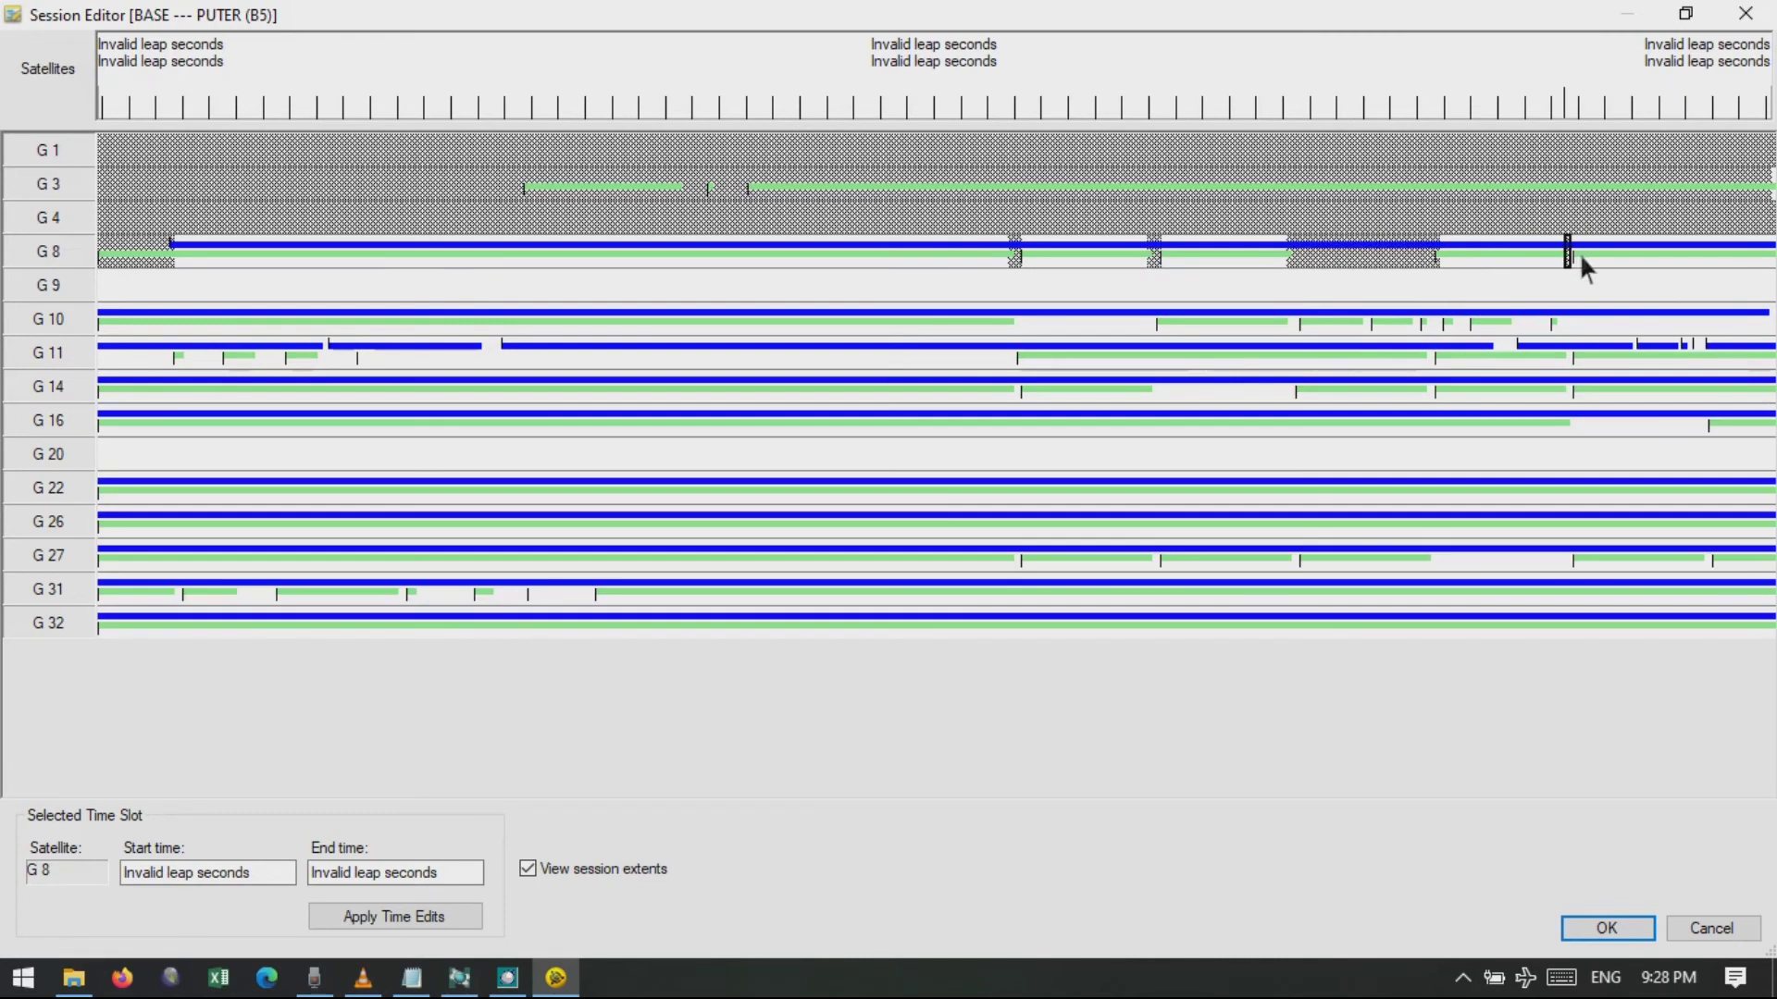
left_click_drag(1575, 258, 1575, 257)
Exclude satellite G 10's data gaps and its broken final stretch from the BASE–PUTER session.
left_click(1080, 326)
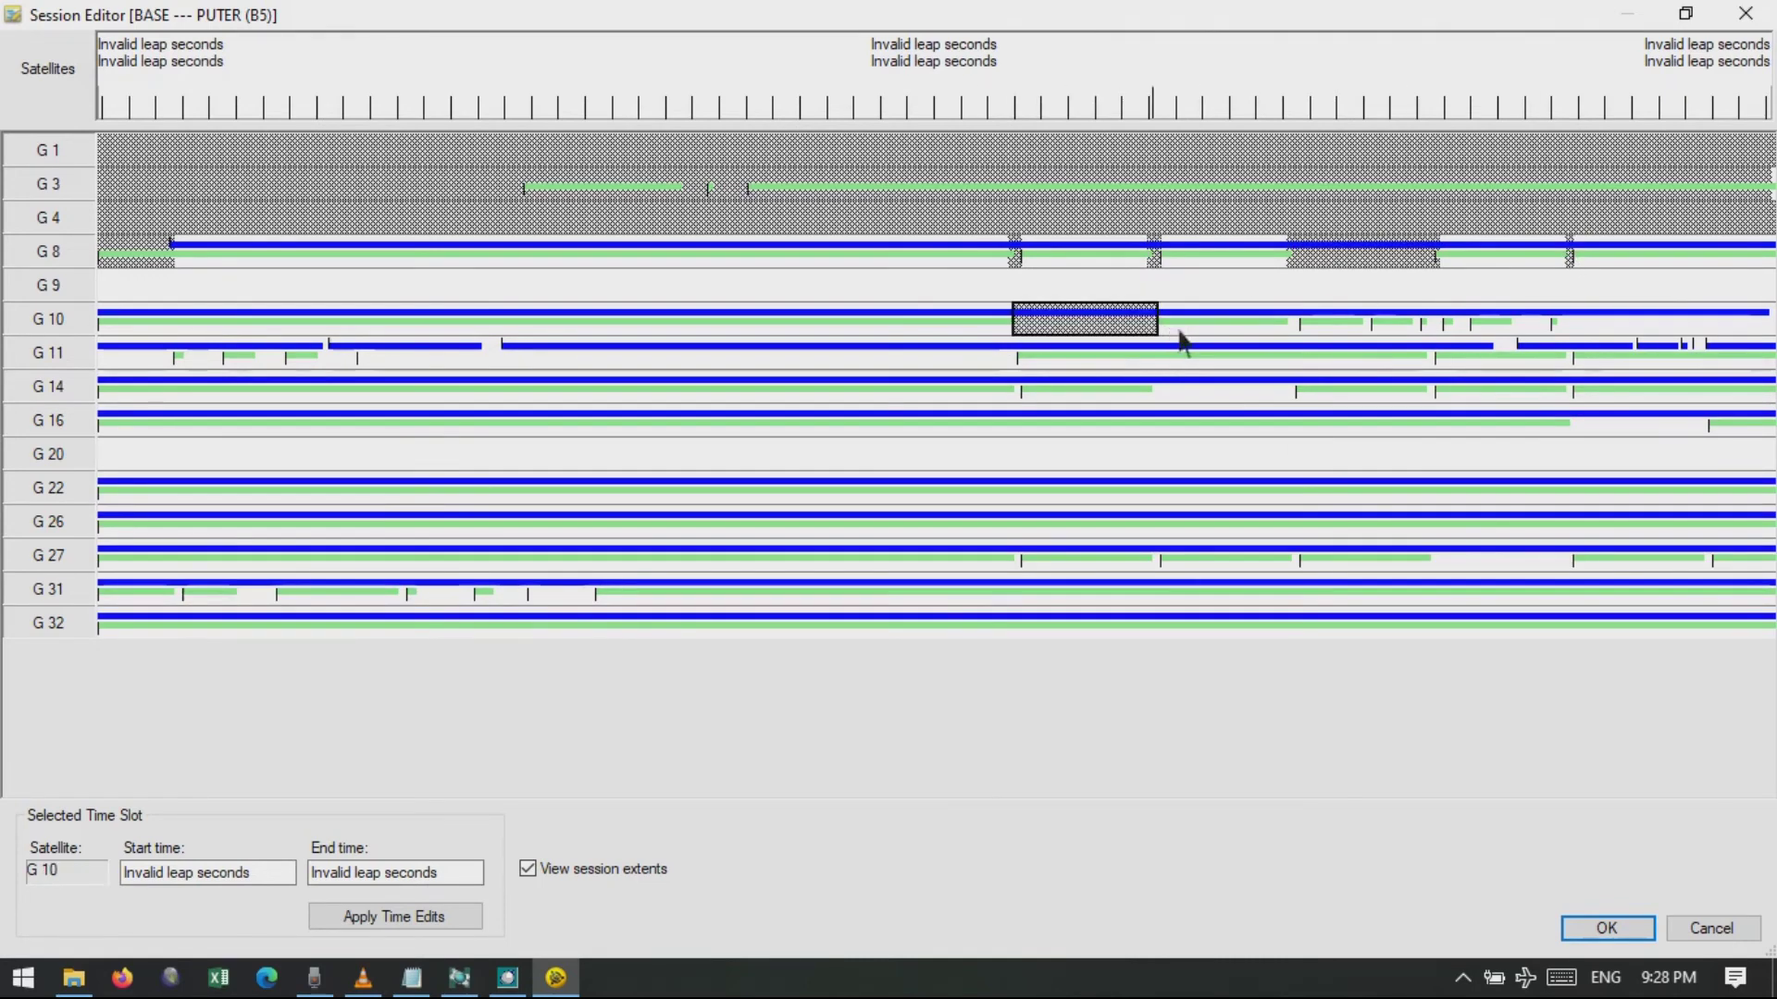
left_click(1293, 319)
left_click(1367, 319)
left_click(1442, 322)
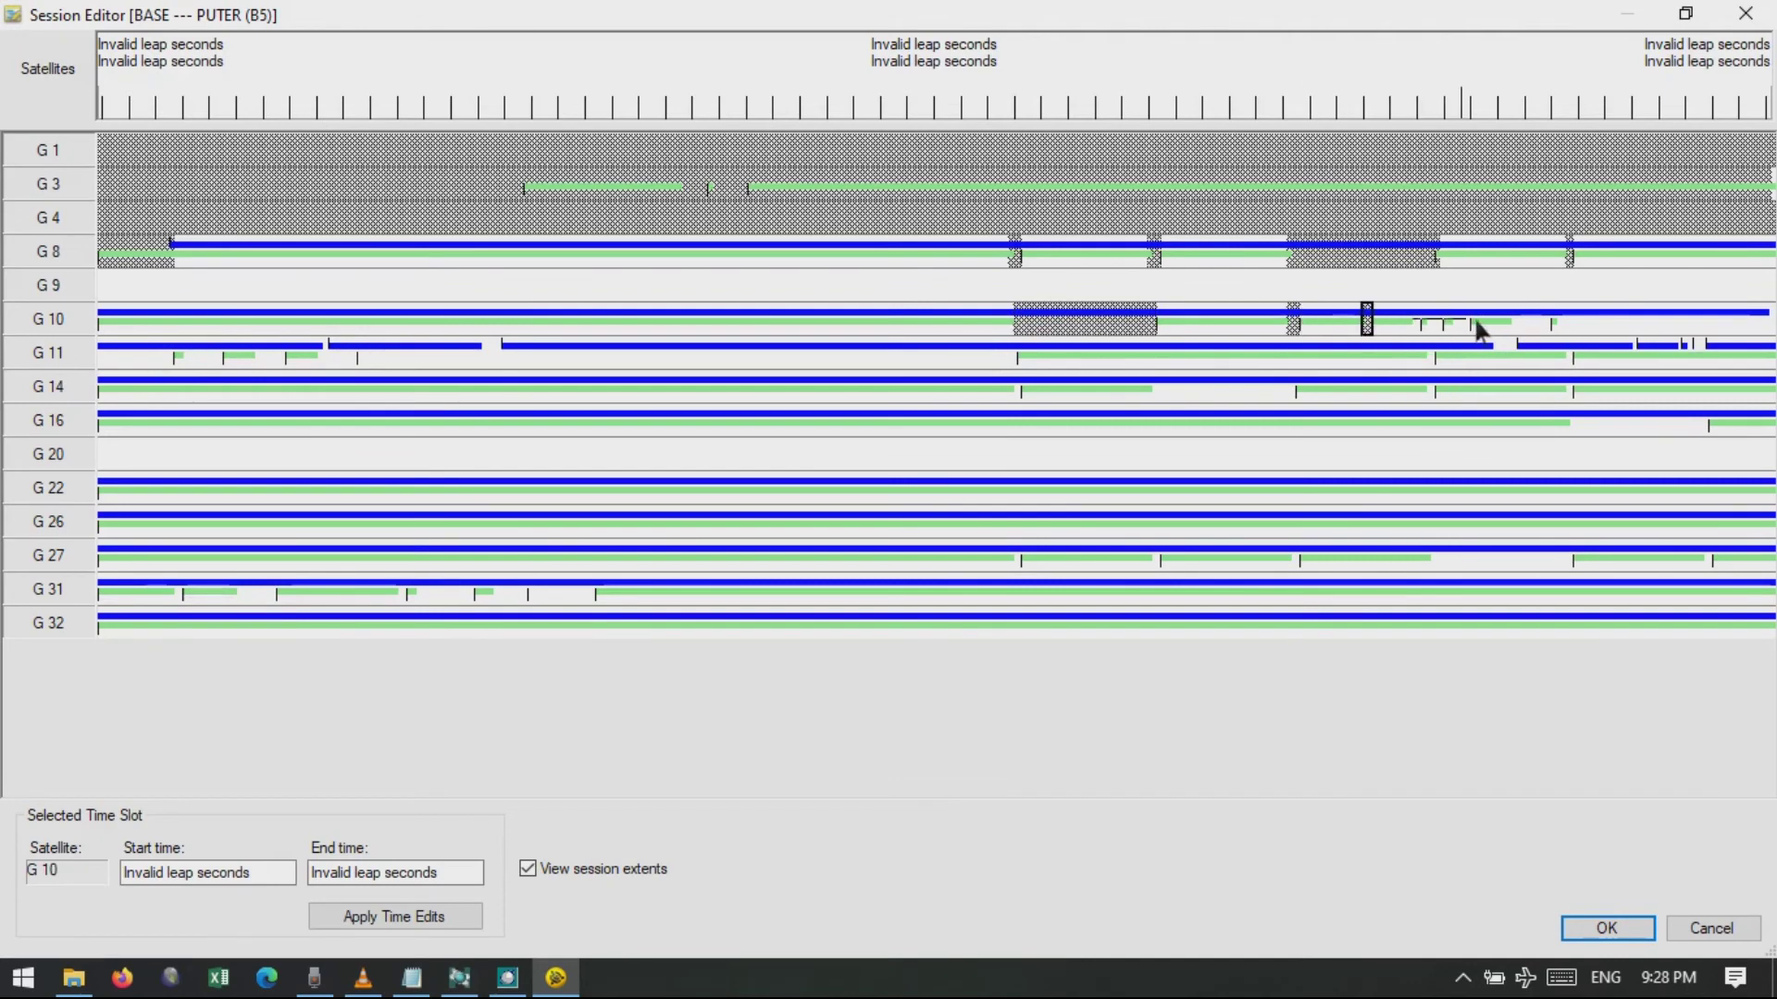
left_click(1724, 324)
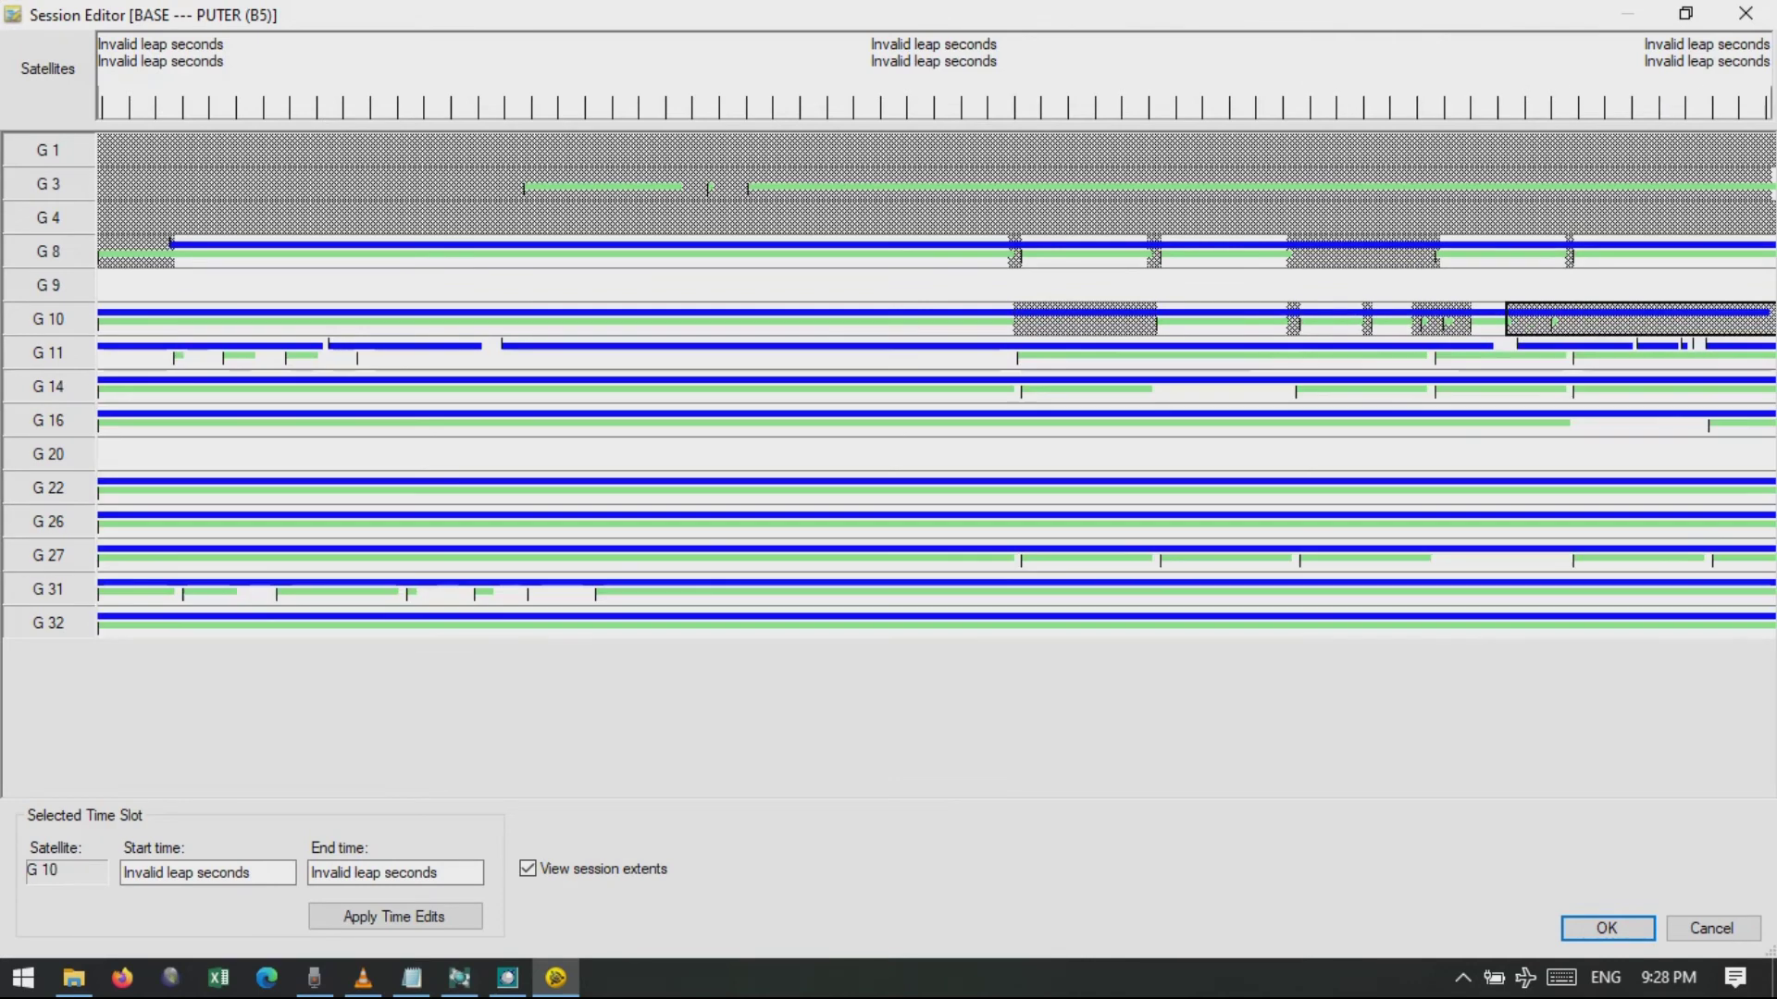
Exclude satellite G 11's unmatched opening stretches and all its data gaps from the BASE–PUTER session.
left_click(170, 361)
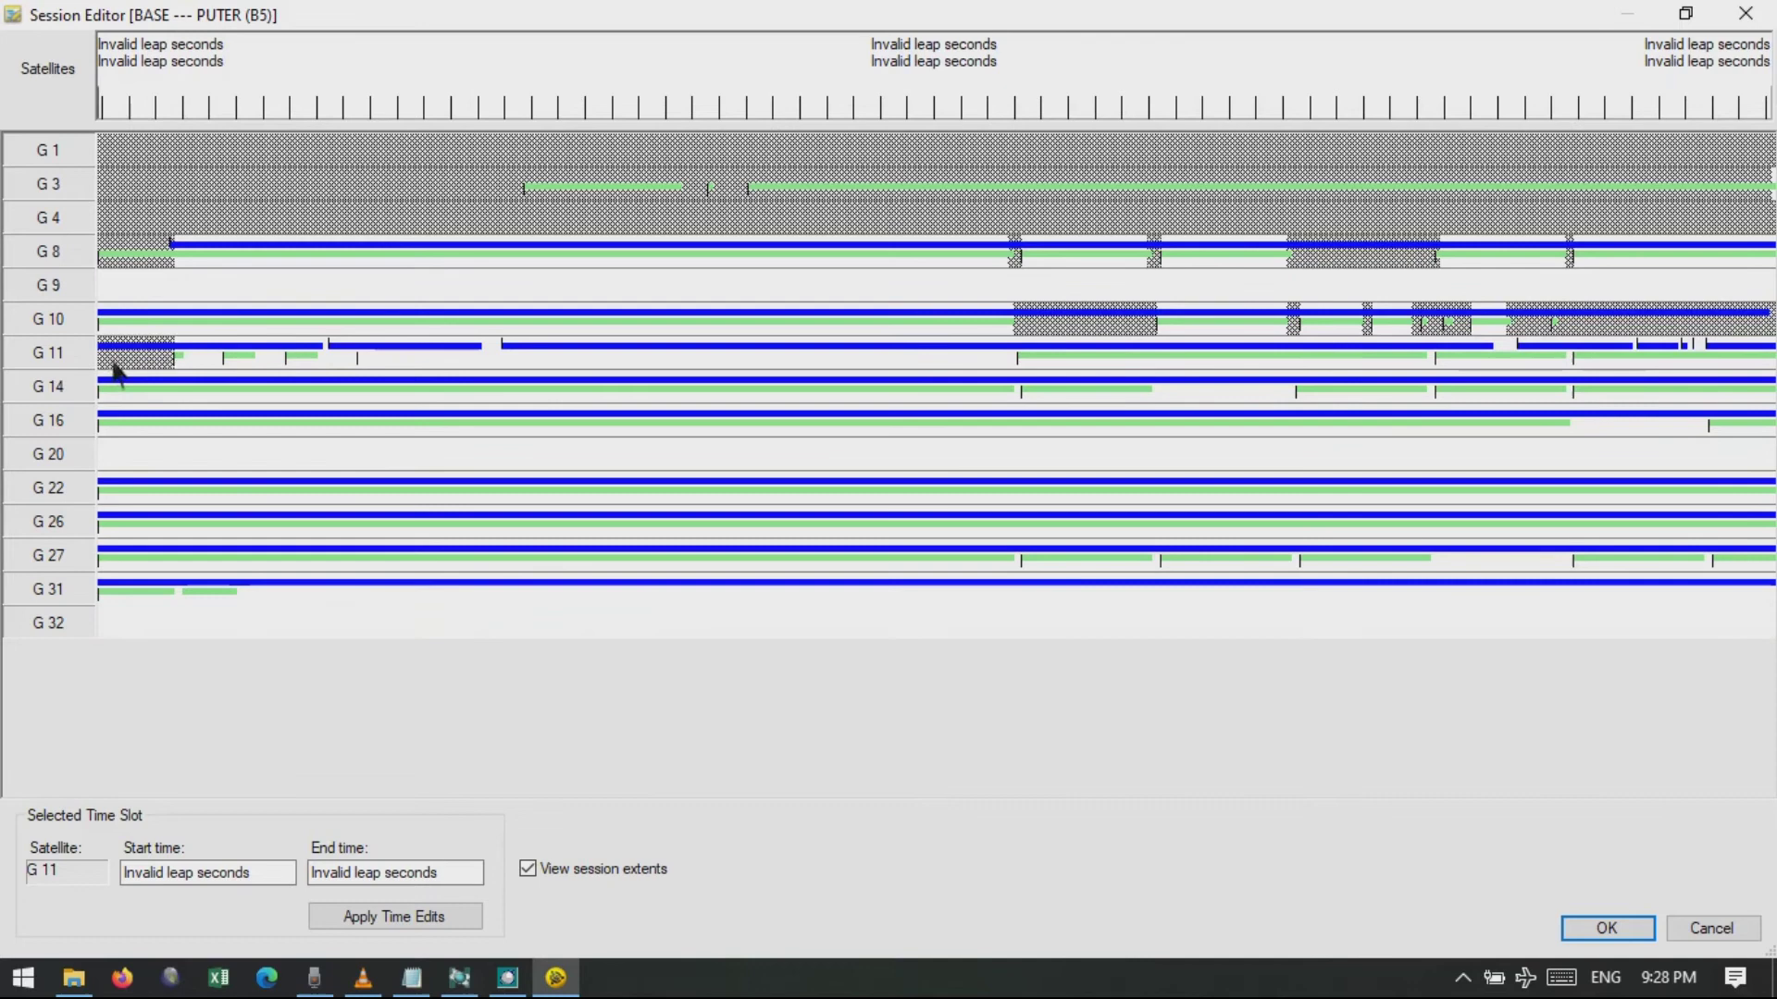
left_click(218, 361)
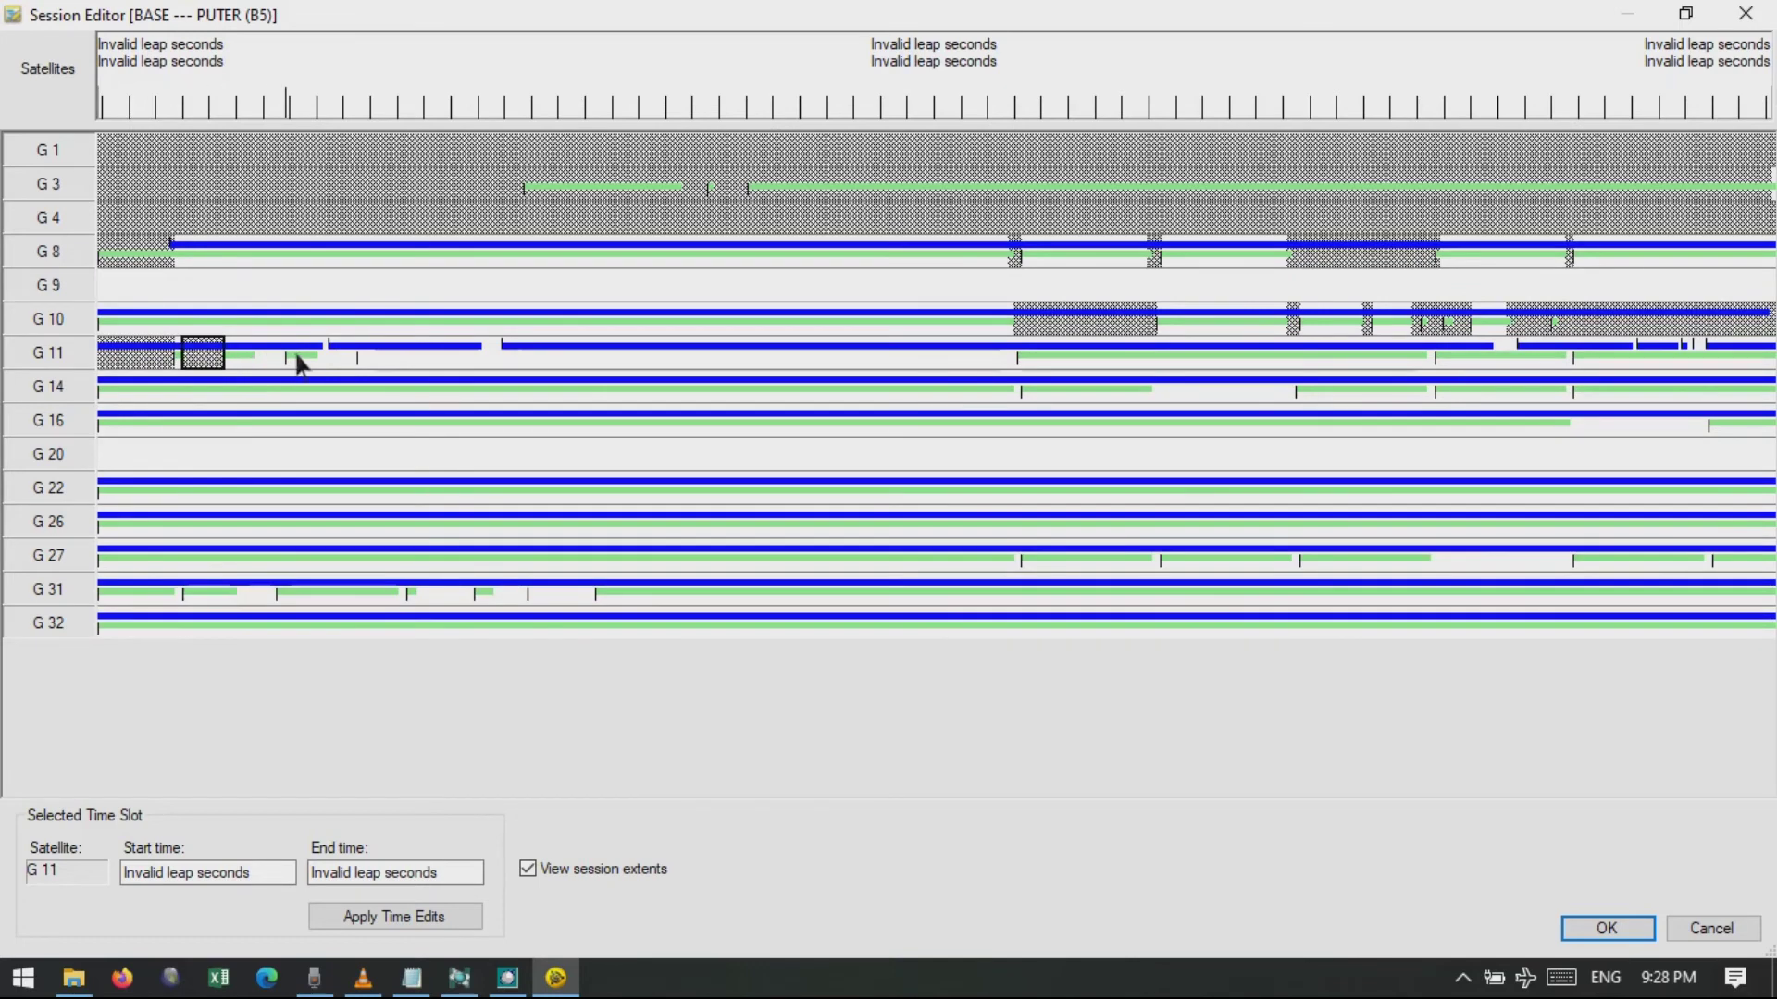
left_click(294, 354)
left_click_drag(324, 363, 1027, 356)
left_click(1436, 363)
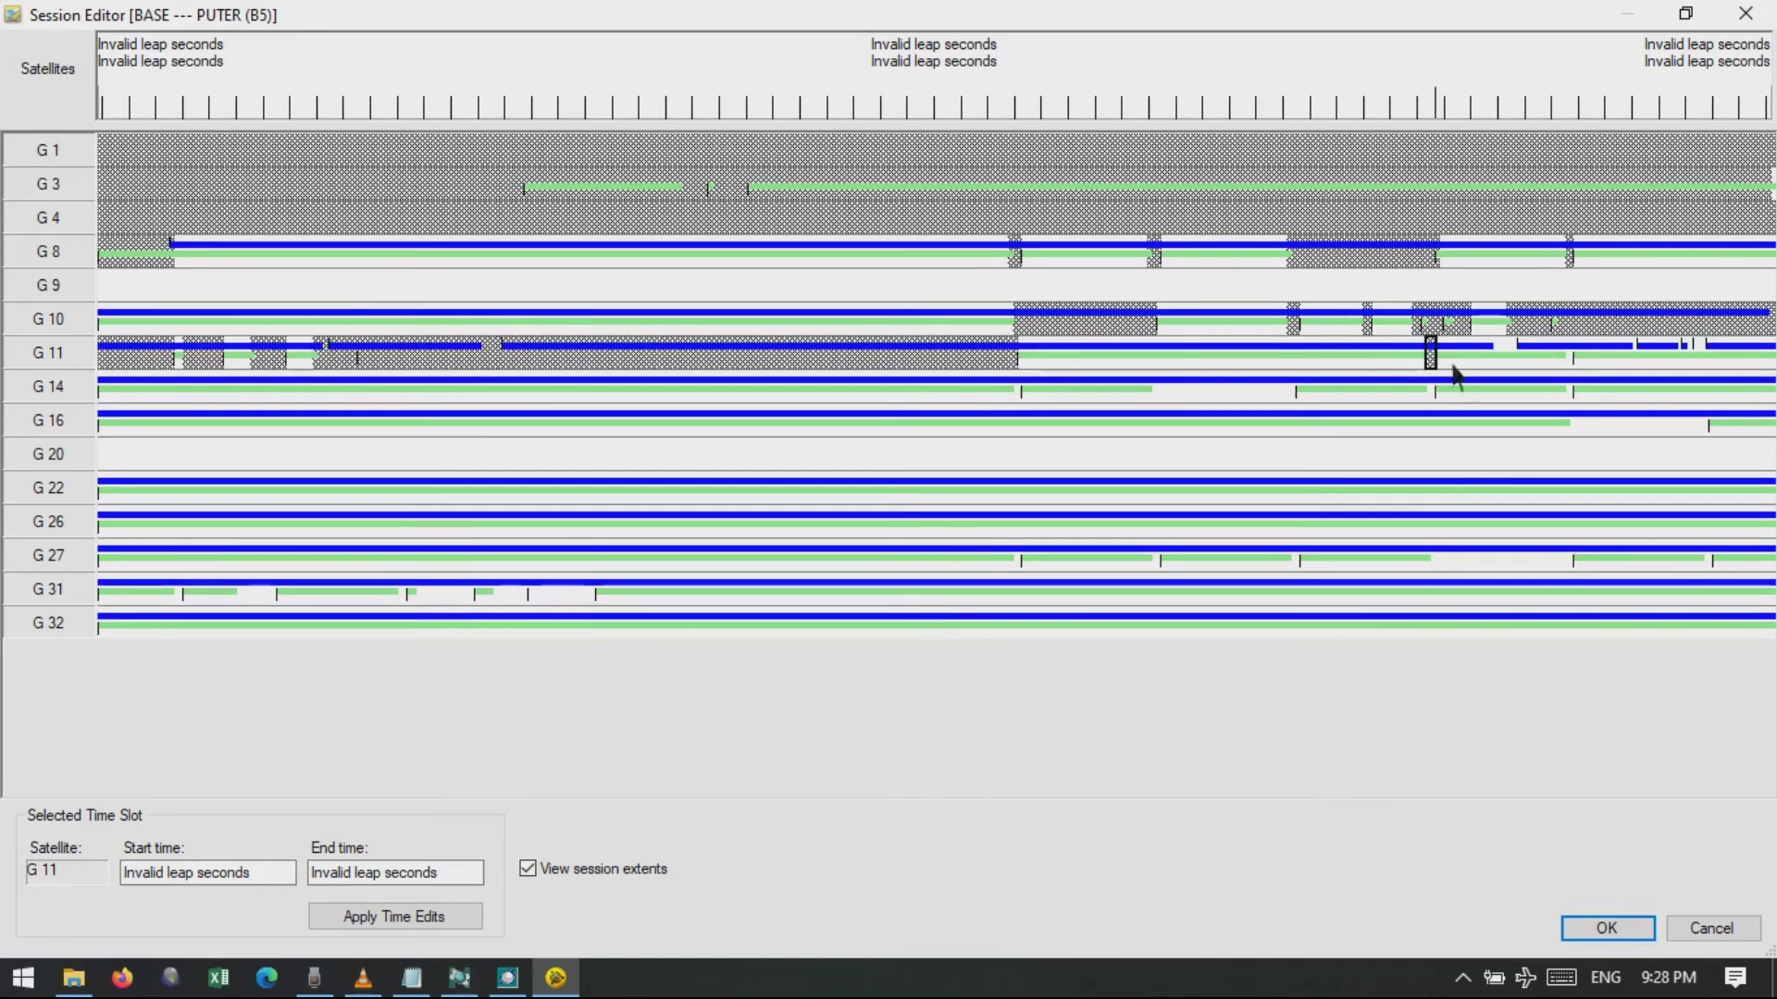
left_click(1504, 359)
left_click(1573, 363)
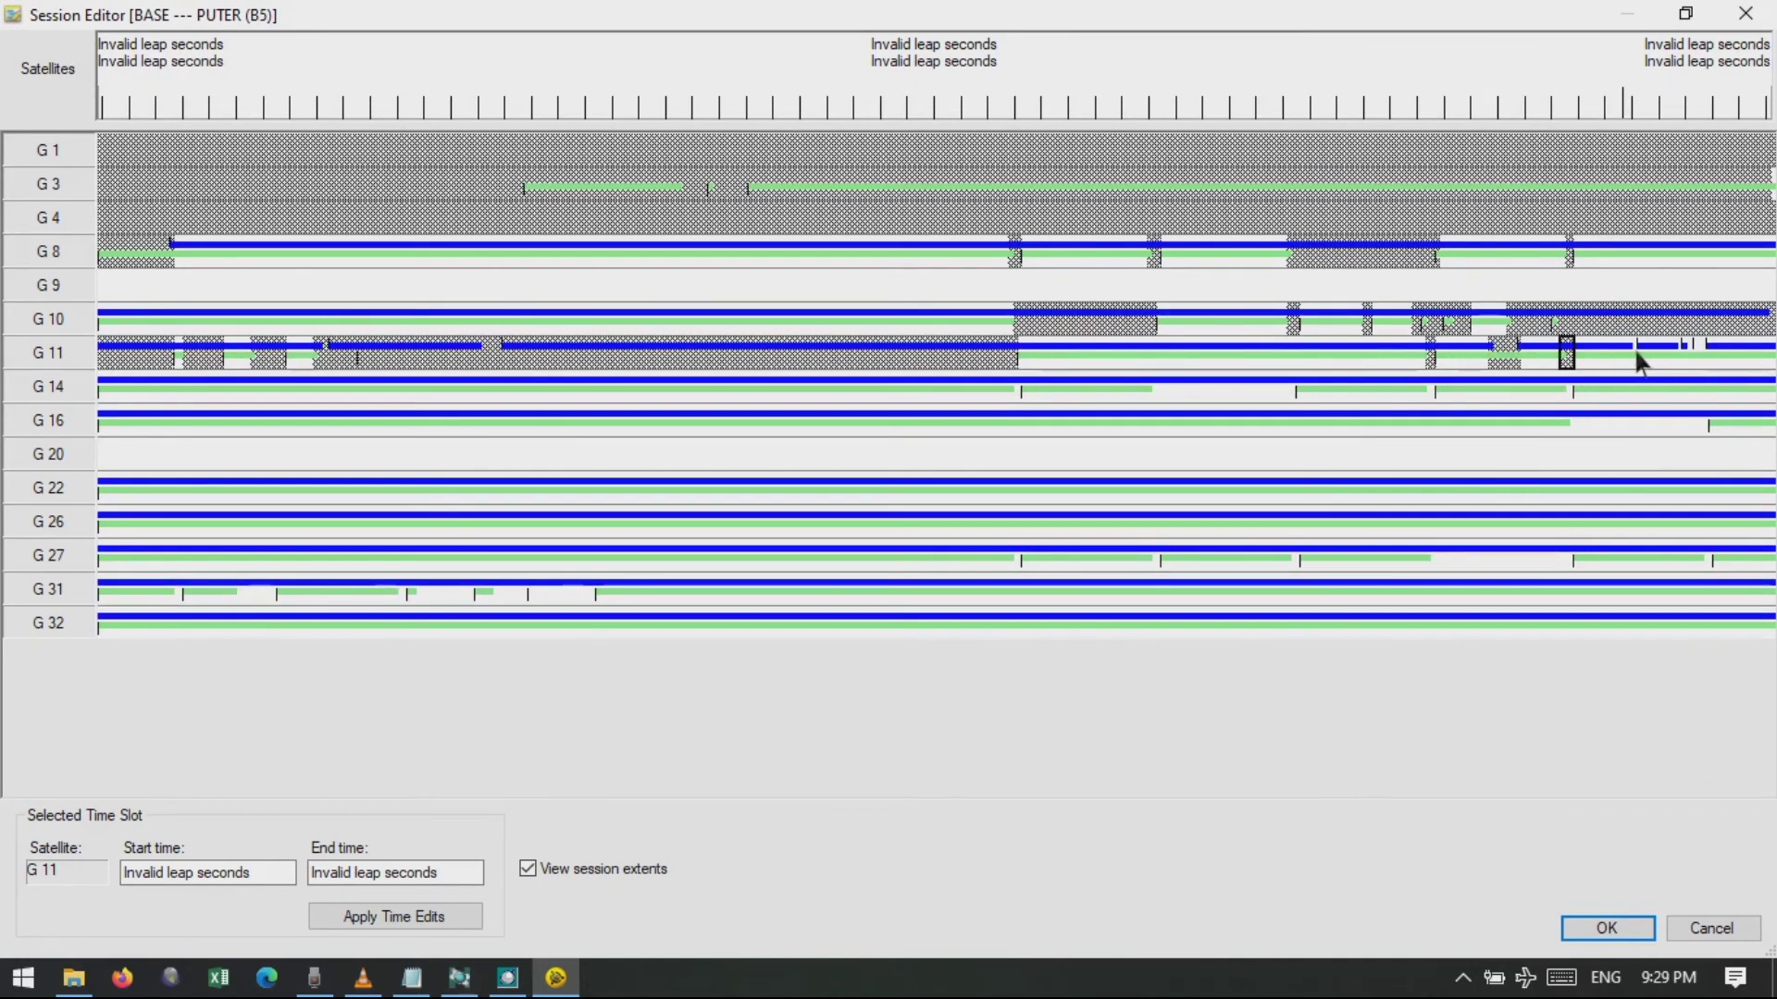
left_click(1652, 362)
left_click(1690, 353)
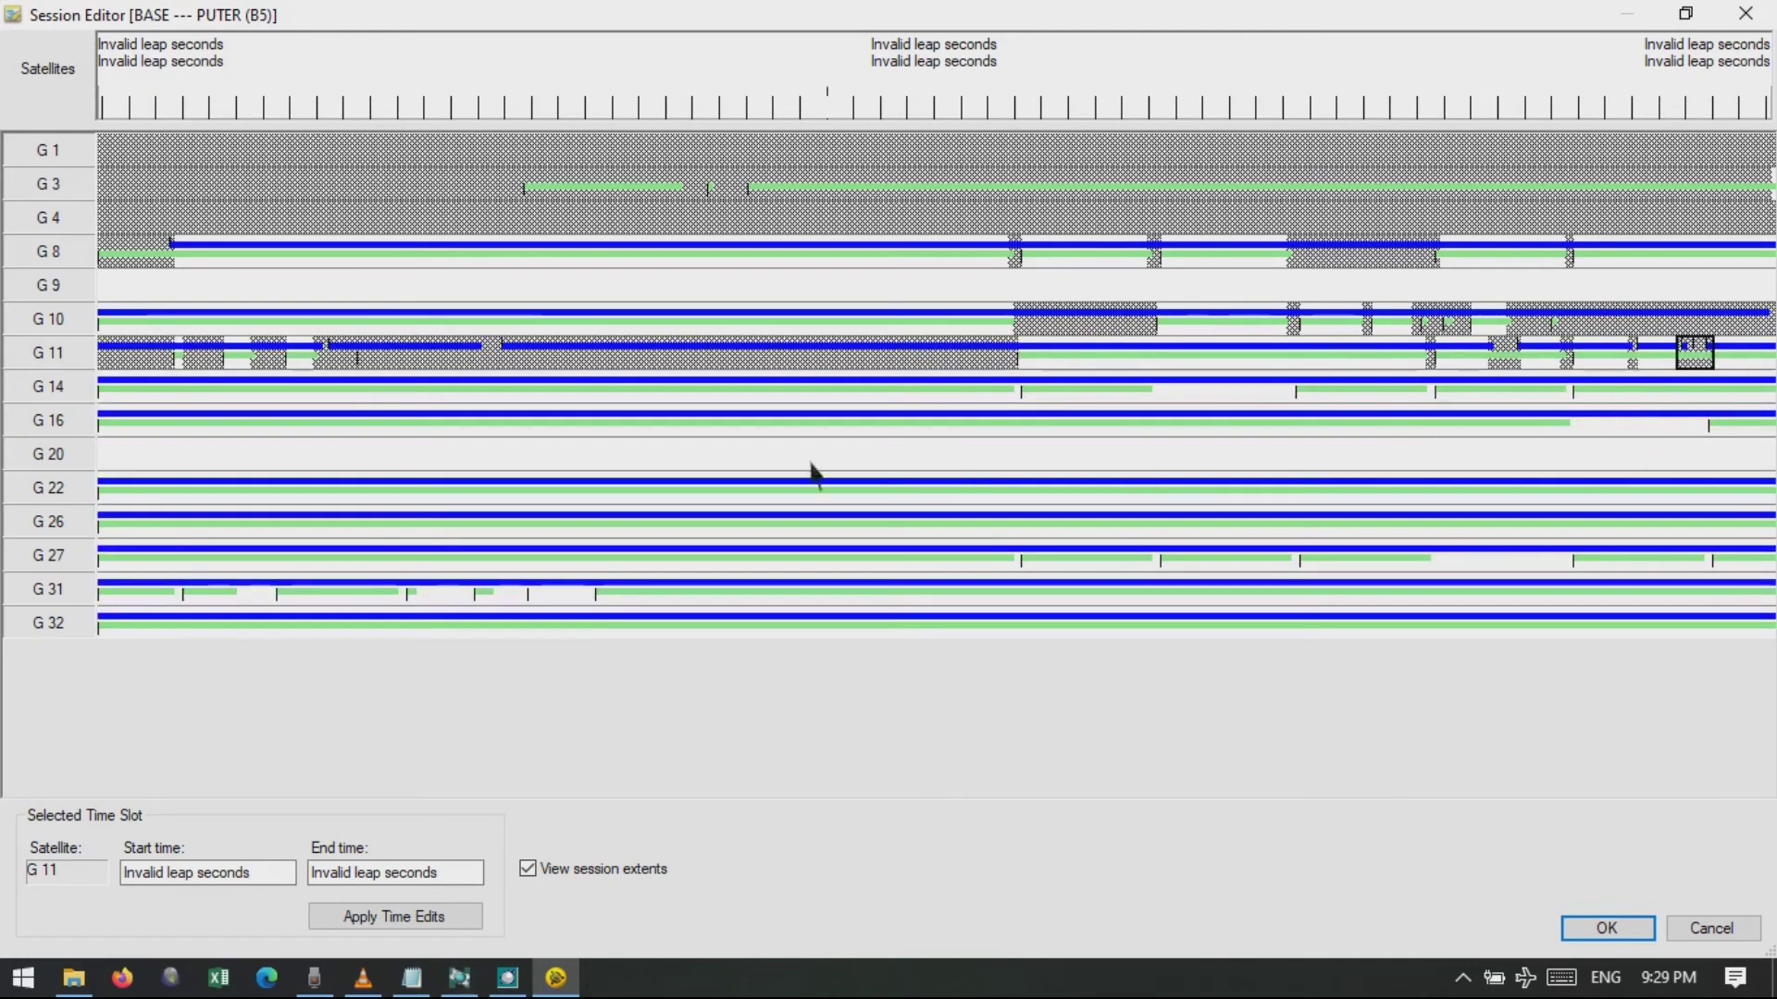
Exclude the data gaps of satellites G 14 and G 16 and all of G 20 from the BASE–PUTER session.
left_click(1021, 393)
left_click_drag(1146, 392, 1299, 410)
left_click(1430, 392)
left_click(1569, 393)
left_click(1573, 420)
left_click_drag(1763, 453, 100, 462)
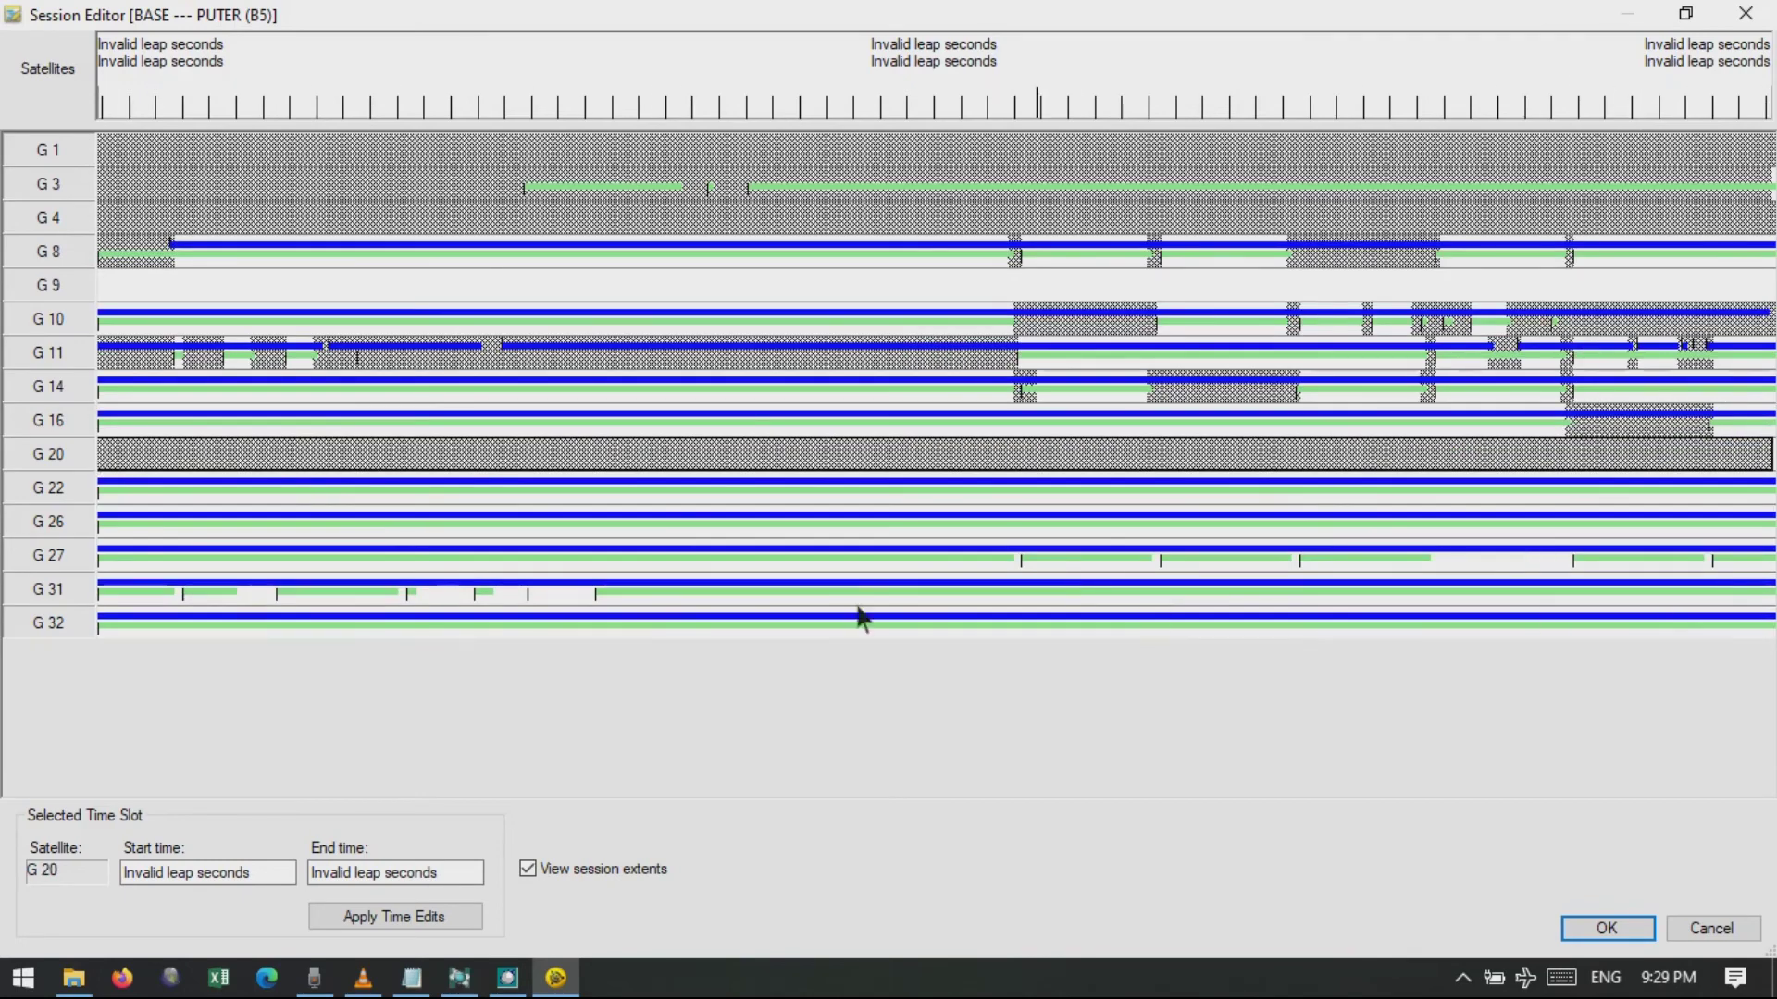
Exclude satellite G 27's five data gaps from the BASE–PUTER session.
left_click(1018, 561)
left_click(1156, 558)
left_click(1292, 558)
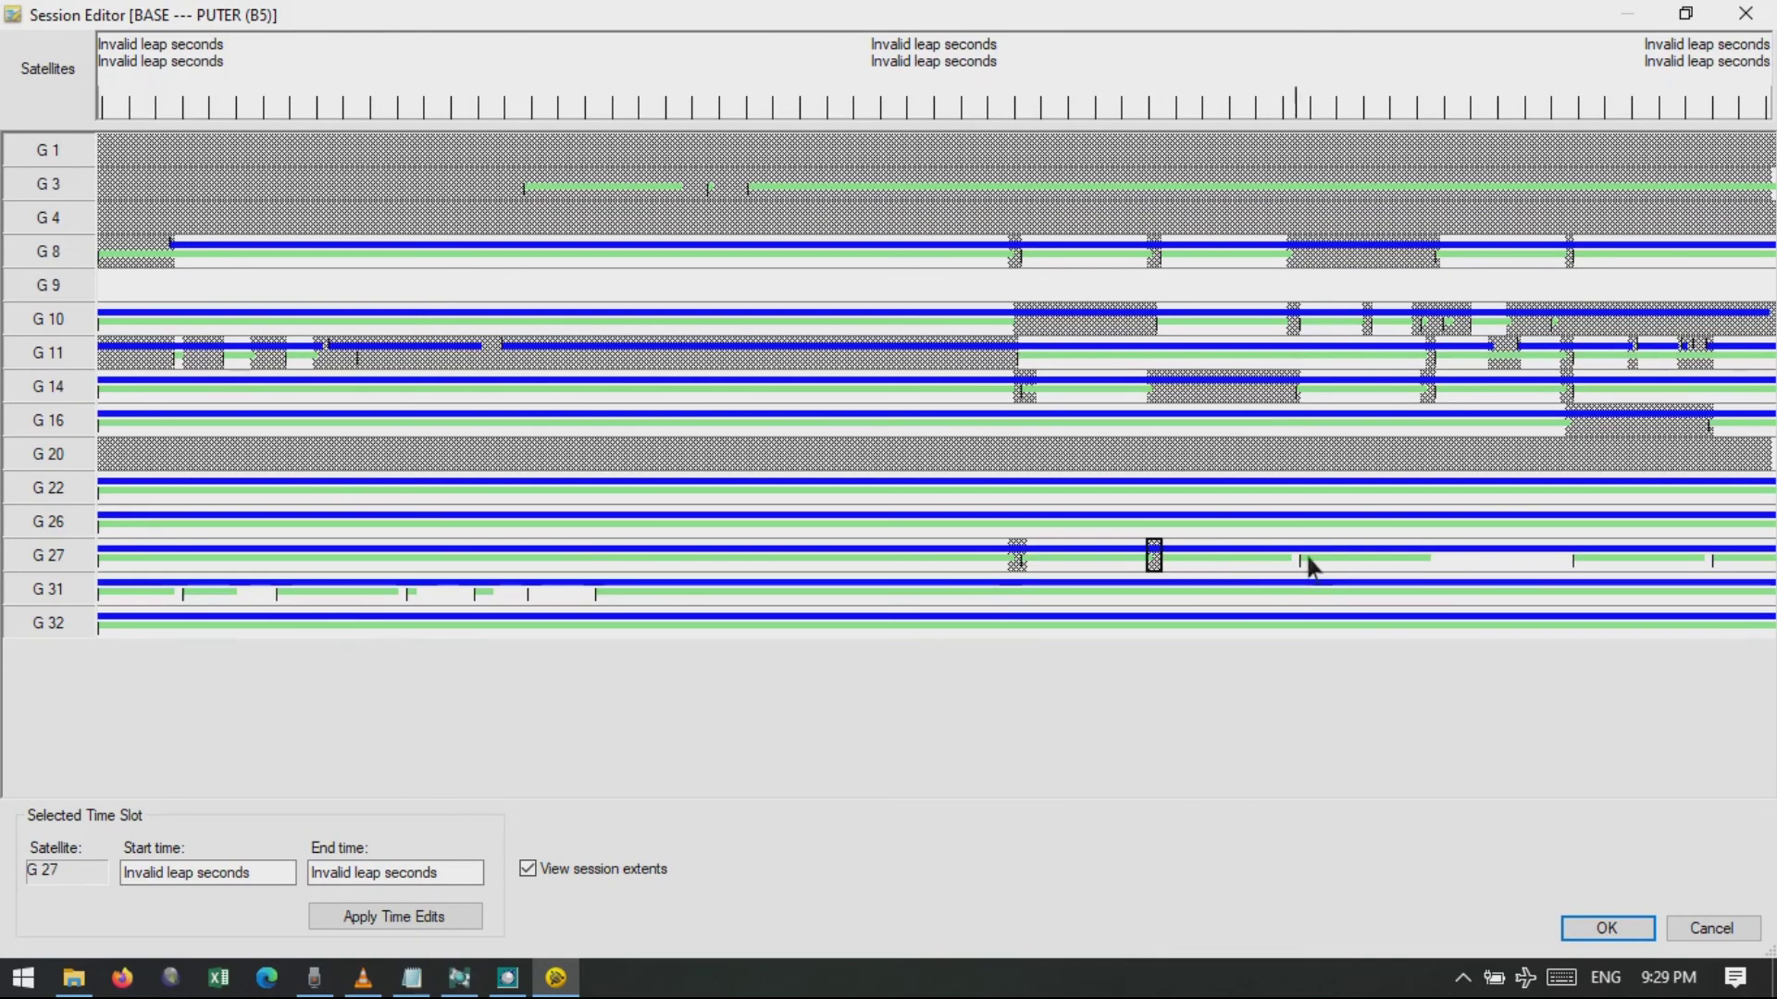
left_click(1566, 559)
left_click(1708, 559)
Exclude satellite G 31's data gaps and the empty G 9 row, and apply the BASE–PUTER session edits.
left_click_drag(601, 597, 405, 601)
left_click_drag(286, 600, 170, 600)
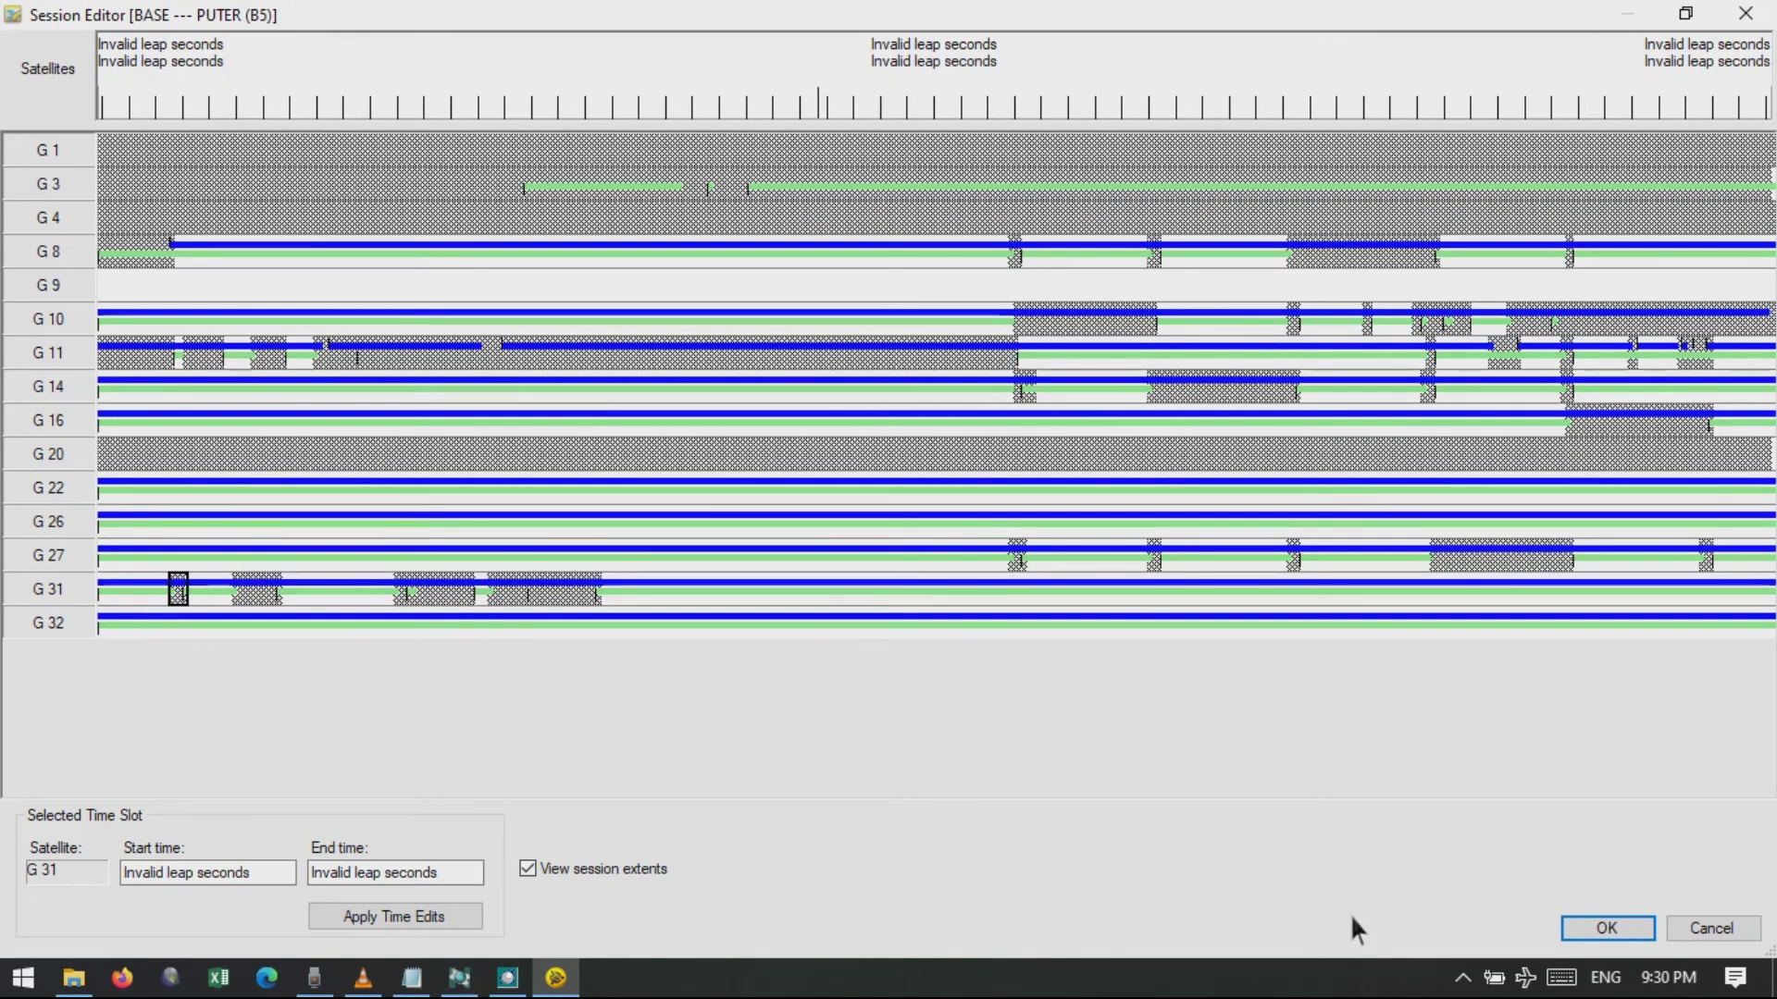
mouse_move(107, 292)
left_mouse_down()
mouse_move(1665, 281)
mouse_move(1669, 326)
left_mouse_up()
left_click(1607, 929)
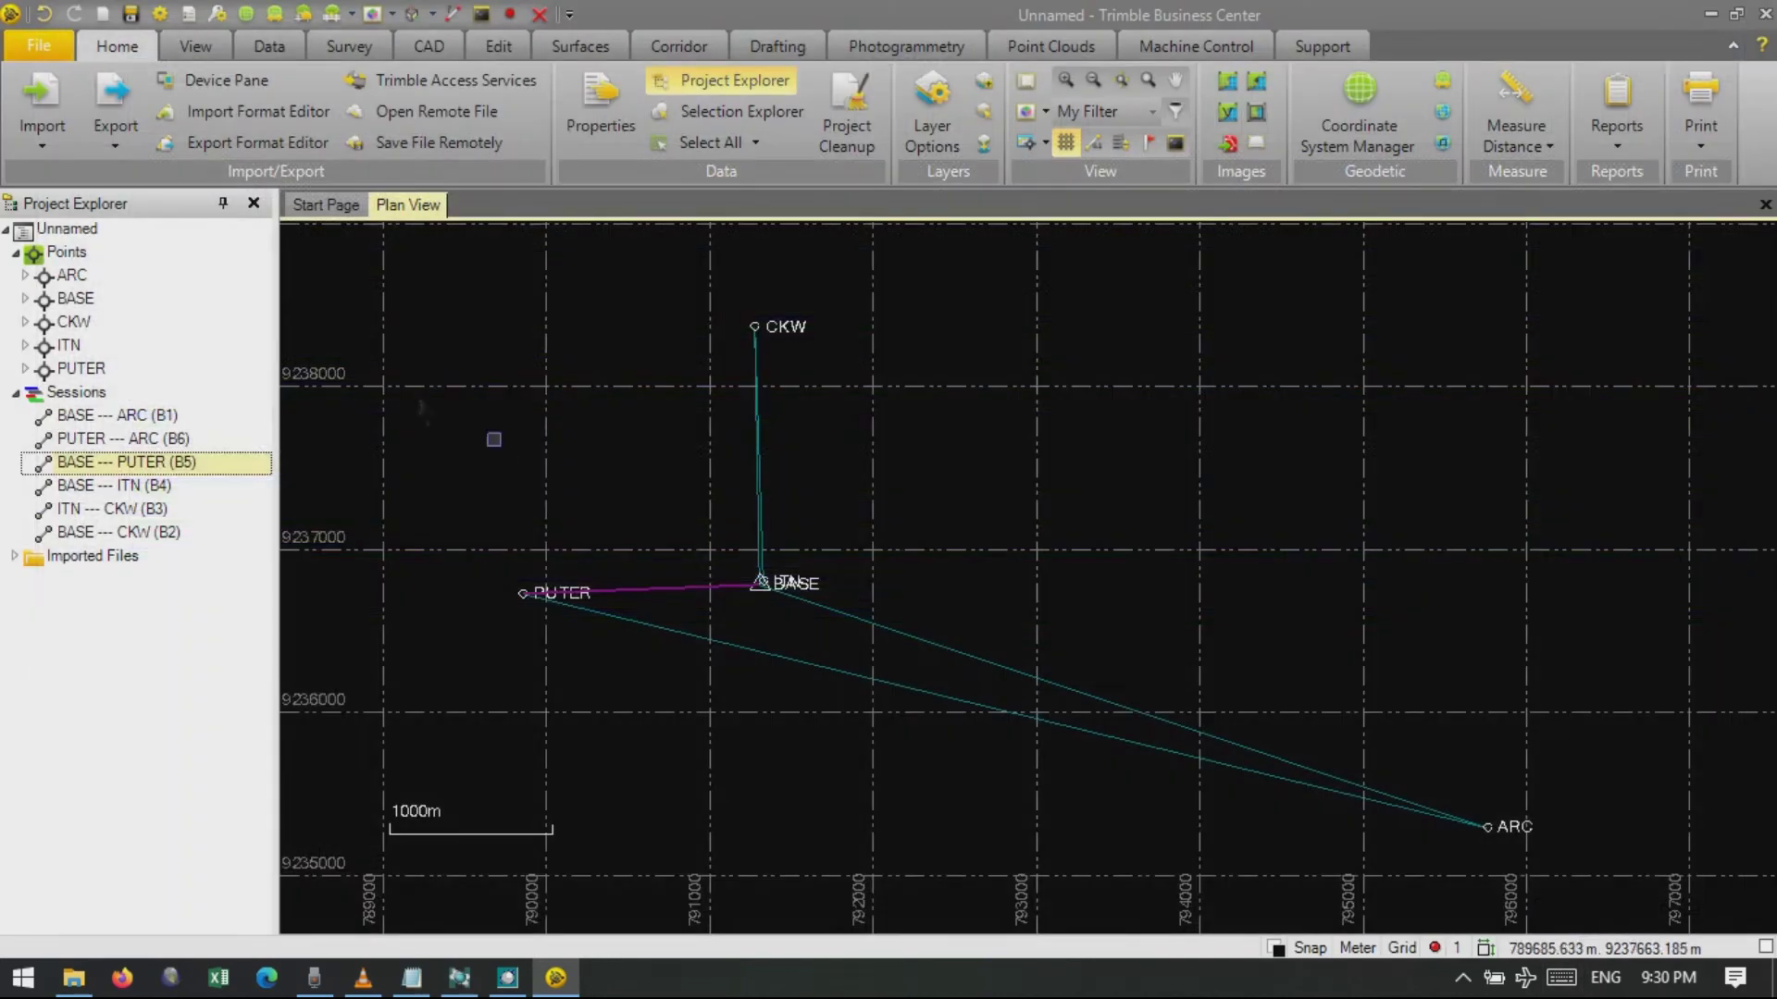
Edit the BASE–ITN (B4) session, excluding satellite G 1's unmatched stretch, all of G 4 and G 8's opening gap.
right_click(109, 487)
left_click(154, 542)
left_click(881, 85)
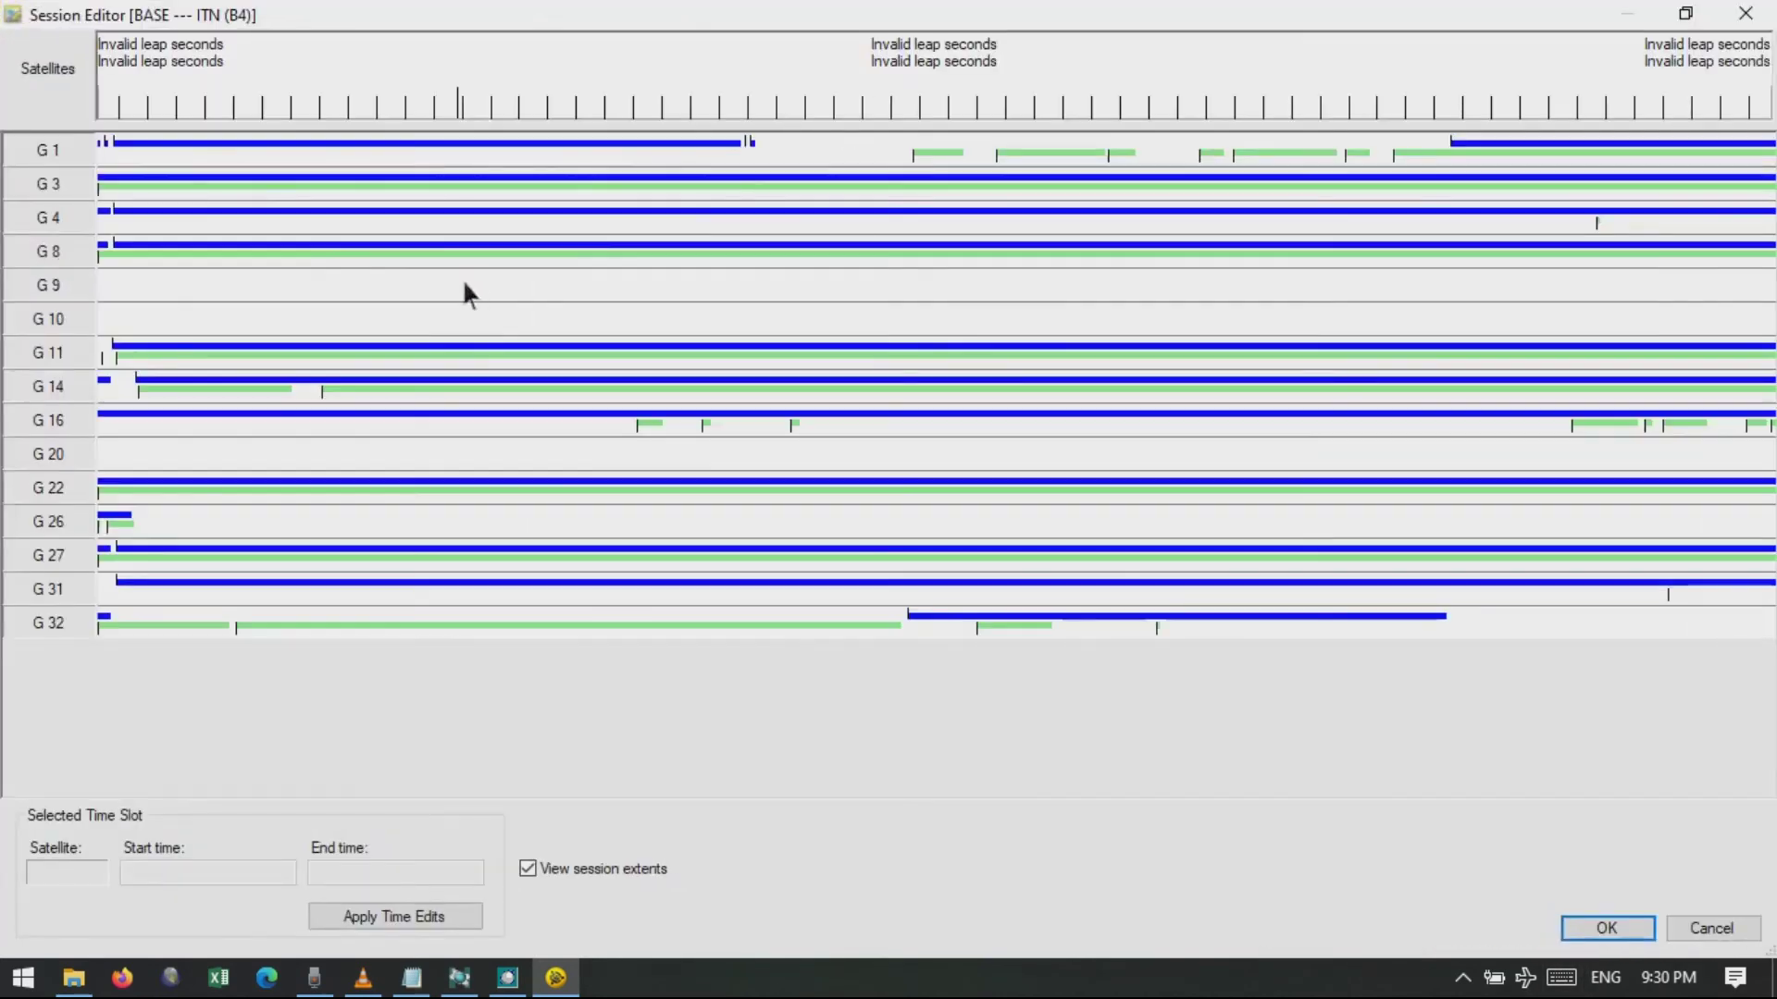
left_click_drag(1465, 156, 100, 156)
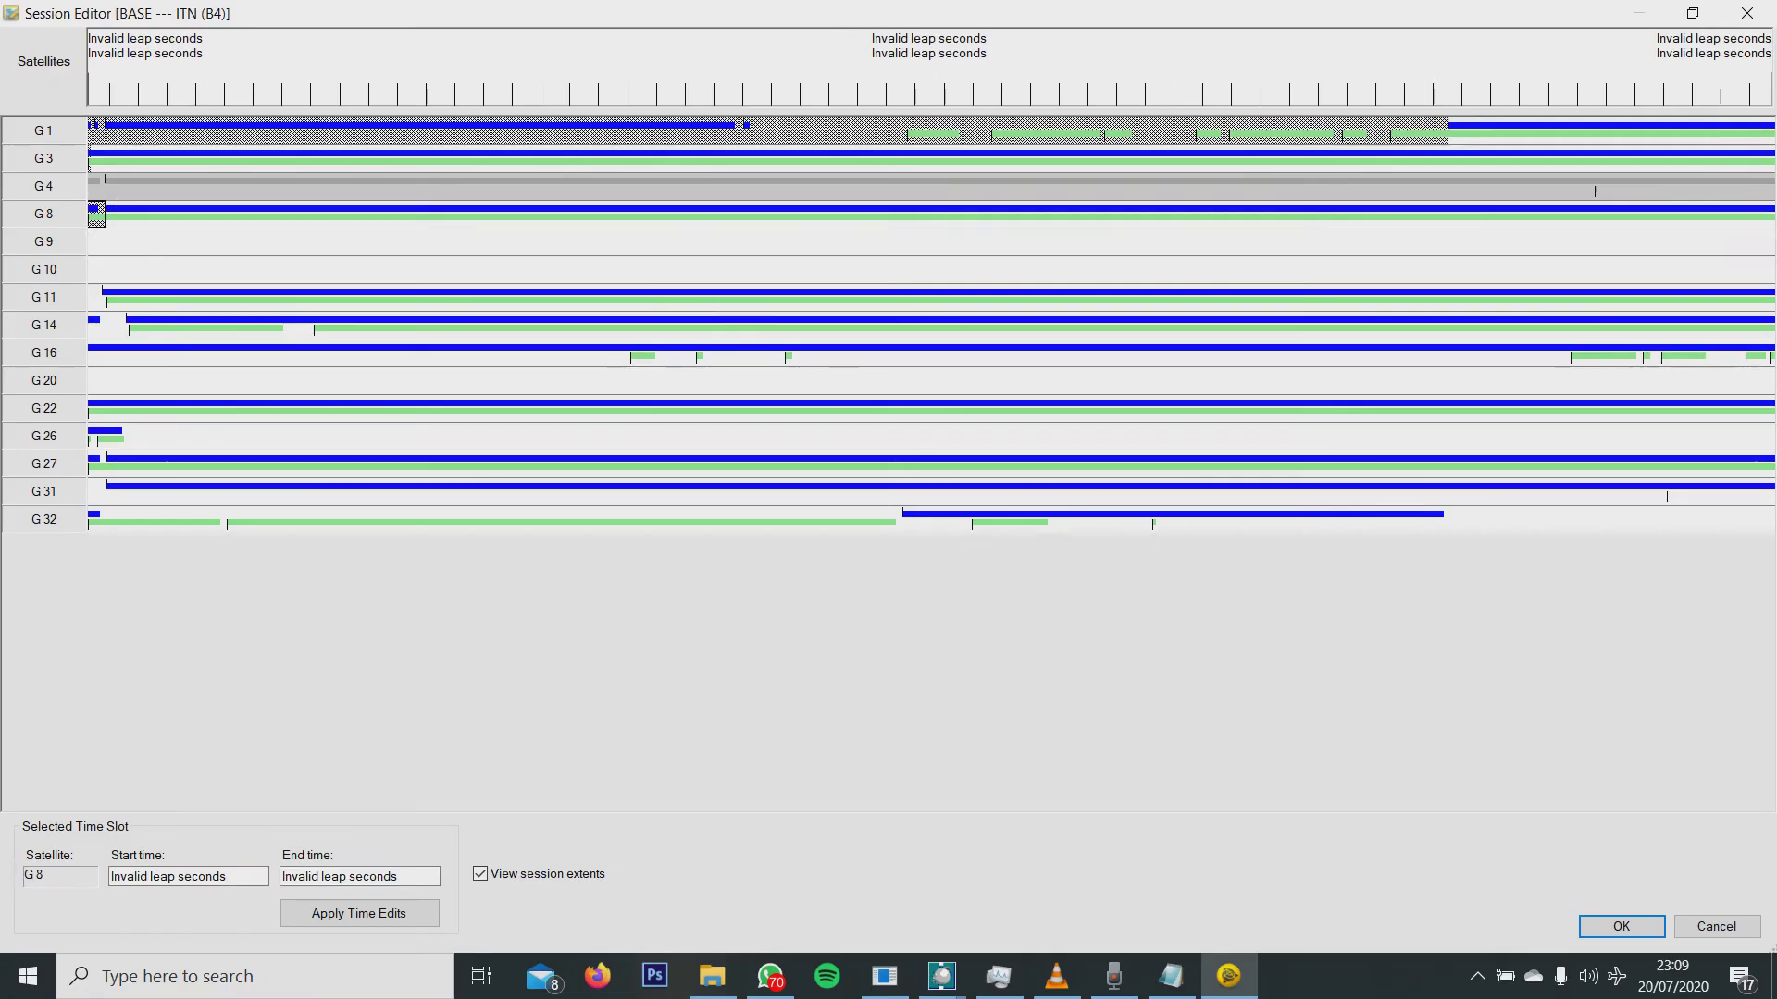
Exclude the opening gaps of satellites G 11 and G 14 and G 14's second gap from the BASE–ITN session.
left_click(99, 297)
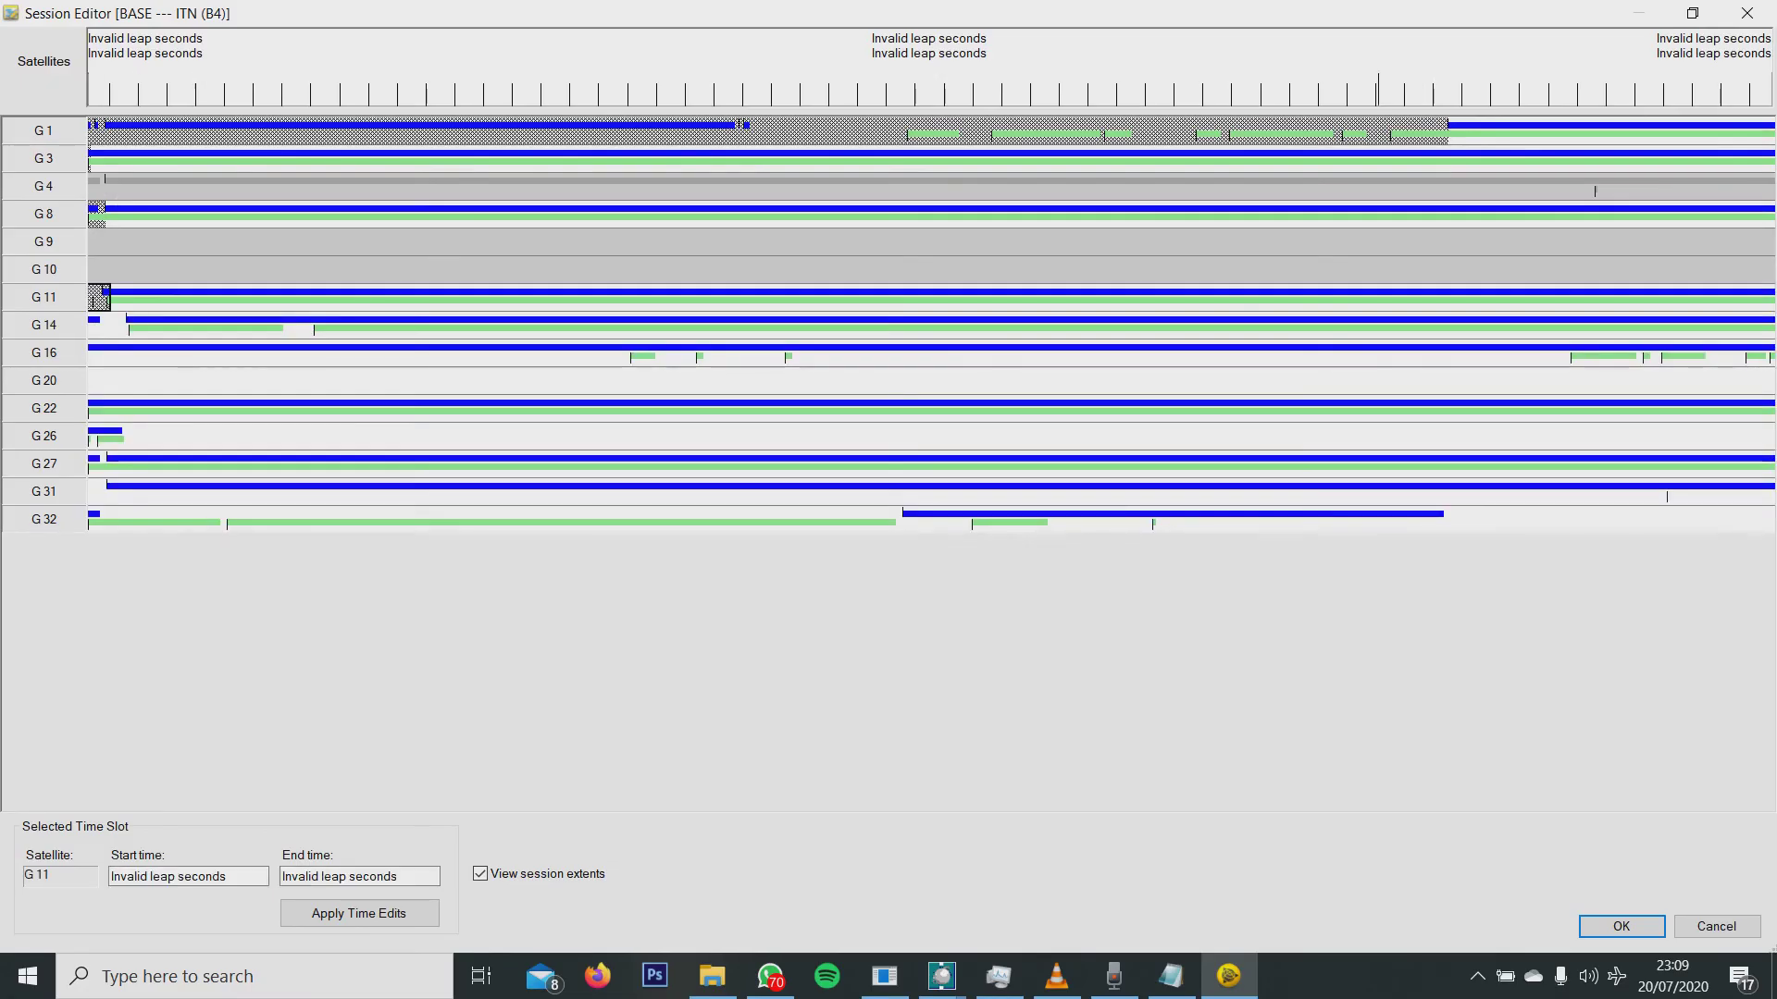
left_click(296, 325)
left_click(110, 325)
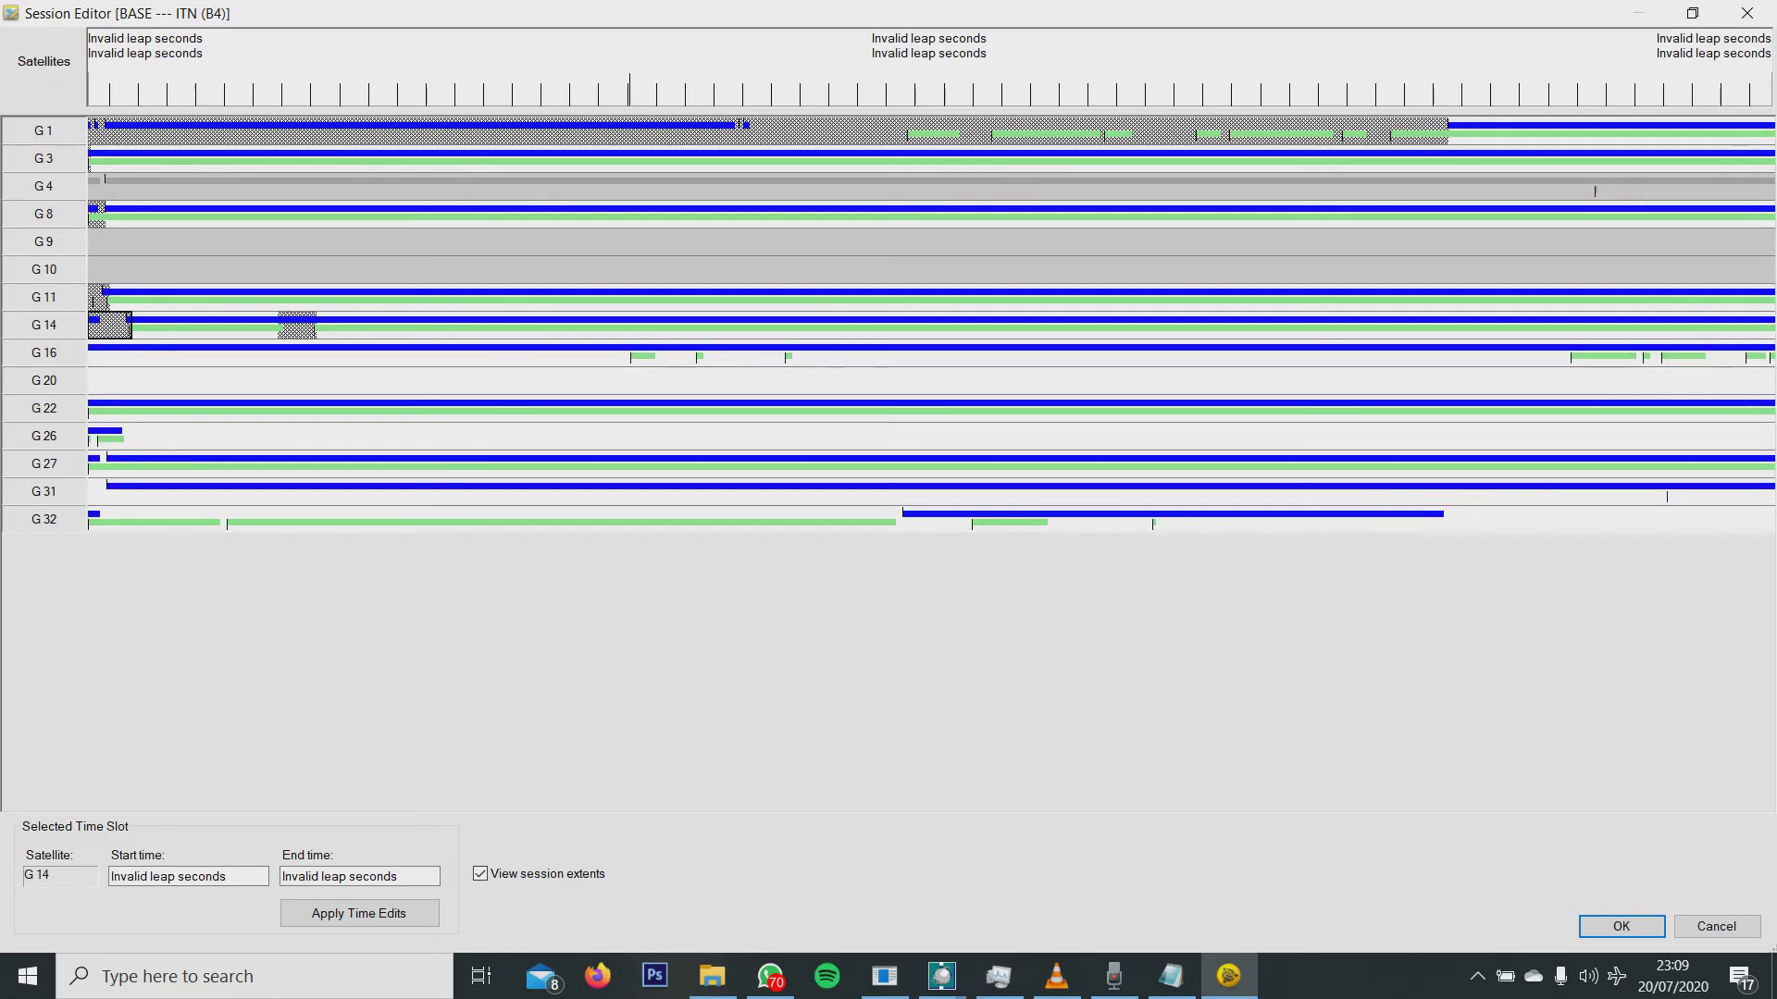
Exclude all of satellite G 16's unmatched stretches from the BASE–ITN session and disable G 20.
left_click(142, 353)
left_click(684, 353)
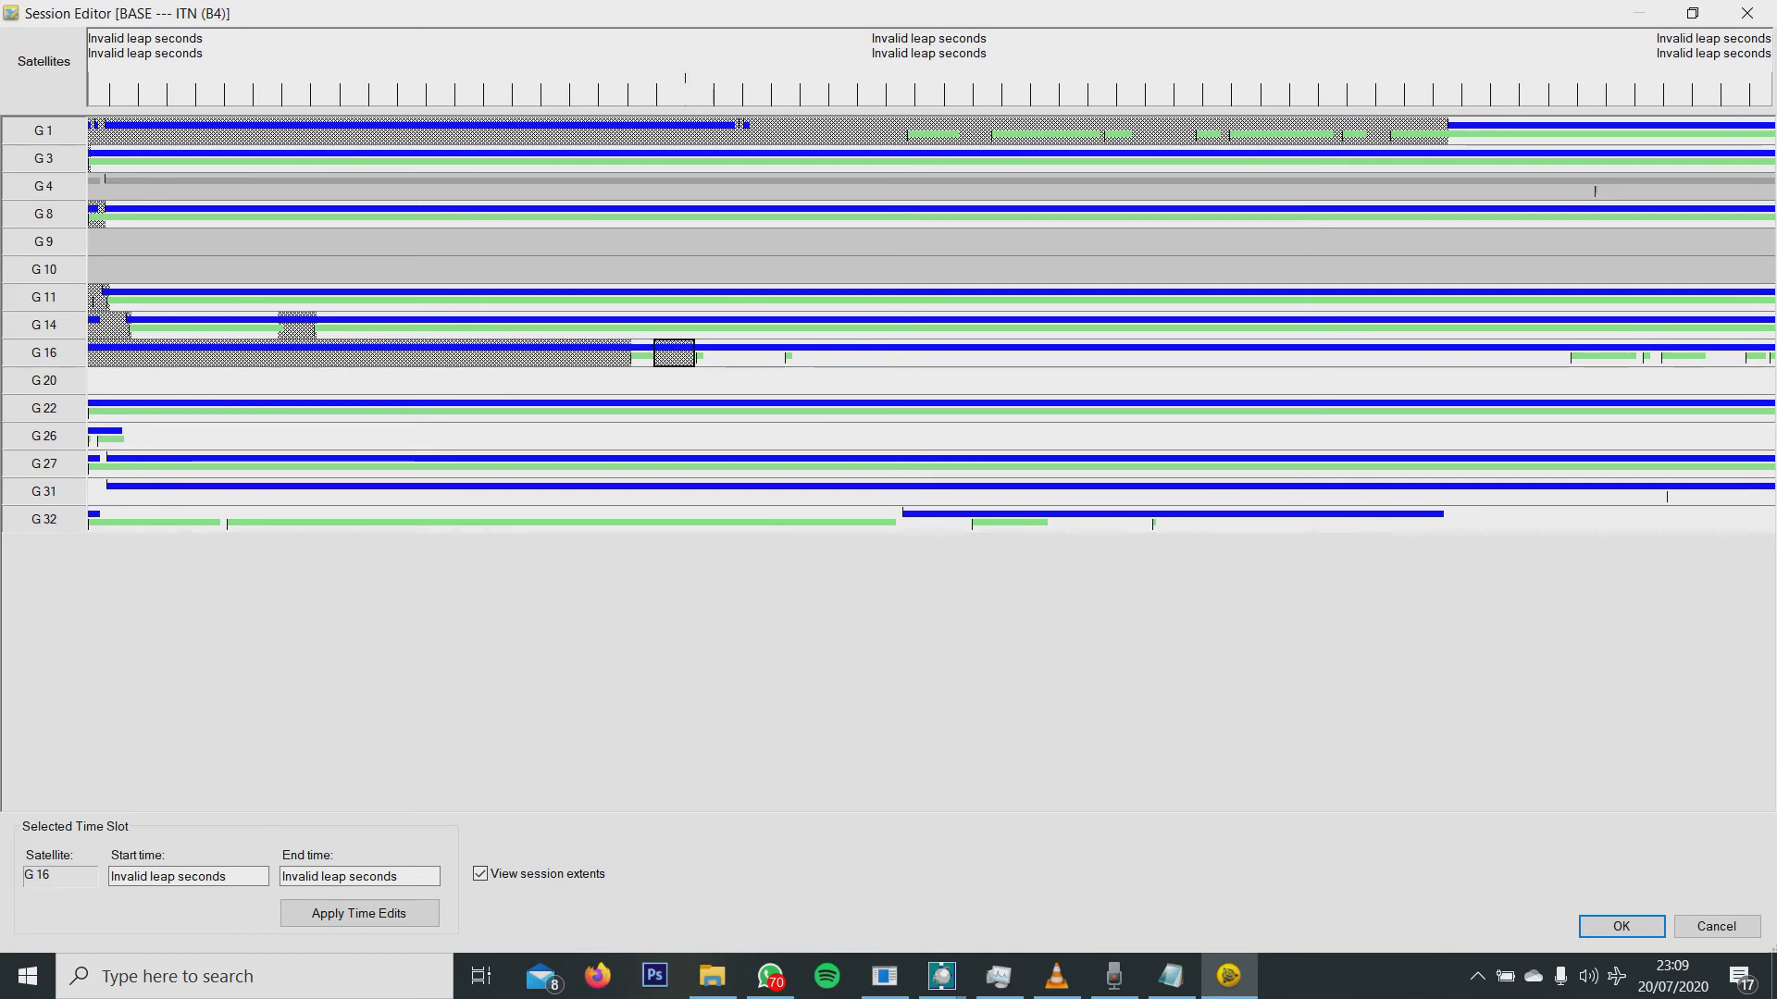
left_click_drag(699, 356, 1768, 361)
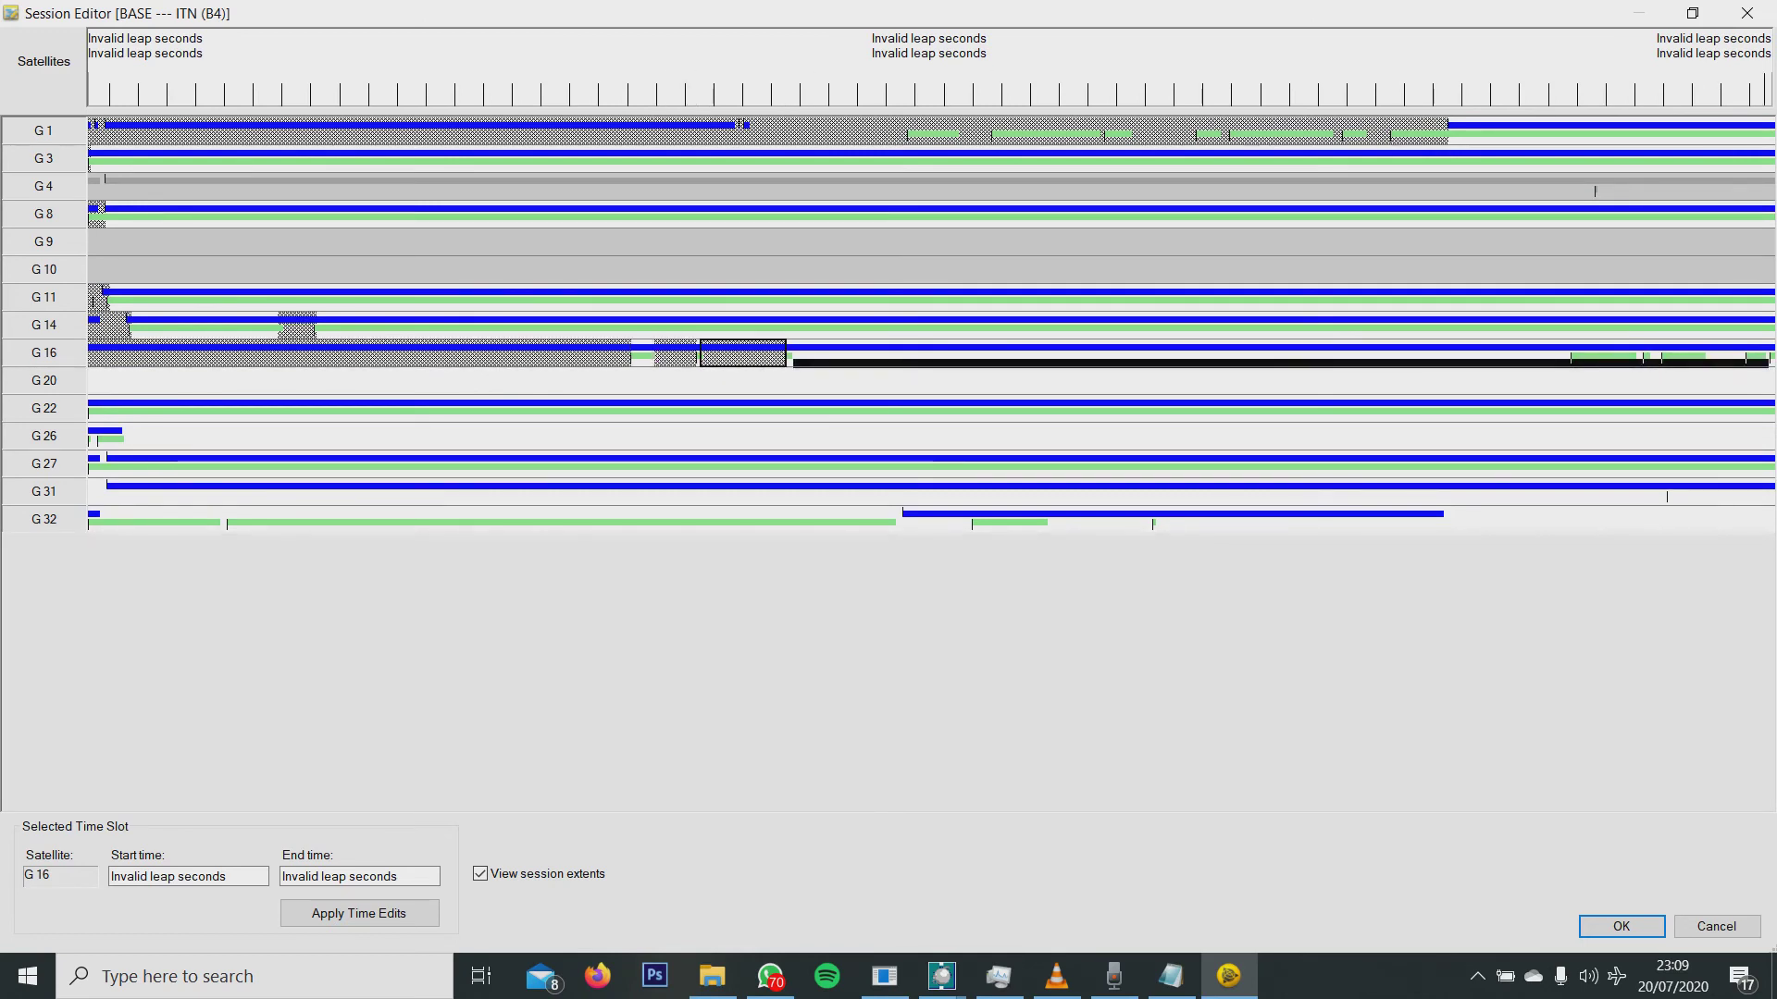
left_click(1647, 352)
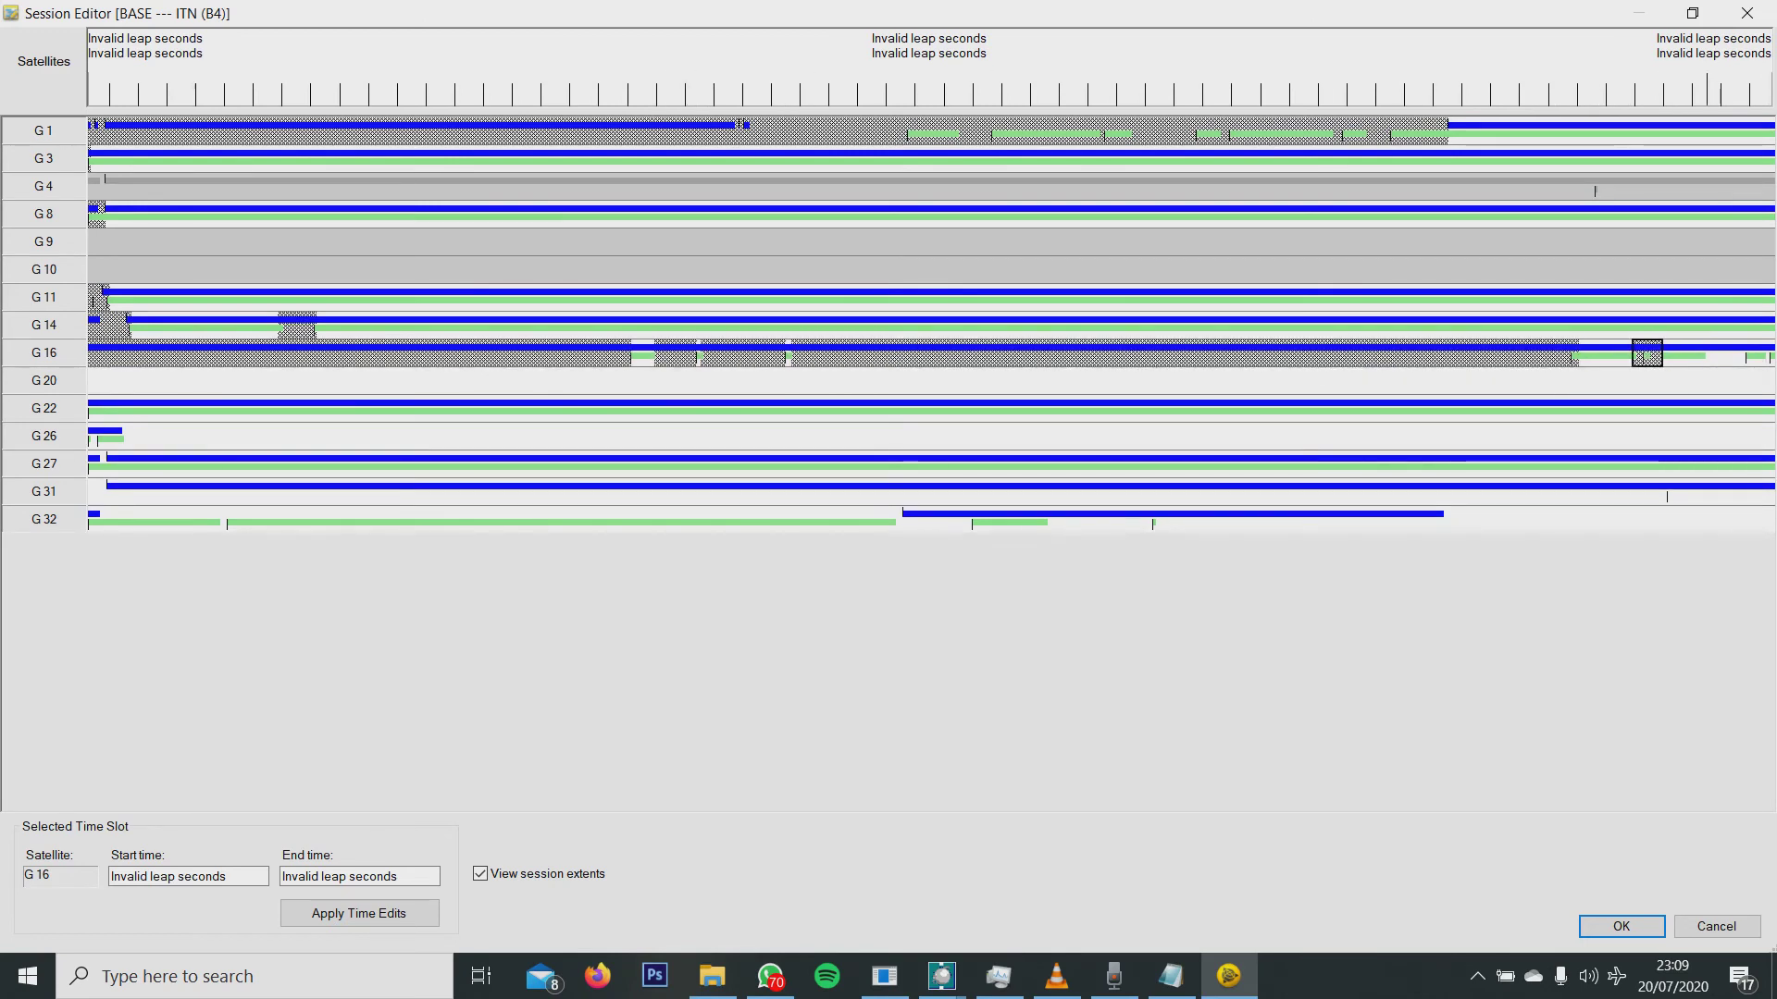
left_click(1721, 355)
left_click(1763, 357)
key("Delete")
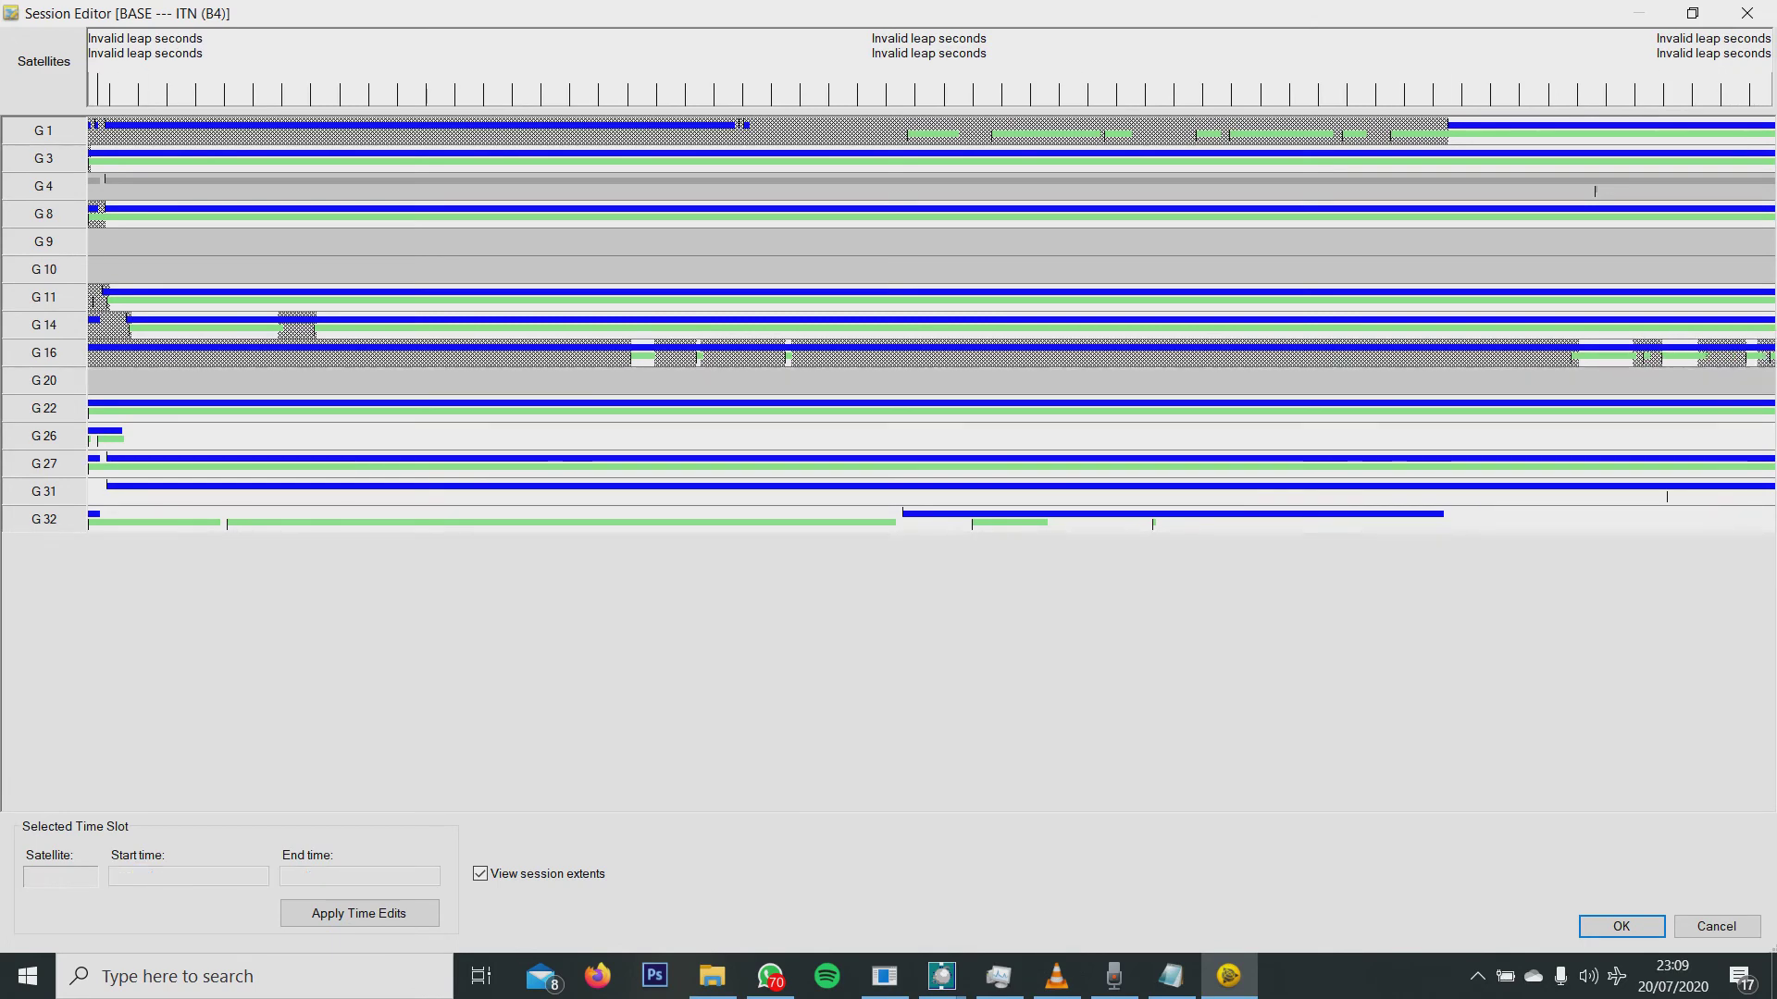
Exclude the unmatched stretches of satellites G 26, G 27 and G 32 from the BASE–ITN session and disable G 31.
left_click(93, 435)
left_click_drag(200, 431, 1773, 433)
left_click(573, 463)
key("Delete")
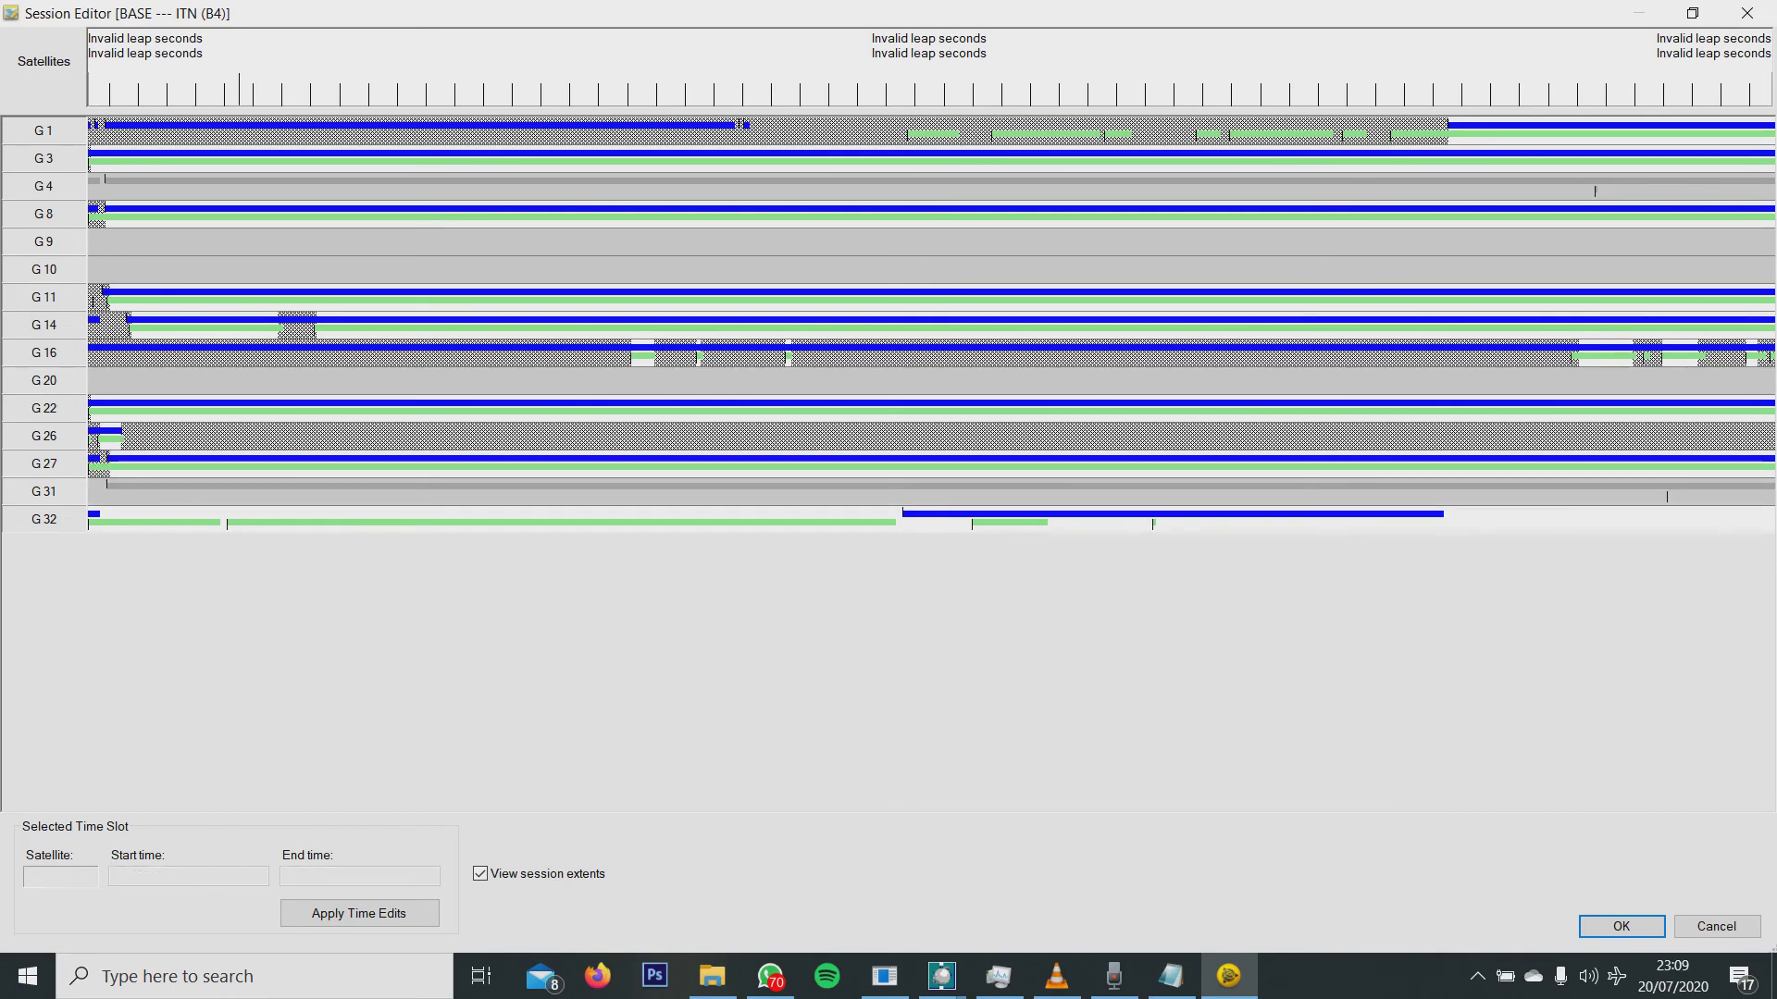
left_click_drag(975, 518, 93, 518)
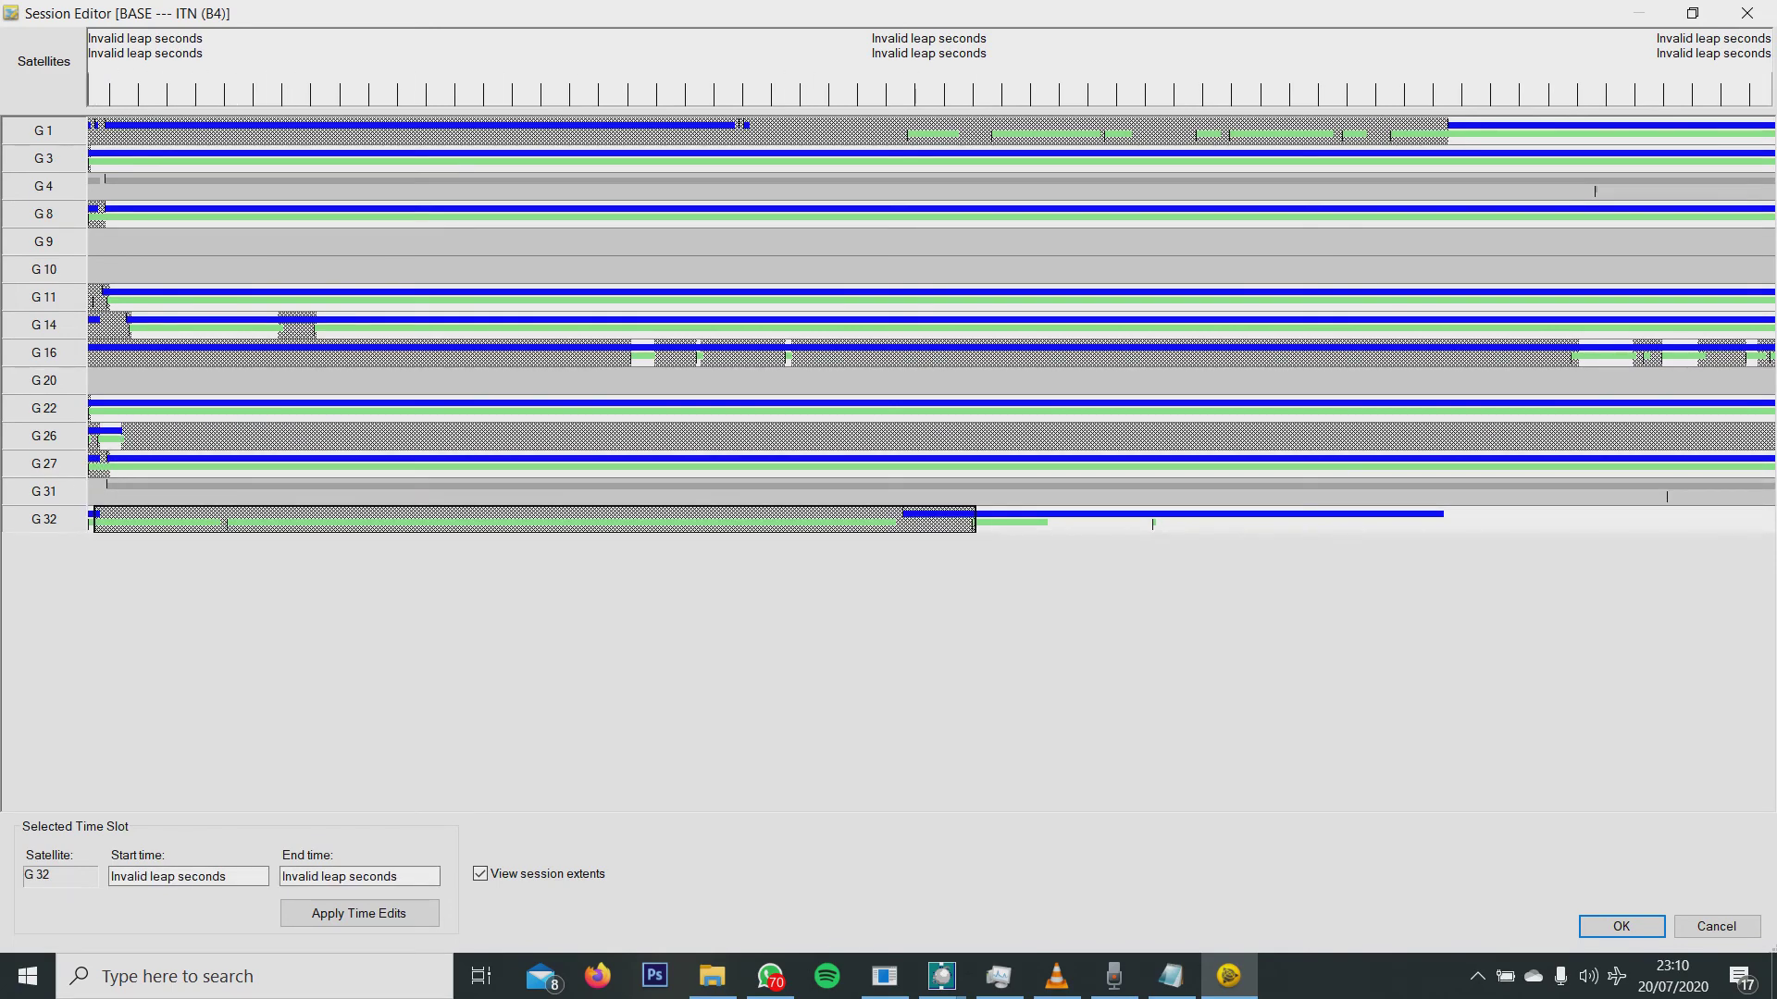
left_click_drag(1044, 518, 1772, 518)
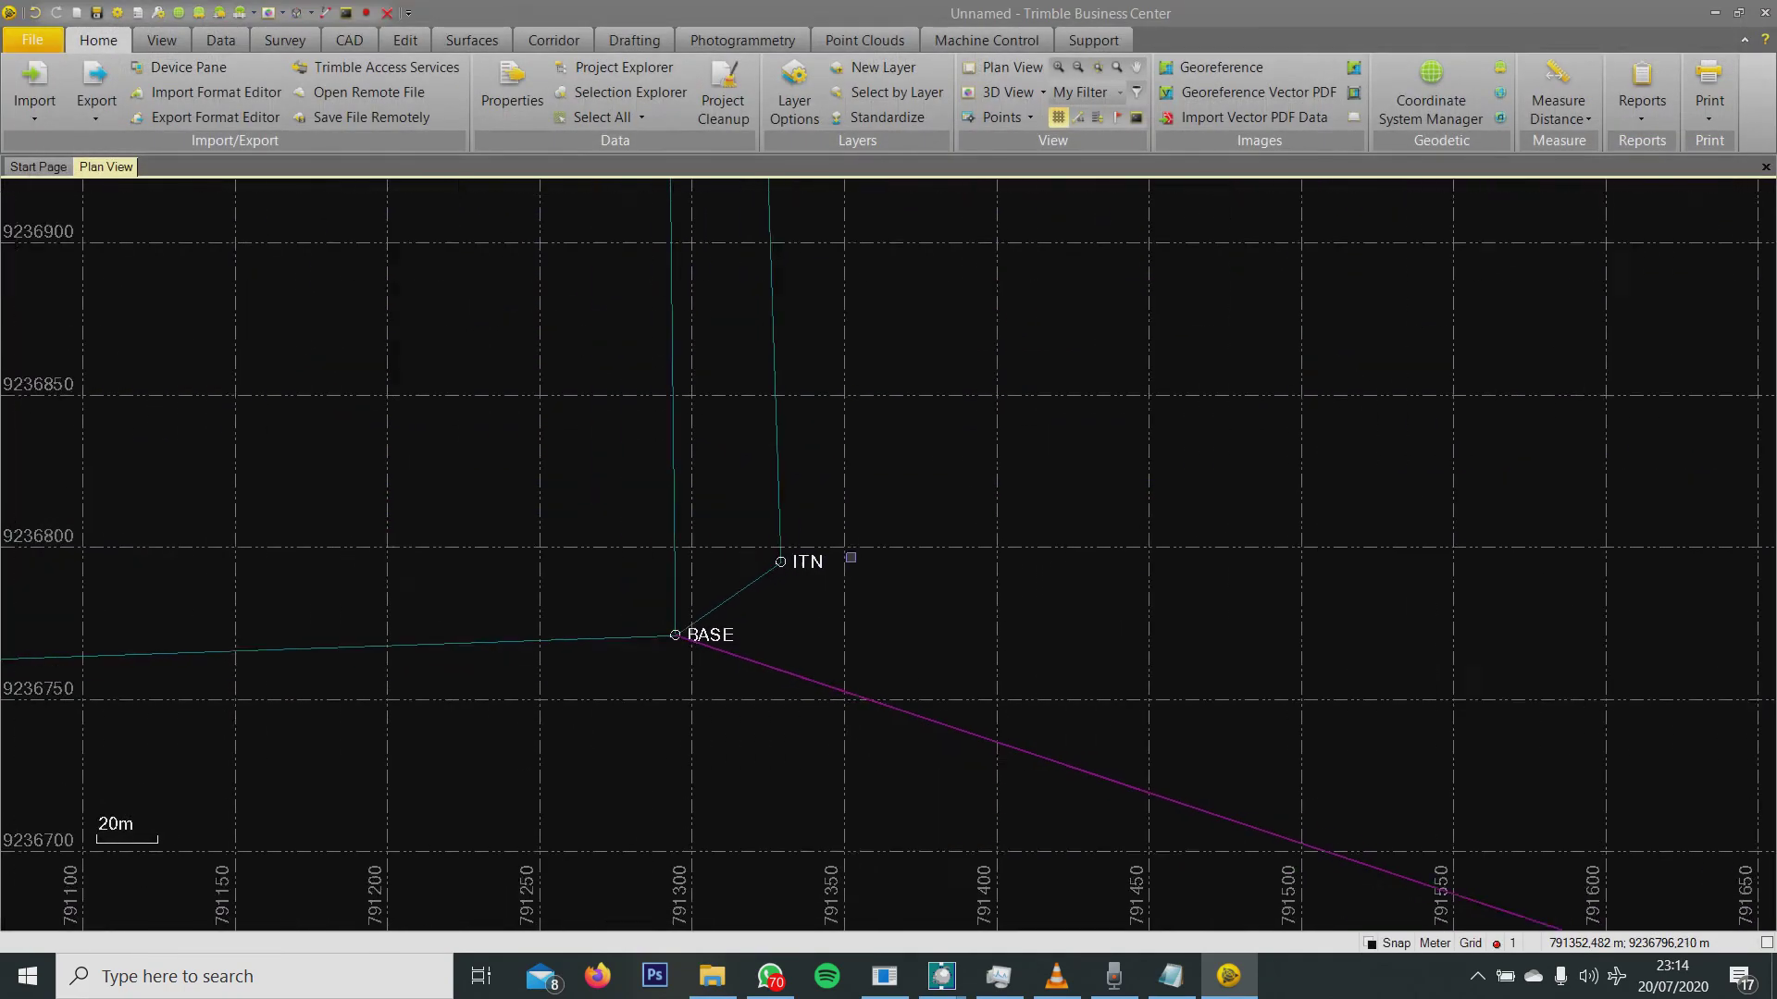
Select the four baselines from BASE to ARC, PUTER, ITN and CKW in the plan view.
scroll(851, 558, "down", 5)
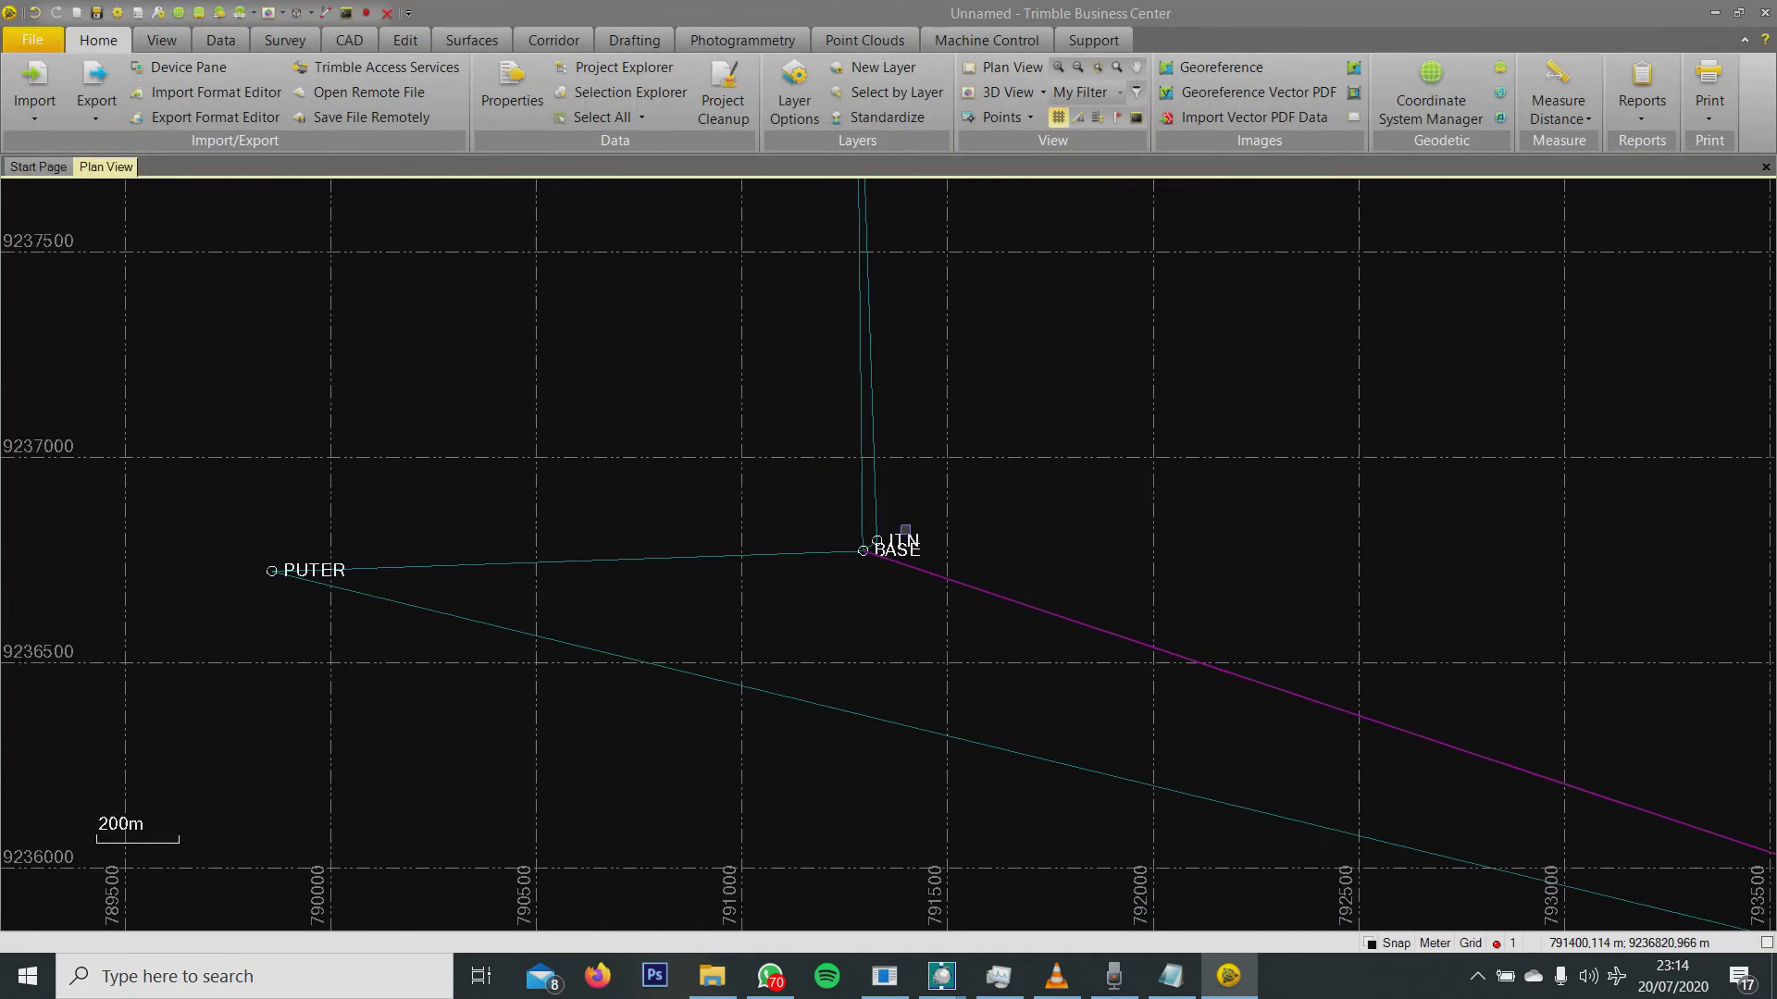
scroll(897, 530, "down", 1)
scroll(905, 531, "down", 1)
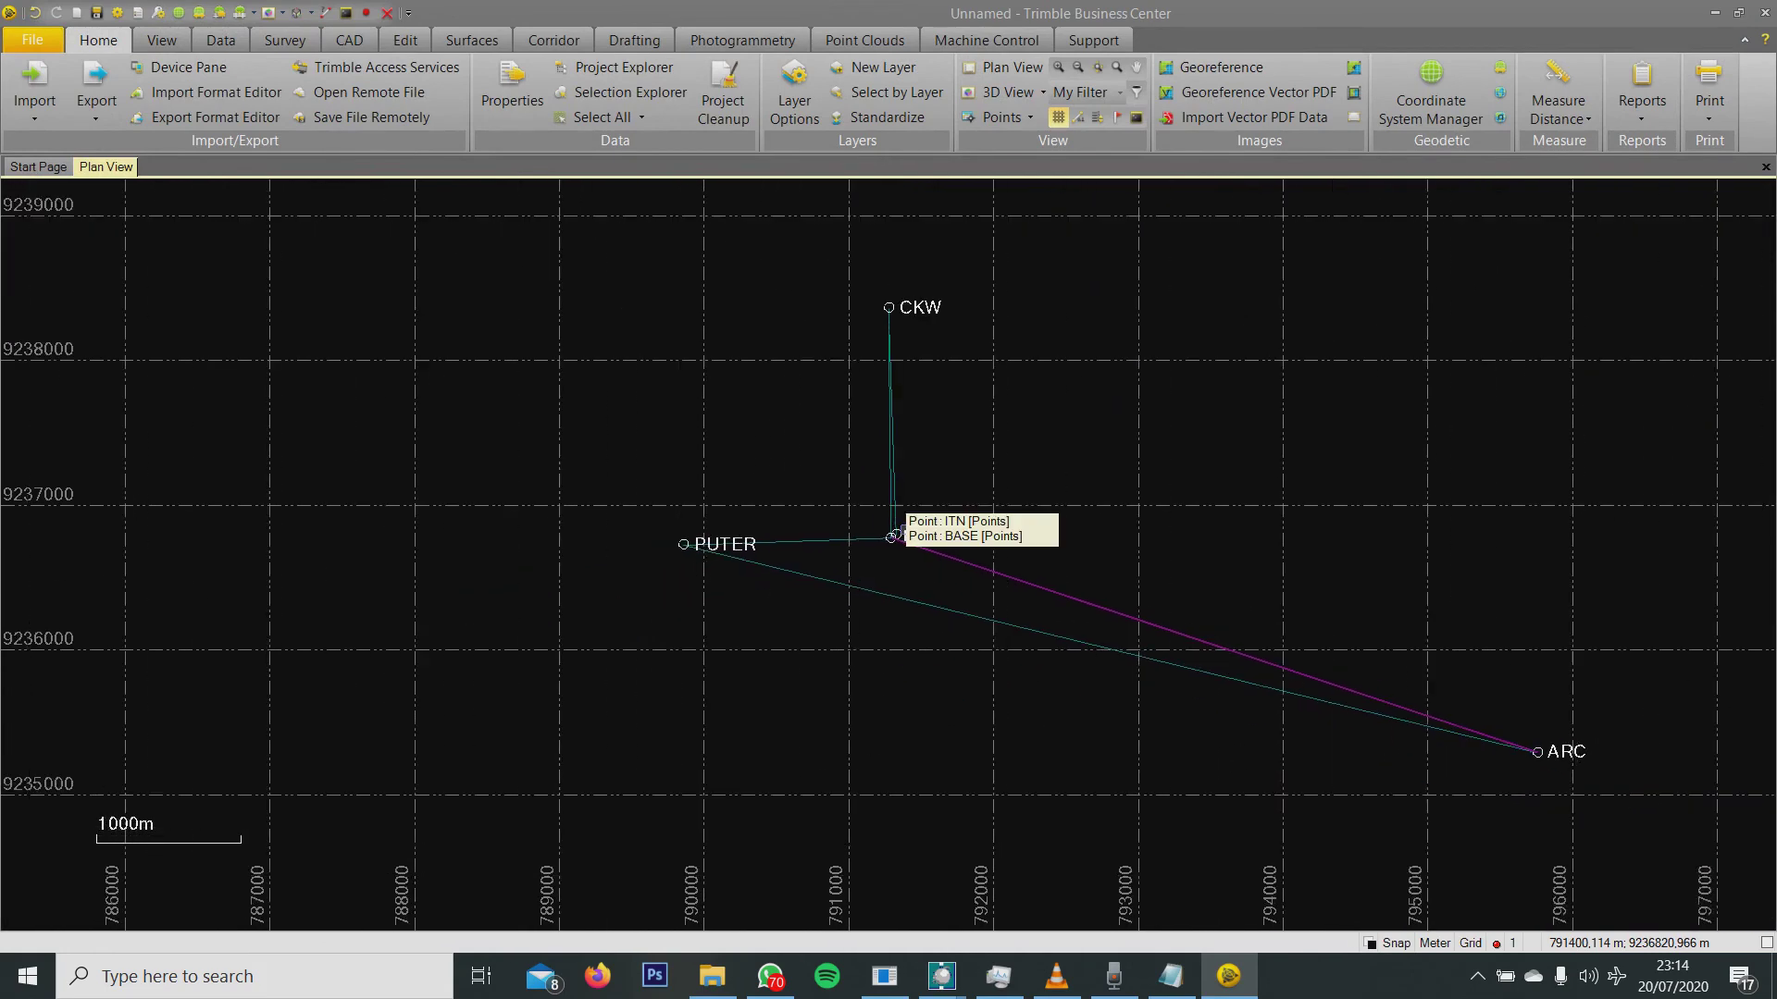
scroll(896, 535, "up", 3)
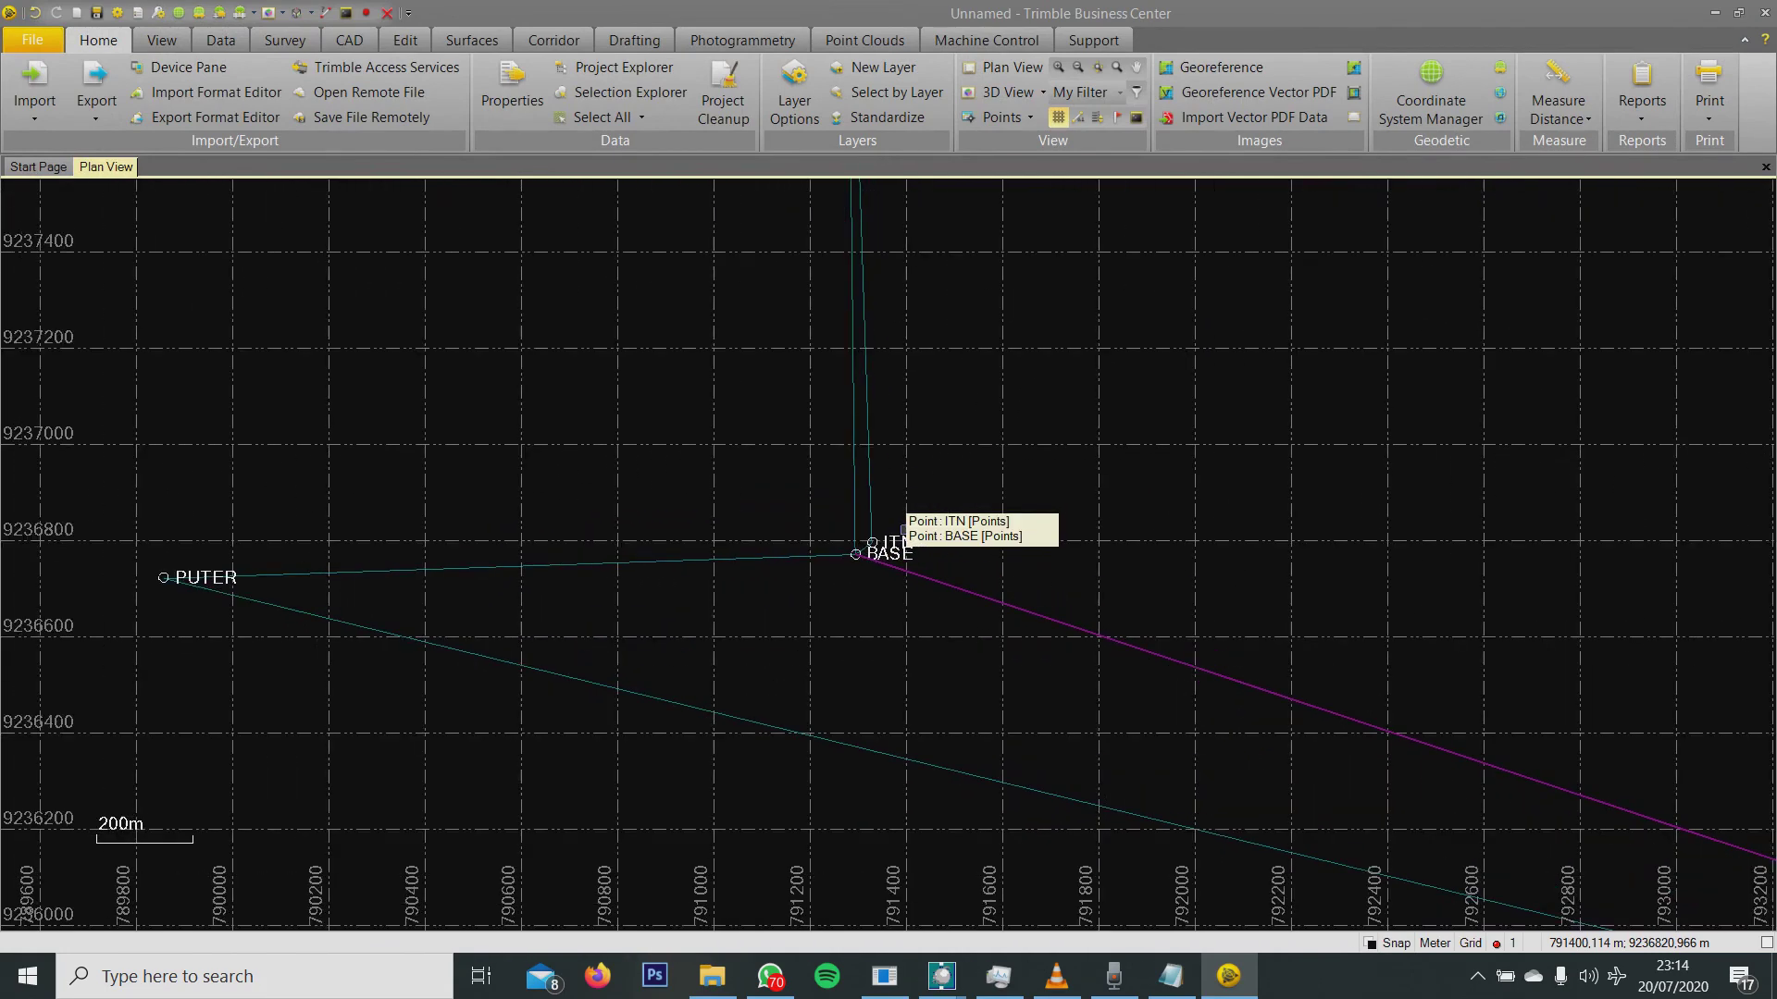
scroll(880, 546, "up", 1)
scroll(824, 534, "down", 2)
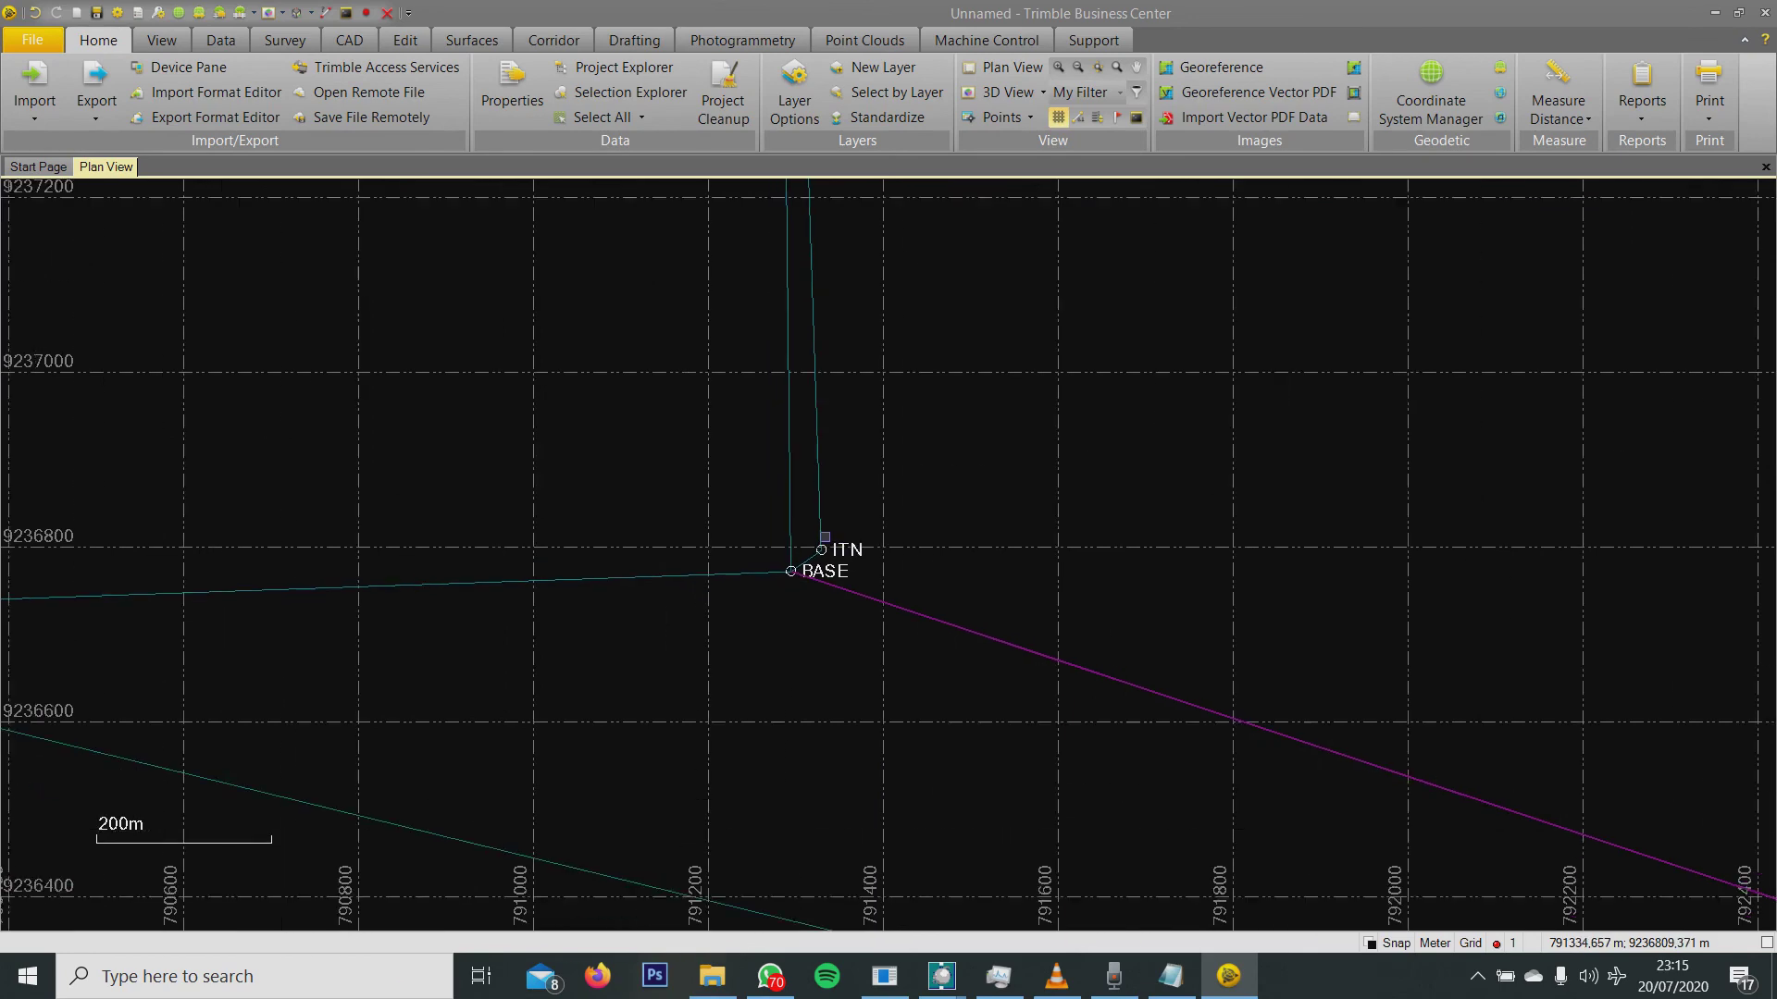
scroll(825, 534, "down", 1)
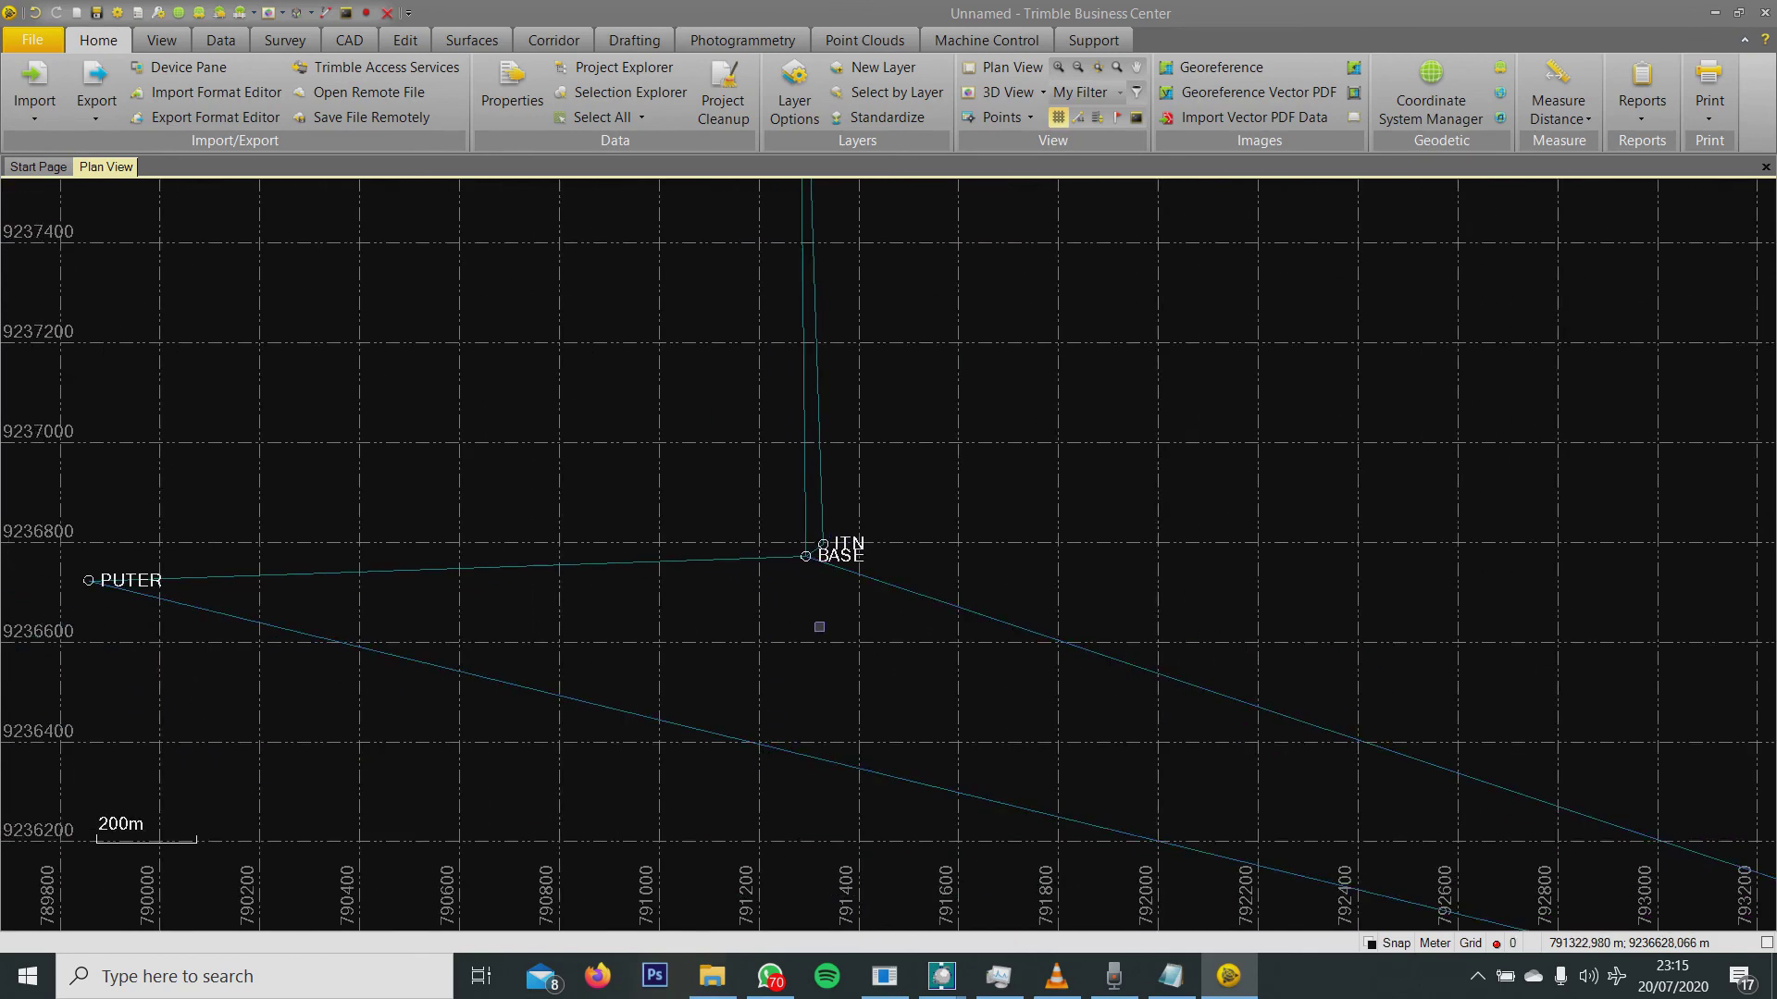
scroll(842, 564, "up", 1)
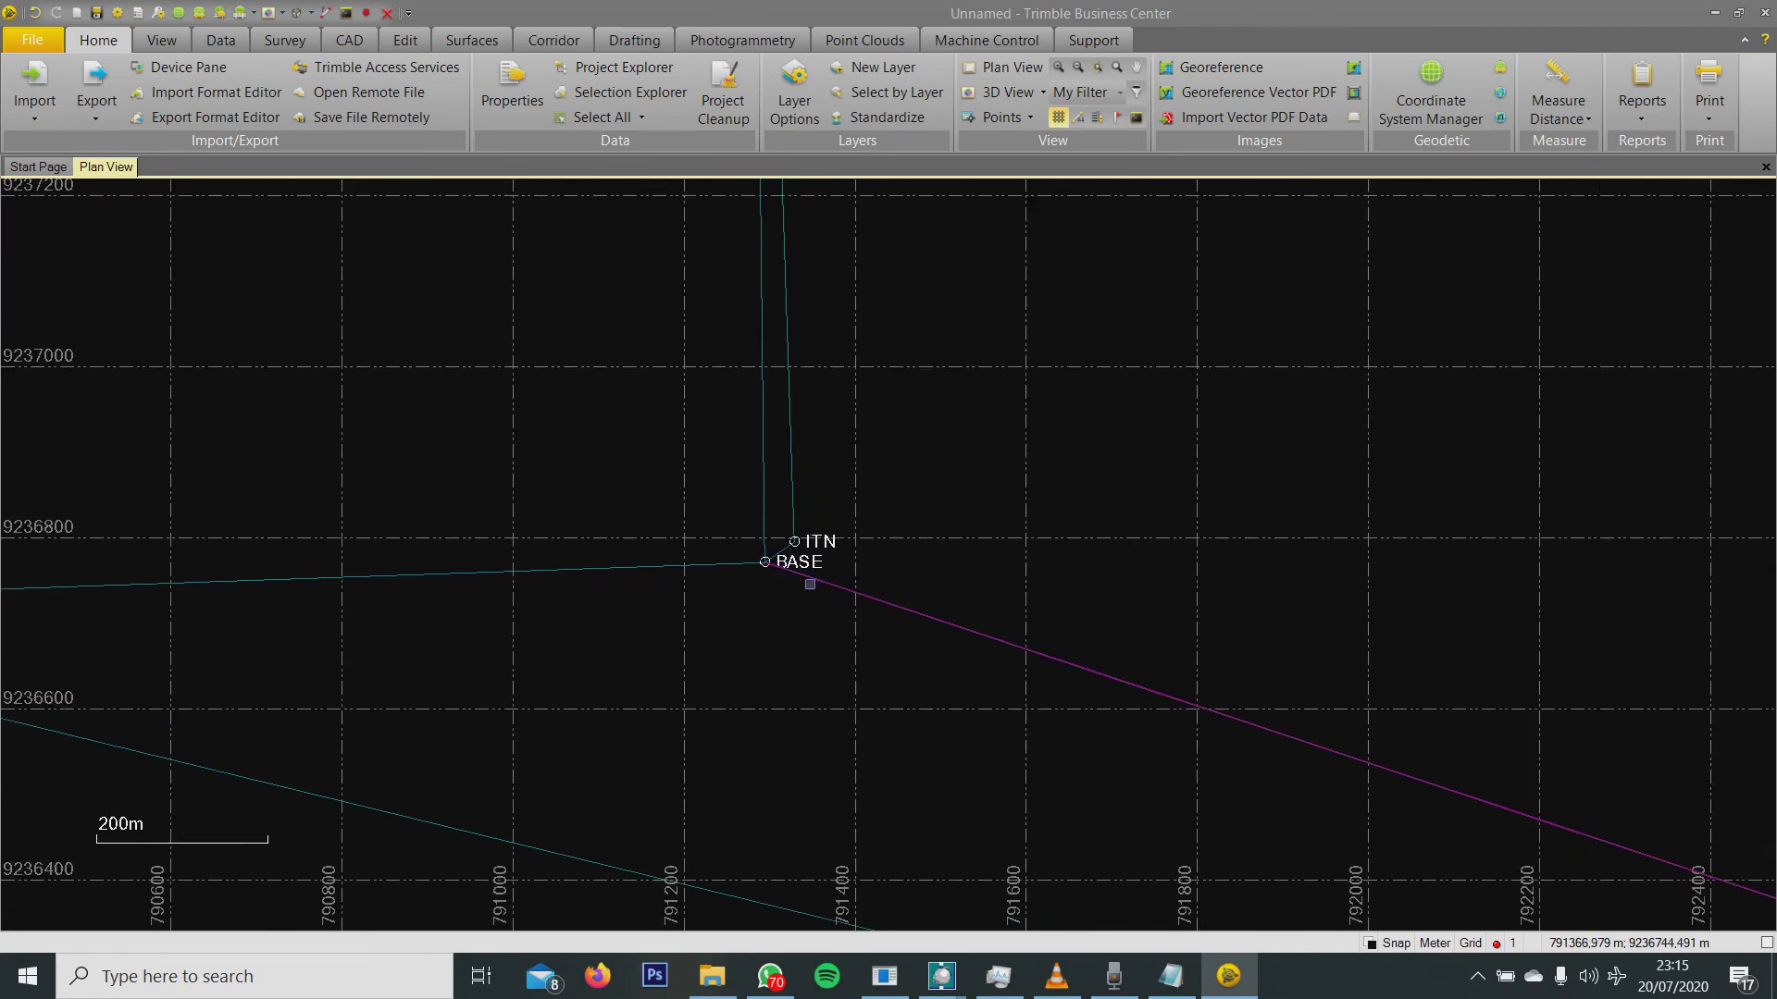
left_click(710, 566)
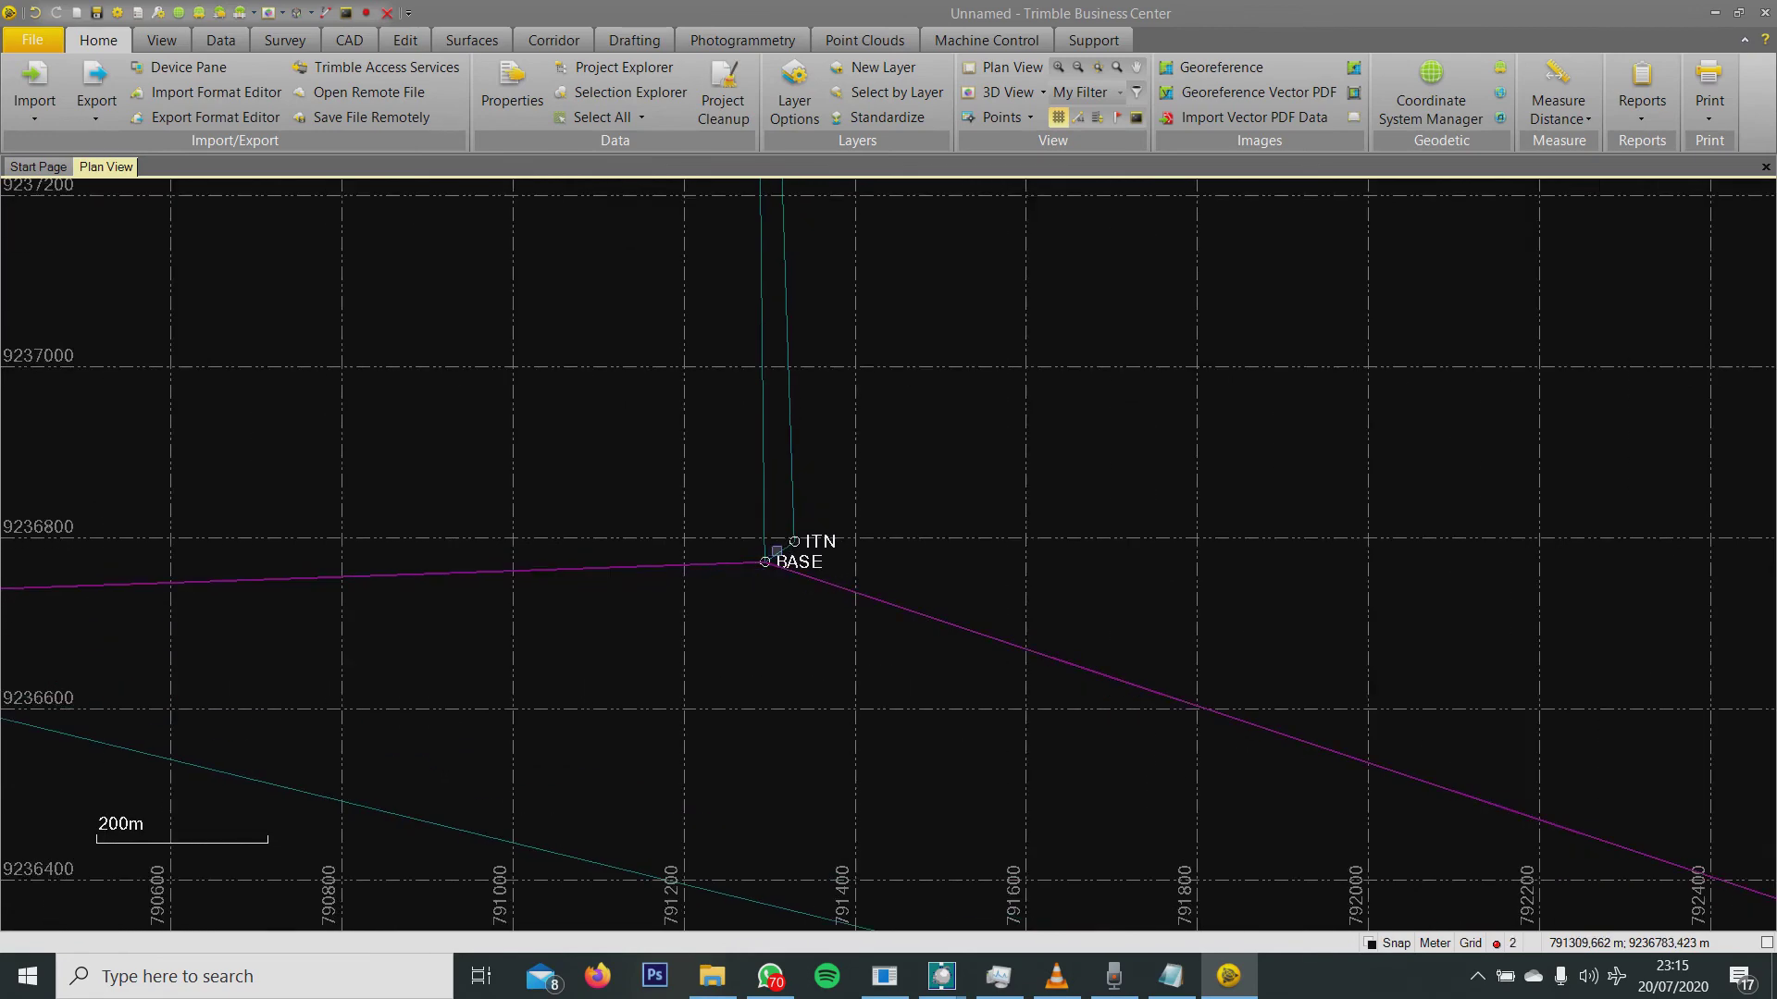
left_click(765, 524)
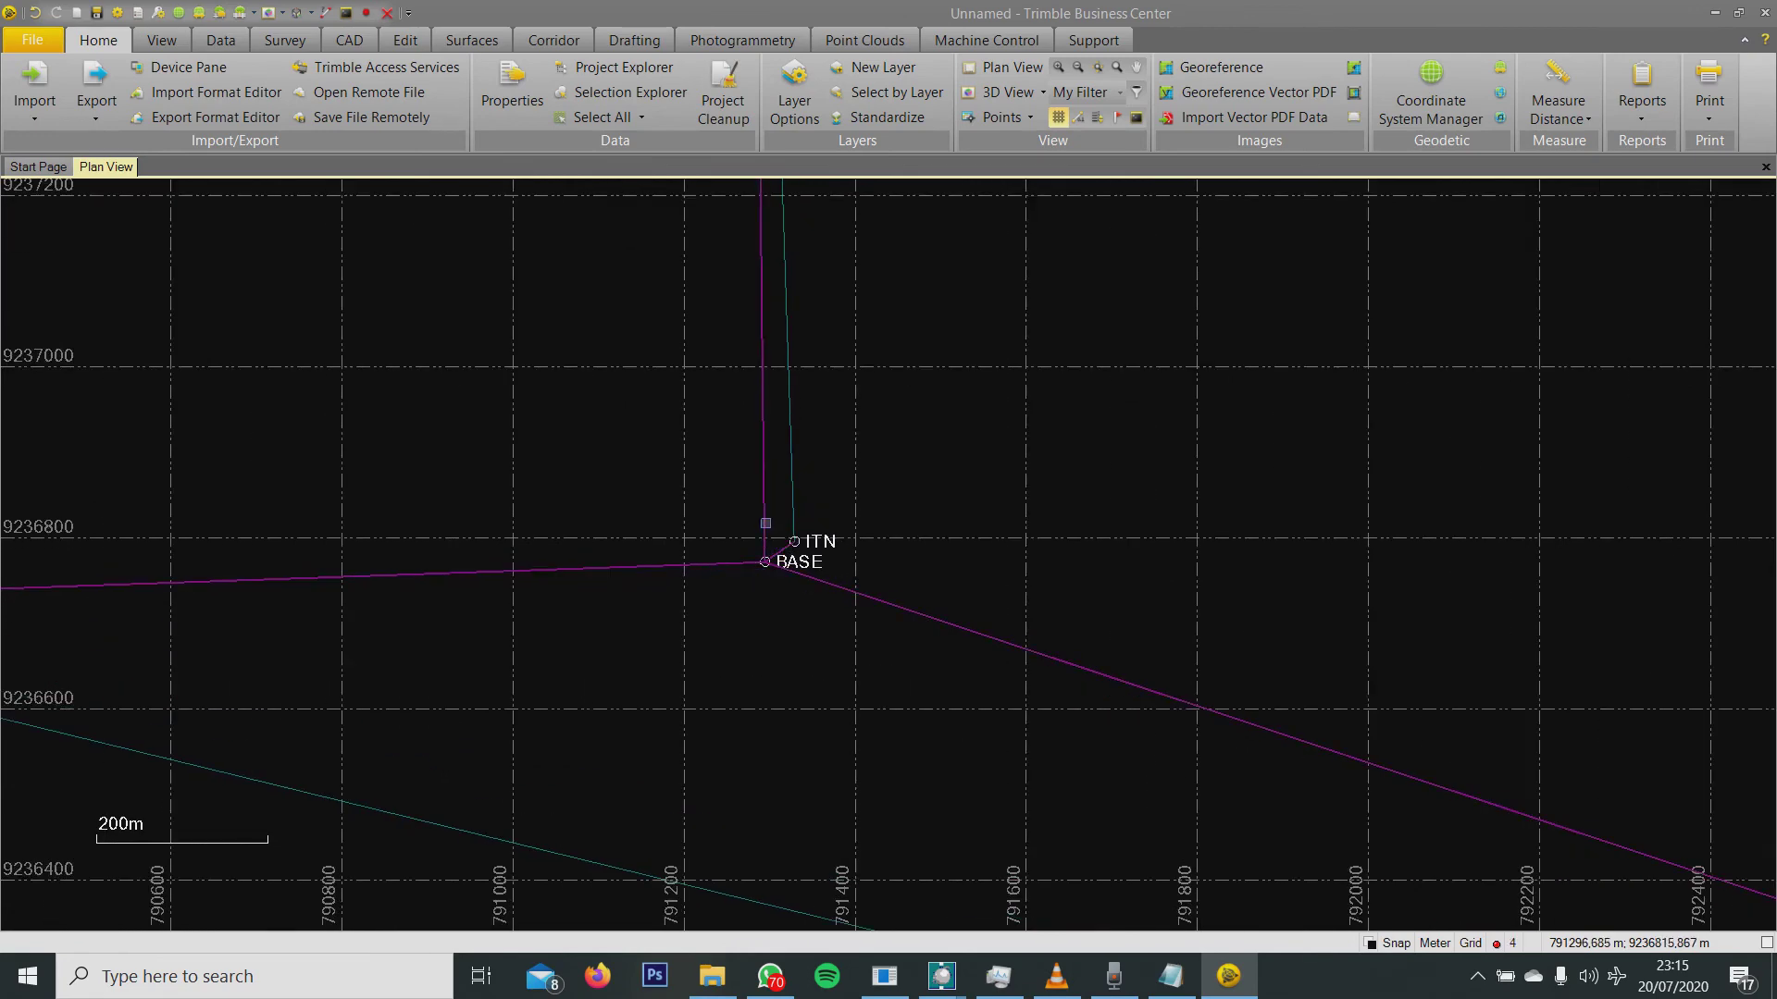
Process the selected baselines despite the unresolved computation errors and save all four results.
right_click(766, 524)
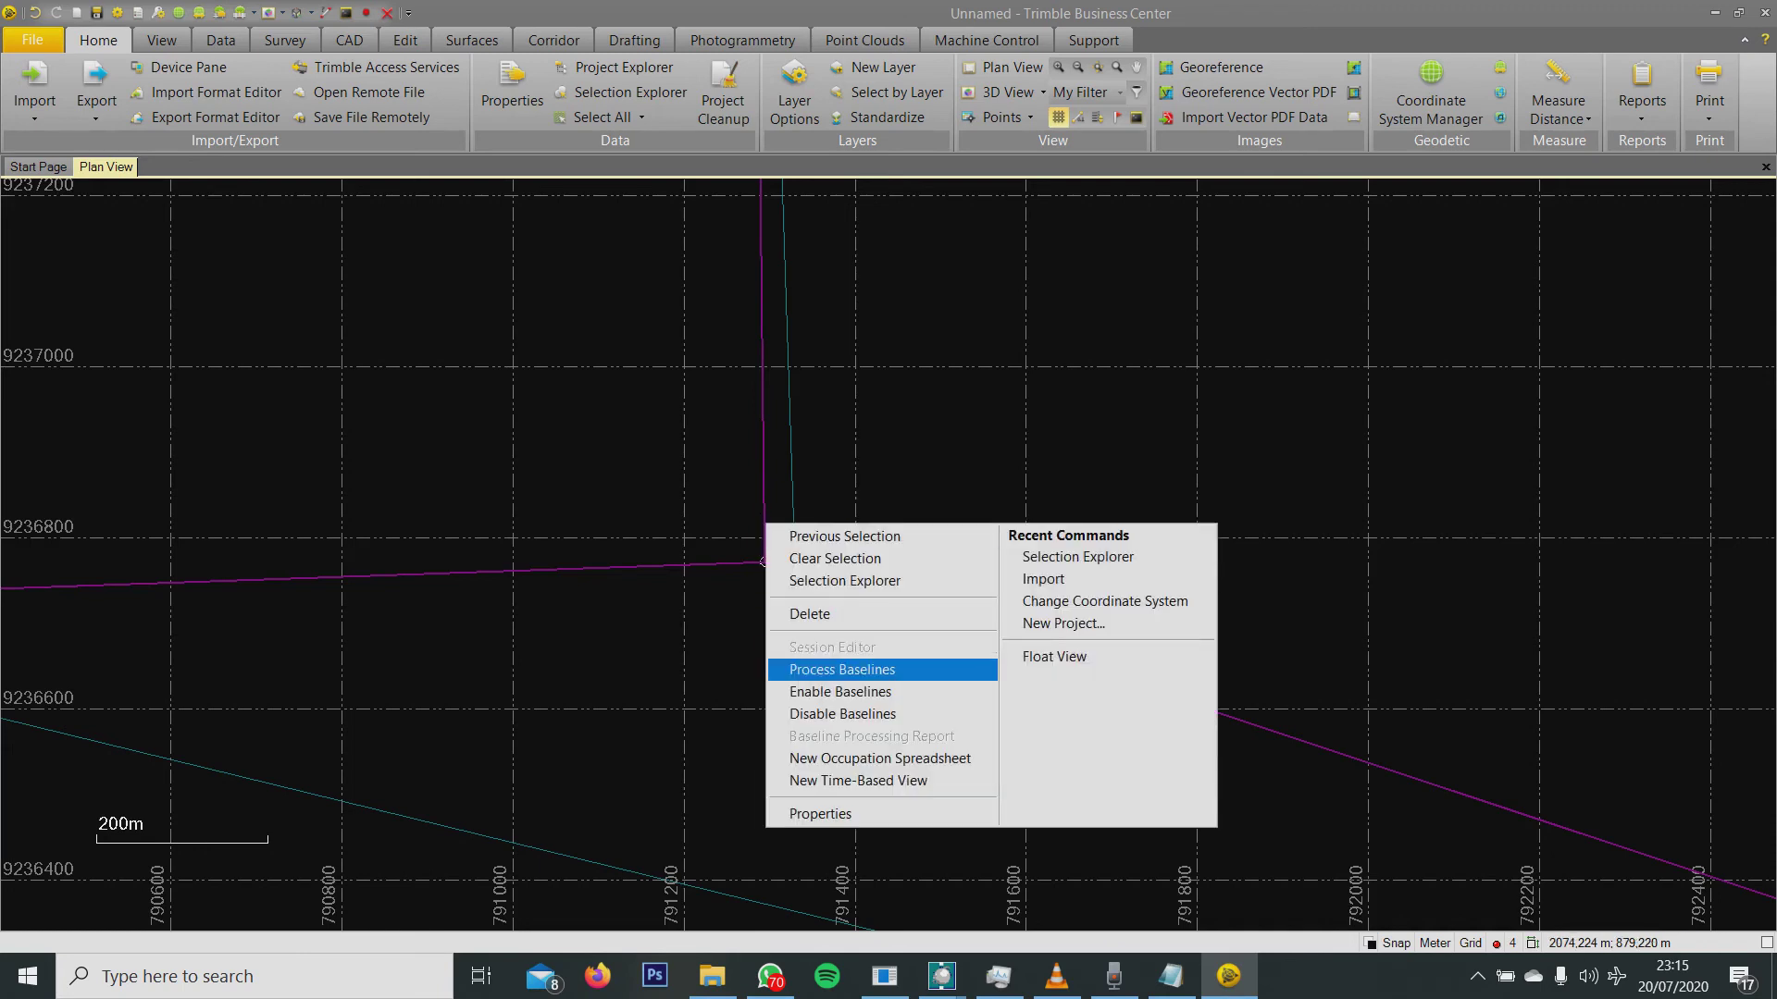
left_click(842, 669)
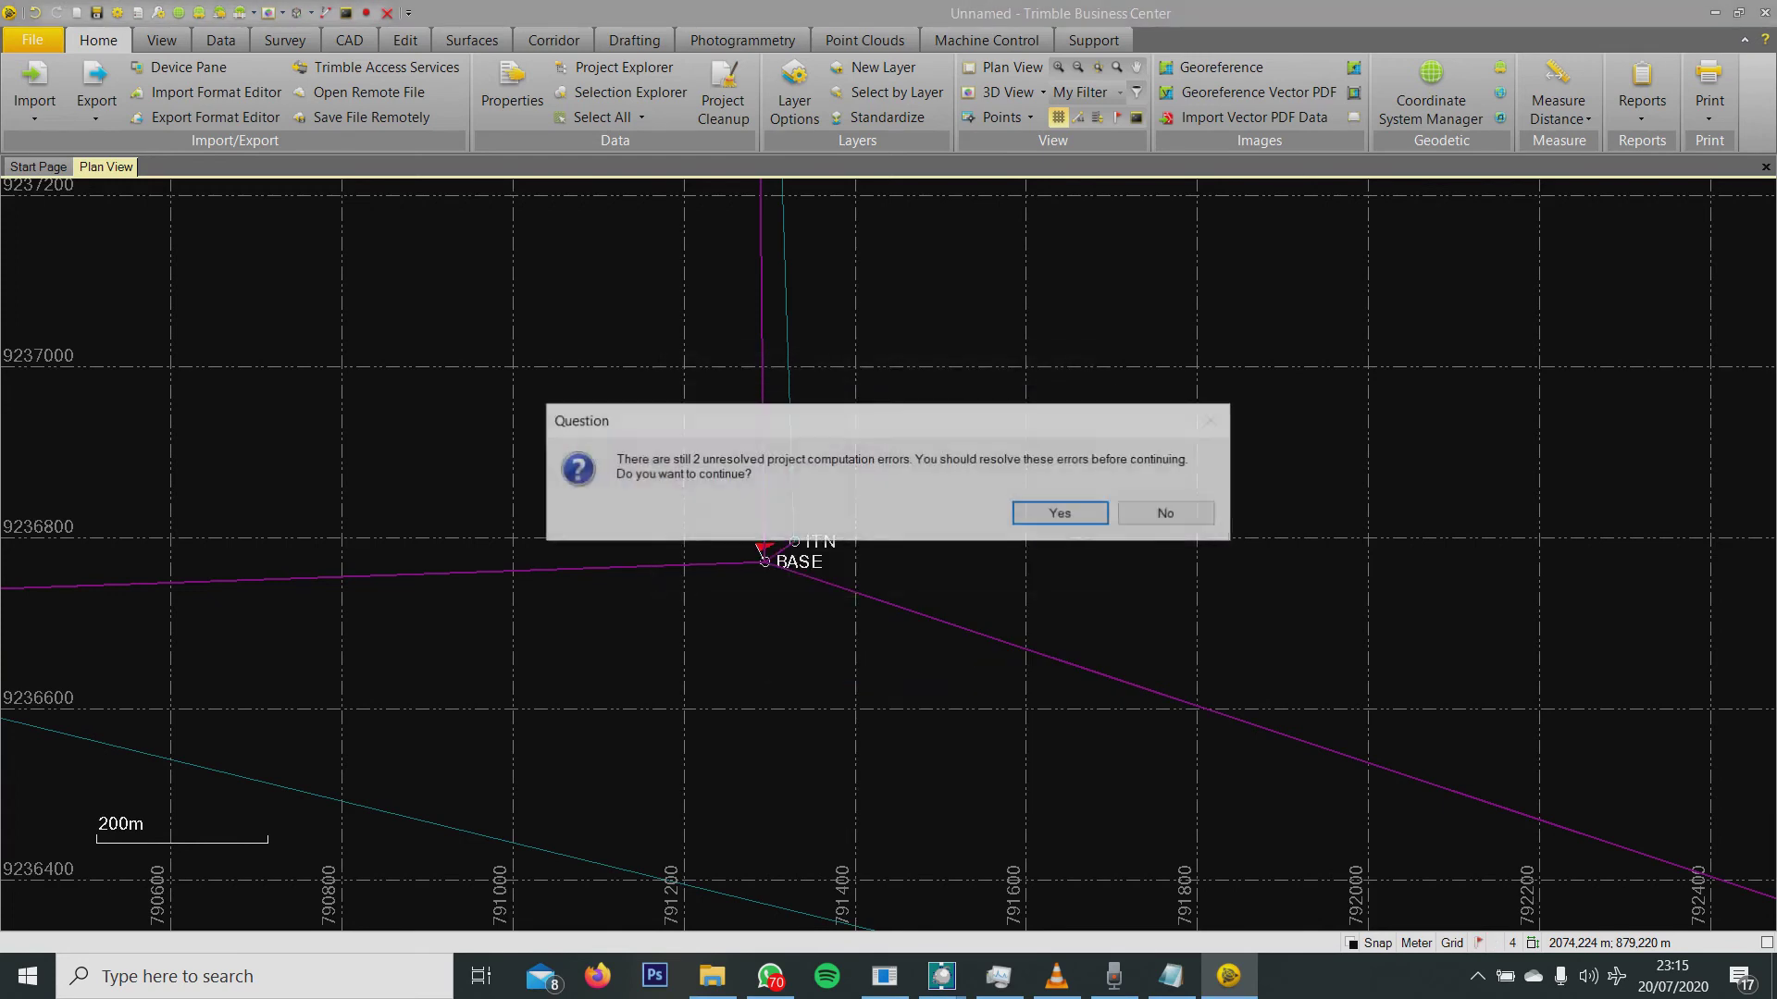
left_click(1061, 514)
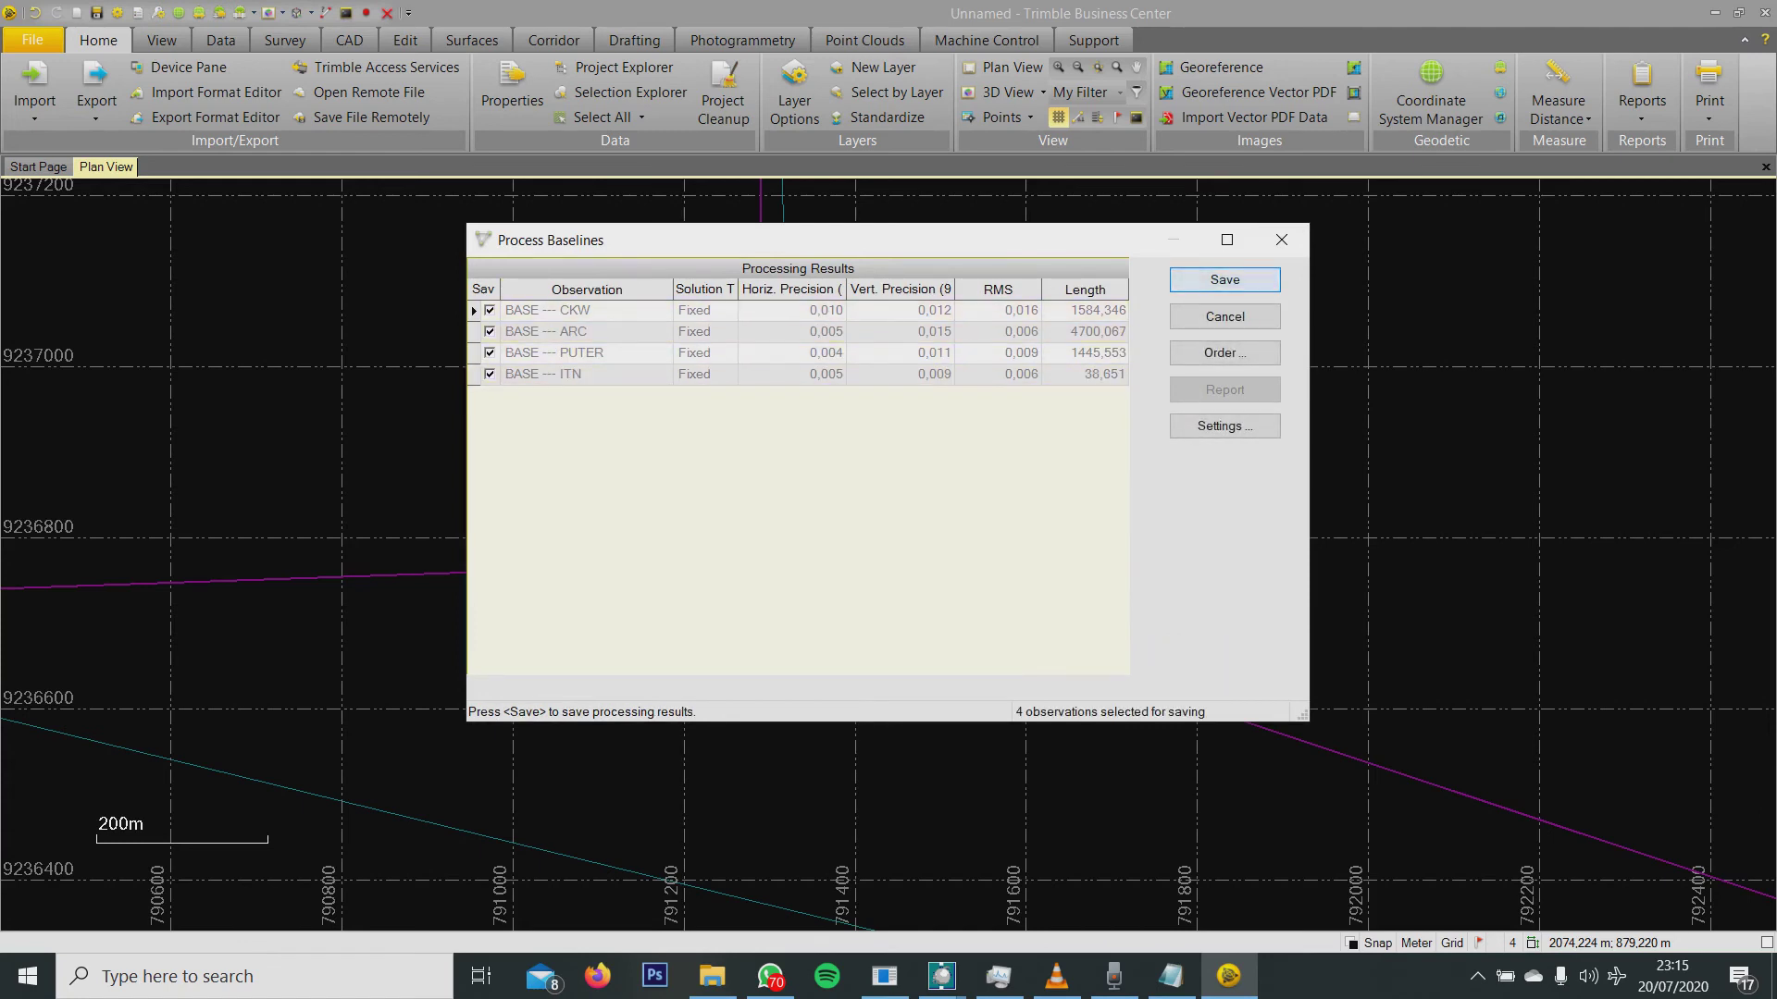
left_click(1250, 279)
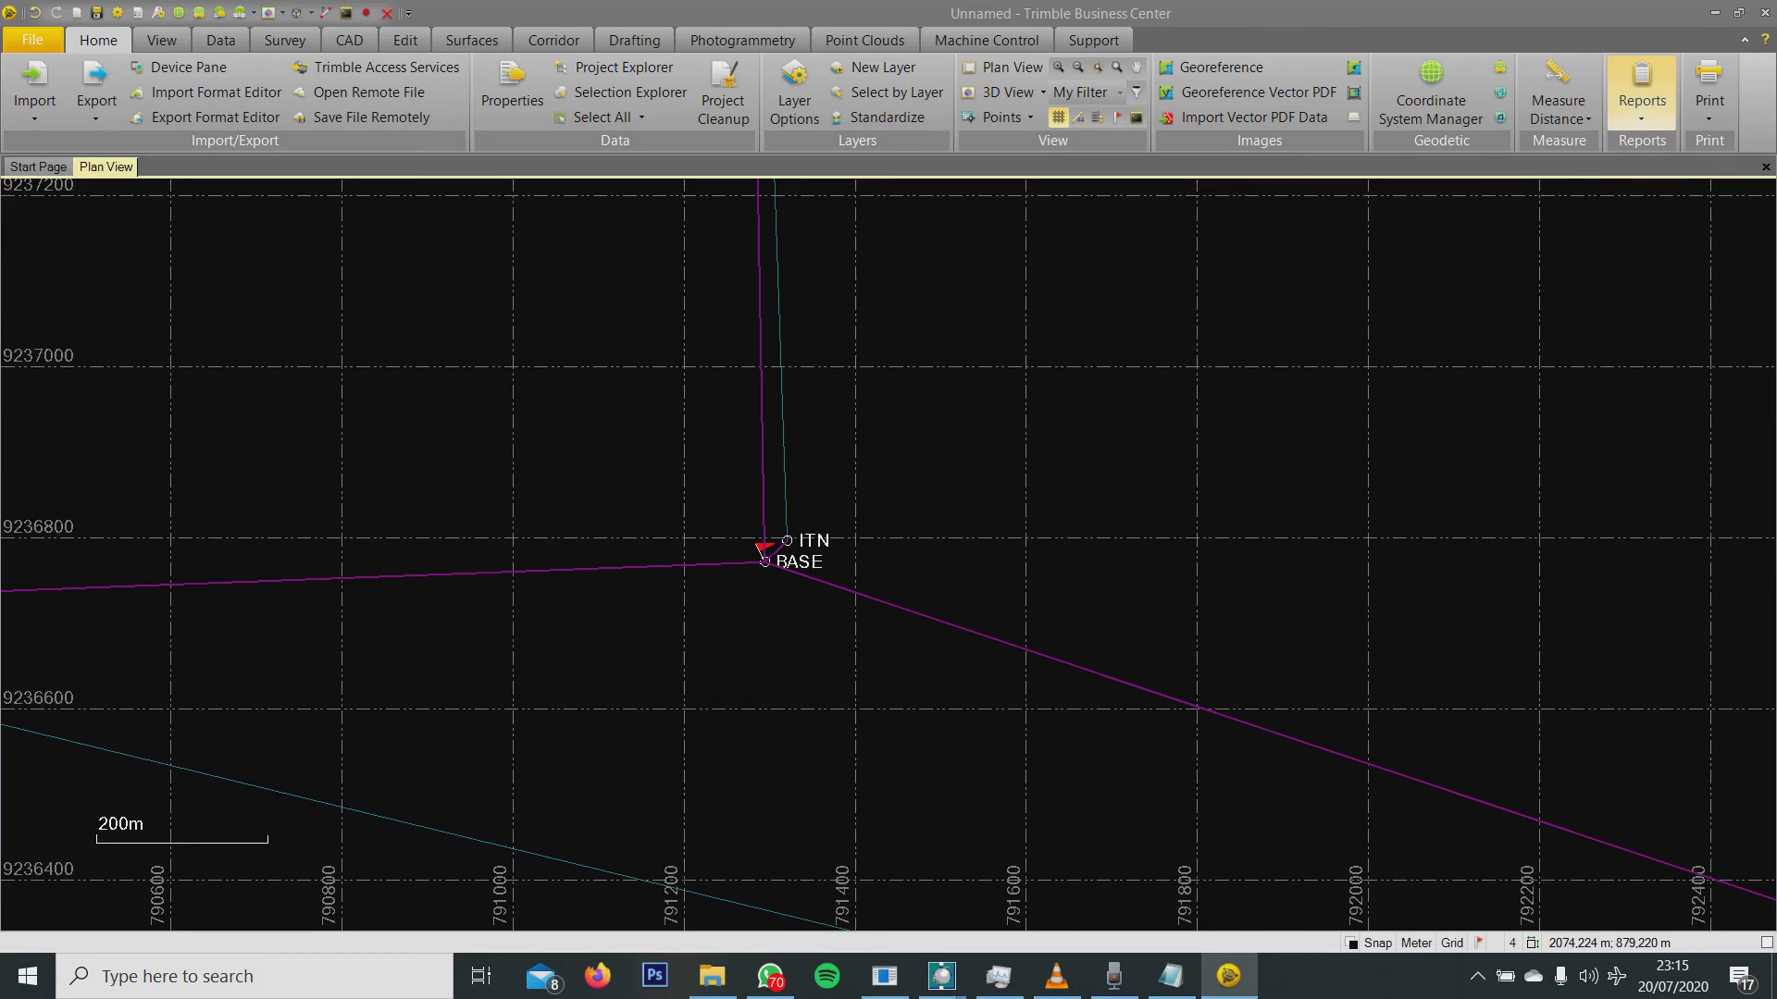
Generate the Point List report for the processed project.
scroll(780, 477, "up", 1)
scroll(780, 476, "down", 3)
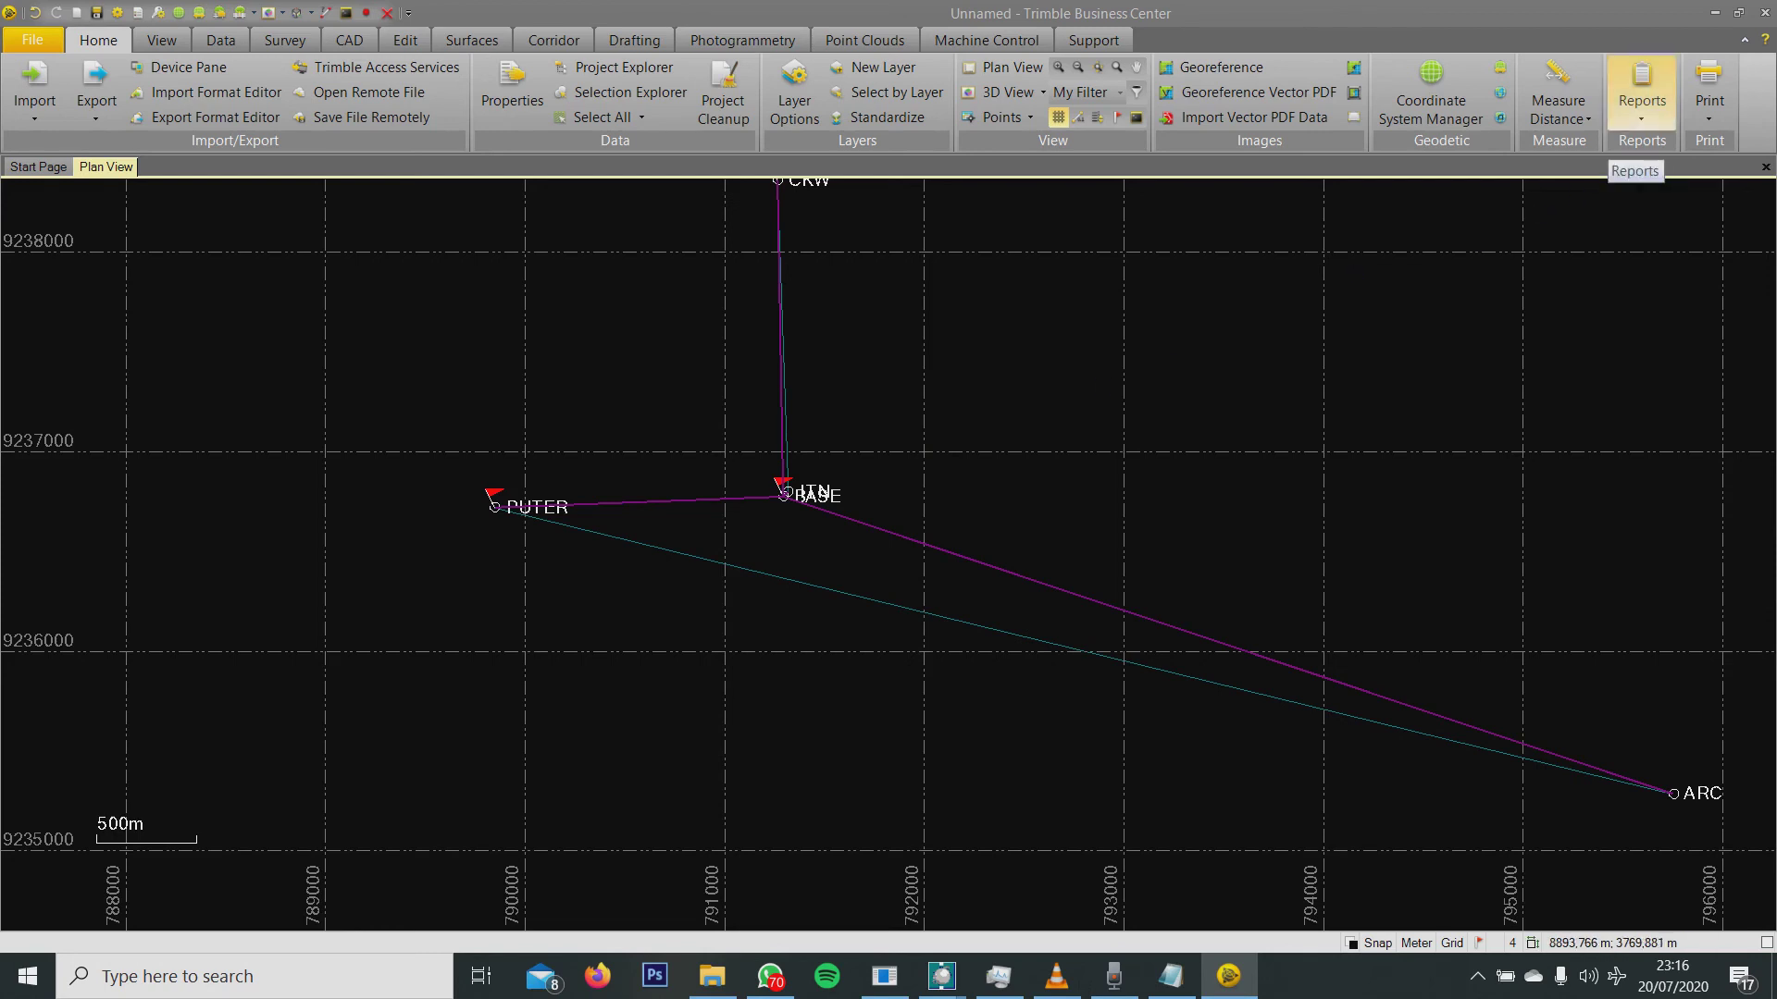
left_click(1641, 106)
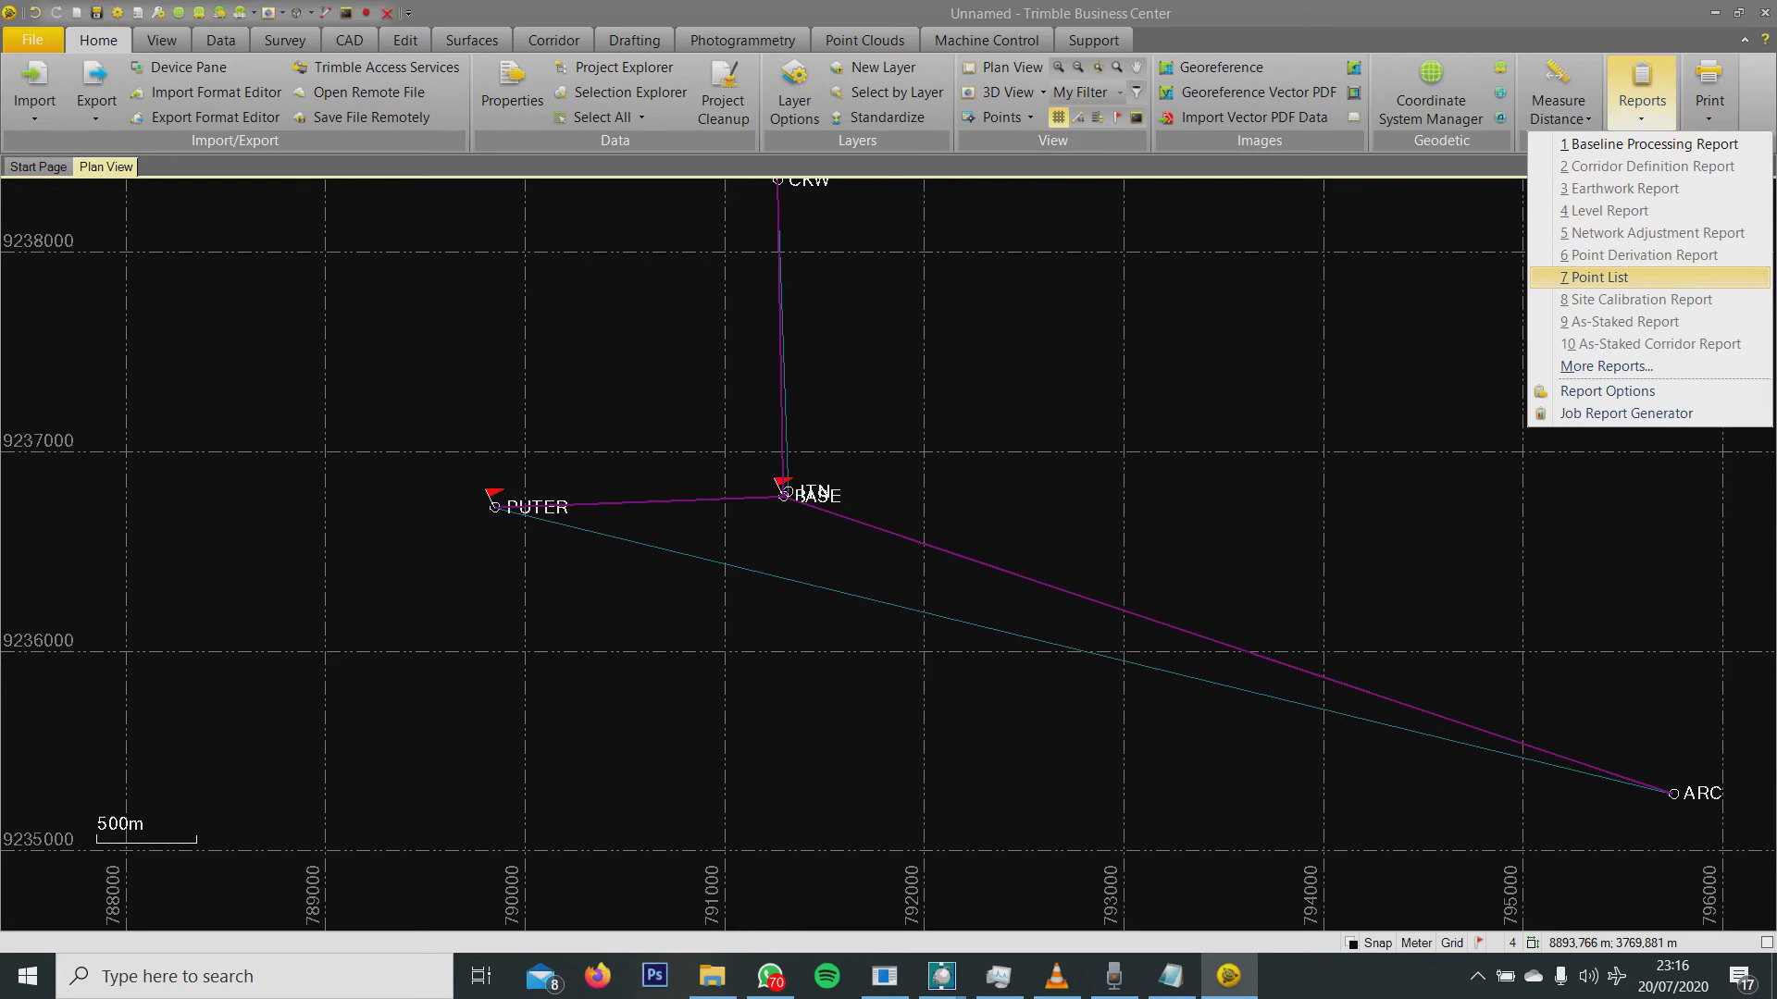
left_click(1599, 276)
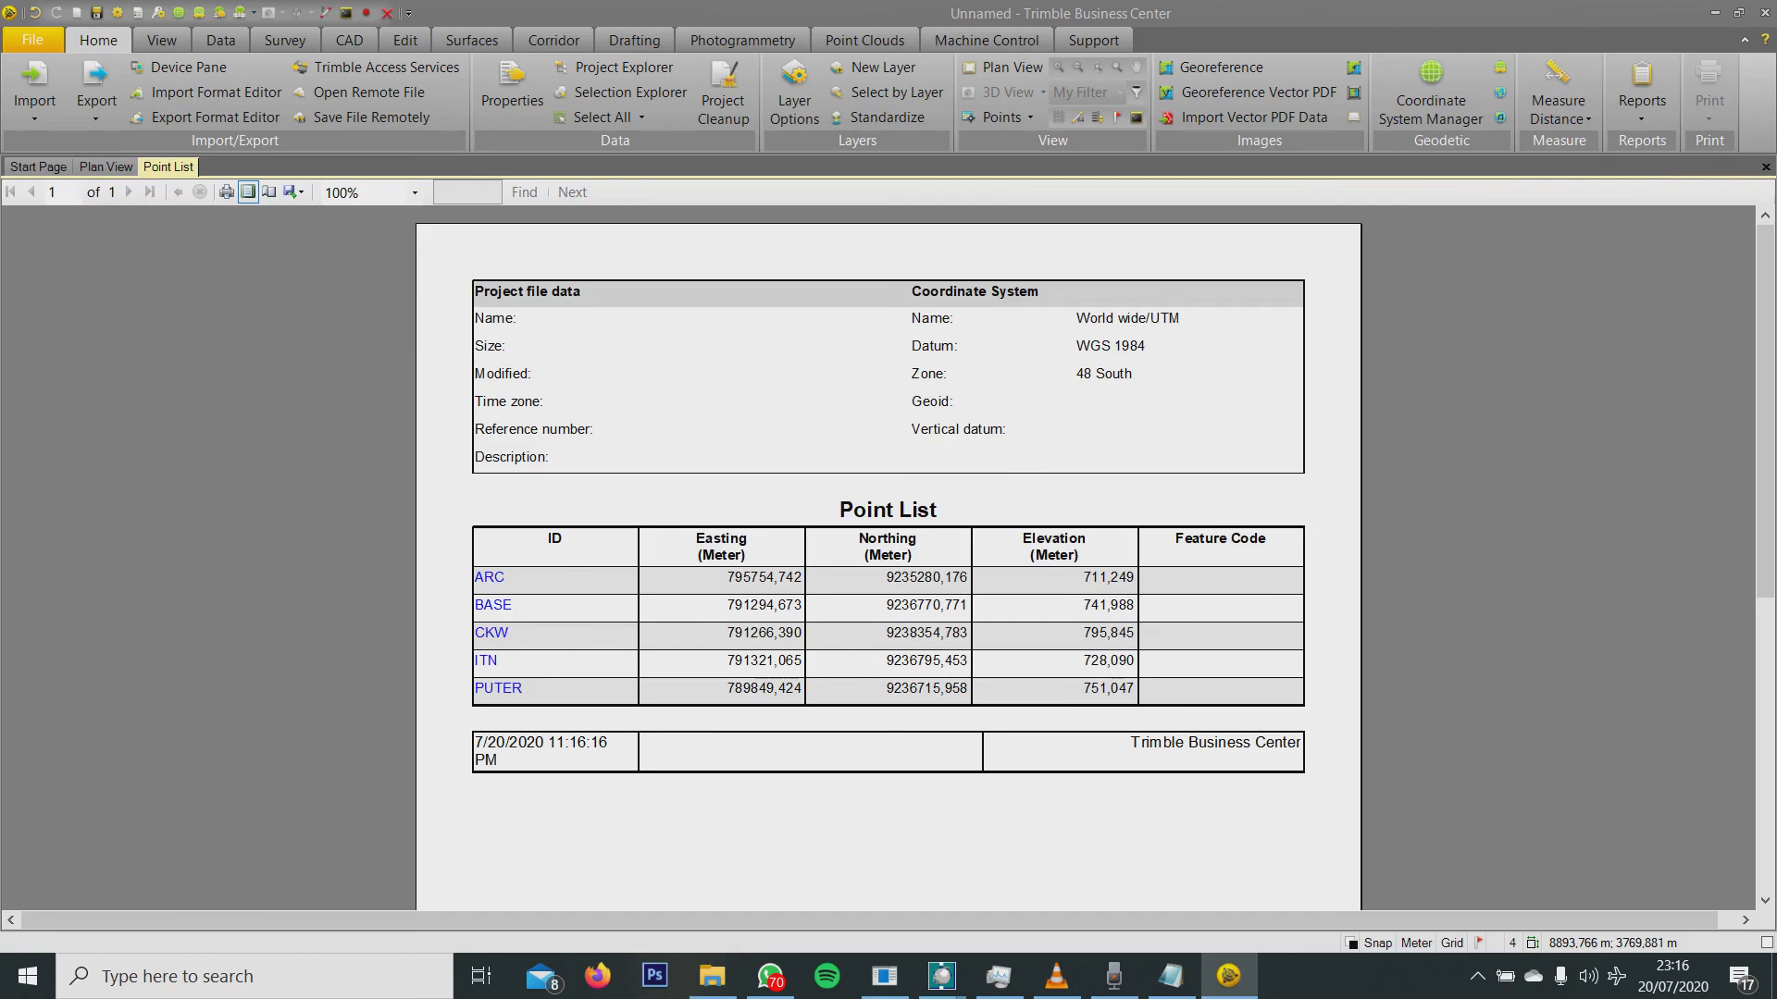
Generate the Baseline Processing Report and review its processing summary, vector components, satellite tracking and residuals.
scroll(888, 555, "down", 3)
scroll(889, 555, "up", 2)
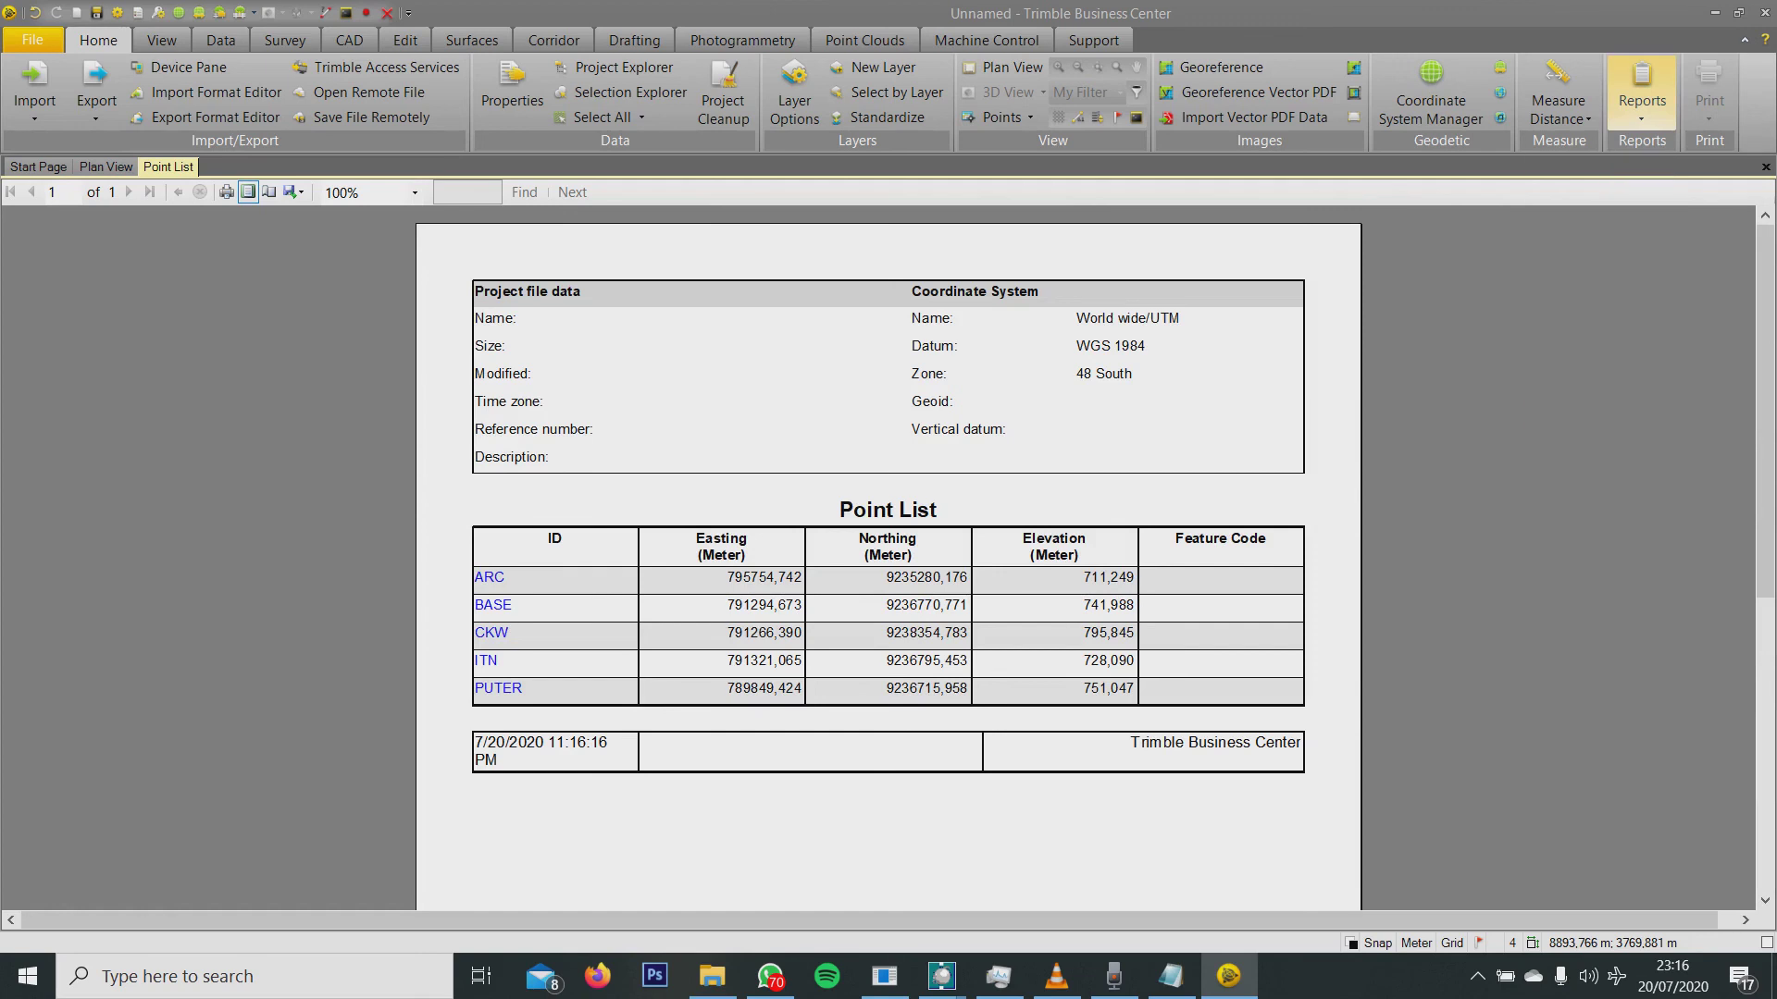
left_click(1641, 93)
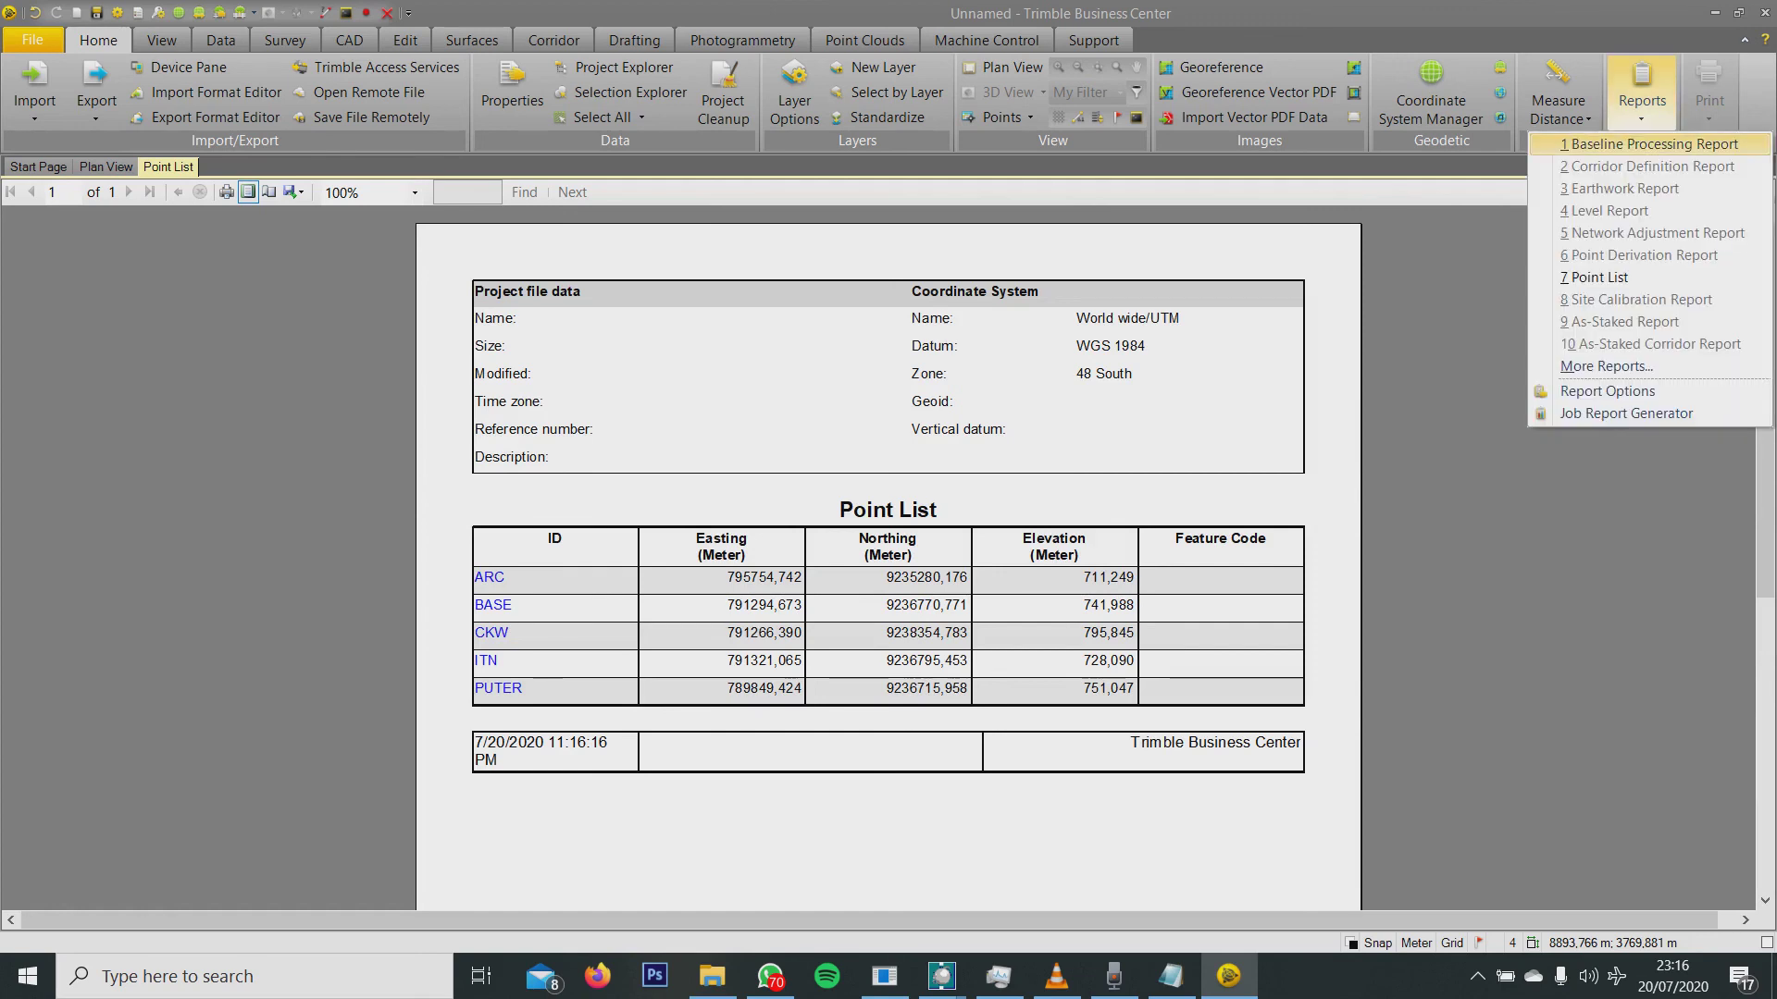
key("Return")
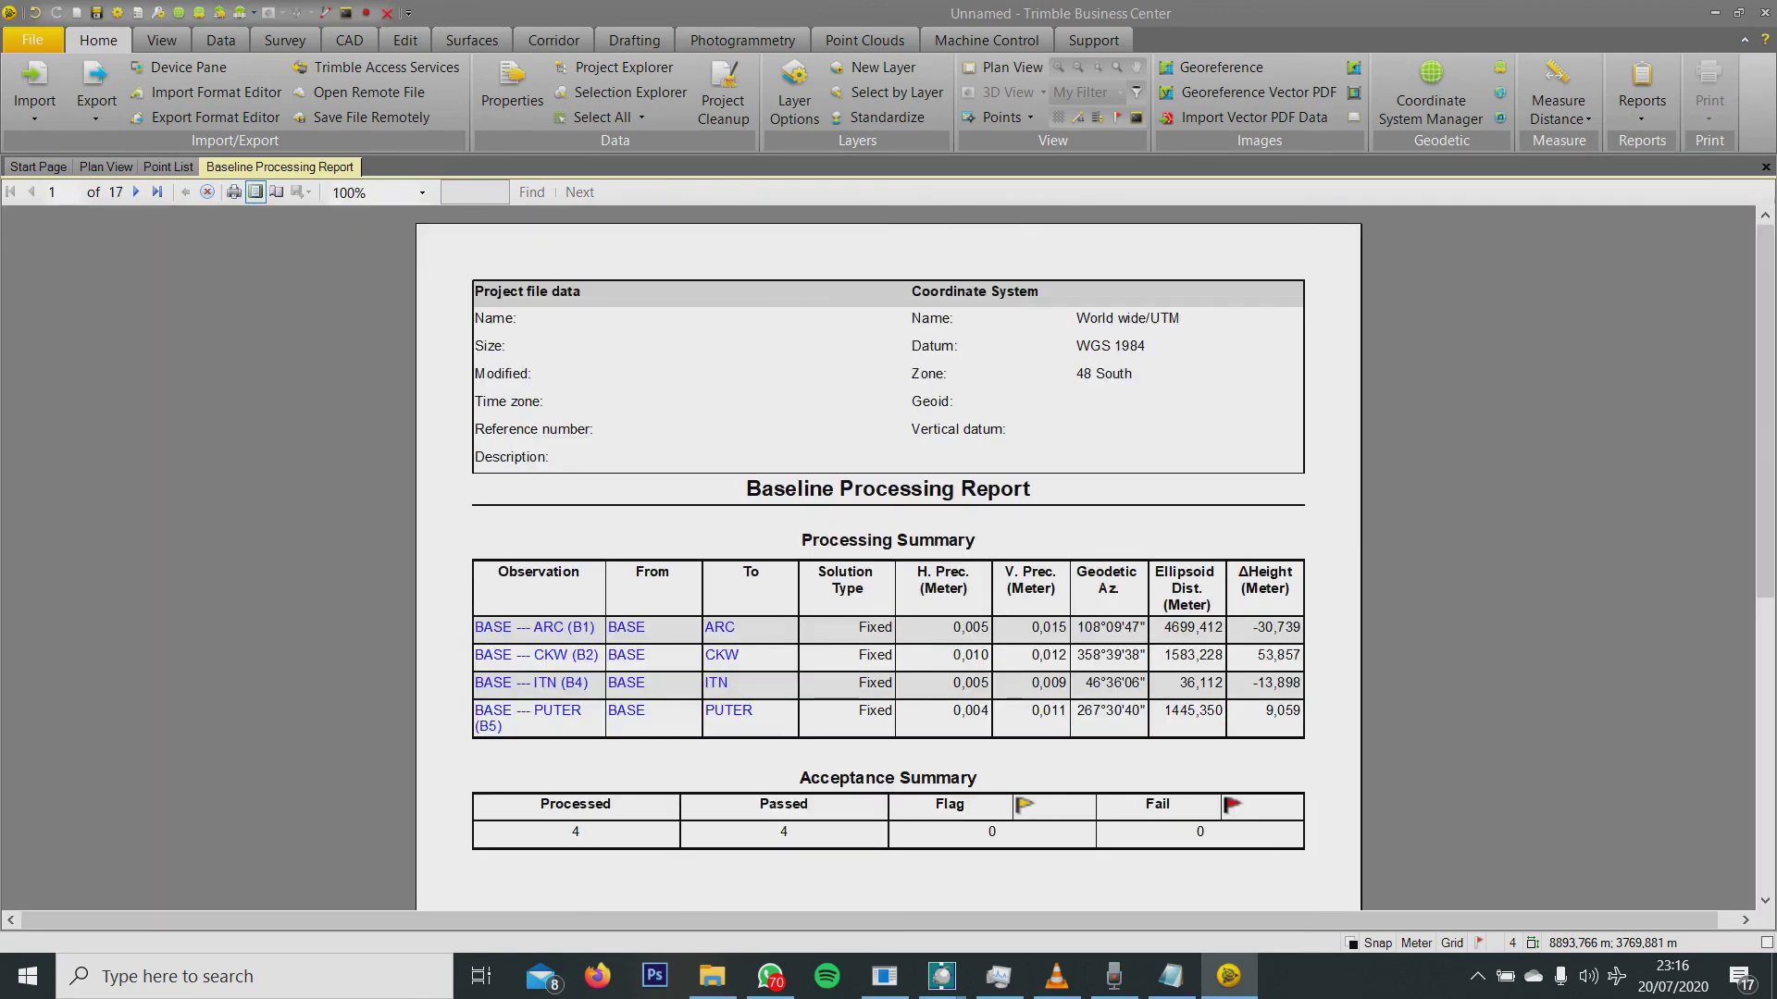
scroll(889, 556, "down", 10)
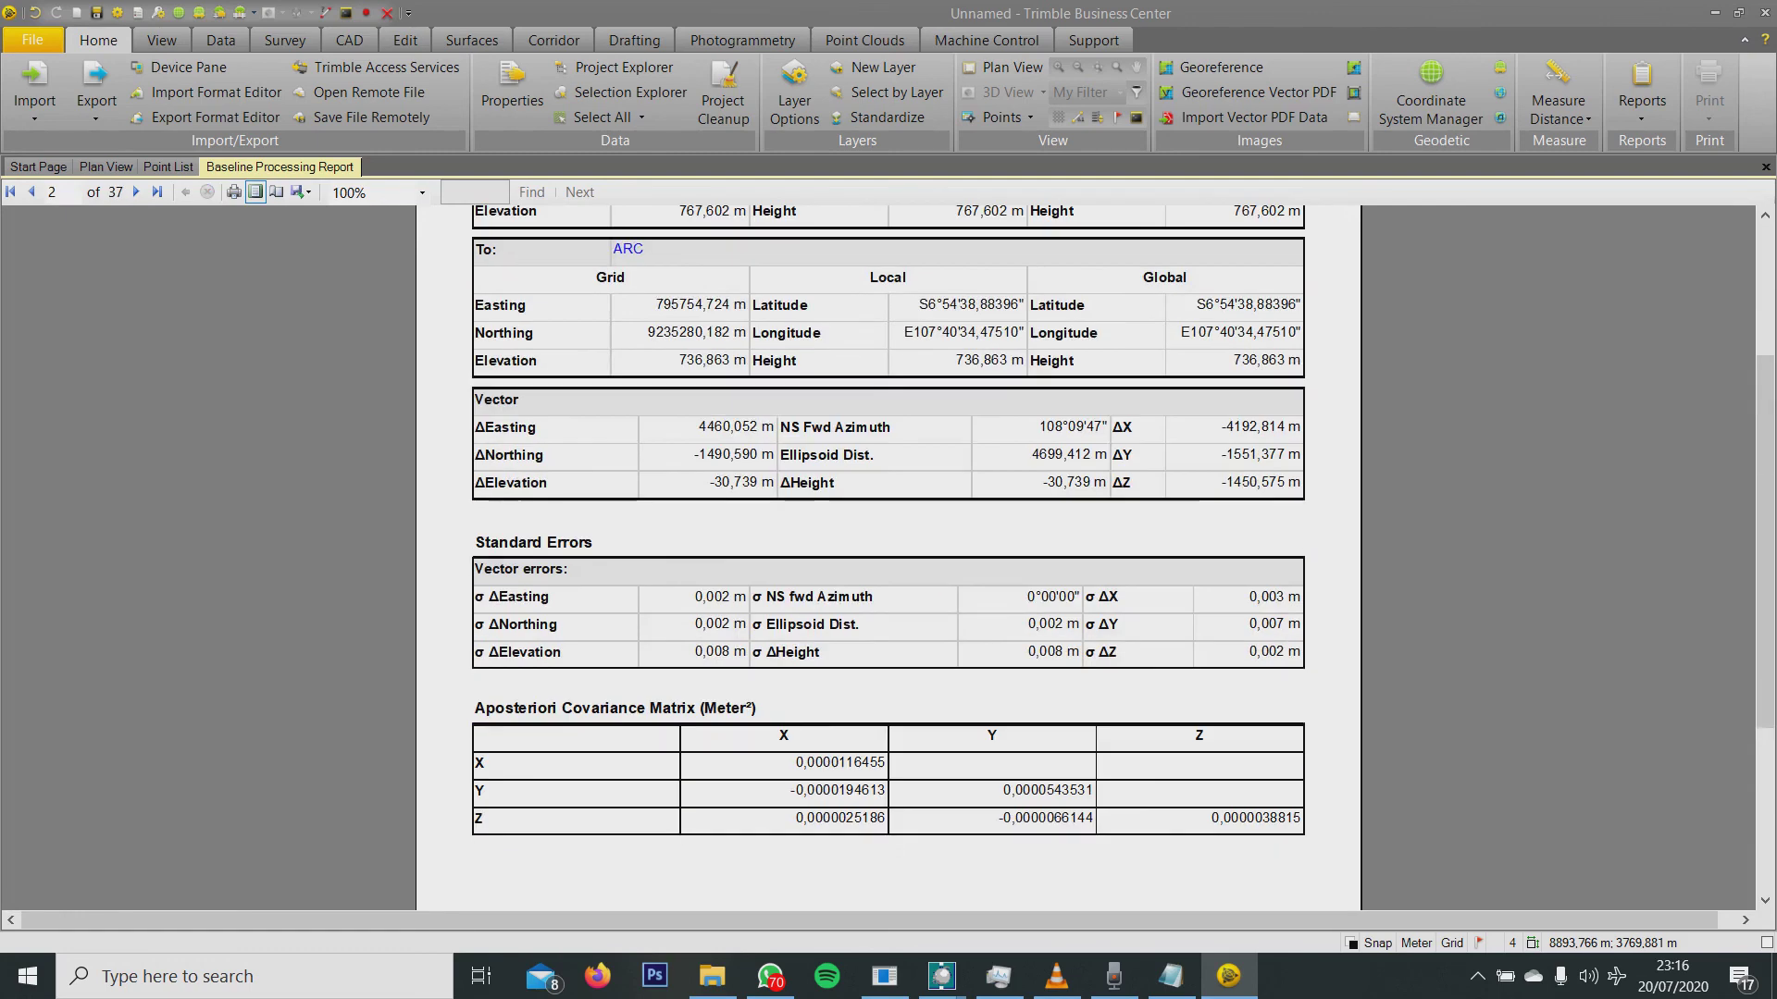
scroll(888, 556, "down", 15)
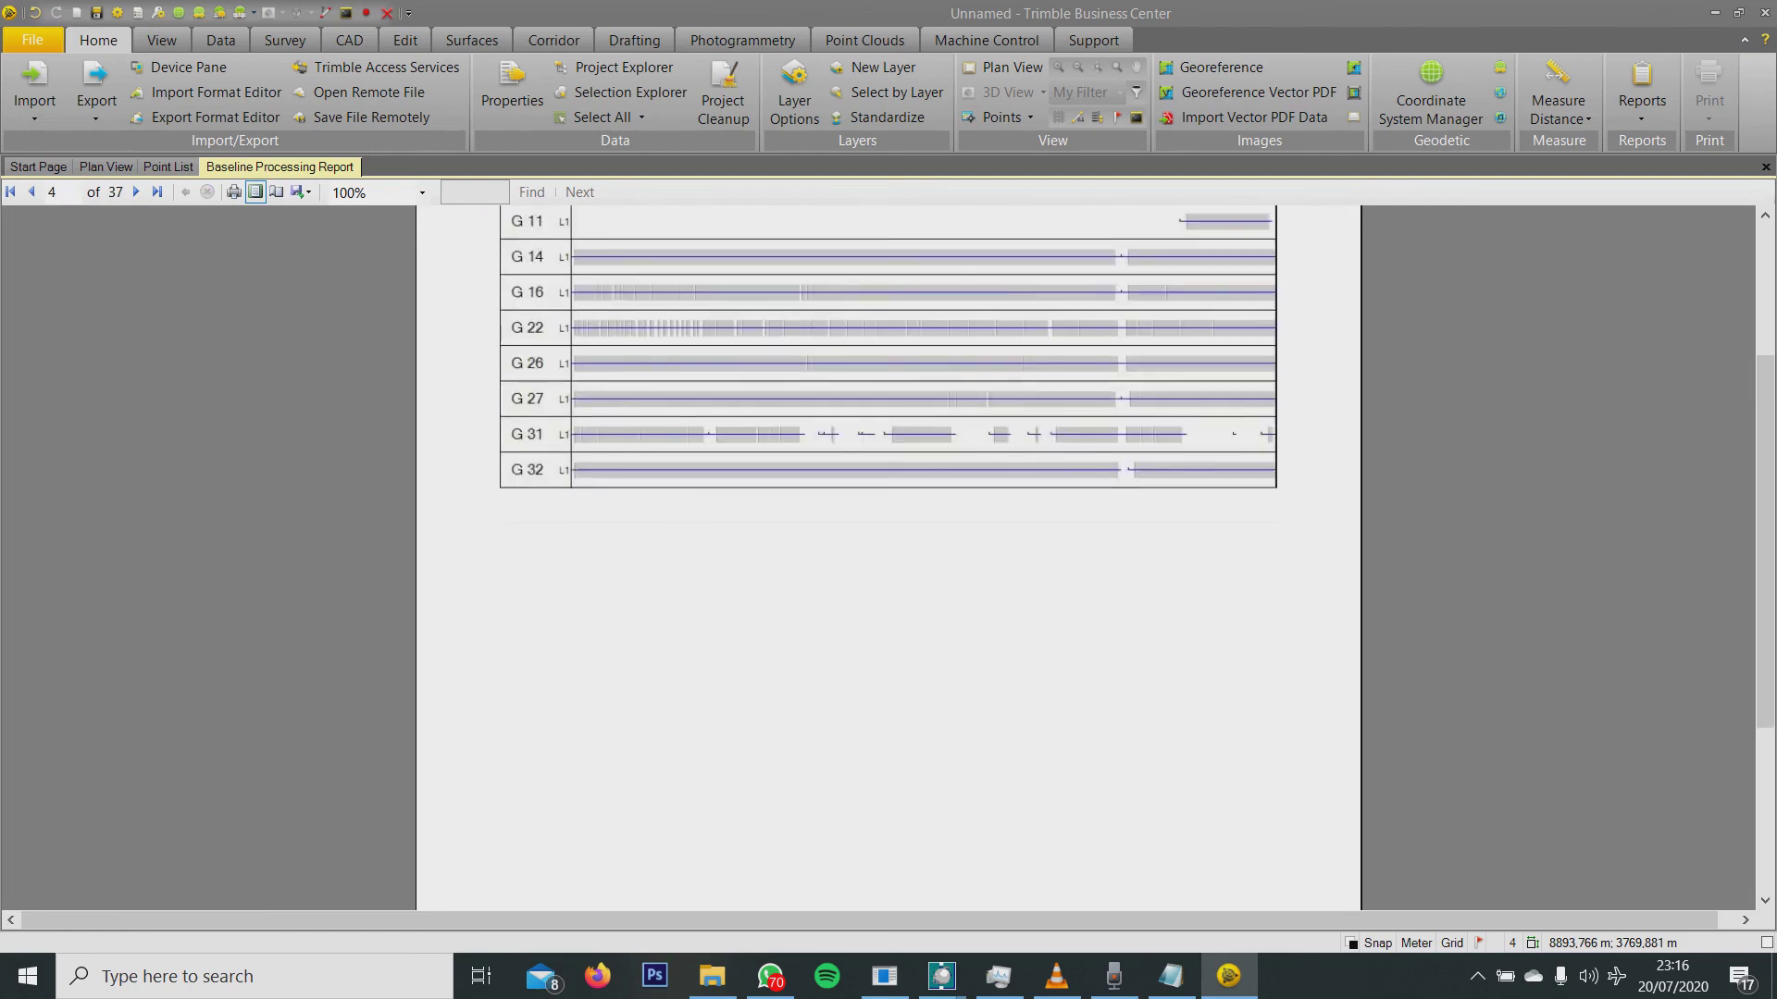
scroll(889, 555, "down", 10)
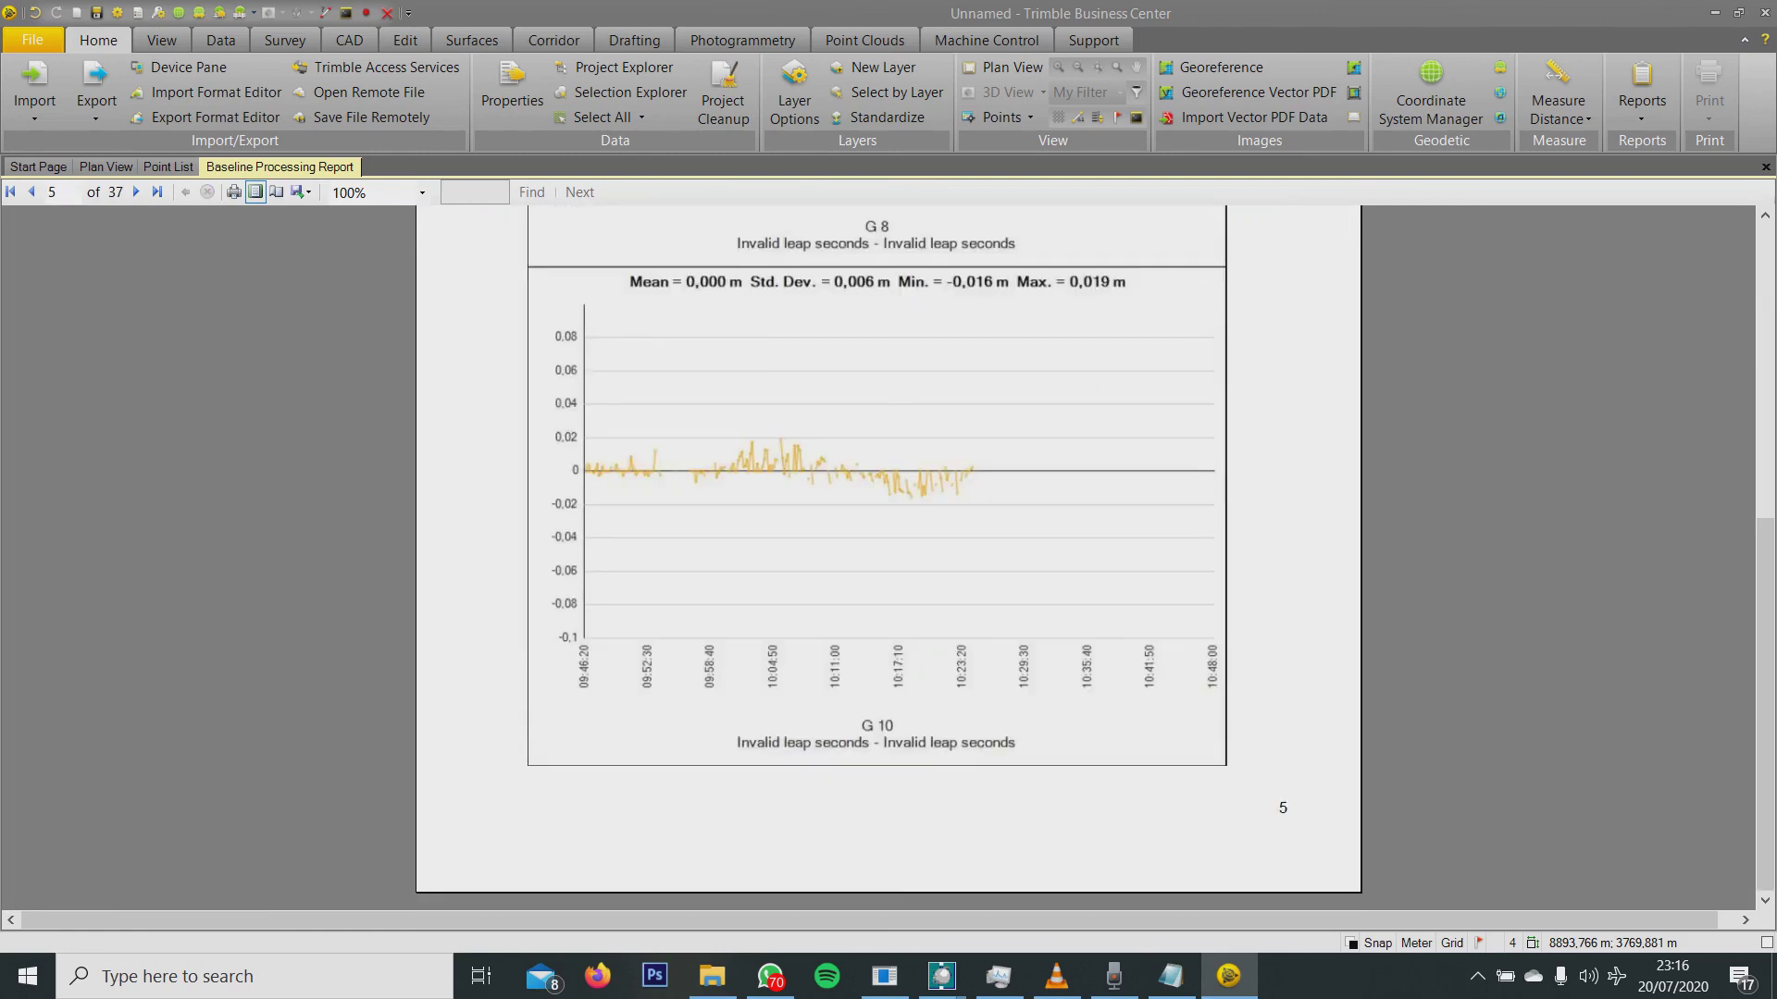
scroll(888, 555, "up", 5)
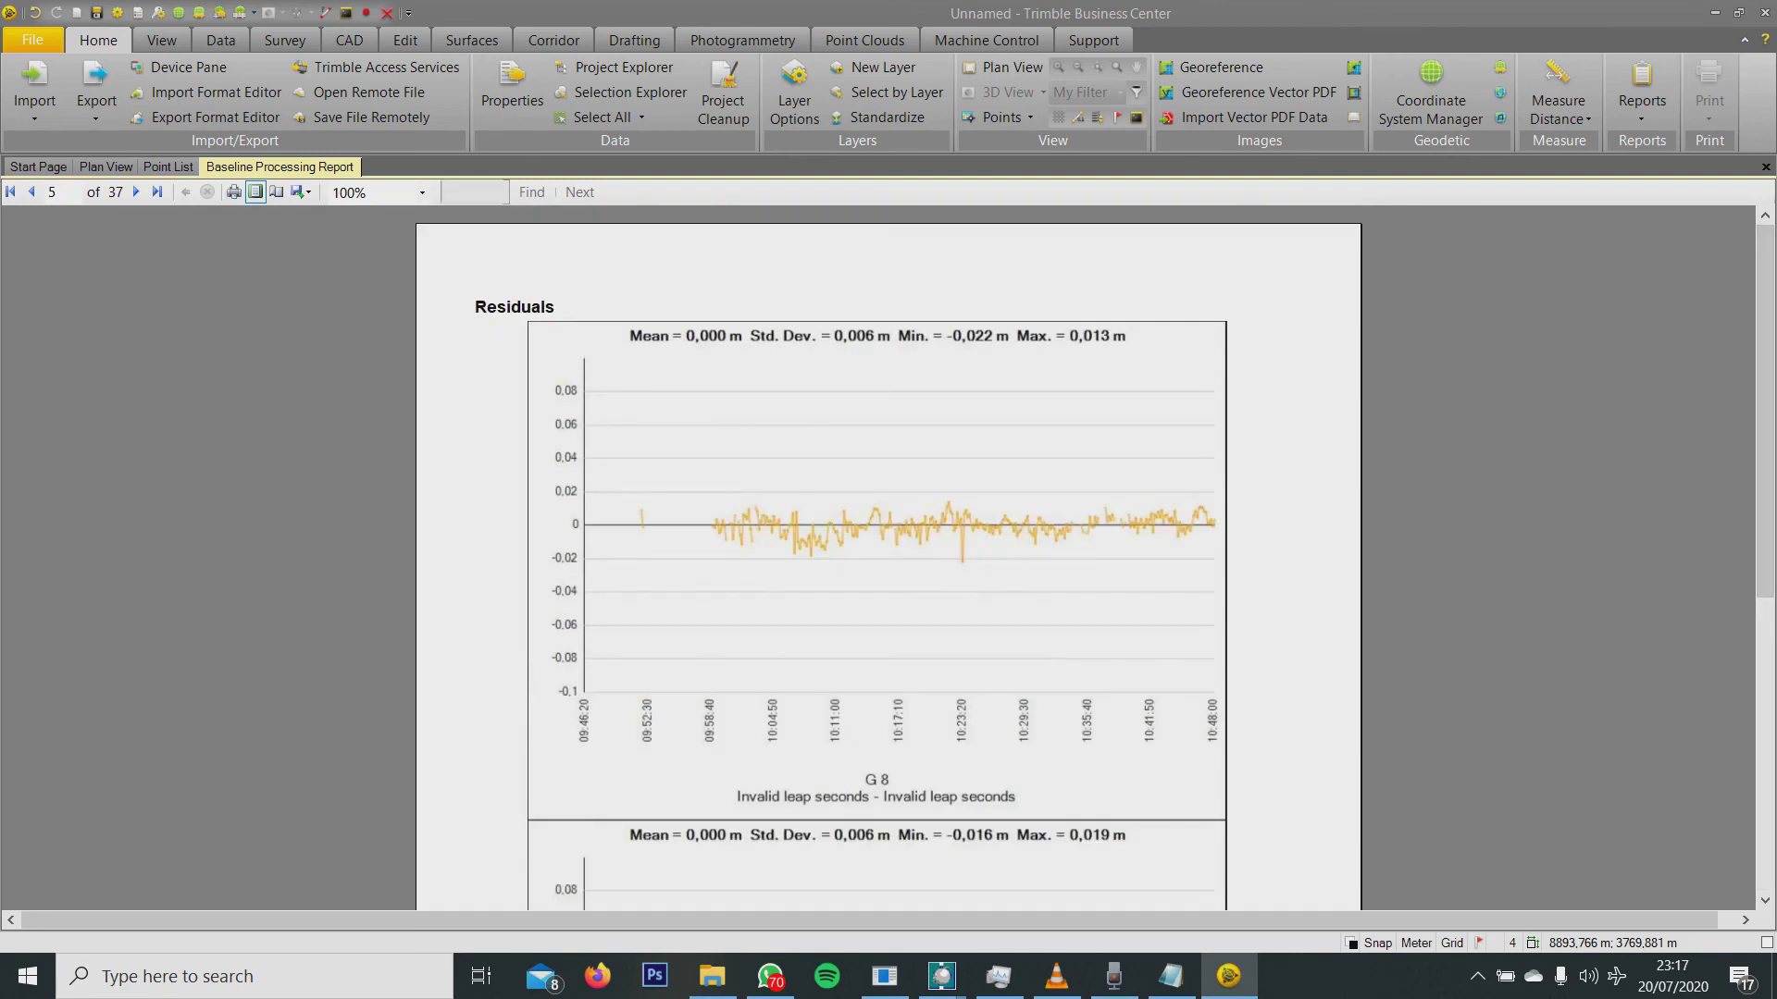
Return to the Point List report by way of the plan view and look up the report's available export formats.
key("ctrl+shift+Tab")
key("ctrl+shift+Tab")
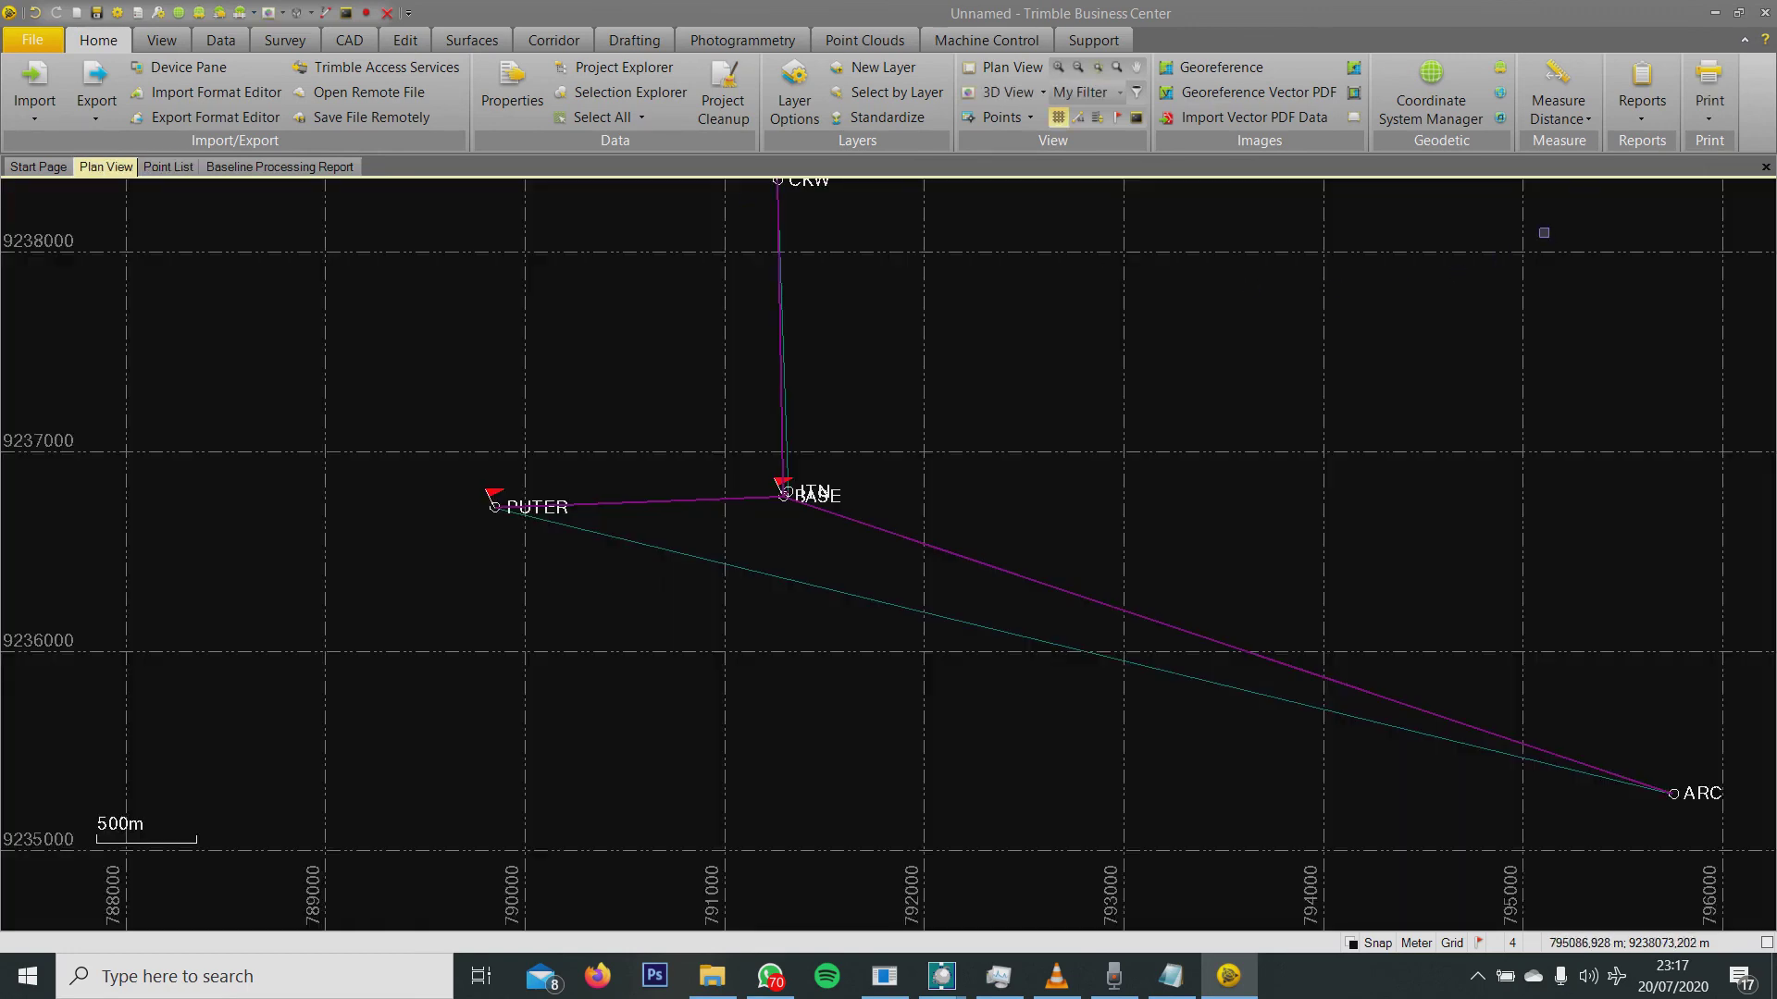
key("ctrl+shift+Tab")
key("ctrl+shift+Tab")
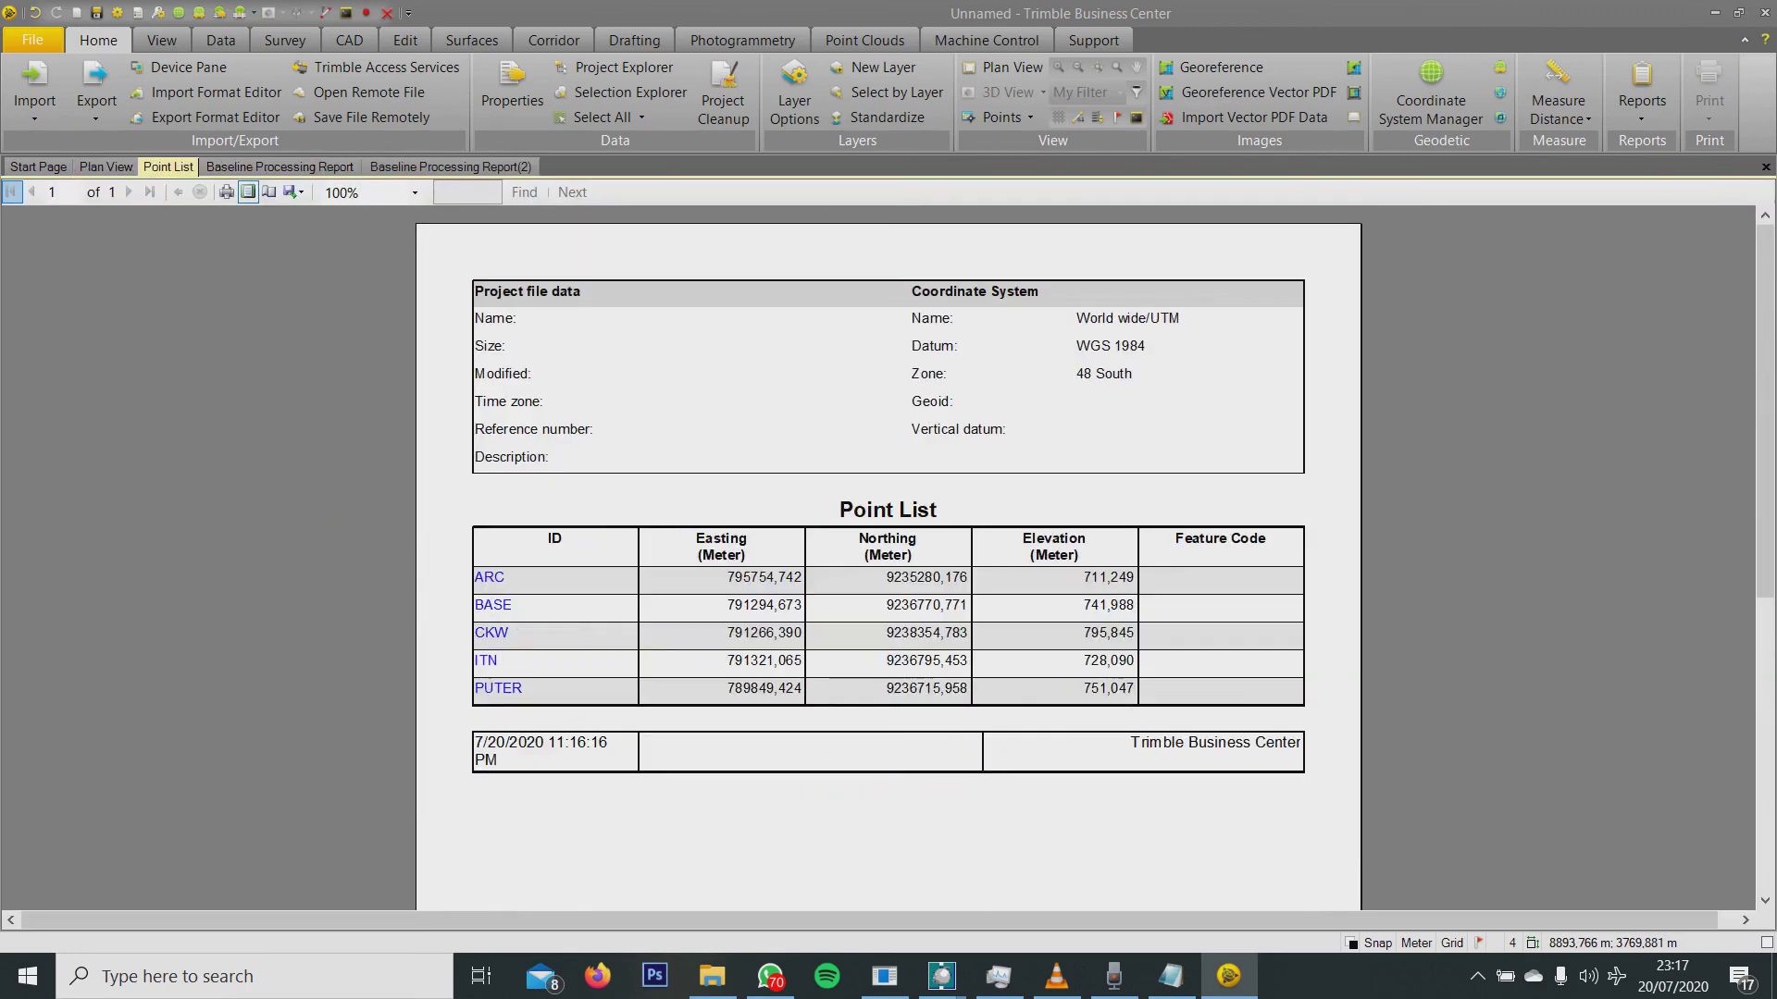
right_click(1107, 434)
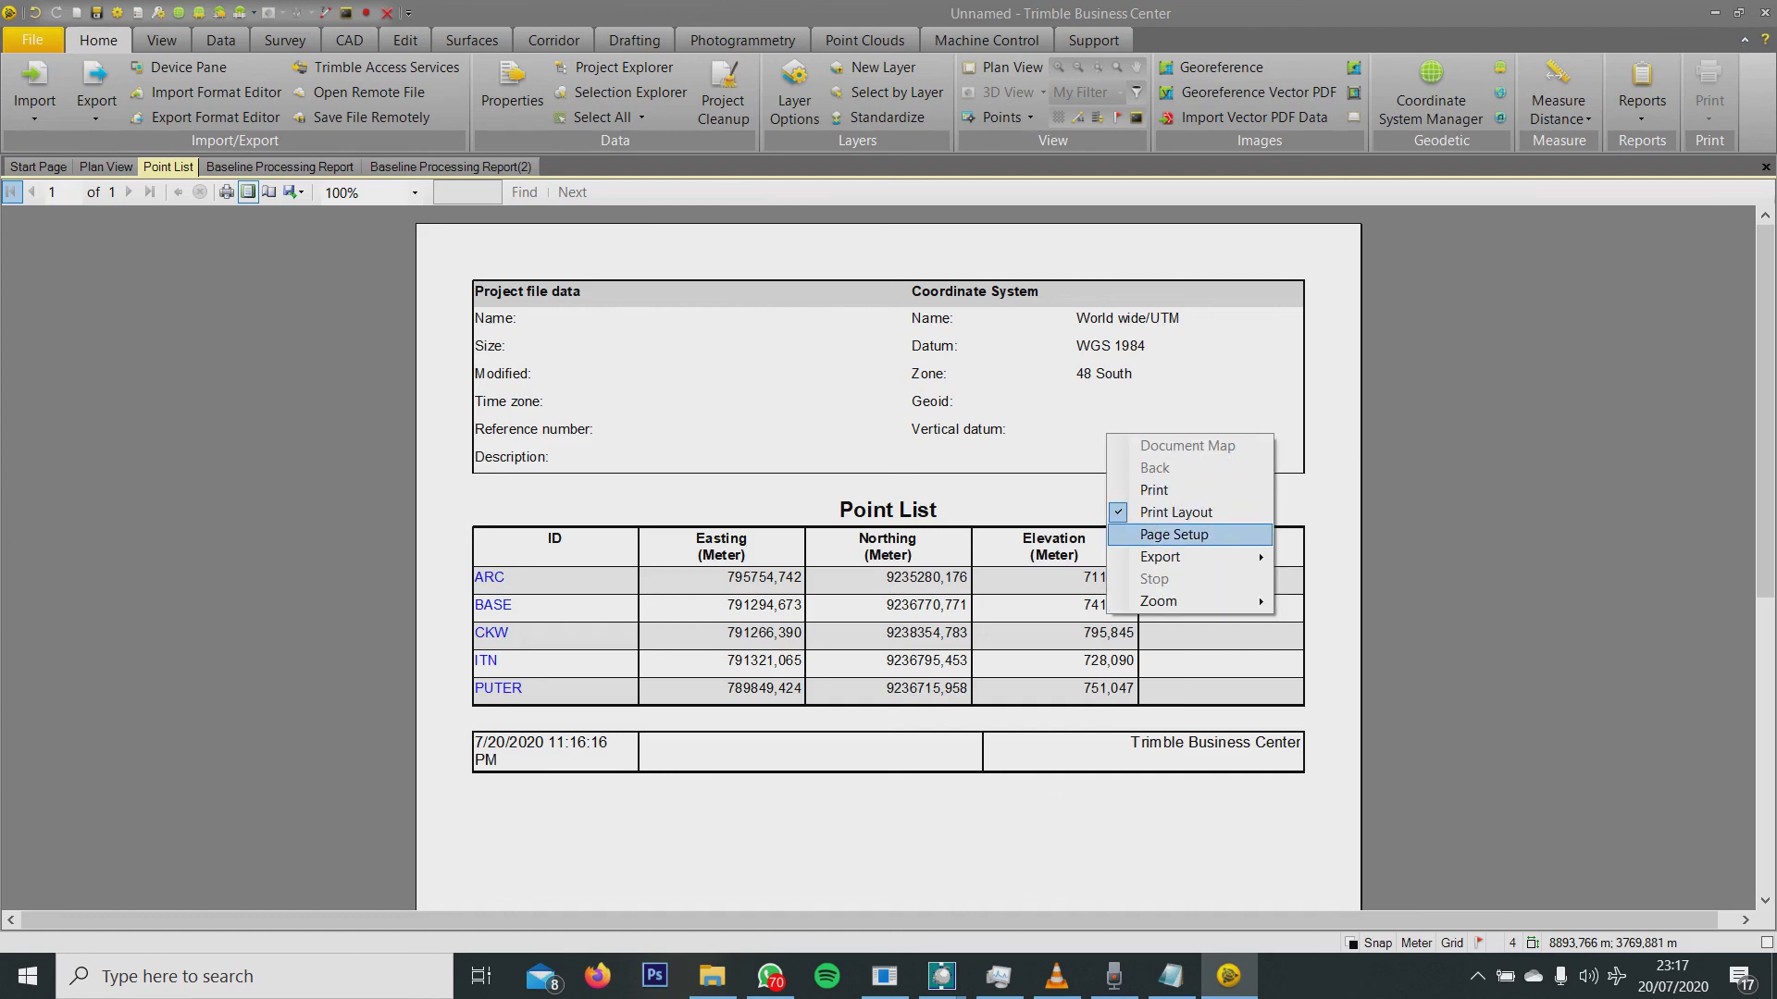
mouse_move(1193, 556)
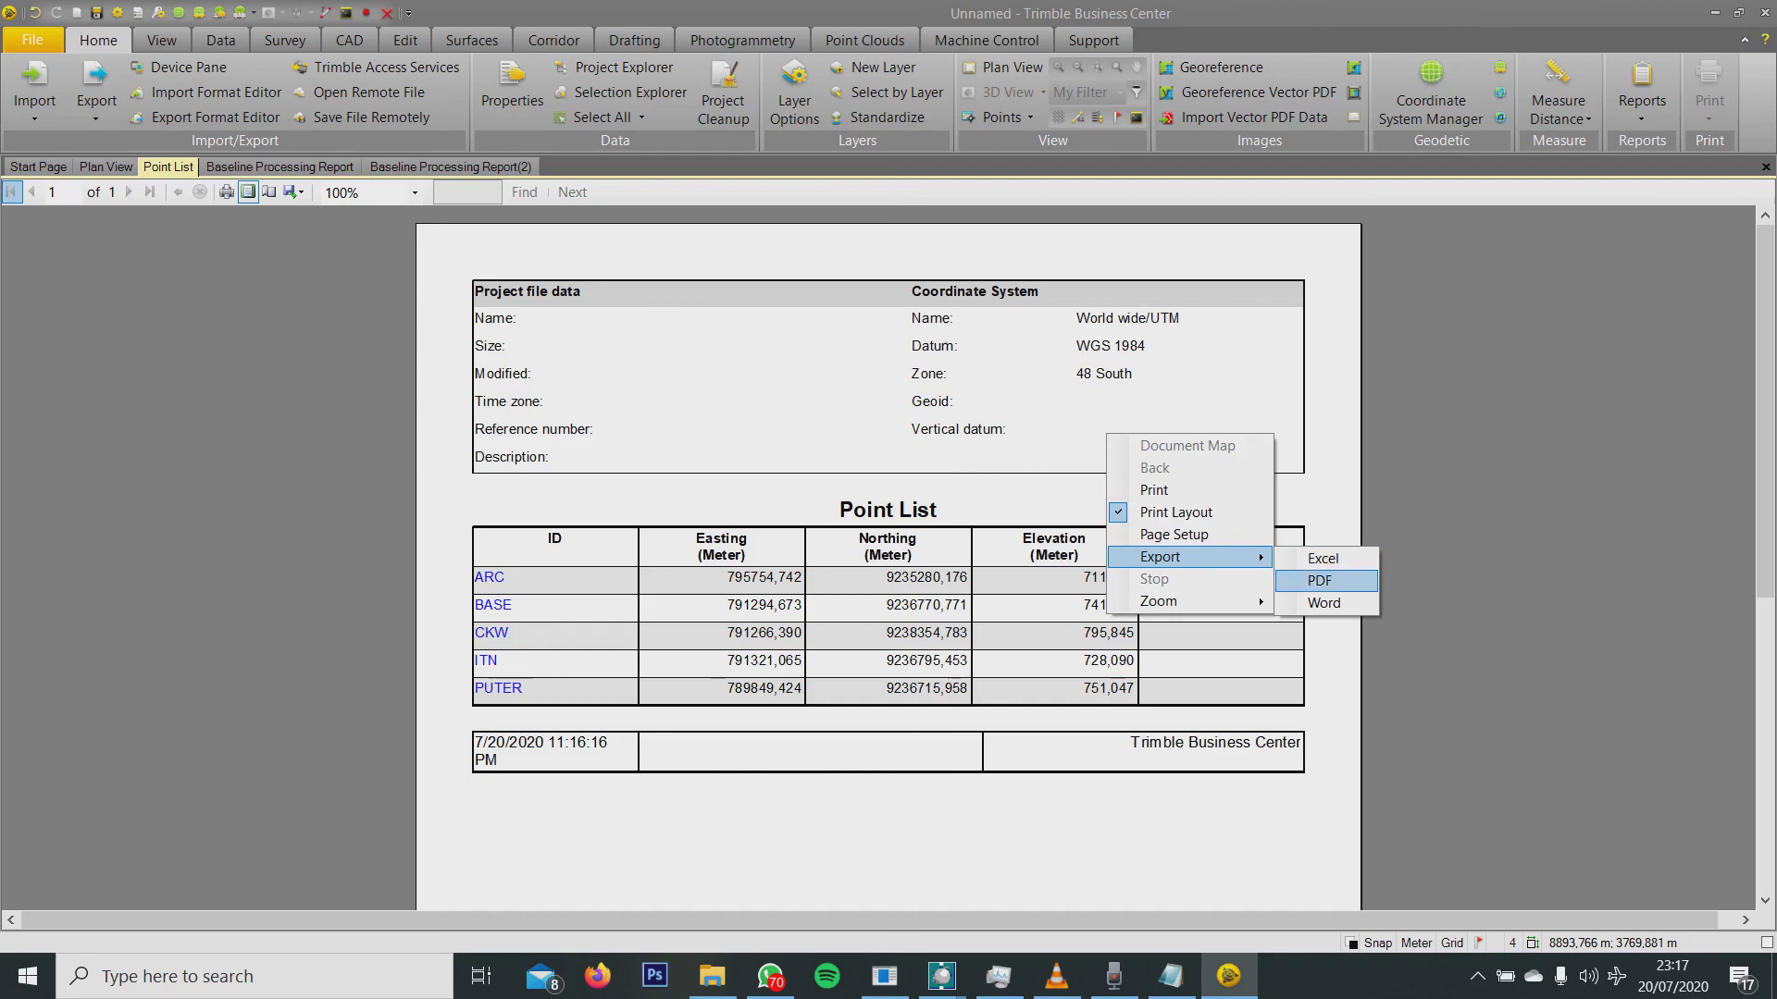
key("Down")
key("Down")
key("Down")
key("Return")
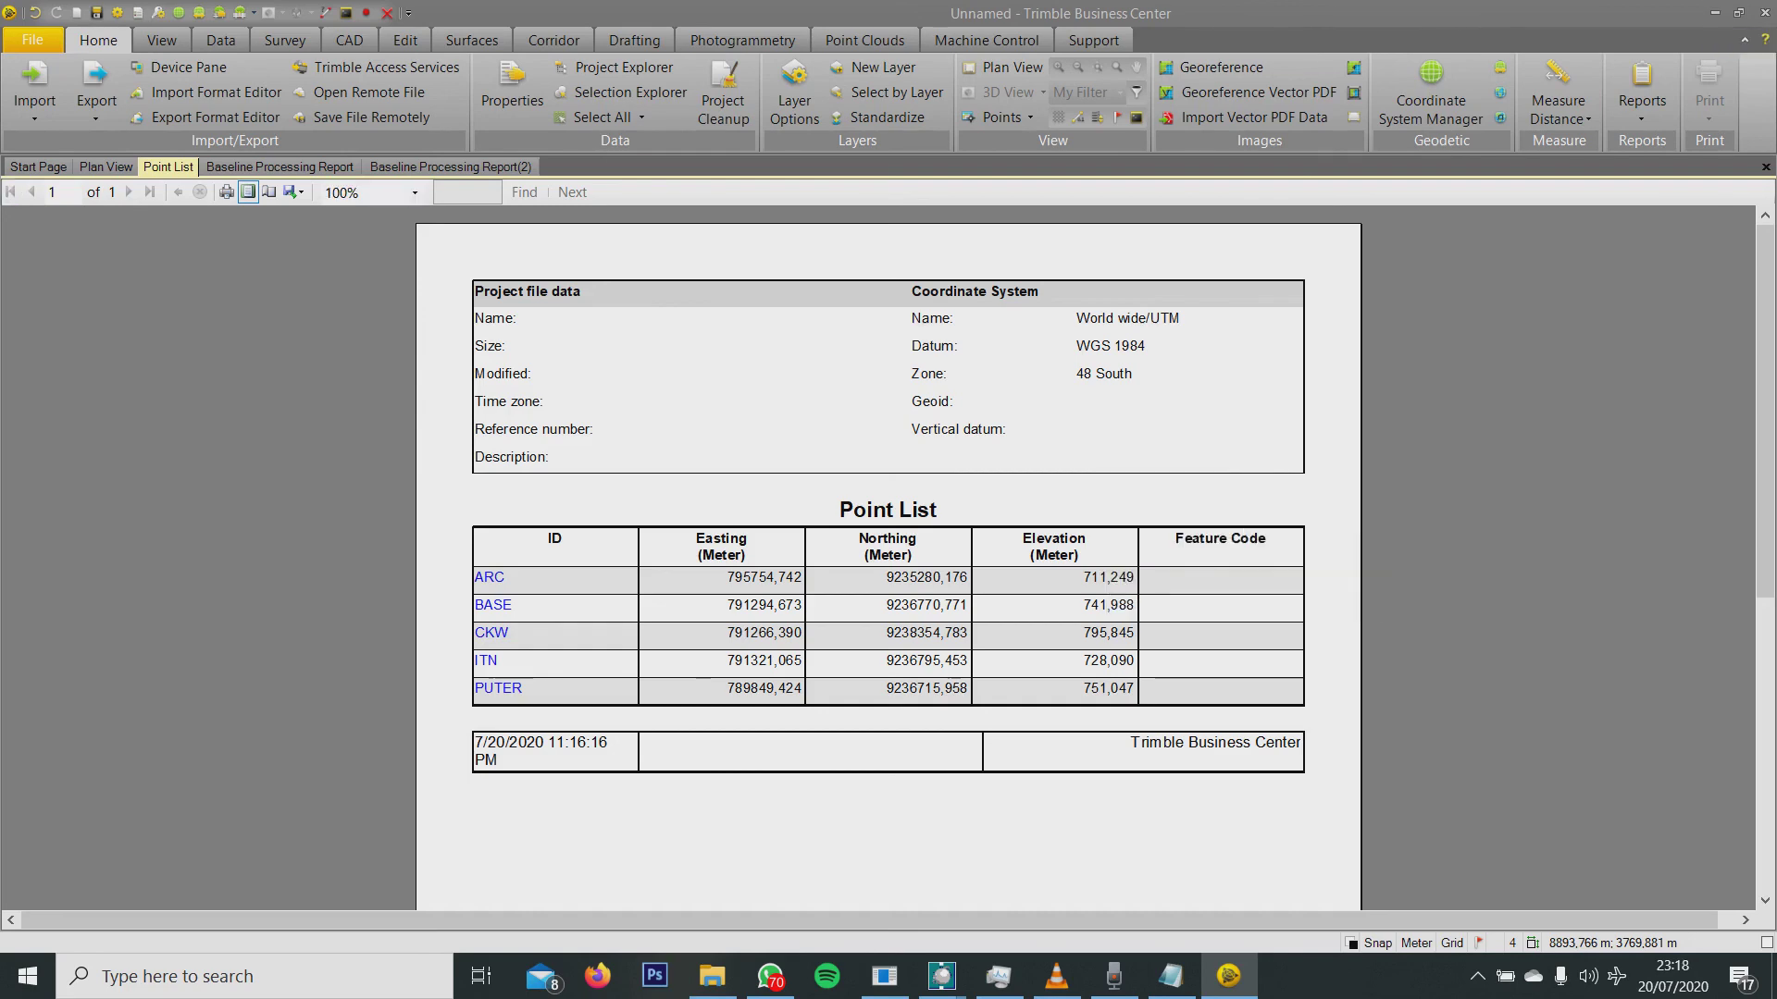
key("ctrl+shift+Tab")
scroll(864, 584, "down", 2)
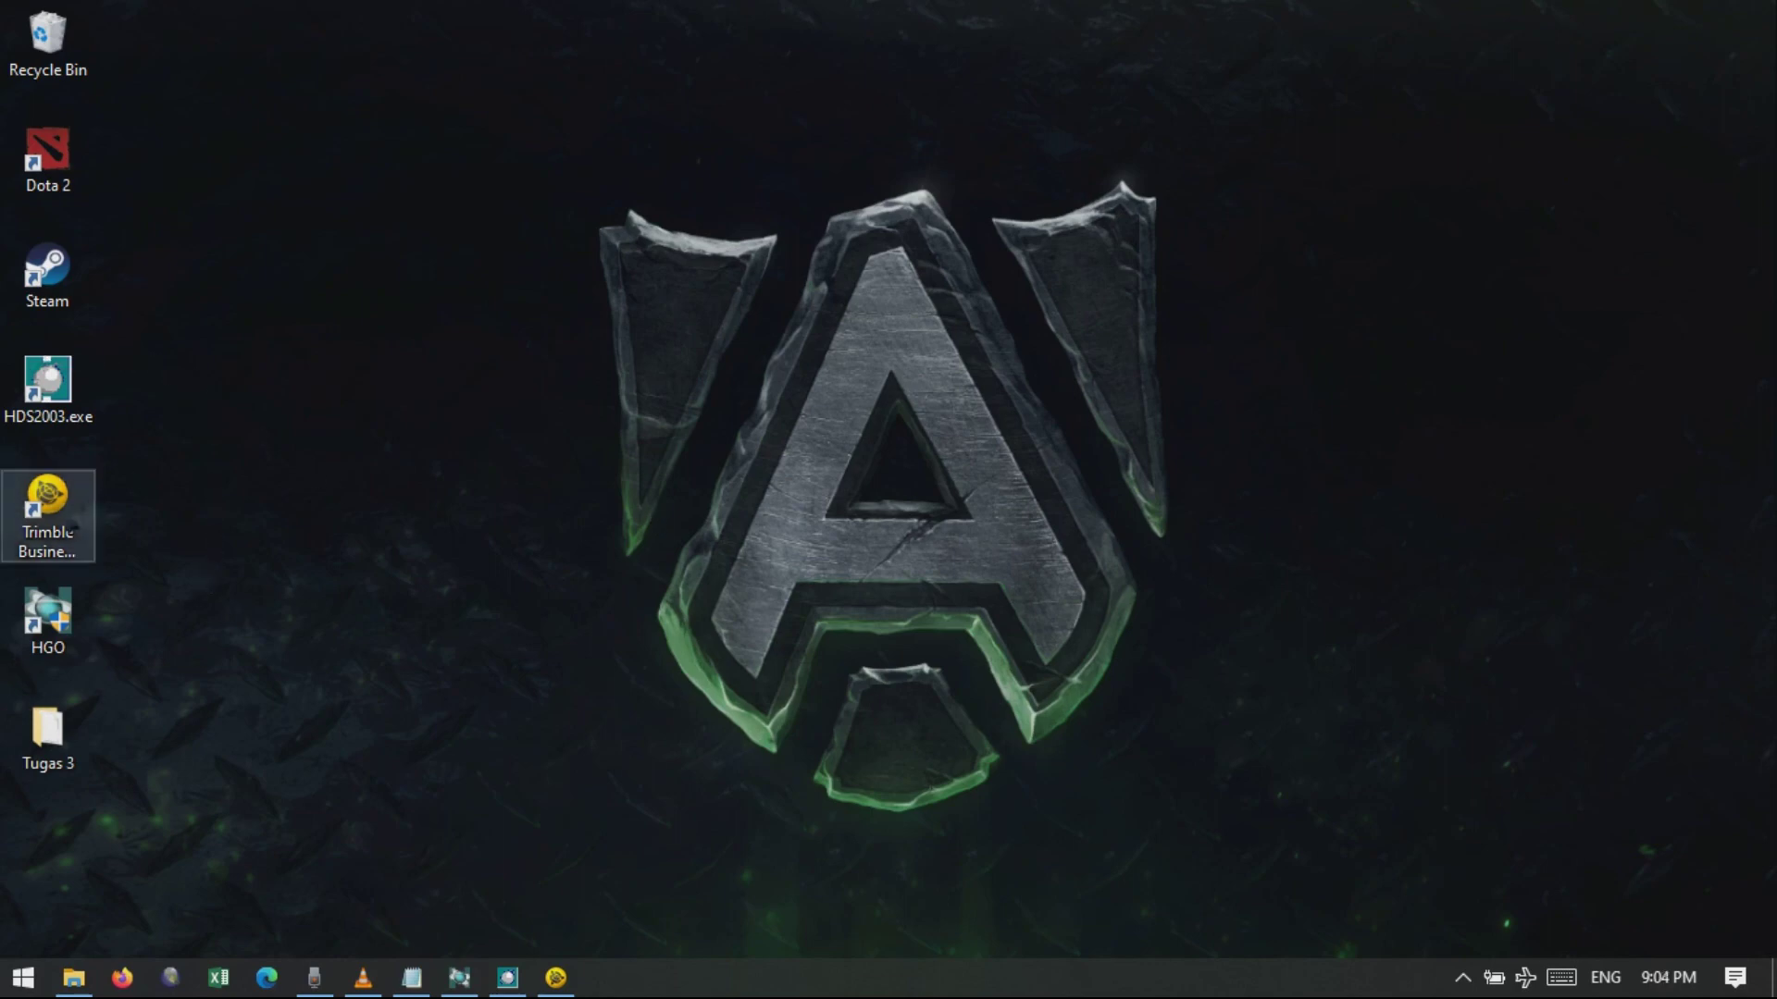
Launch Trimble Business Center (64-bit) from the desktop.
left_click(48, 505)
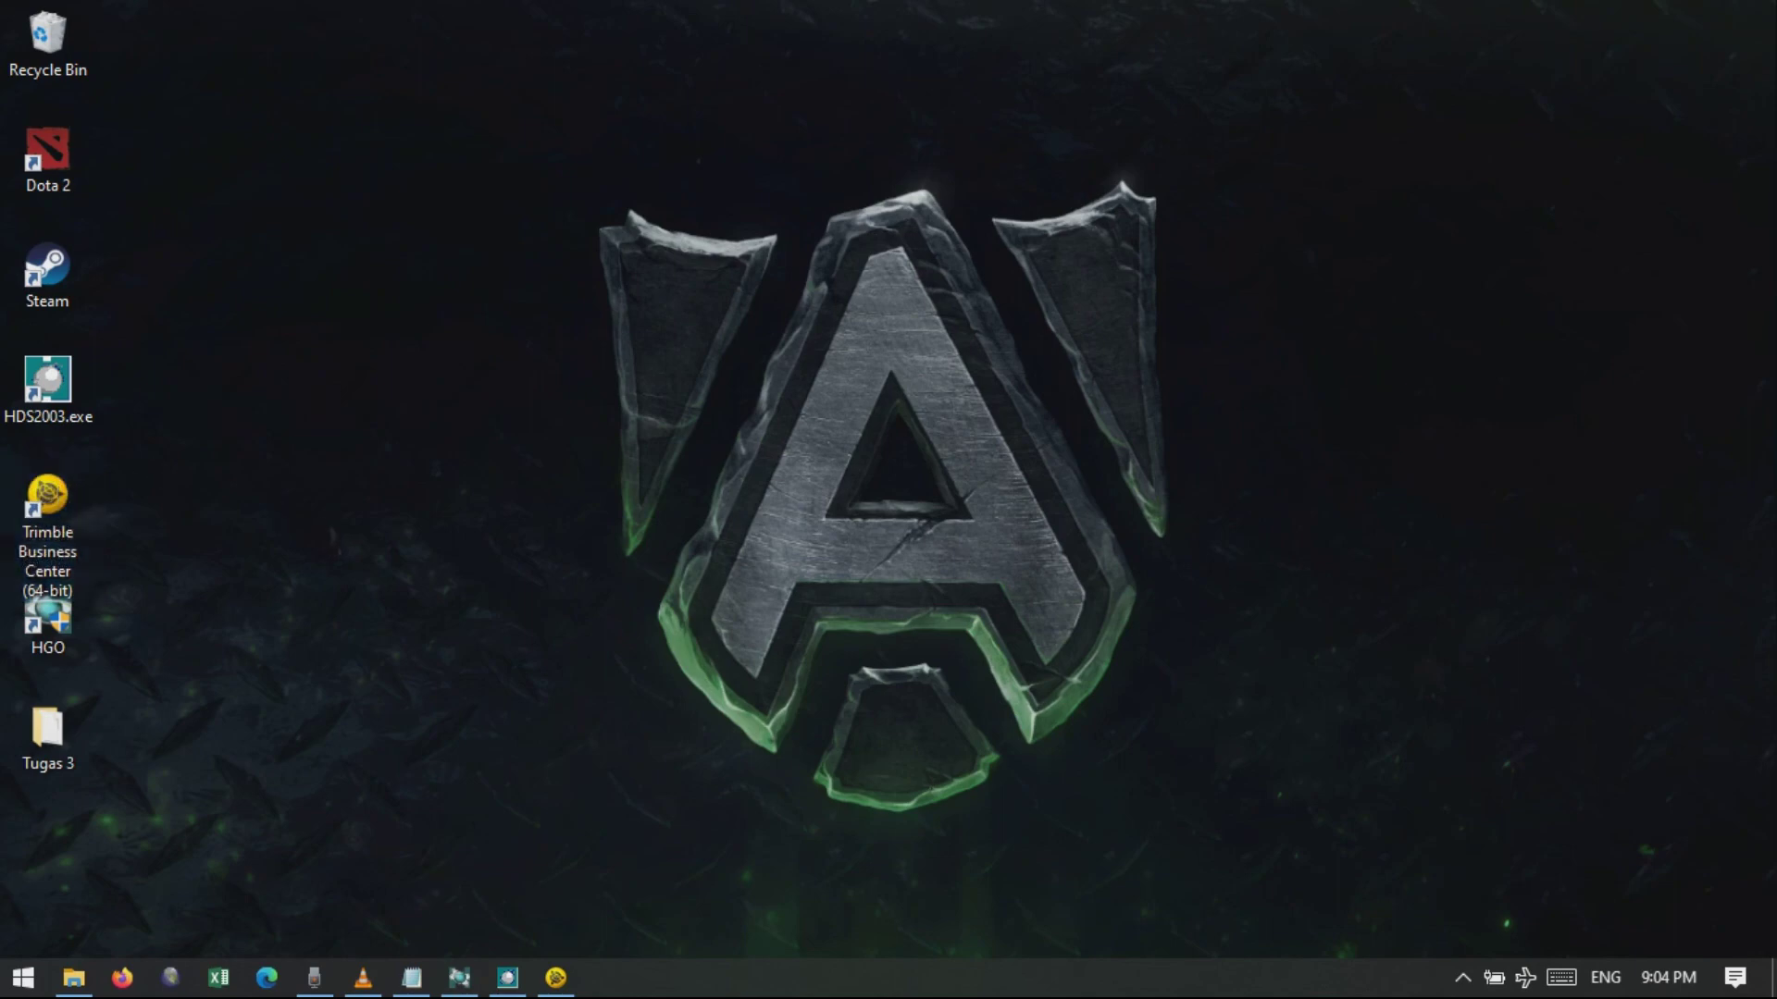